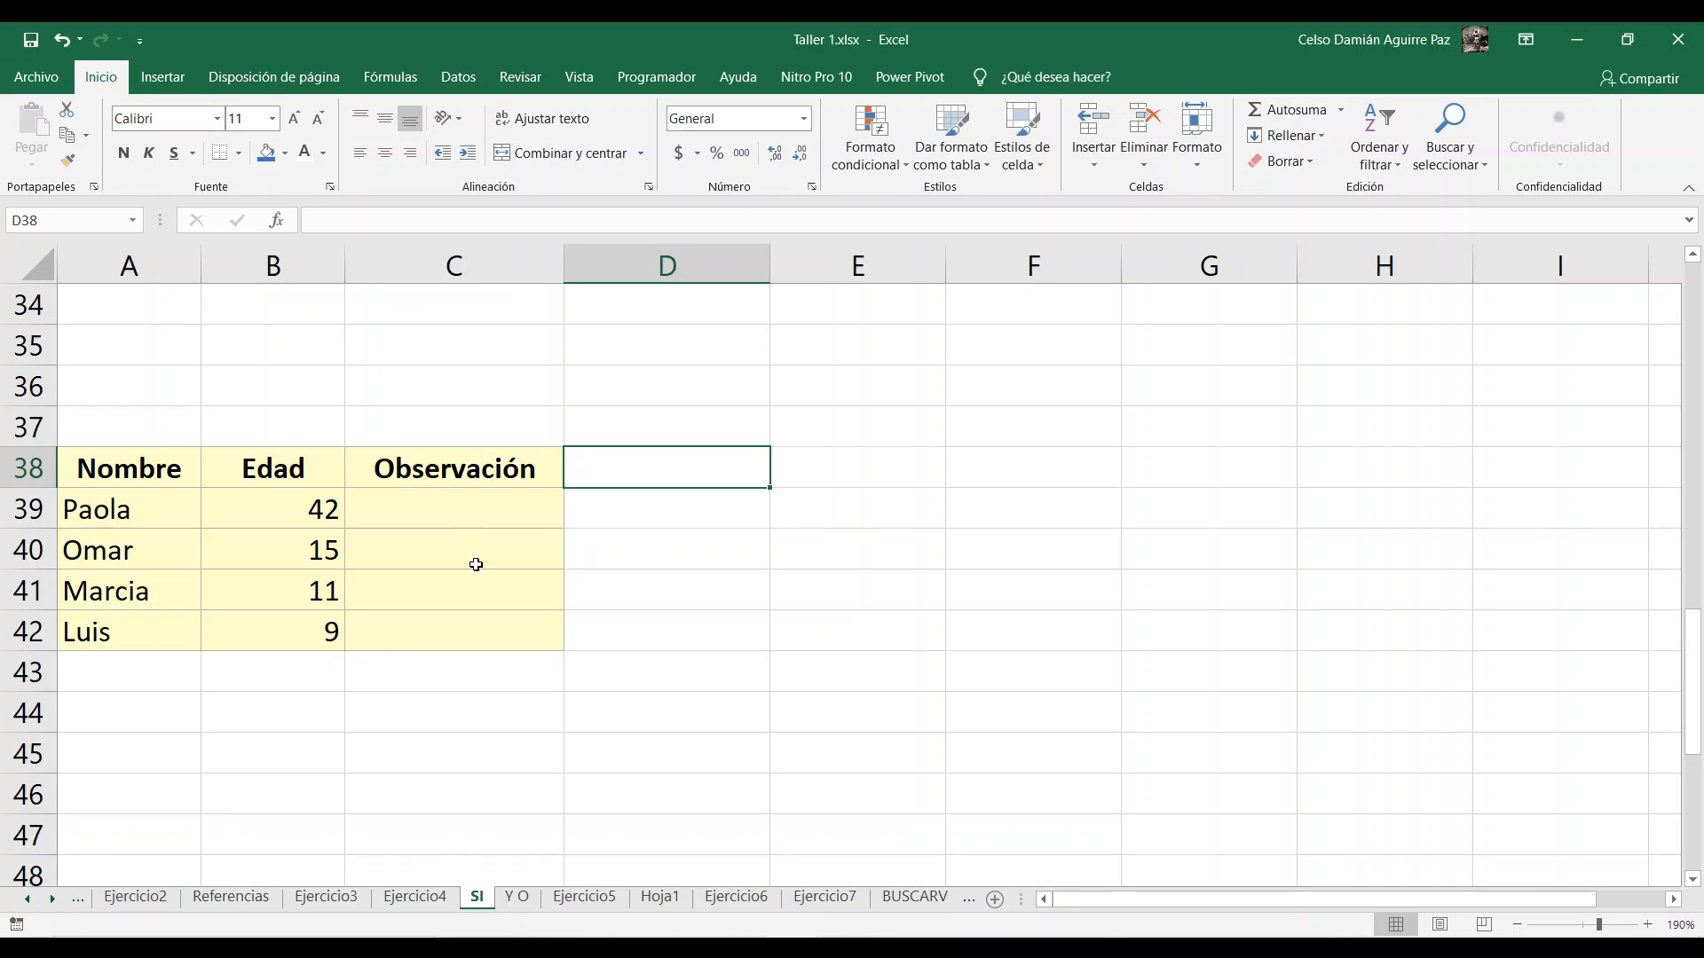
left_click_drag(106, 504, 134, 627)
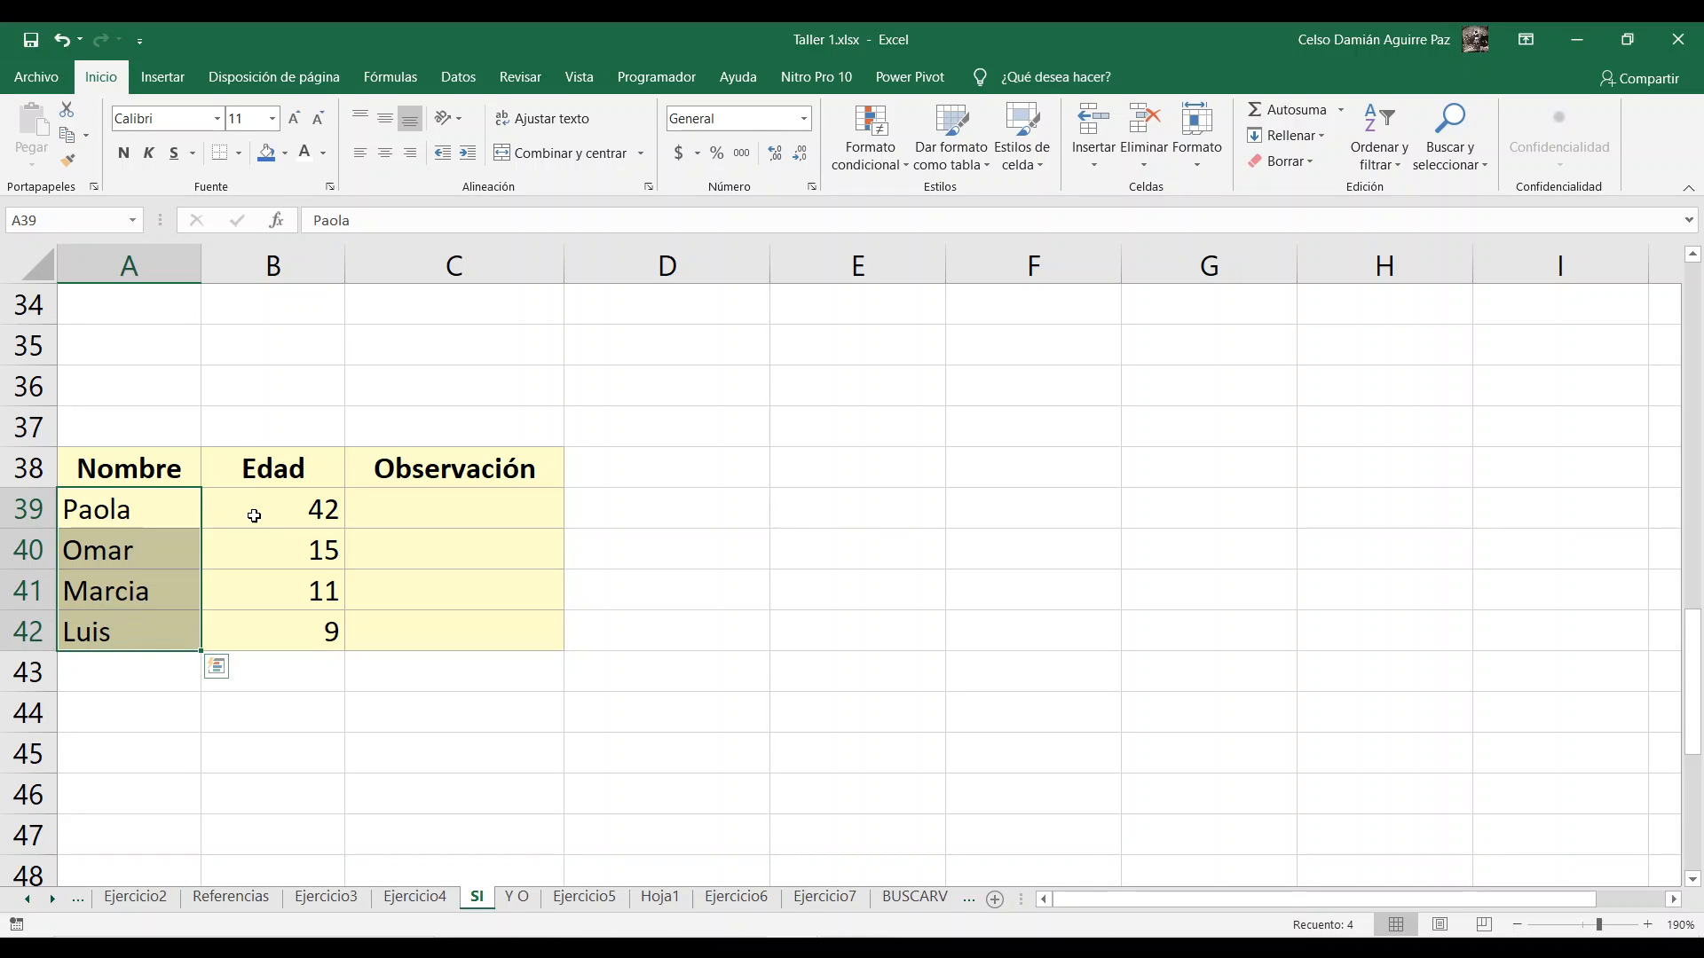
left_click(387, 507)
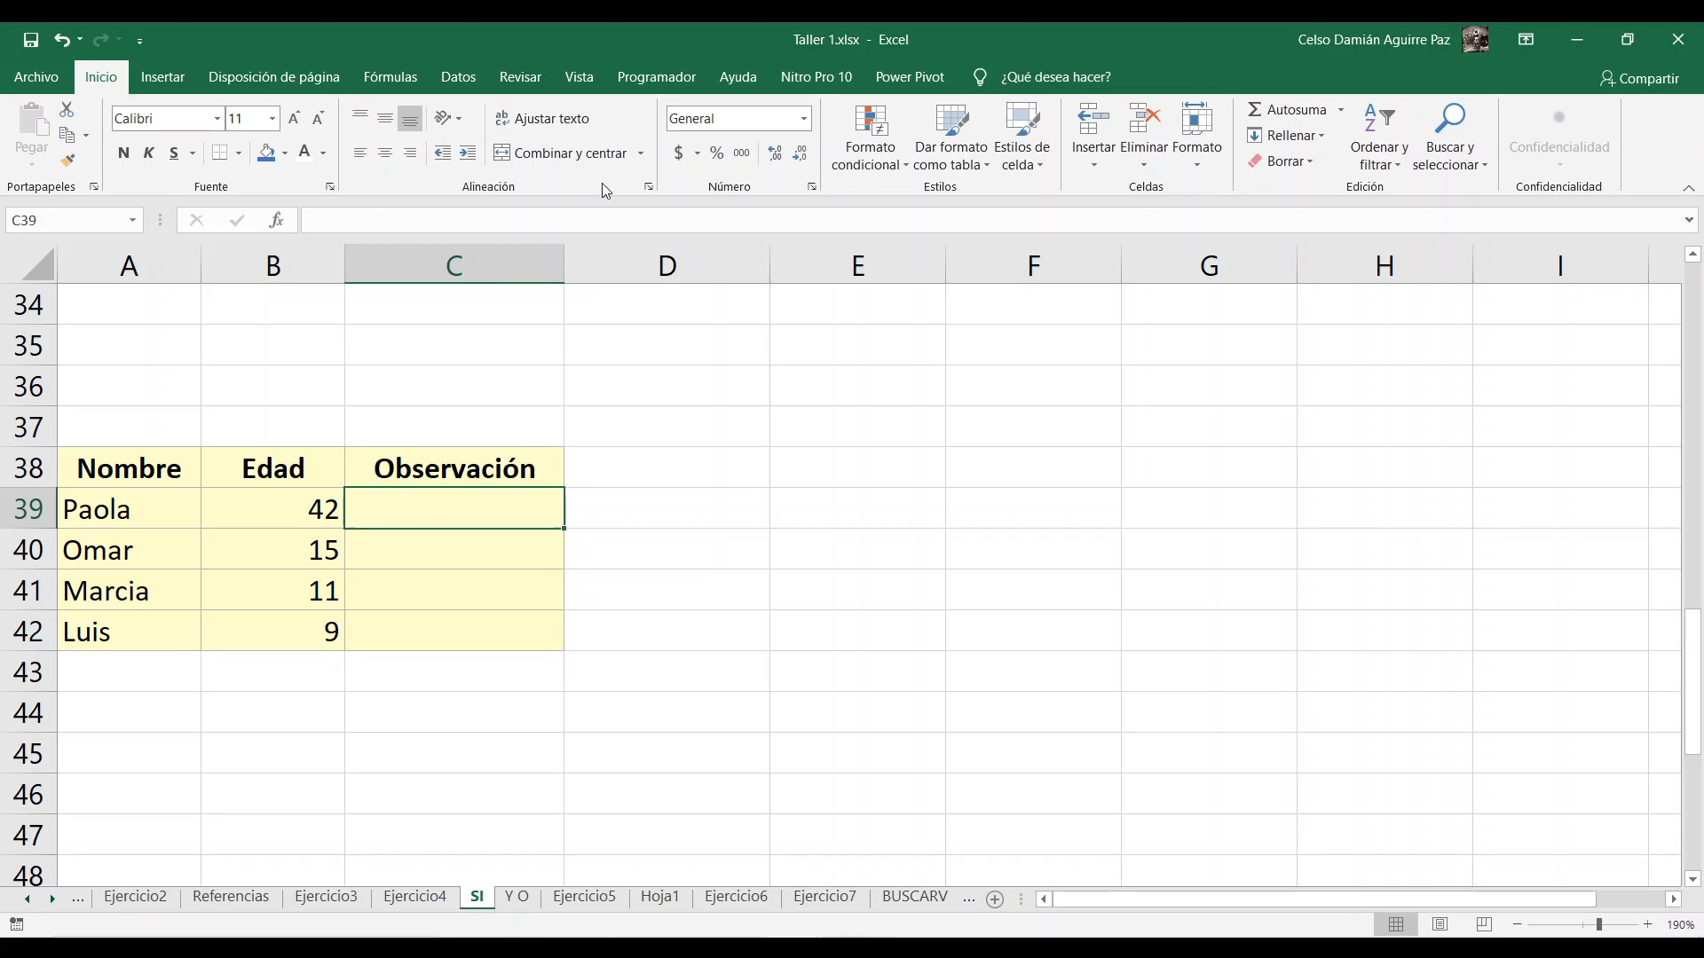
left_click(215, 502)
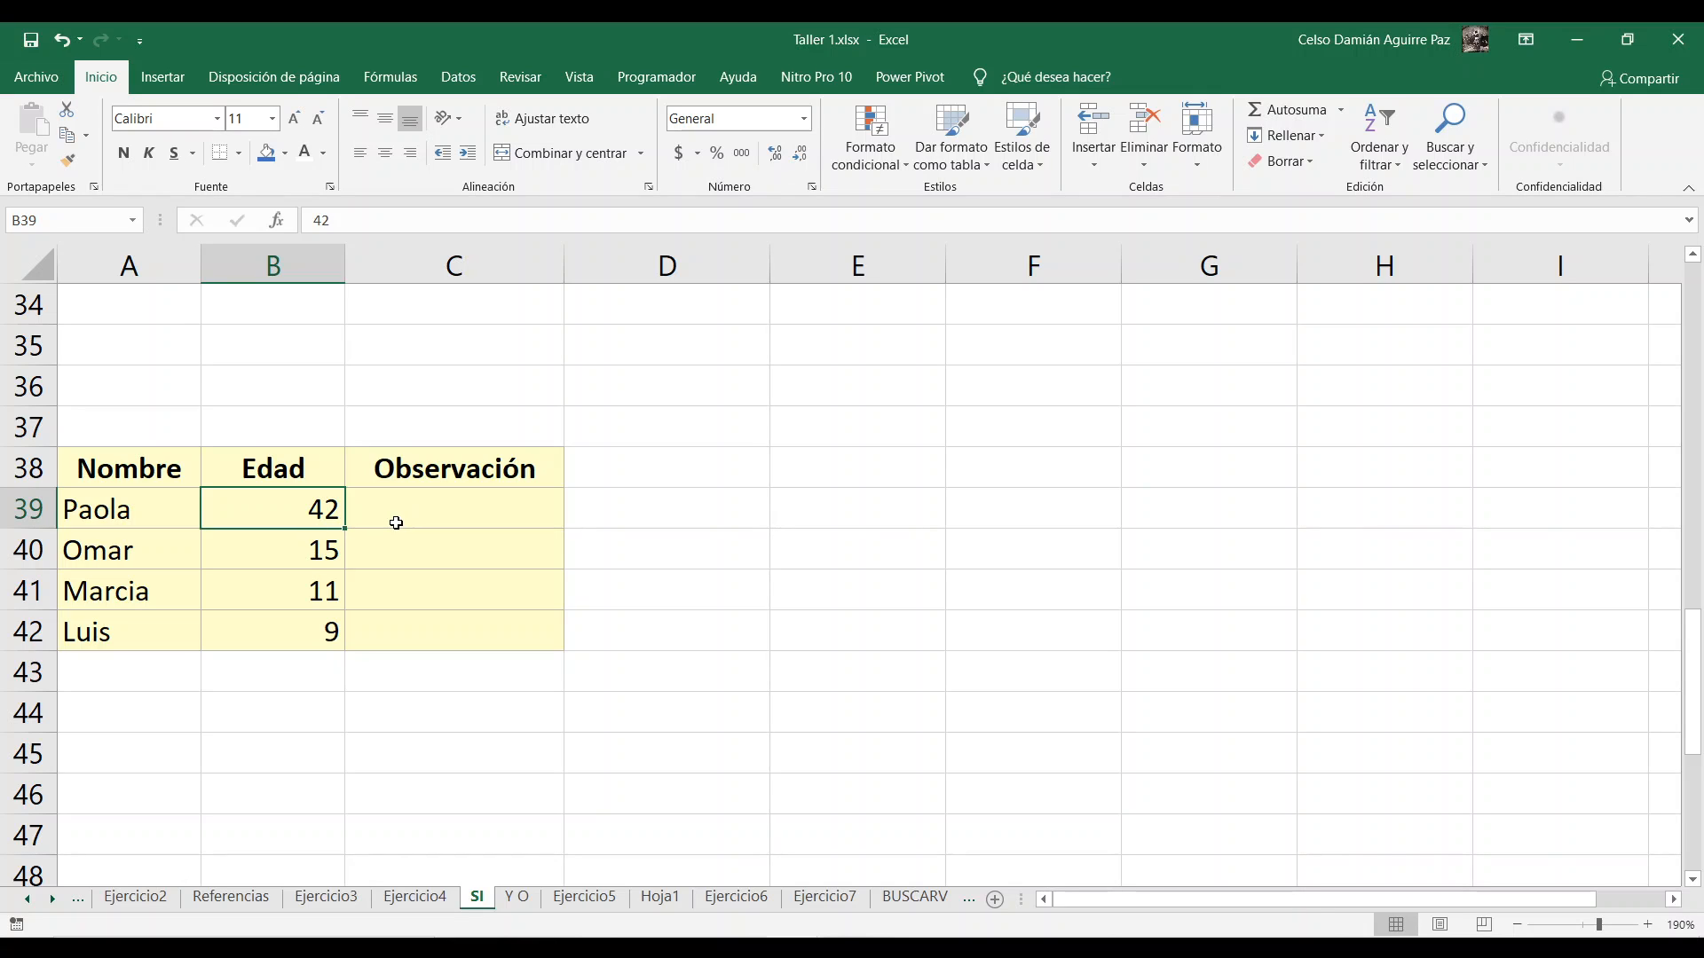
left_click(407, 502)
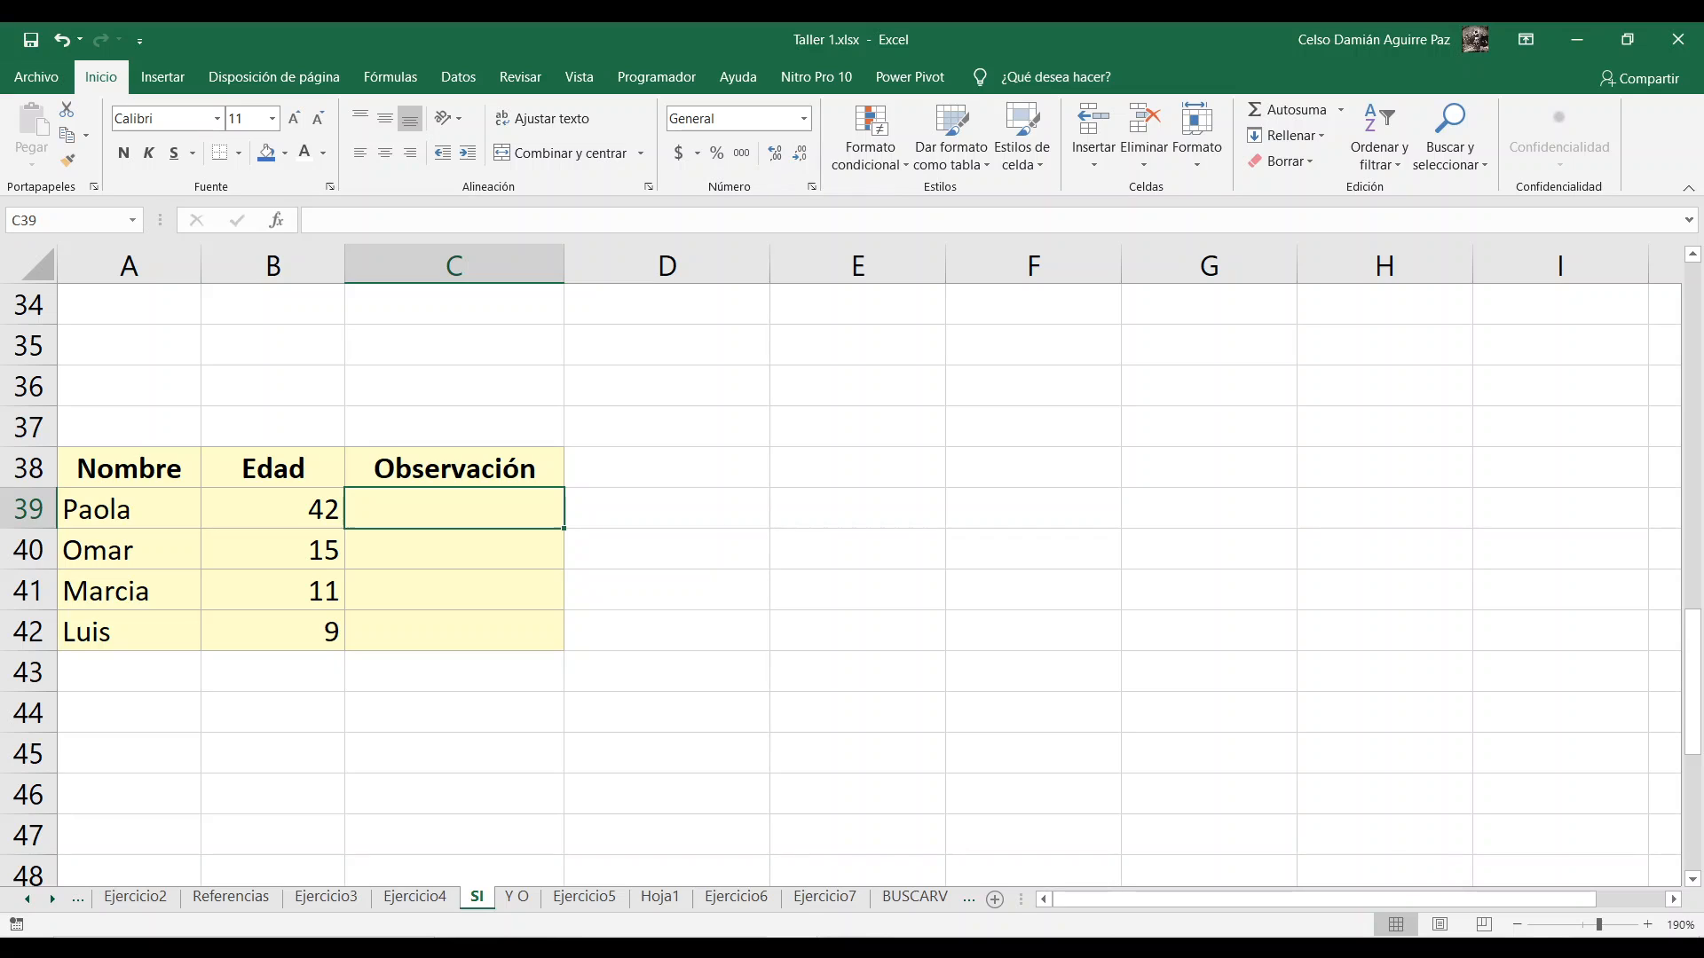
Step: Switch the keyboard input language to Inglés (Estados Unidos)
left_click(1547, 950)
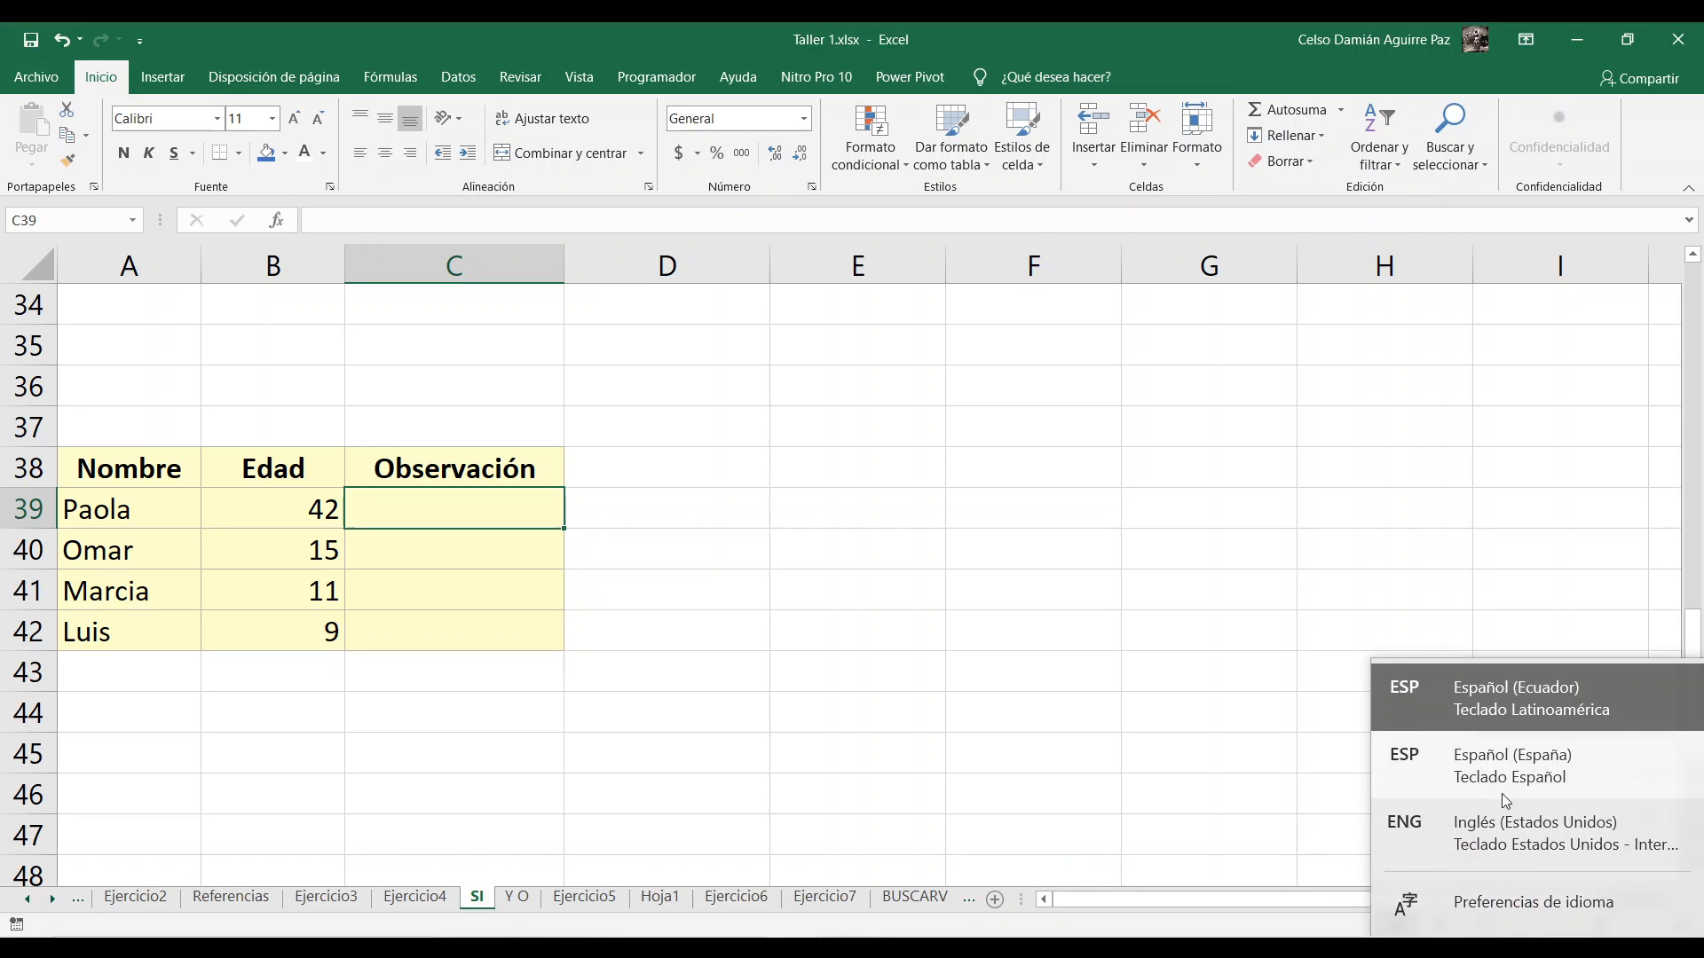
left_click(1524, 828)
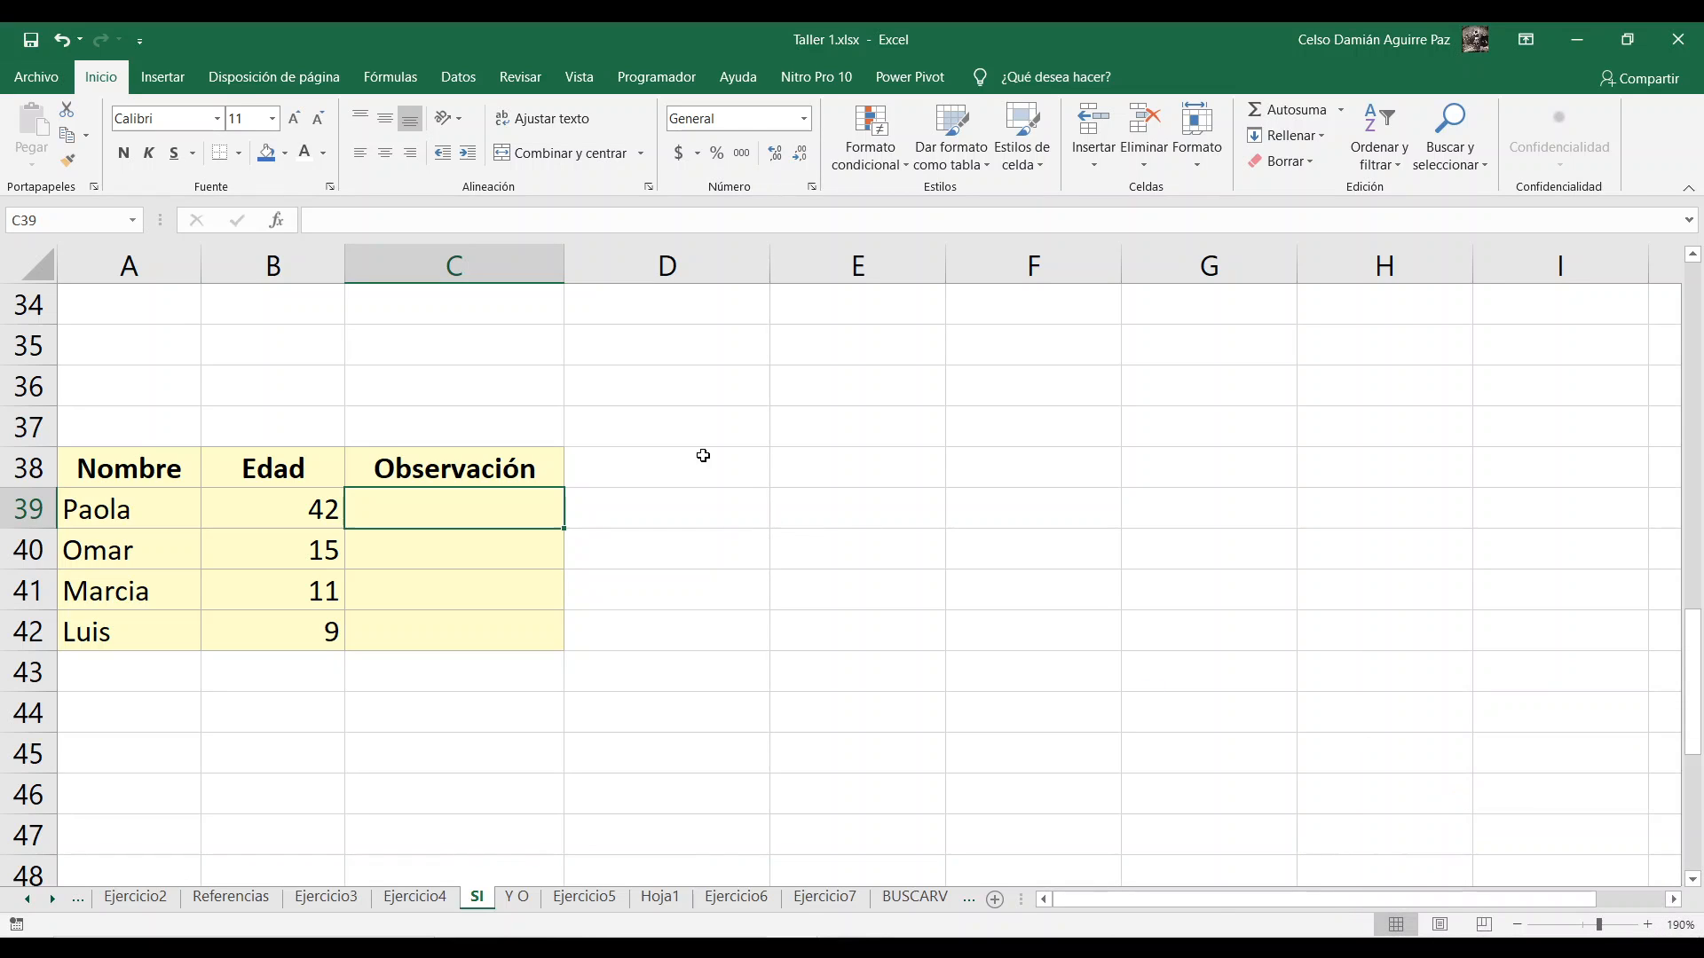
left_click(267, 311)
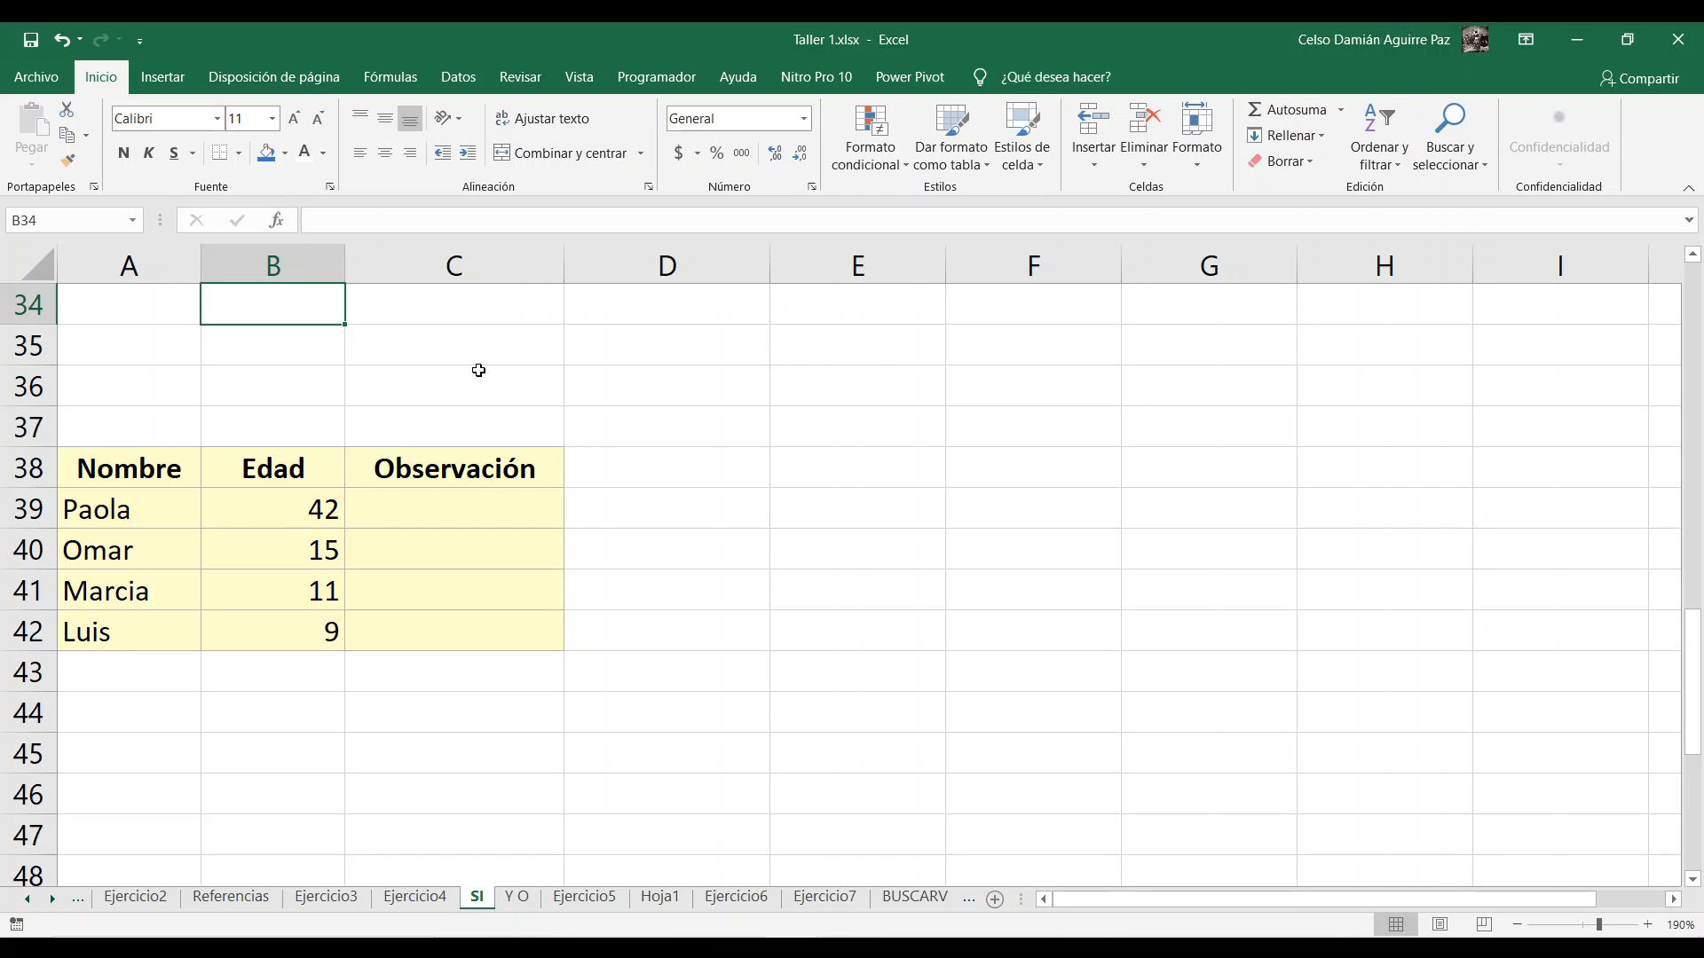
type("<")
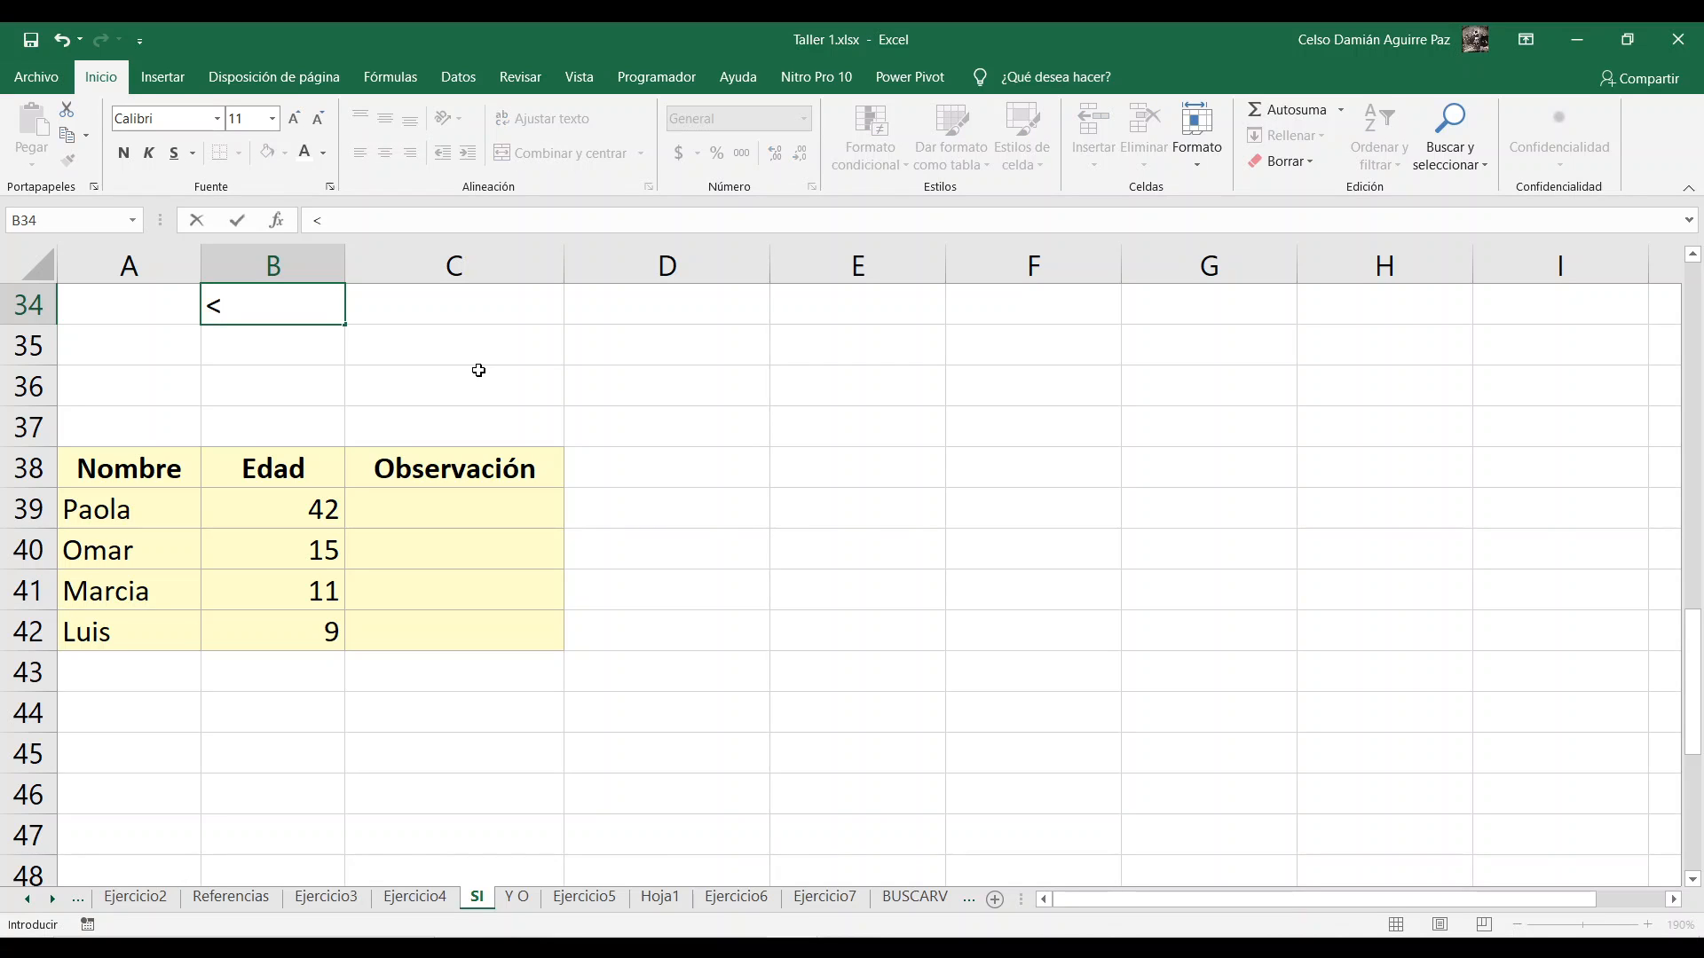
type(">")
key("BackSpace")
key("BackSpace")
type(">")
key("BackSpace")
type("_")
key("BackSpace")
type("=")
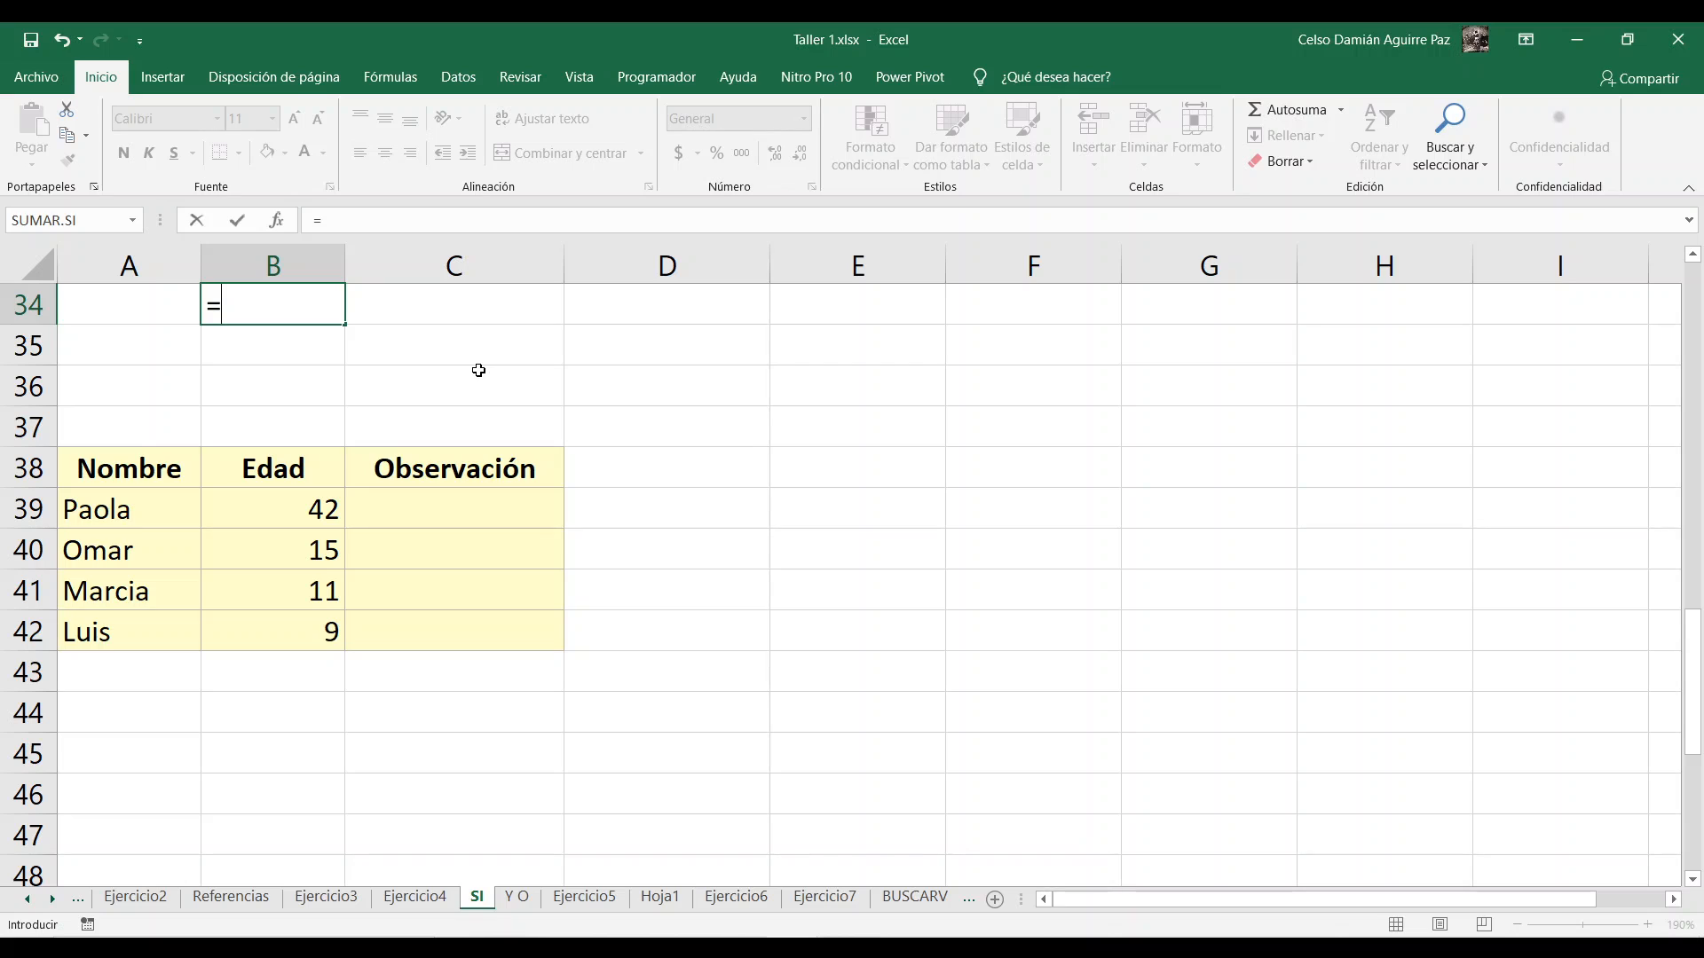
key("BackSpace")
type("<")
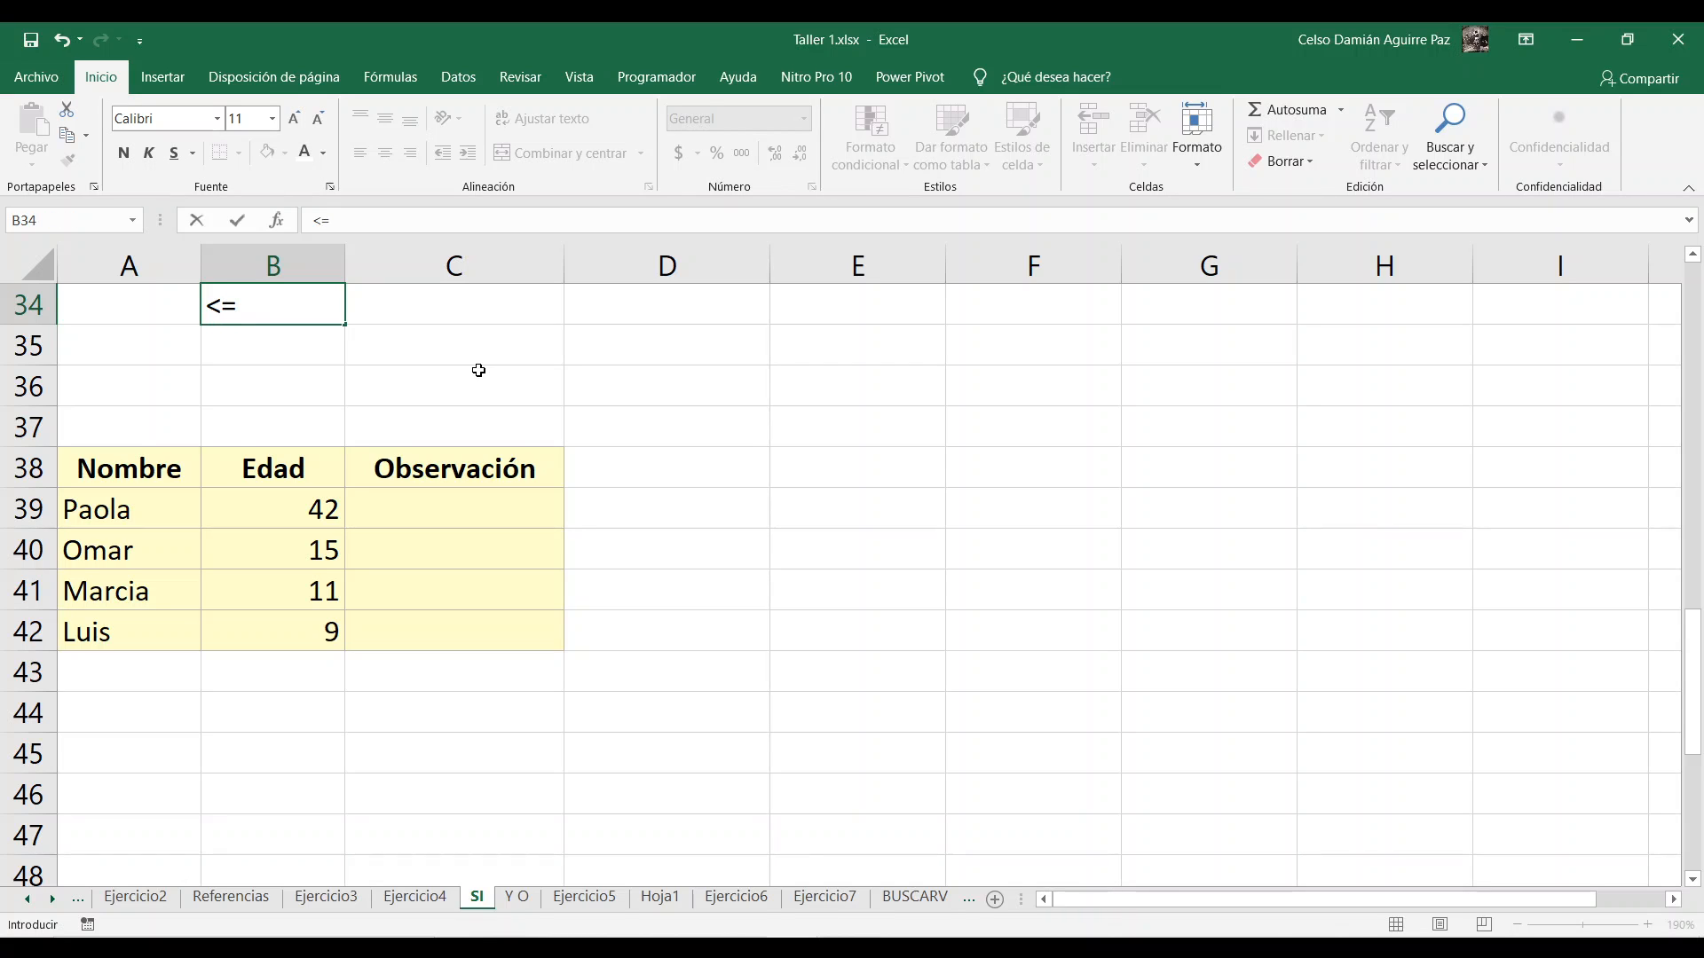
key("BackSpace")
type(">")
key("BackSpace")
type("<")
key("Escape")
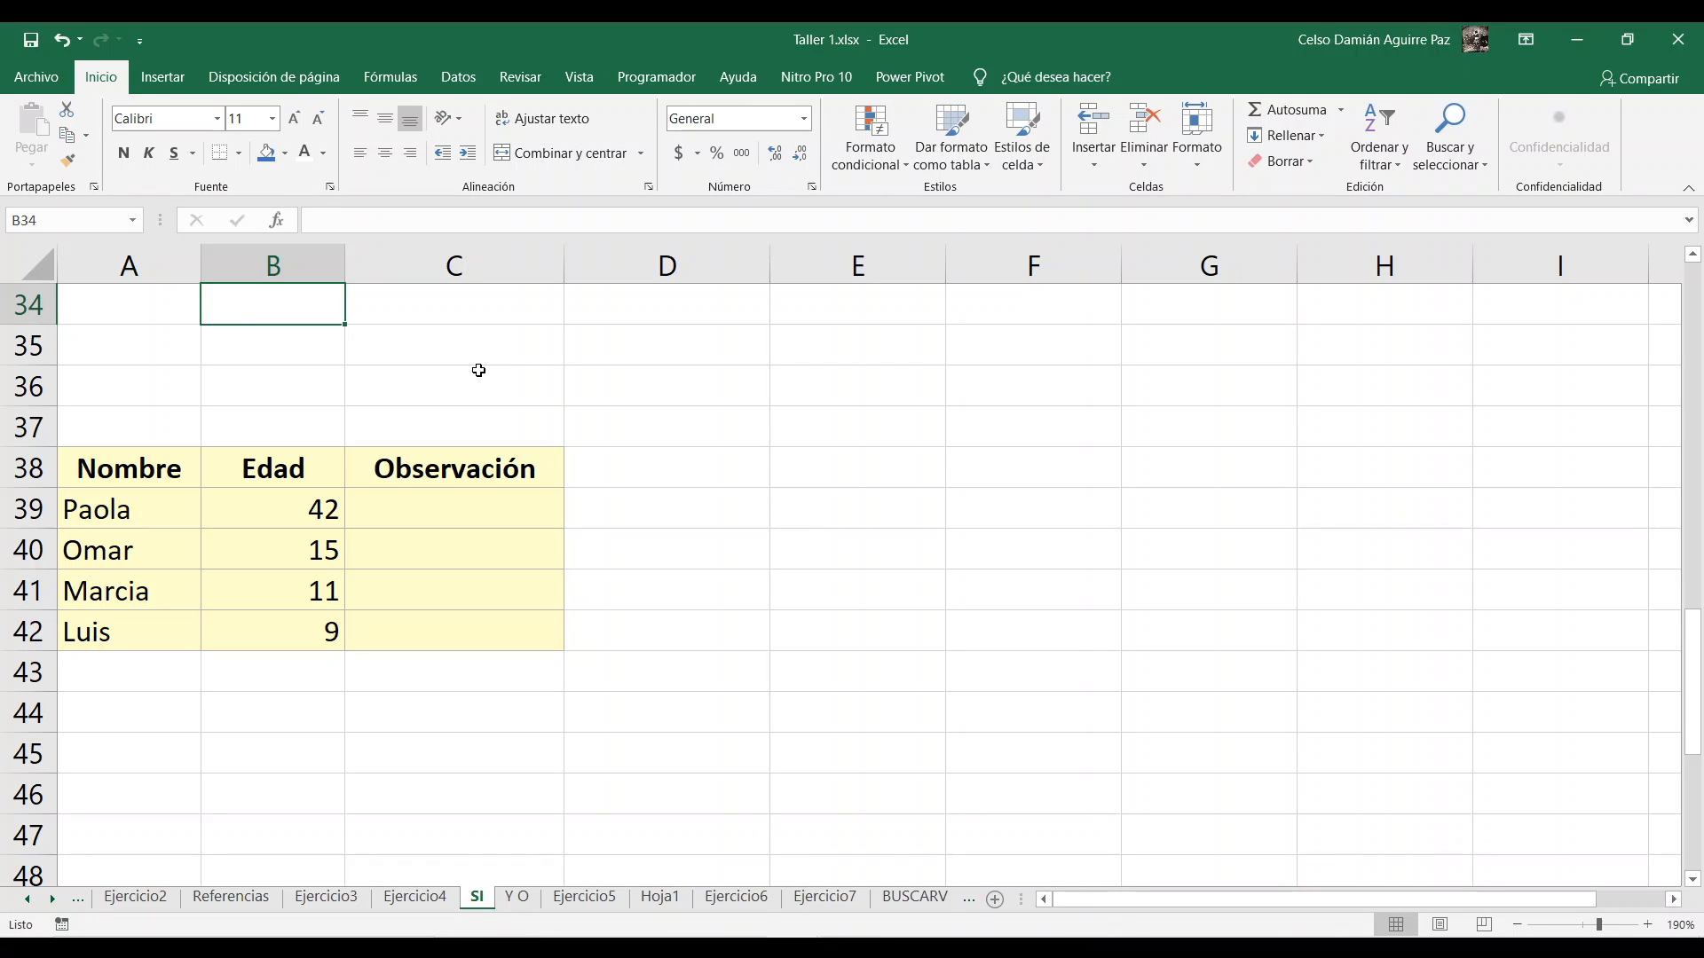
Step: Enter the comparison formula =8<10 in cell B35 and review it
left_click(224, 338)
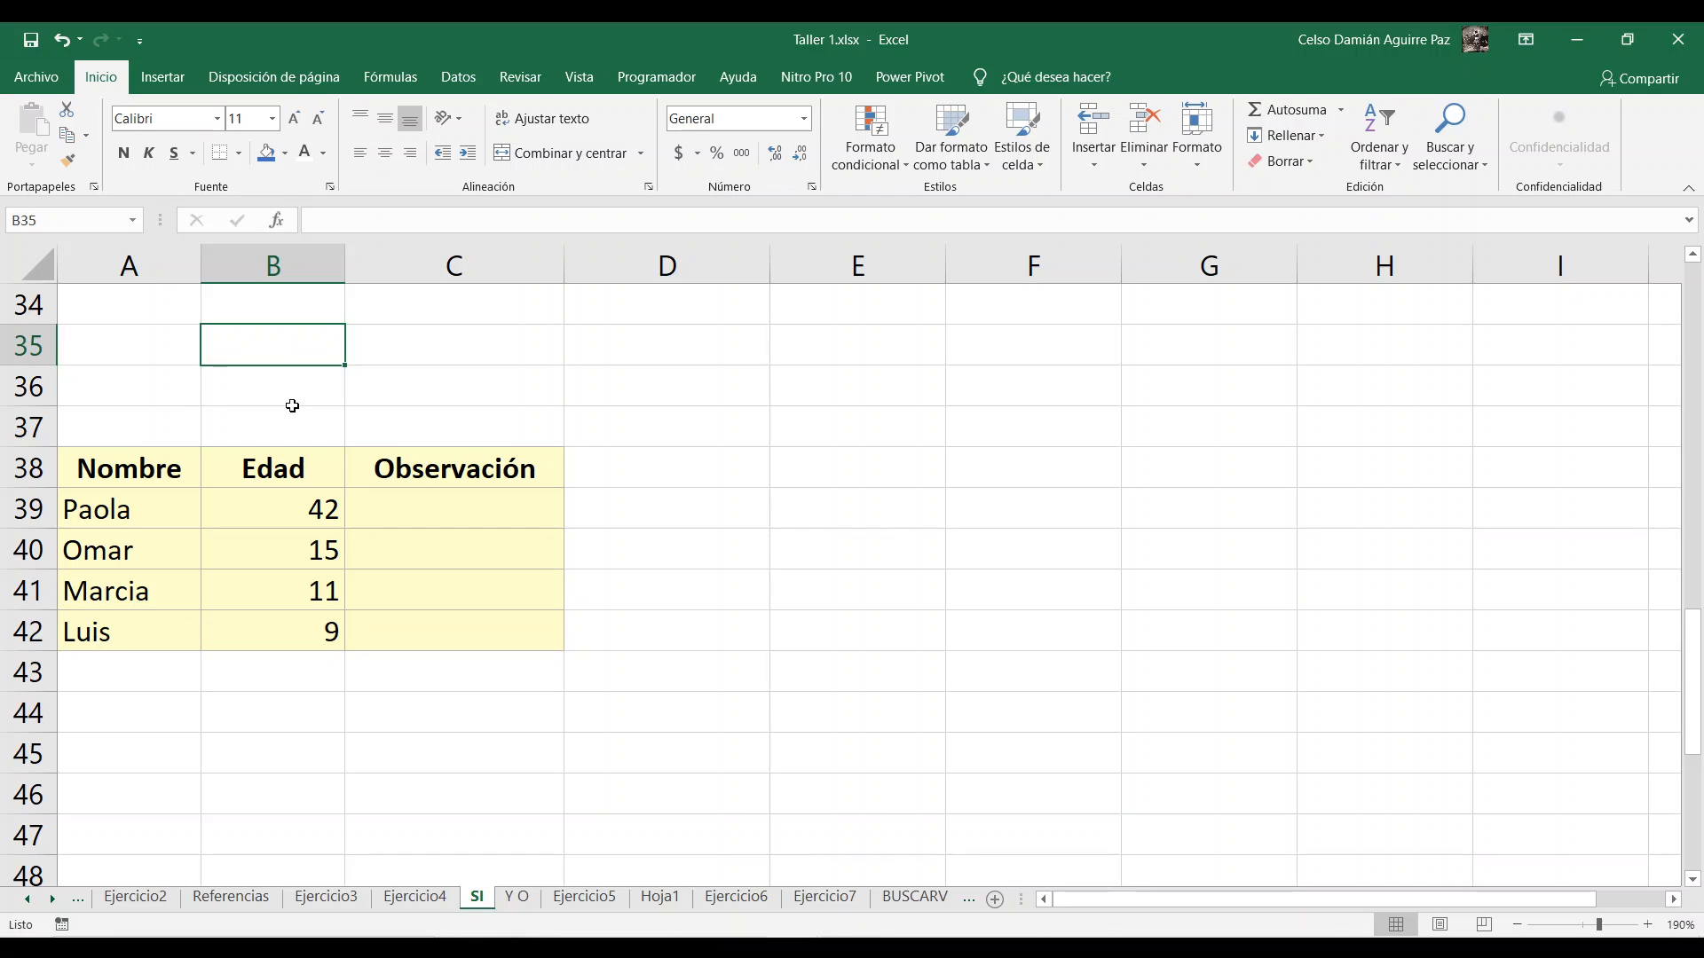
type("=")
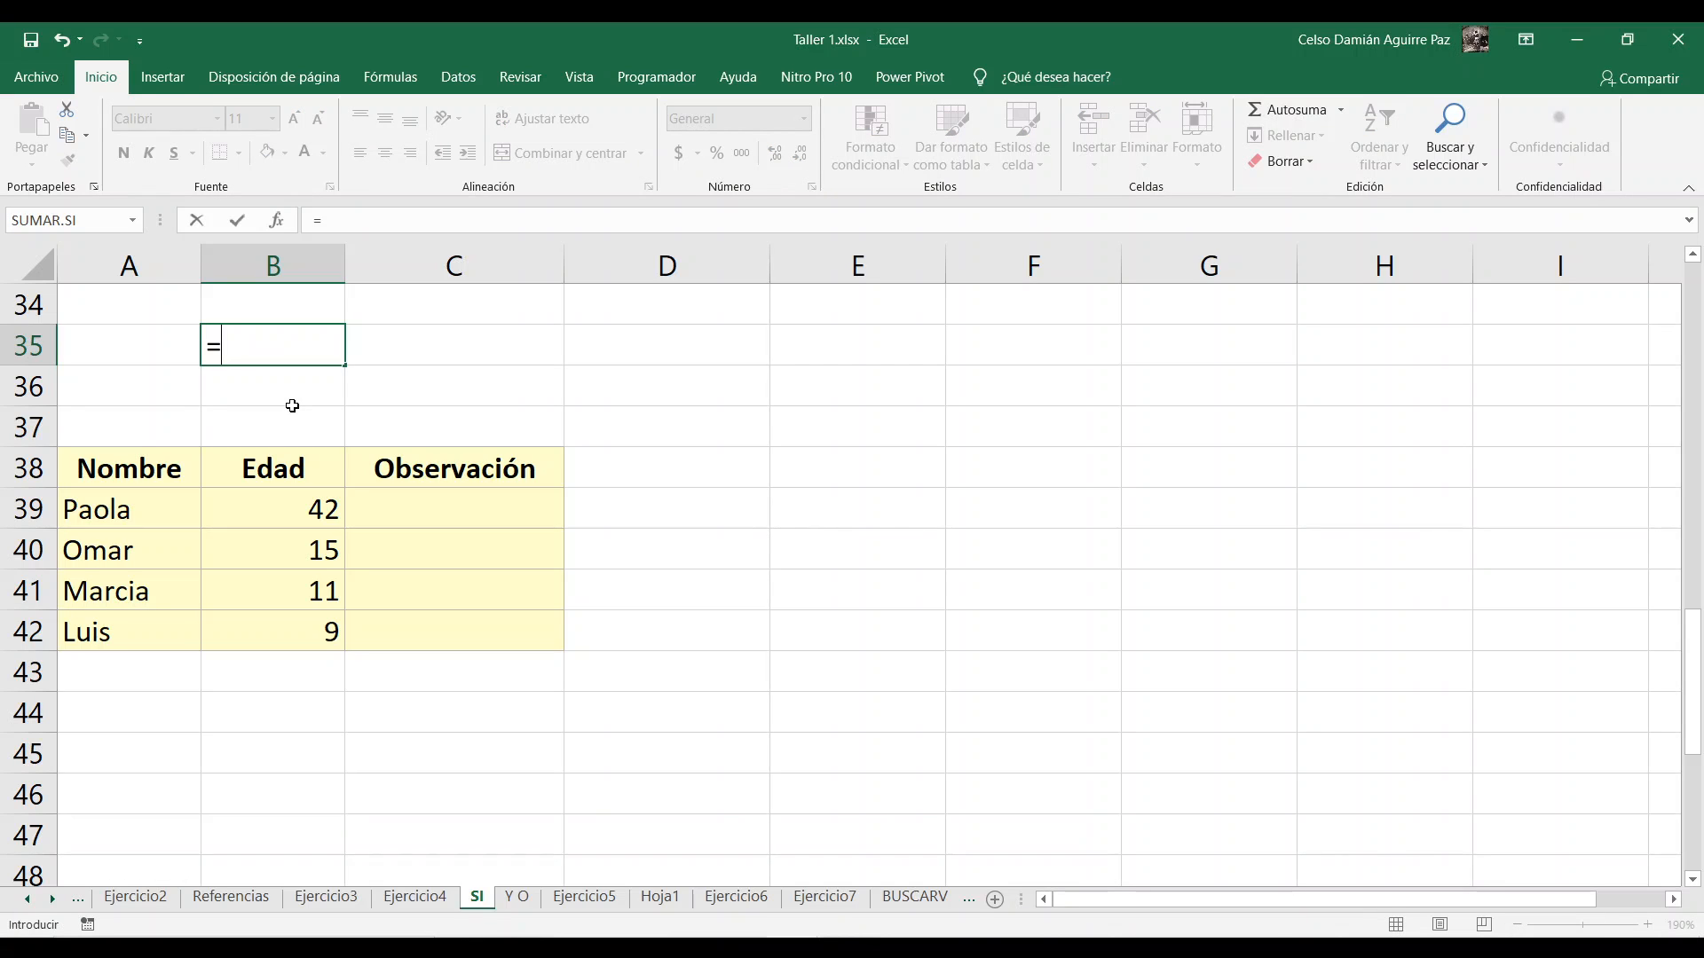
type("8<10")
key("Return")
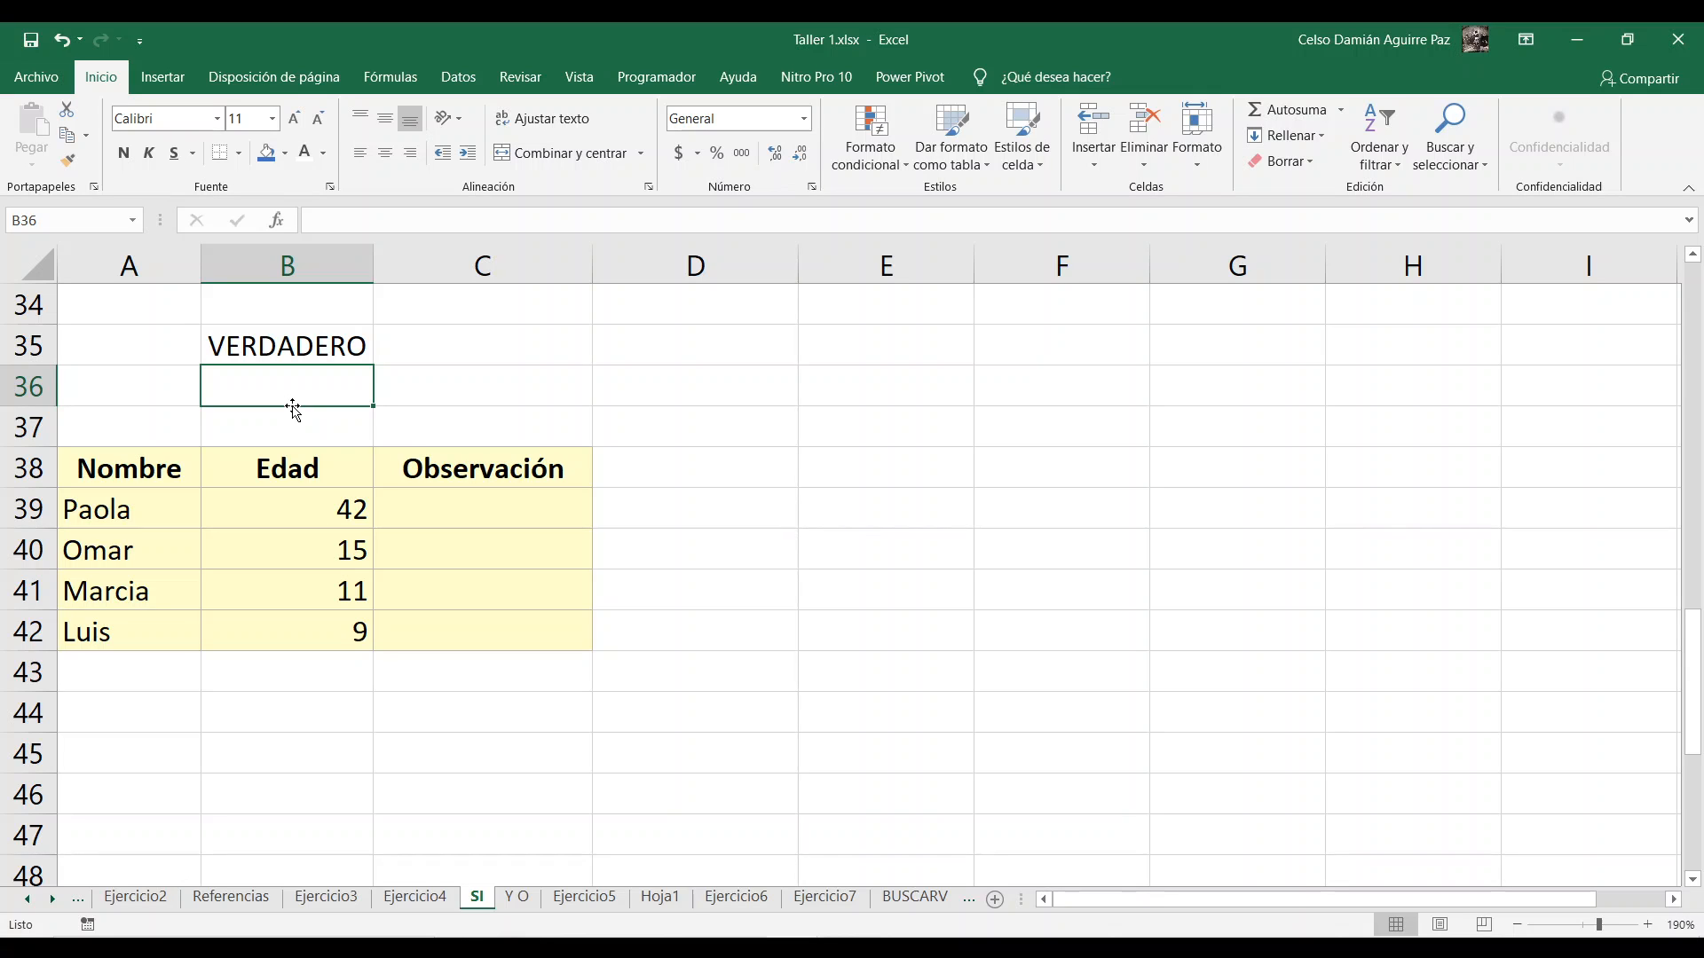
left_click(263, 335)
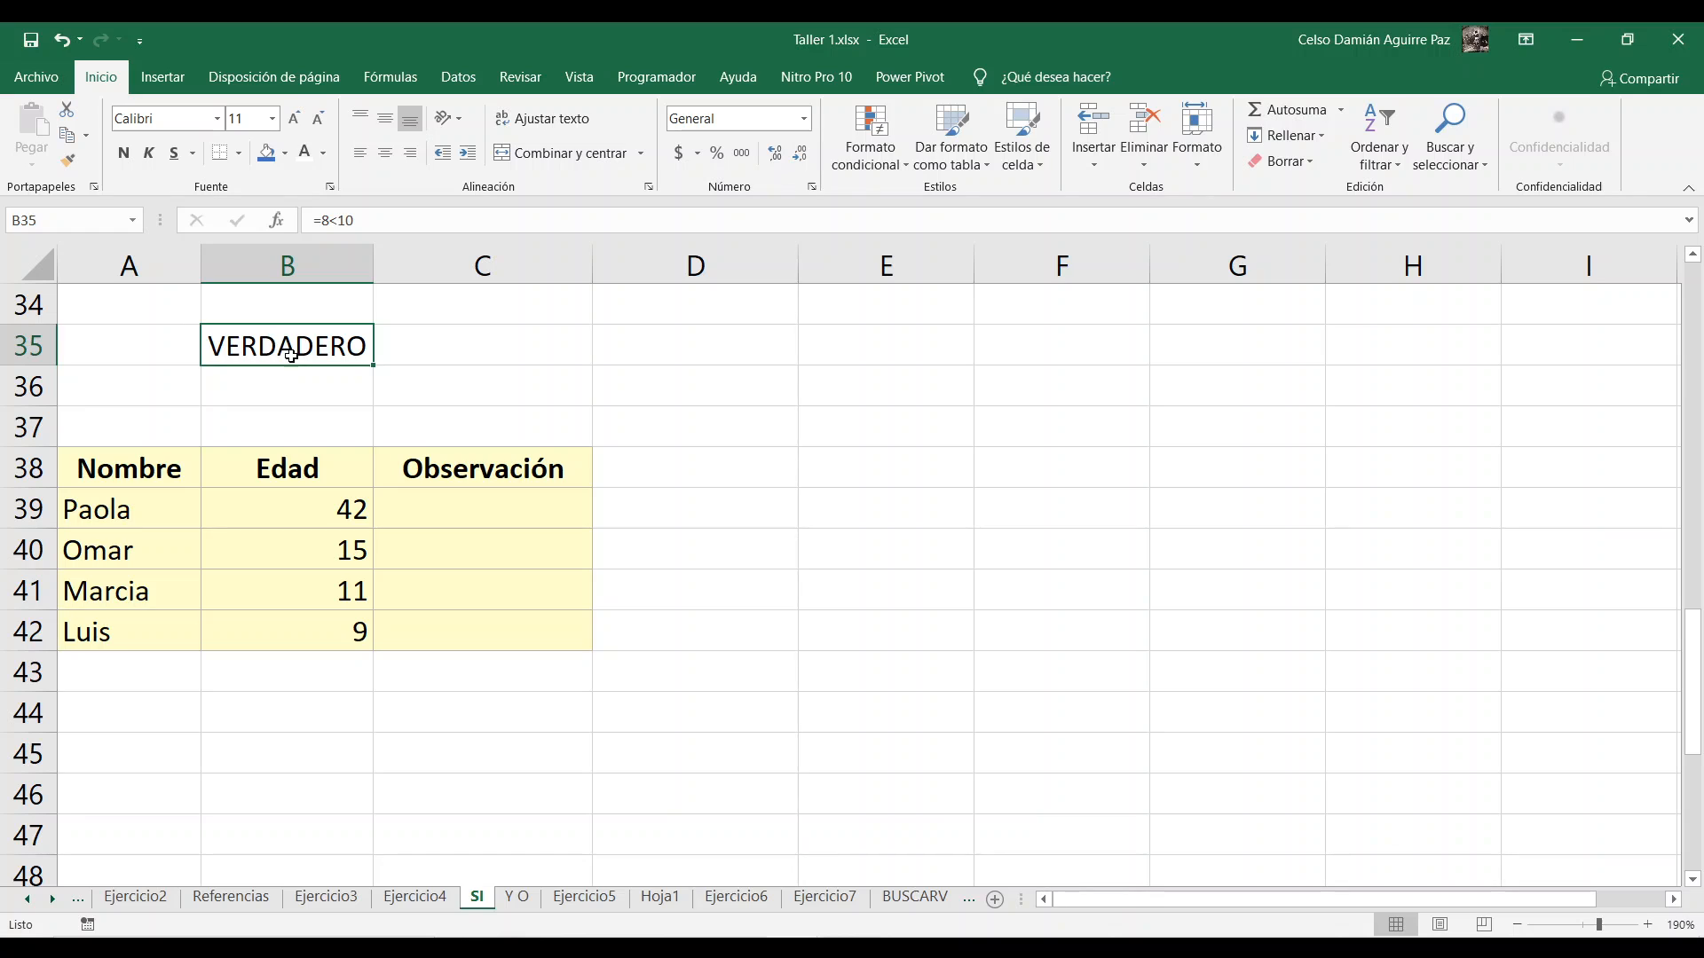
double_click(268, 350)
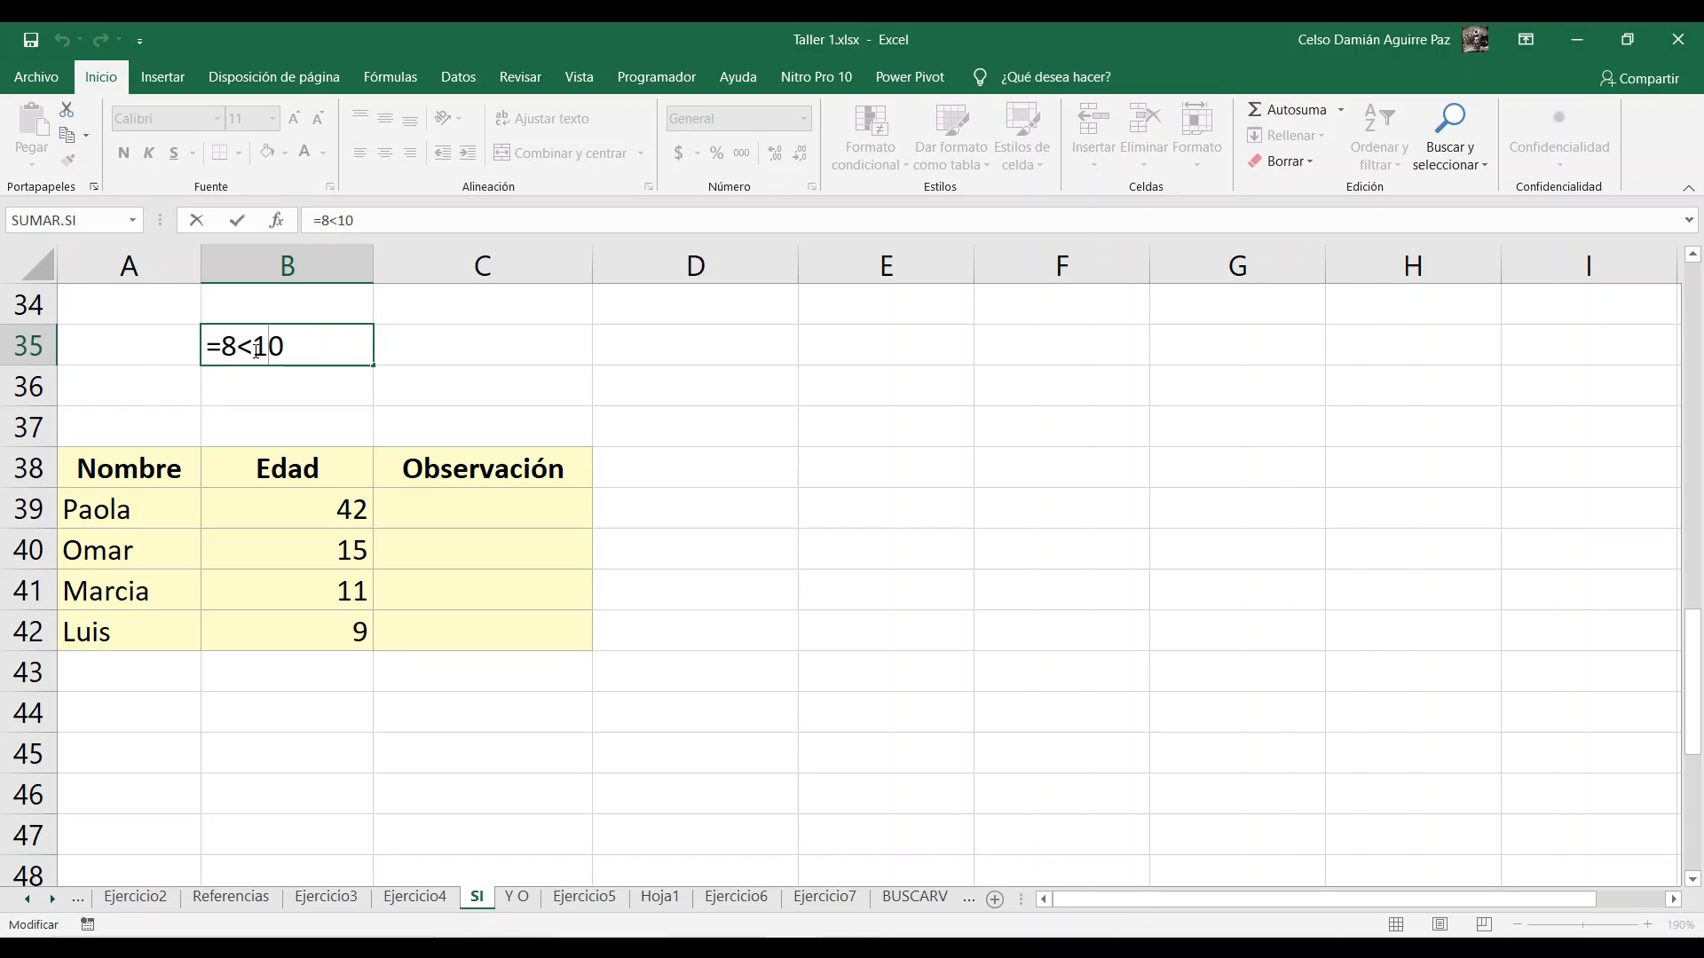
key("Return")
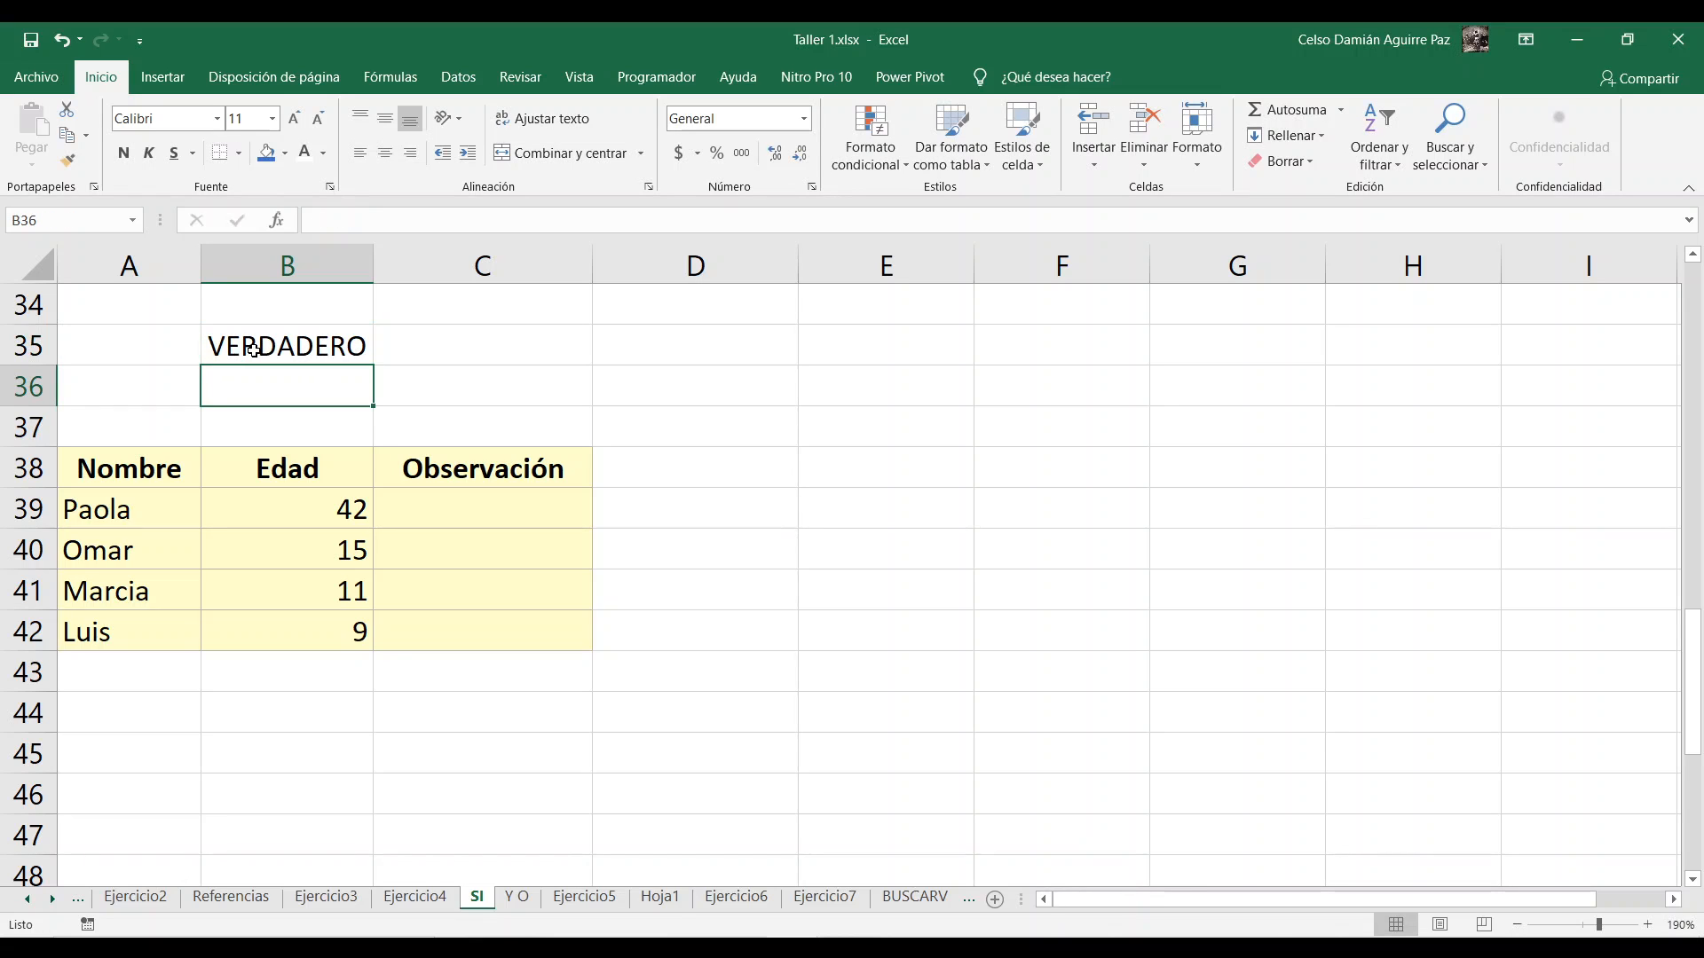
left_click(254, 350)
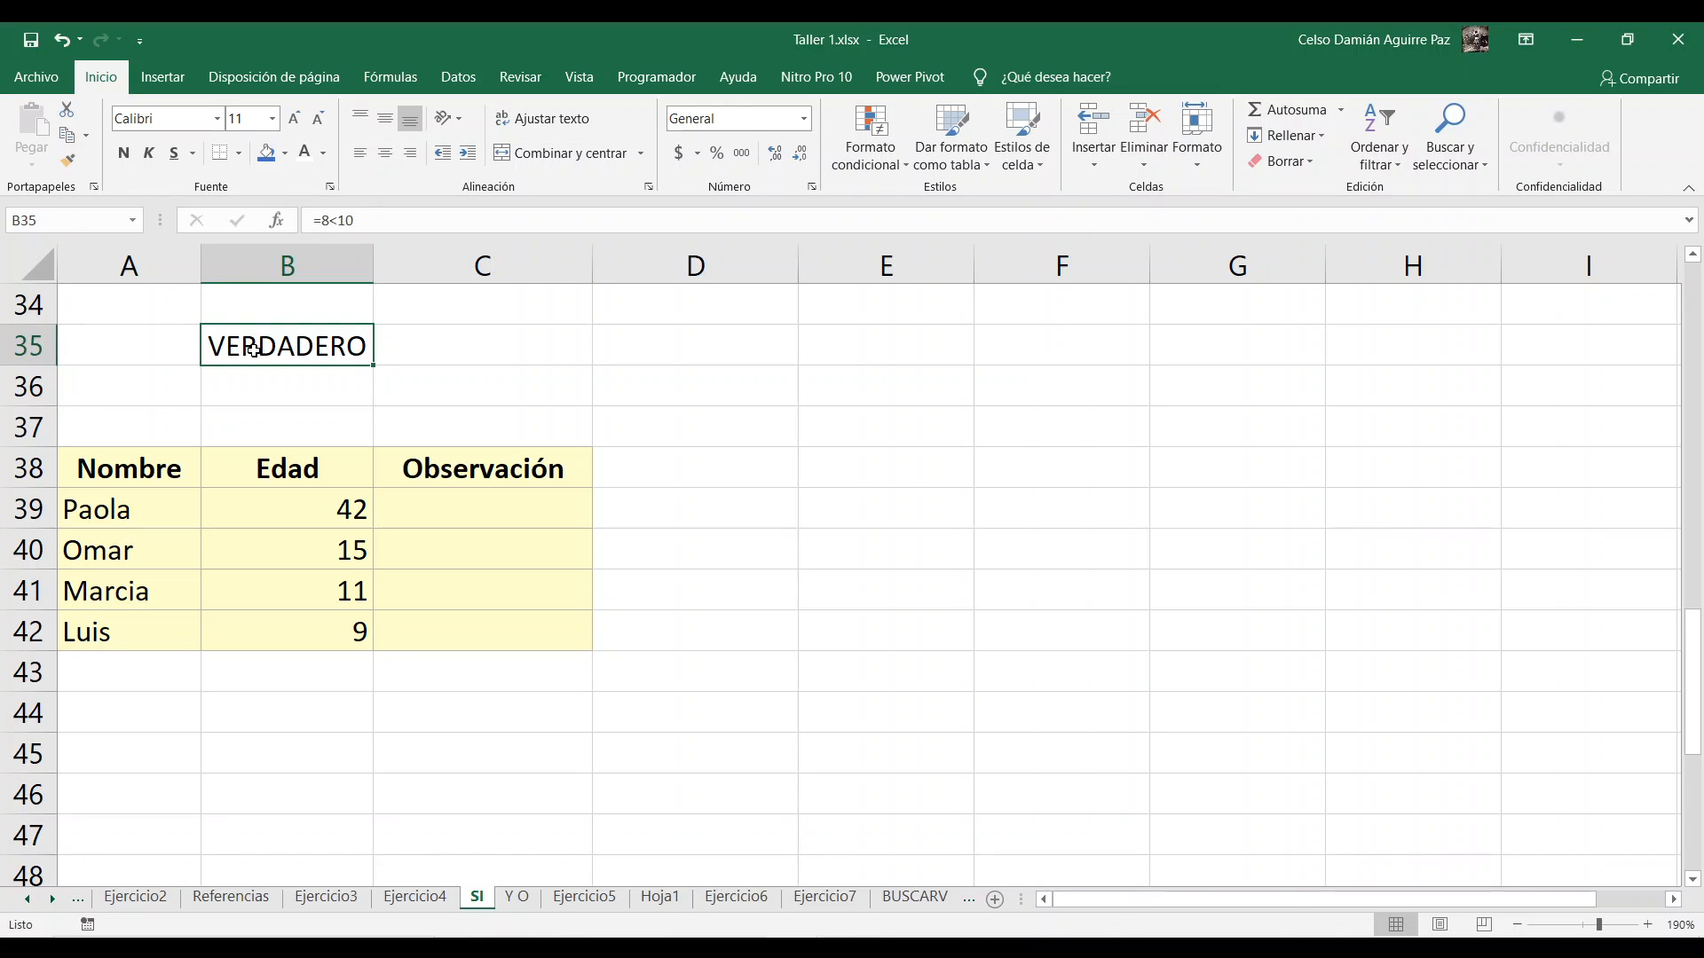
Step: Enter the comparison formula =3>6 in cell C35, beside the first test comparison
key("Right")
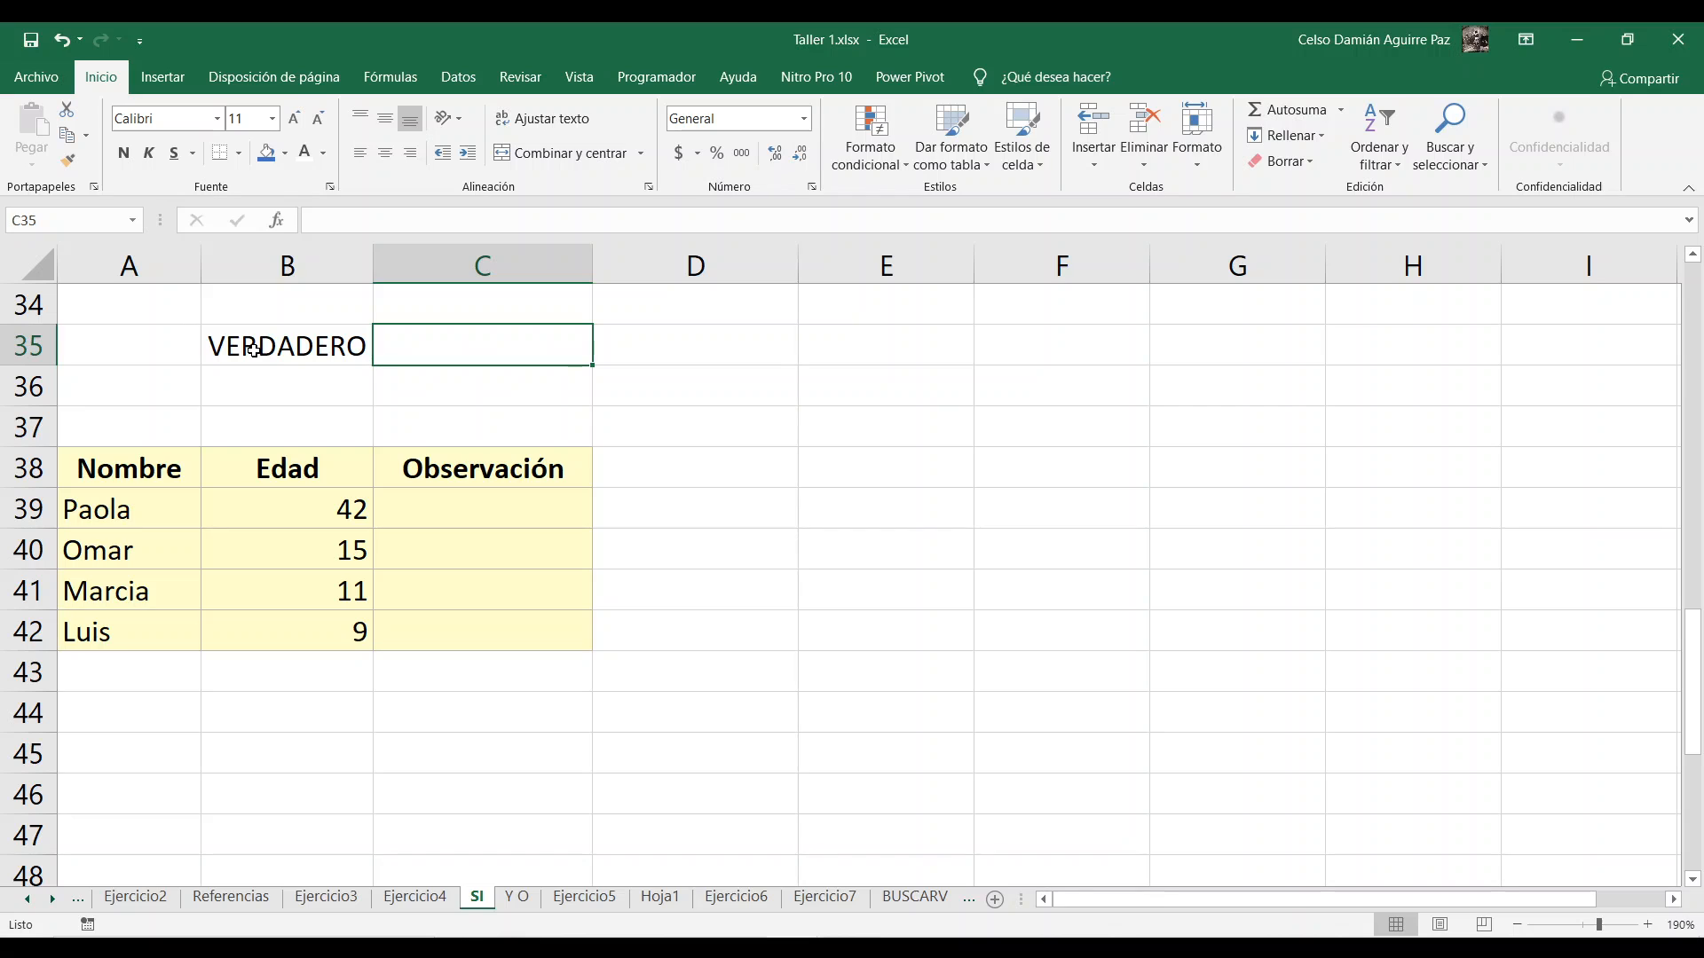
type("=")
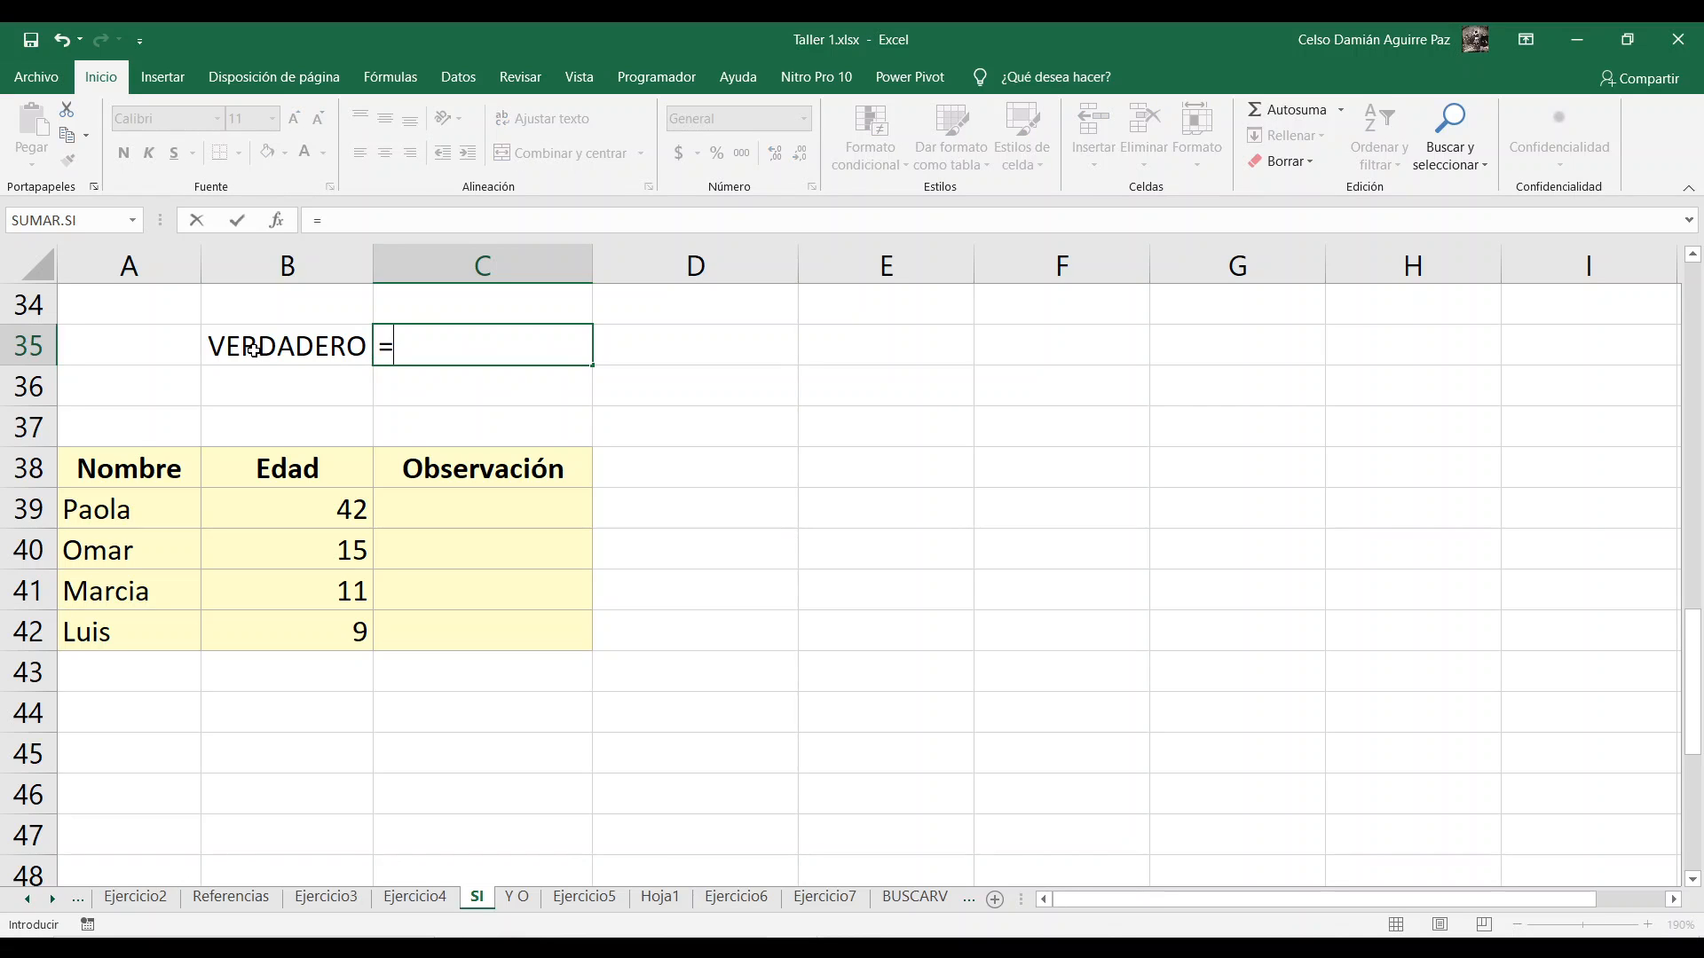
type("3>6")
key("Return")
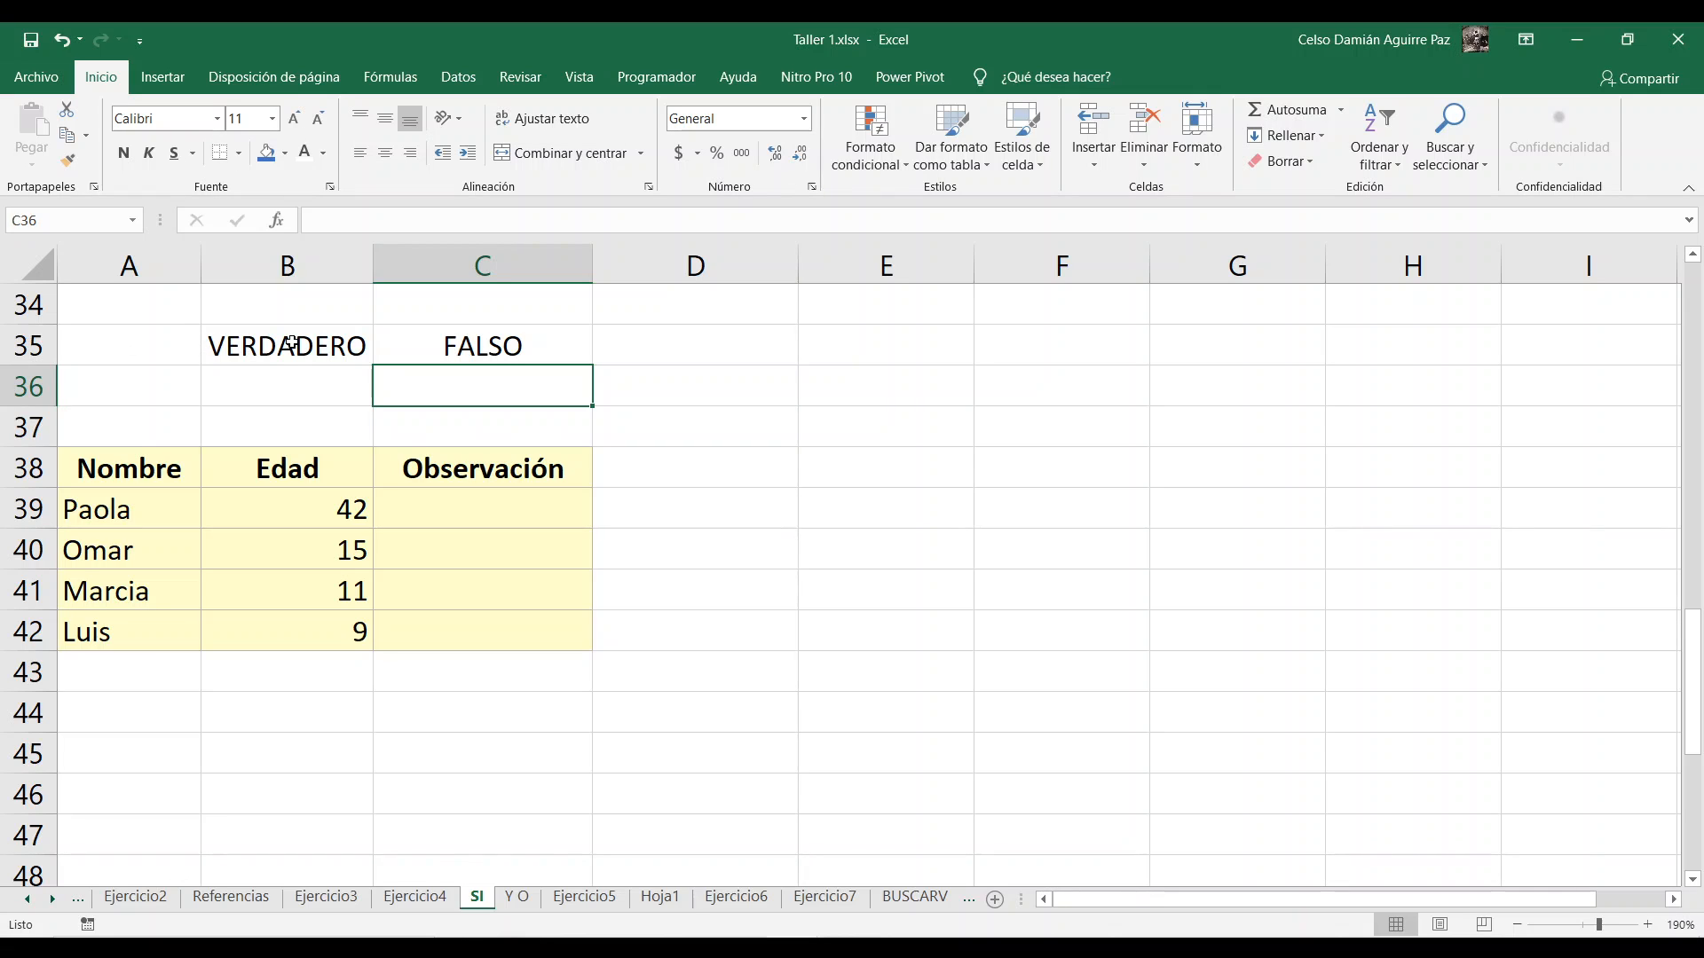
Step: Clear the two test comparisons from cells B35:C35
left_click(292, 343)
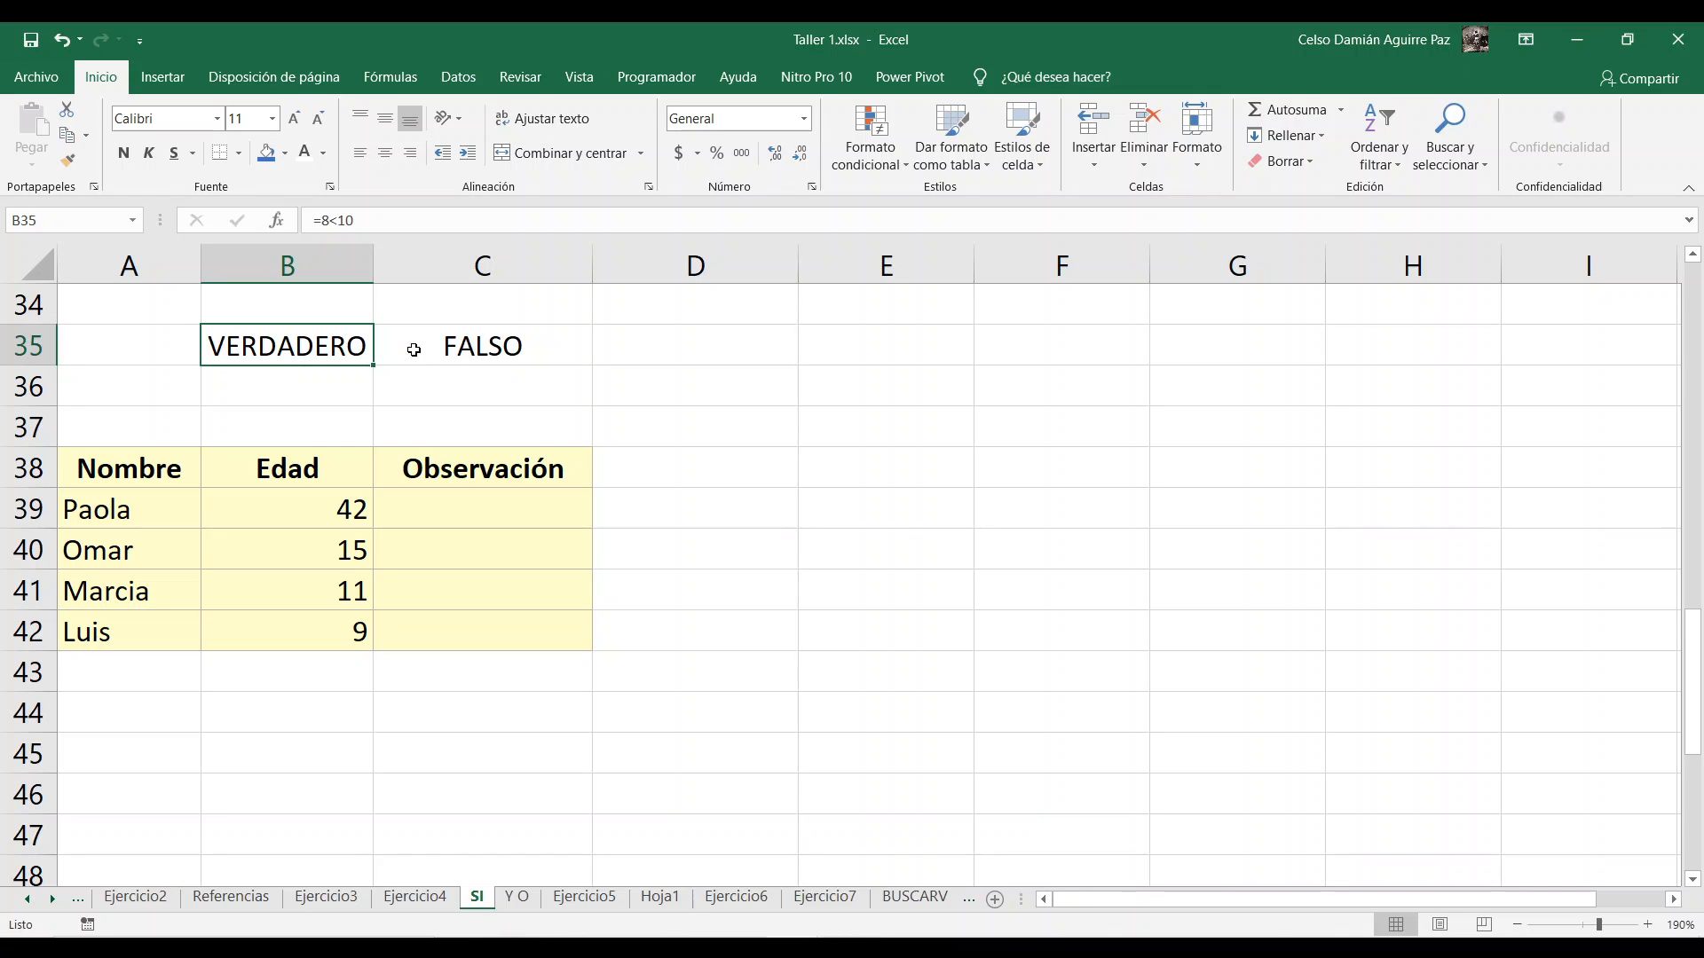
left_click_drag(328, 344, 418, 346)
key("Delete")
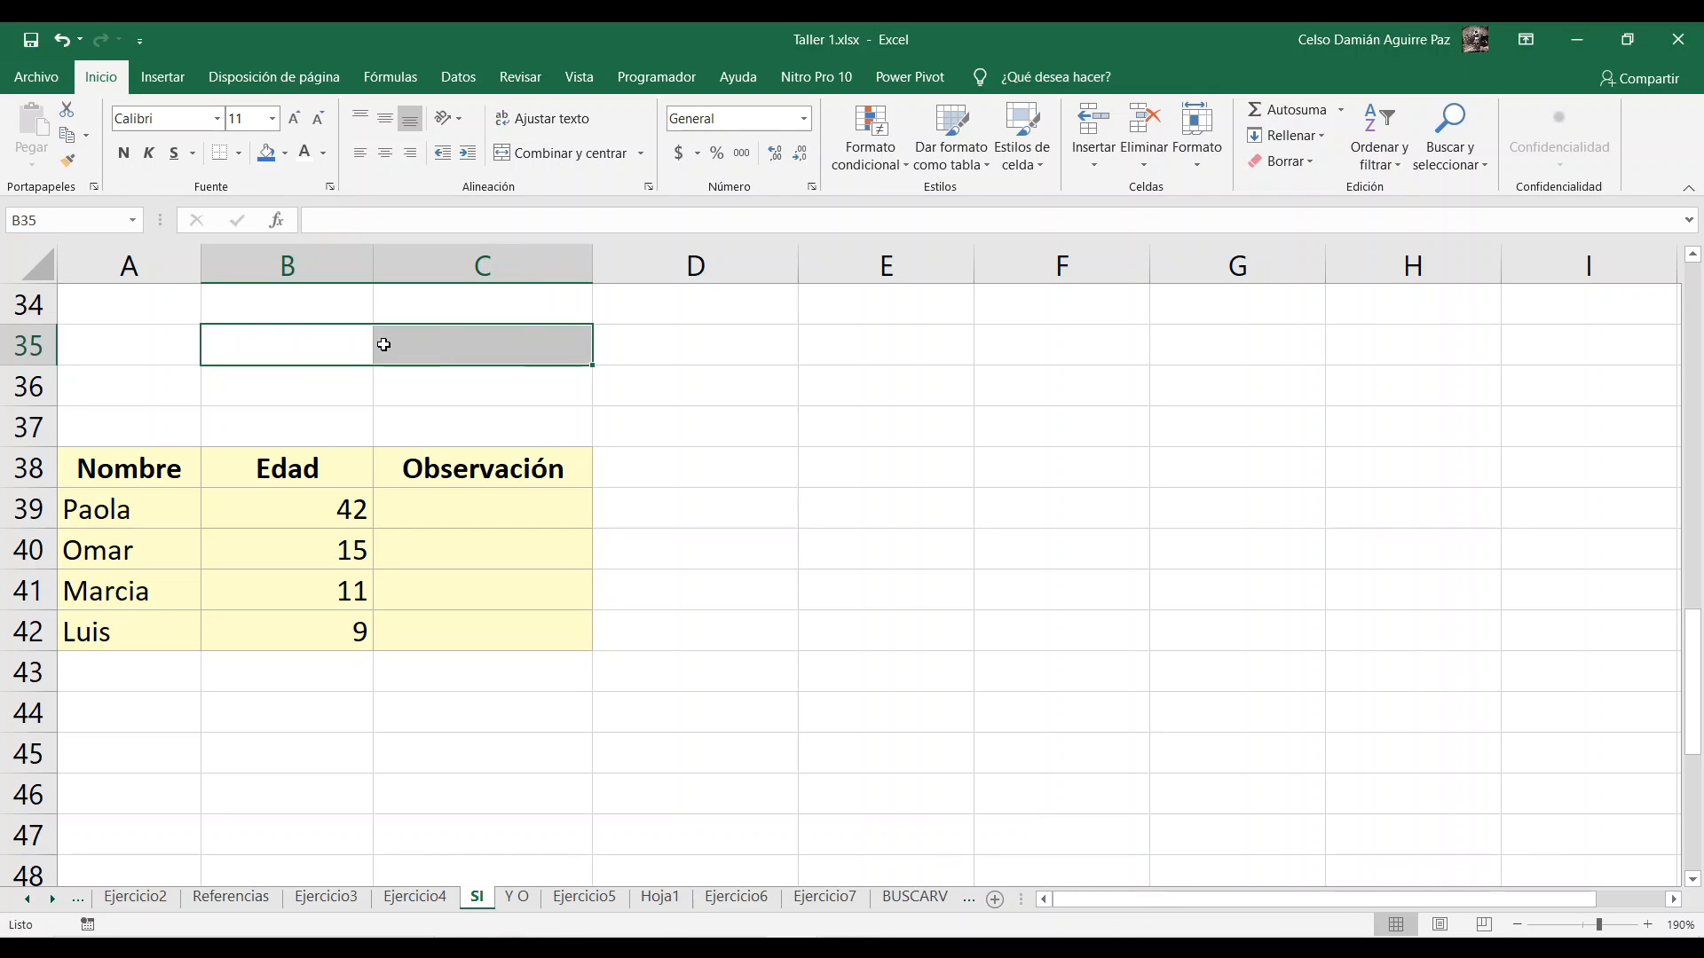
Step: Begin a plain-text syntax note in cell B35 with "SI(prueba lógica"
key("Left")
key("Right")
type("SI")
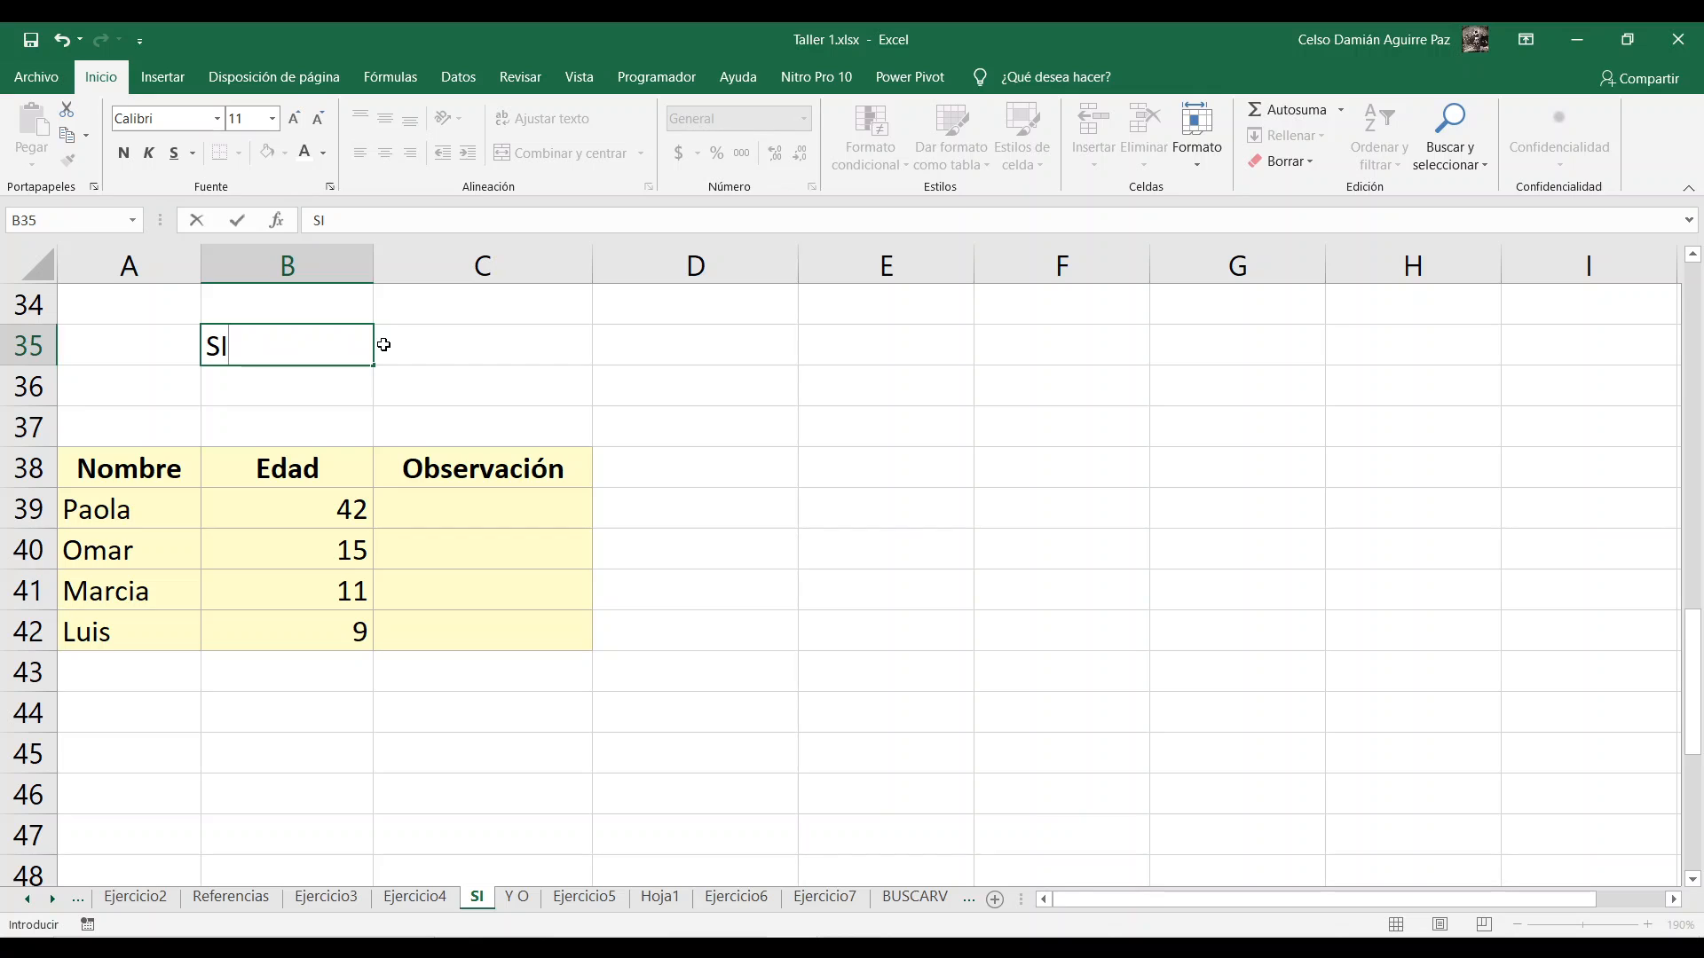
type("*")
key("BackSpace")
type("(prueb")
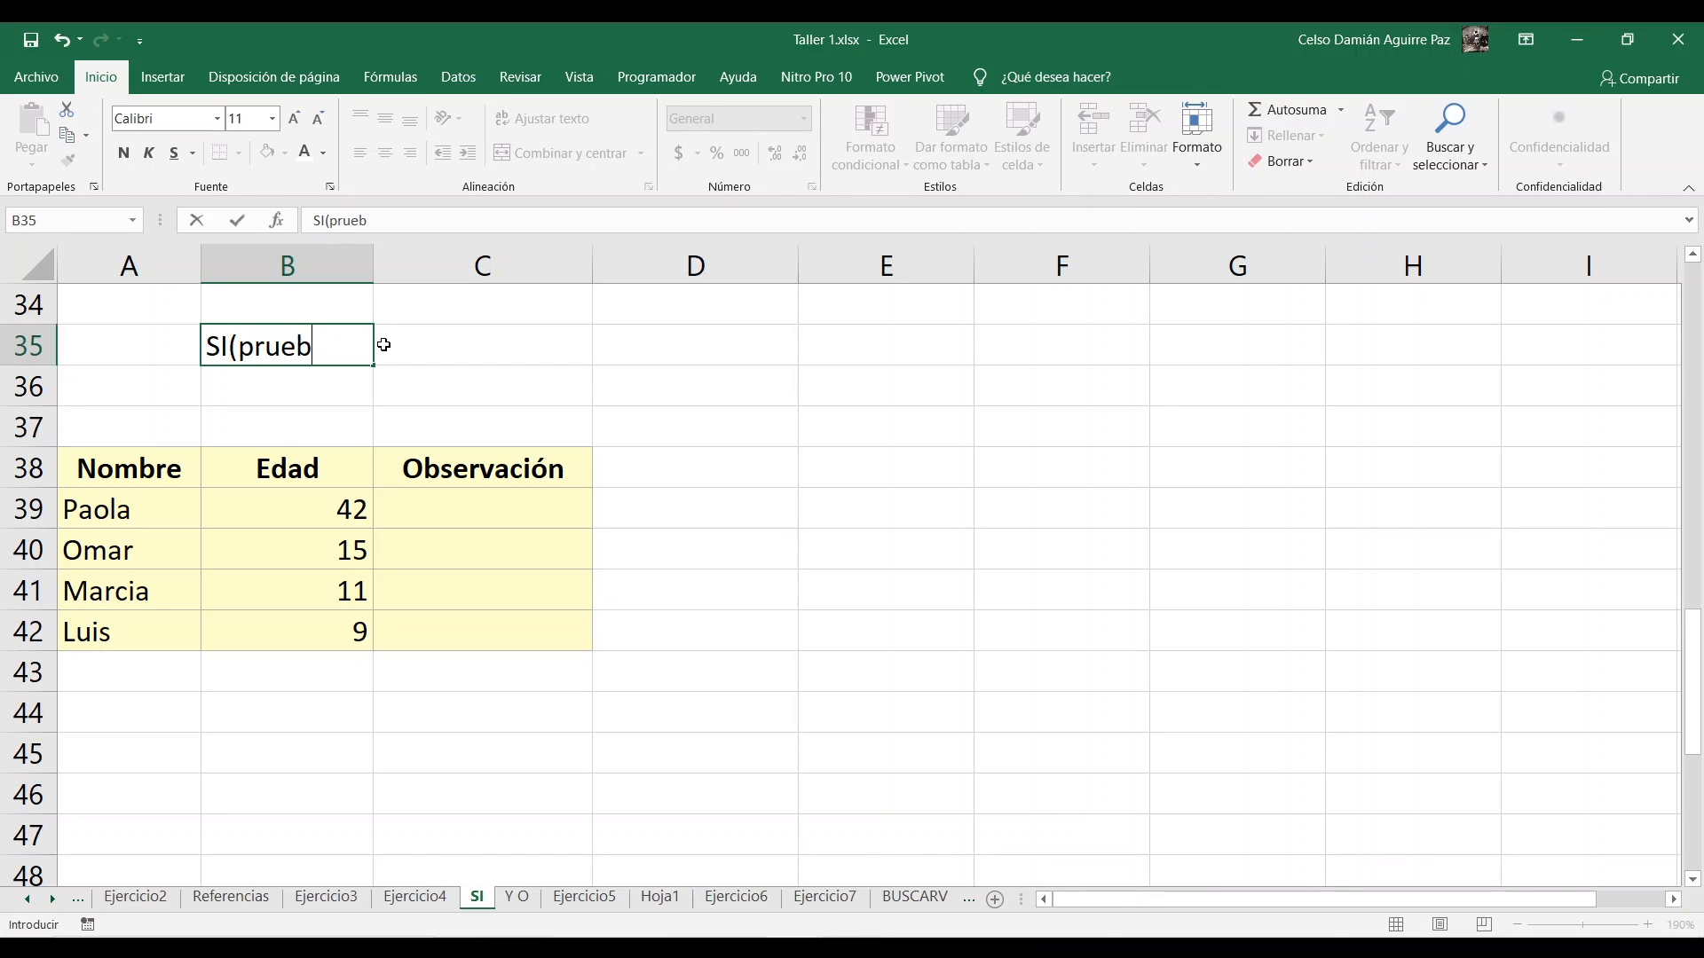
type("a lógica")
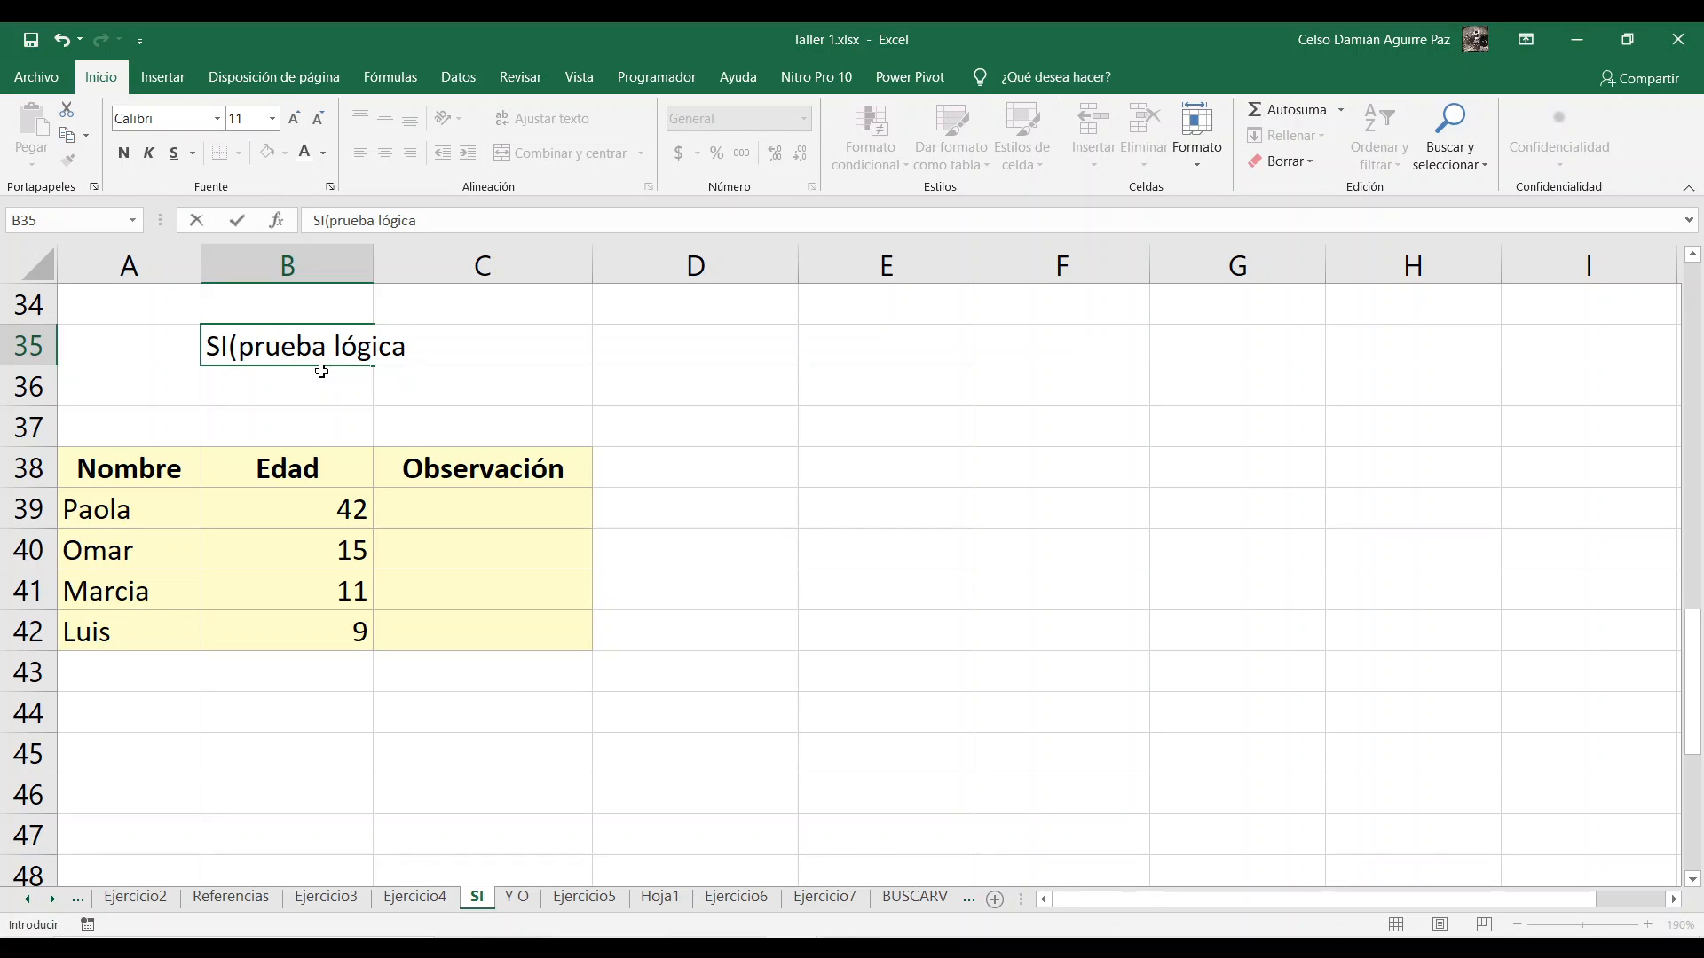
Step: Add the second argument ";valor si verdadero" to the syntax note in cell B35
type(";valor si verdader")
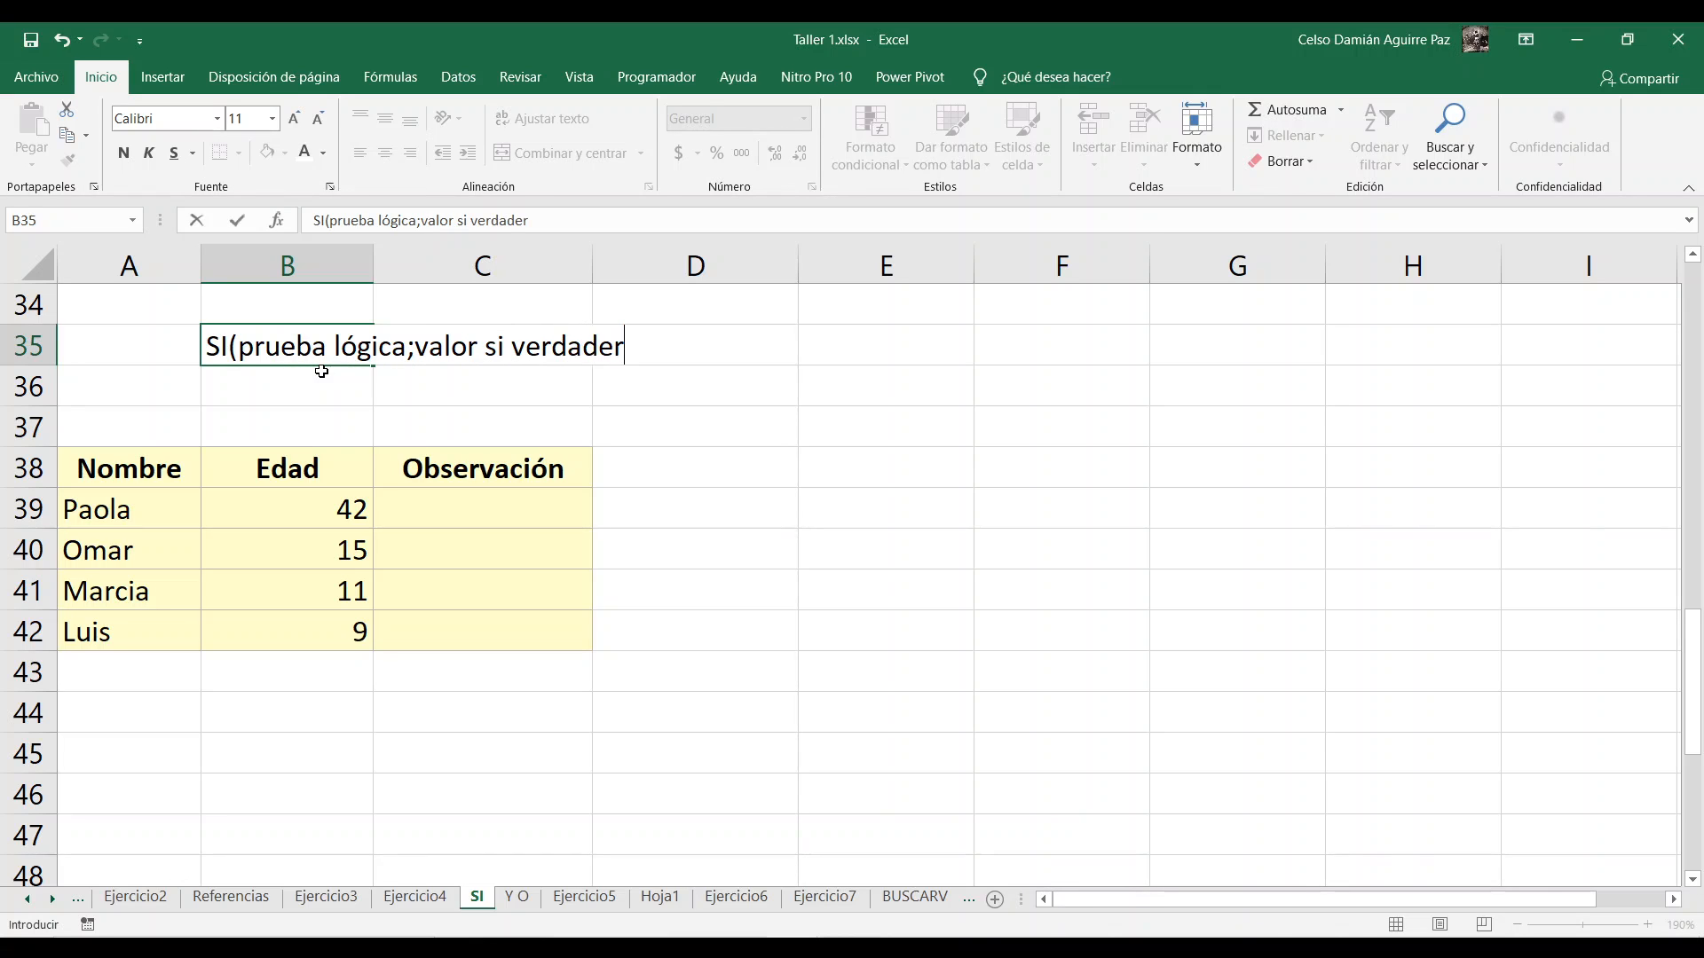
type("o")
left_click_drag(415, 353, 640, 353)
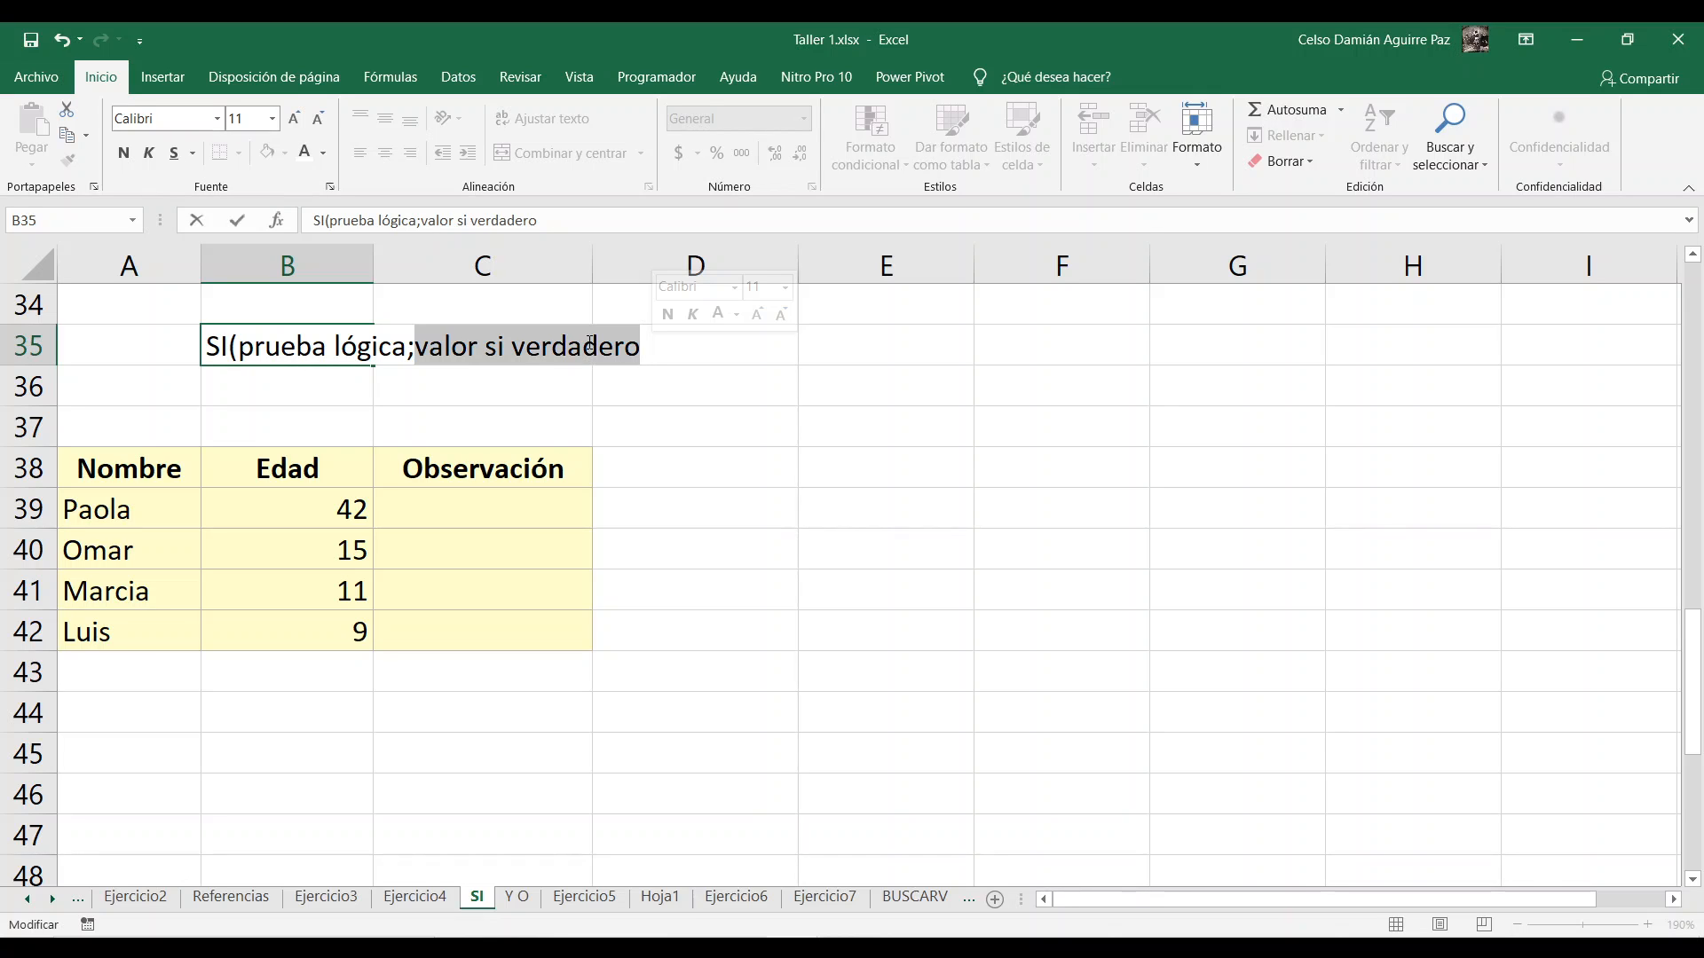
left_click_drag(255, 346, 411, 347)
left_click(391, 347)
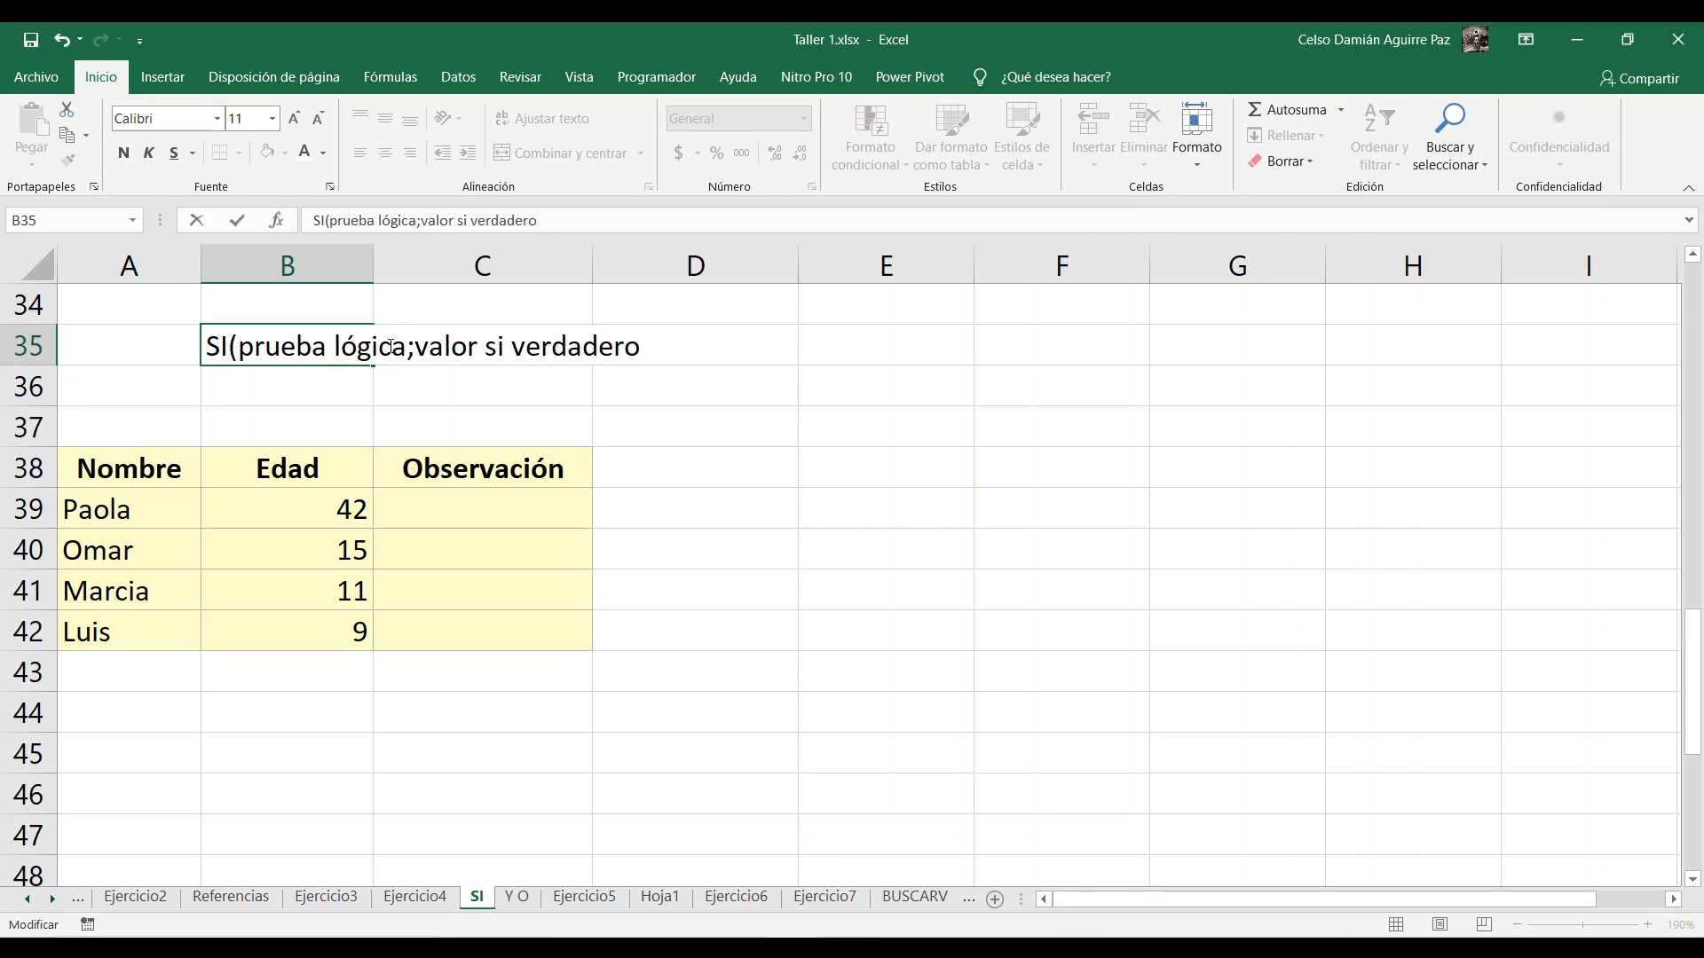
Step: Complete the syntax note in cell B35 by appending ";valor si falso)"
left_click(648, 345)
type(";valor si falso")
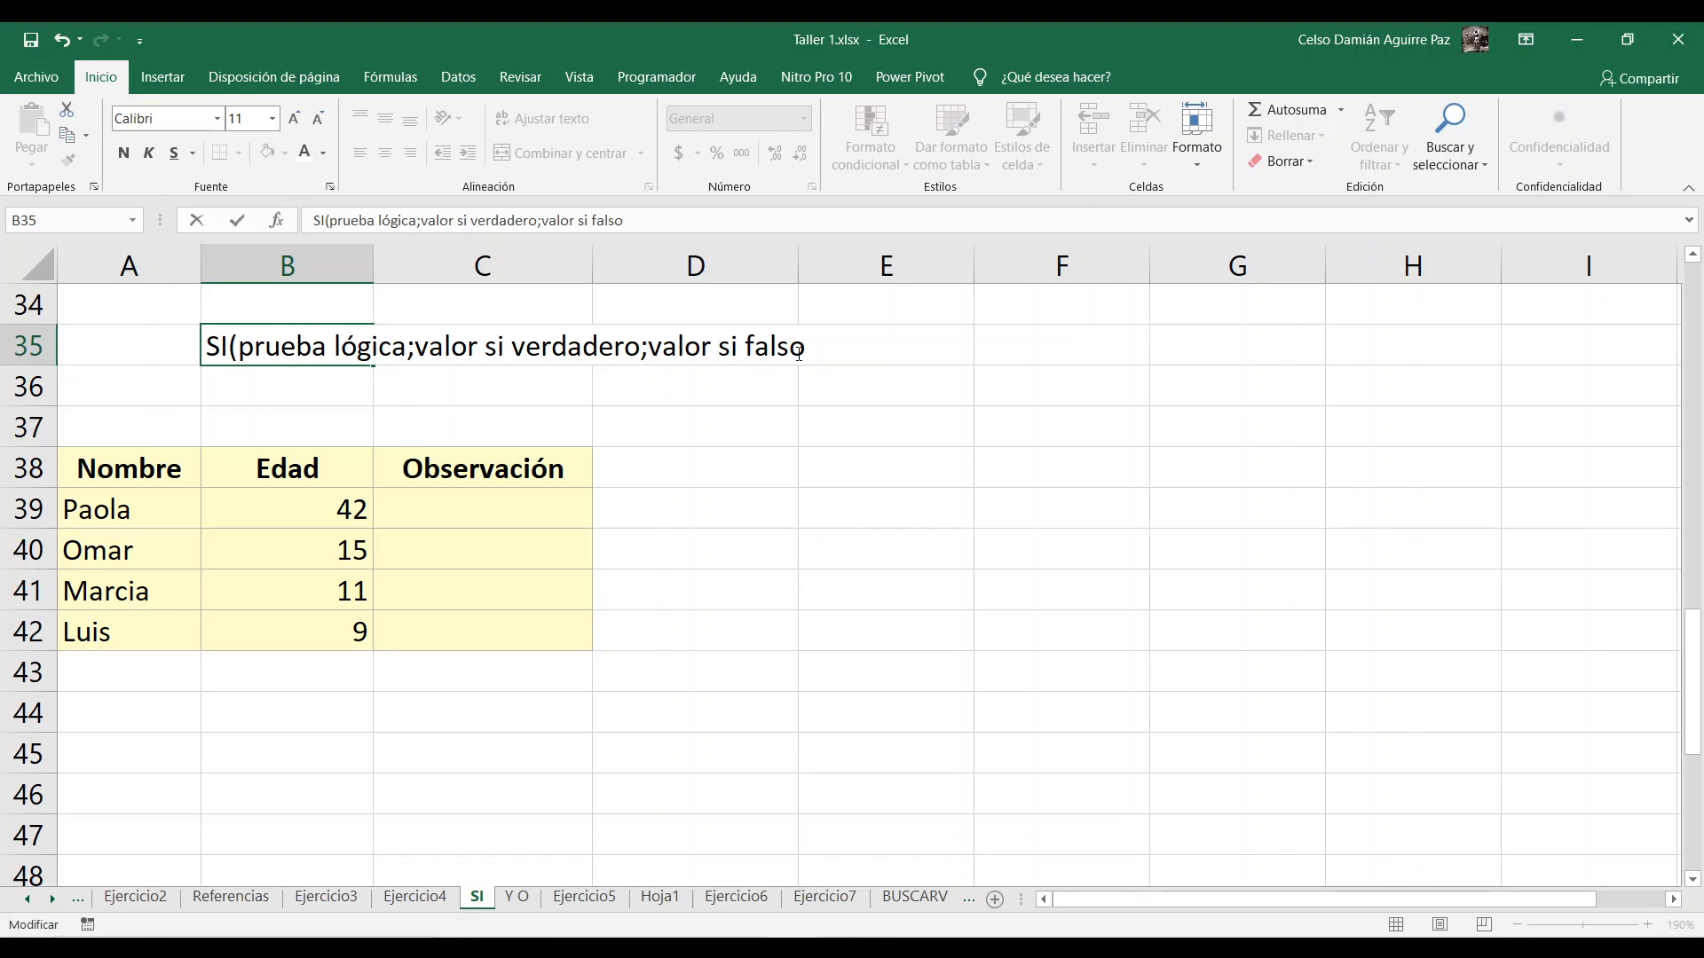
type(")")
left_click(806, 390)
left_click_drag(216, 353, 734, 348)
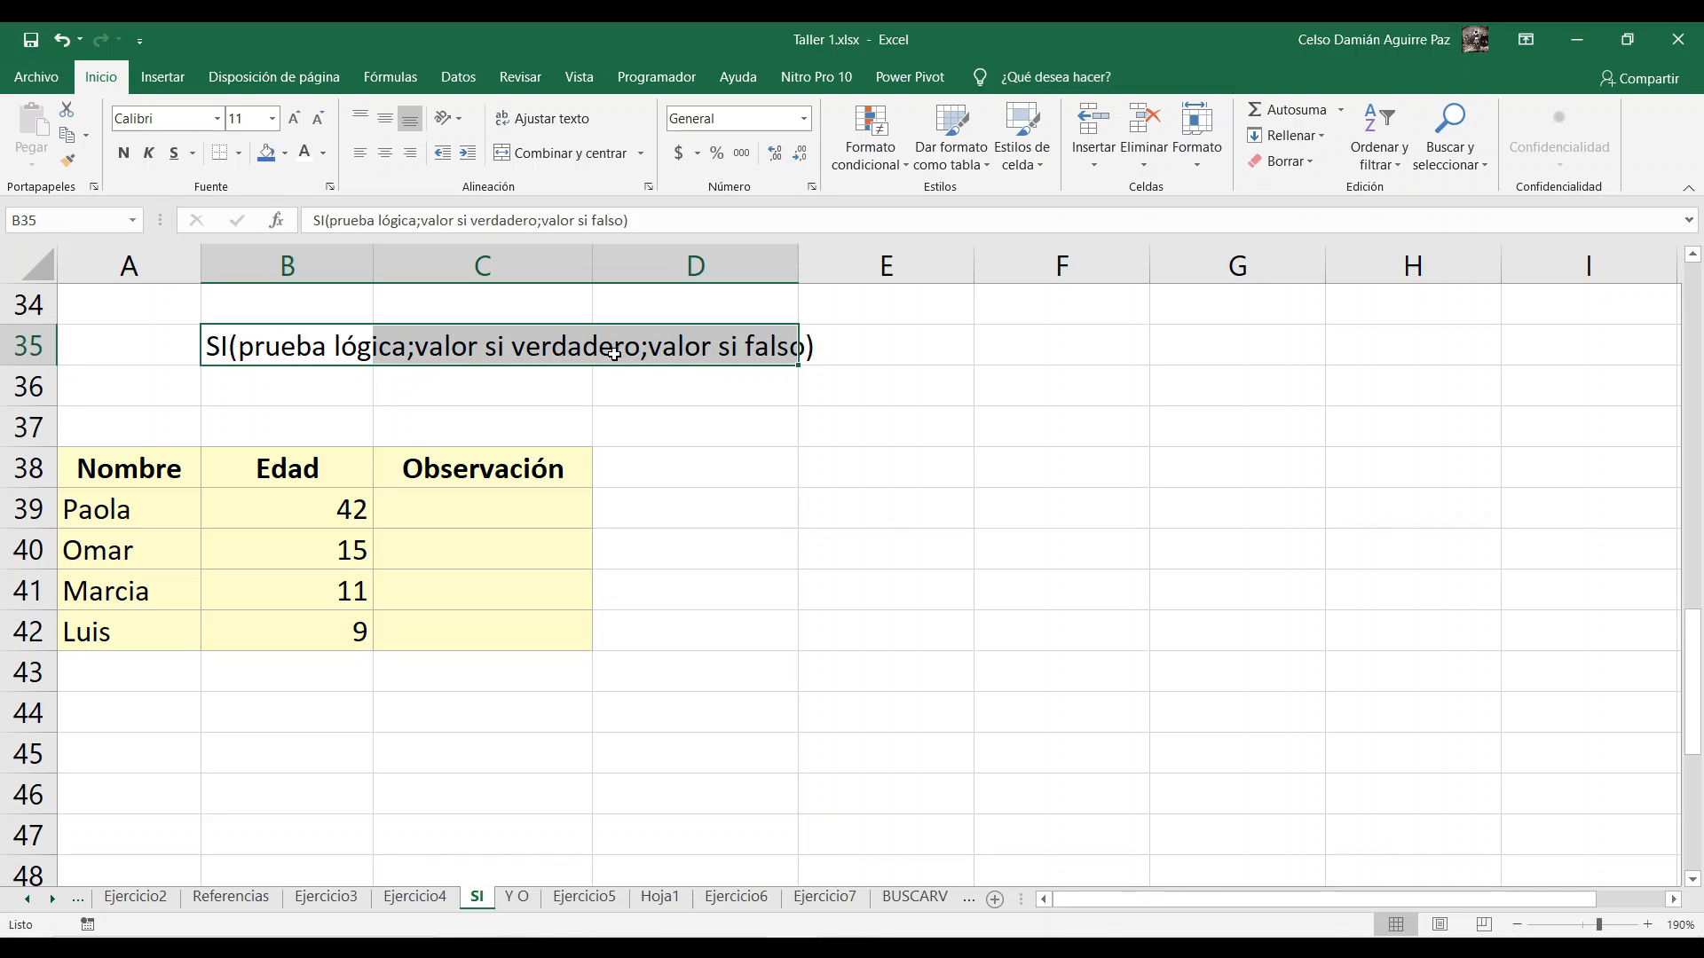
left_click(732, 453)
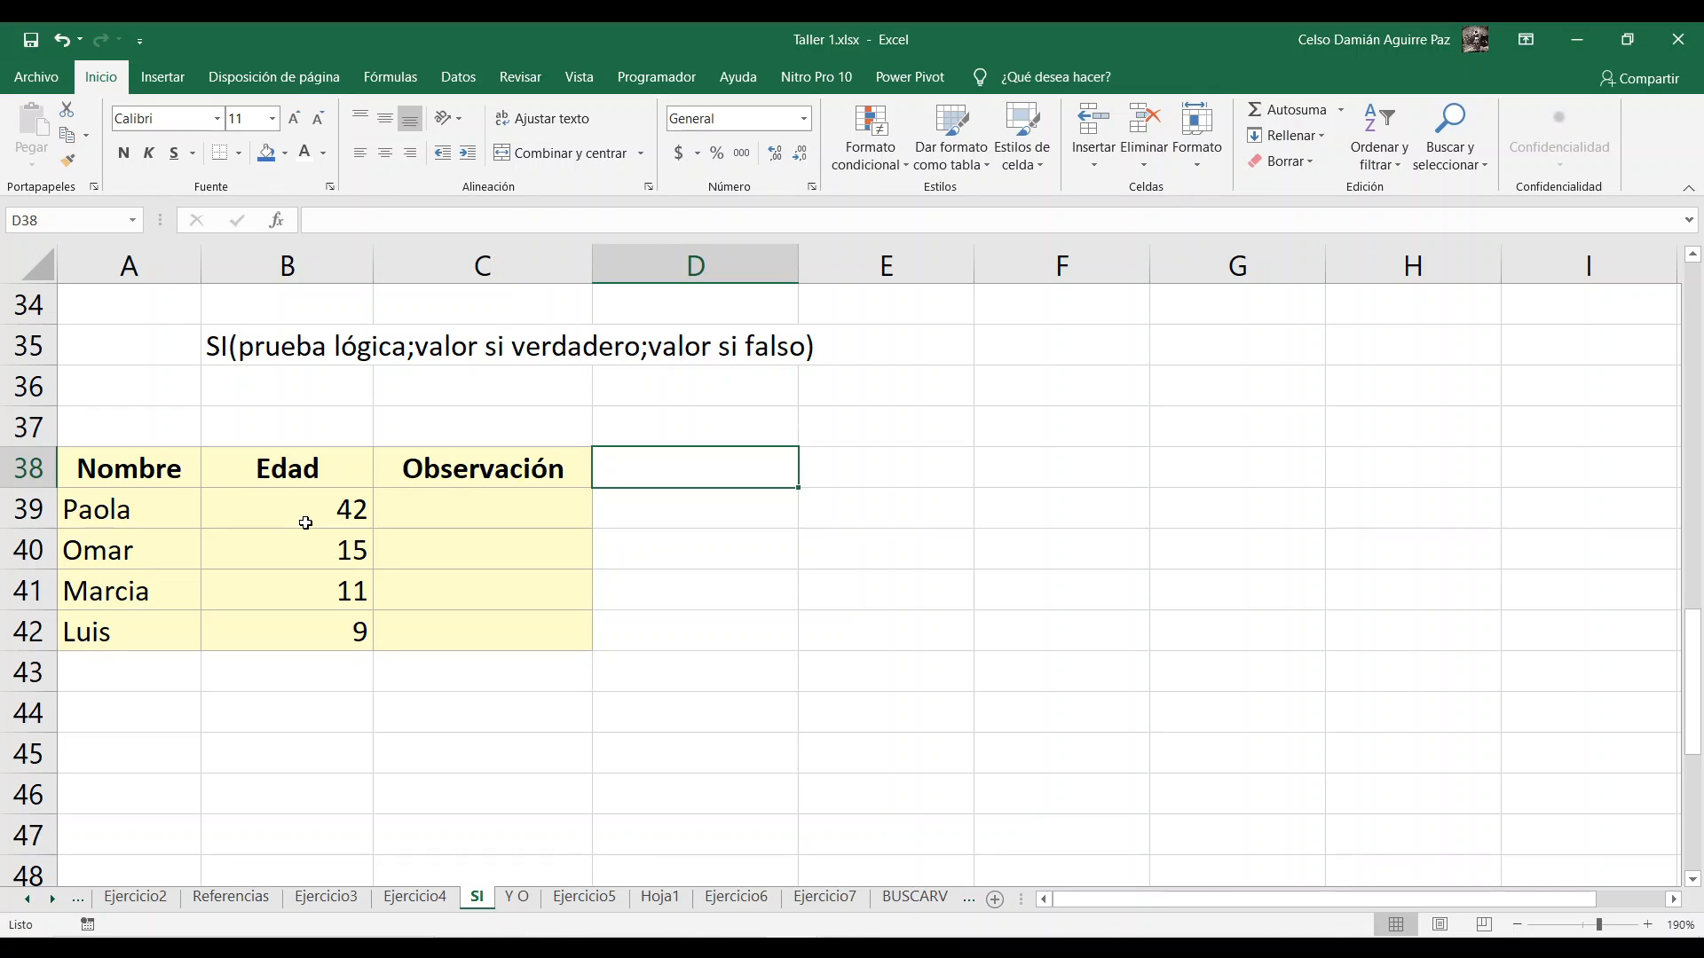
Step: Begin an SI formula in cell C39 with the logical test B39>=18
left_click(445, 500)
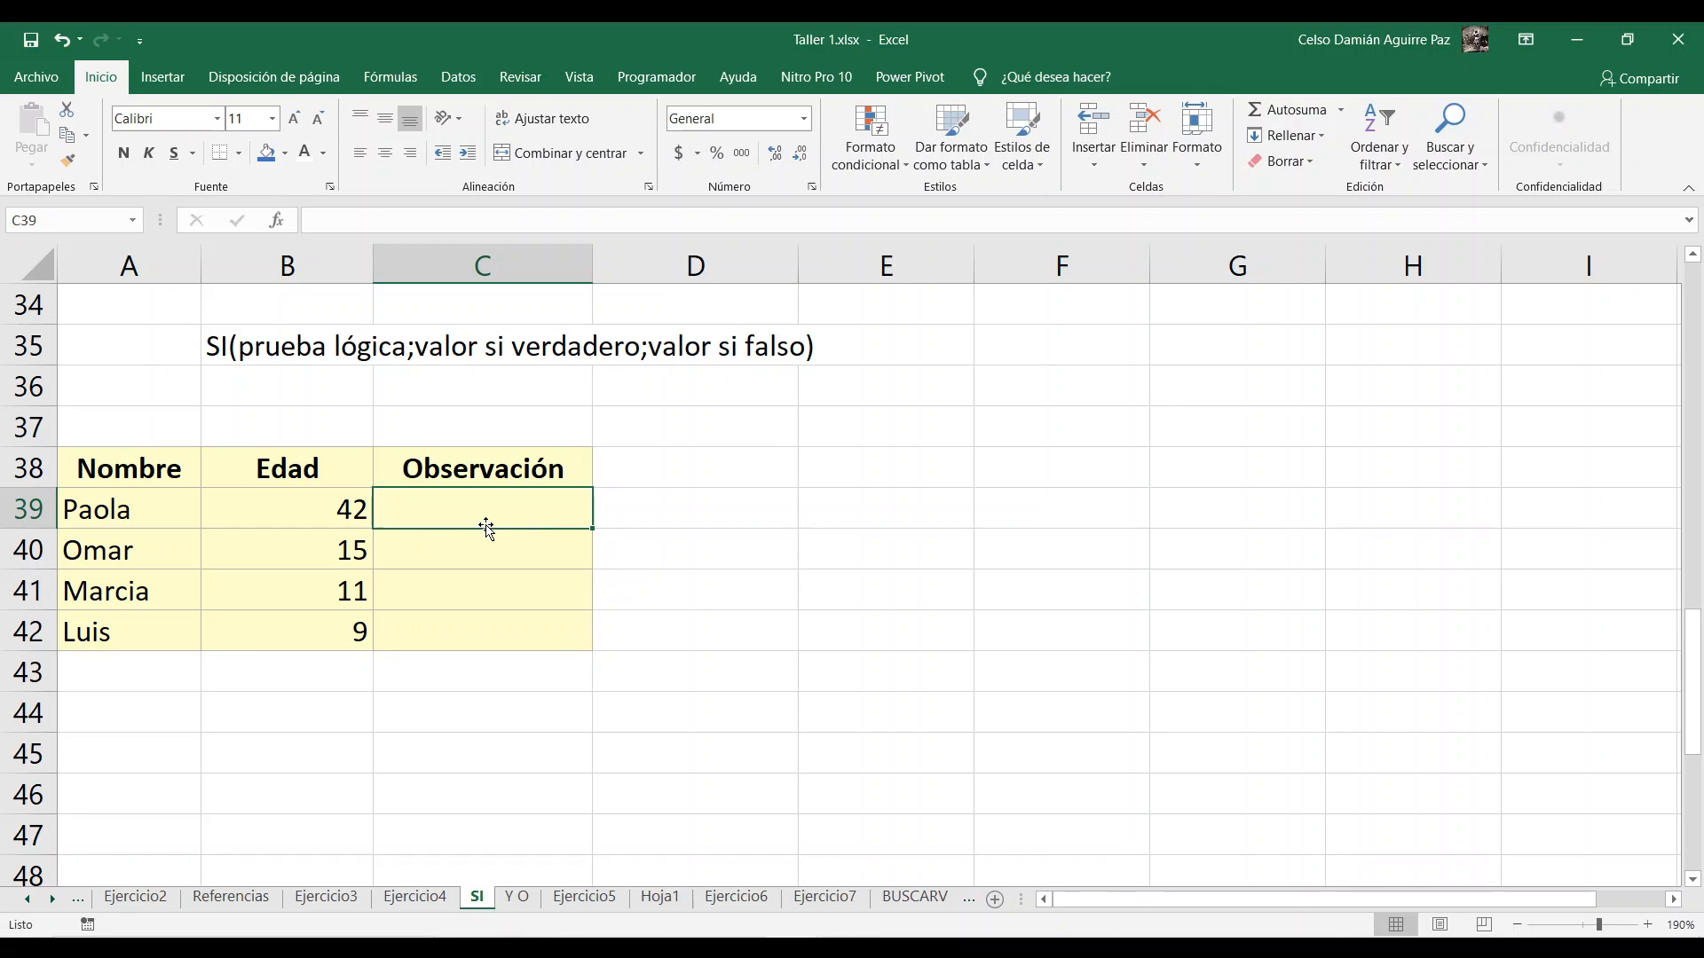
type("=")
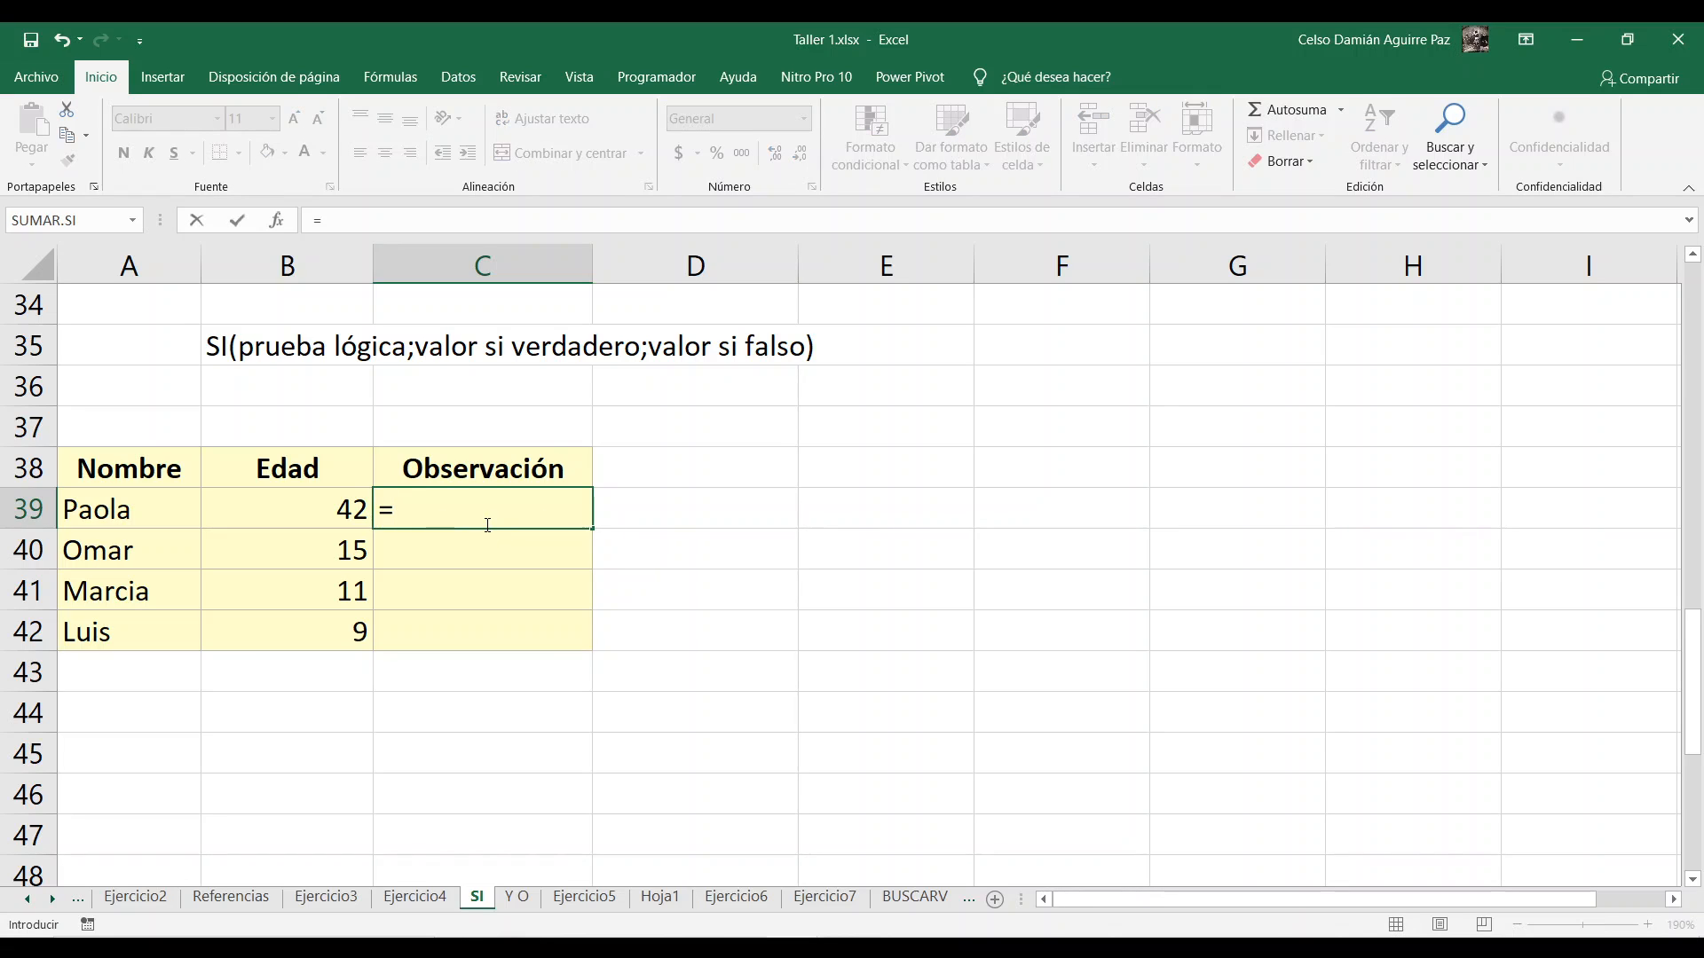
type("SI")
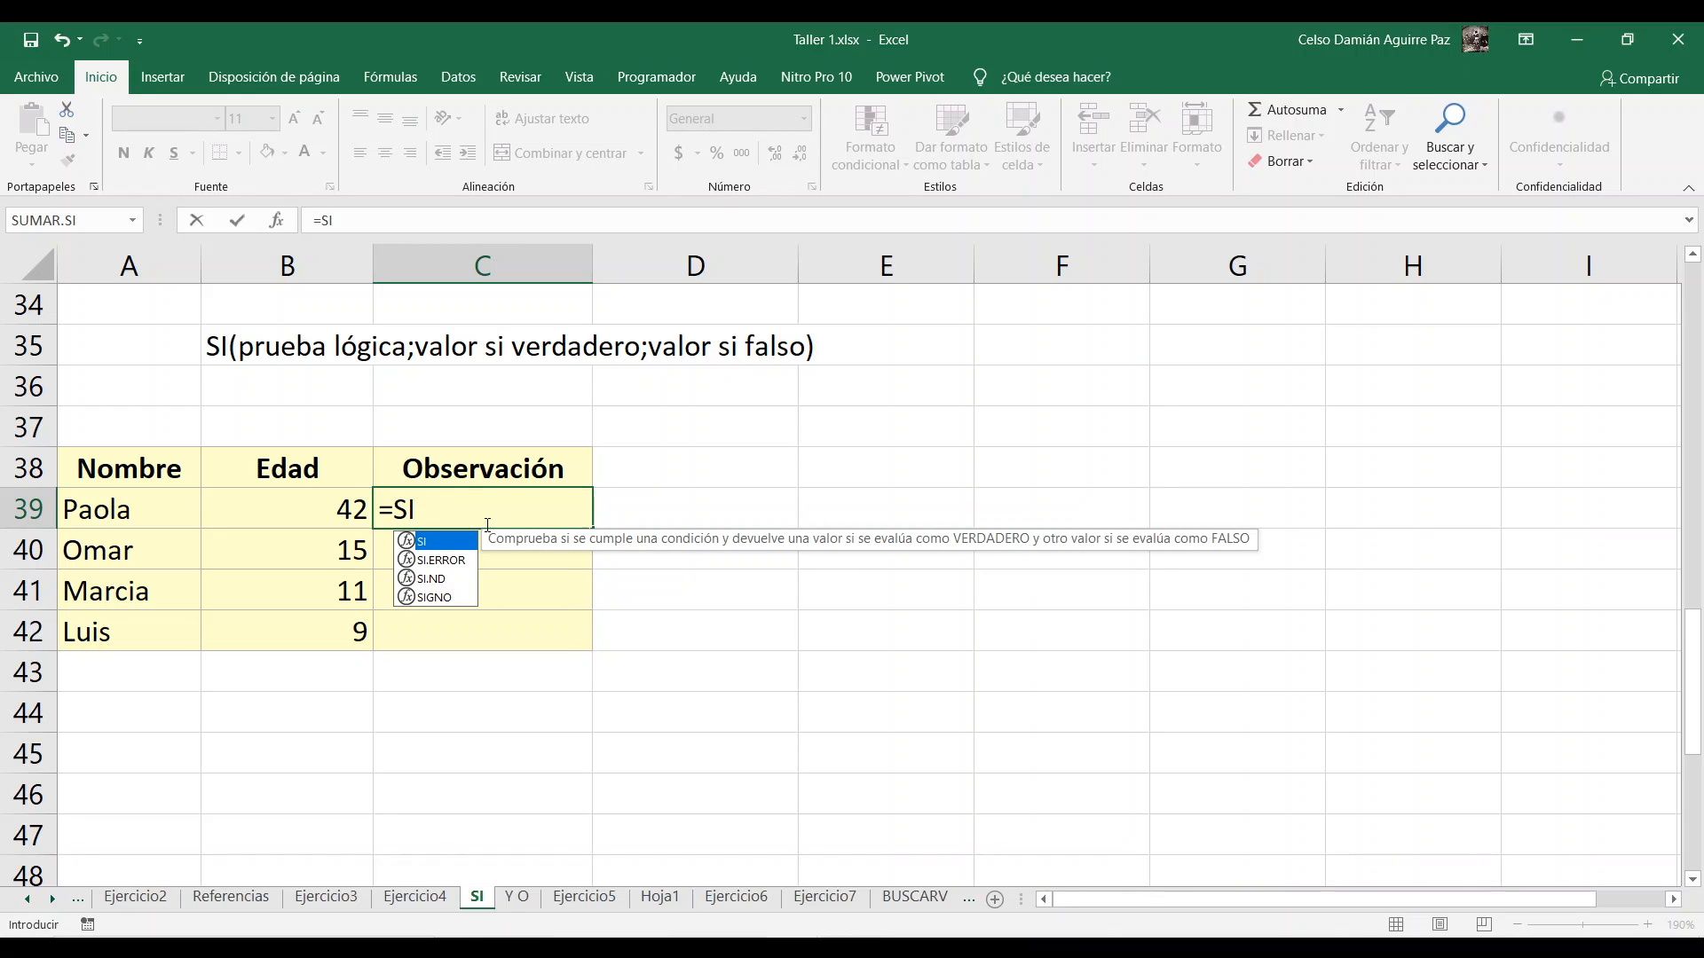
type("(")
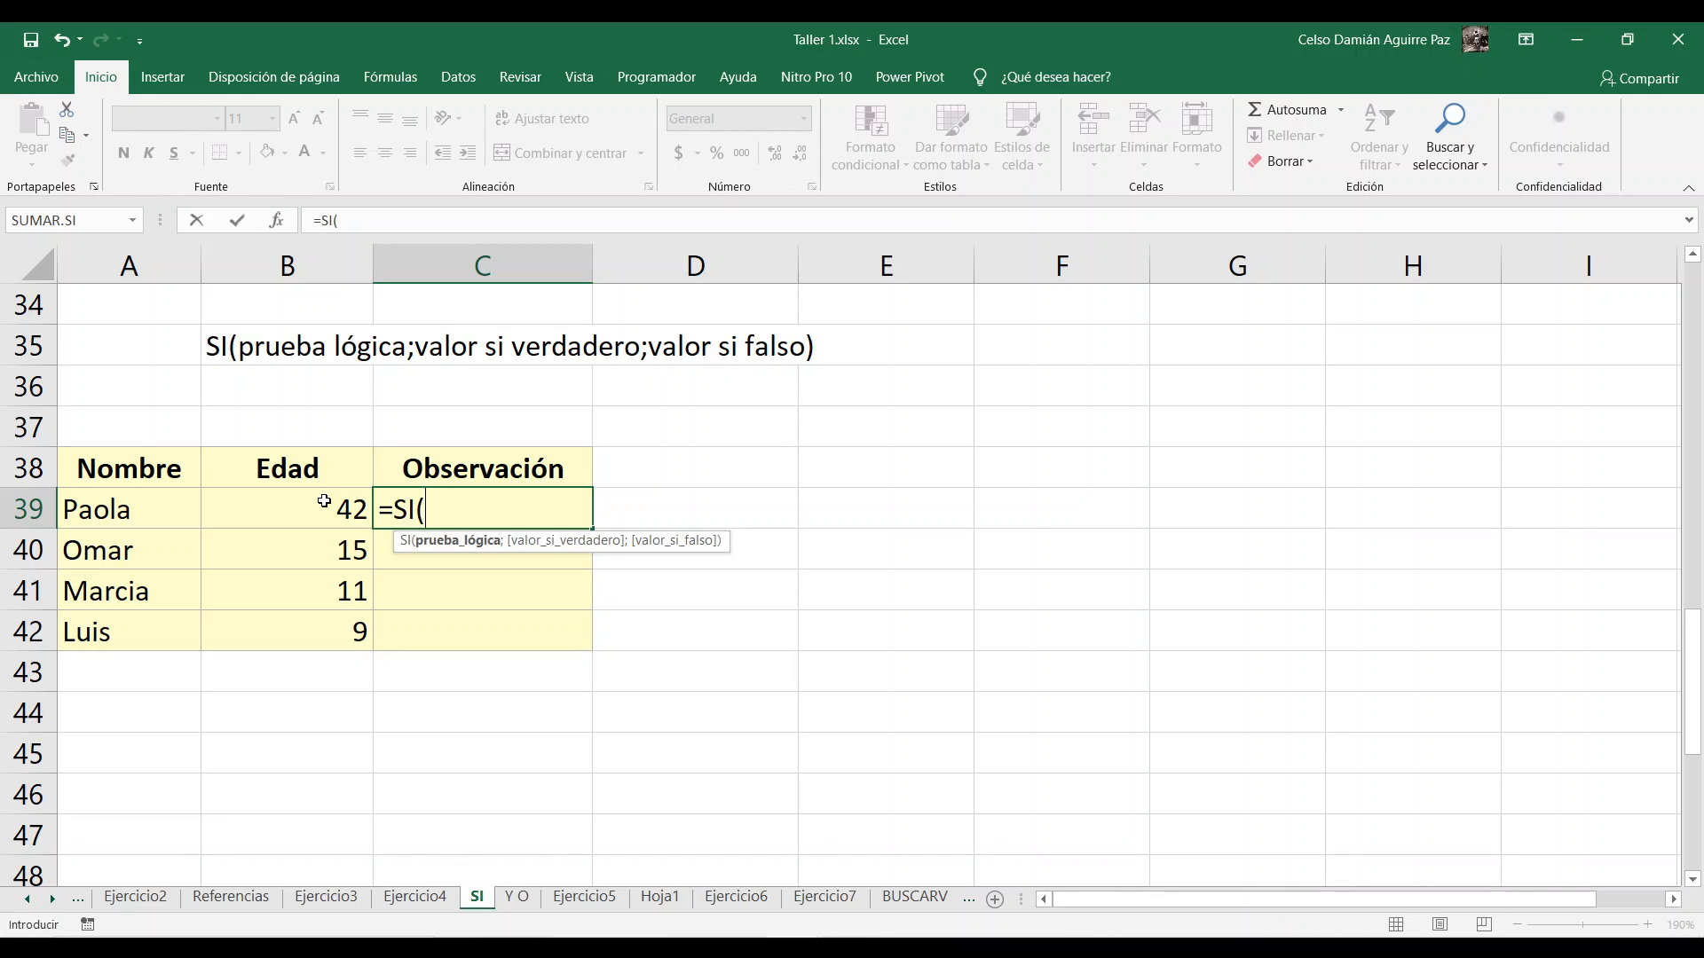
left_click(252, 501)
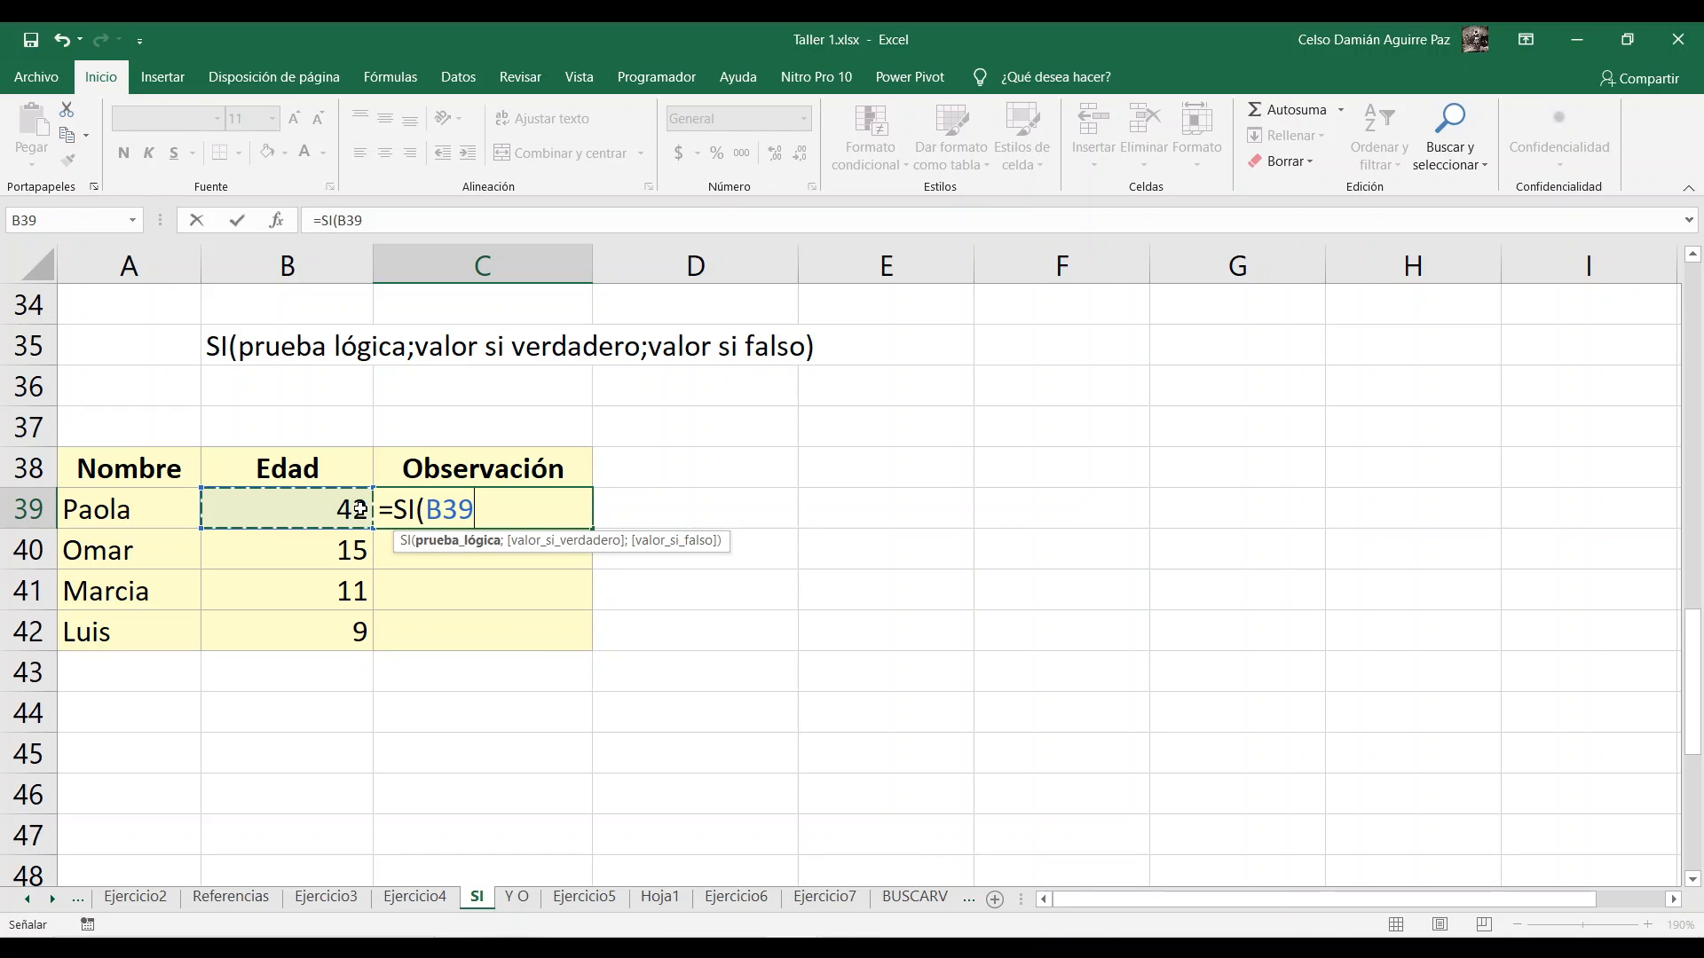
type(">=18")
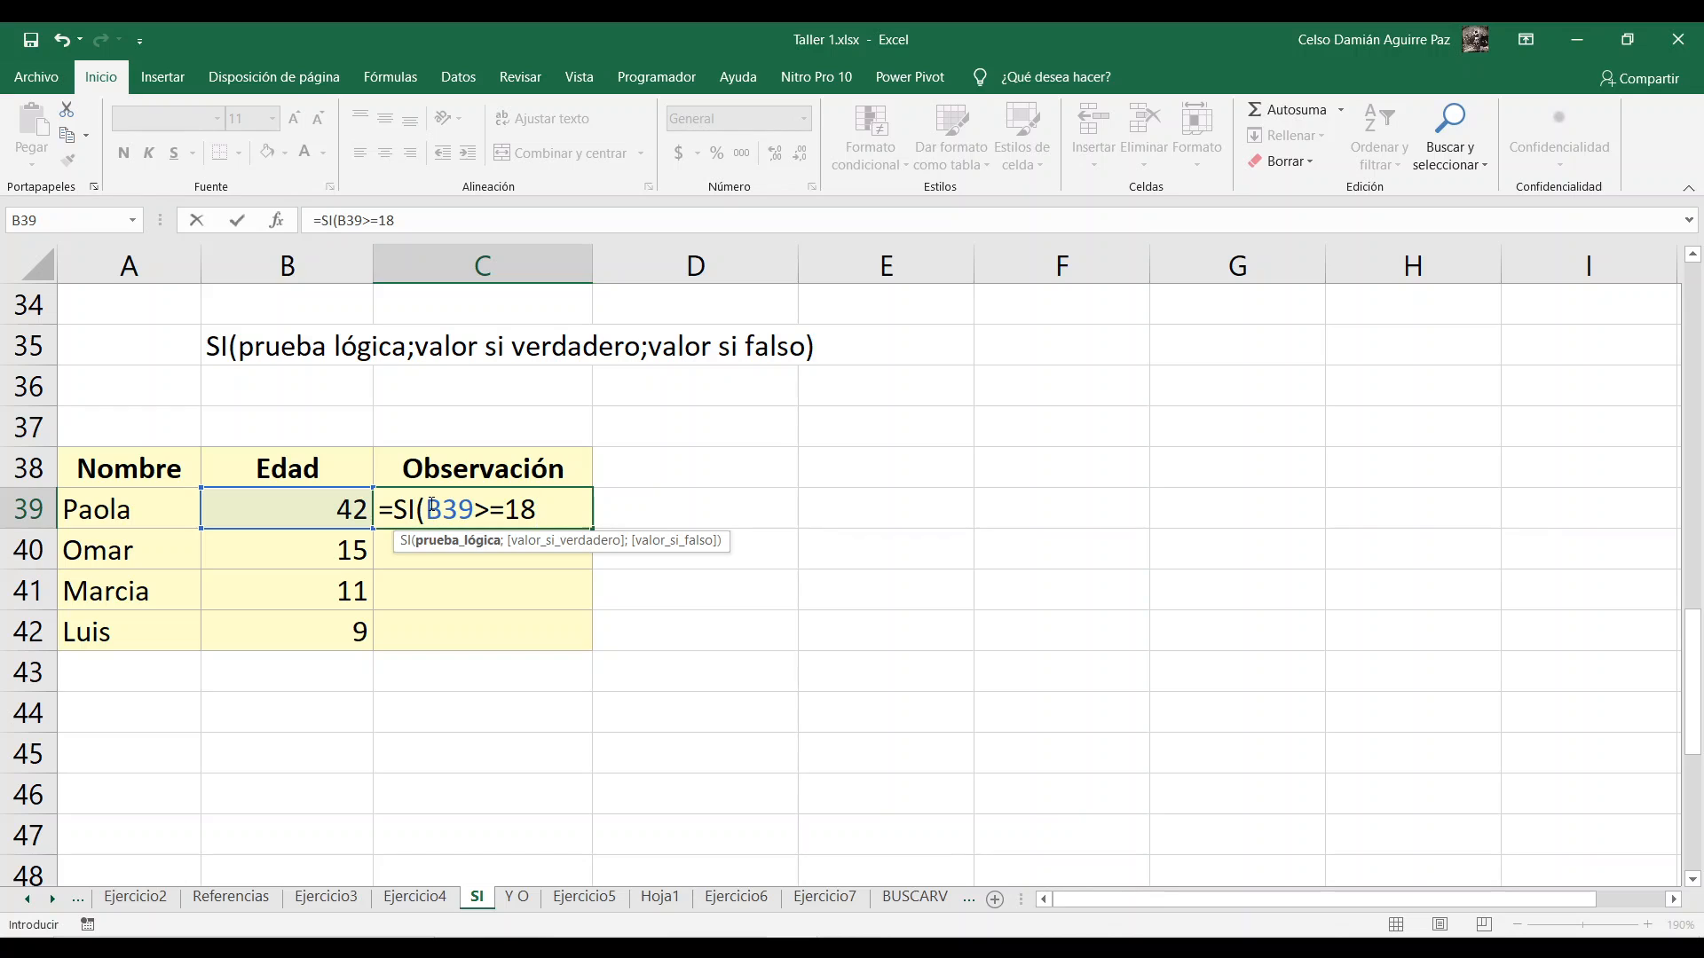
left_click_drag(426, 508, 533, 508)
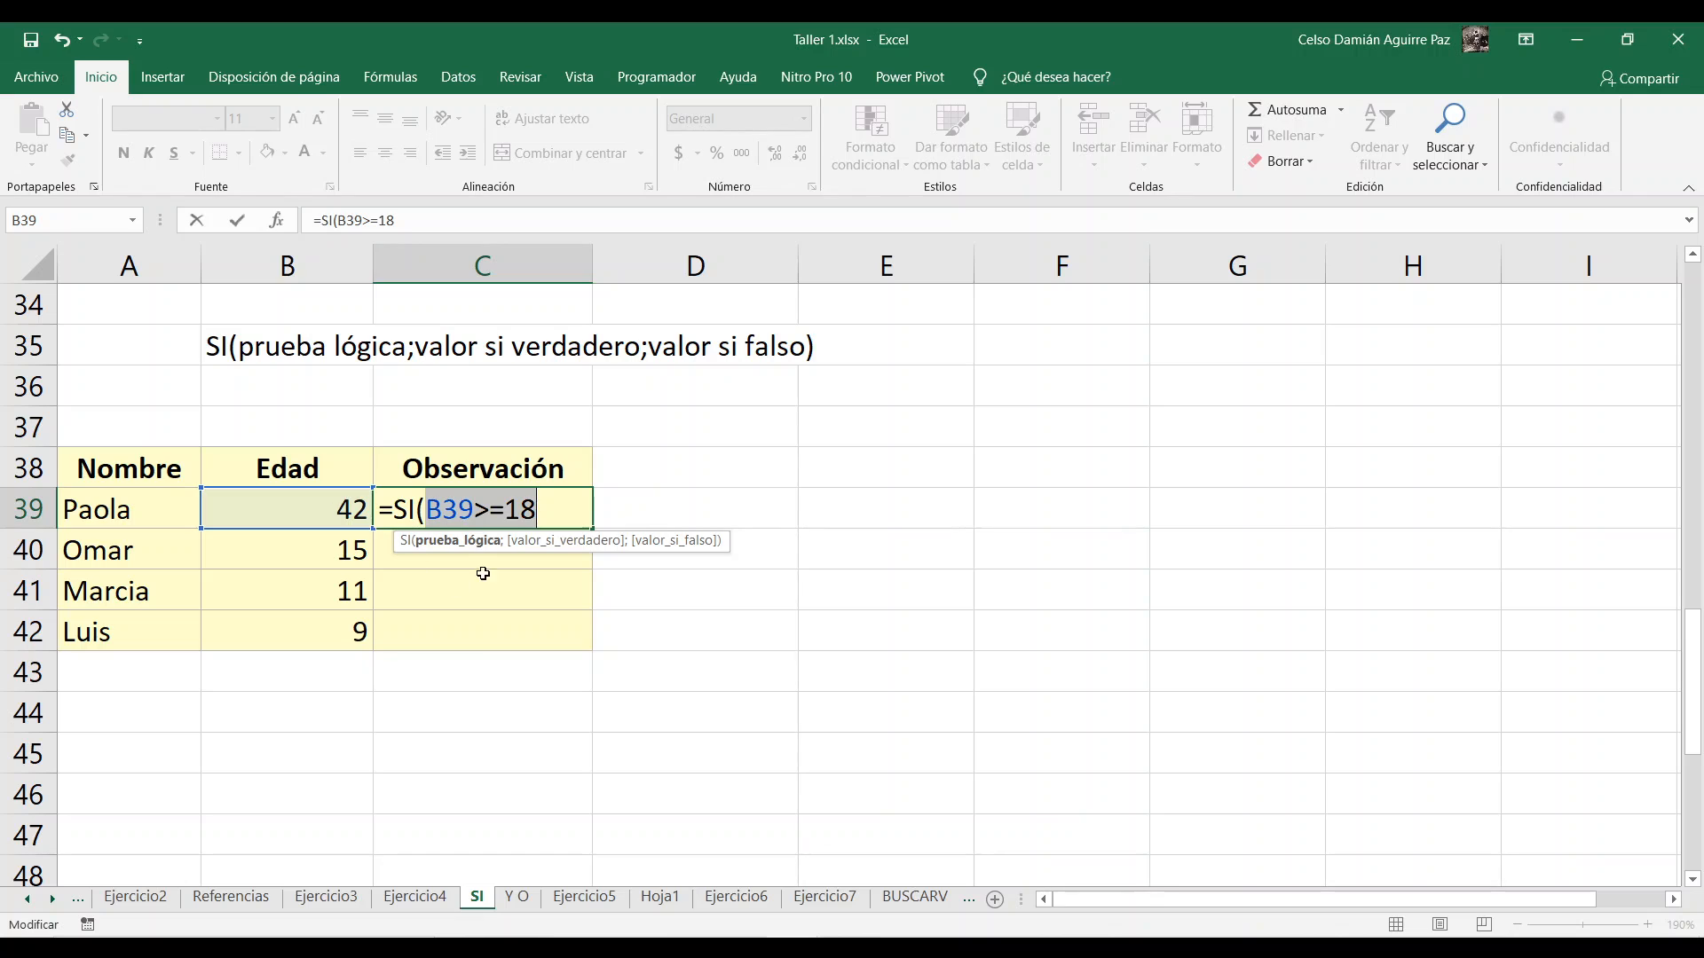
left_click(563, 506)
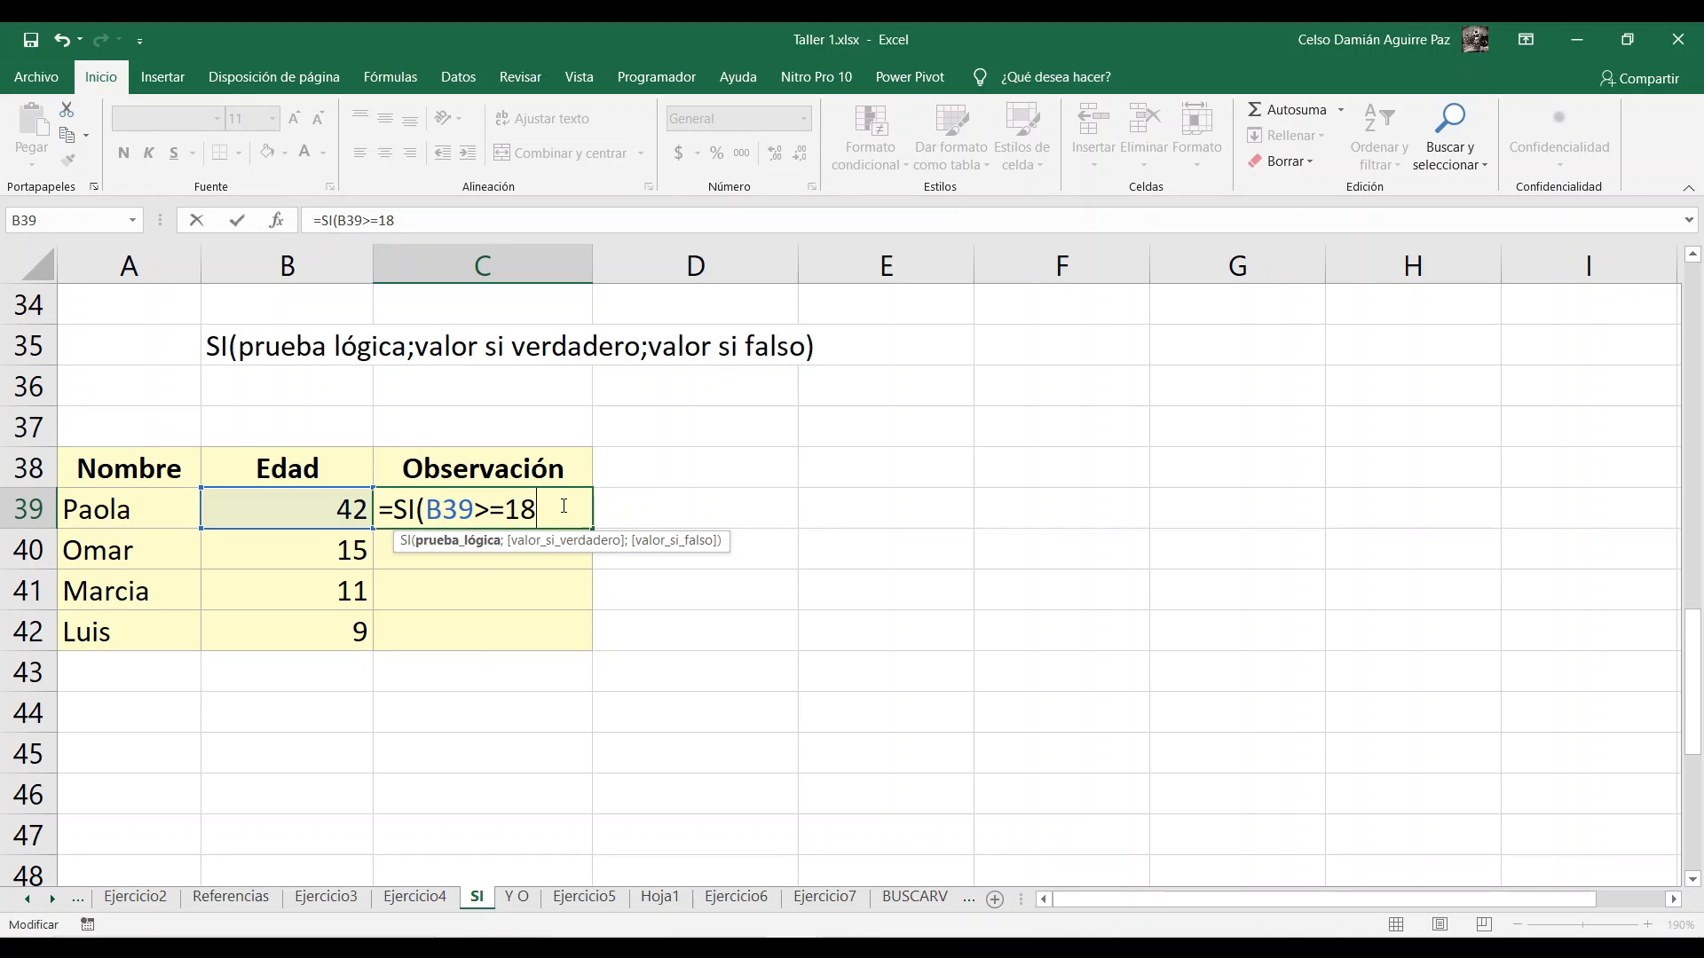
Step: Add "Mayor de edad" as the value-if-true argument of the SI formula in C39
type(";")
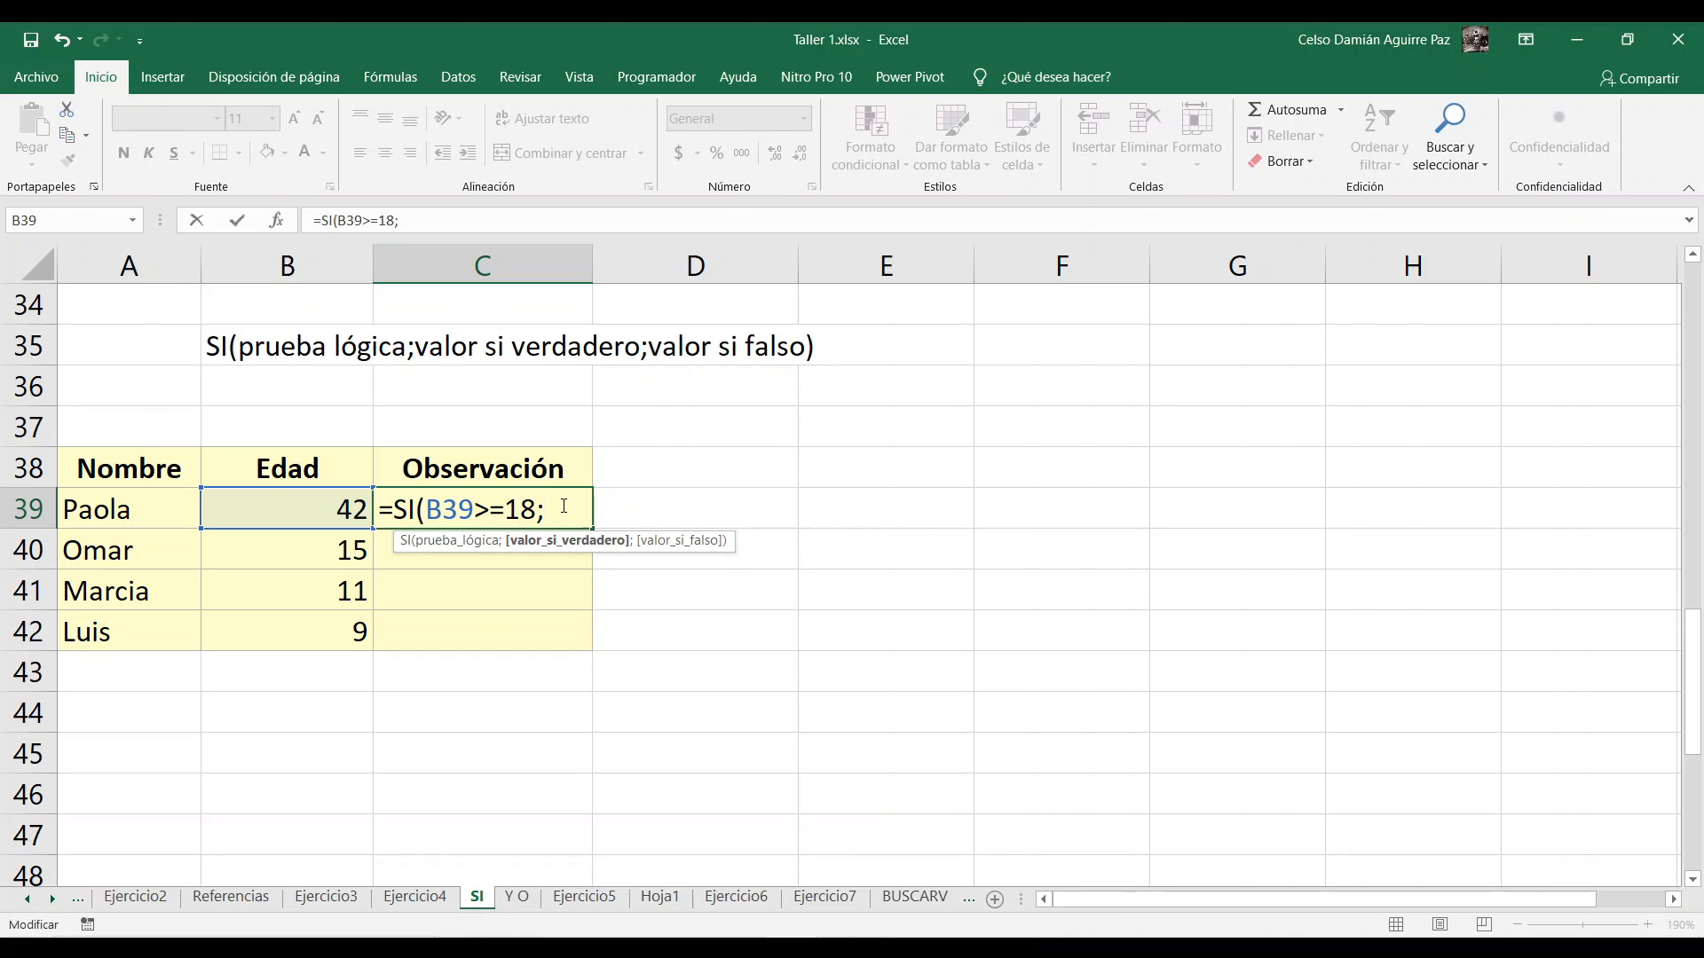
type("\"MAyo")
key("BackSpace")
key("BackSpace")
key("BackSpace")
type("a")
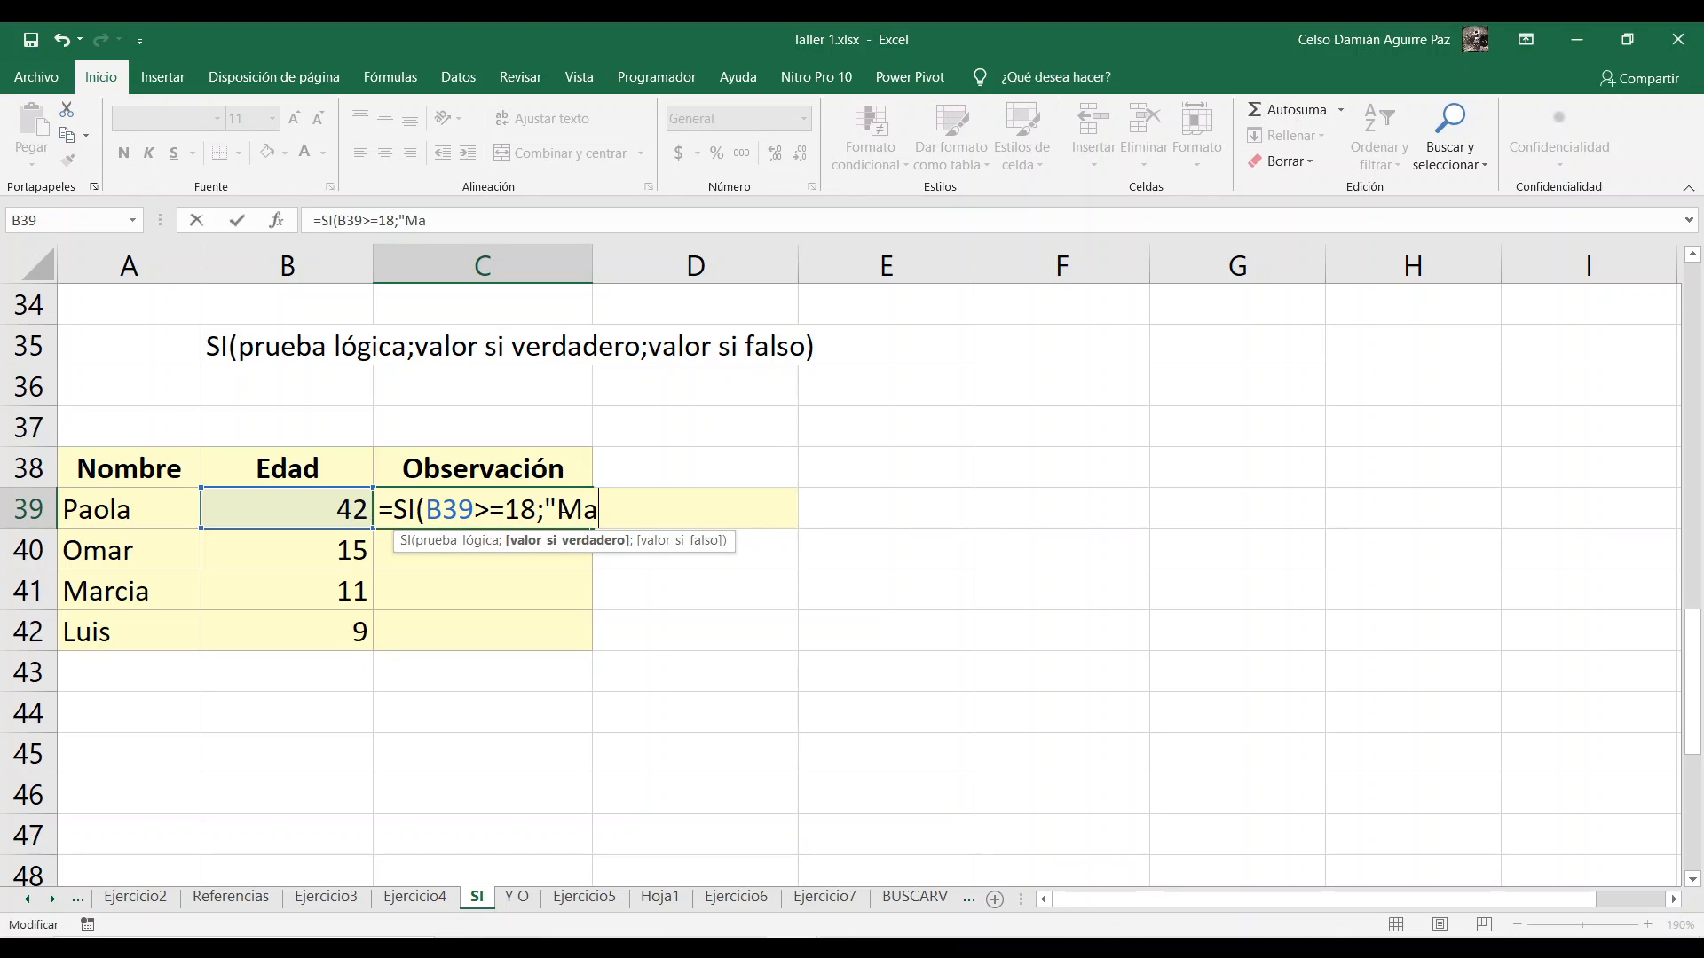
type("yor de edad")
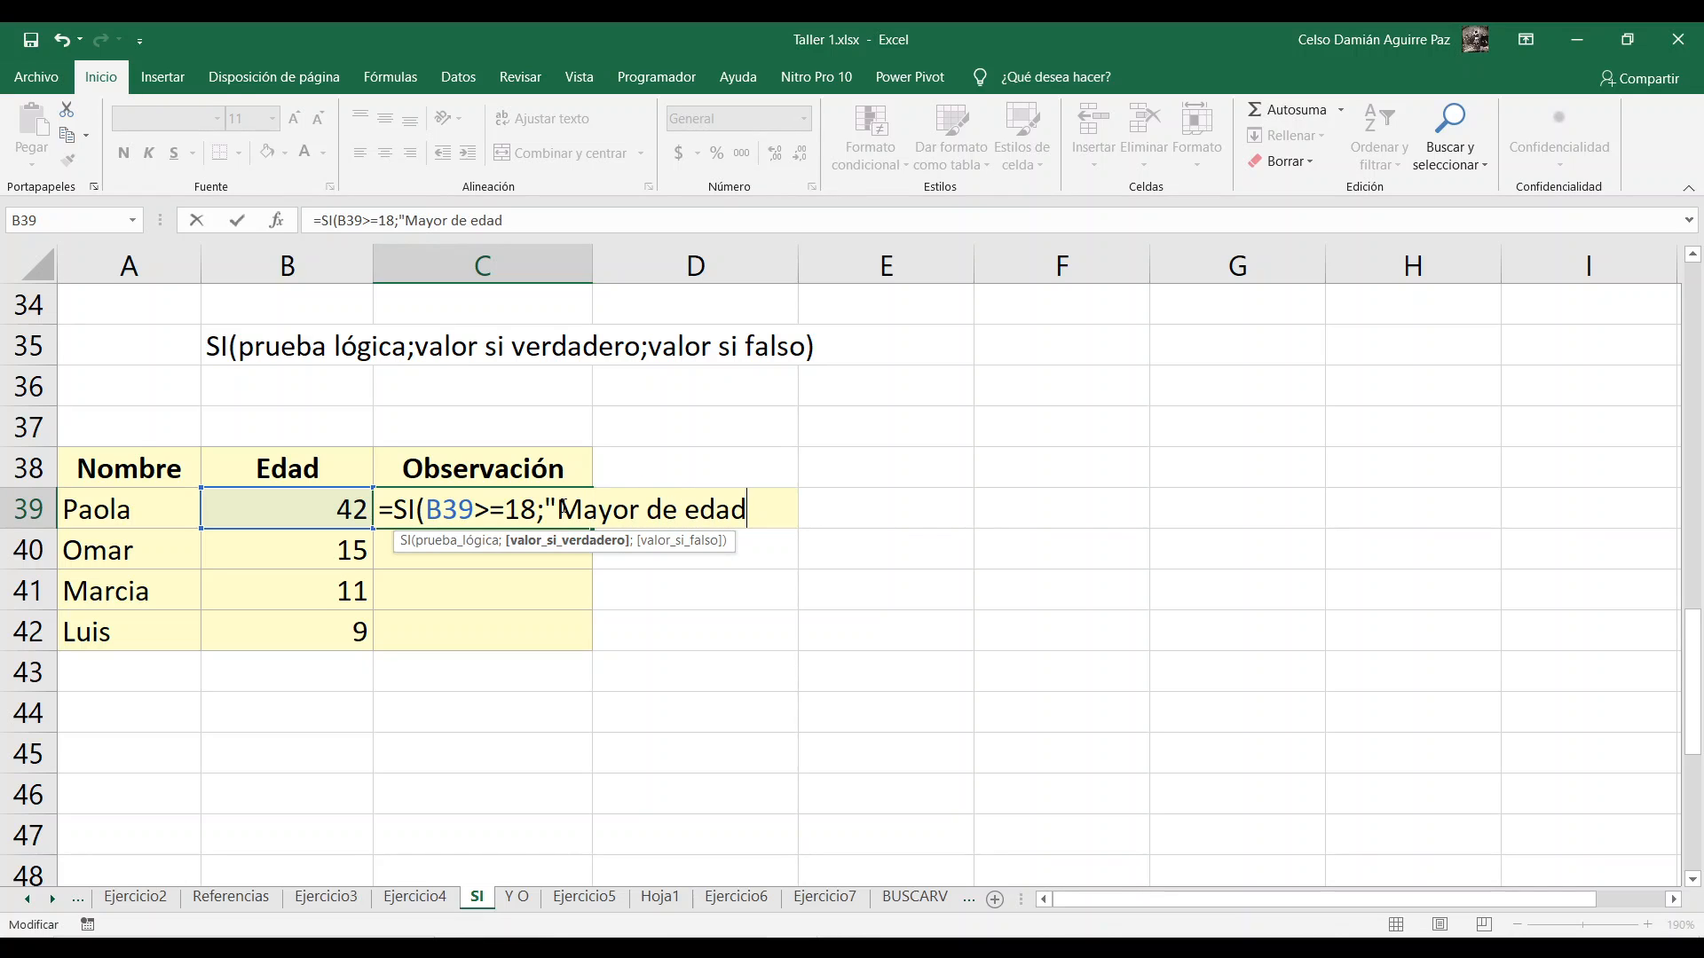
type("\"")
Step: Finish the SI formula in C39 with "Menor de edad" as the value-if-false argument and enter it
type(";")
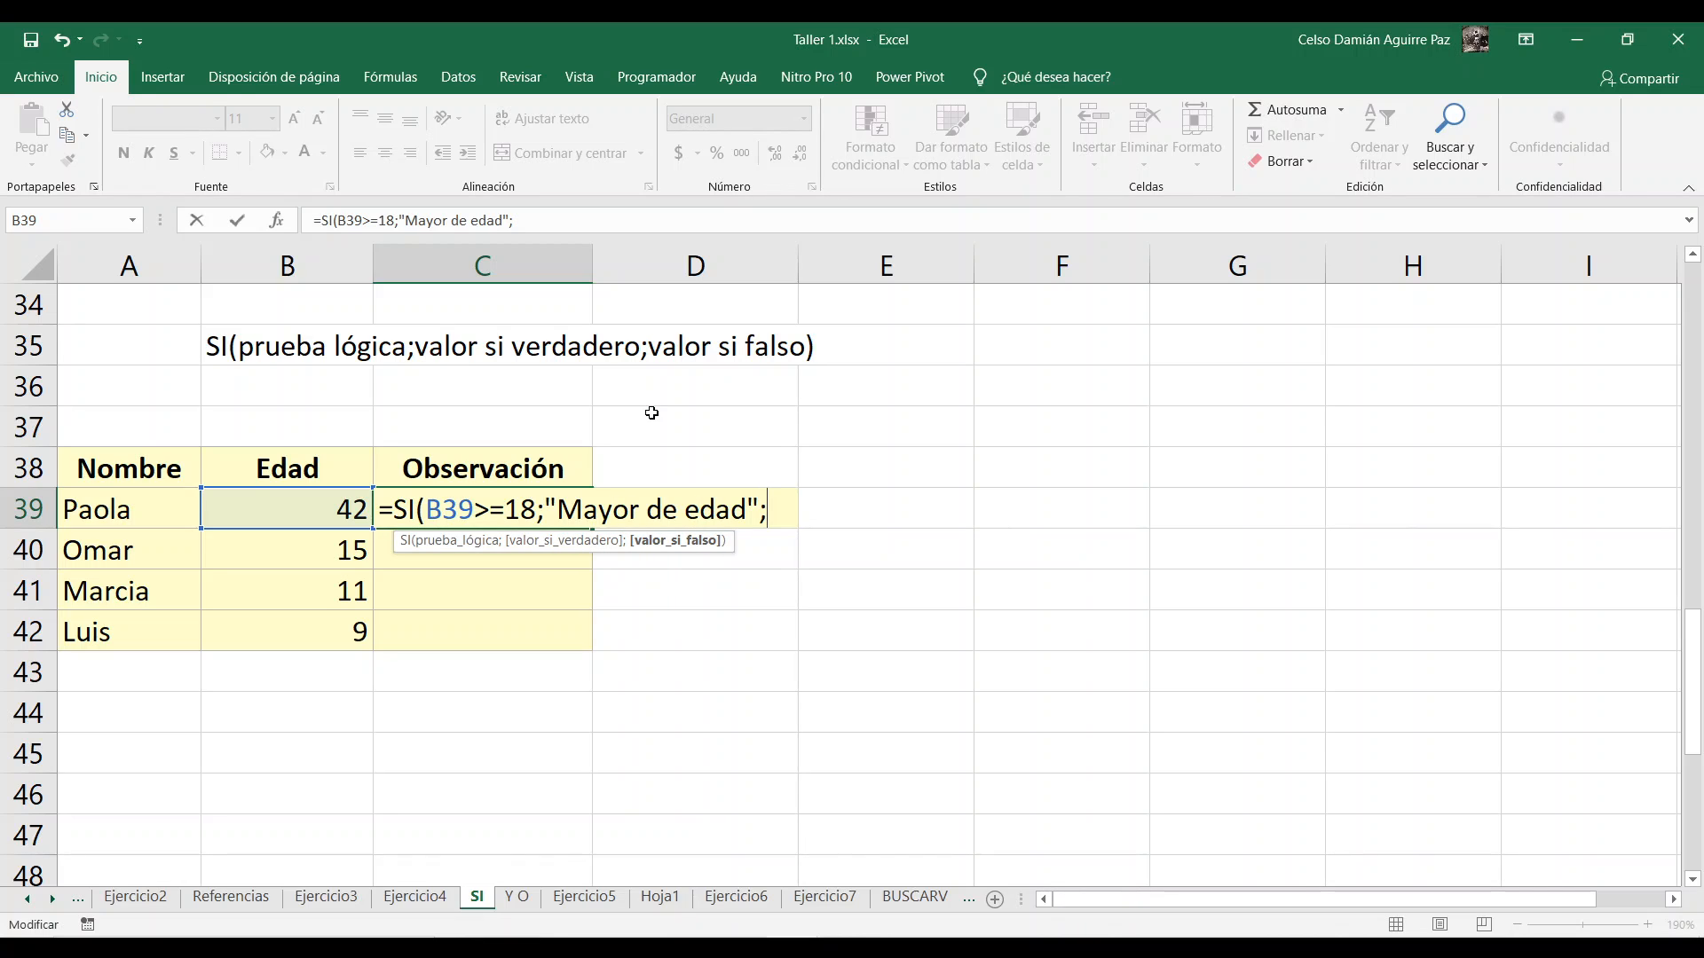
type("@")
key("BackSpace")
key("BackSpace")
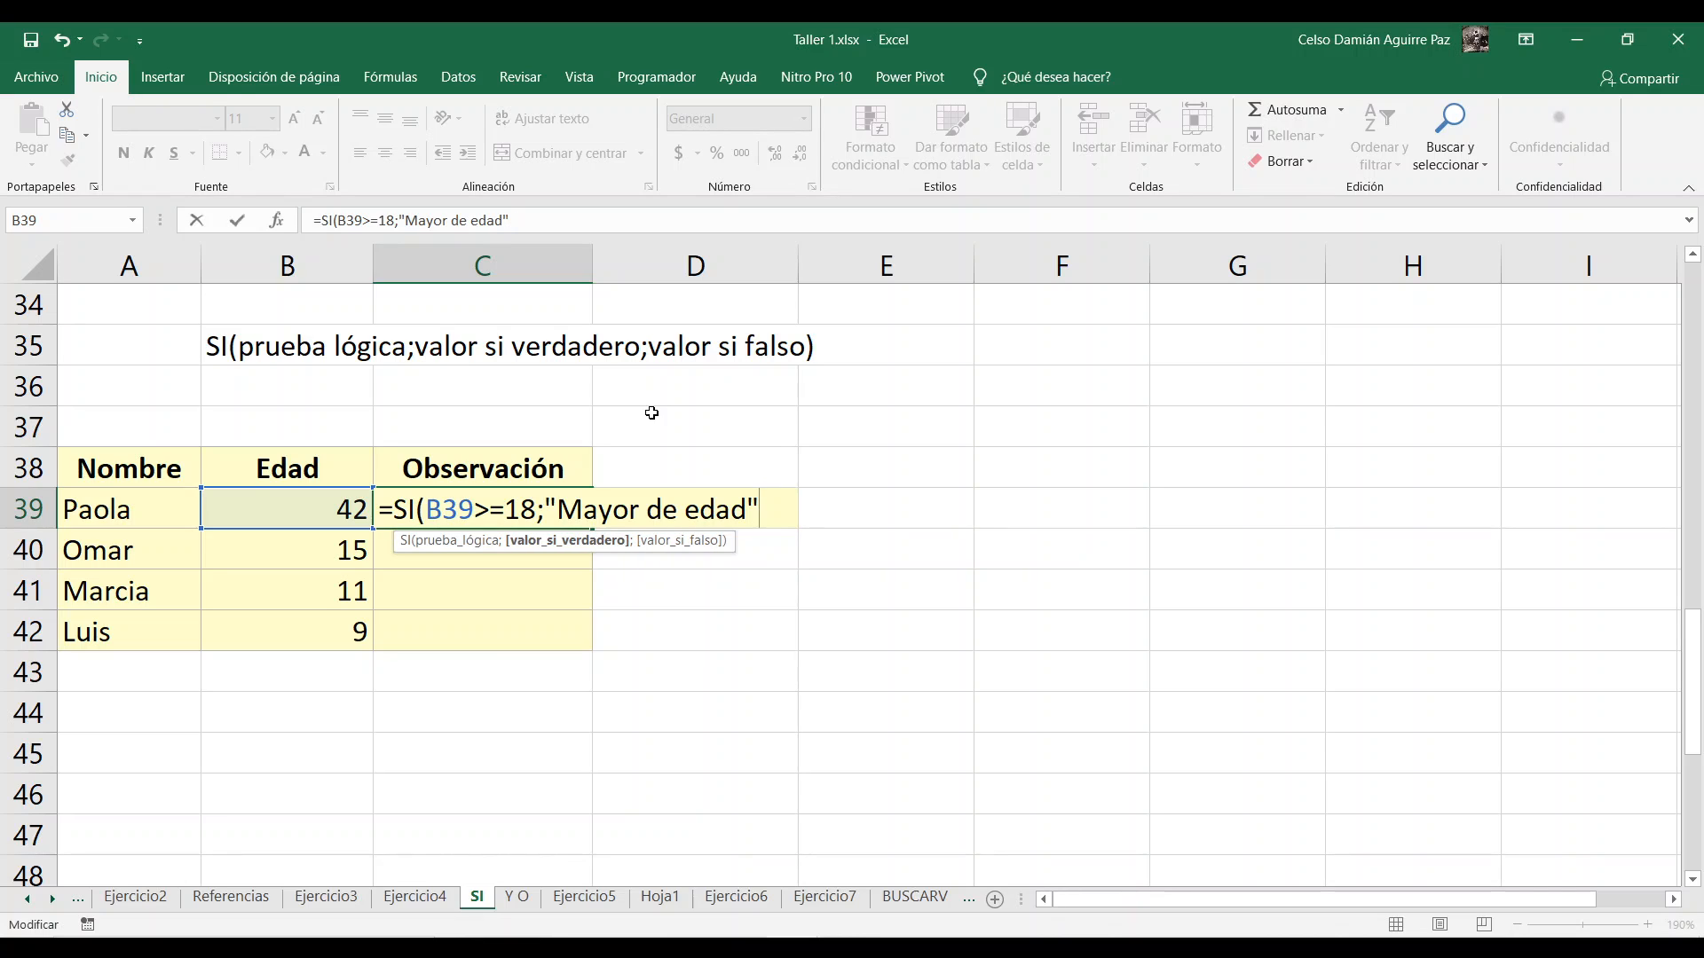
type(";")
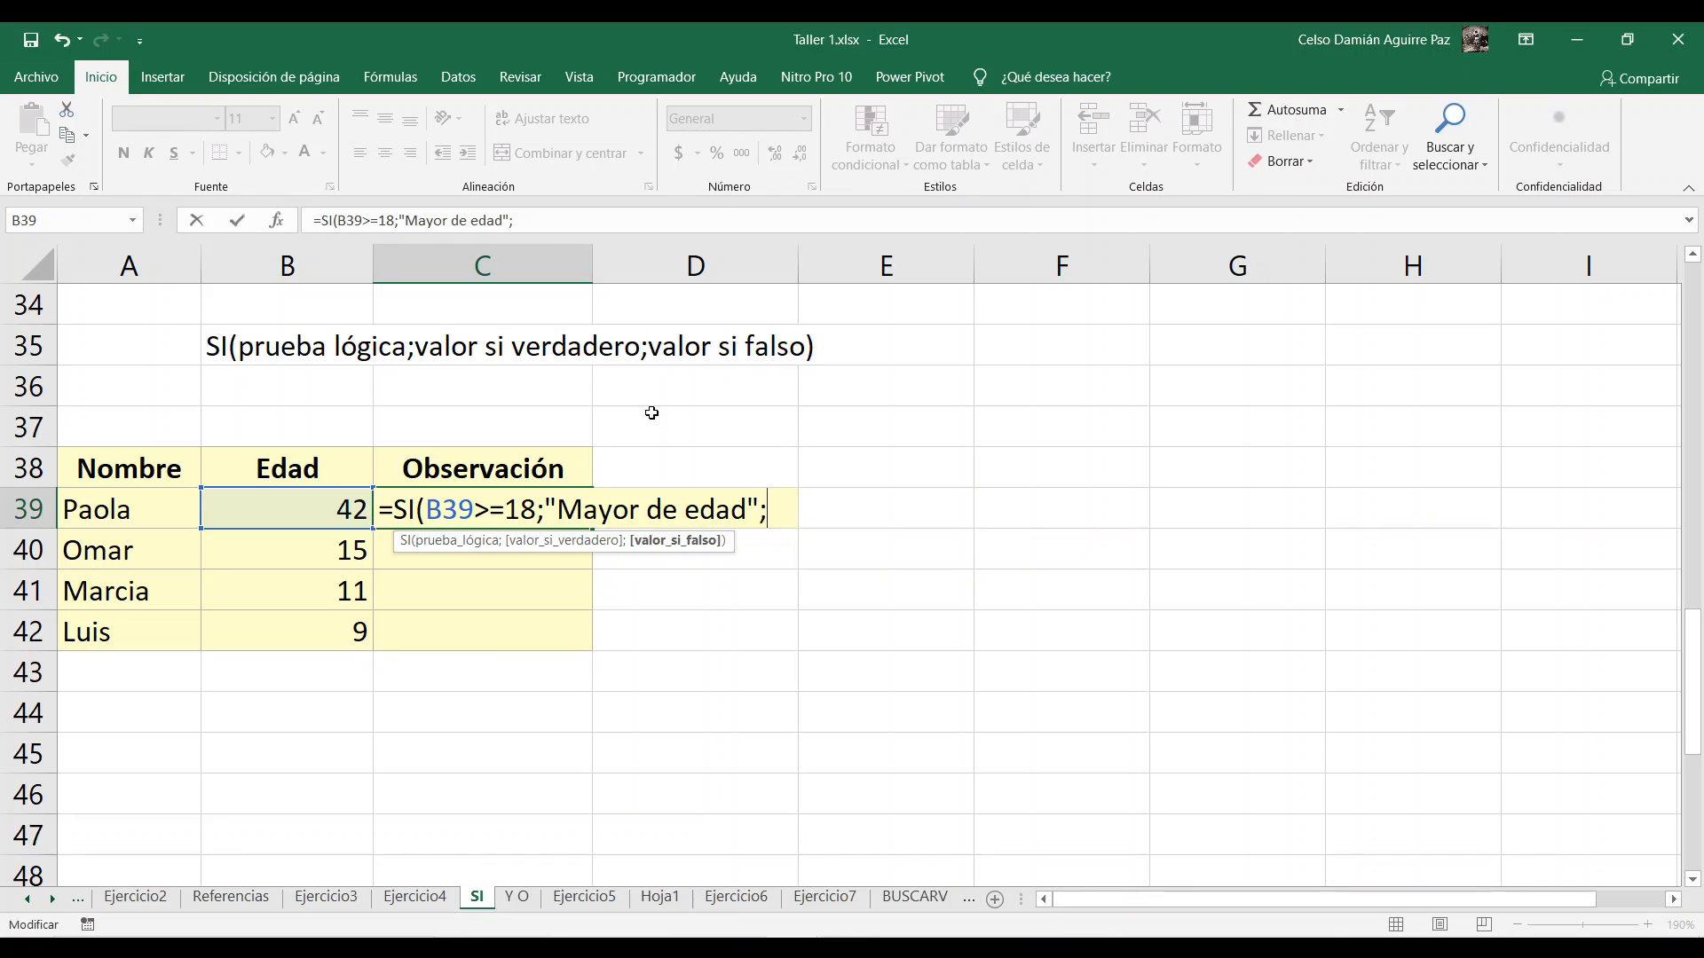
type("\"Menor de edad")
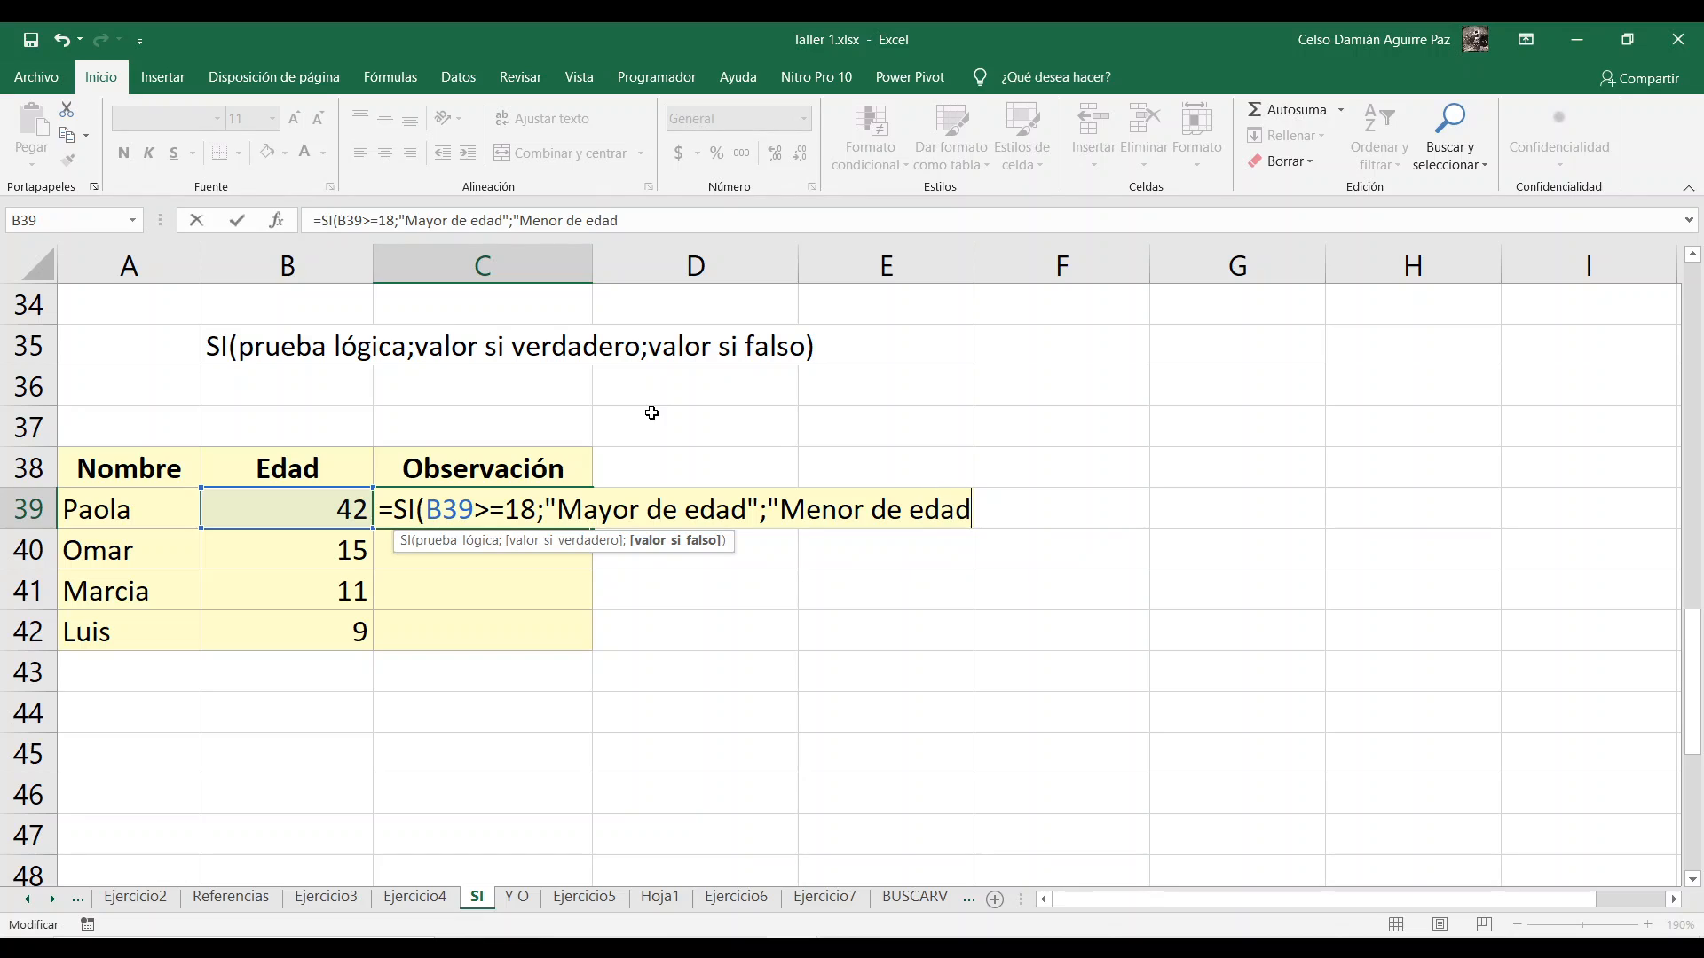
type("\"")
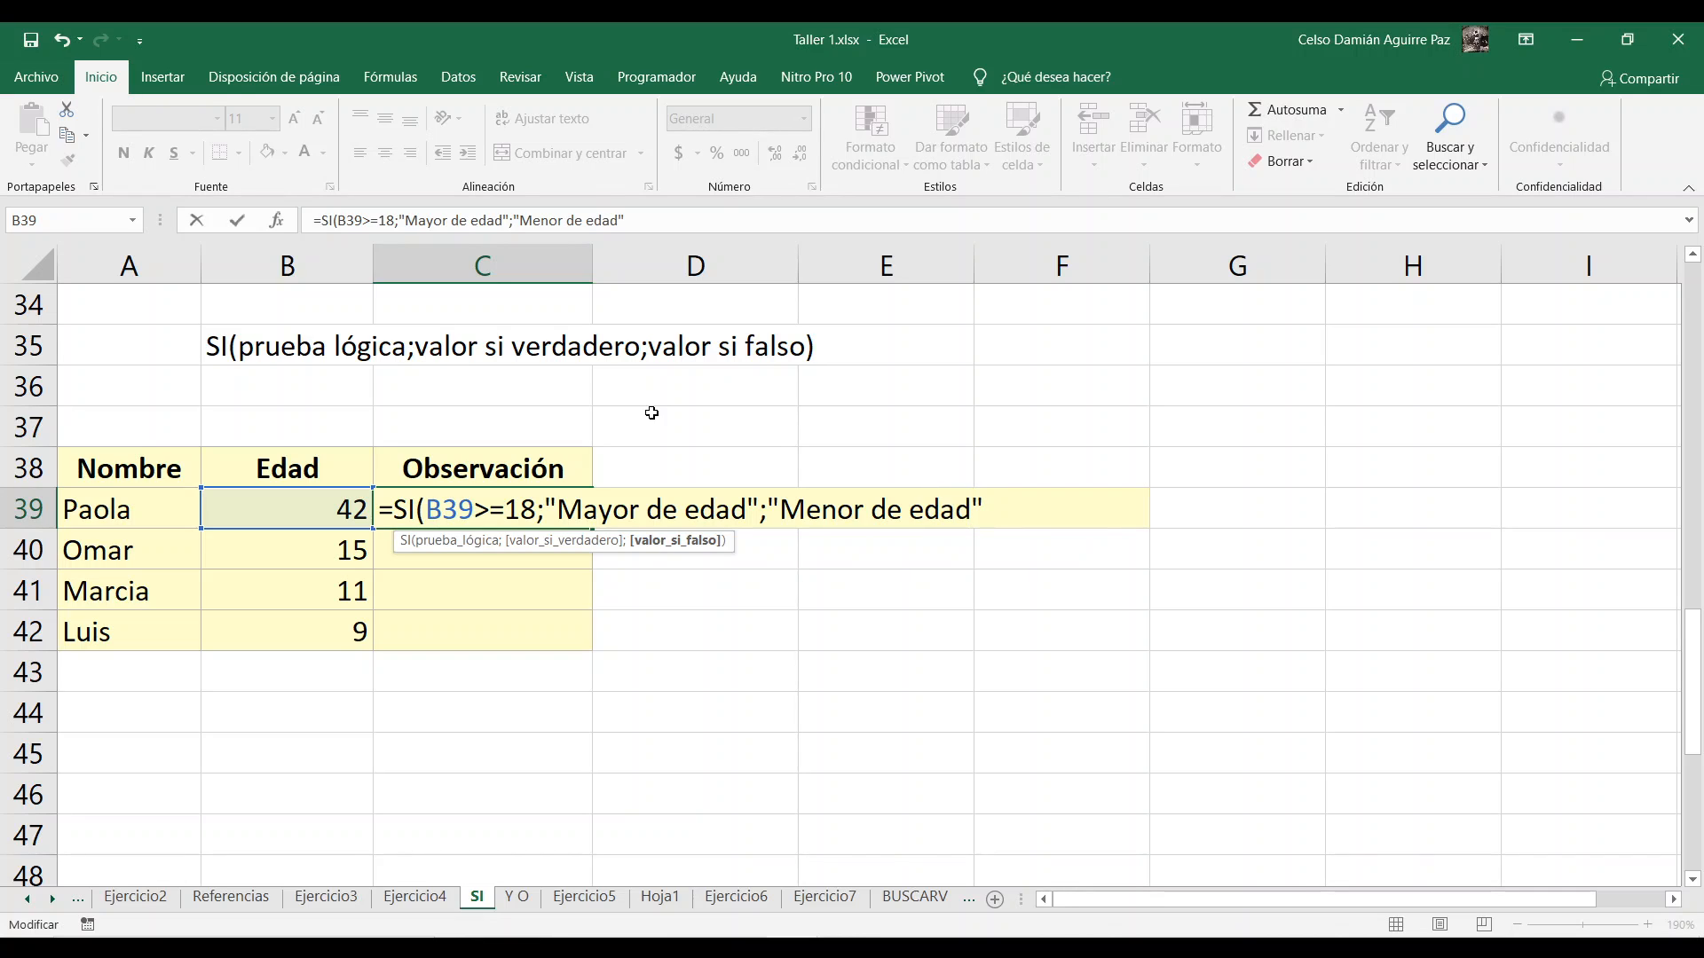
type(")")
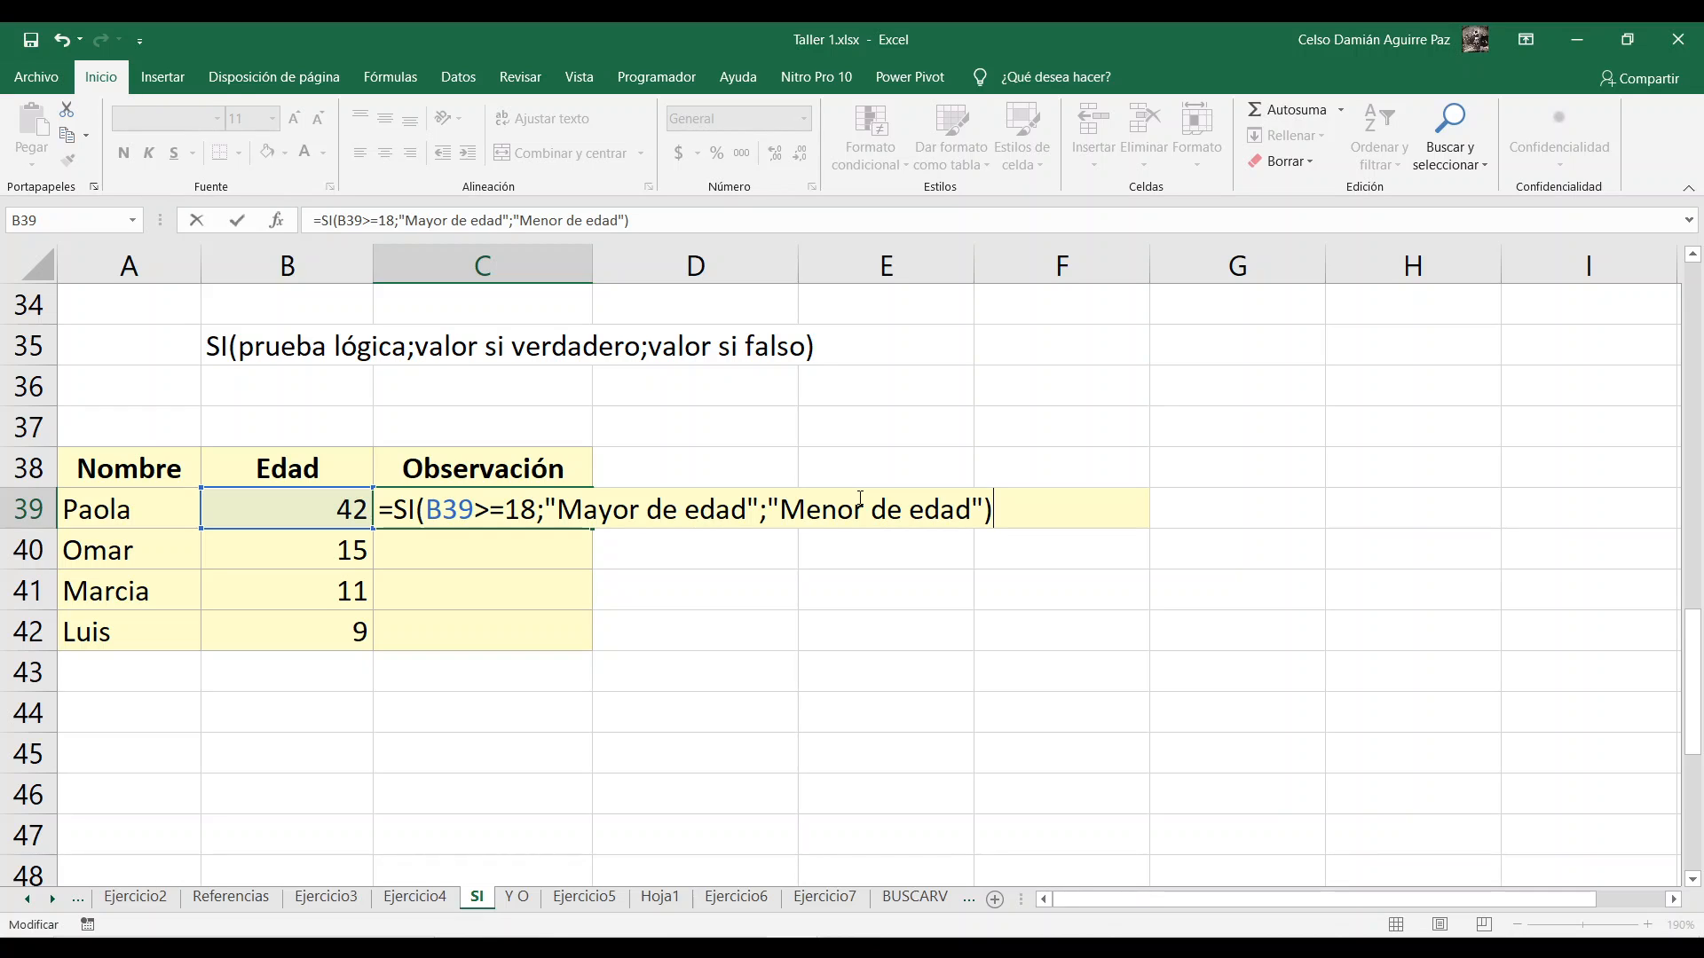
key("Return")
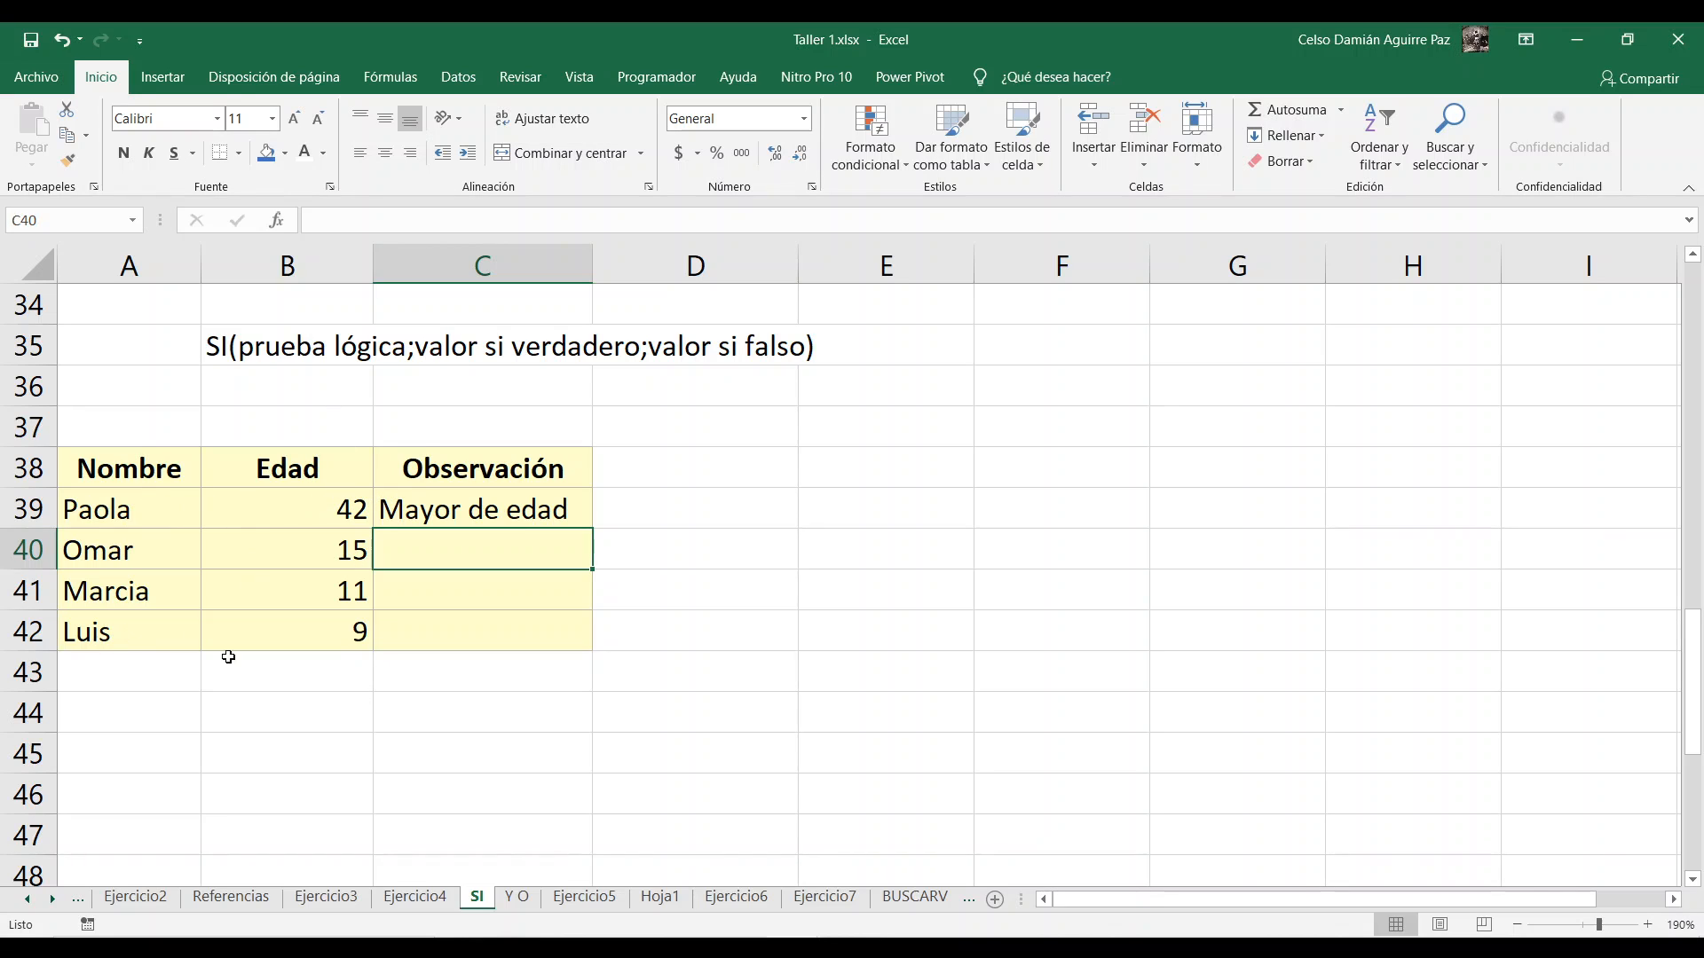
Step: Fill the SI formula from C39 down the Observación column to C42
left_click(411, 515)
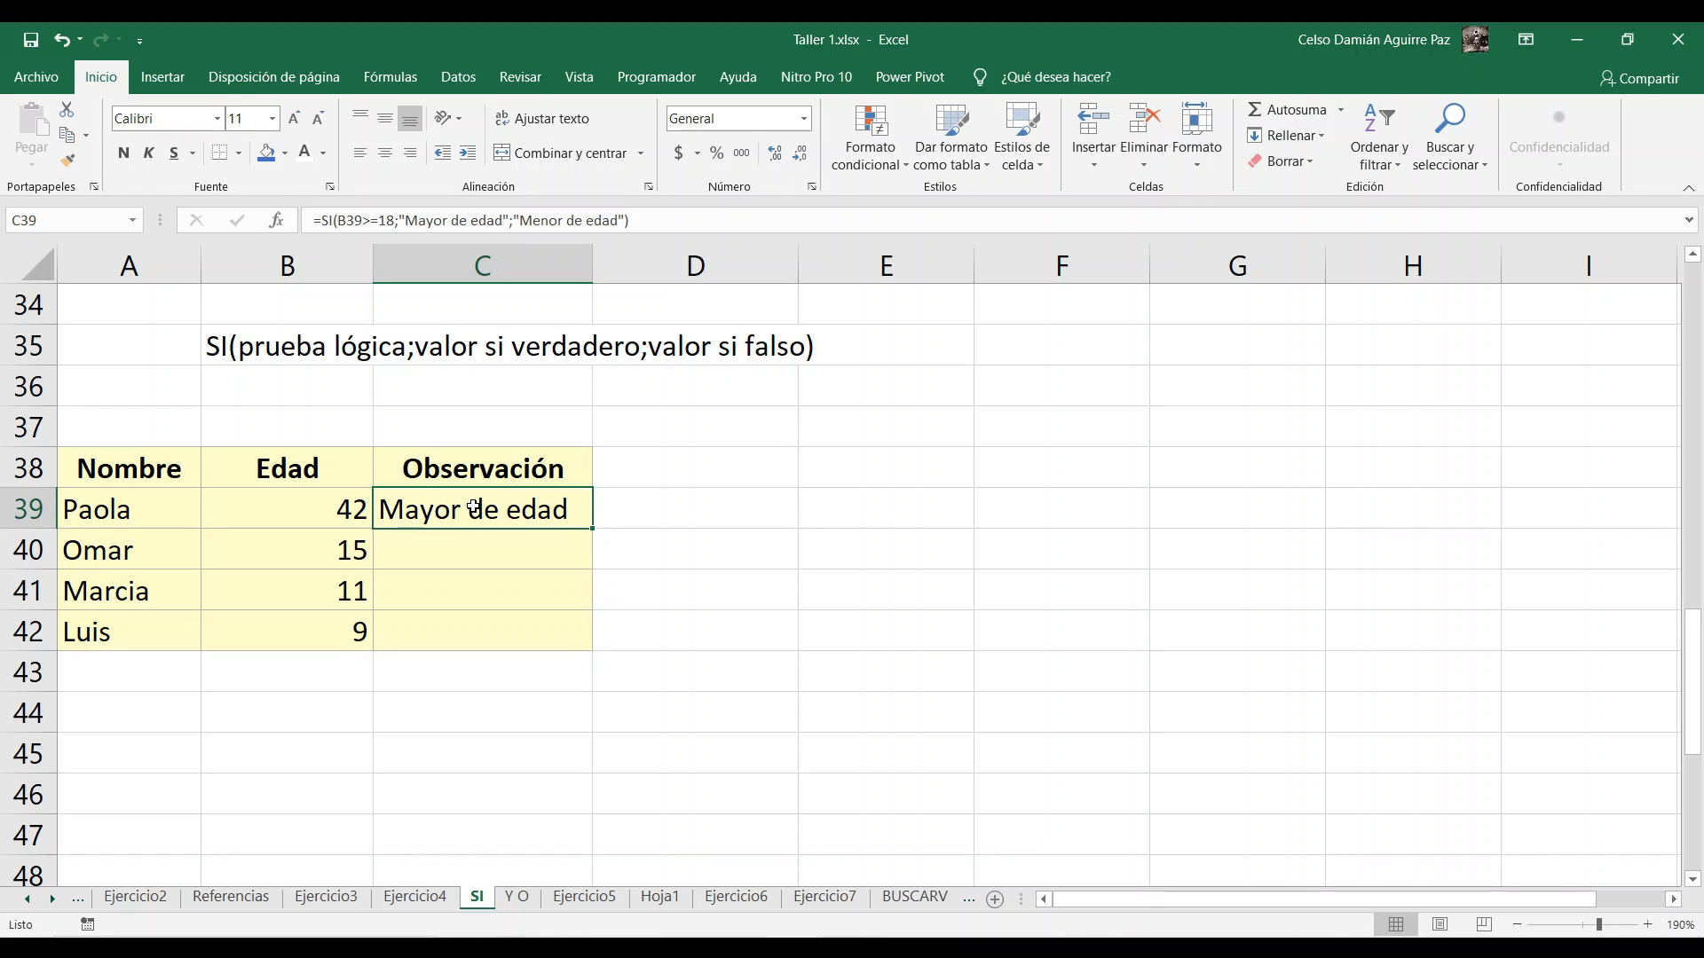
double_click(592, 528)
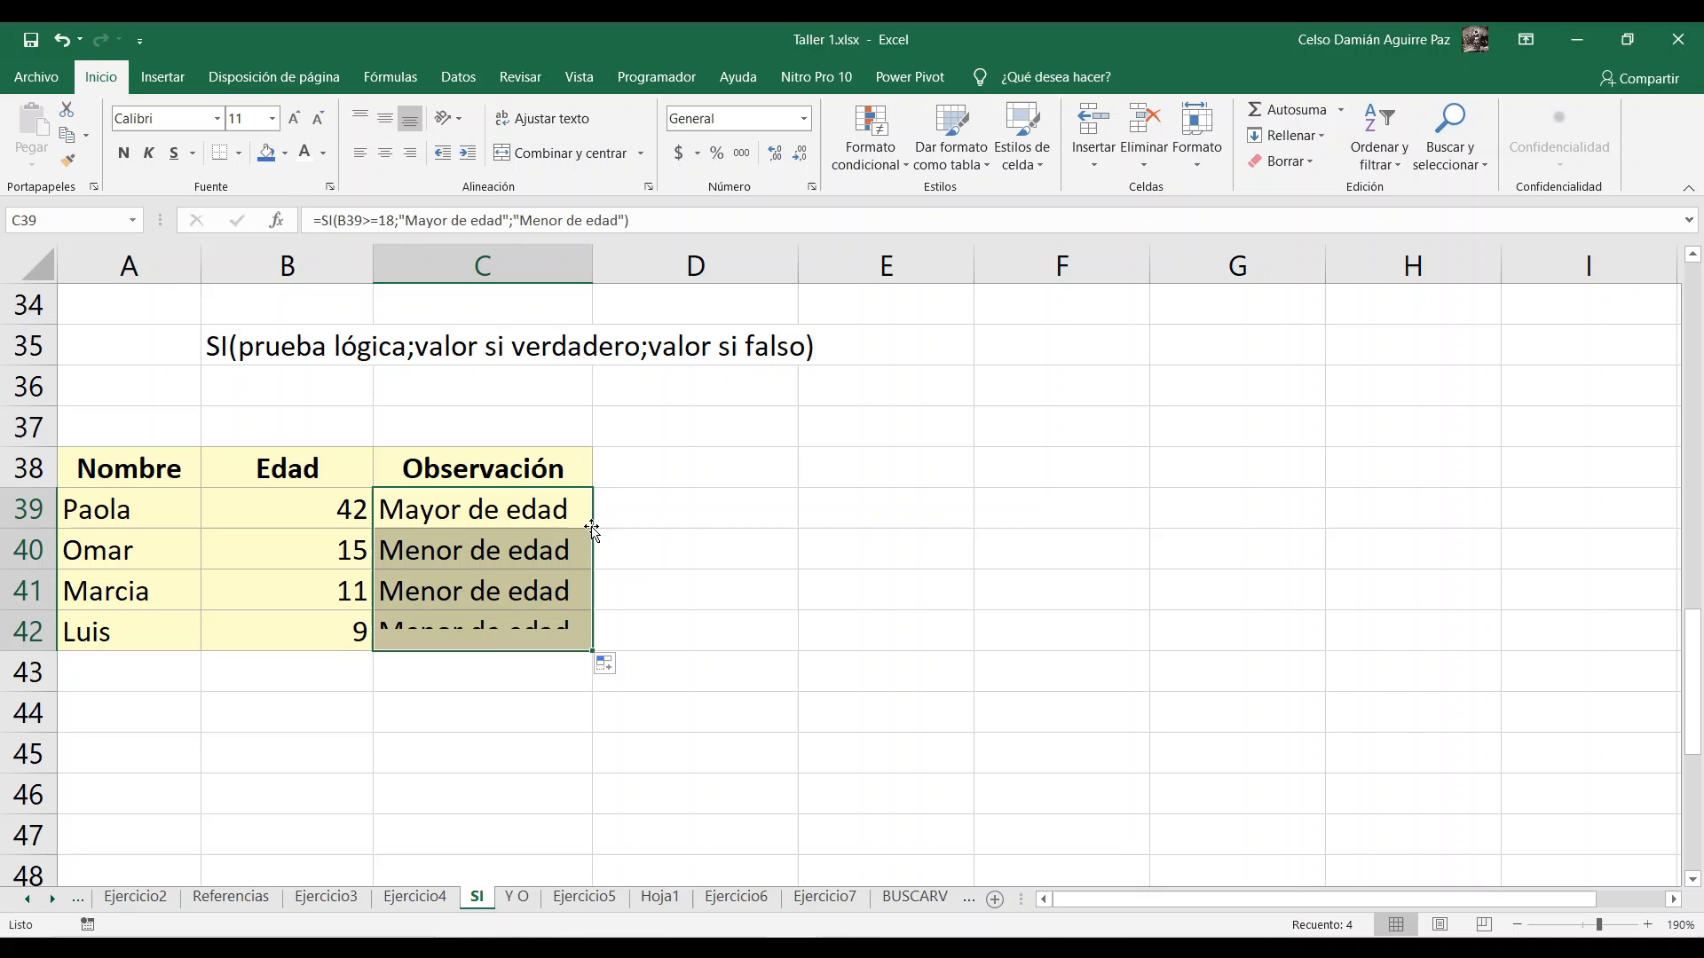
left_click(501, 544)
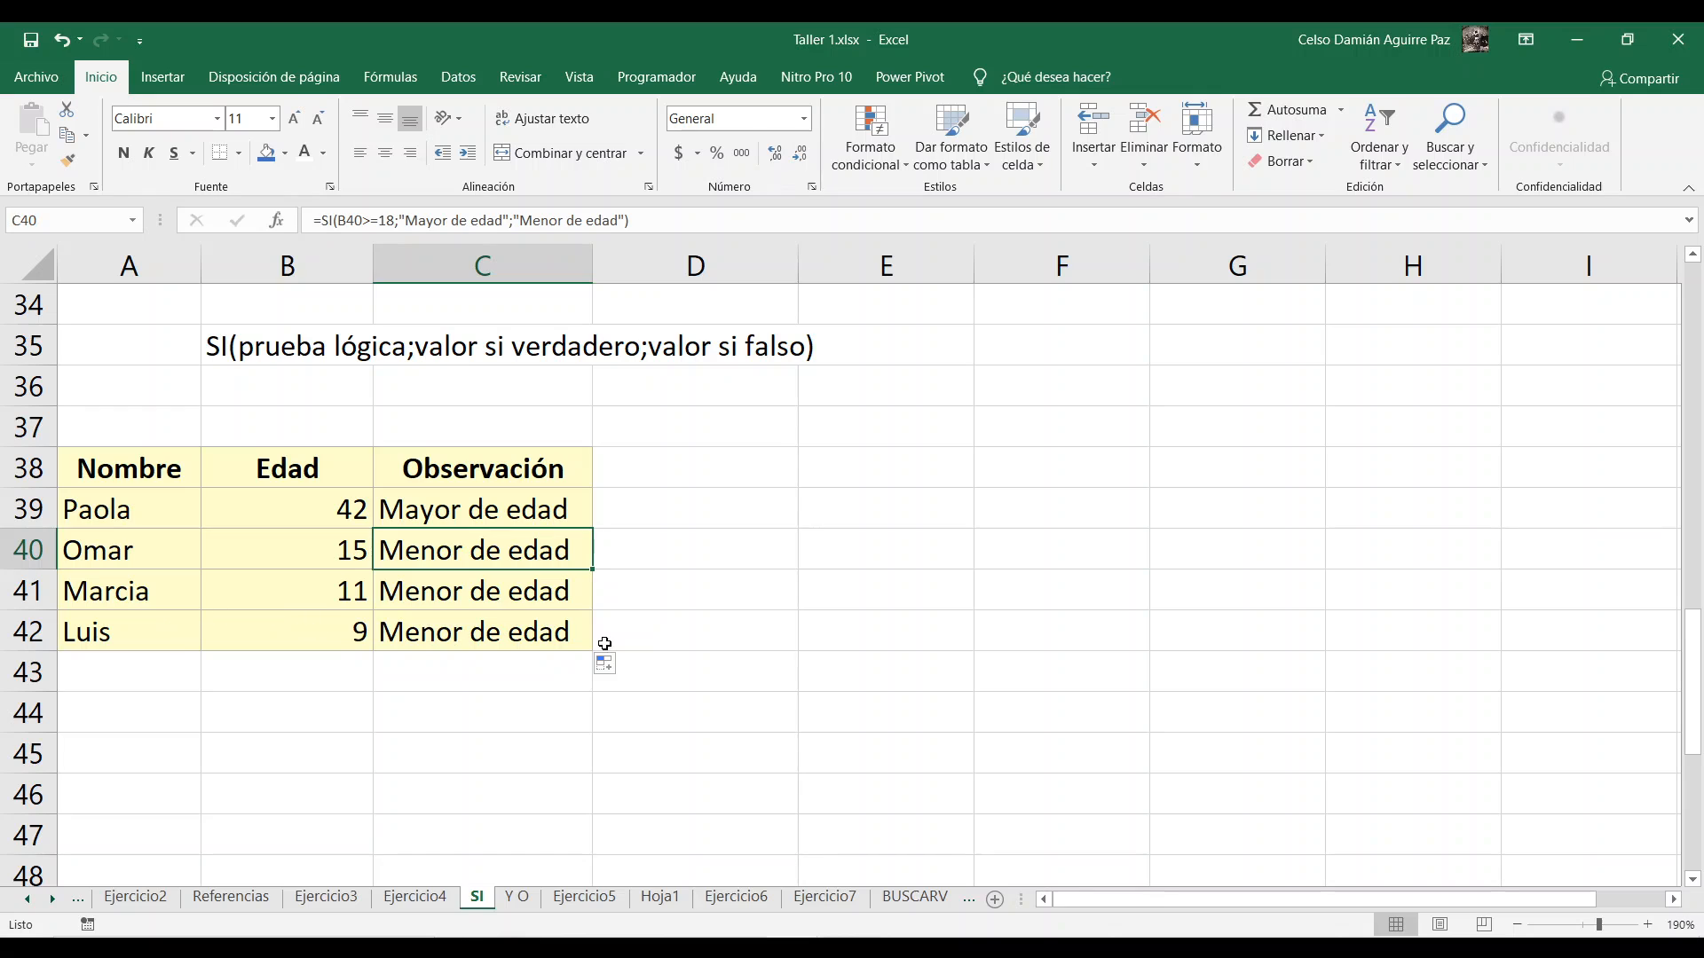
Step: Change the age in cell B42 to 19
left_click(331, 631)
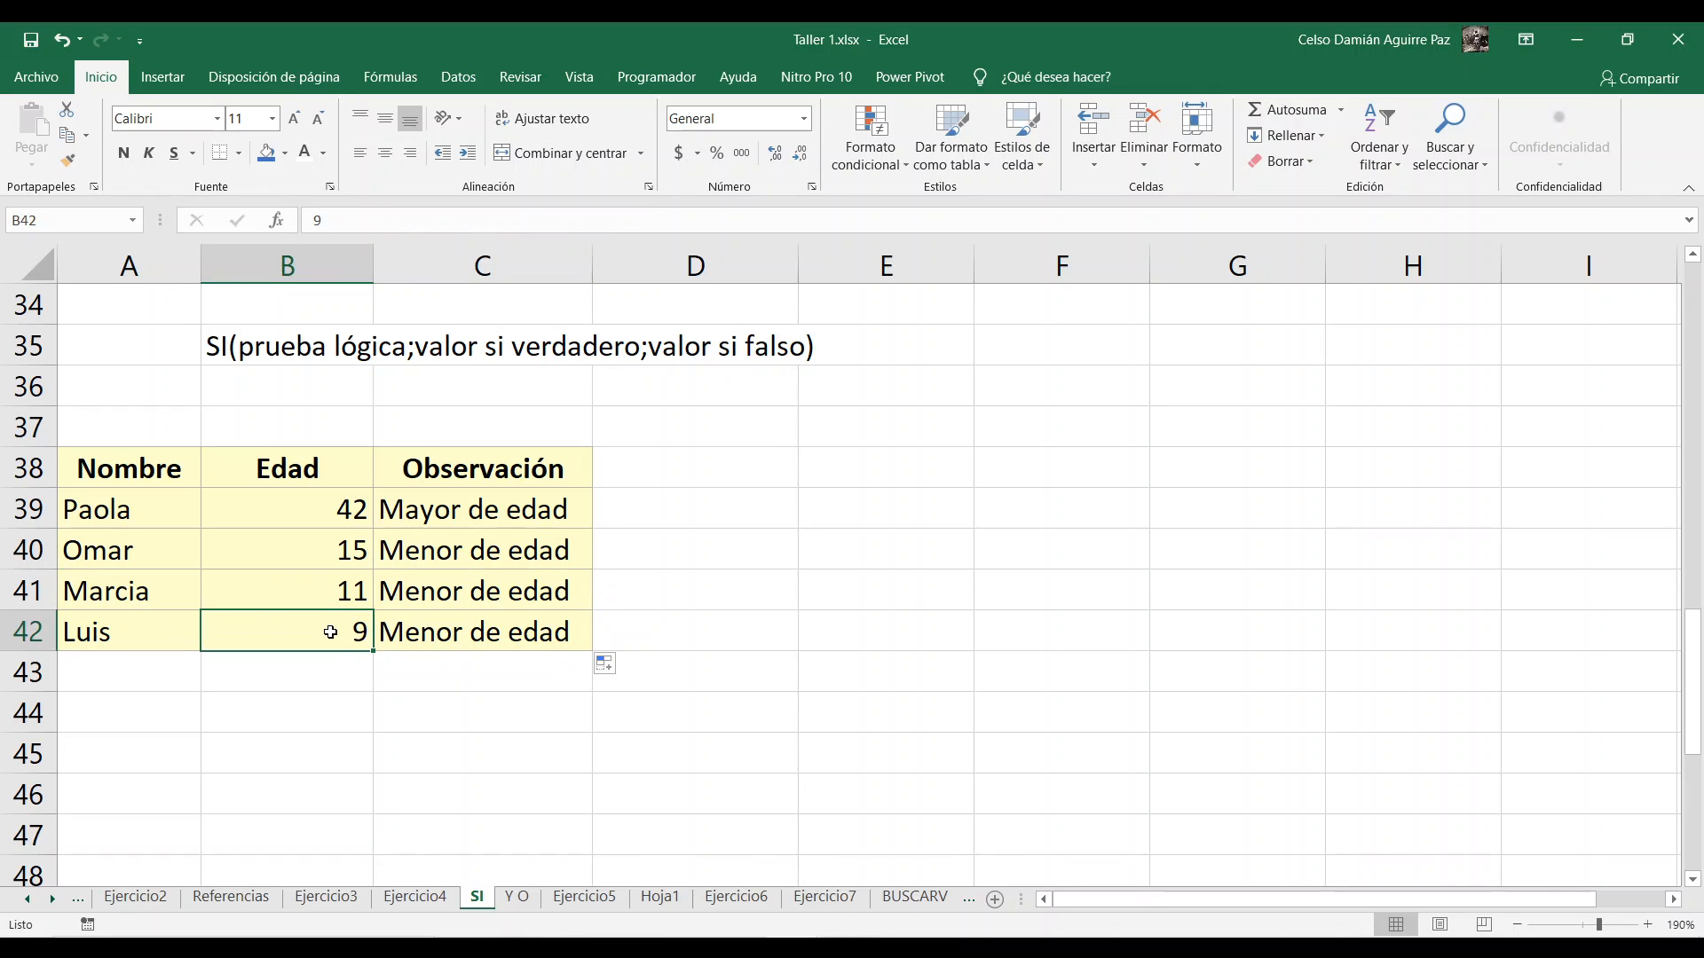
type("19")
key("Return")
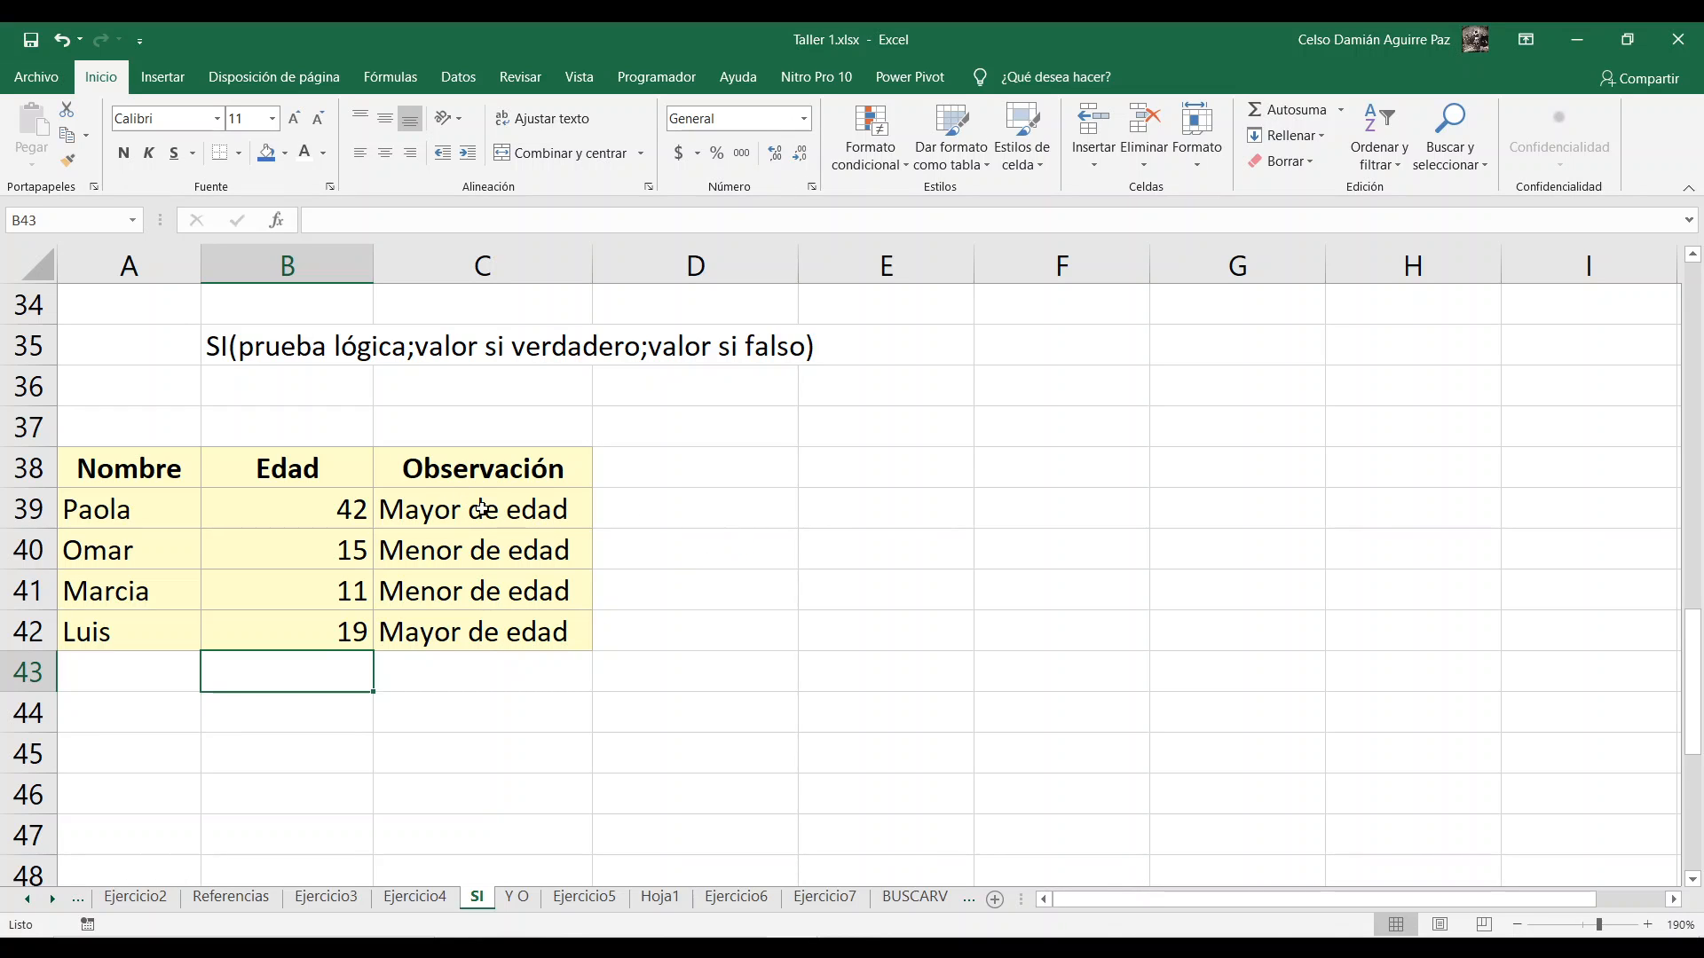
Step: Clear the existing IVA formulas in D51:D56 of the product table
scroll(719, 524, "down", 2)
scroll(733, 522, "down", 1)
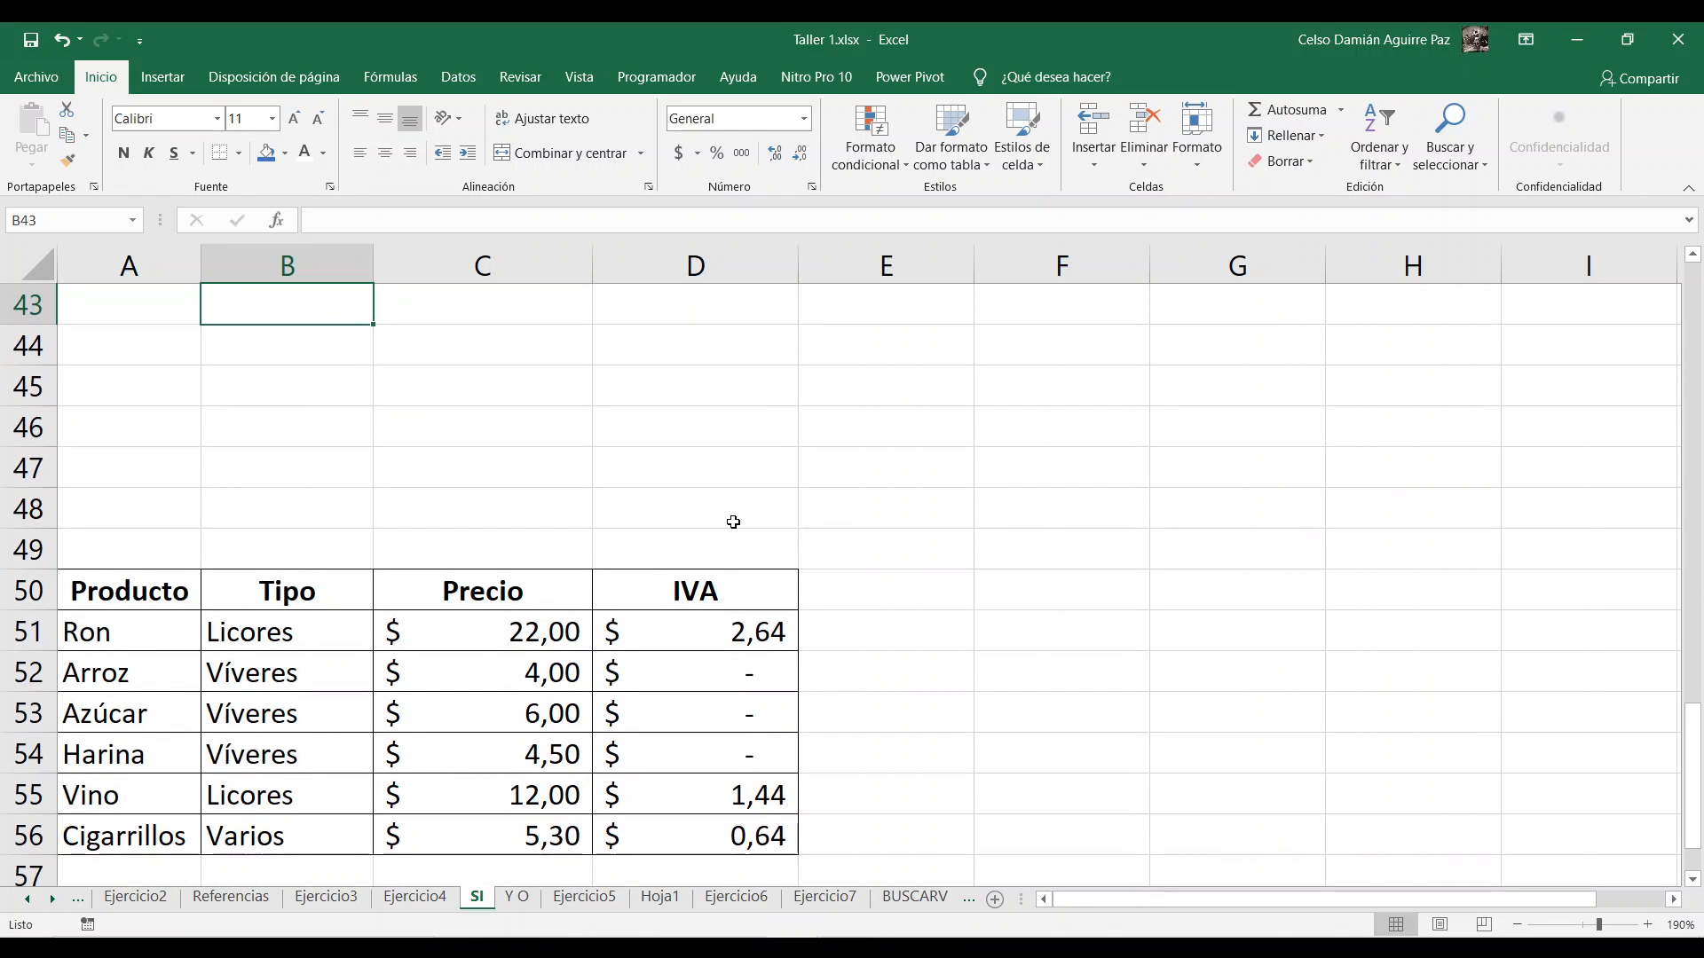
scroll(733, 522, "down", 2)
left_click(710, 395)
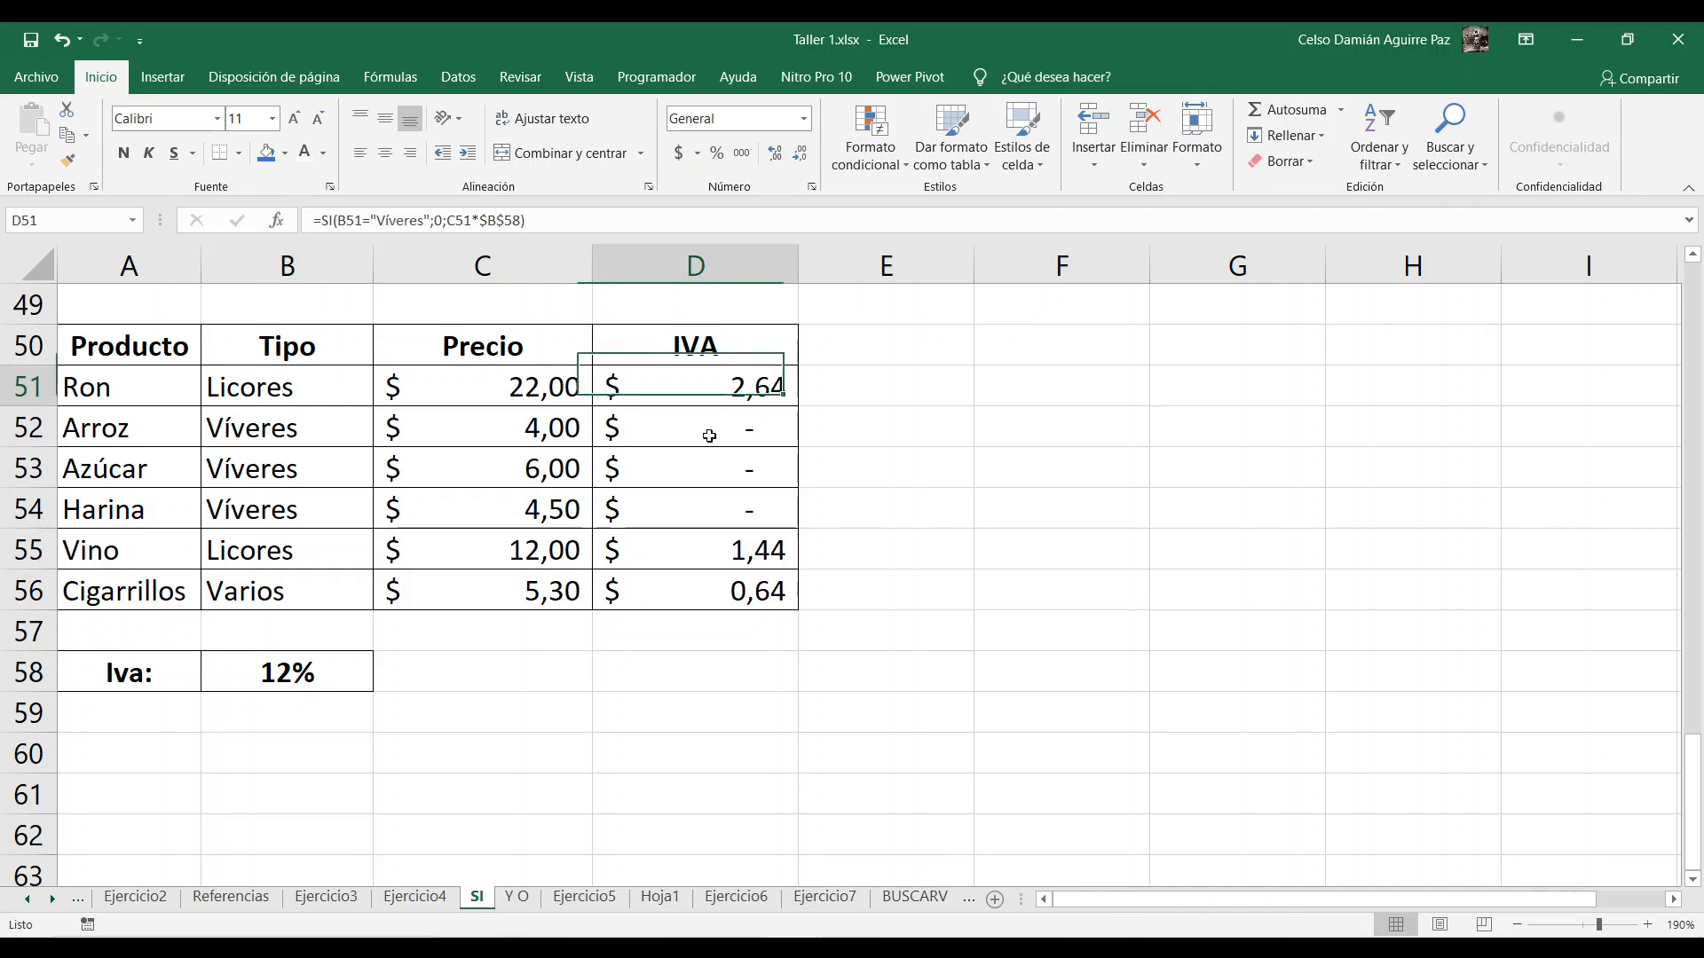
left_click_drag(710, 436, 715, 589)
key("Delete")
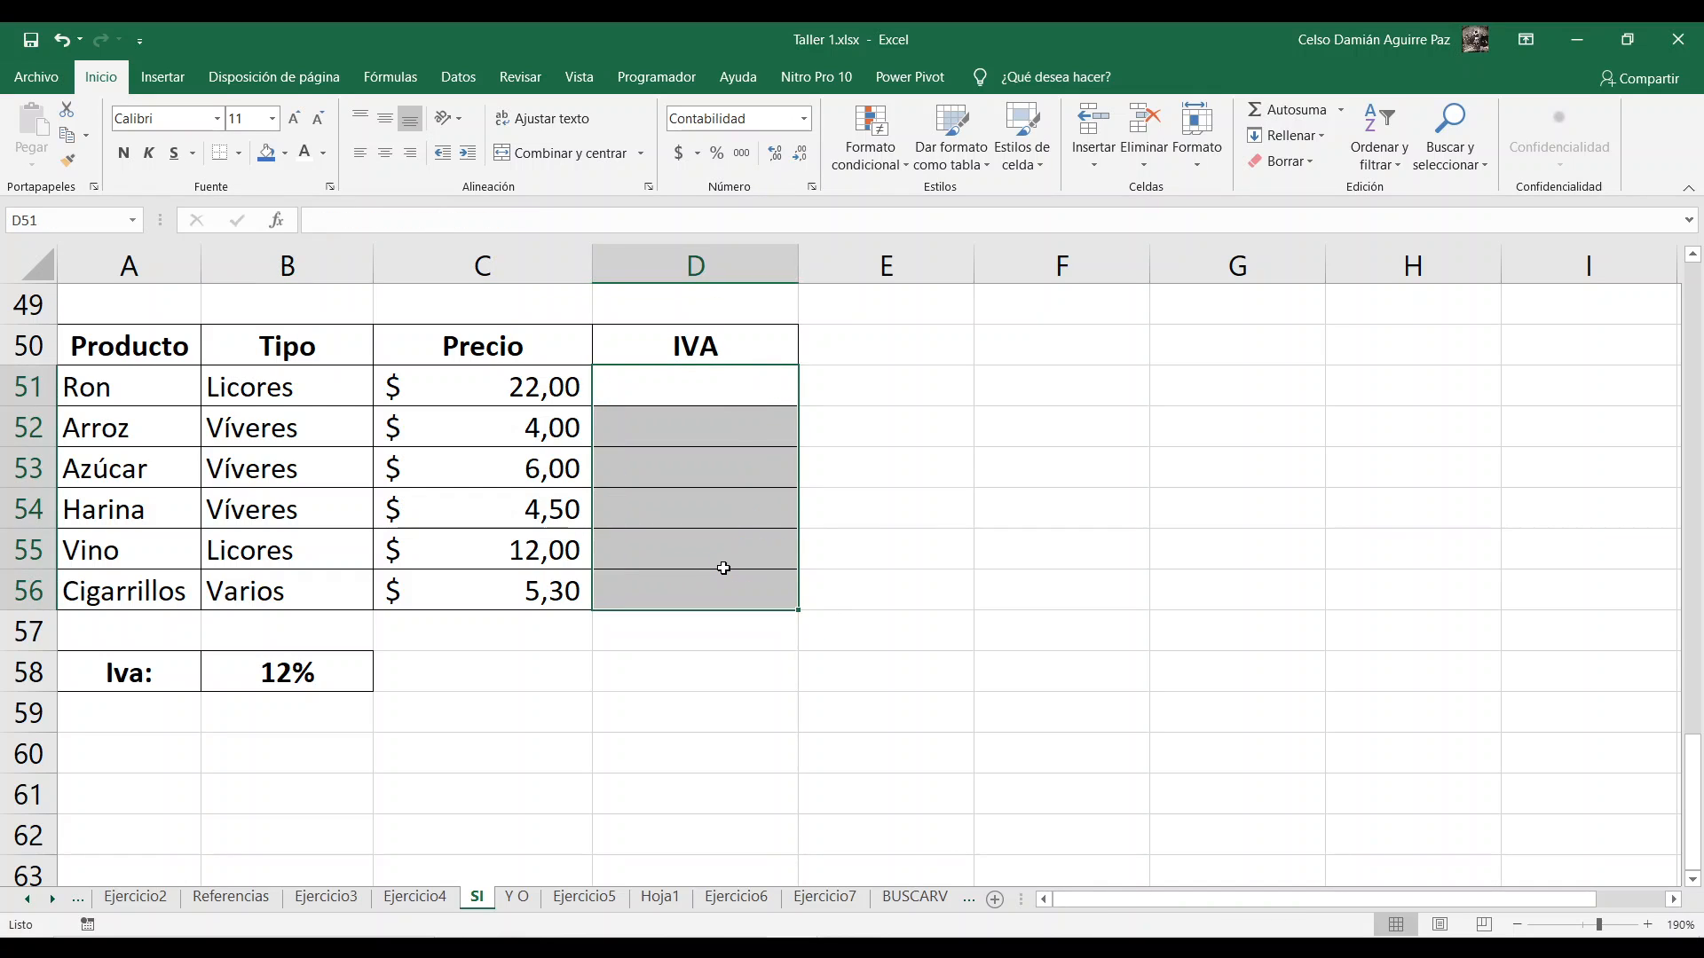
left_click(657, 390)
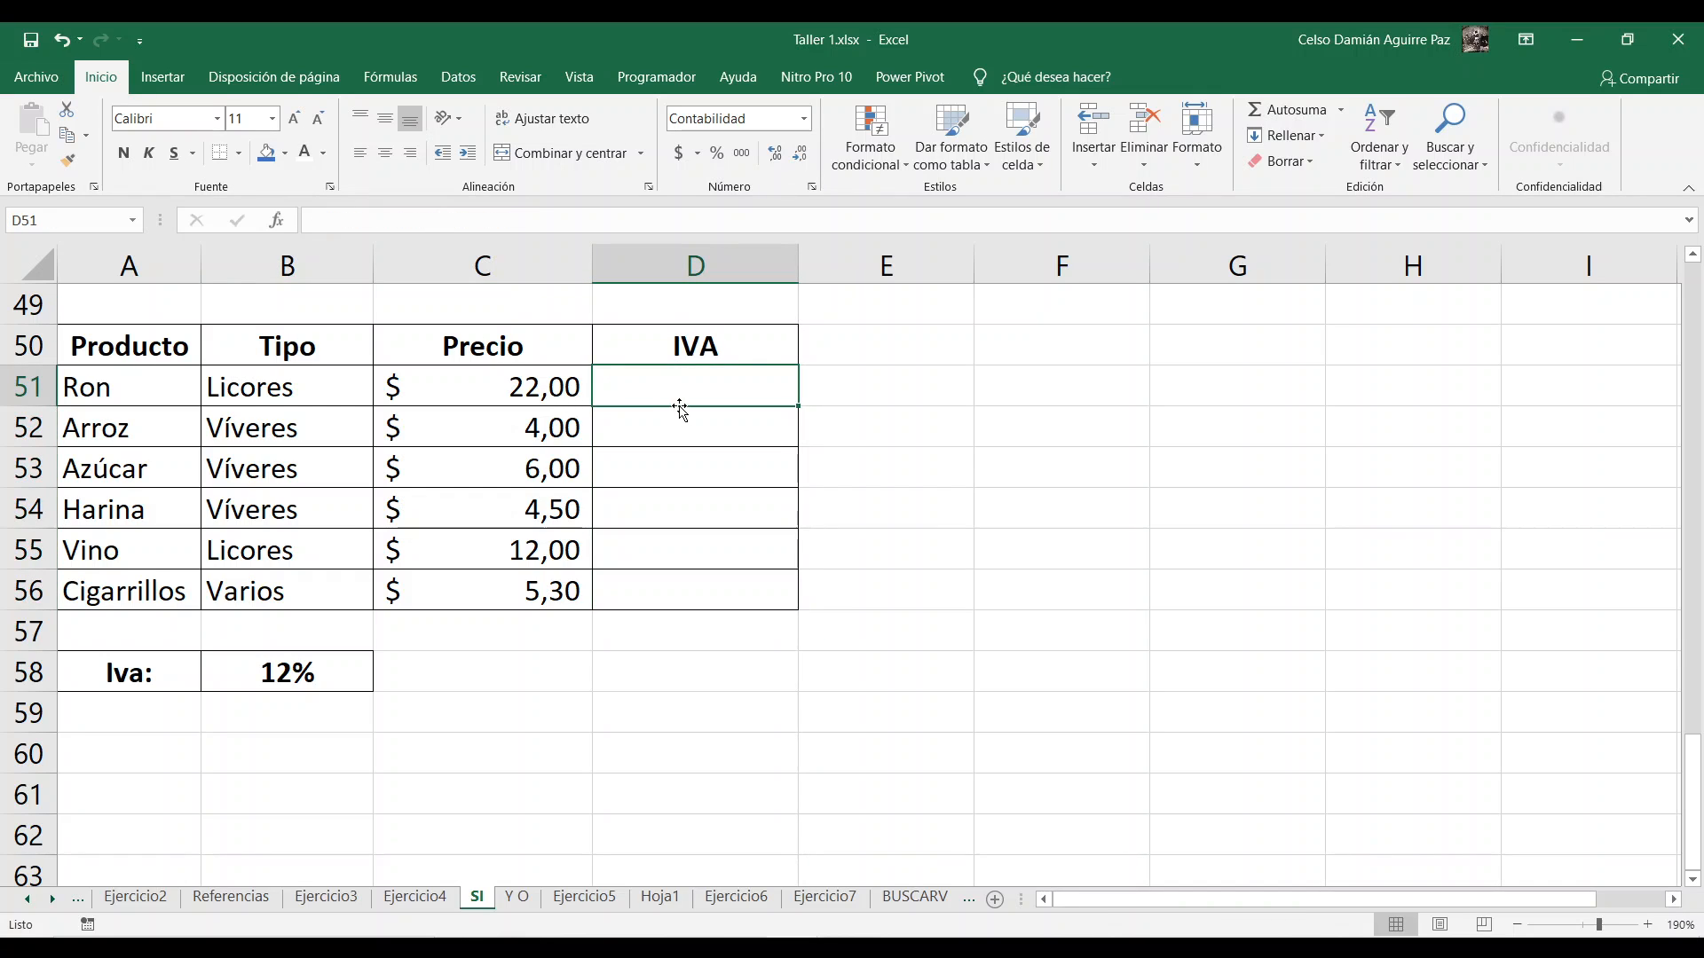
left_click_drag(113, 348, 704, 581)
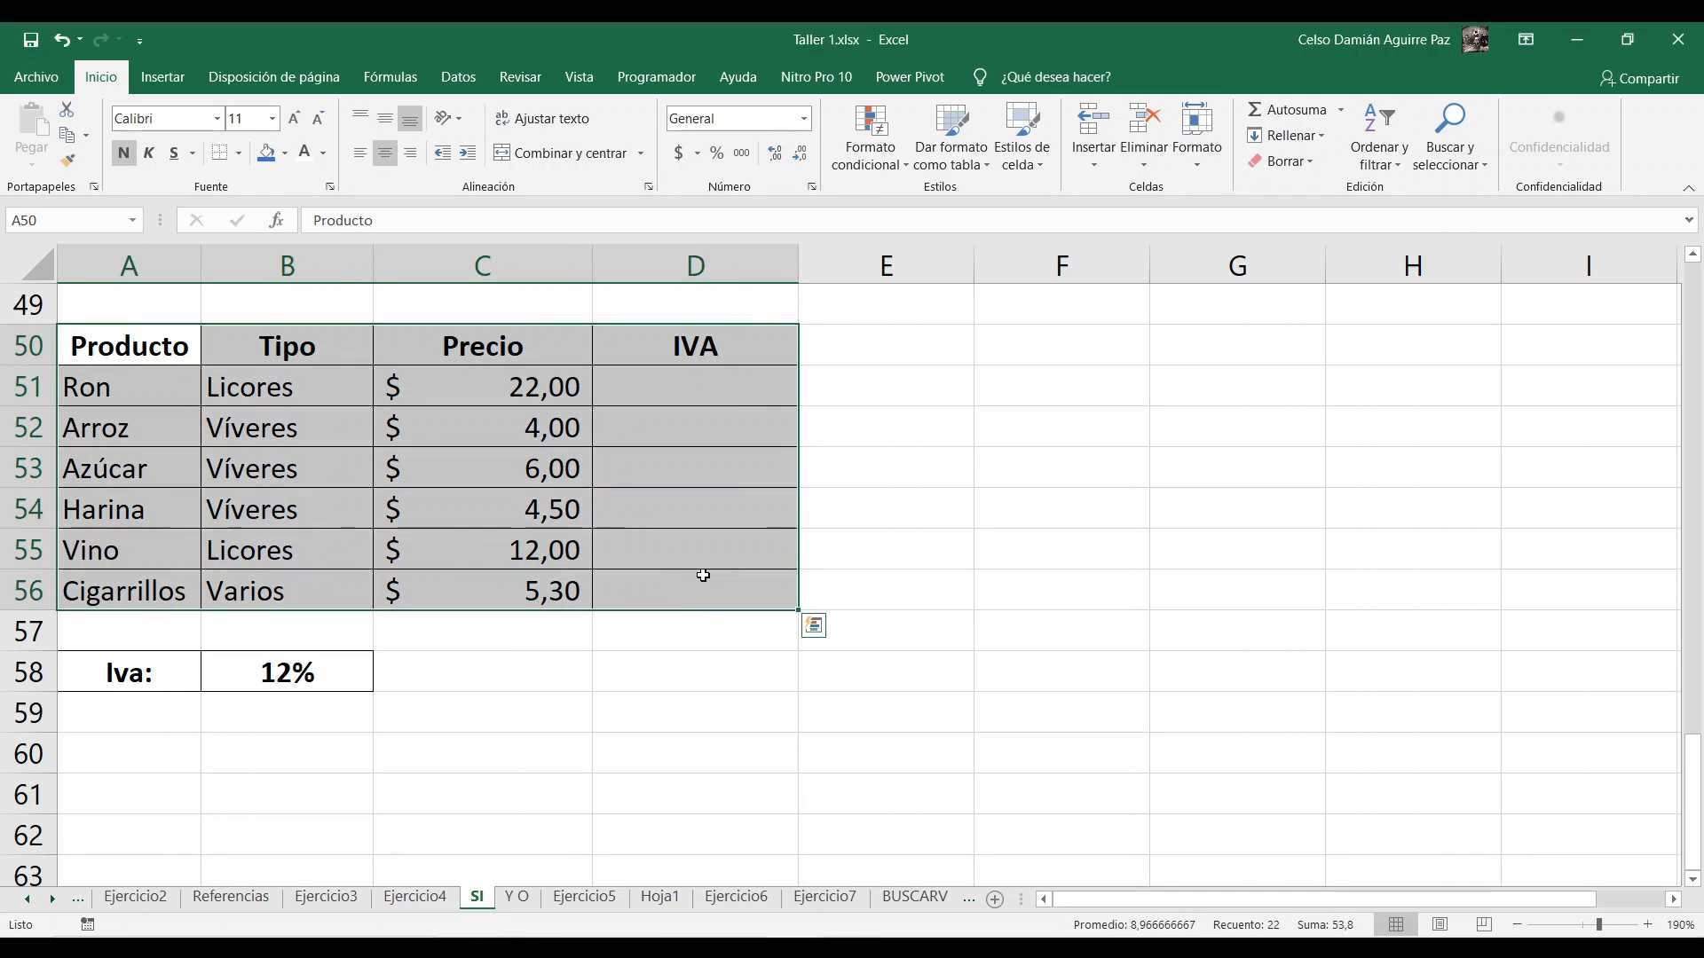
left_click(696, 508)
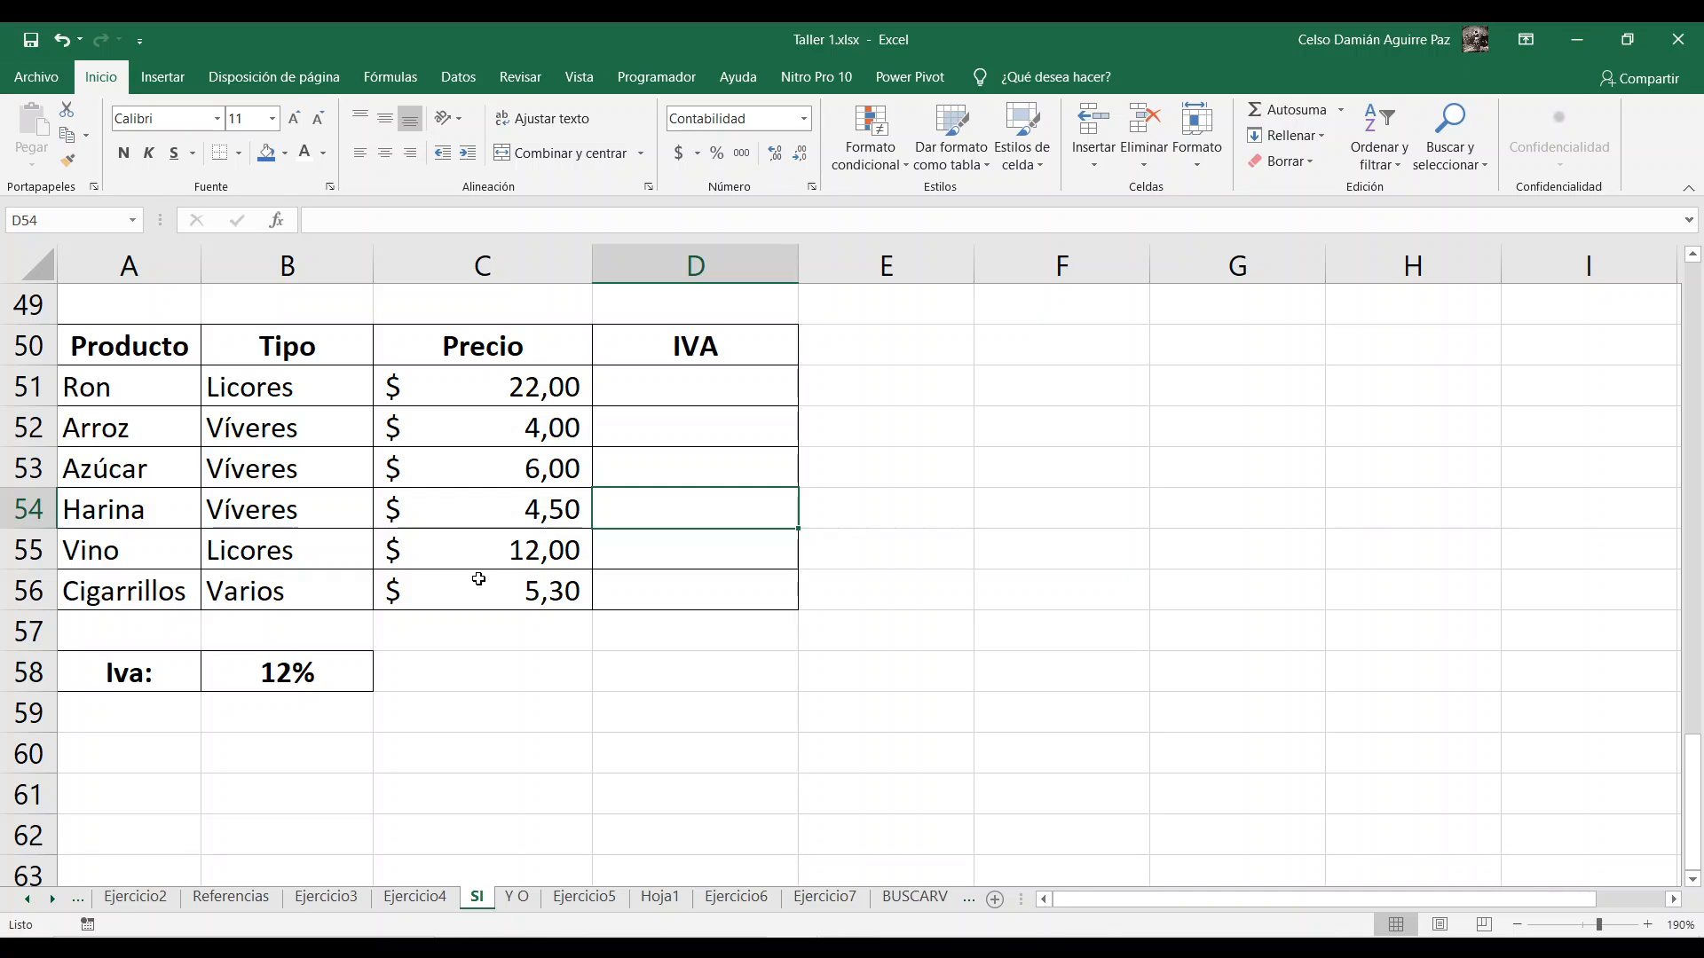
Step: Enter =C51*12% in the first IVA cell, D51, and fill it down to D56
left_click(691, 381)
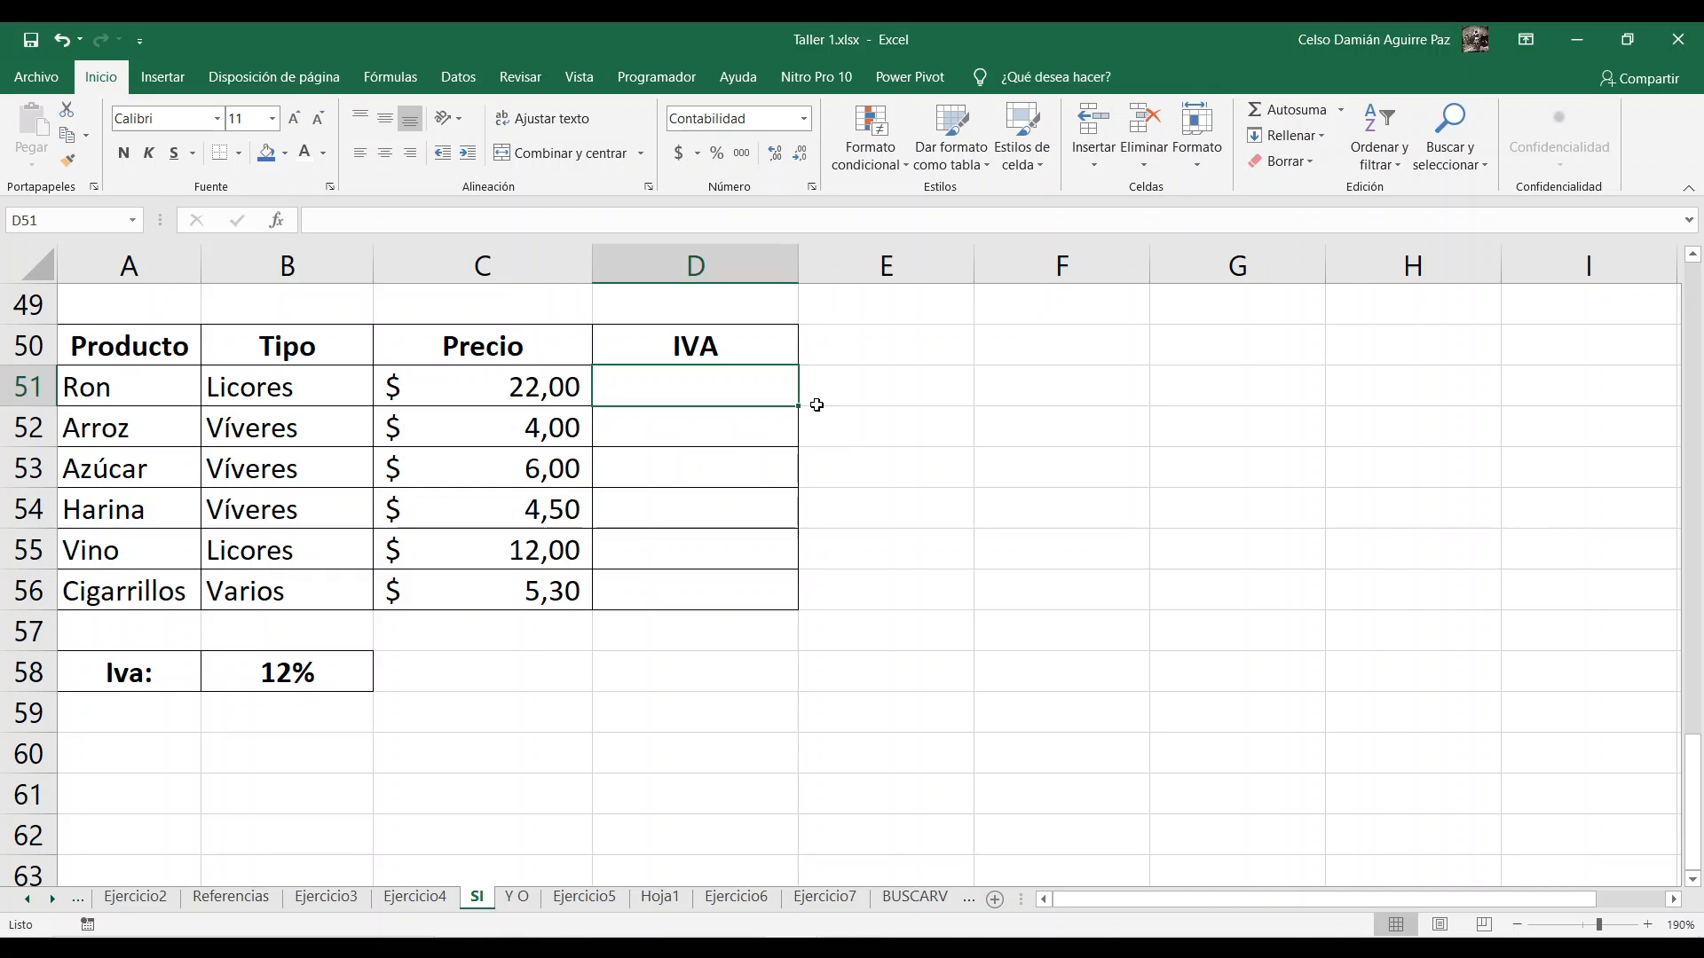
type("=")
left_click(520, 379)
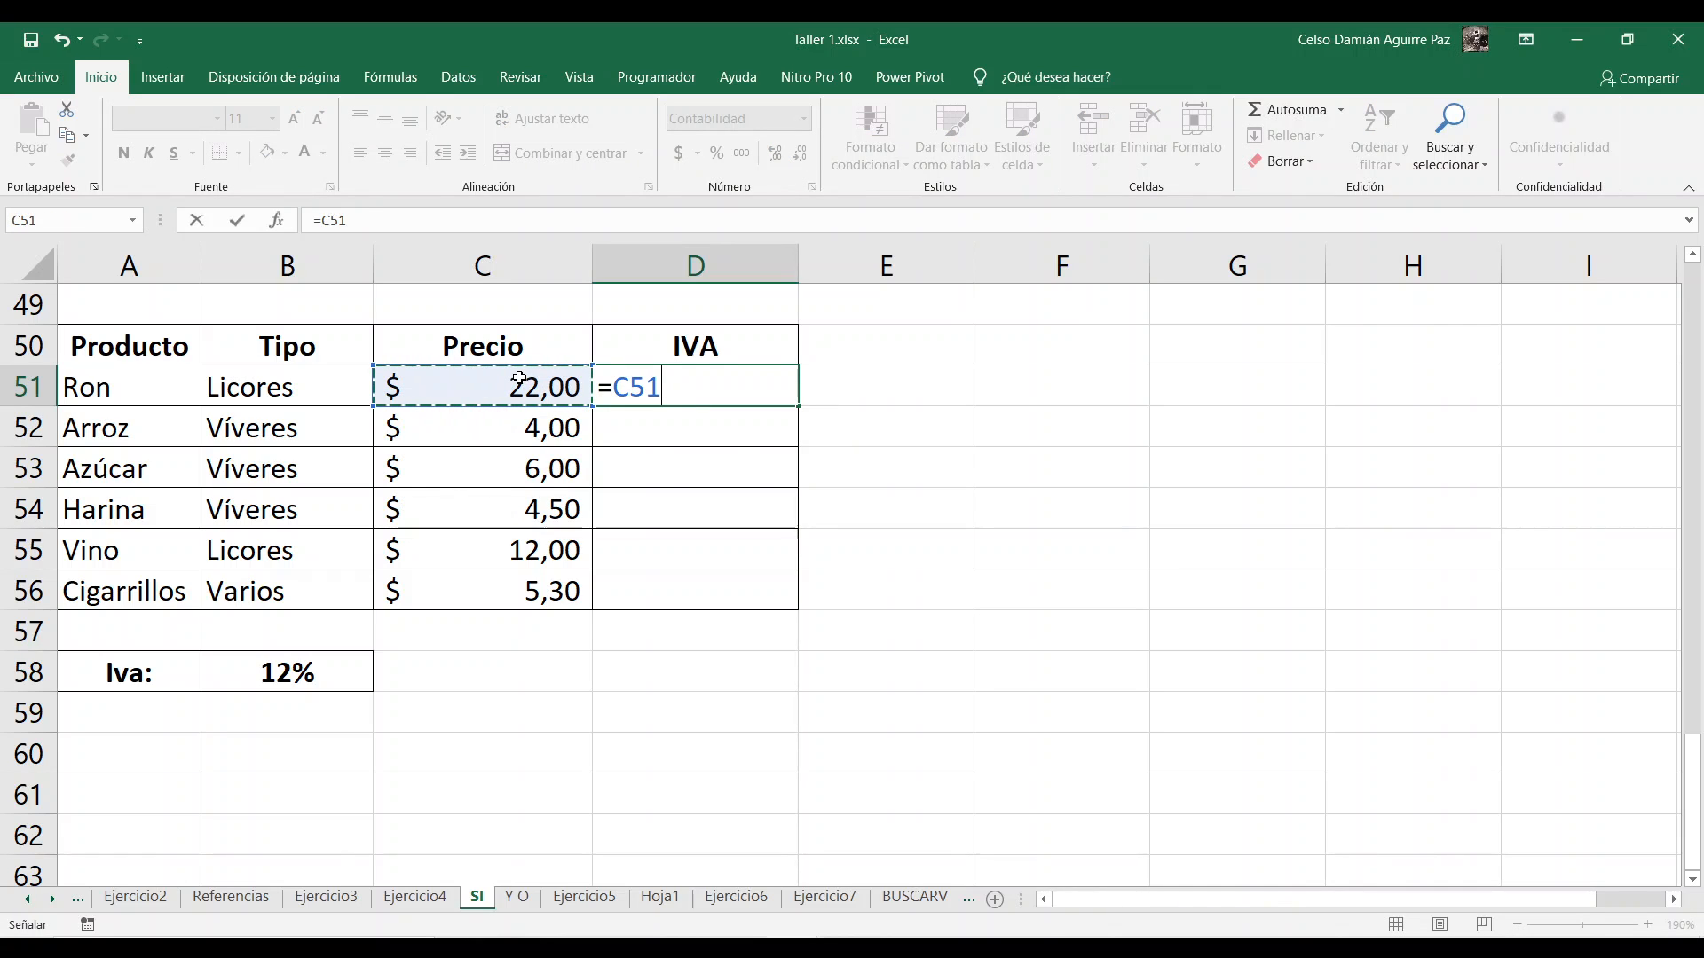
type("*")
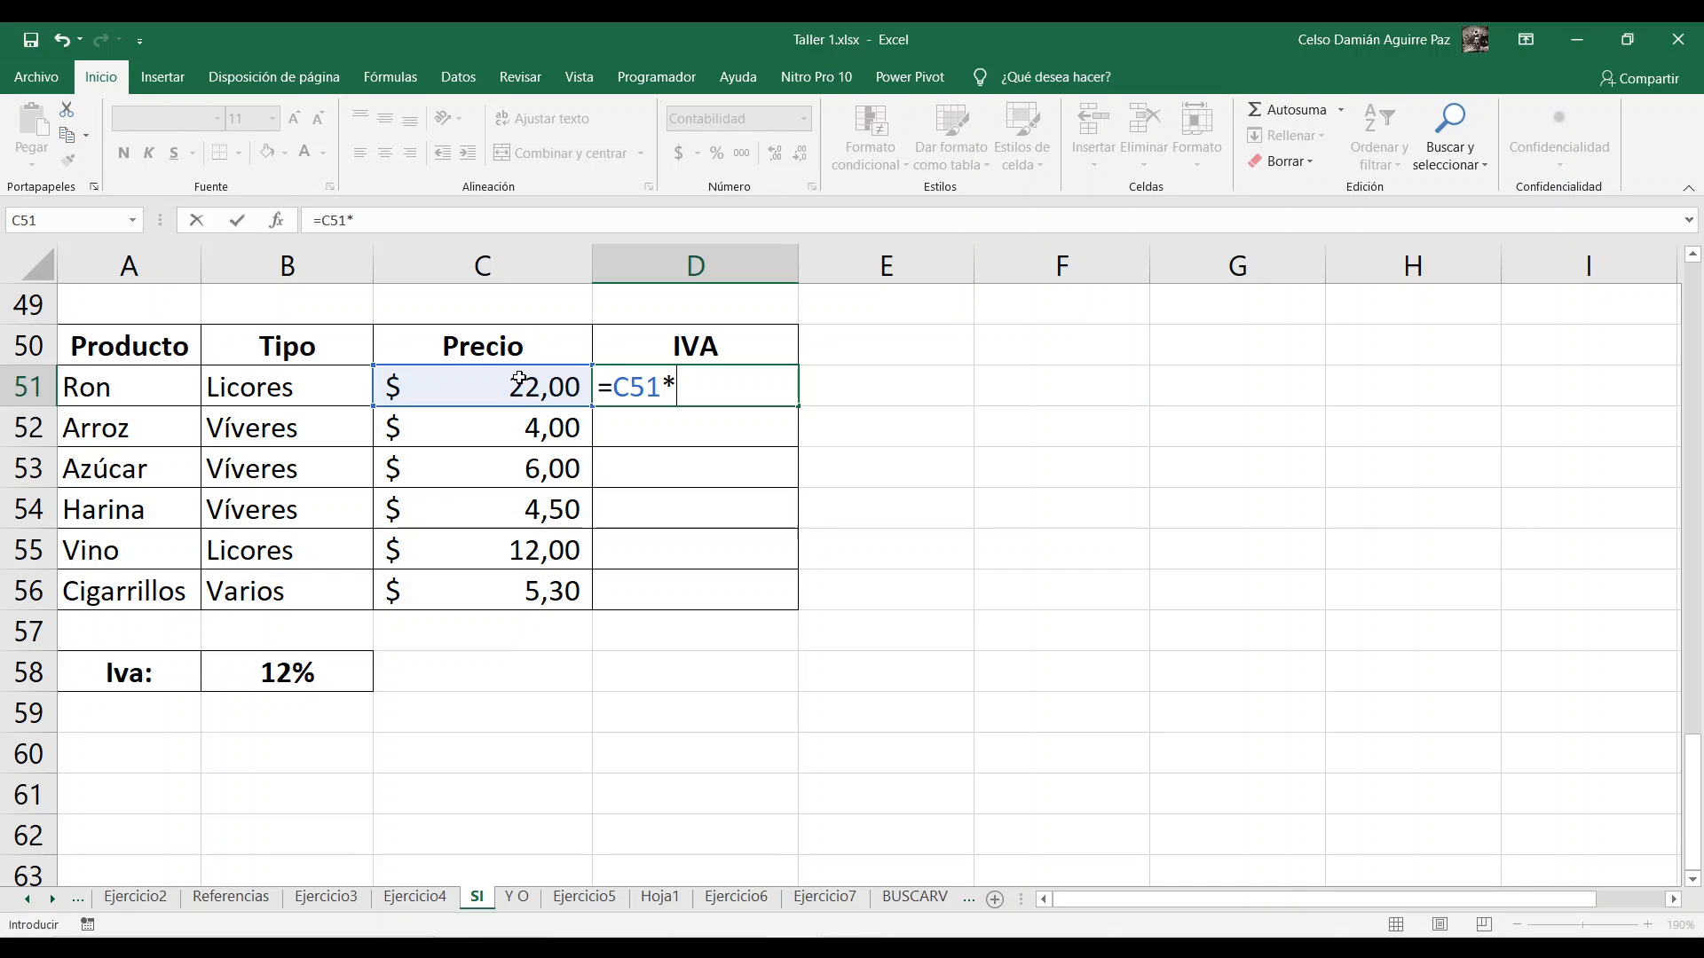
type("12%")
key("Return")
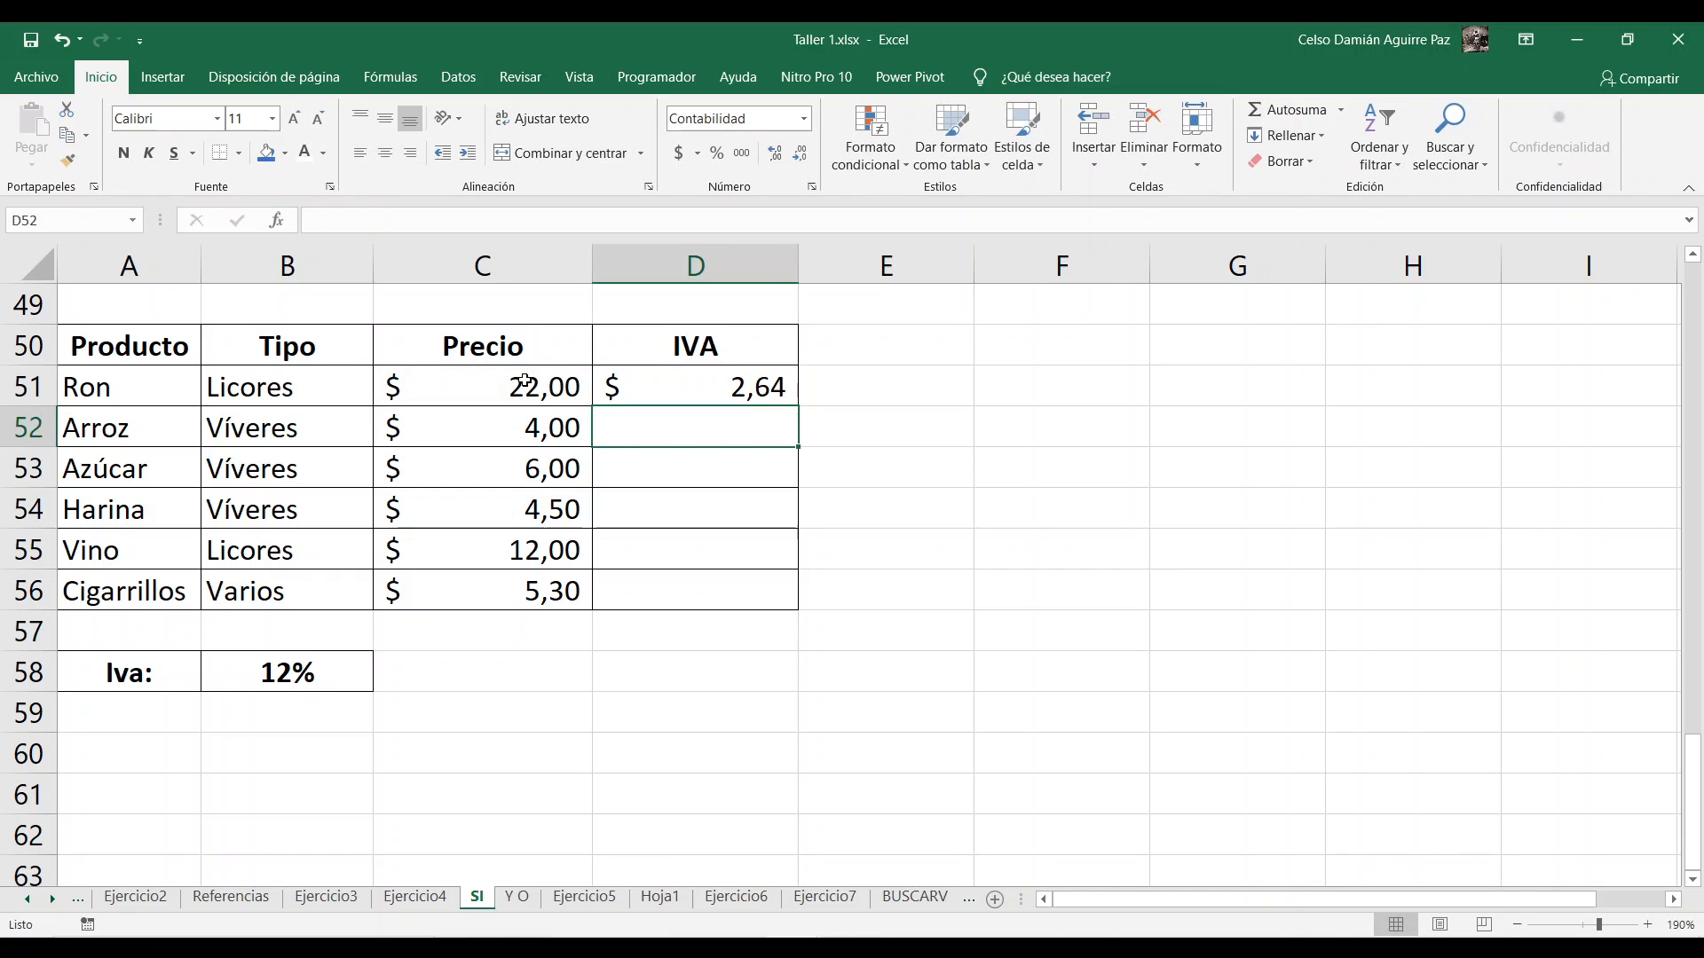
left_click(786, 387)
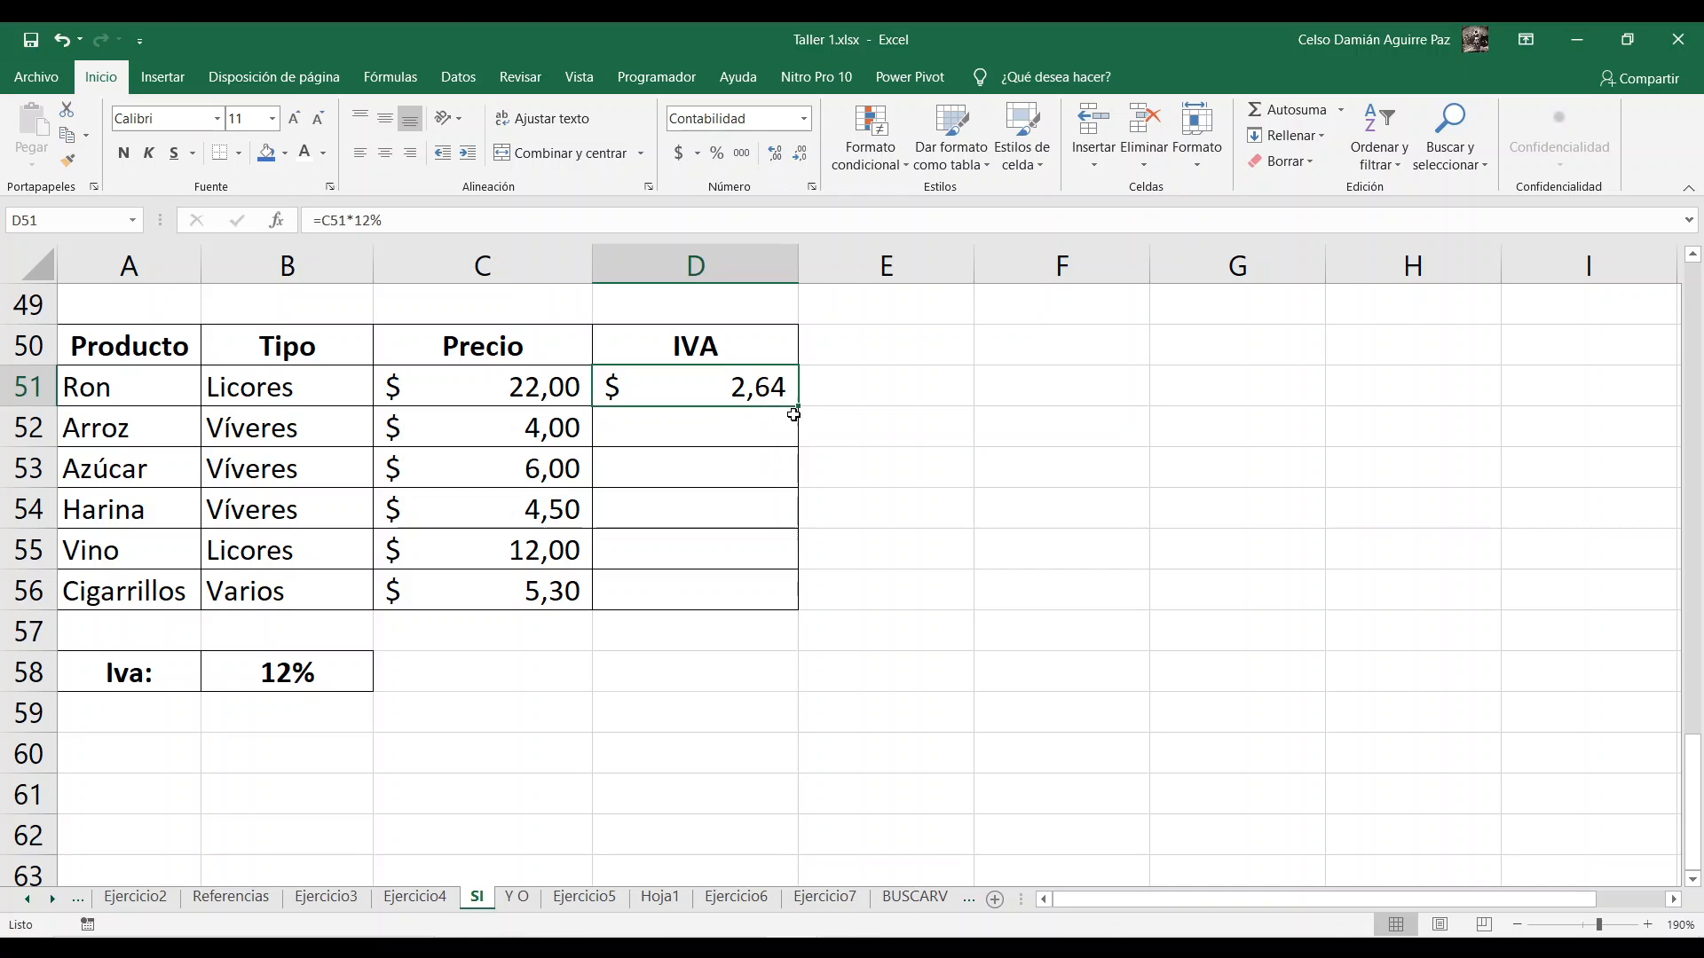
double_click(797, 405)
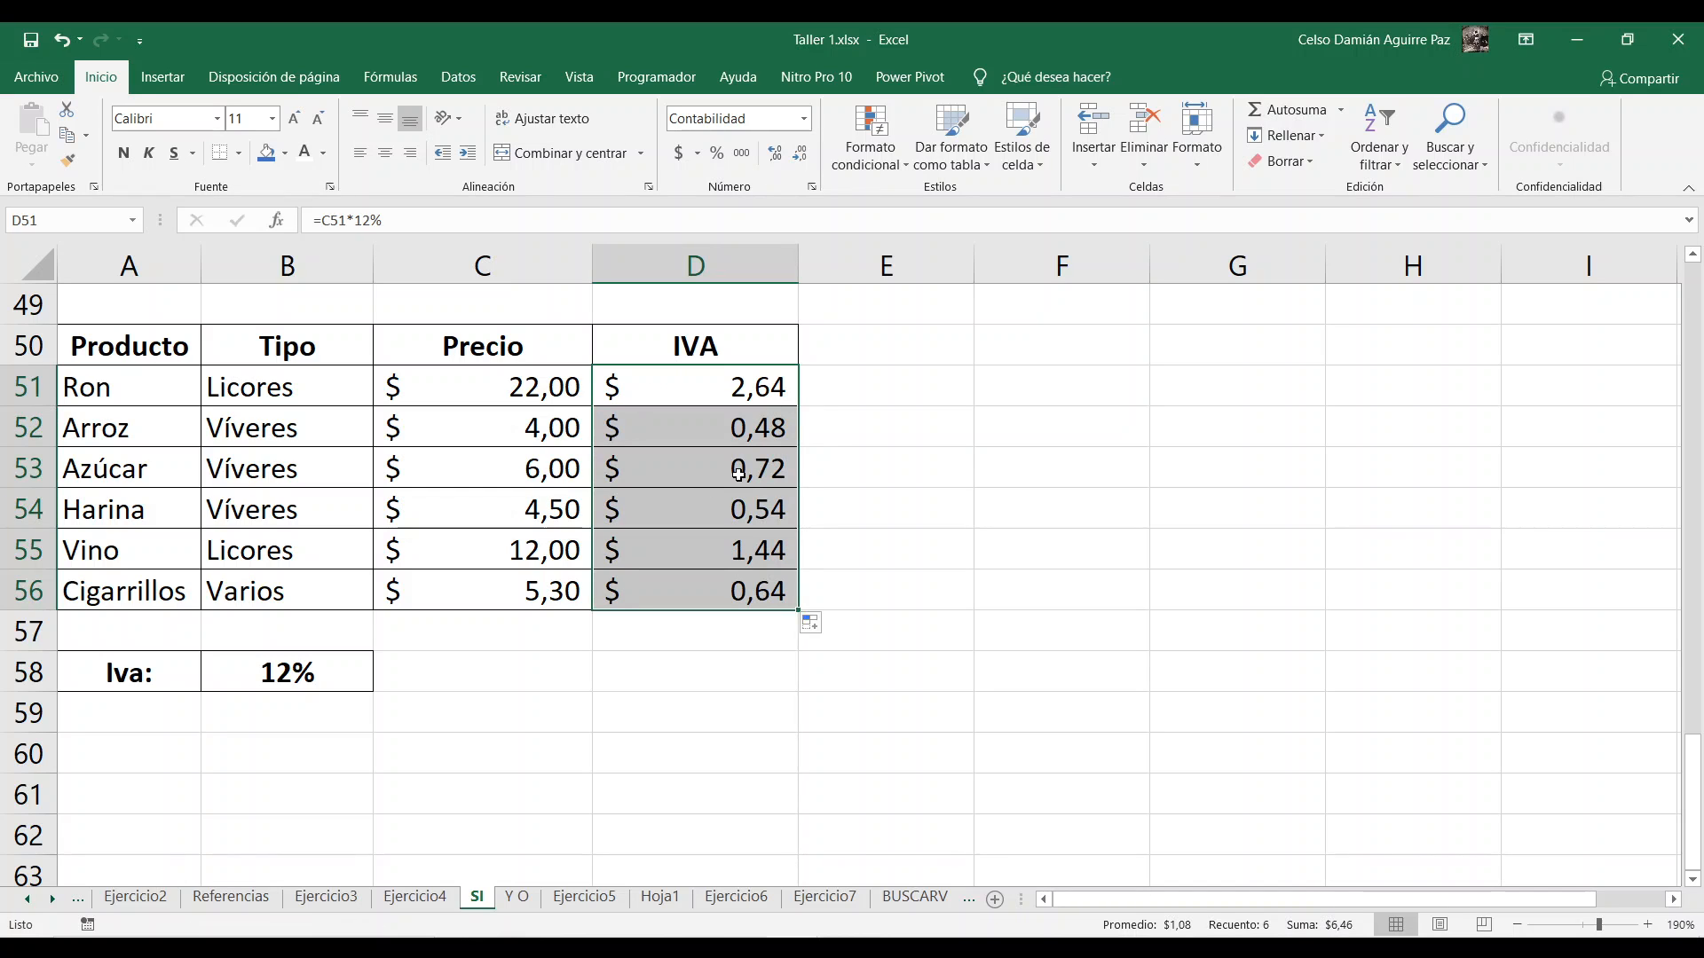
Step: Clear the 12% IVA formulas from D51:D56 of the product table
left_click_drag(728, 389, 726, 571)
key("Delete")
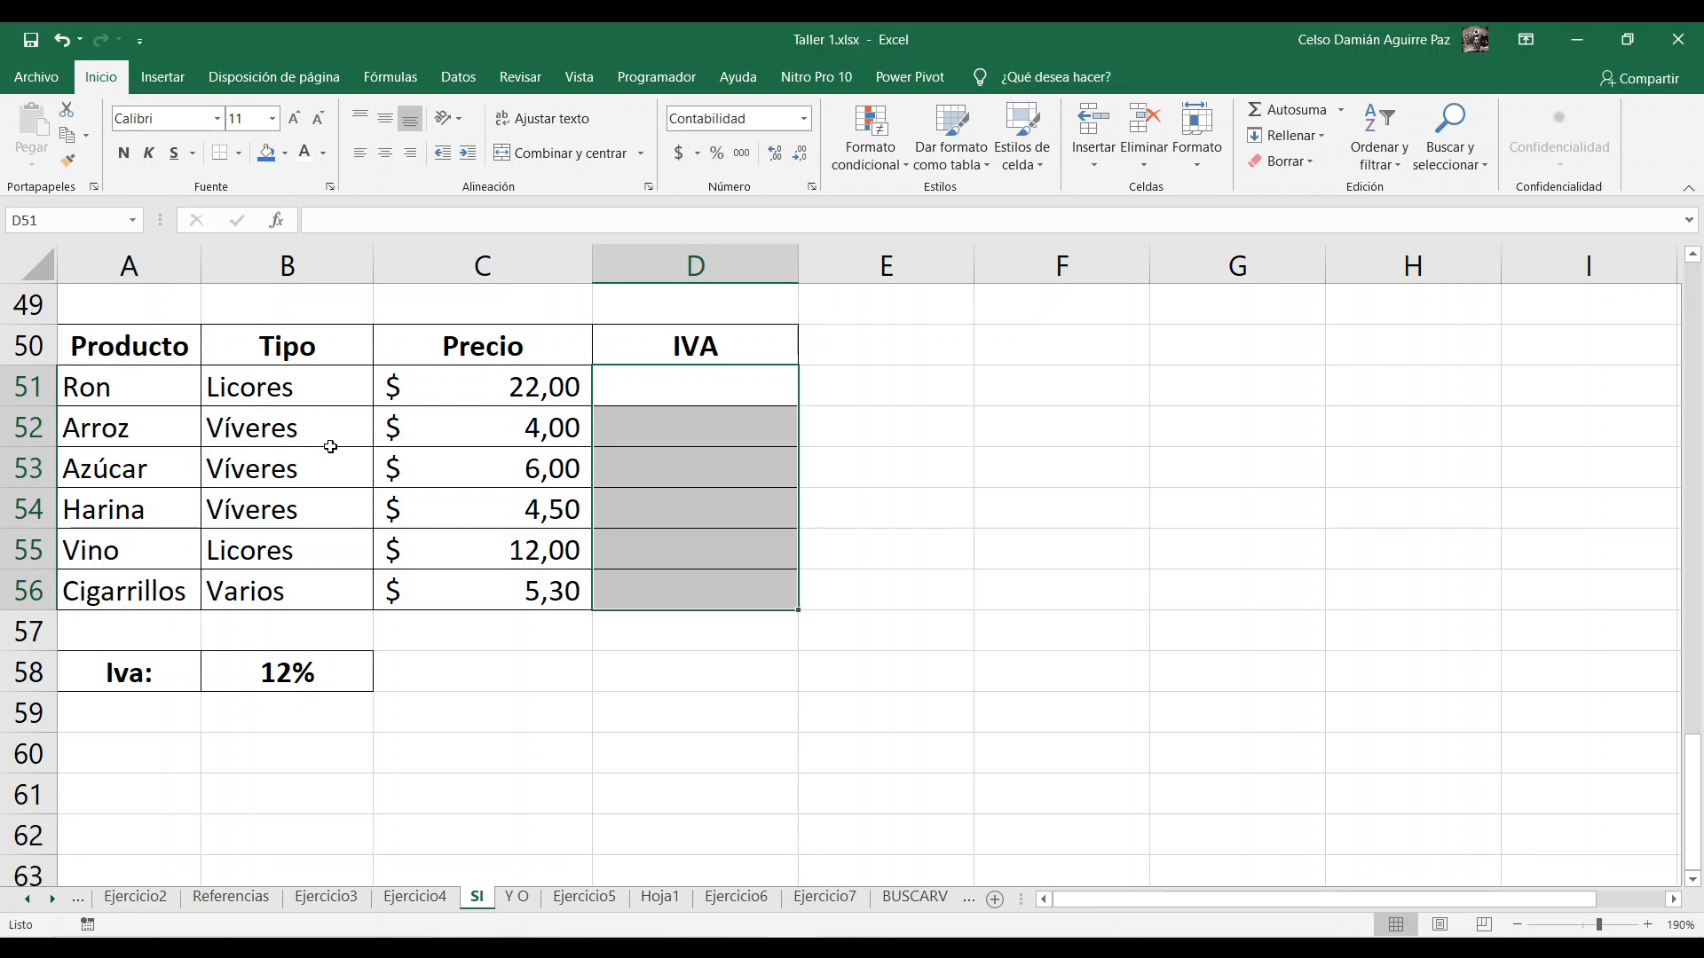
Step: Enter 0 as the IVA for Arroz in D52, and undo the entry
left_click(676, 426)
type("0")
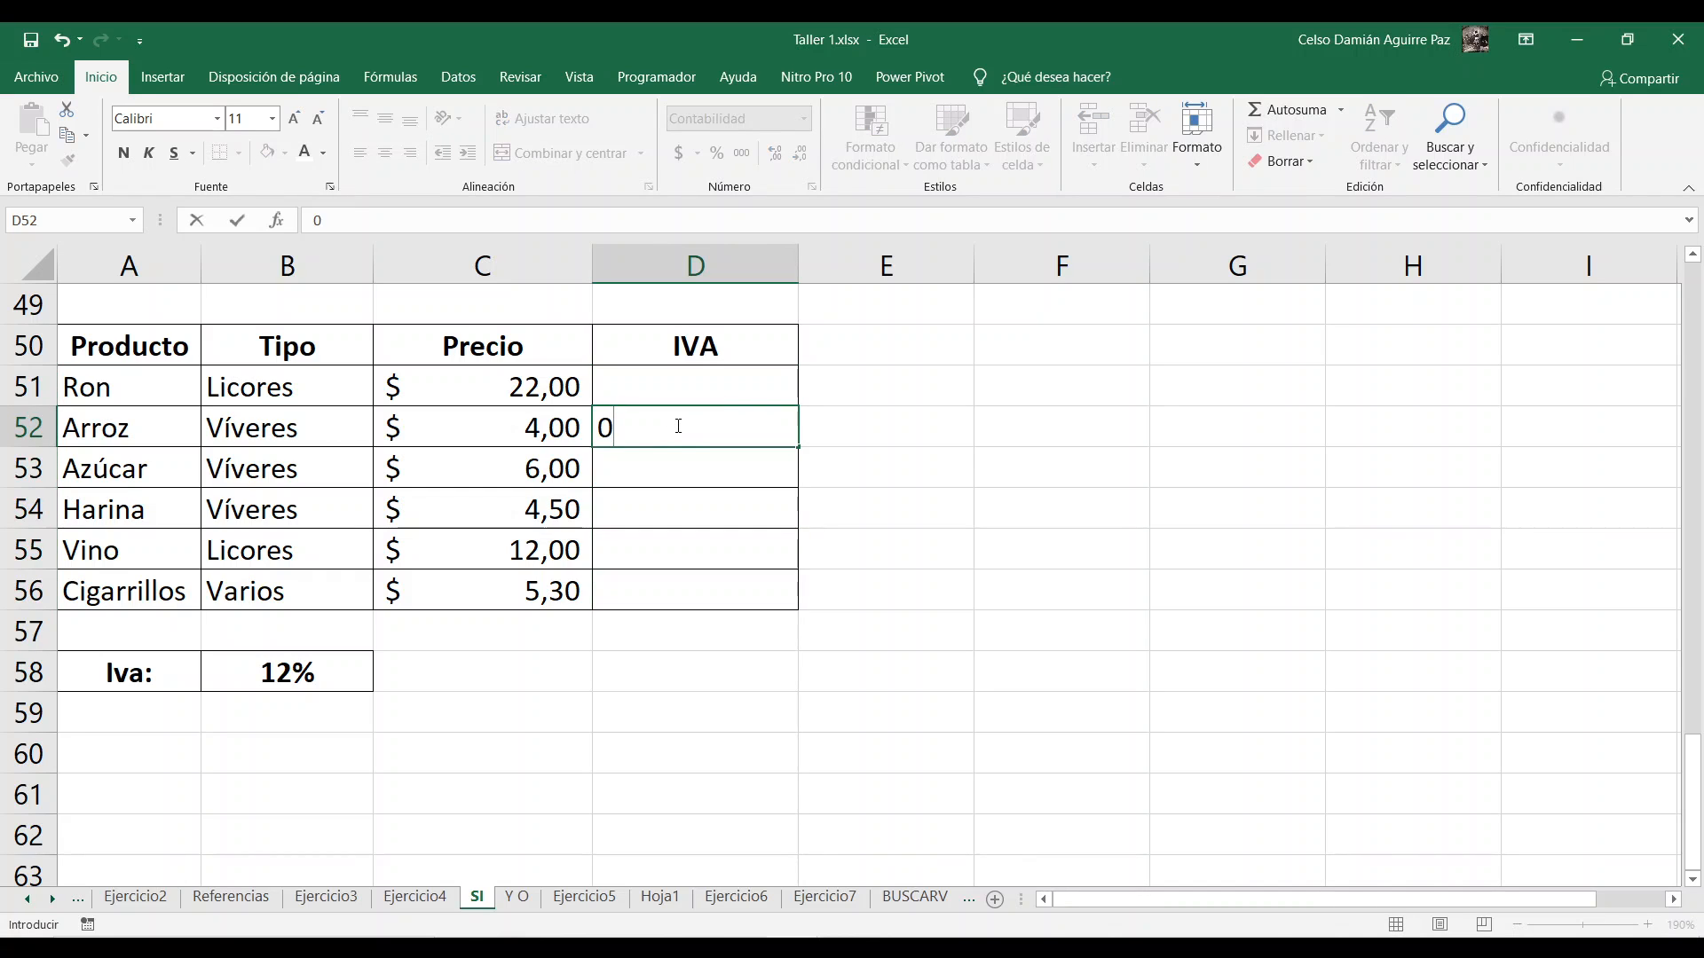
key("Return")
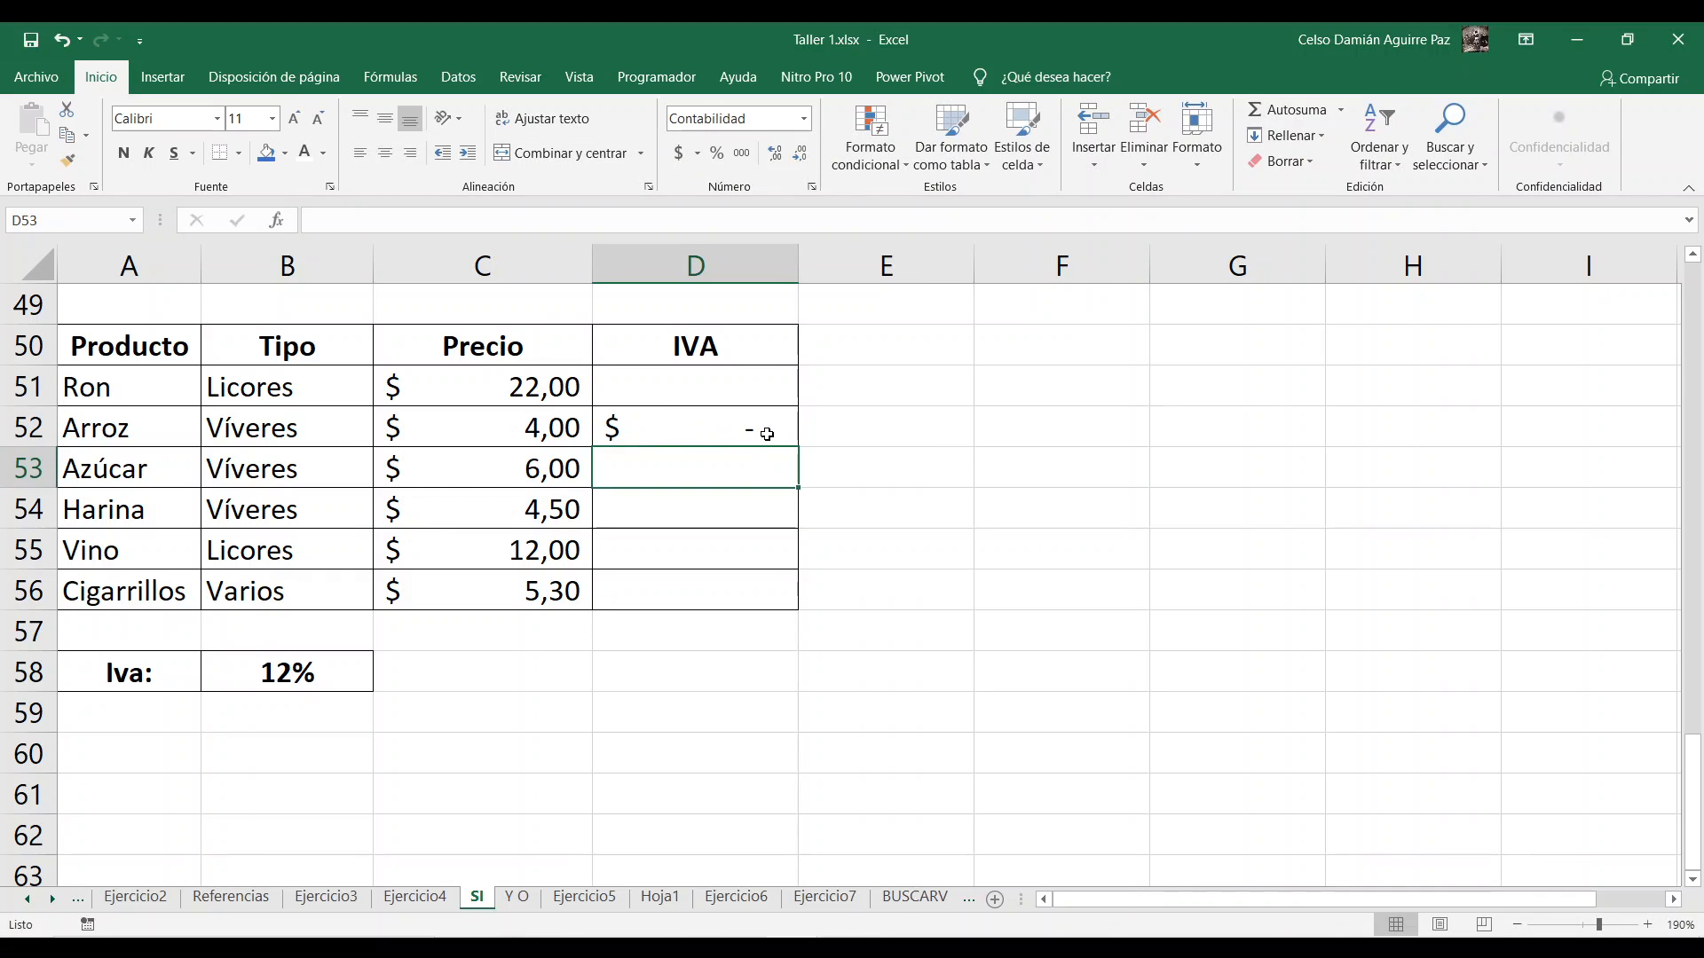
key("ctrl+z")
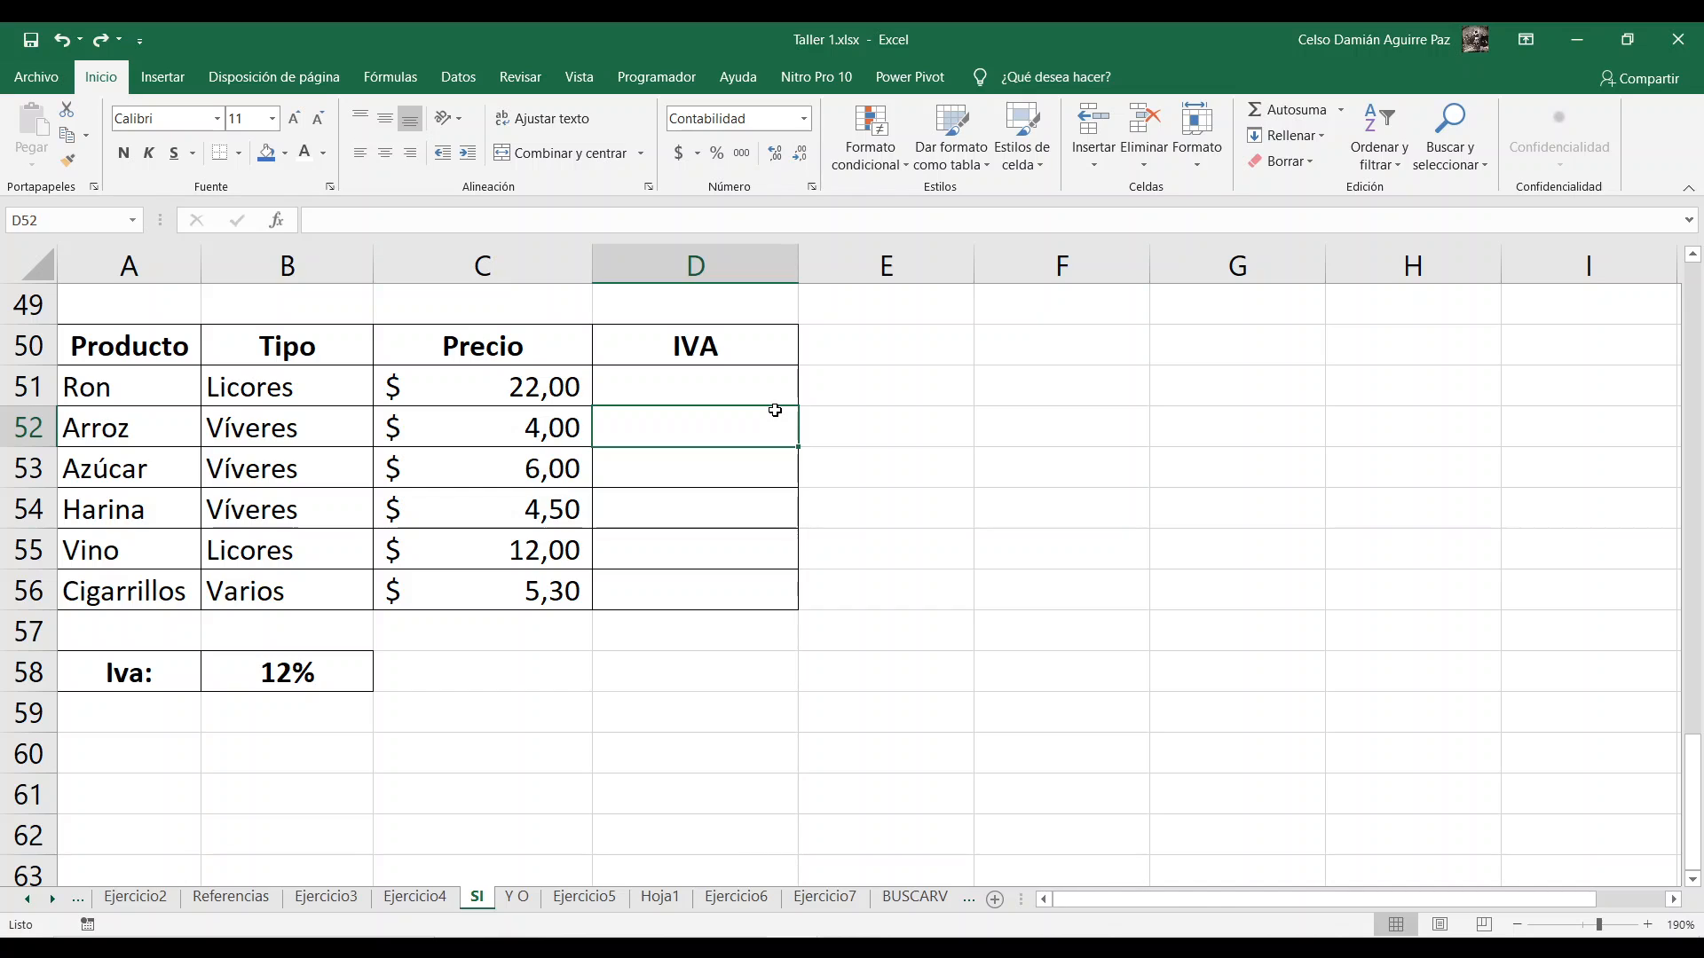
Step: Start an SI formula in D51 with the logical test B51="Víveres"
left_click(718, 382)
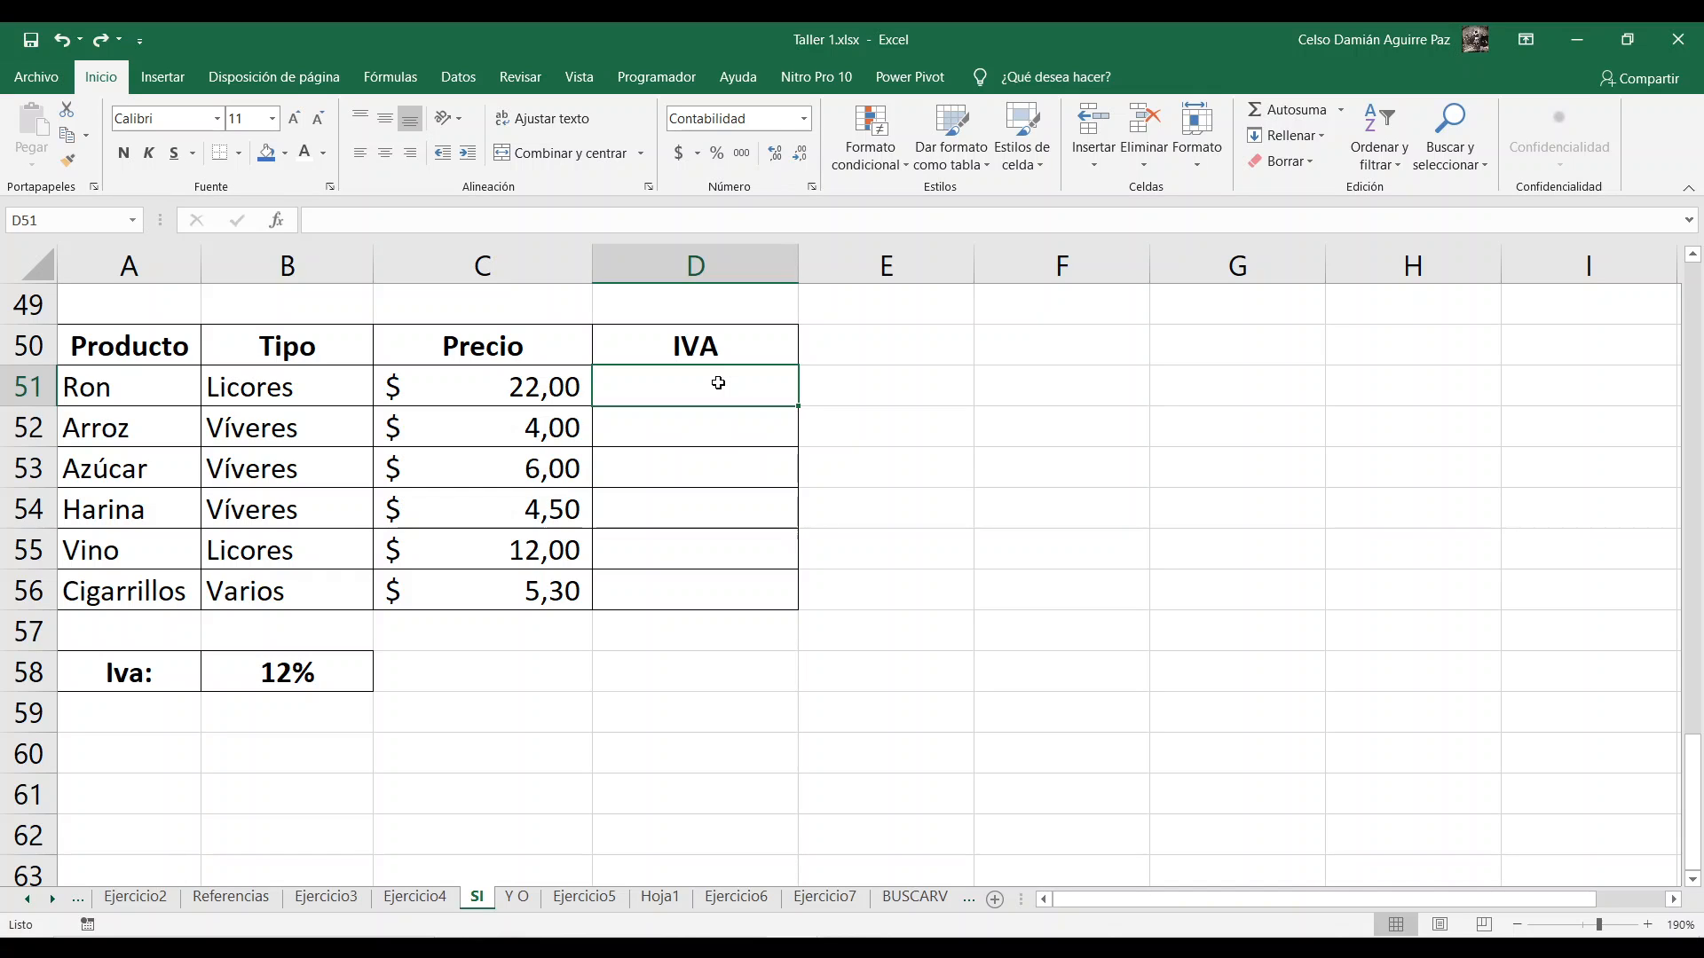
type("=")
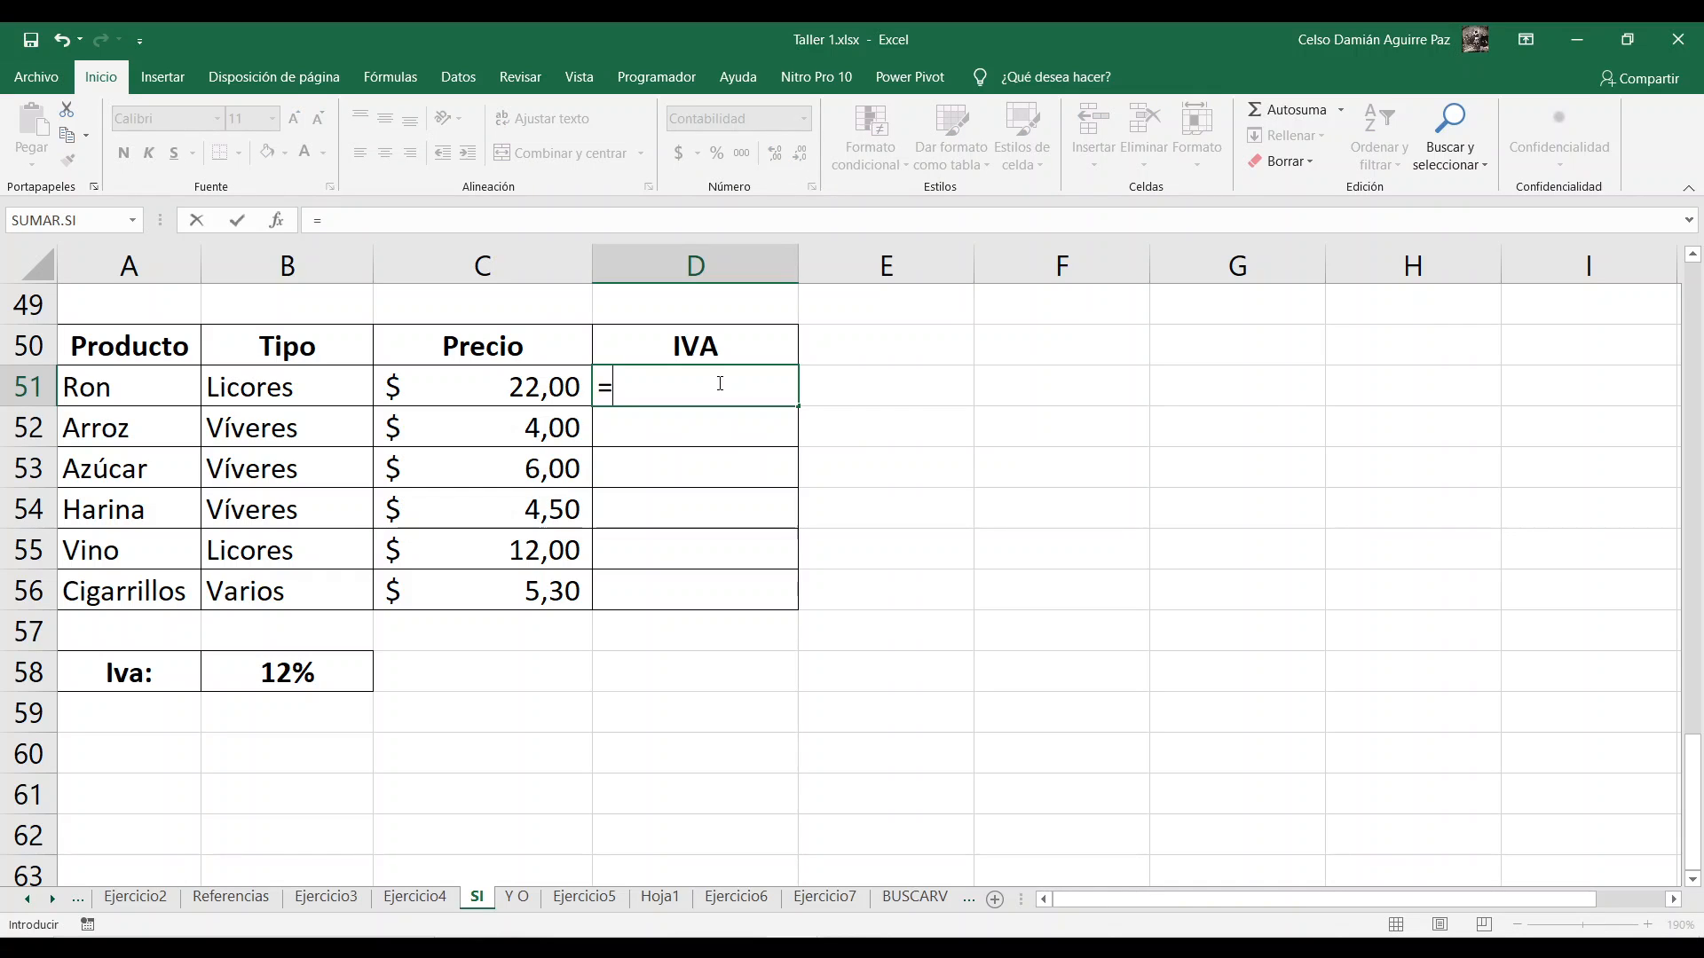
type("si(")
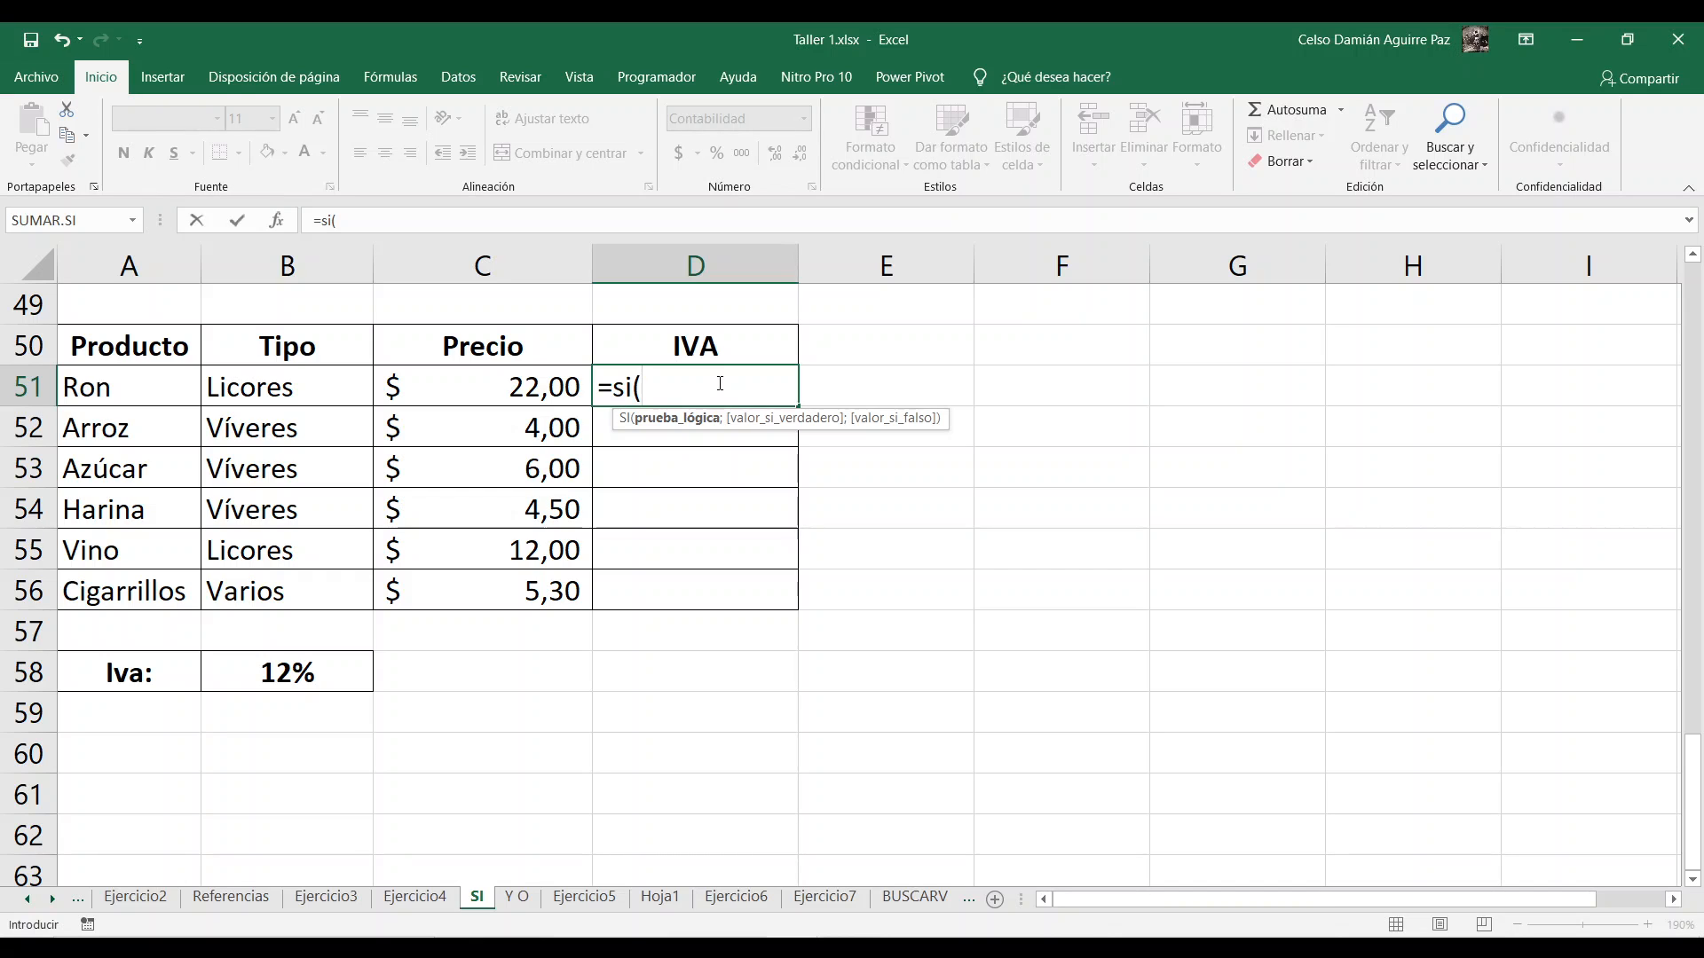
left_click(267, 382)
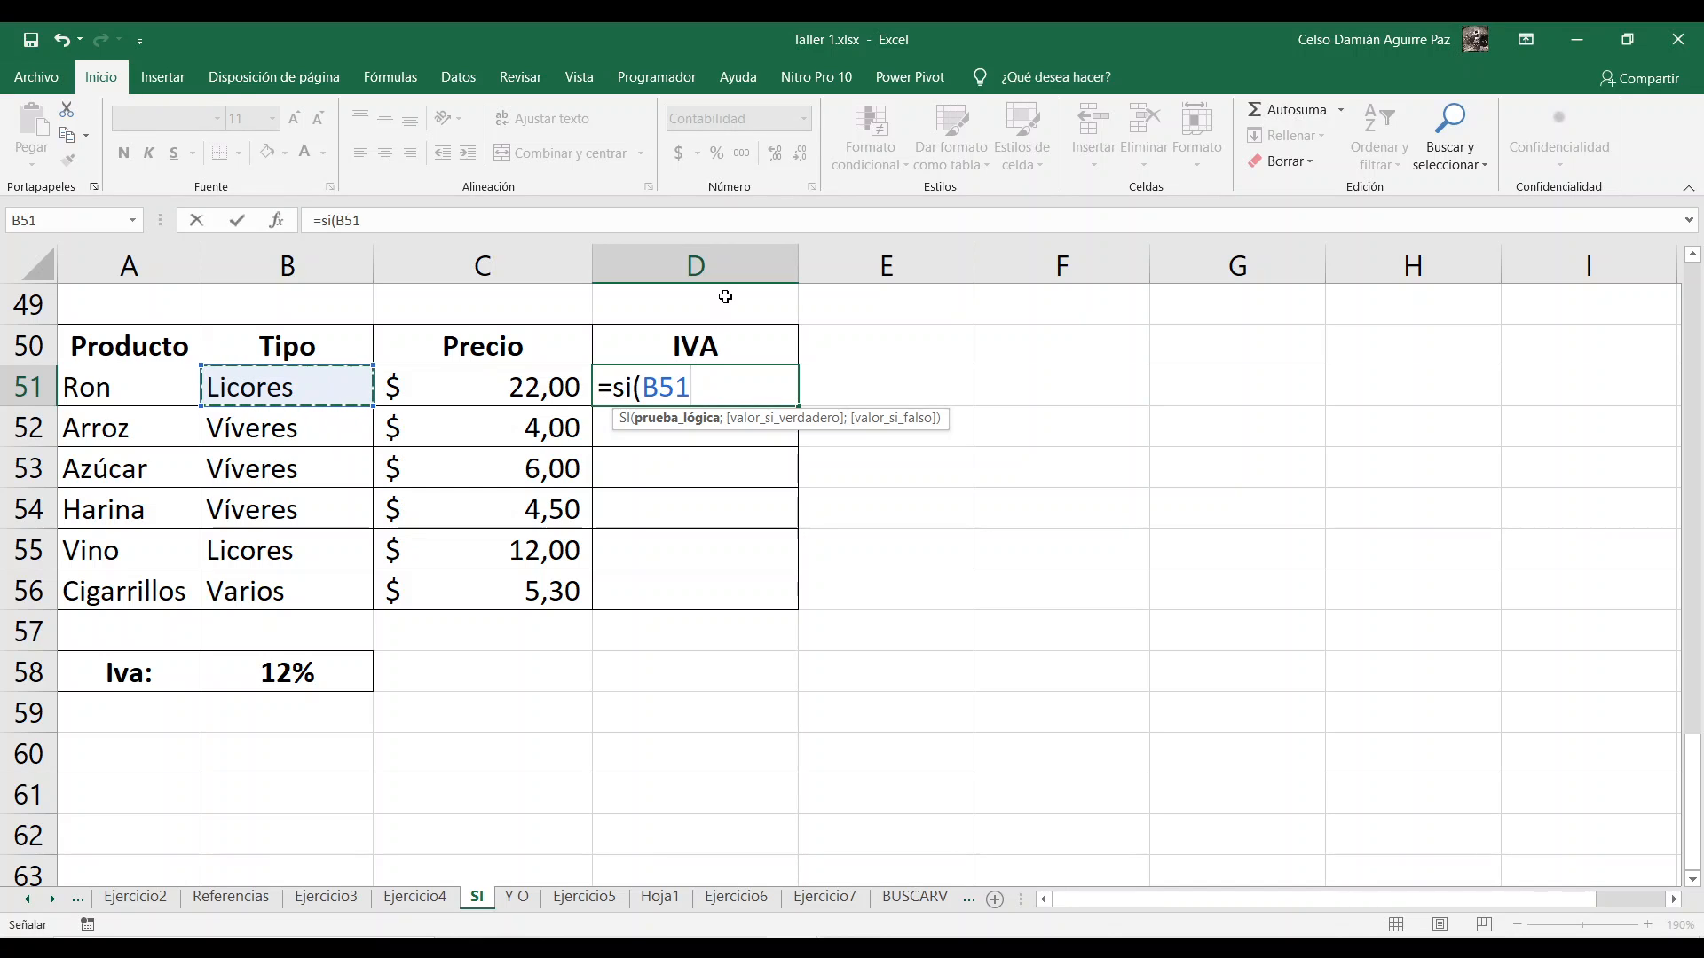
type("=")
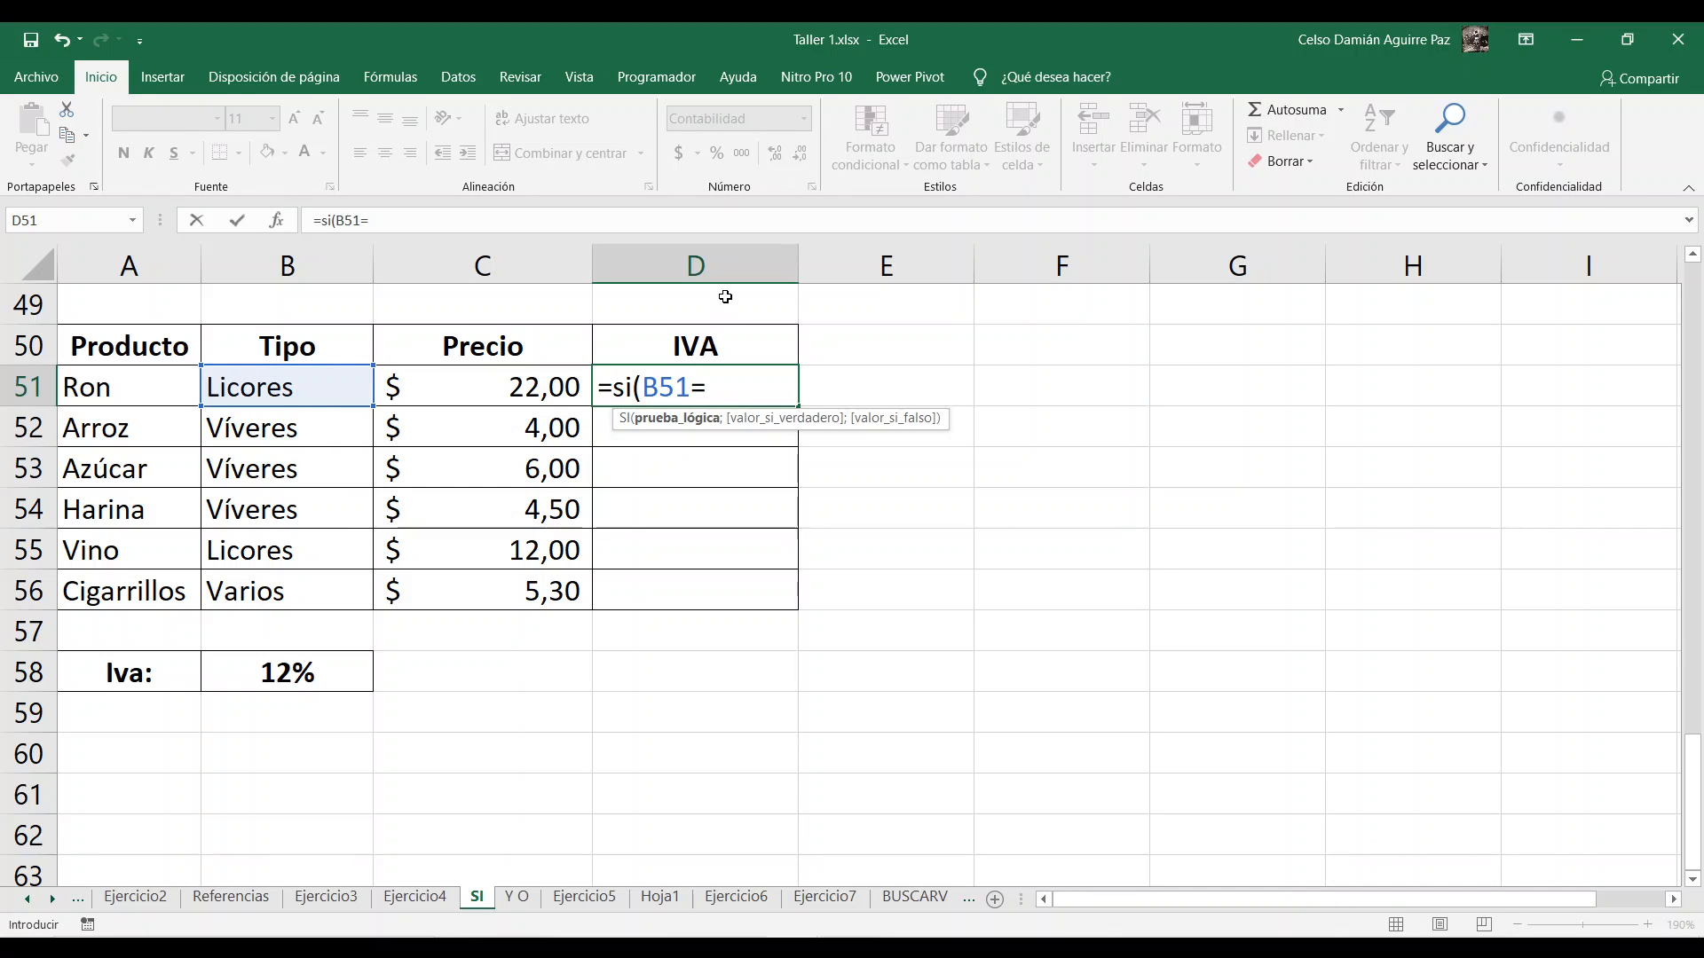
type("\"Víveres\"")
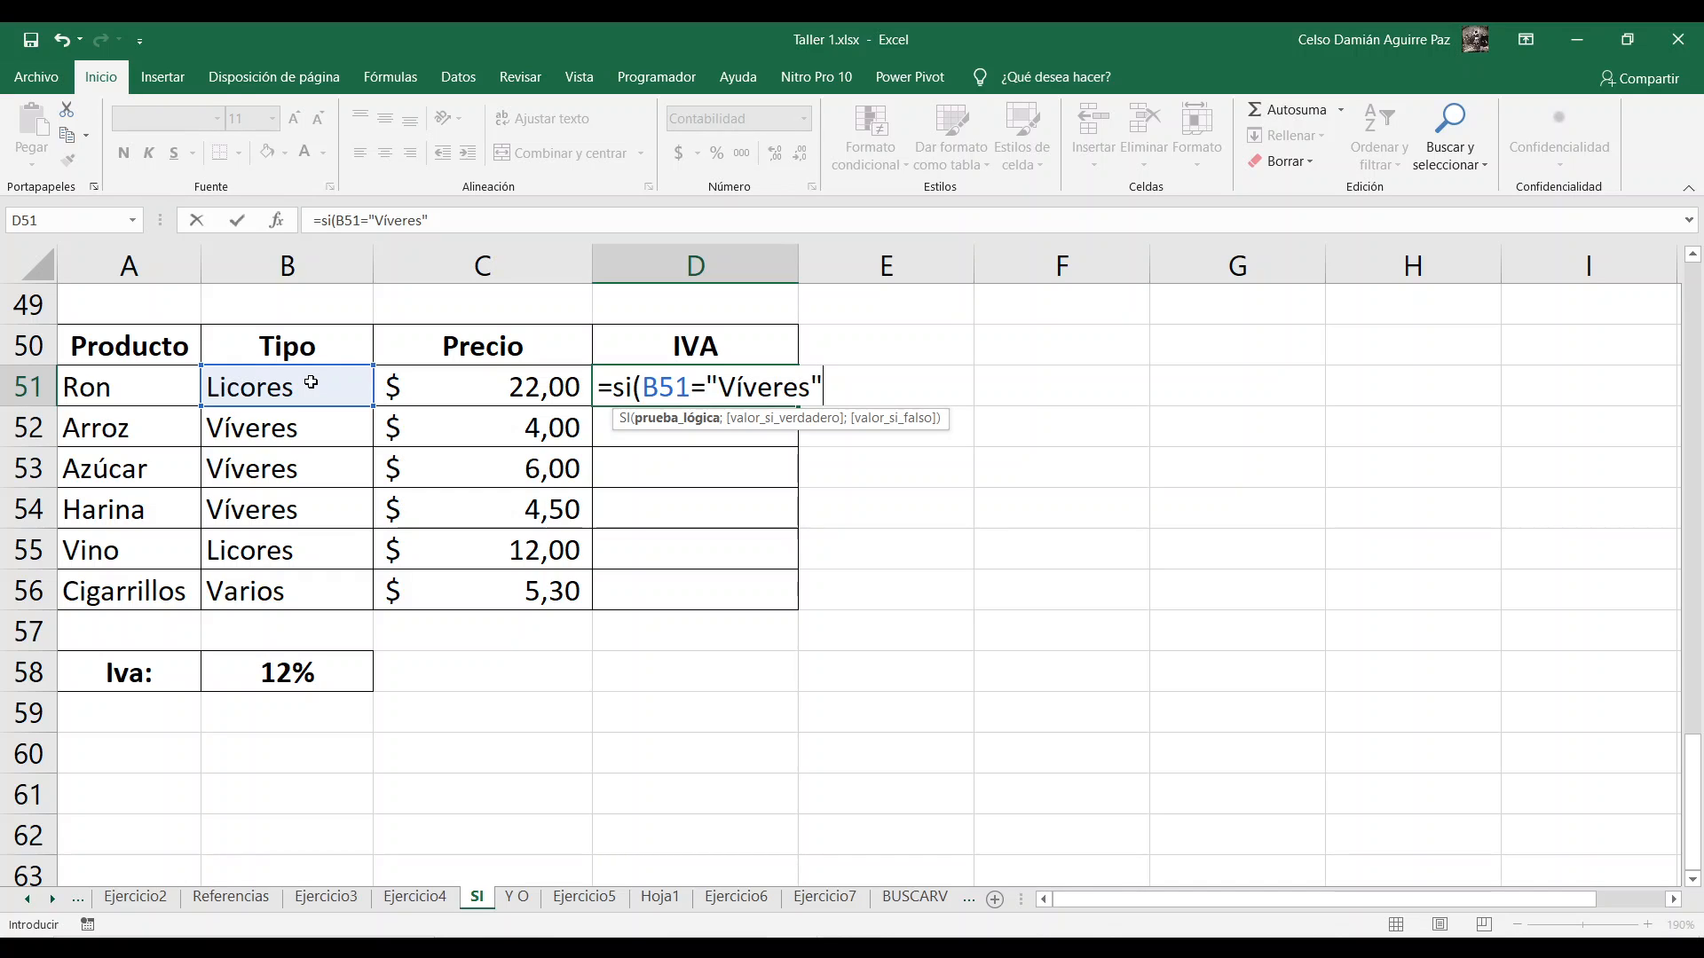
Step: Complete D51's SI formula with 0 if true and C51*12% if false, and fill it down to D56
type(";0")
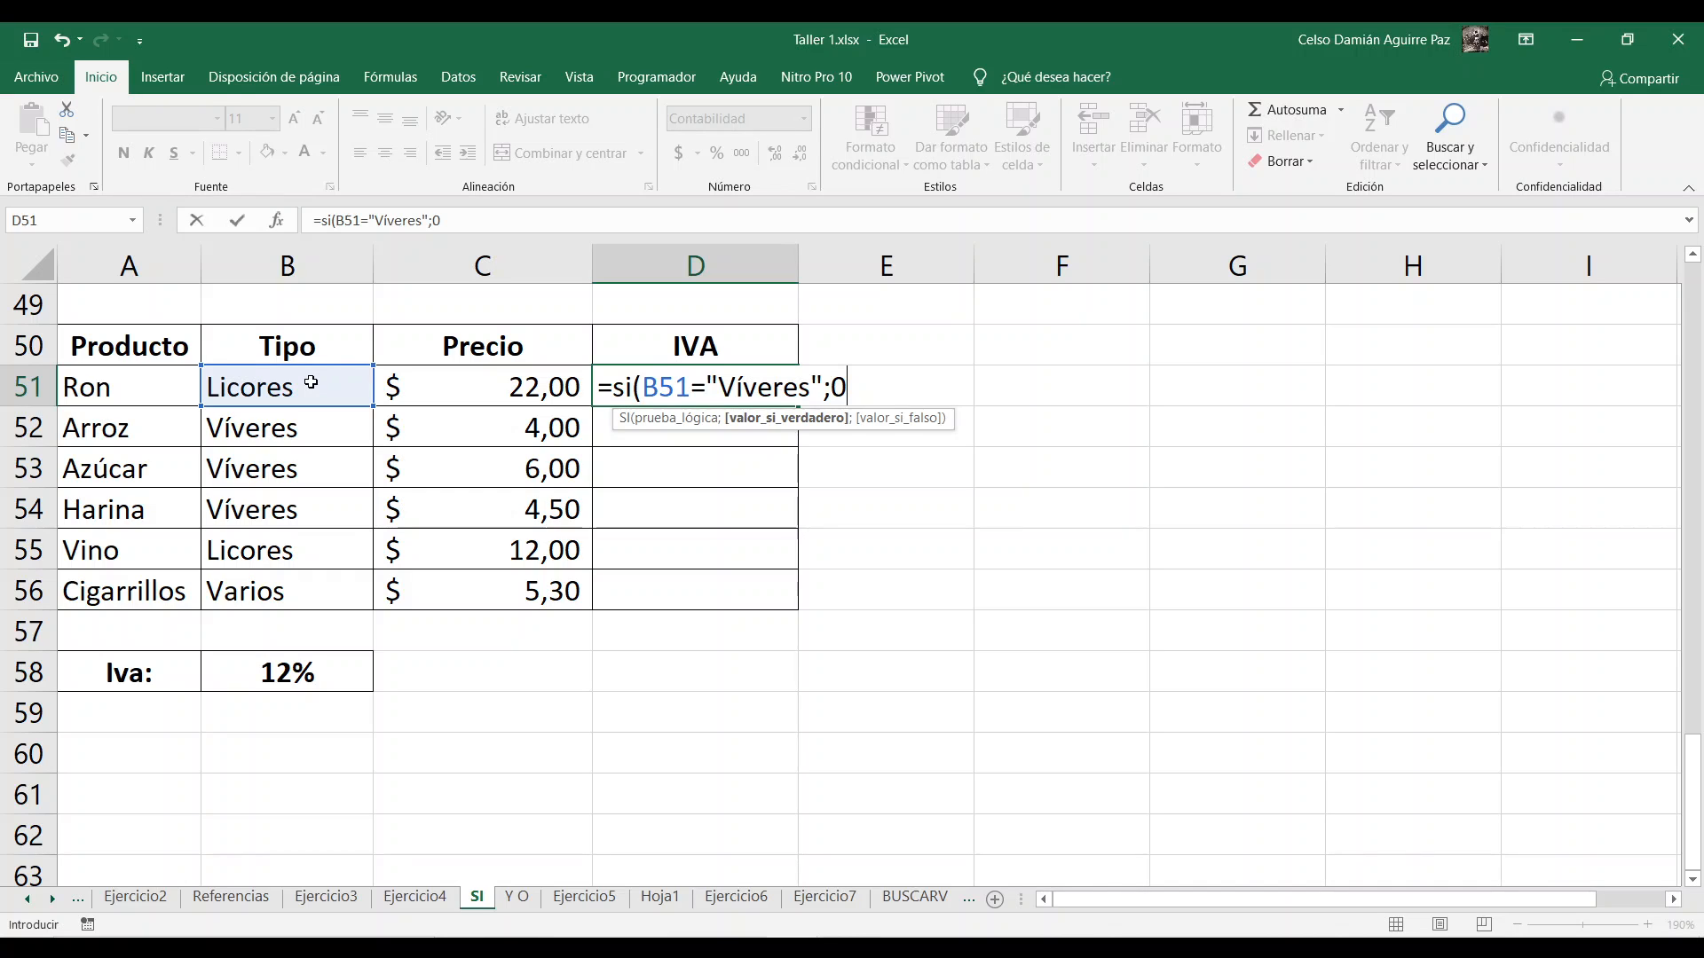
type(";")
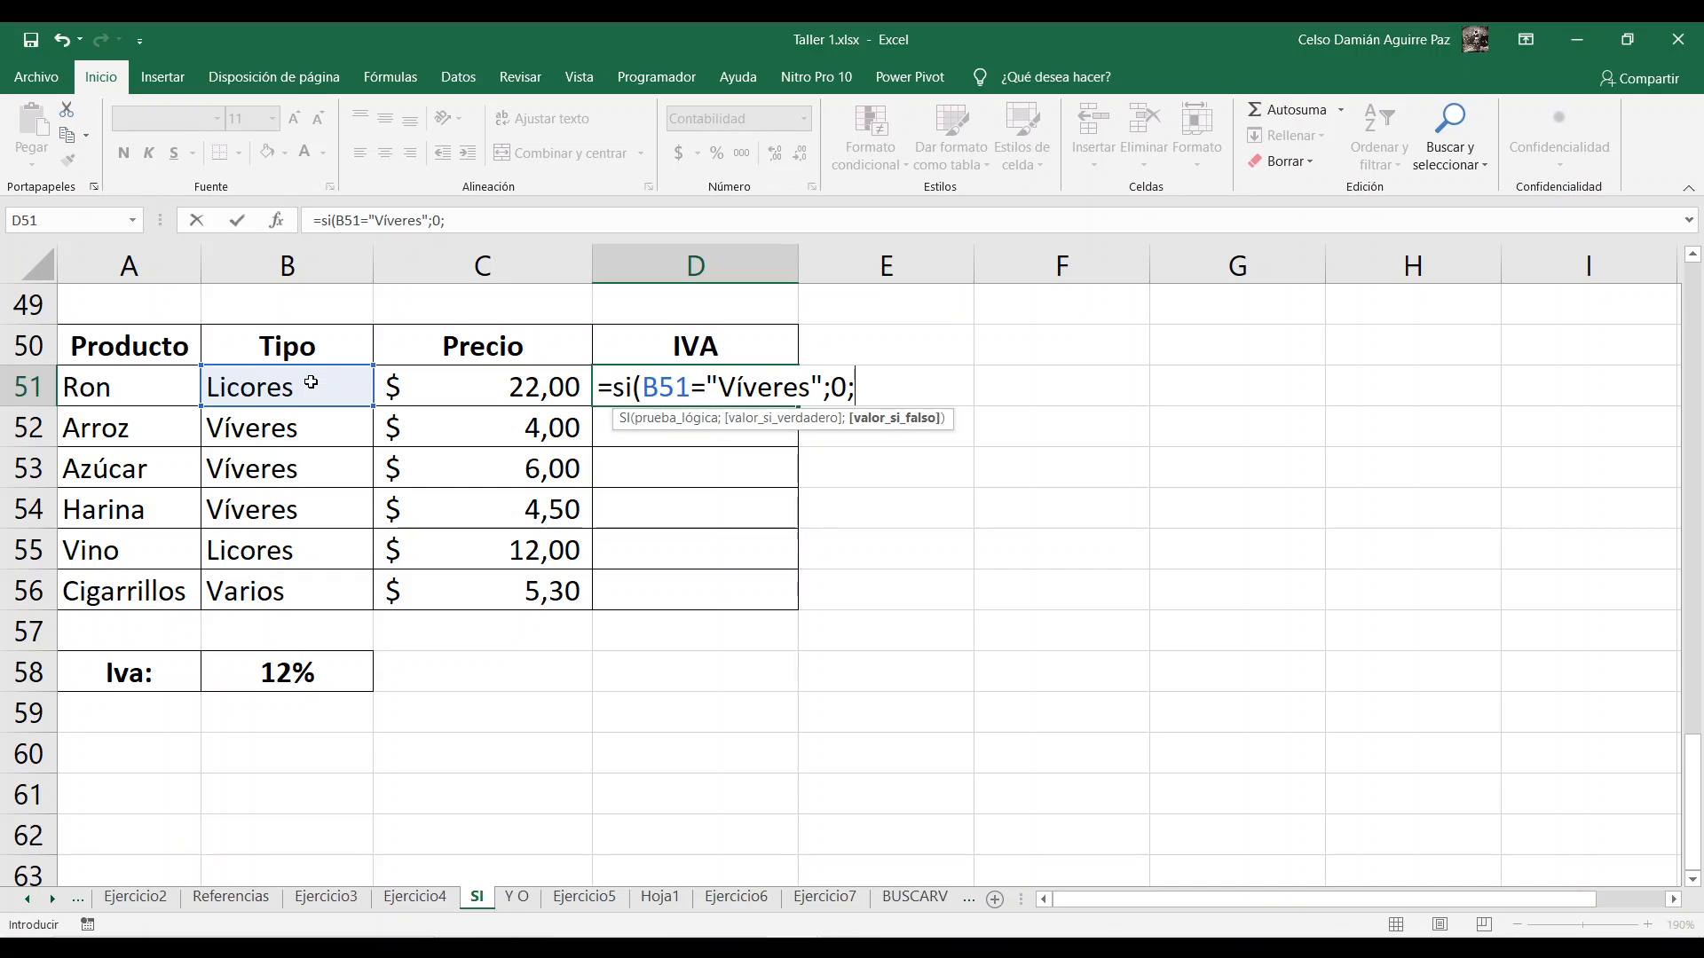
left_click(515, 392)
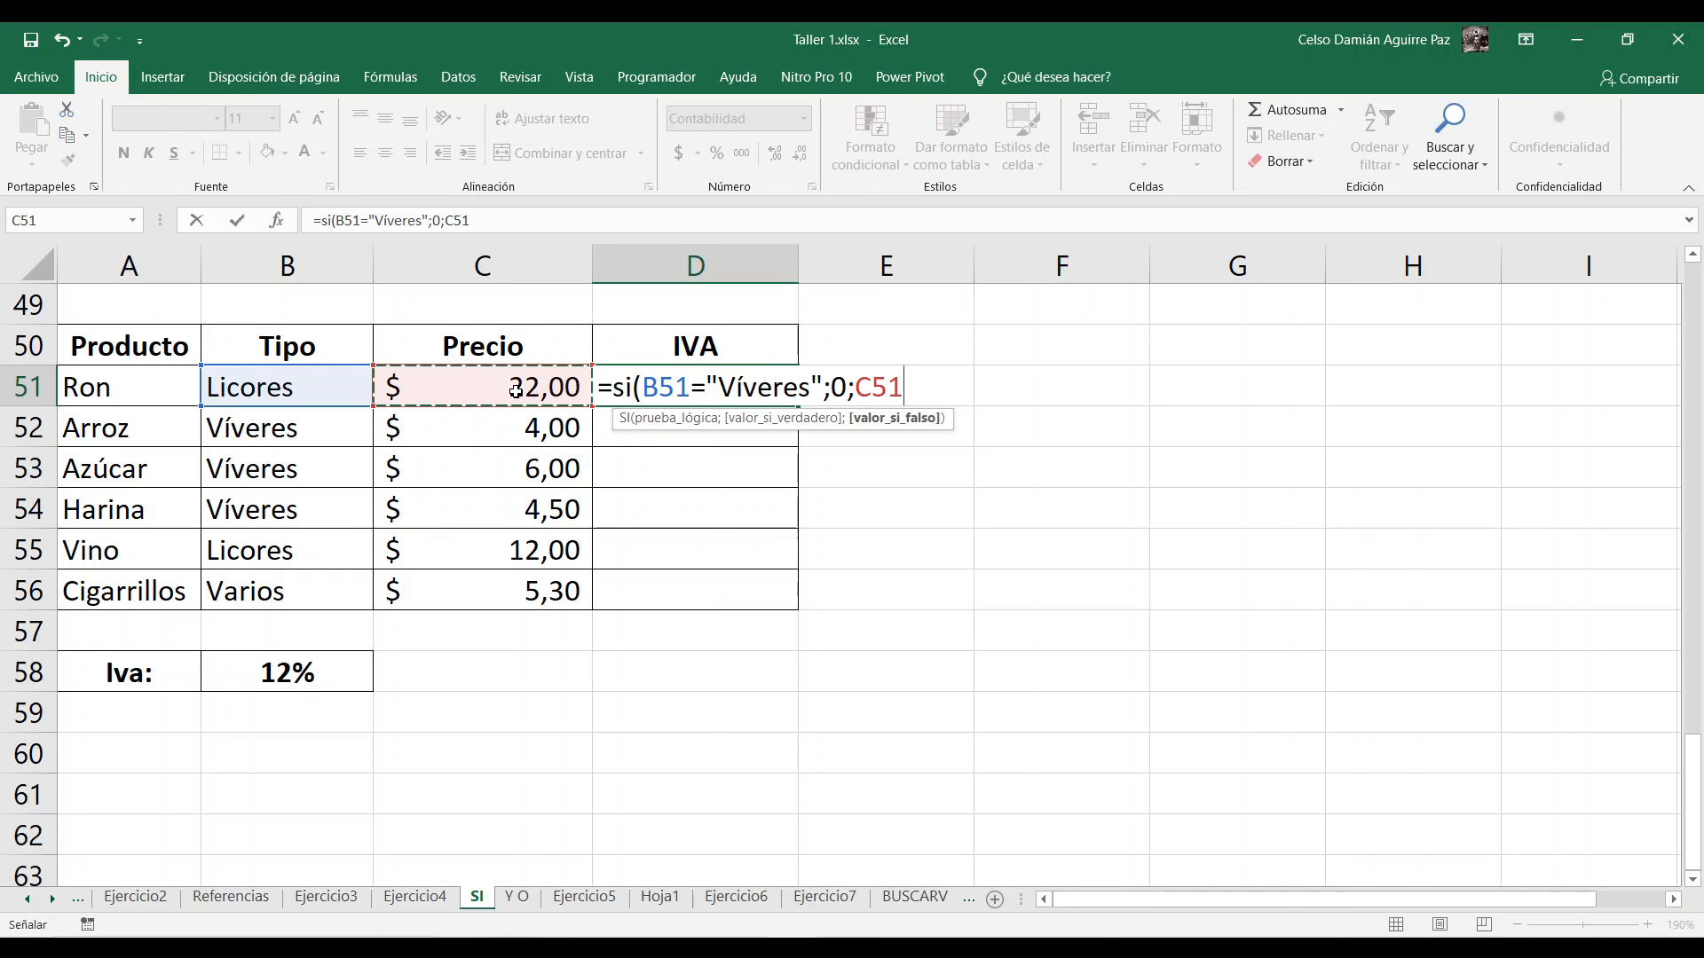
type("*12")
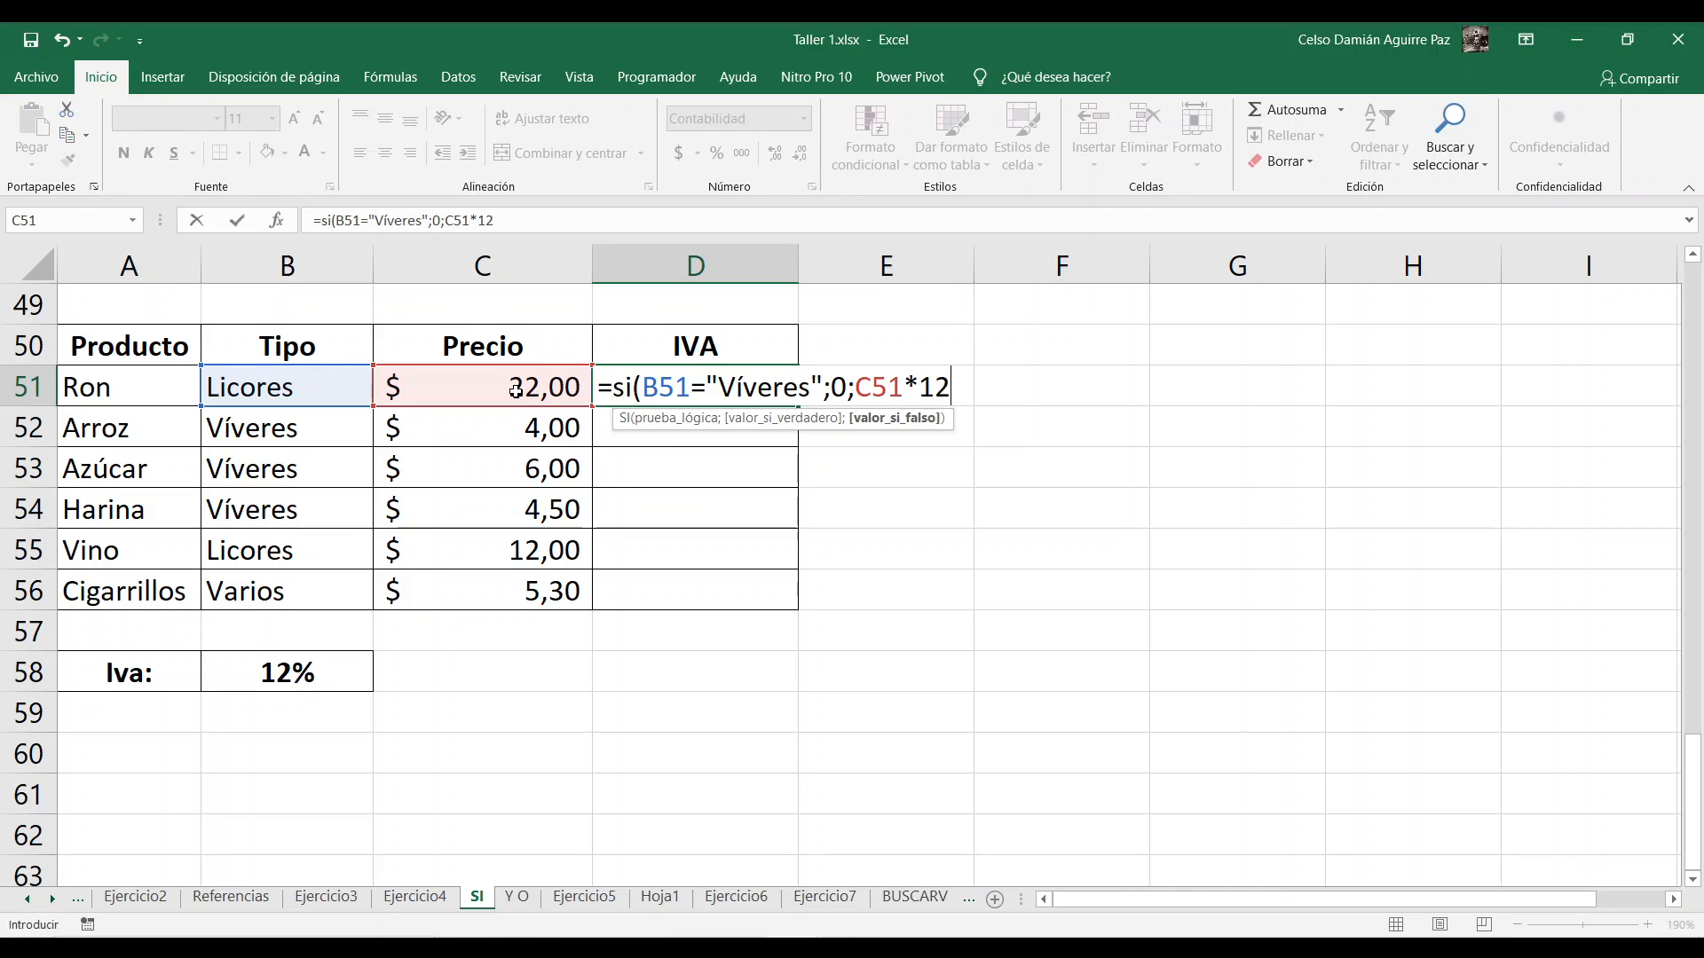
type("%")
type(")")
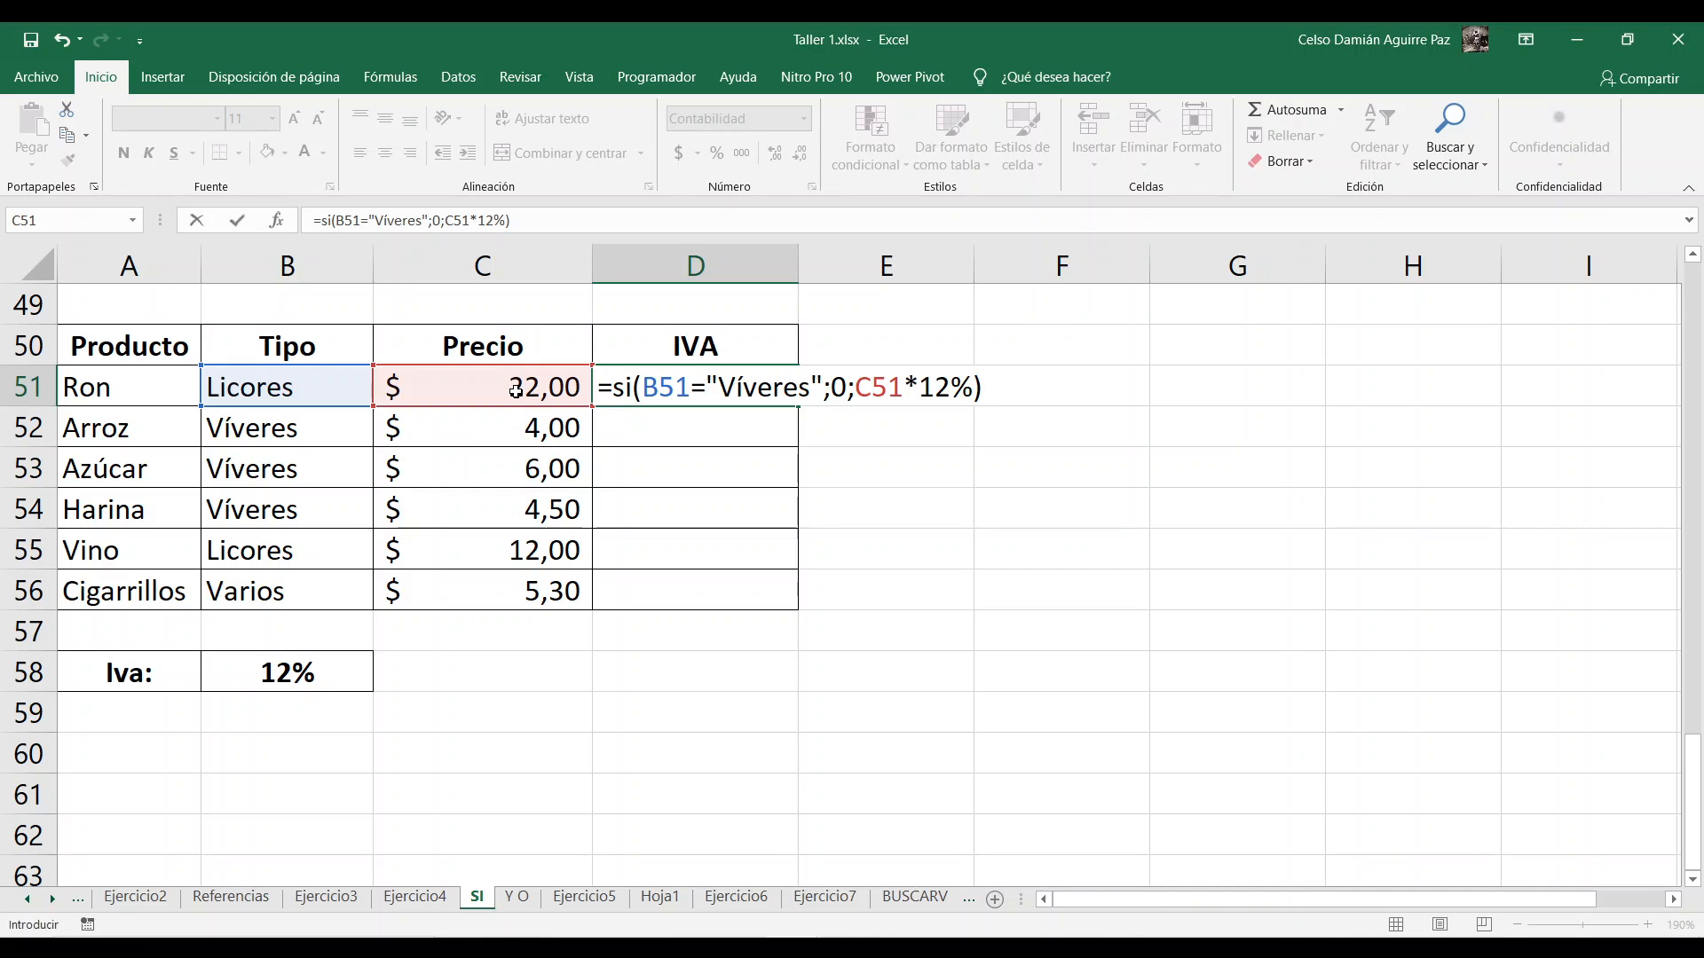
key("Return")
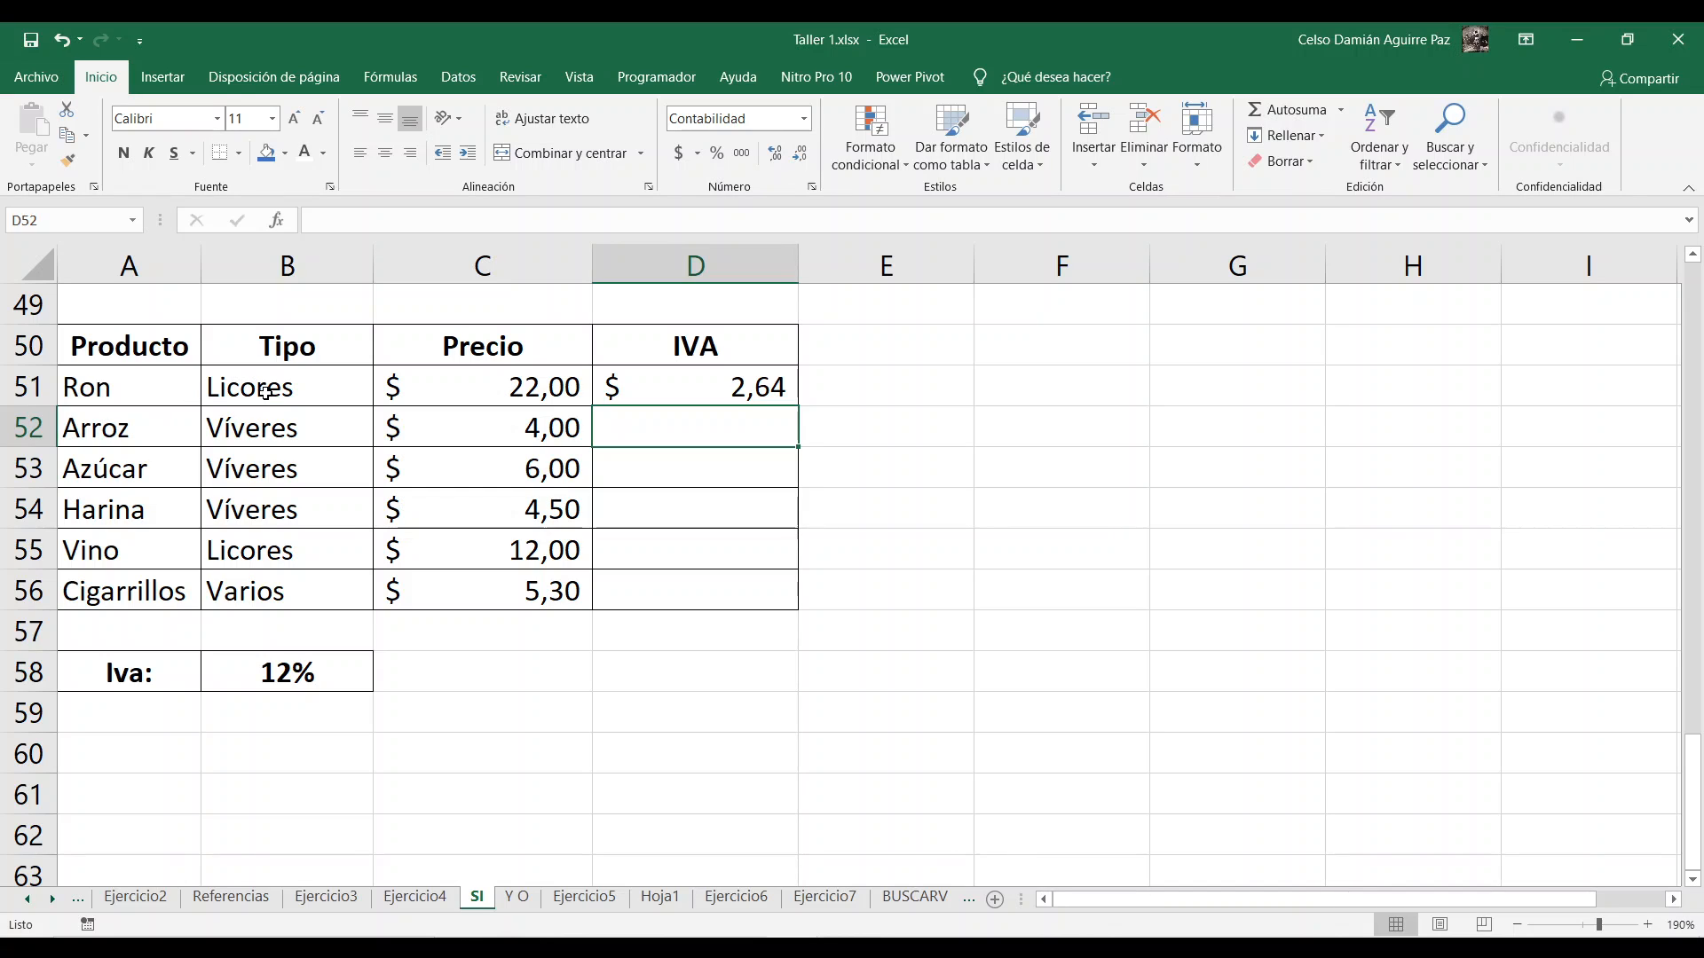
left_click(636, 393)
double_click(798, 408)
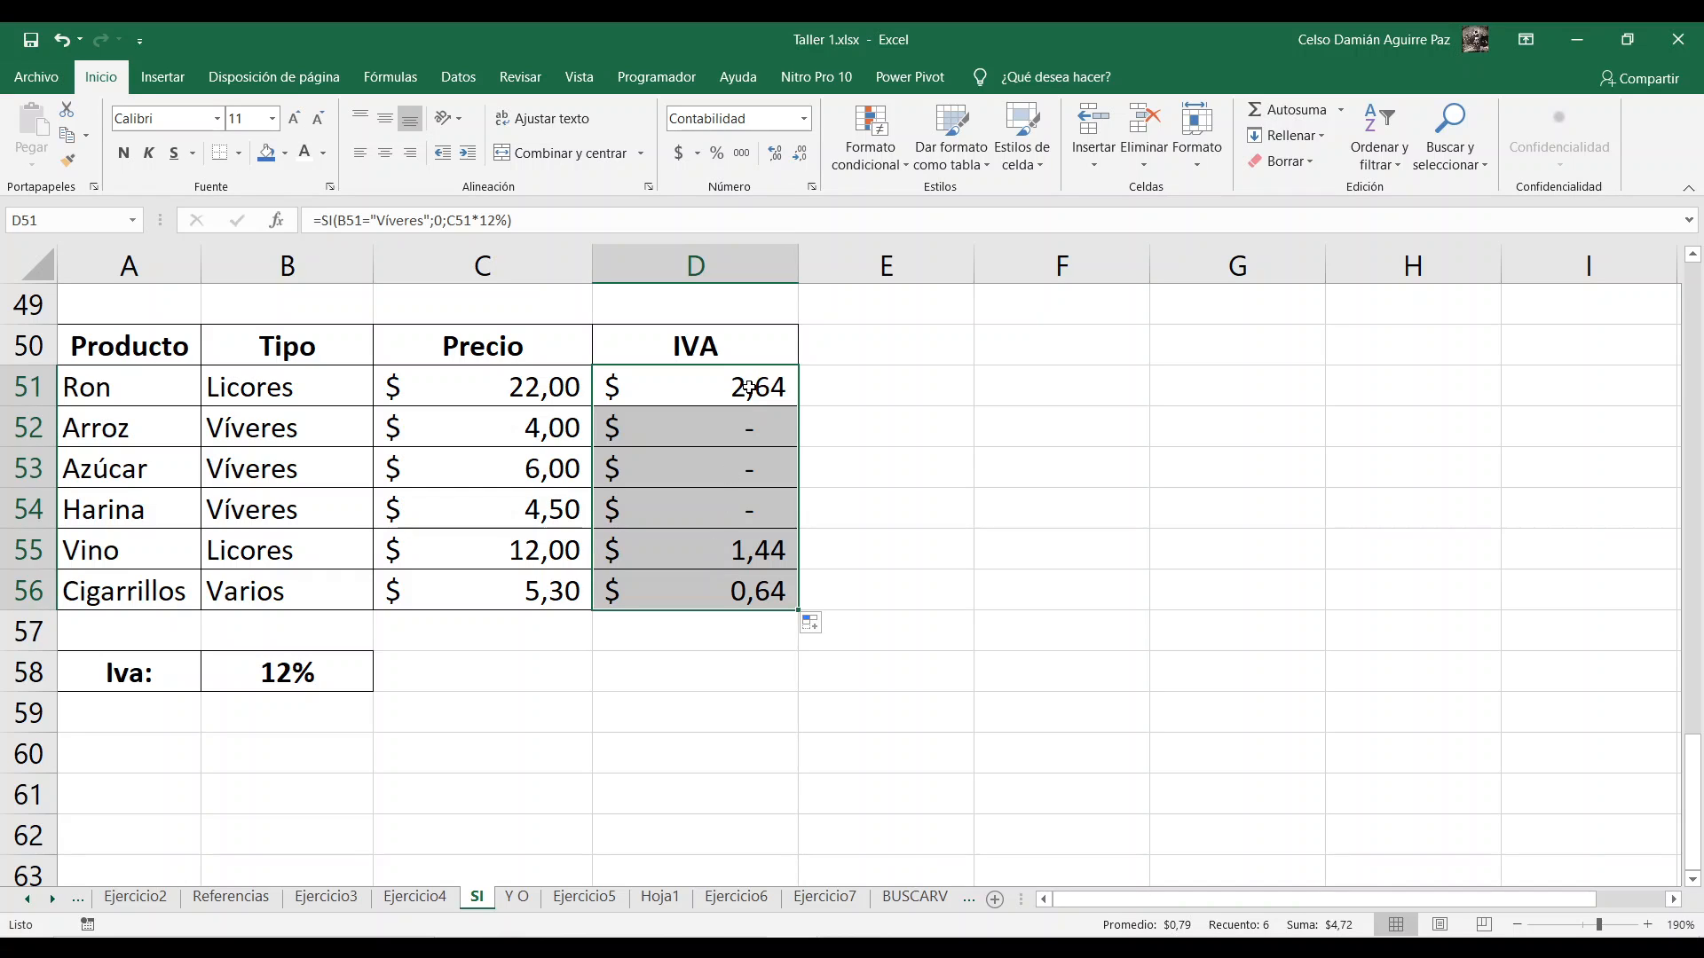
Step: Clear the IVA formulas in D52:D56, keeping the one in D51
left_click_drag(746, 387, 743, 571)
left_click_drag(749, 435, 753, 586)
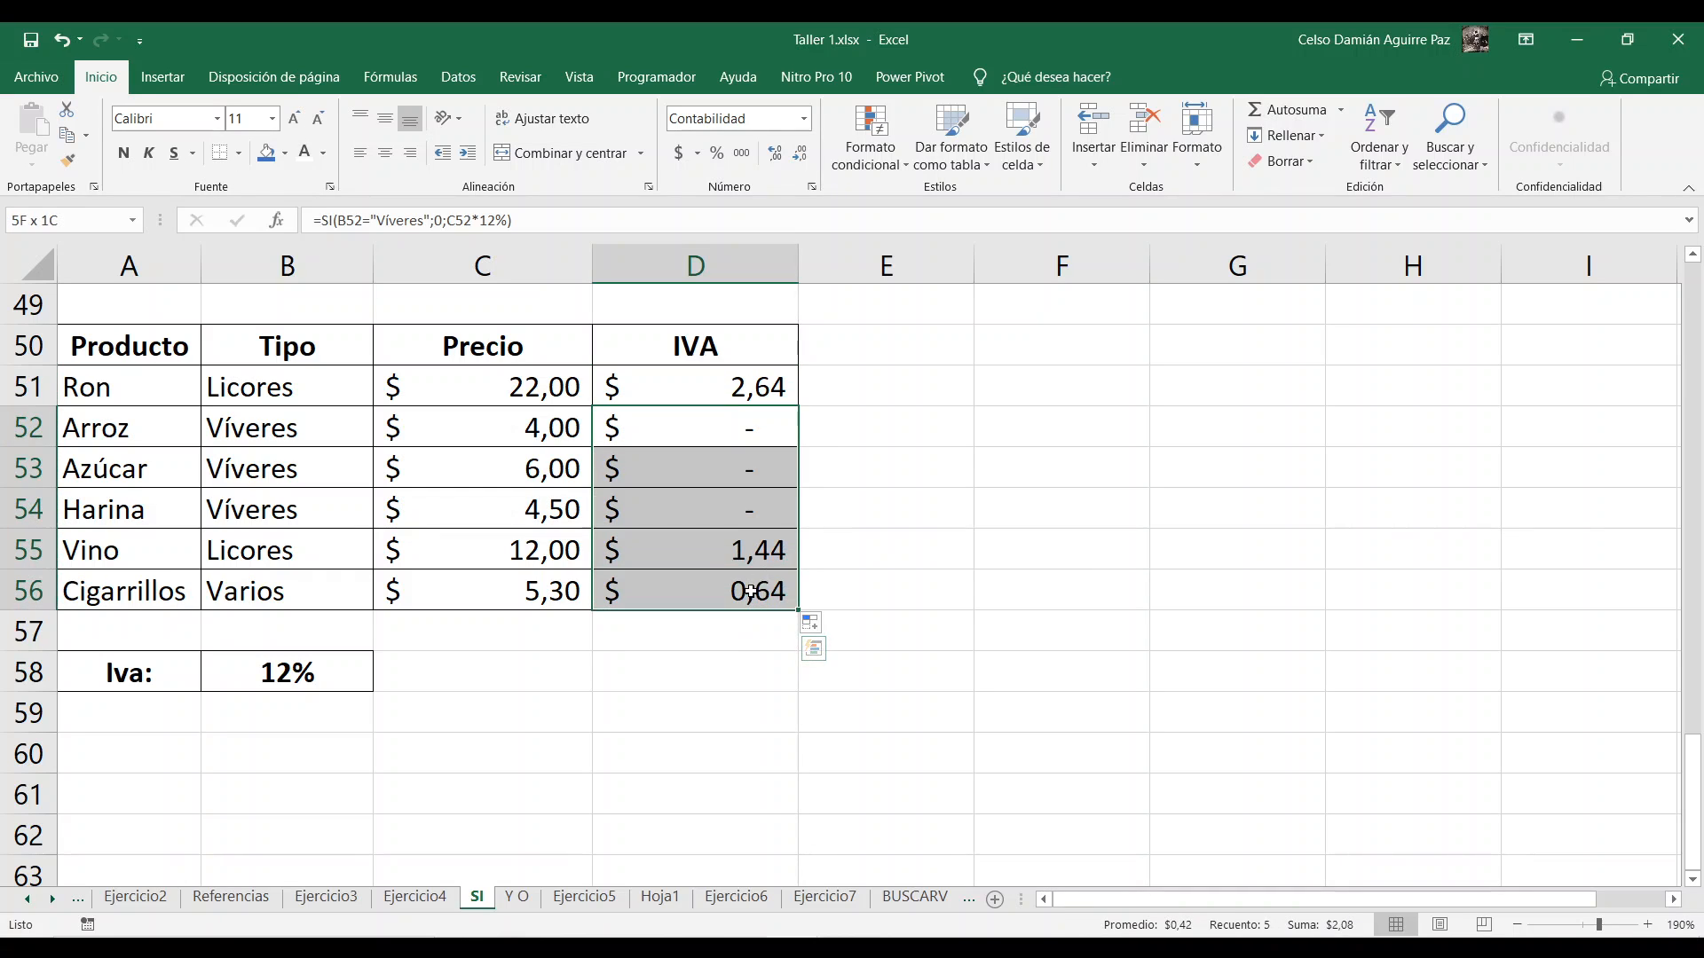
key("Delete")
Step: Replace the 12% in D51's SI formula with an absolute reference to the Iva rate cell, $B$58
left_click(764, 395)
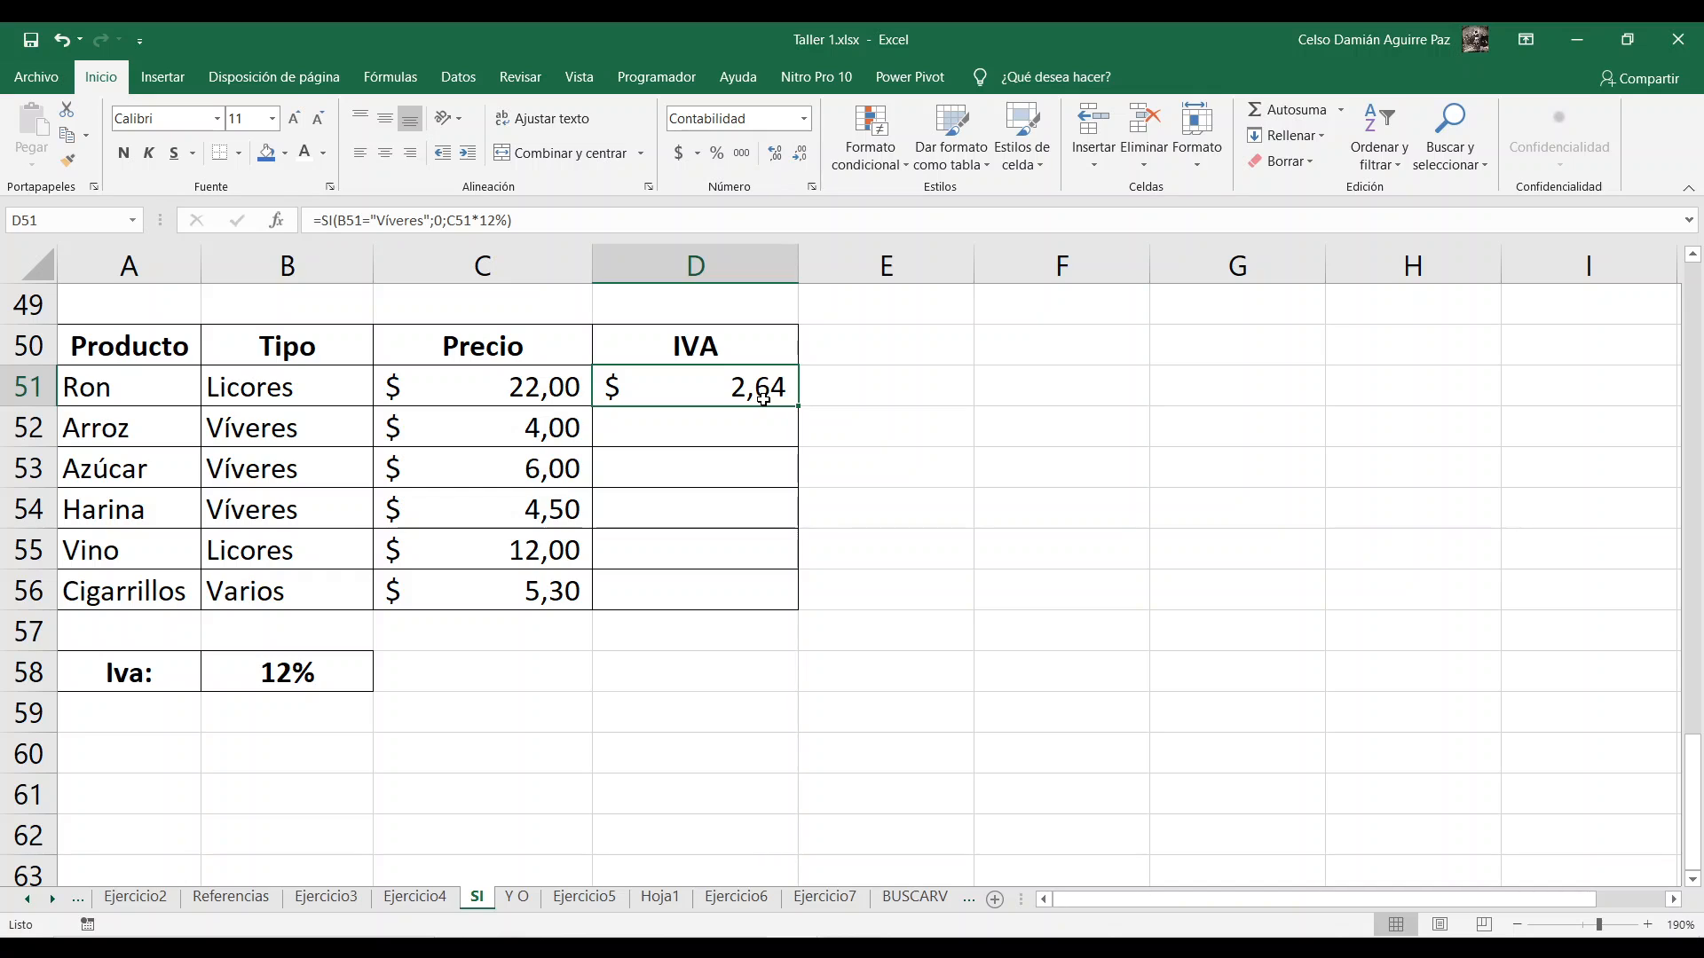
double_click(764, 393)
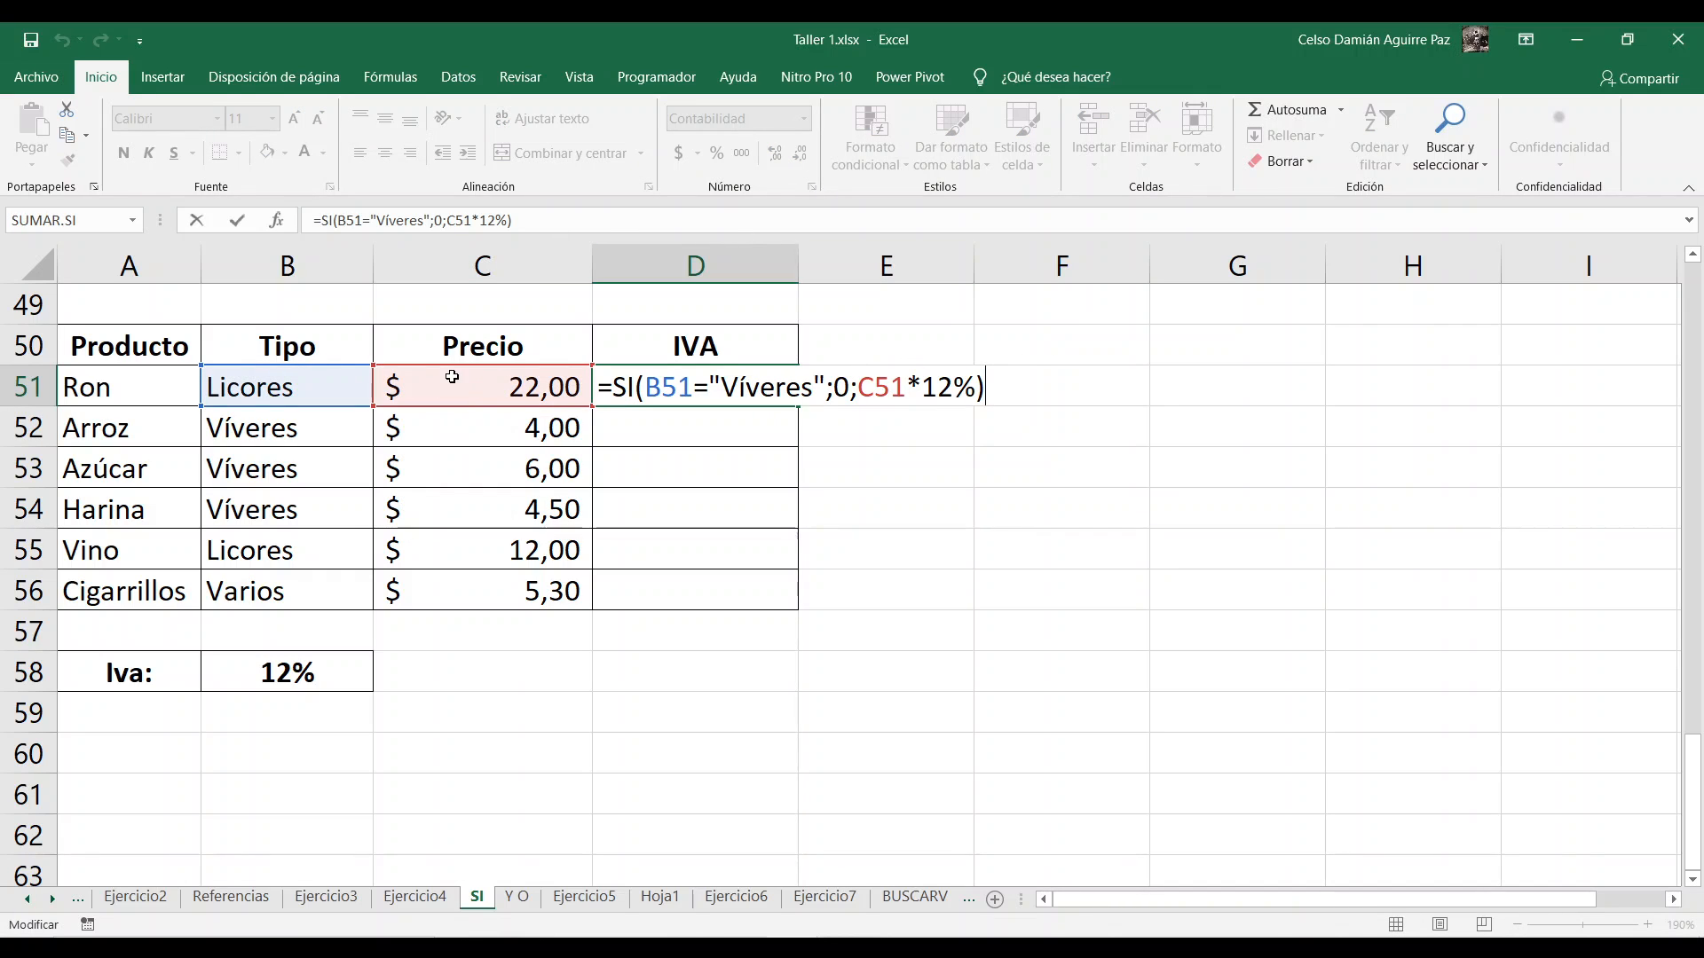
left_click_drag(921, 388, 976, 387)
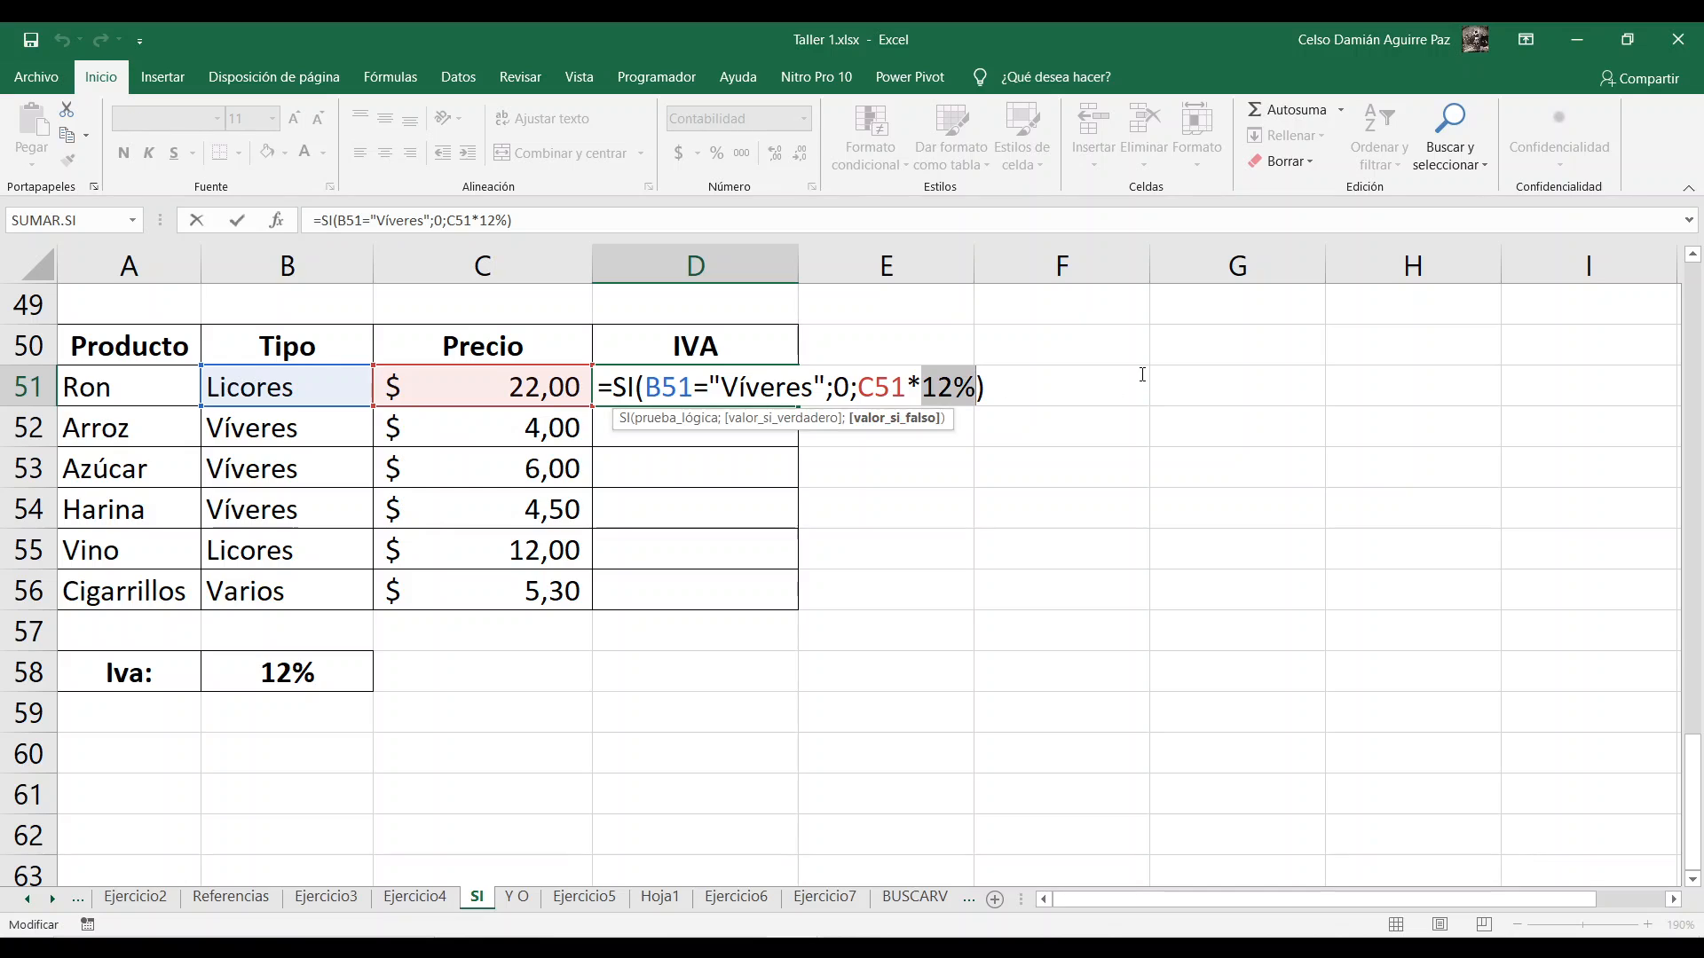
left_click(991, 388)
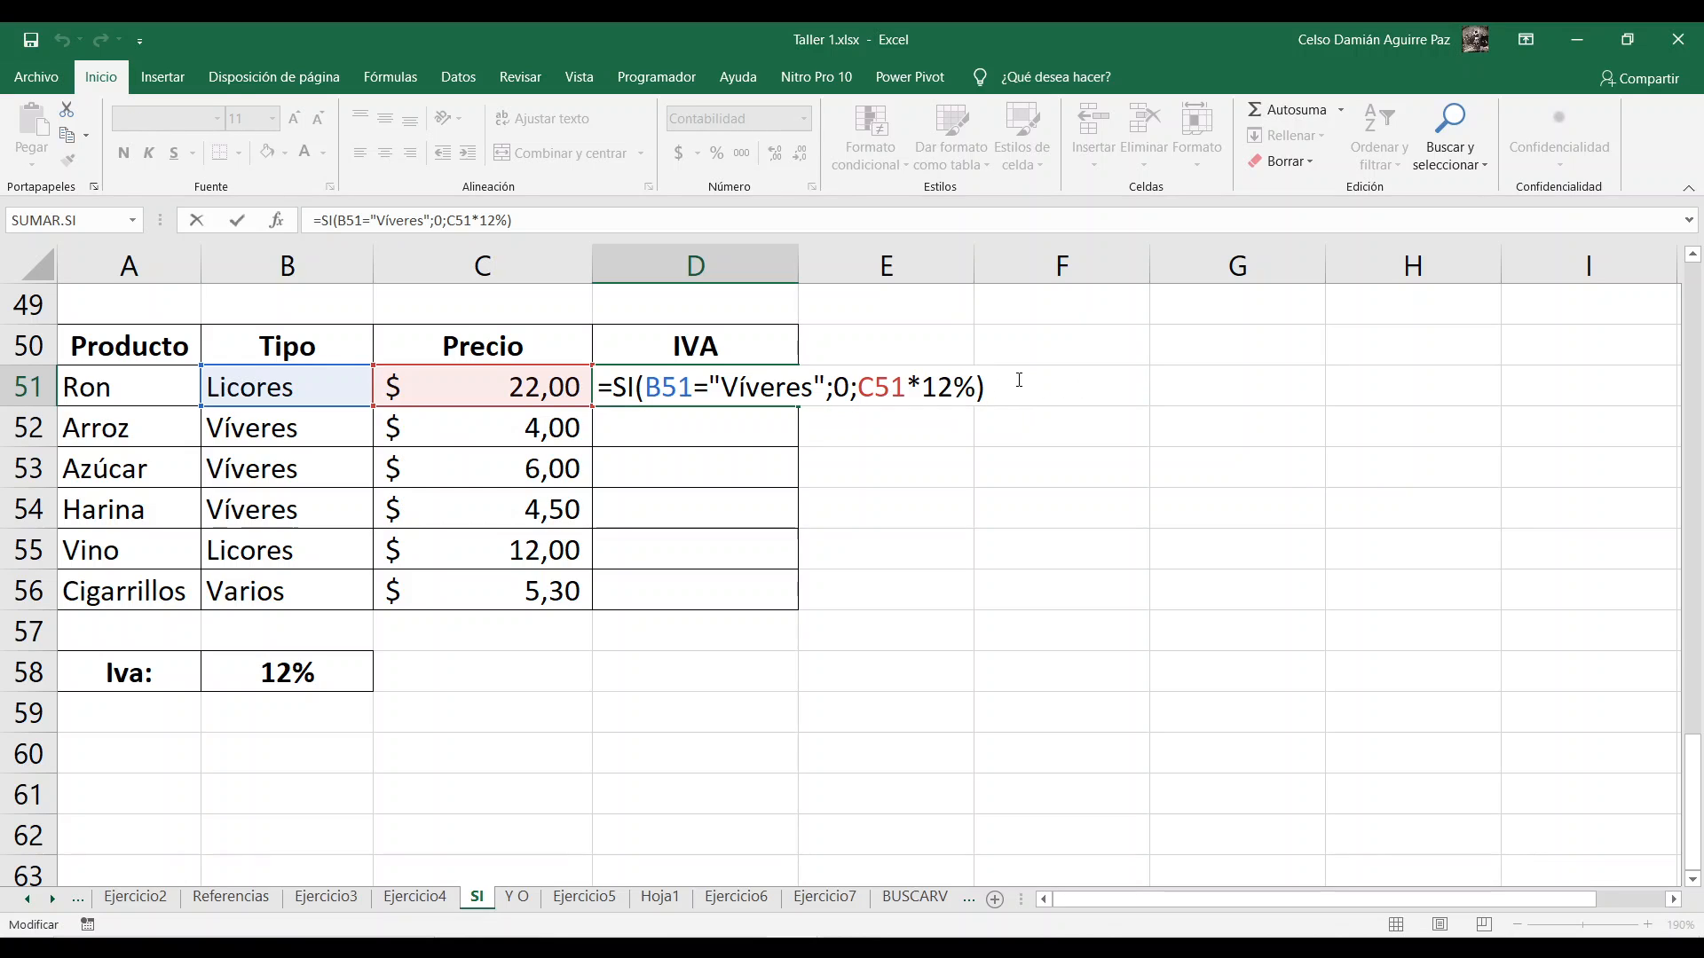
key("BackSpace")
key("BackSpace")
key("BackSpace")
key("BackSpace")
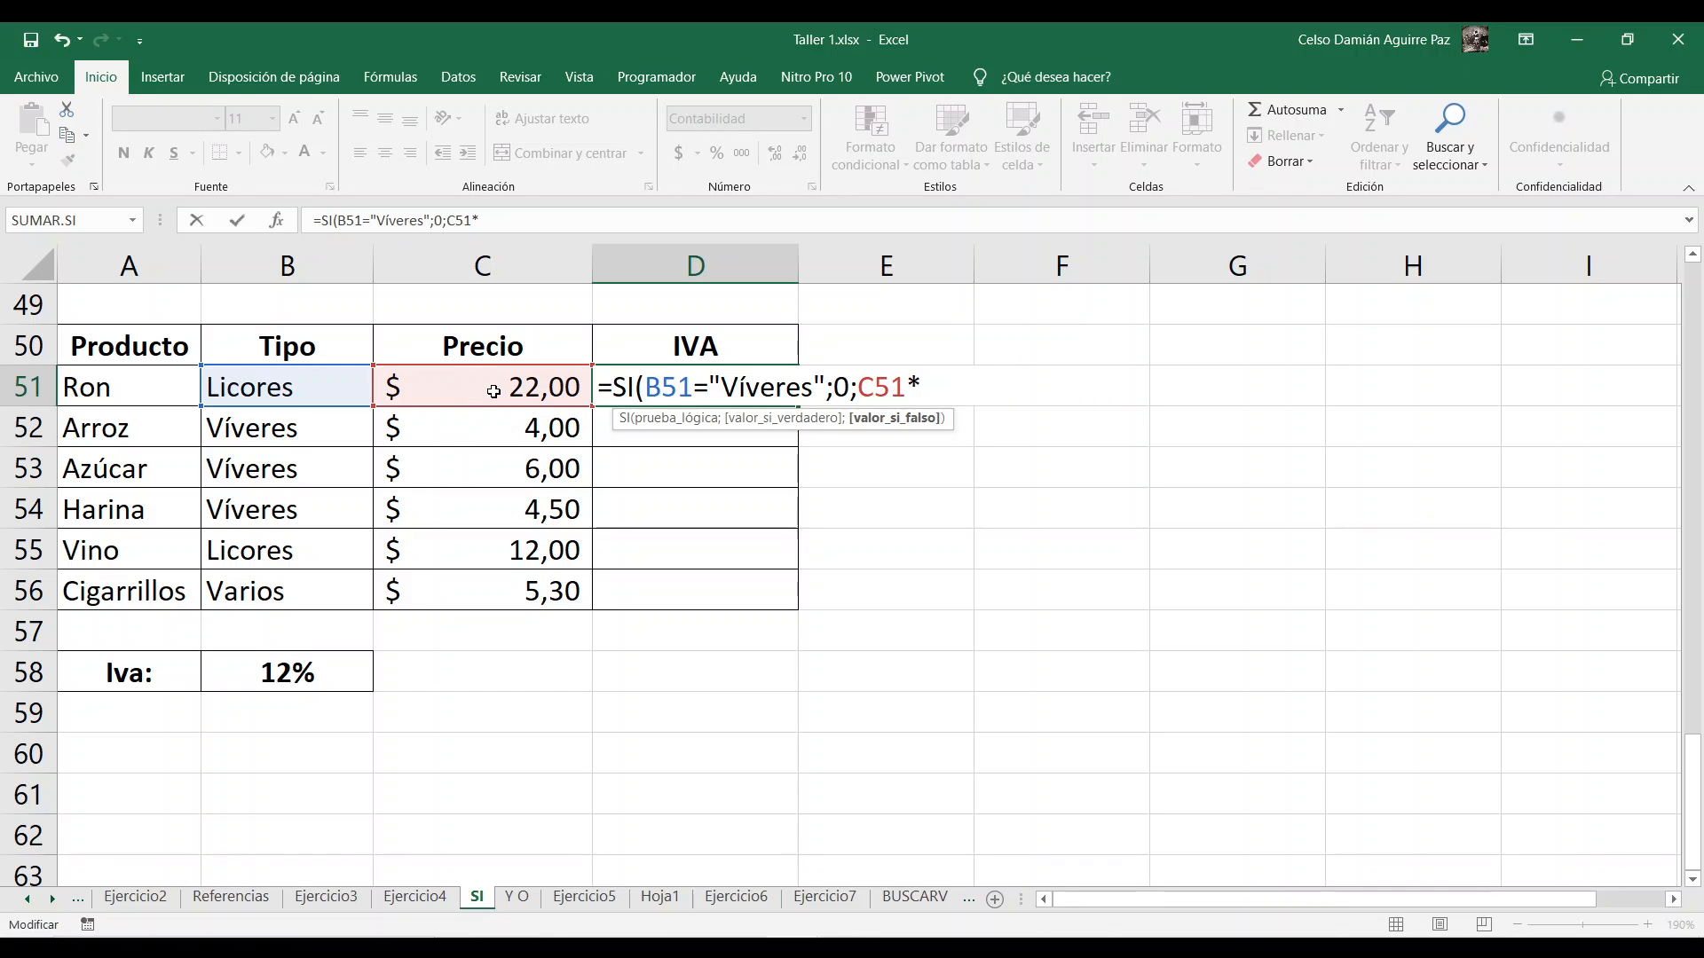
left_click(267, 666)
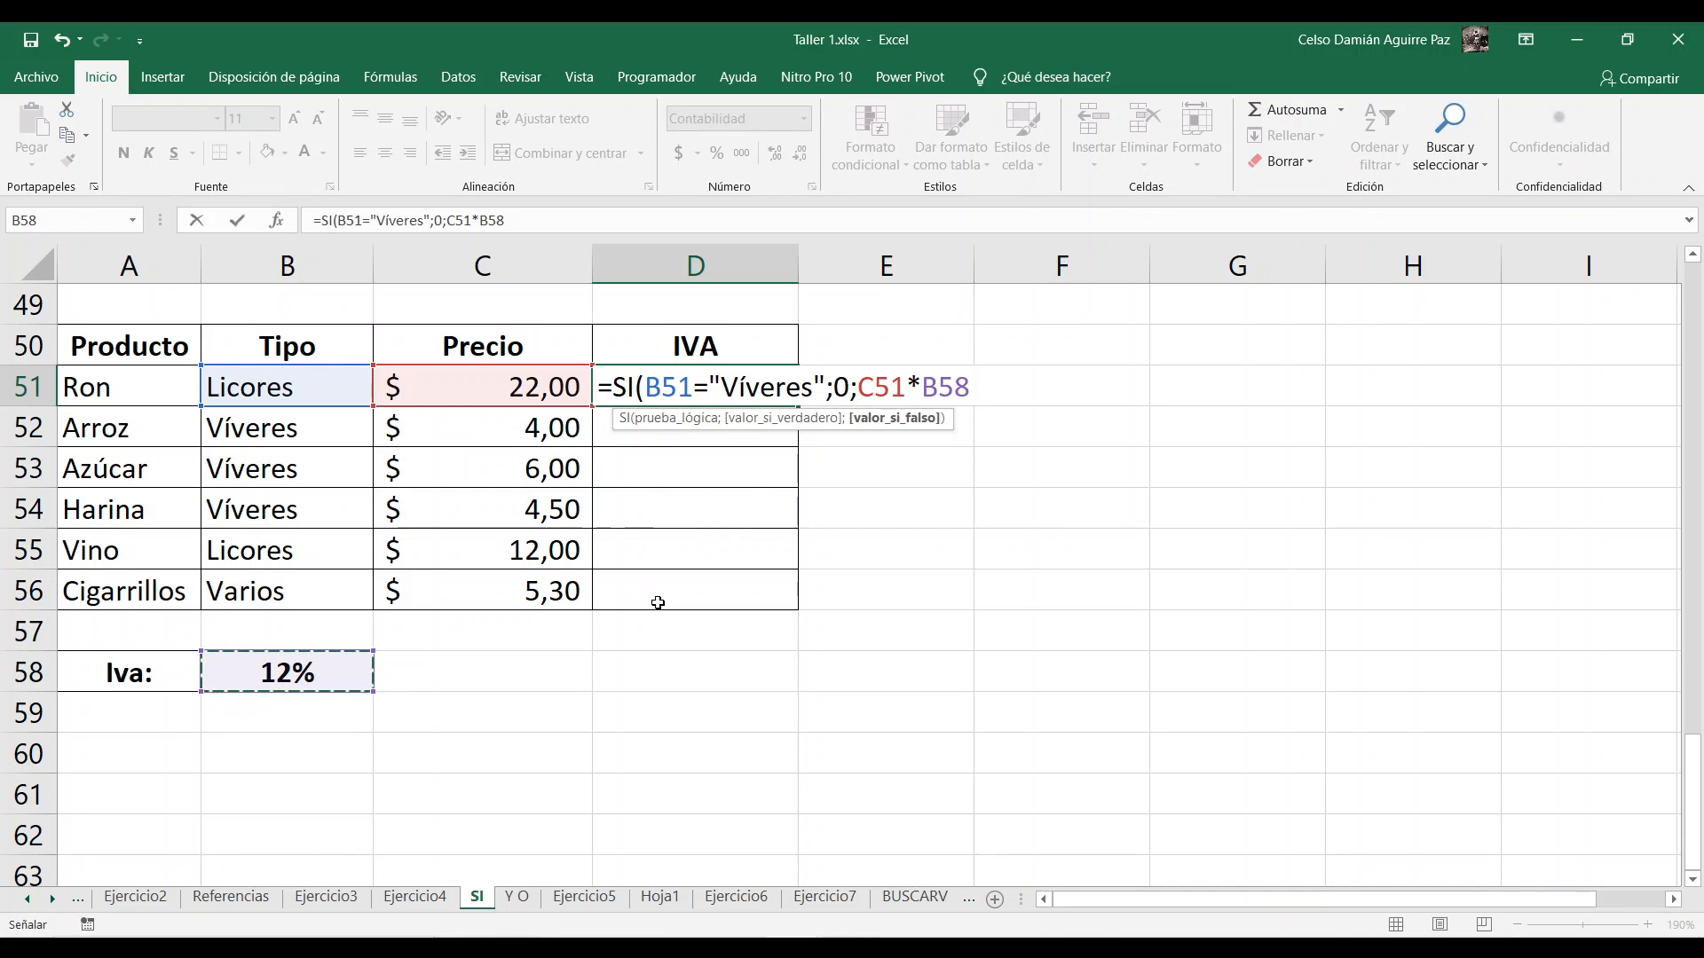
double_click(929, 387)
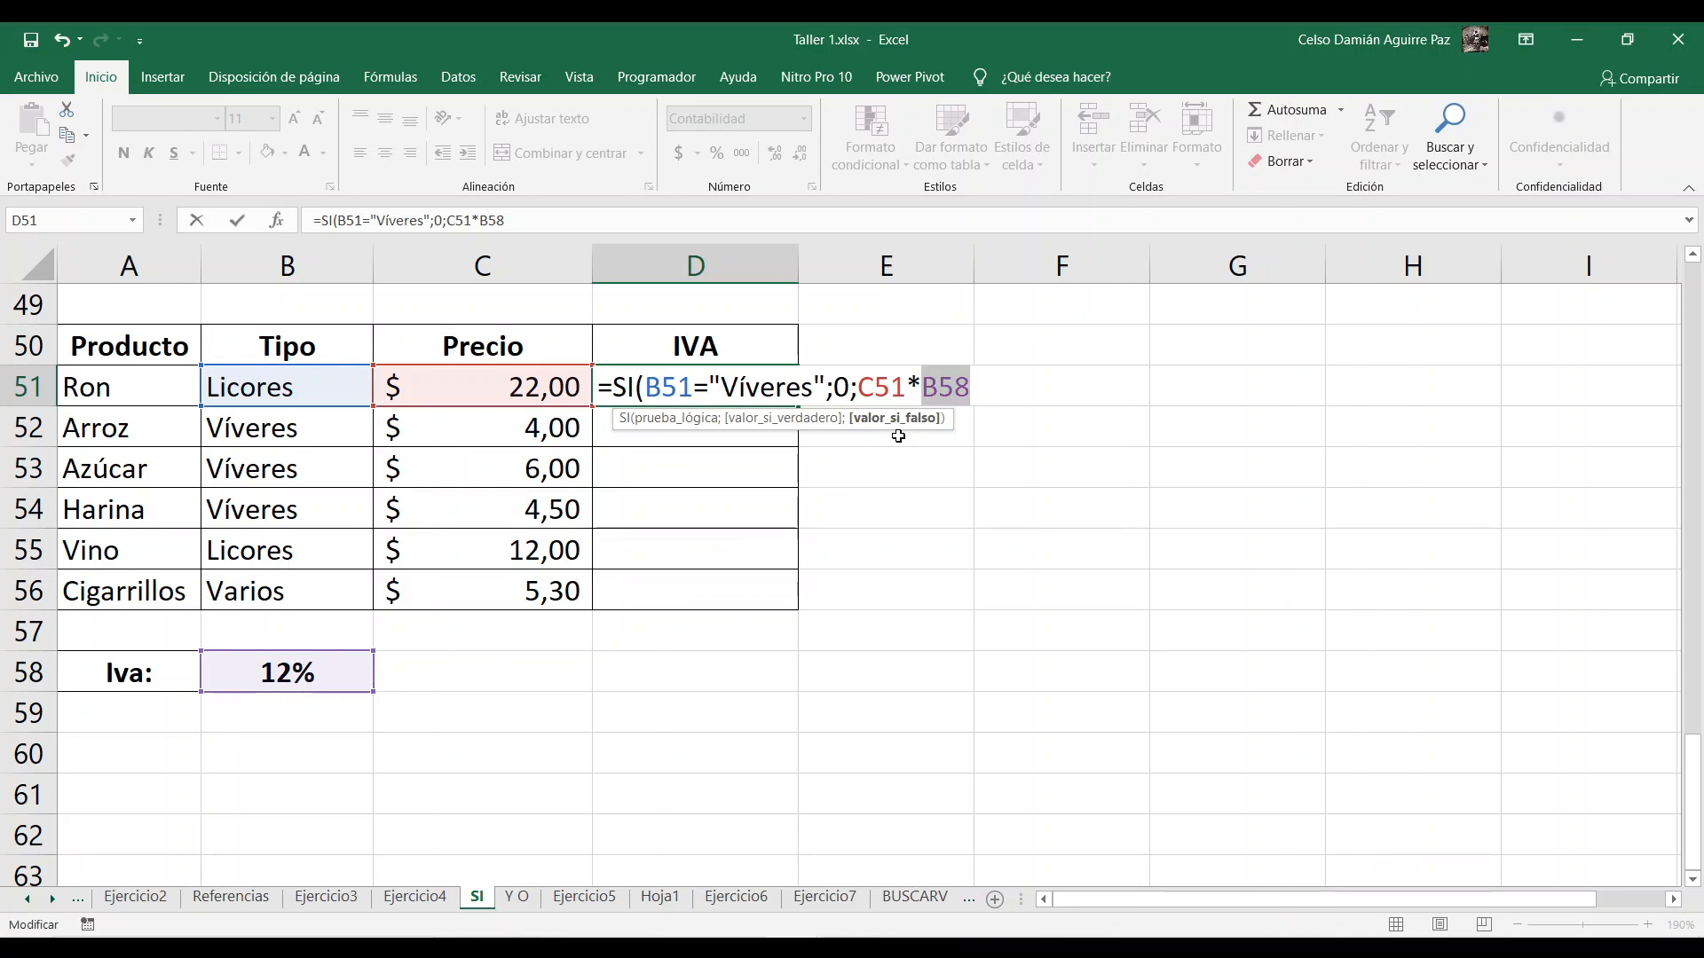
left_click_drag(940, 391, 924, 391)
key("F4")
Step: Finish D51's formula as =SI(B51="Víveres";0;C51*$B$58) and fill it down to D56
left_click(960, 390)
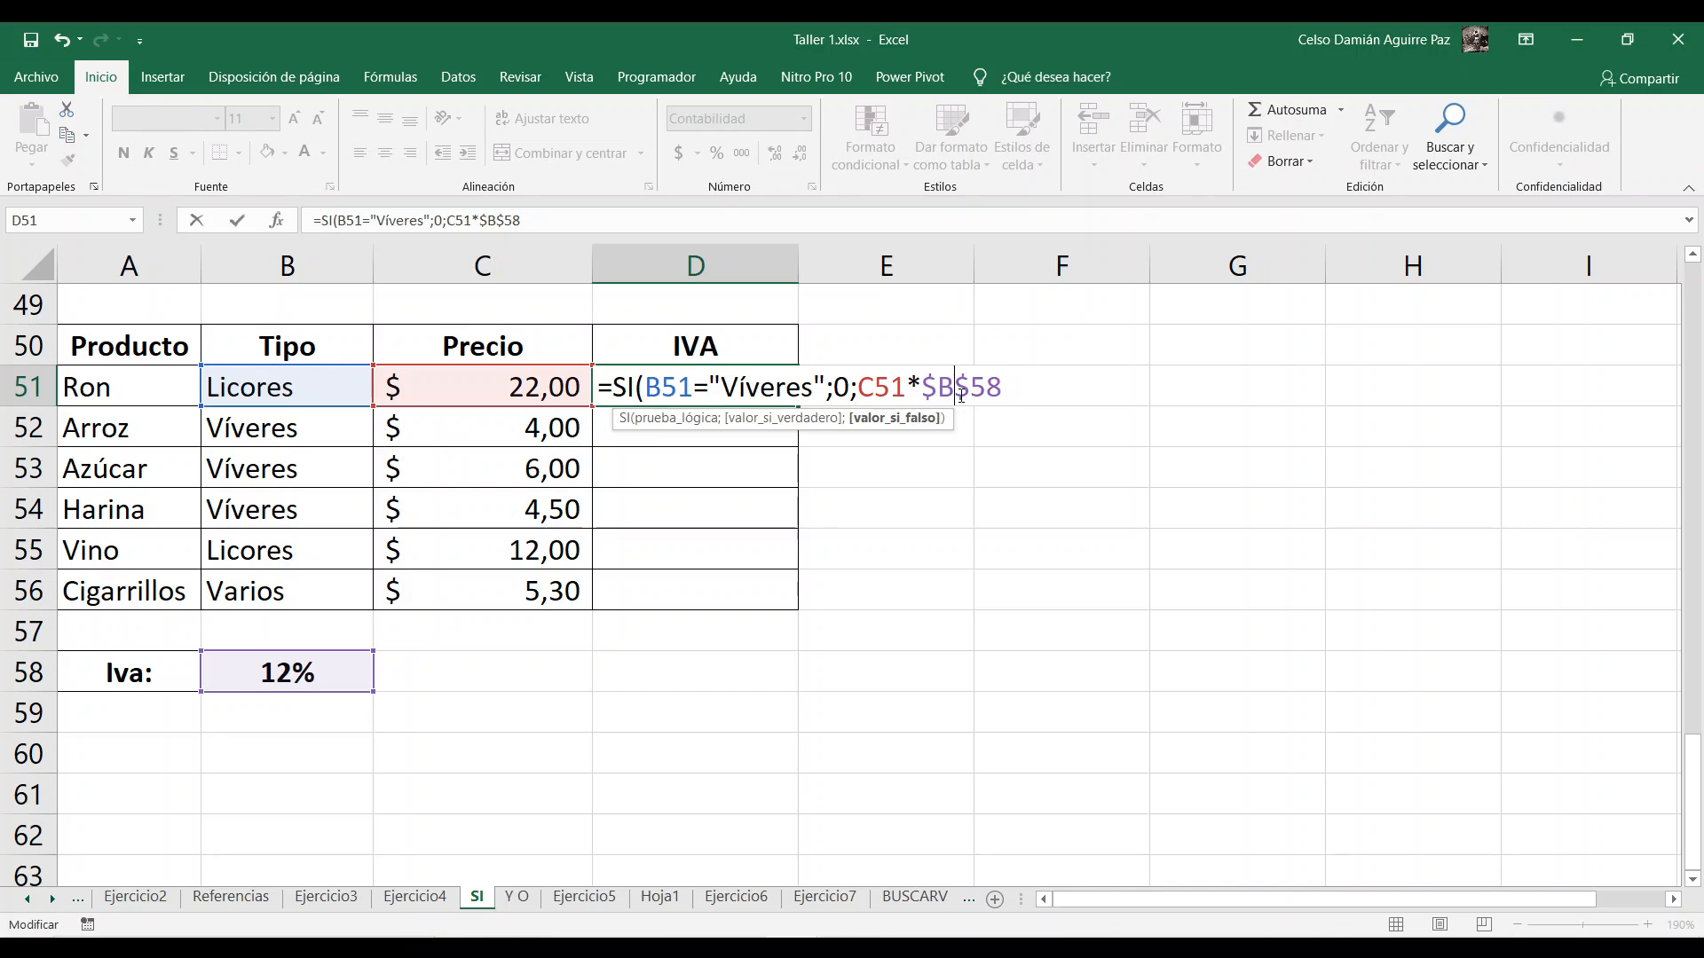
left_click_drag(937, 390, 969, 391)
left_click_drag(931, 388, 1002, 385)
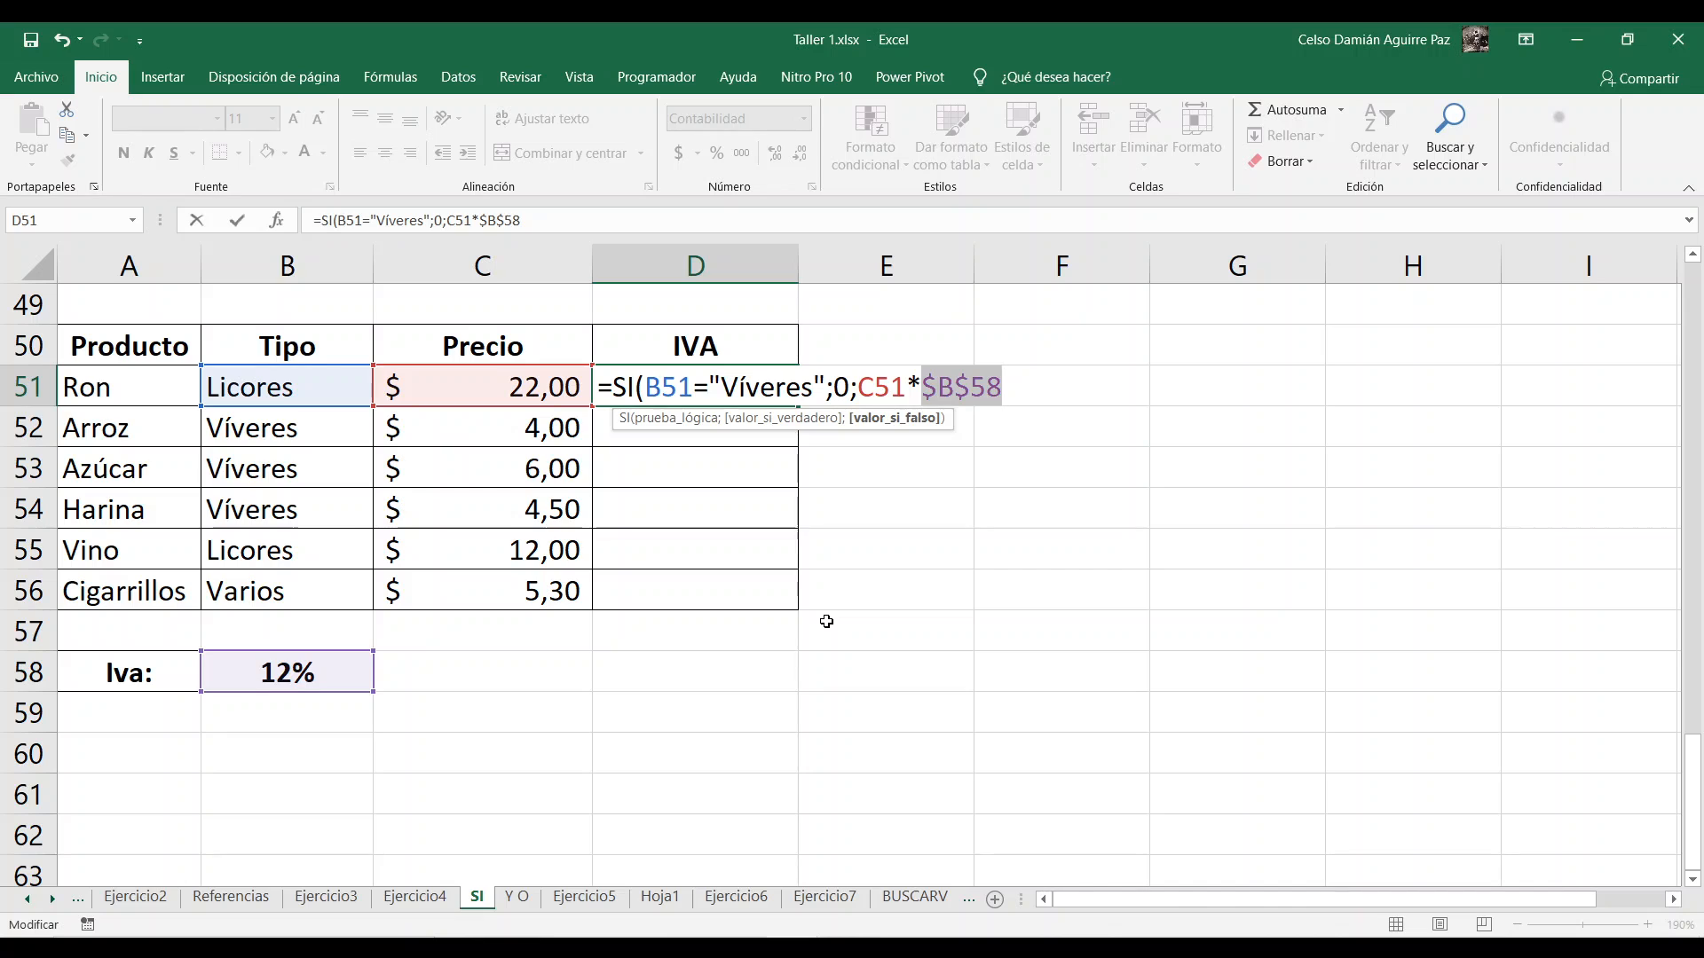
left_click_drag(645, 386, 688, 394)
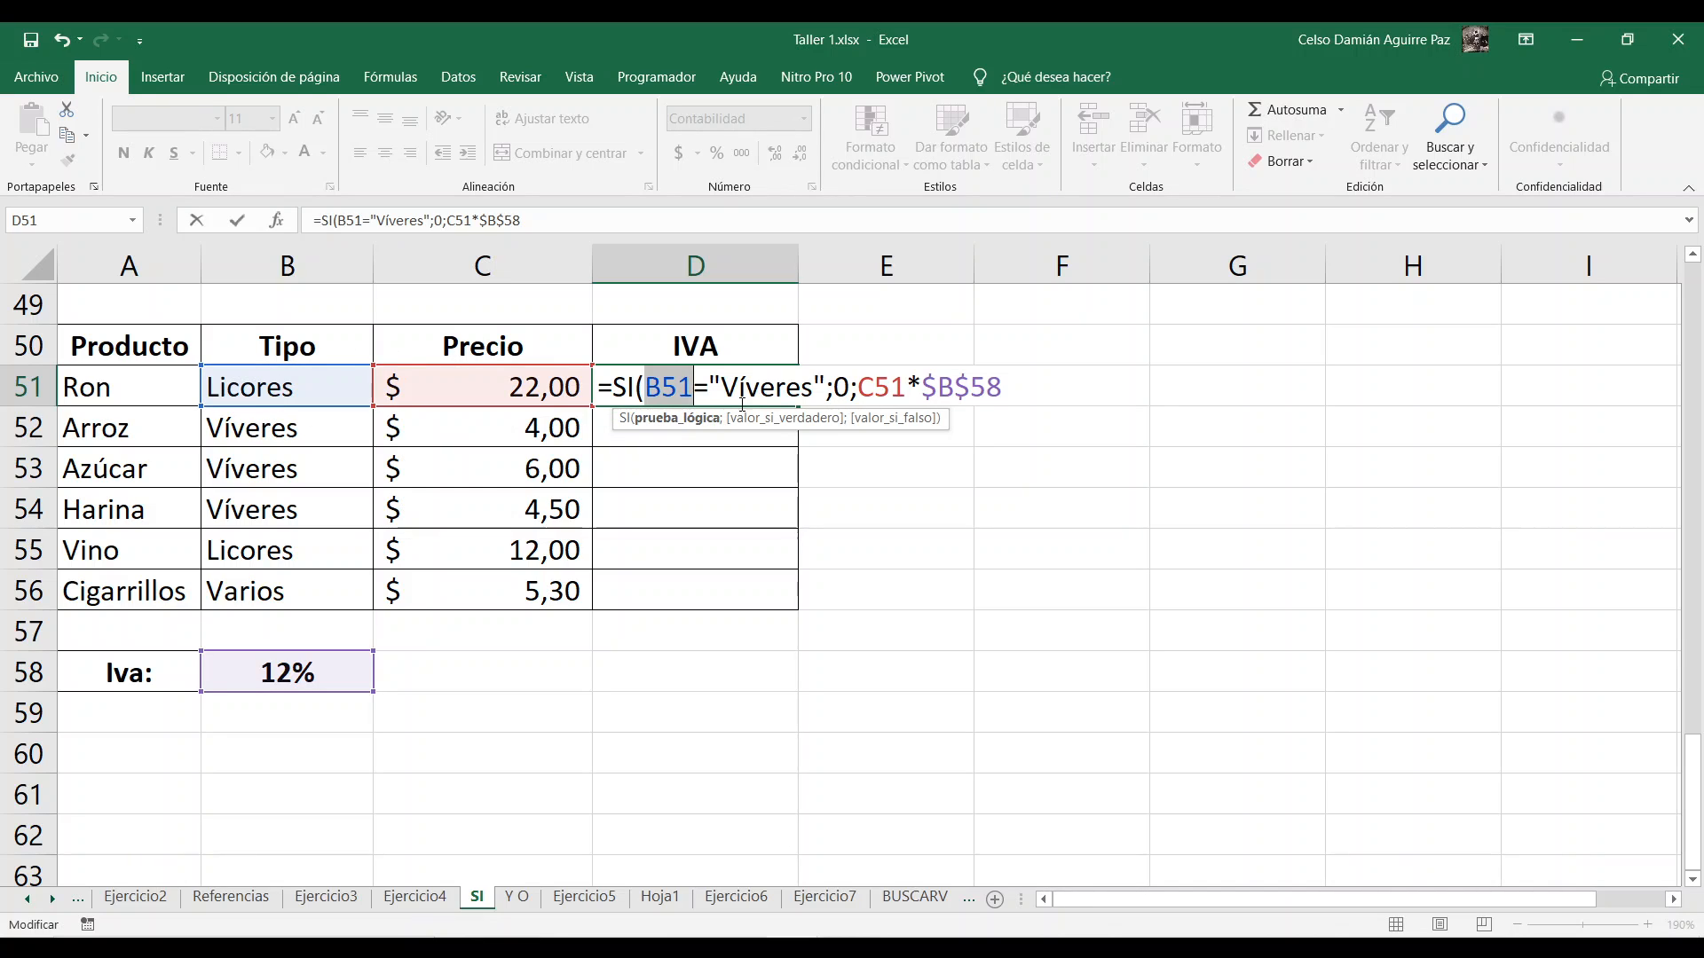
left_click(655, 387)
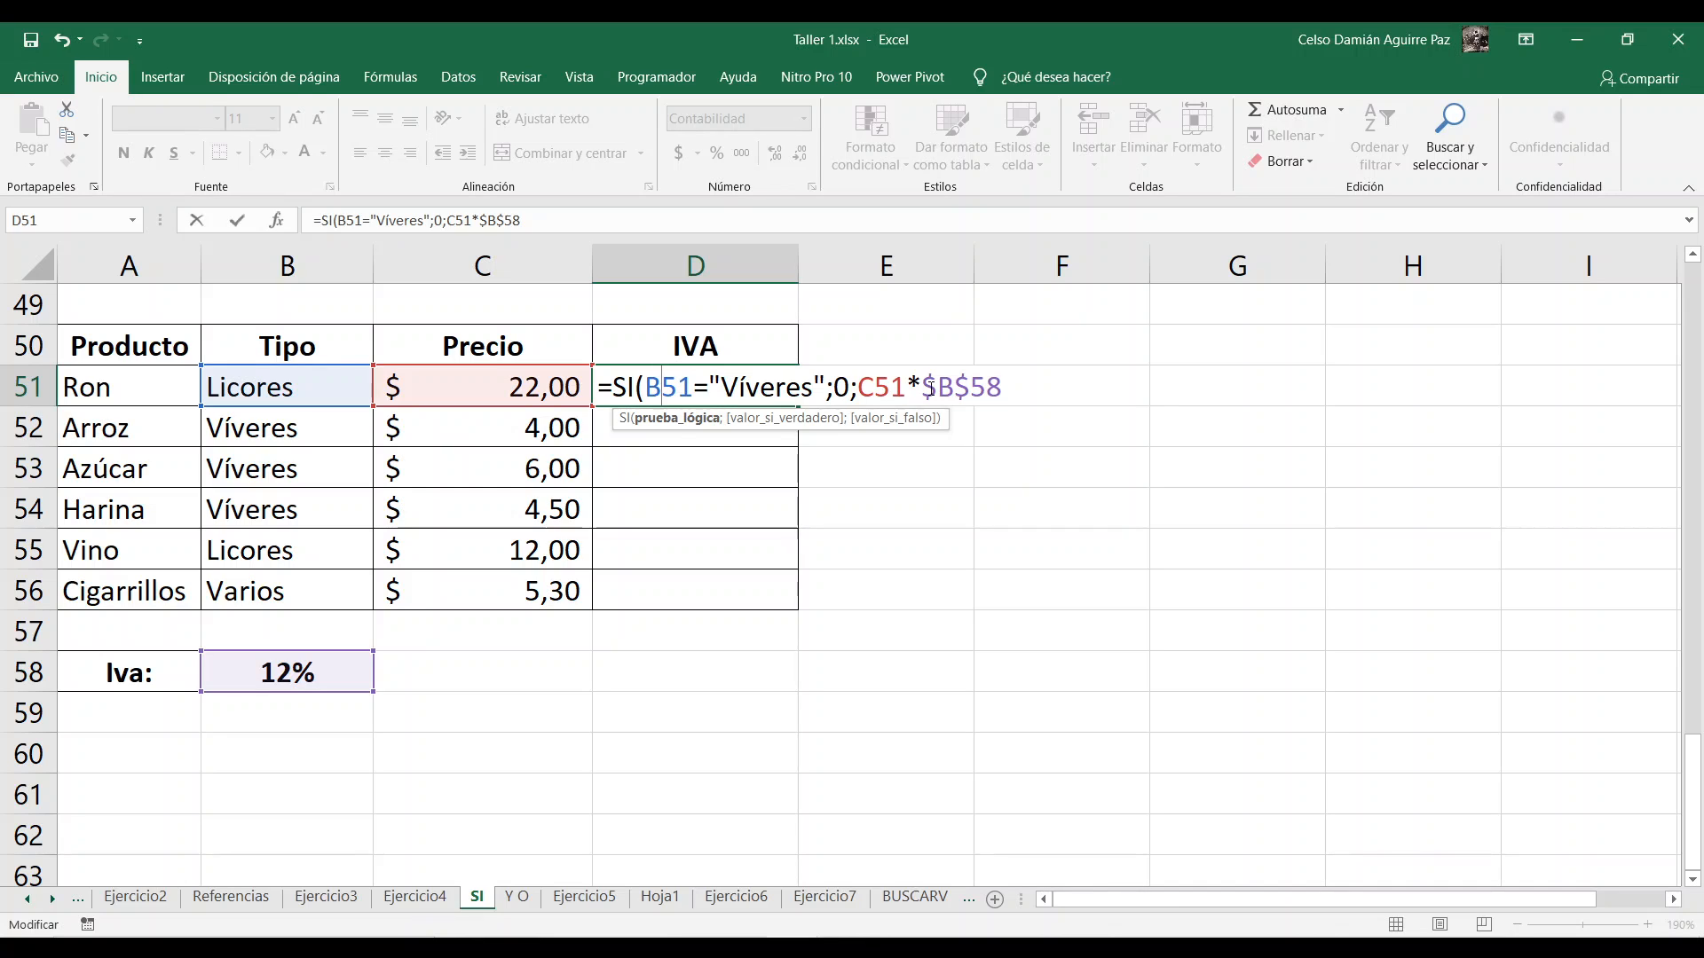
left_click_drag(923, 387, 1002, 388)
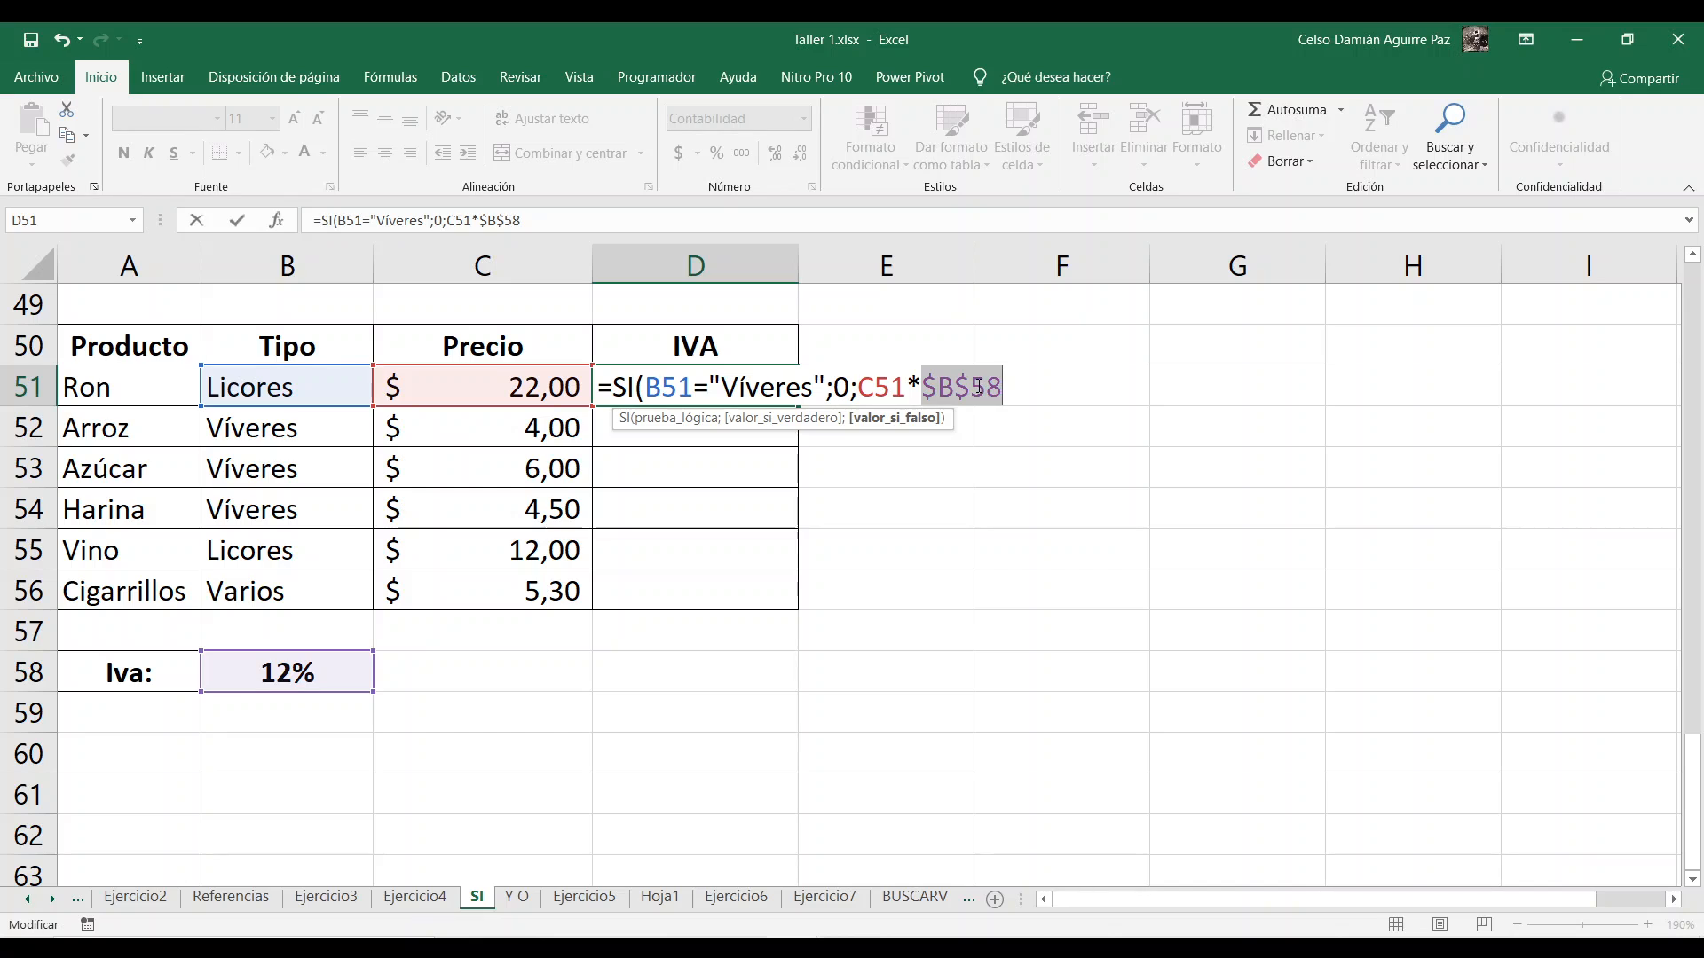
left_click(1022, 387)
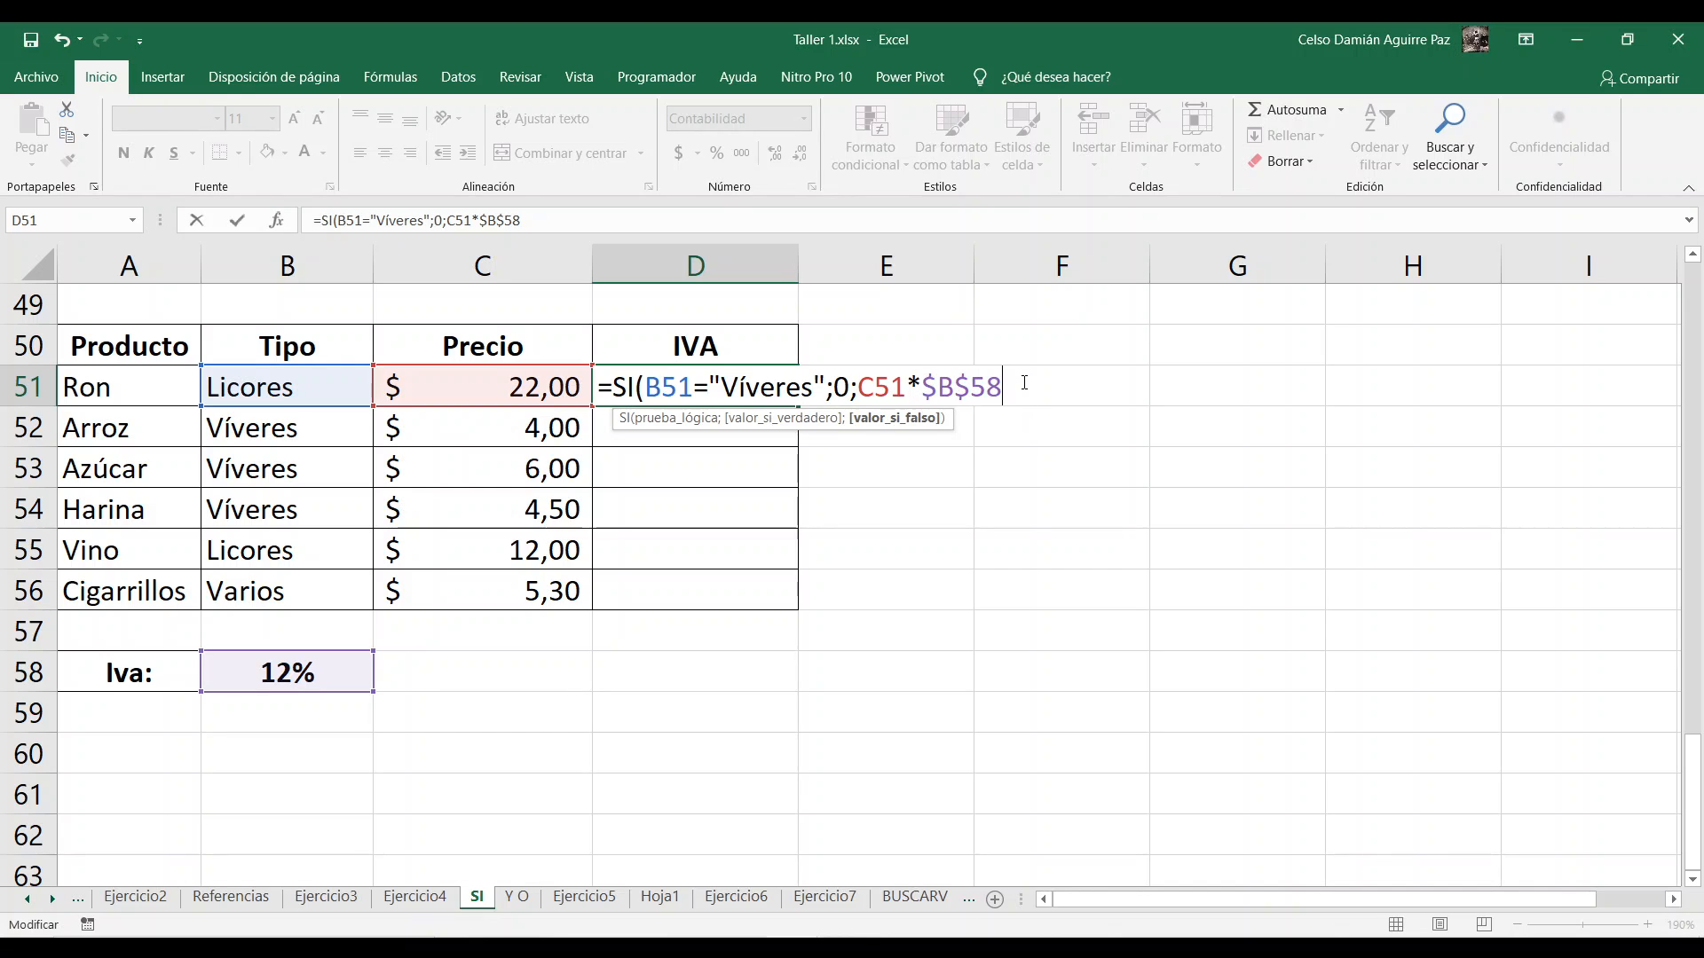
type(")")
key("Return")
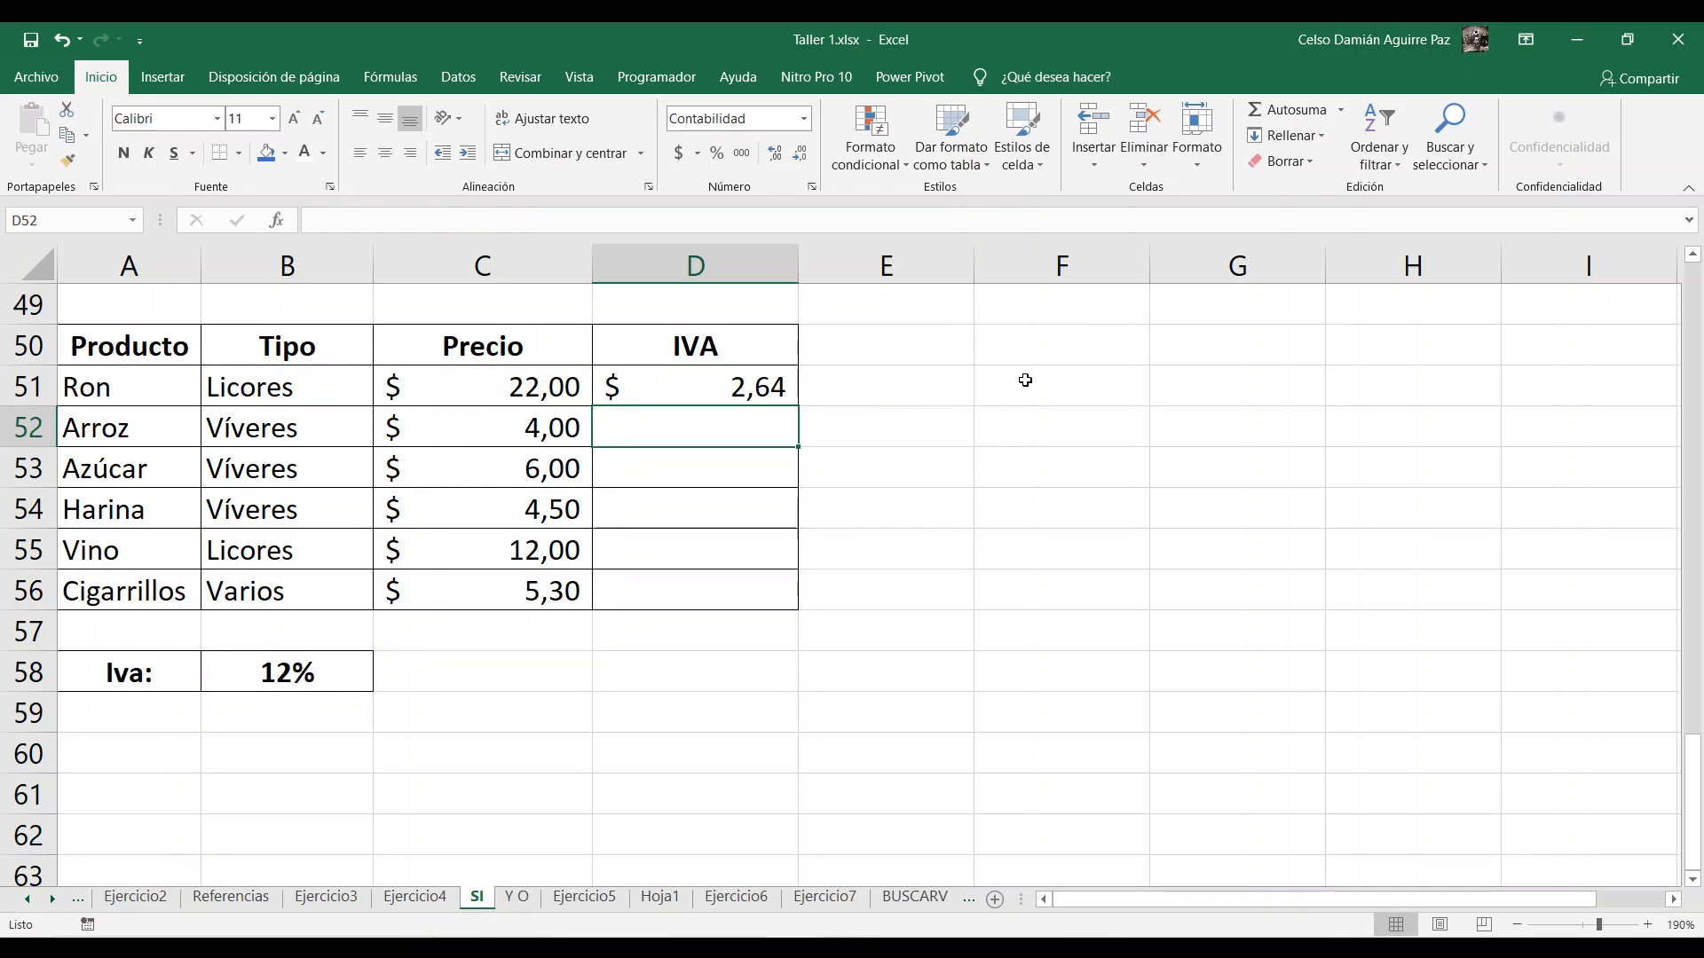
left_click(712, 377)
double_click(796, 405)
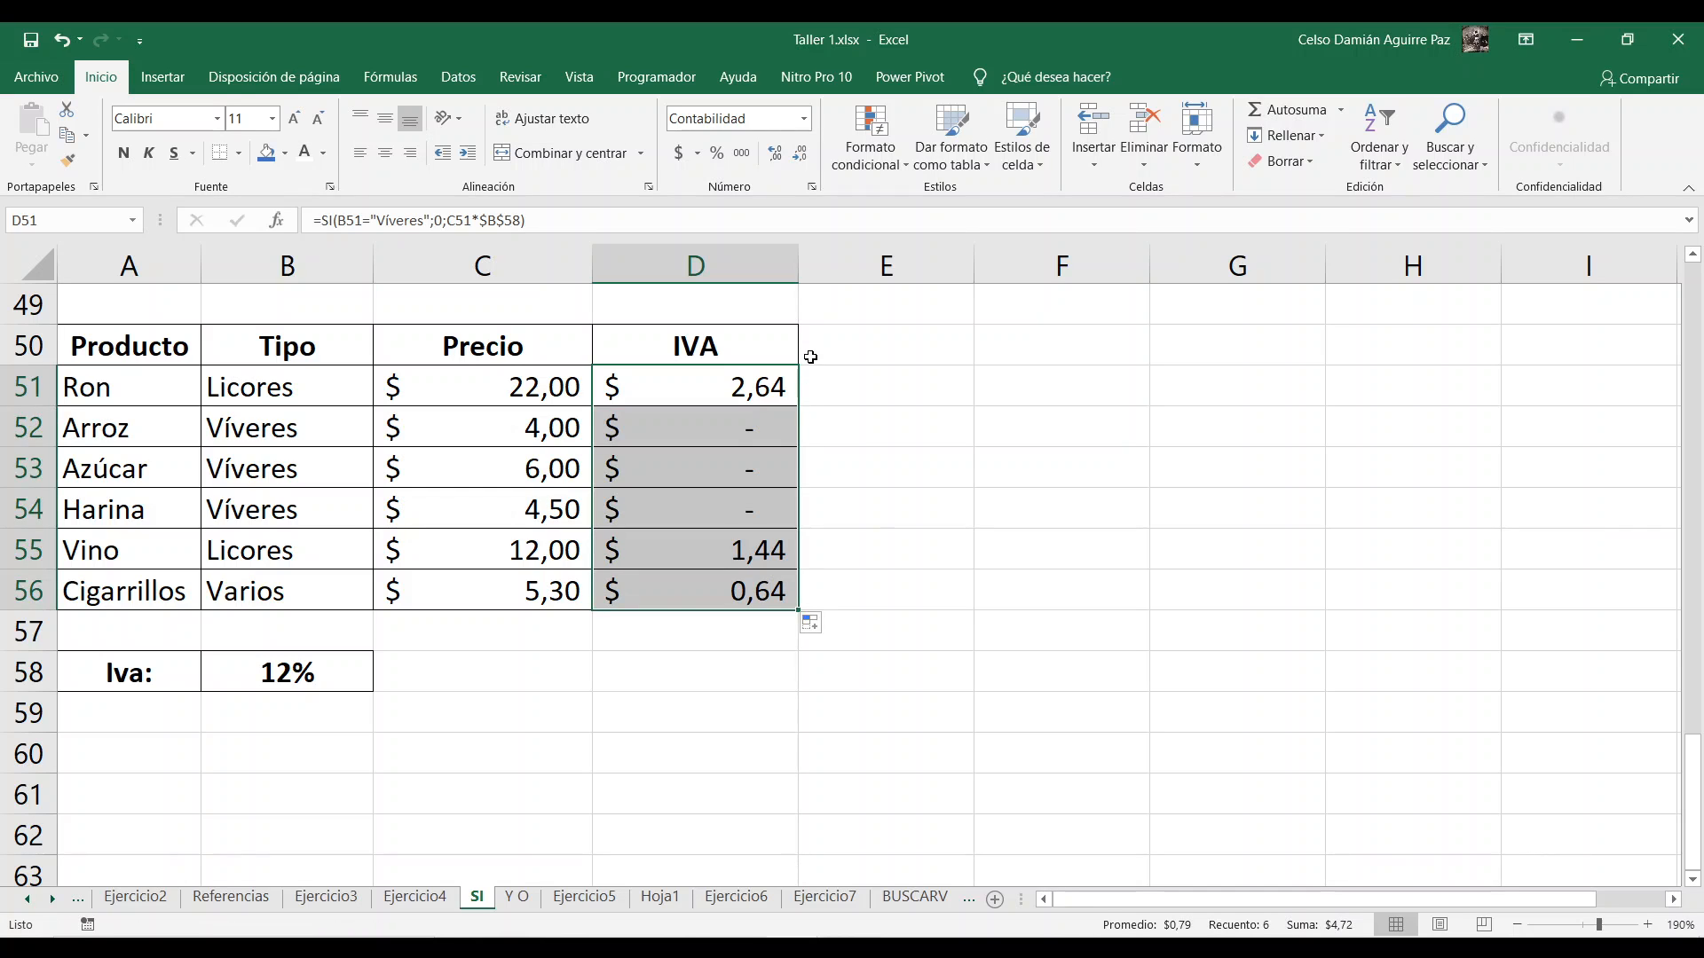
Step: Change the Iva rate in B58 to 13%
left_click(269, 689)
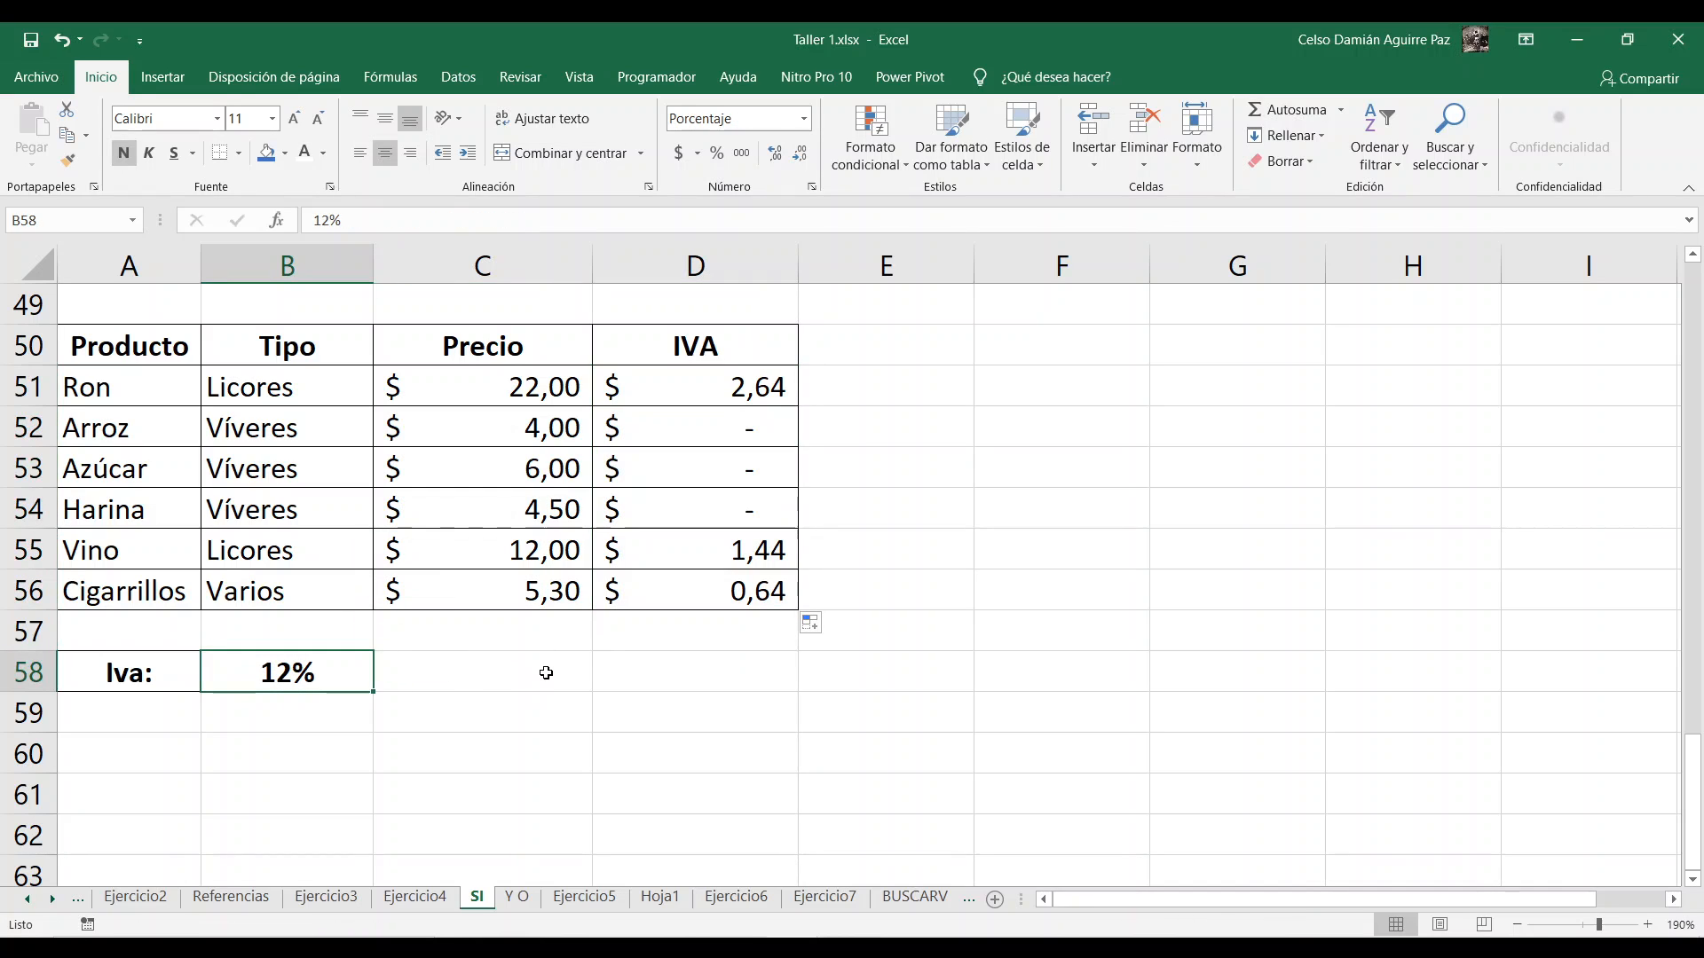
type("13")
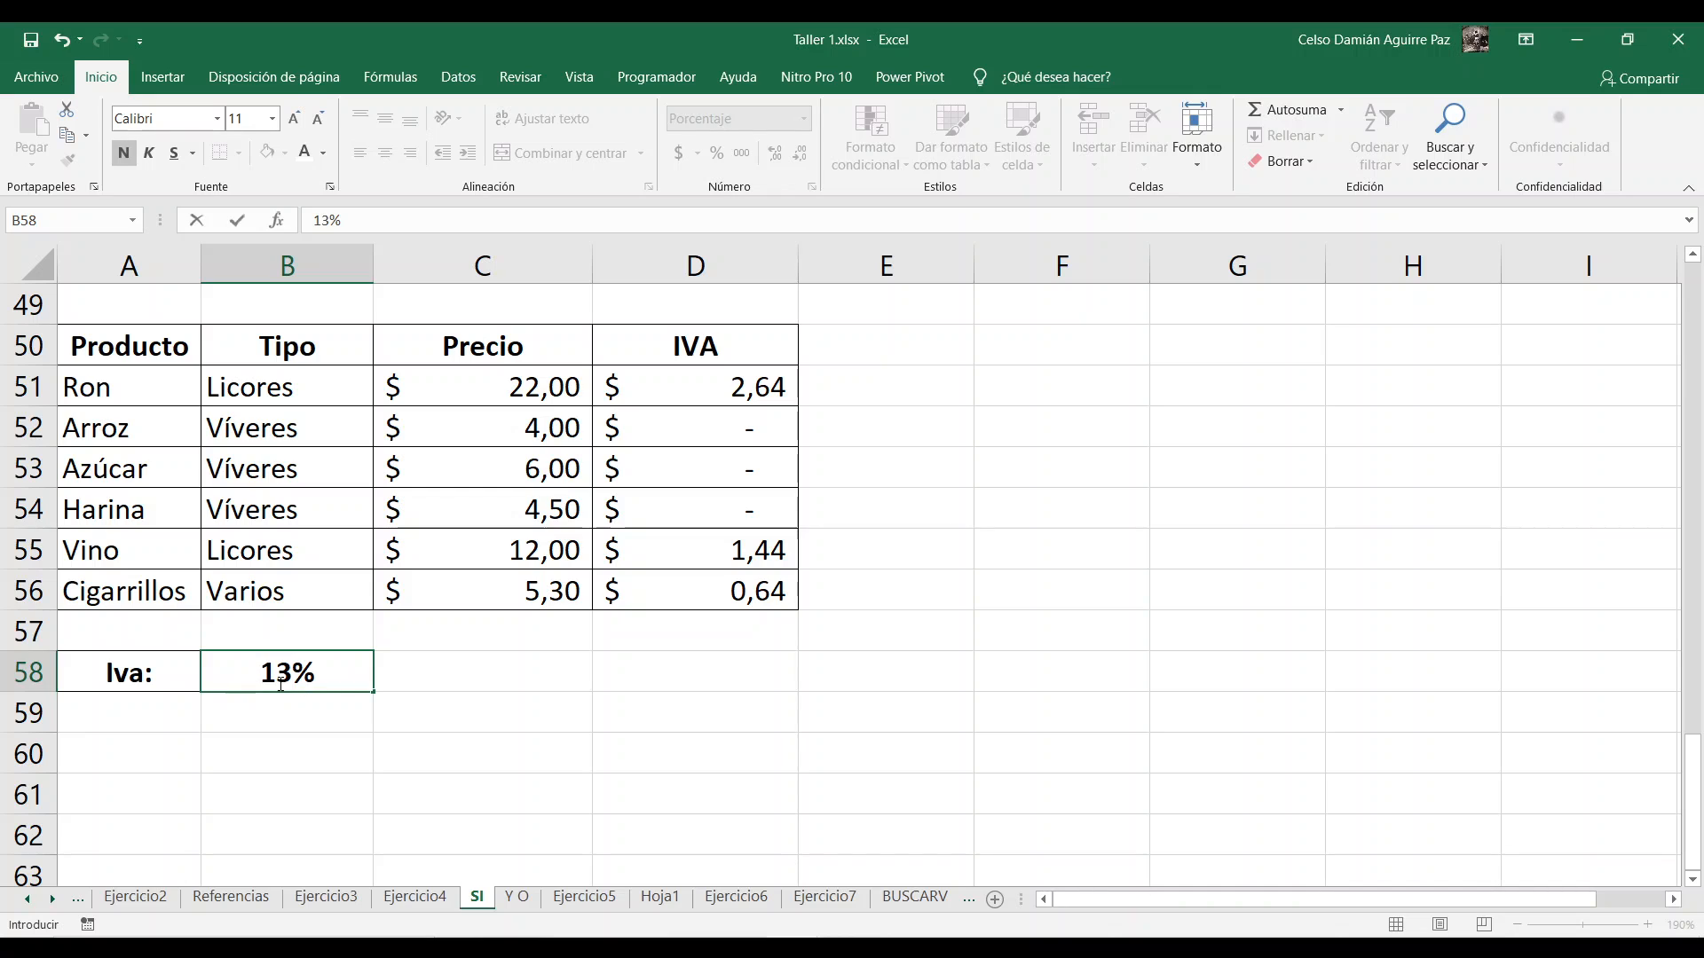
key("Return")
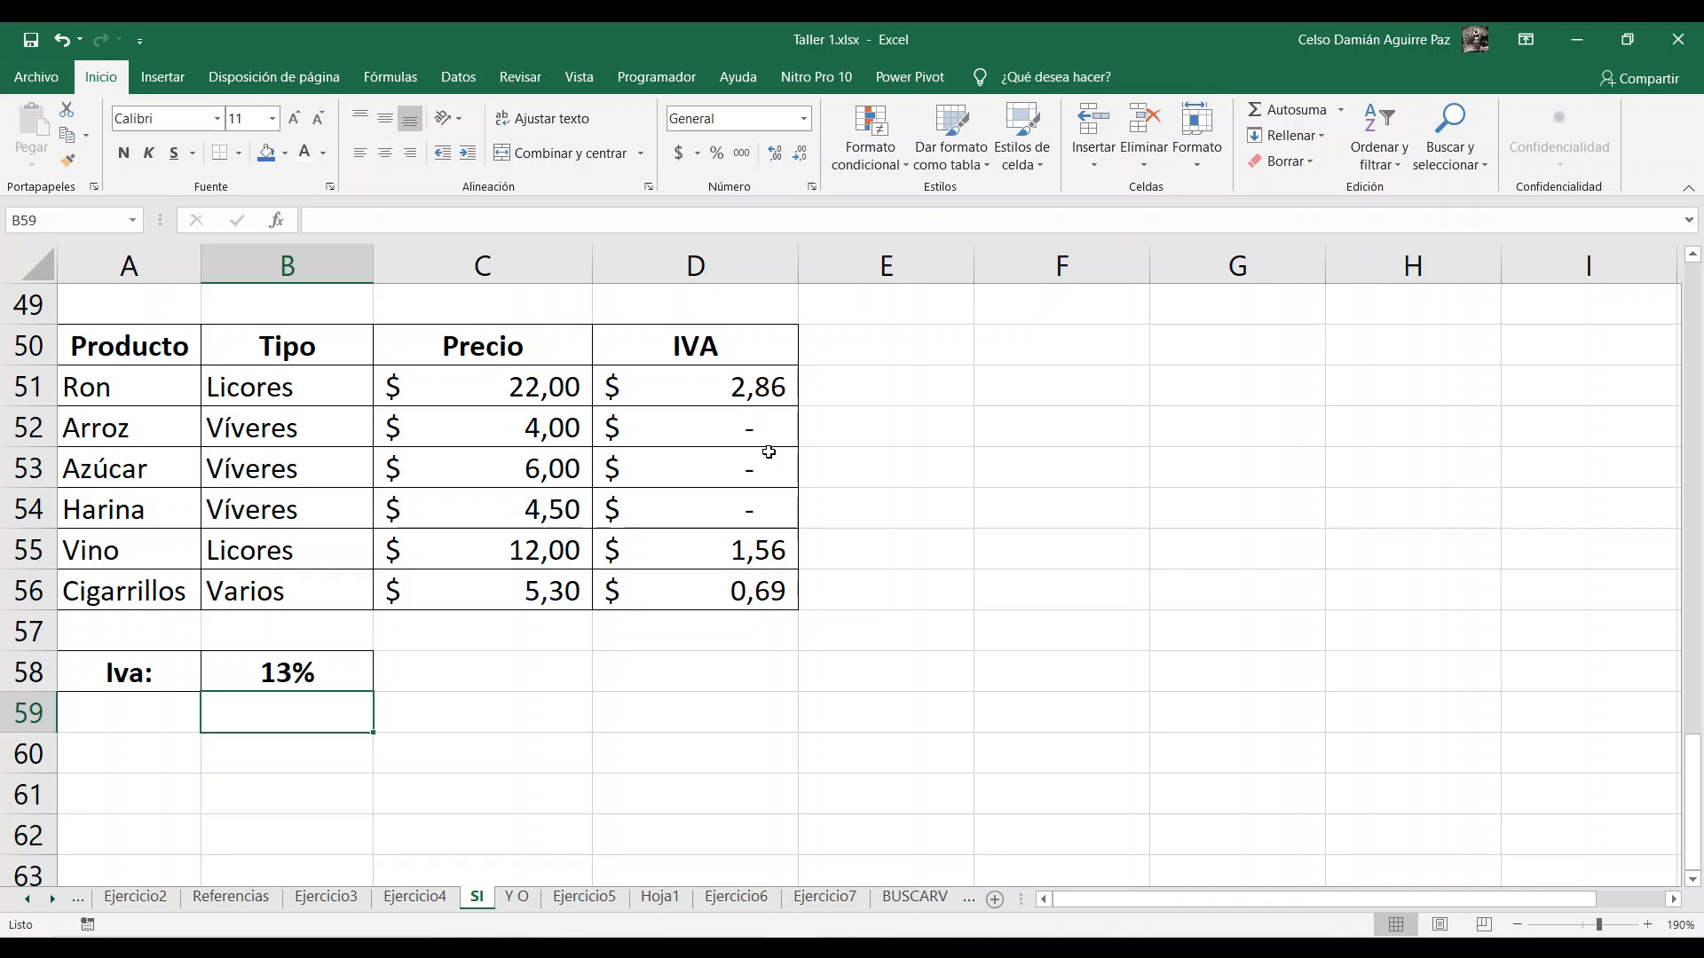
Step: Review the true and false value arguments of the SI formula in D51, leaving the formula as it is
double_click(681, 387)
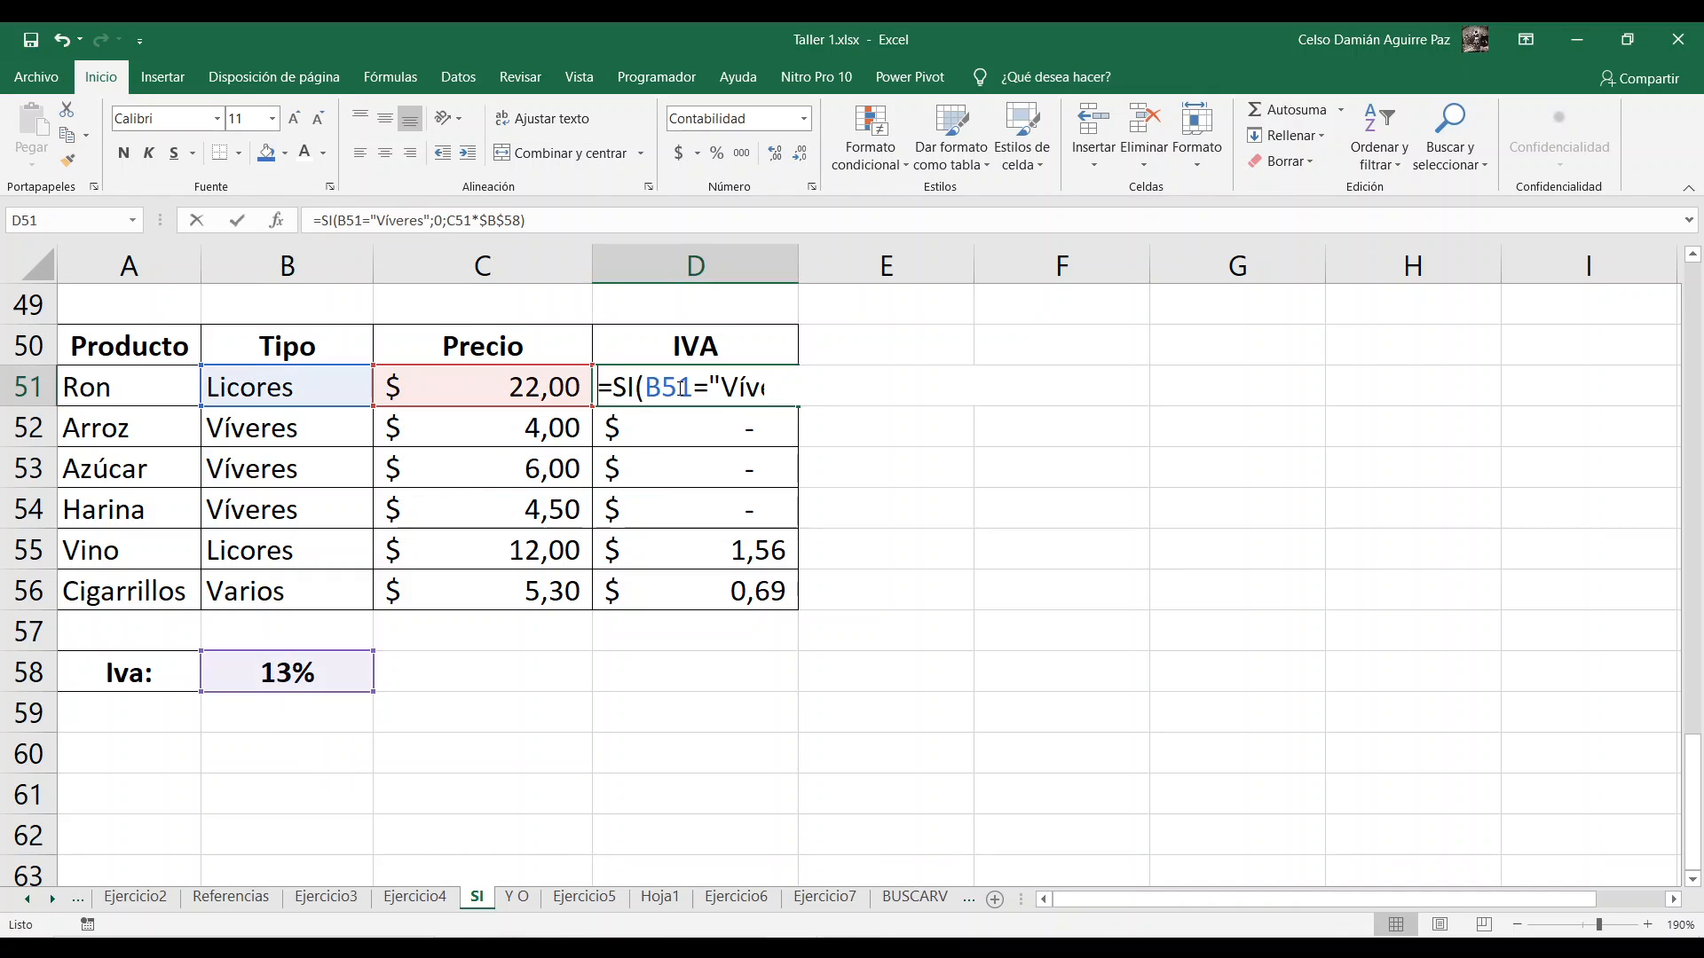
double_click(844, 388)
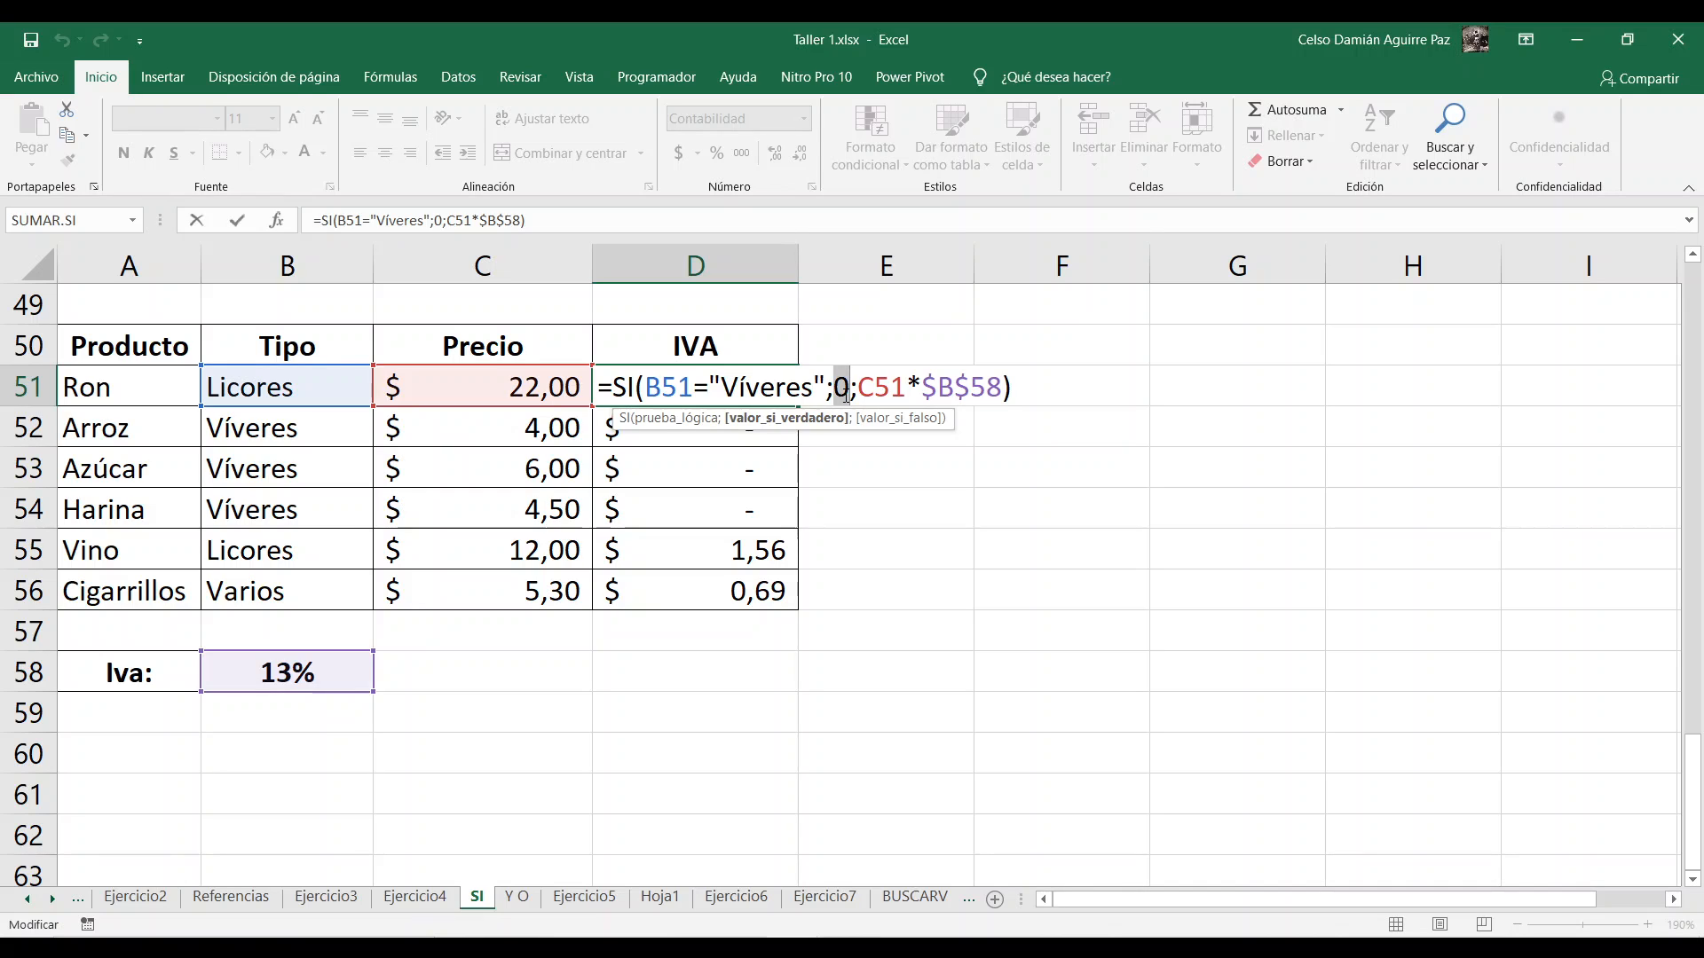
left_click_drag(855, 392, 996, 395)
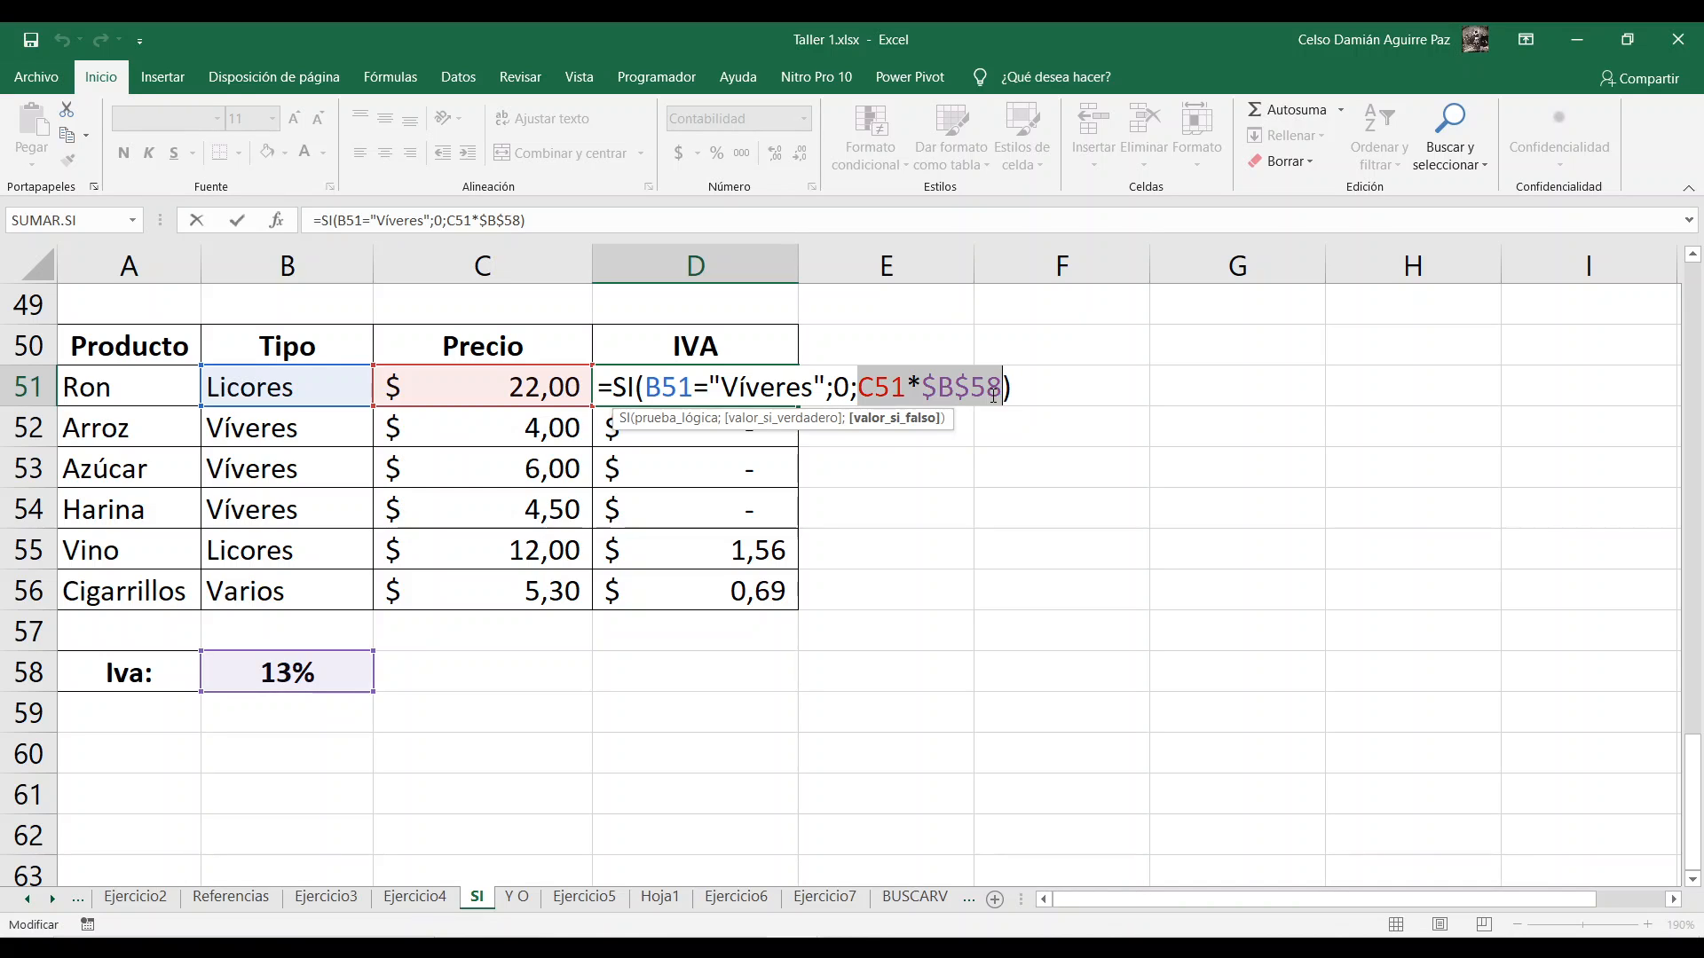
key("Return")
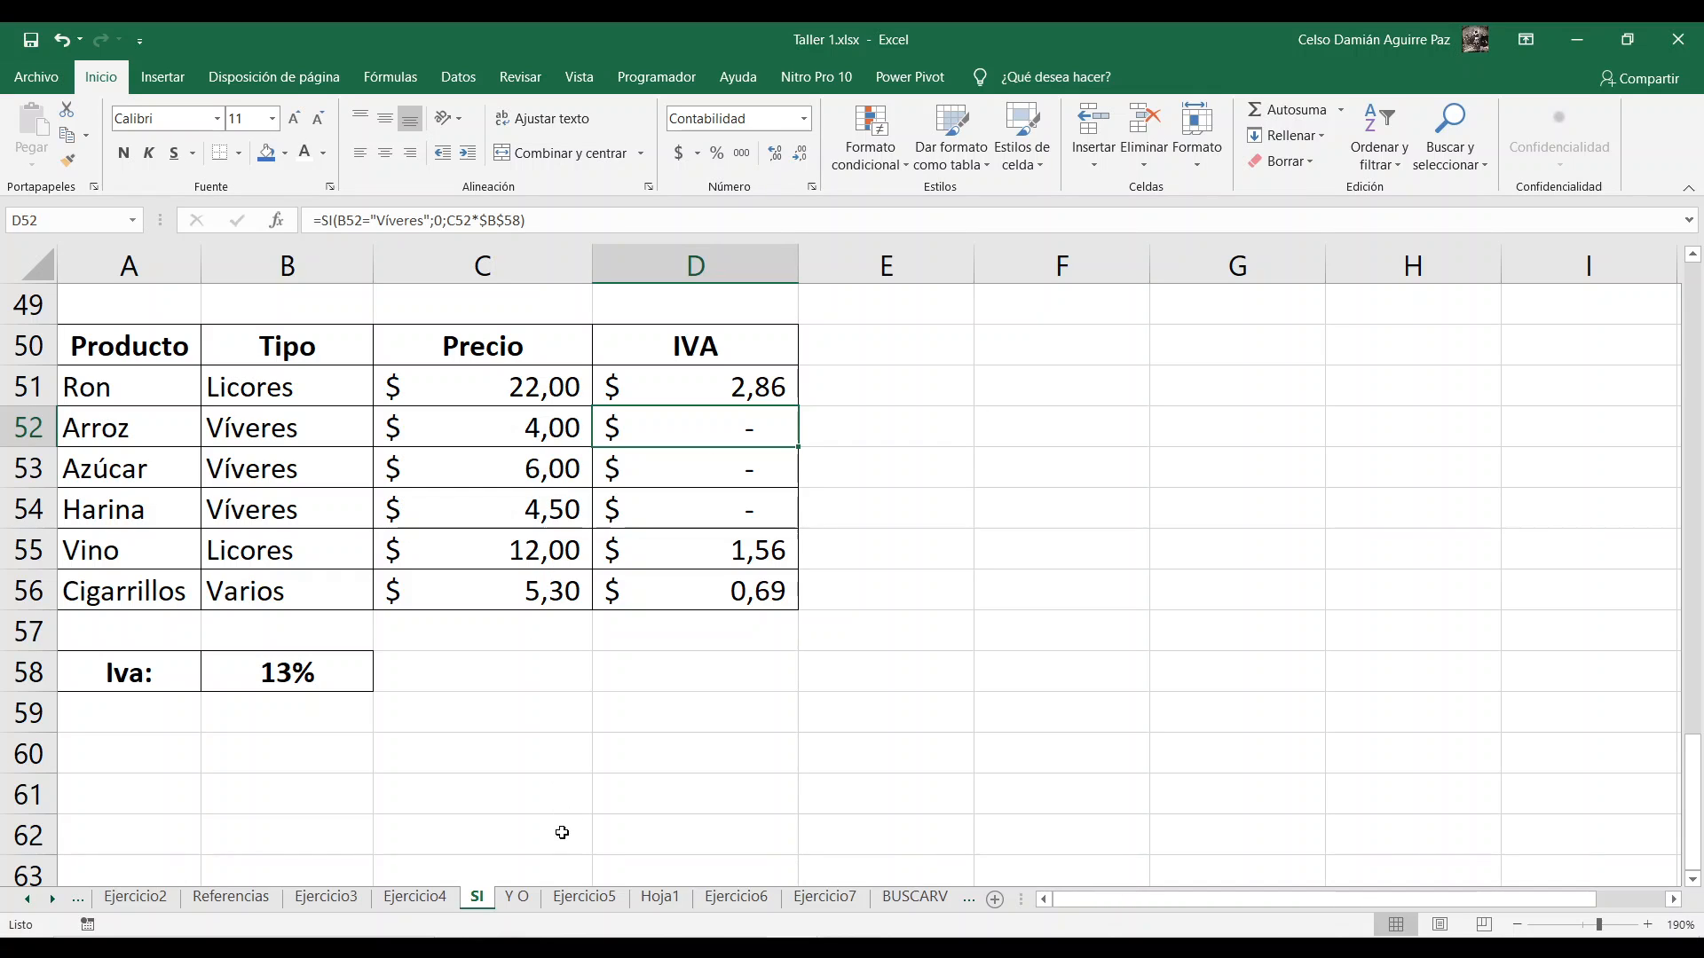
Step: Switch to the Ejercicio5 worksheet with the Función SI - Y - O exercises
left_click(582, 897)
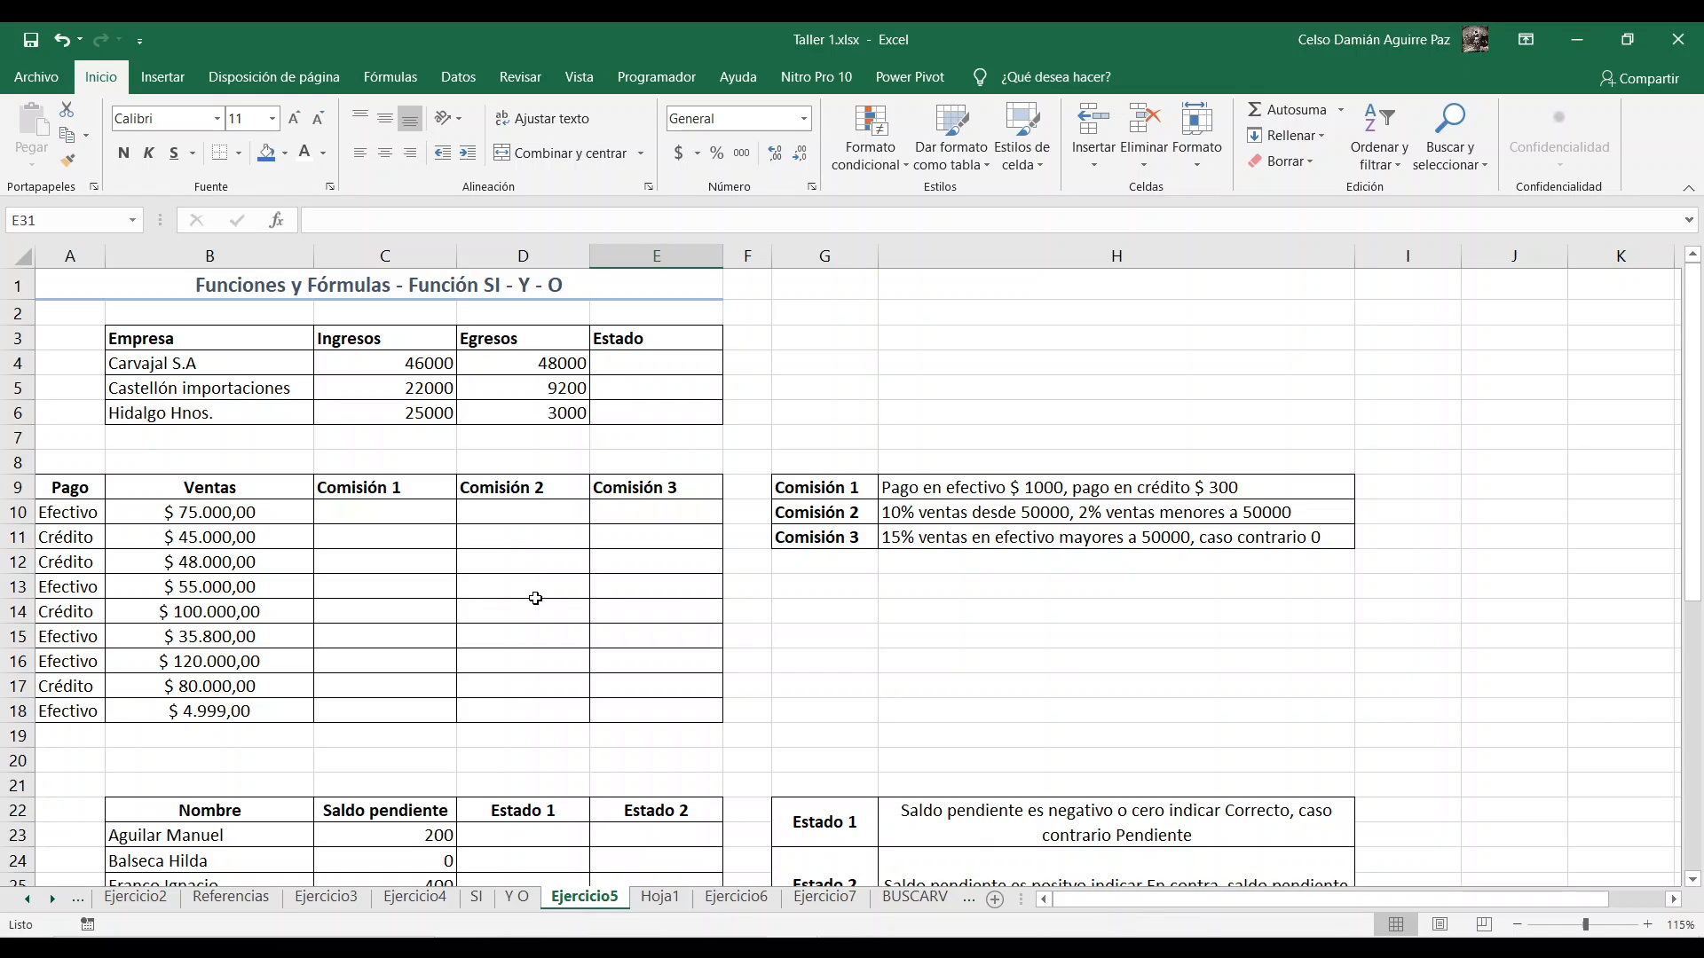
left_click(515, 604)
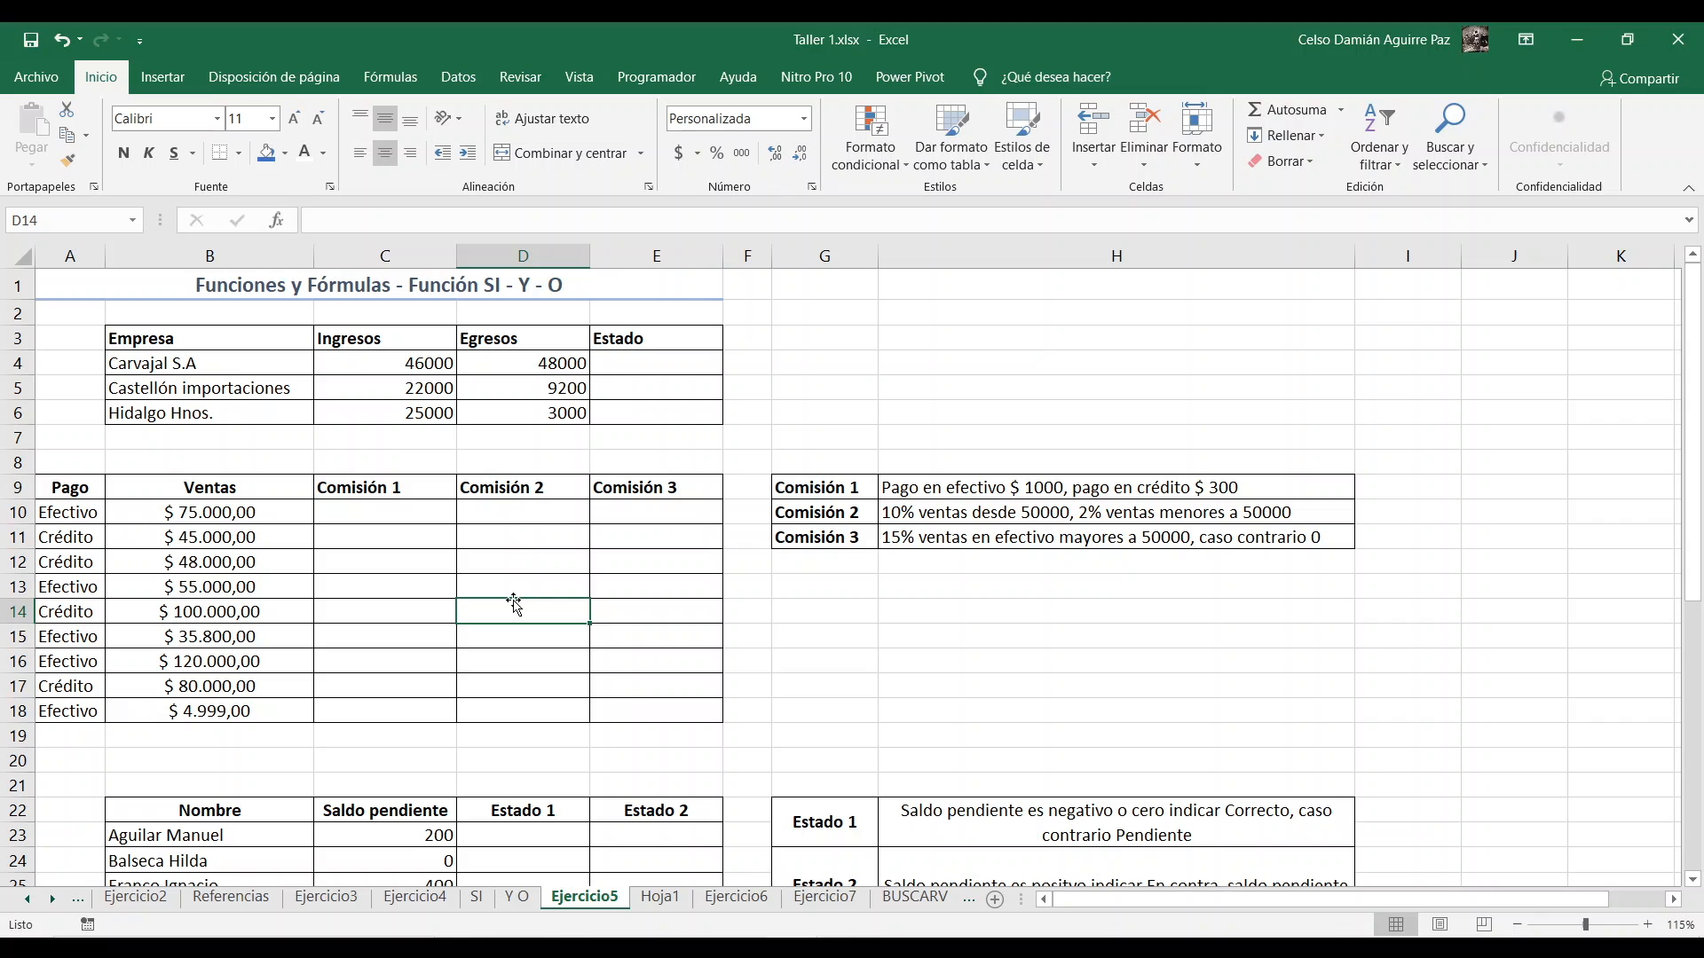
scroll(533, 530, "up", 2)
scroll(536, 532, "up", 1)
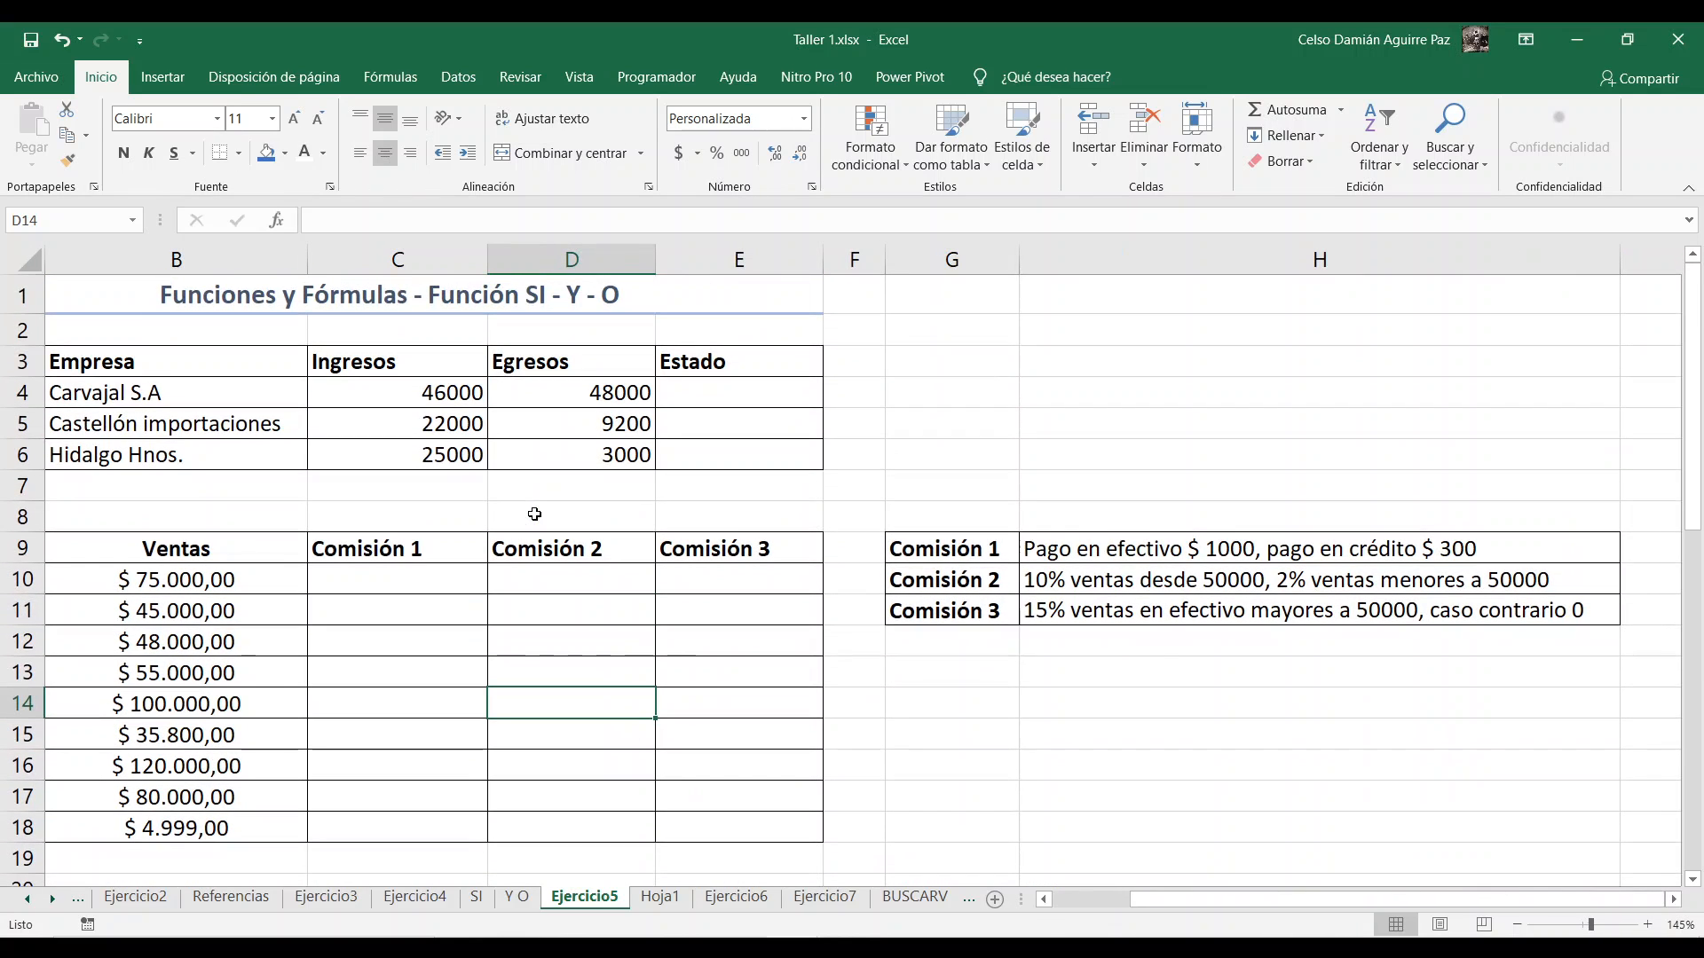
left_click_drag(1151, 905, 1083, 905)
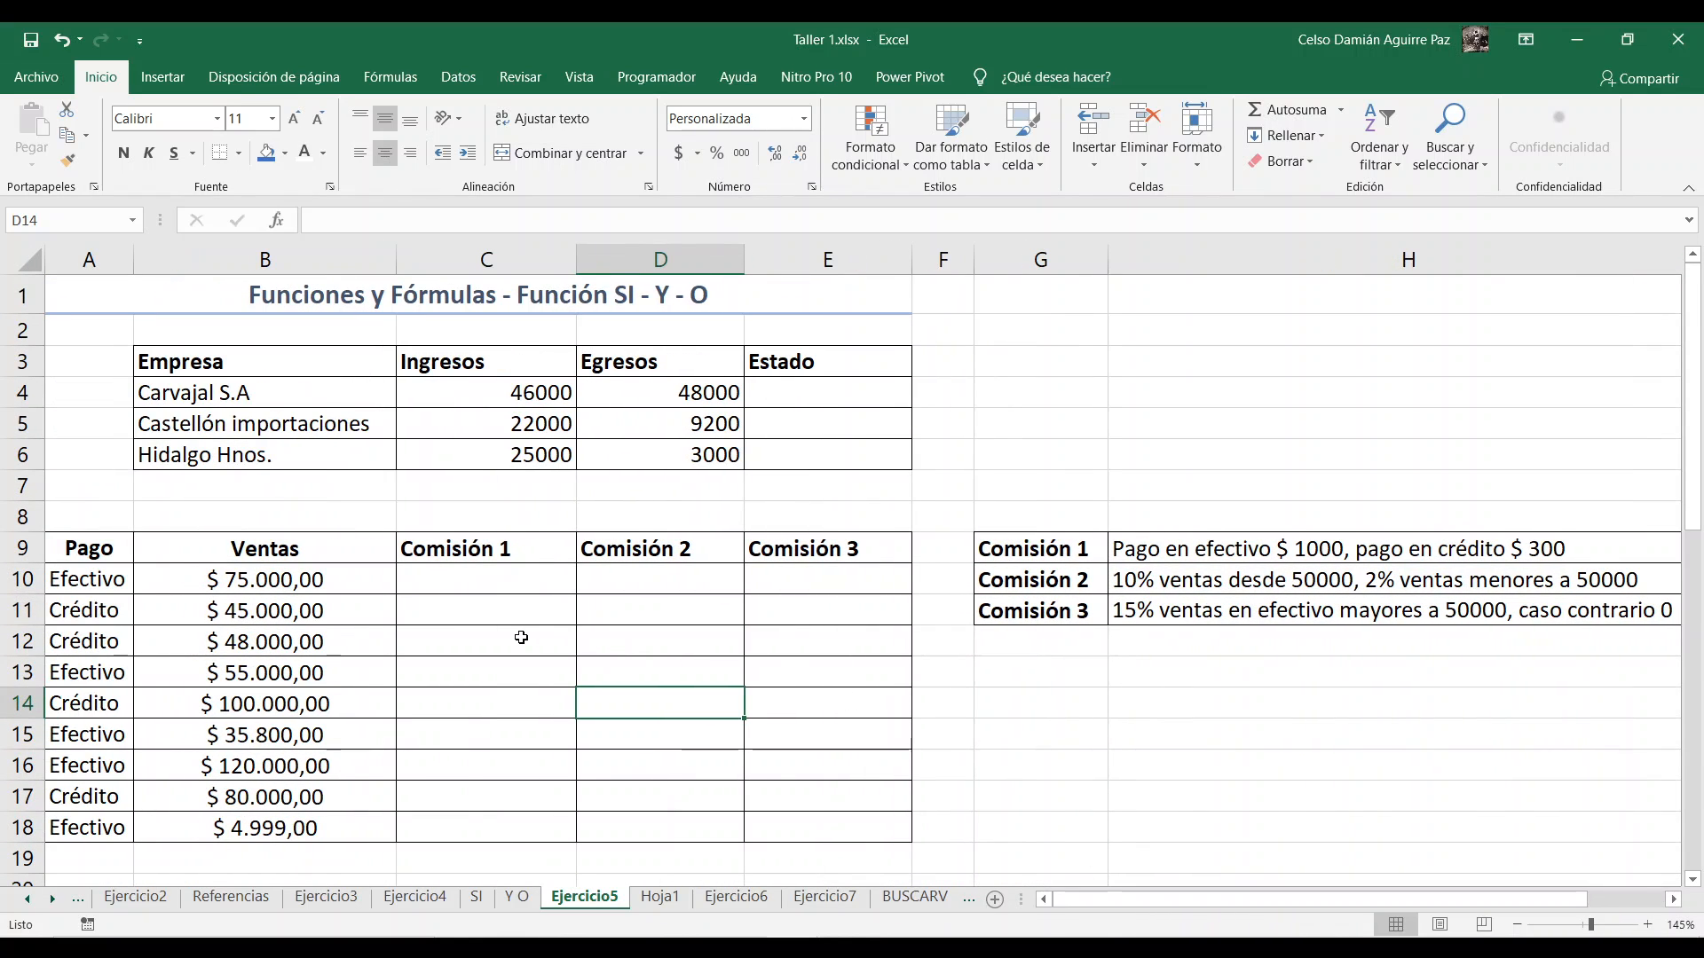
scroll(522, 638, "up", 1)
scroll(437, 621, "up", 1)
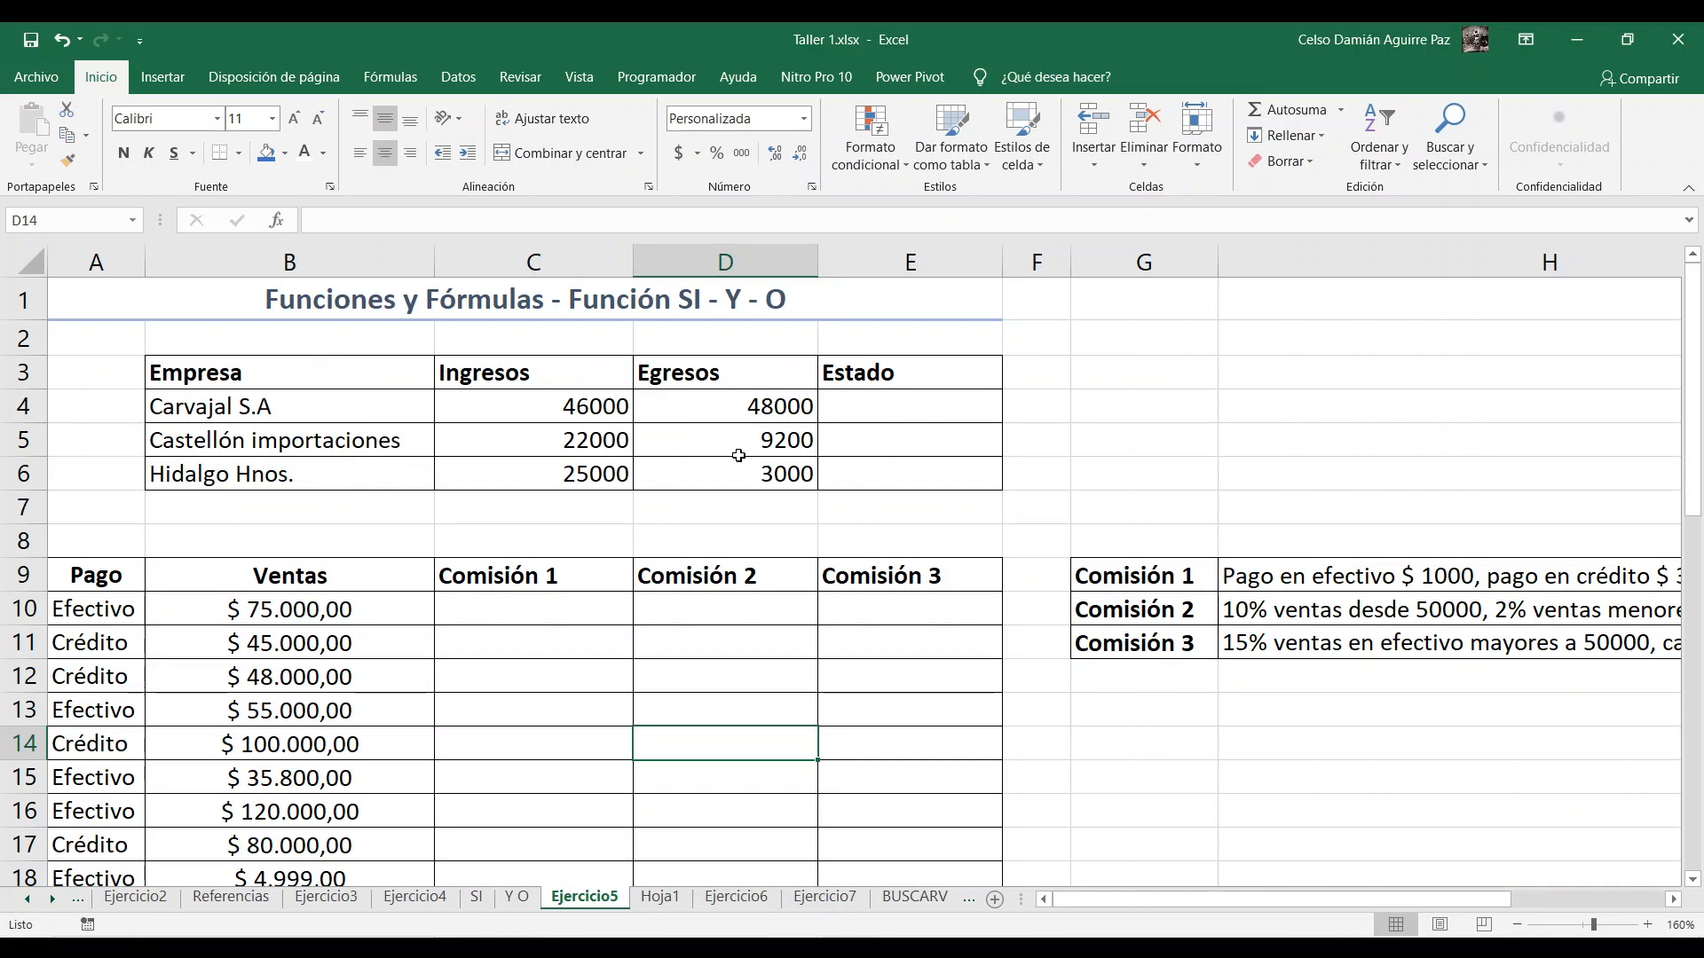
Step: Examine the Empresa, Ingresos, Egresos and Estado cells in row 4 of the company table
left_click(515, 400)
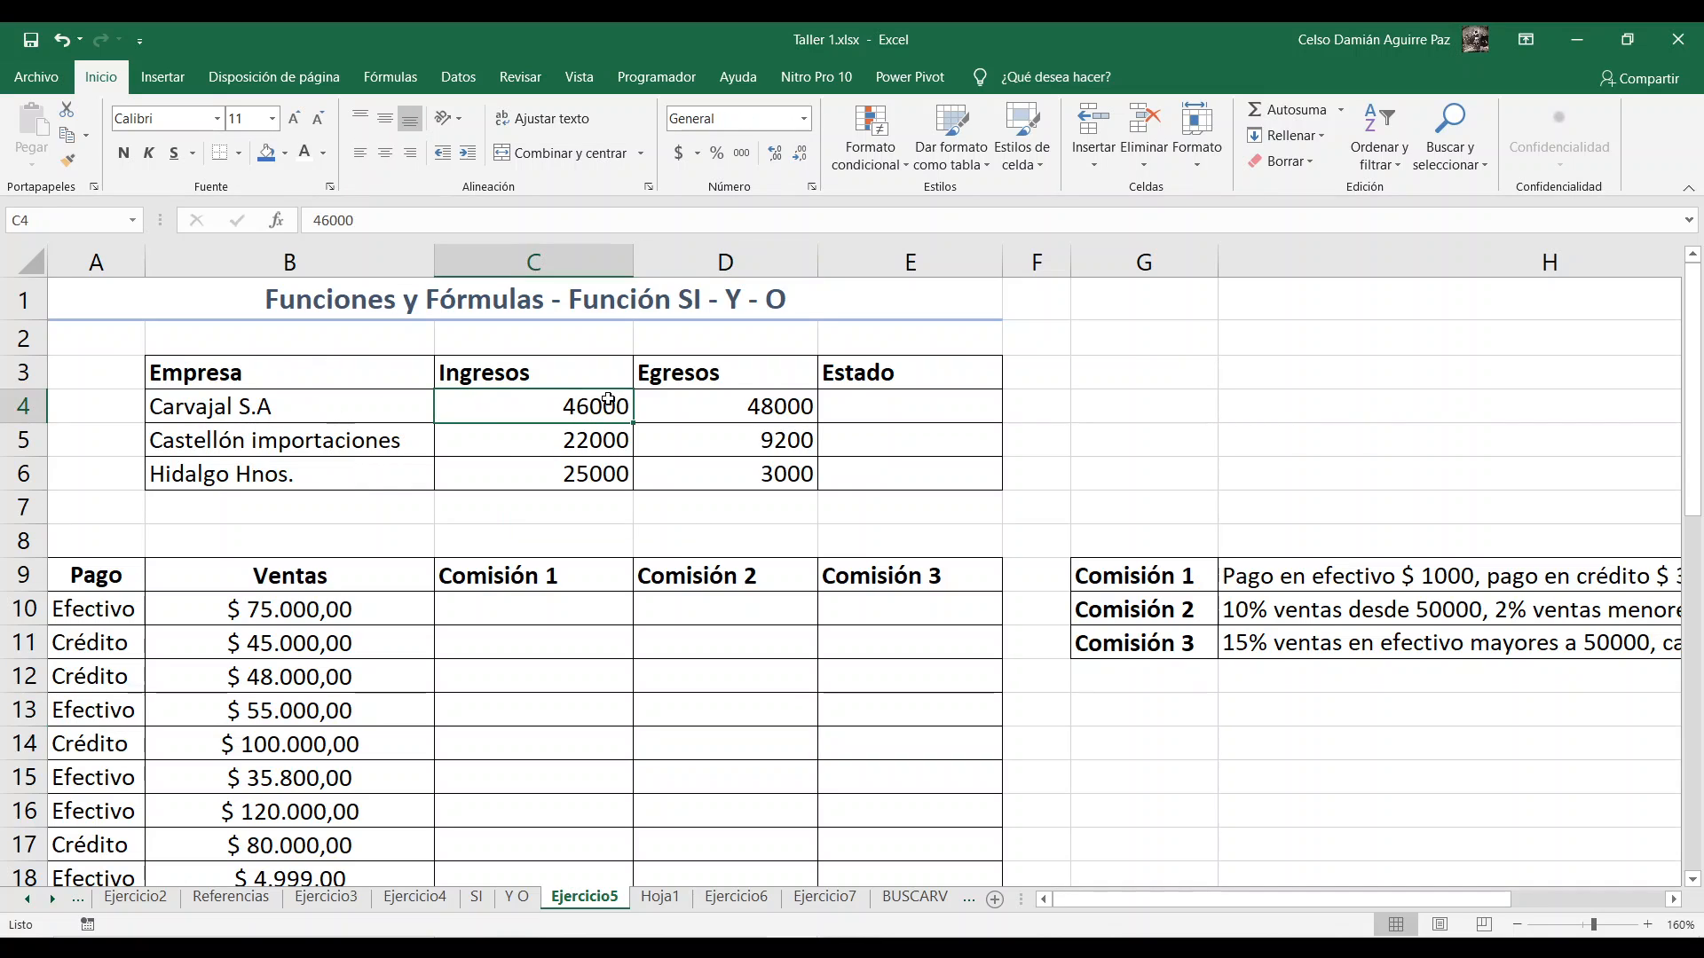
left_click(702, 399)
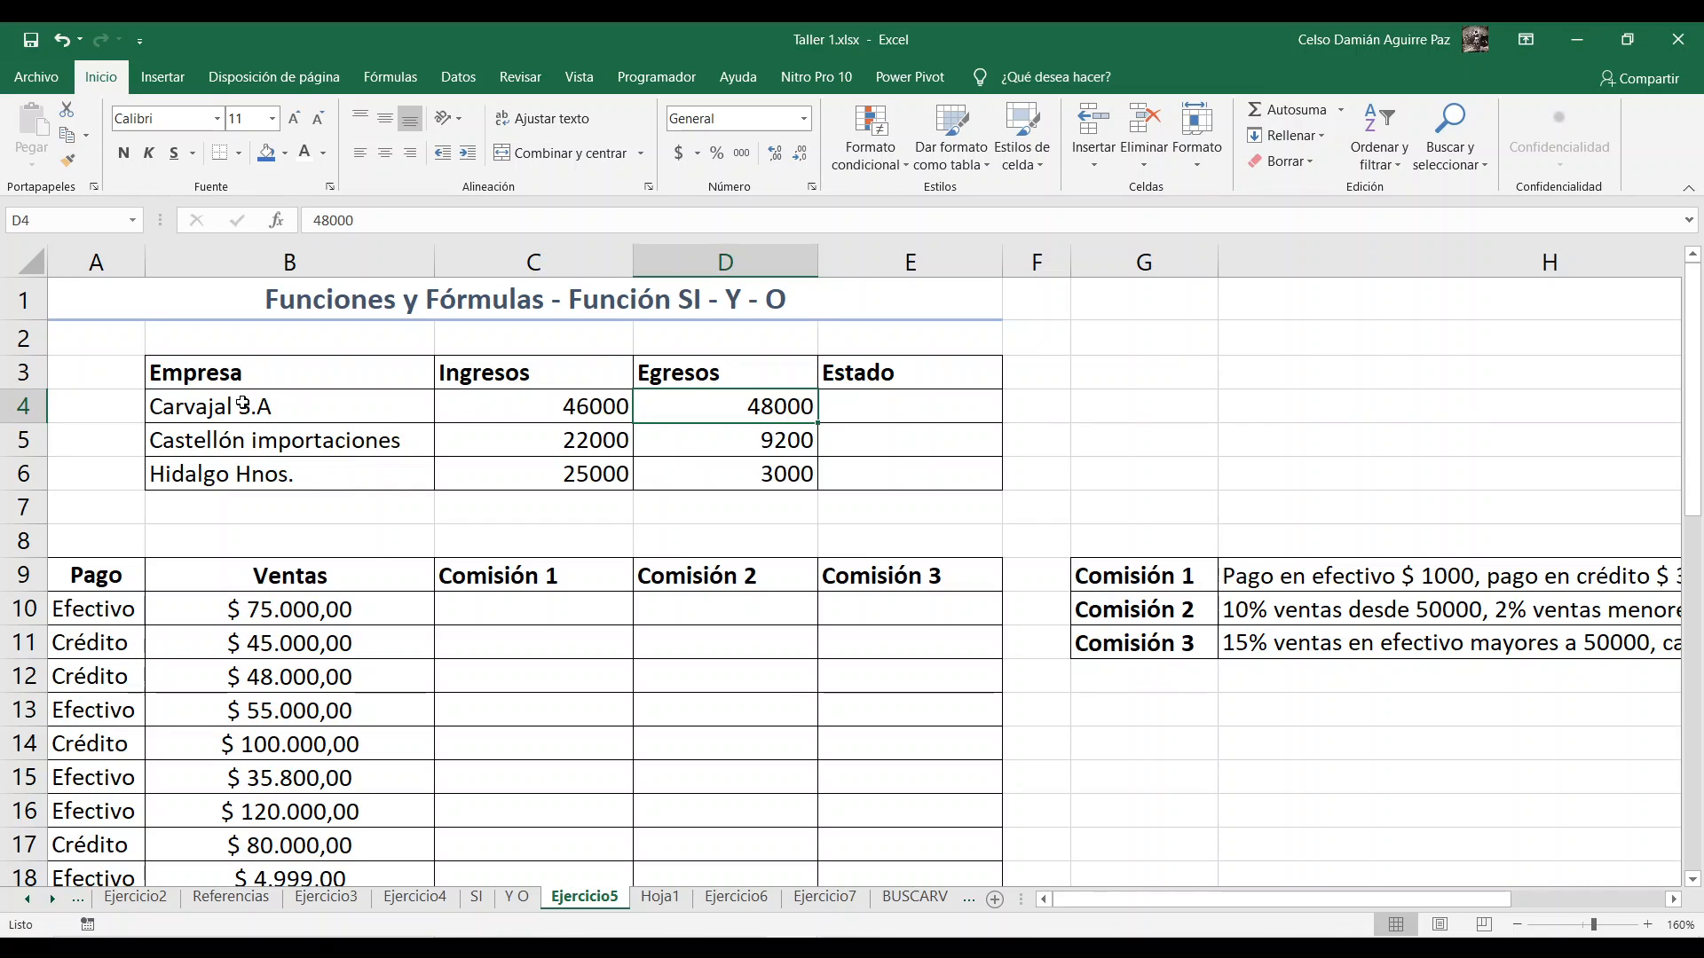
left_click(242, 404)
left_click(507, 403)
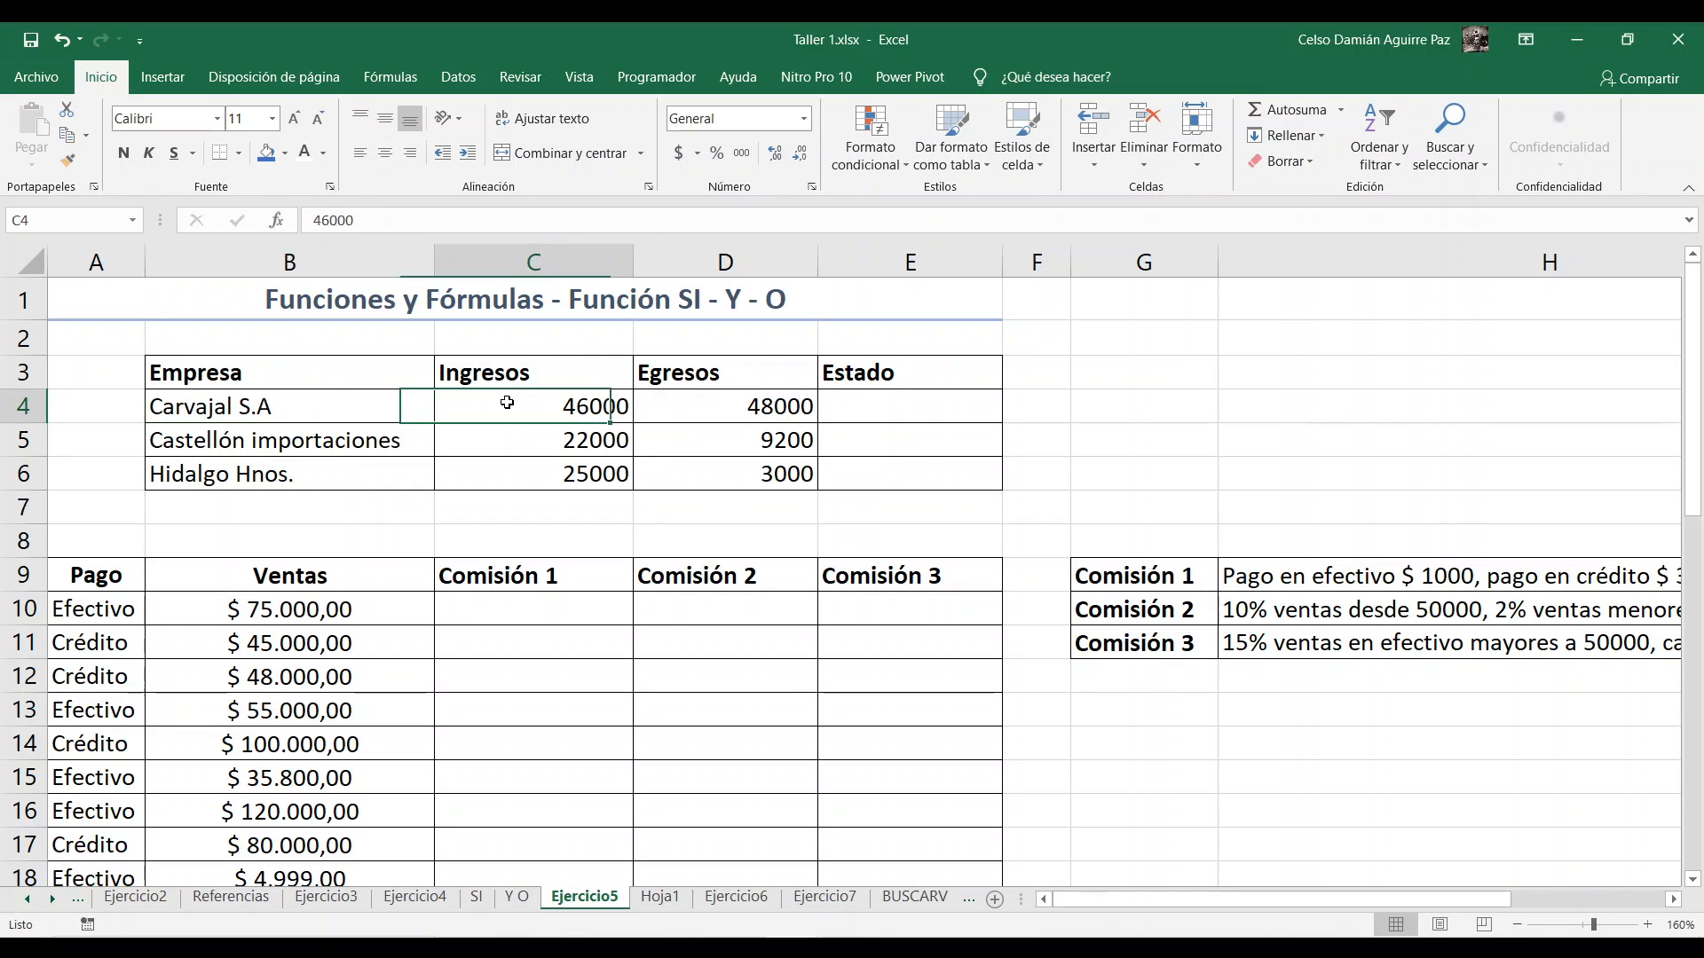
left_click(701, 401)
left_click(858, 398)
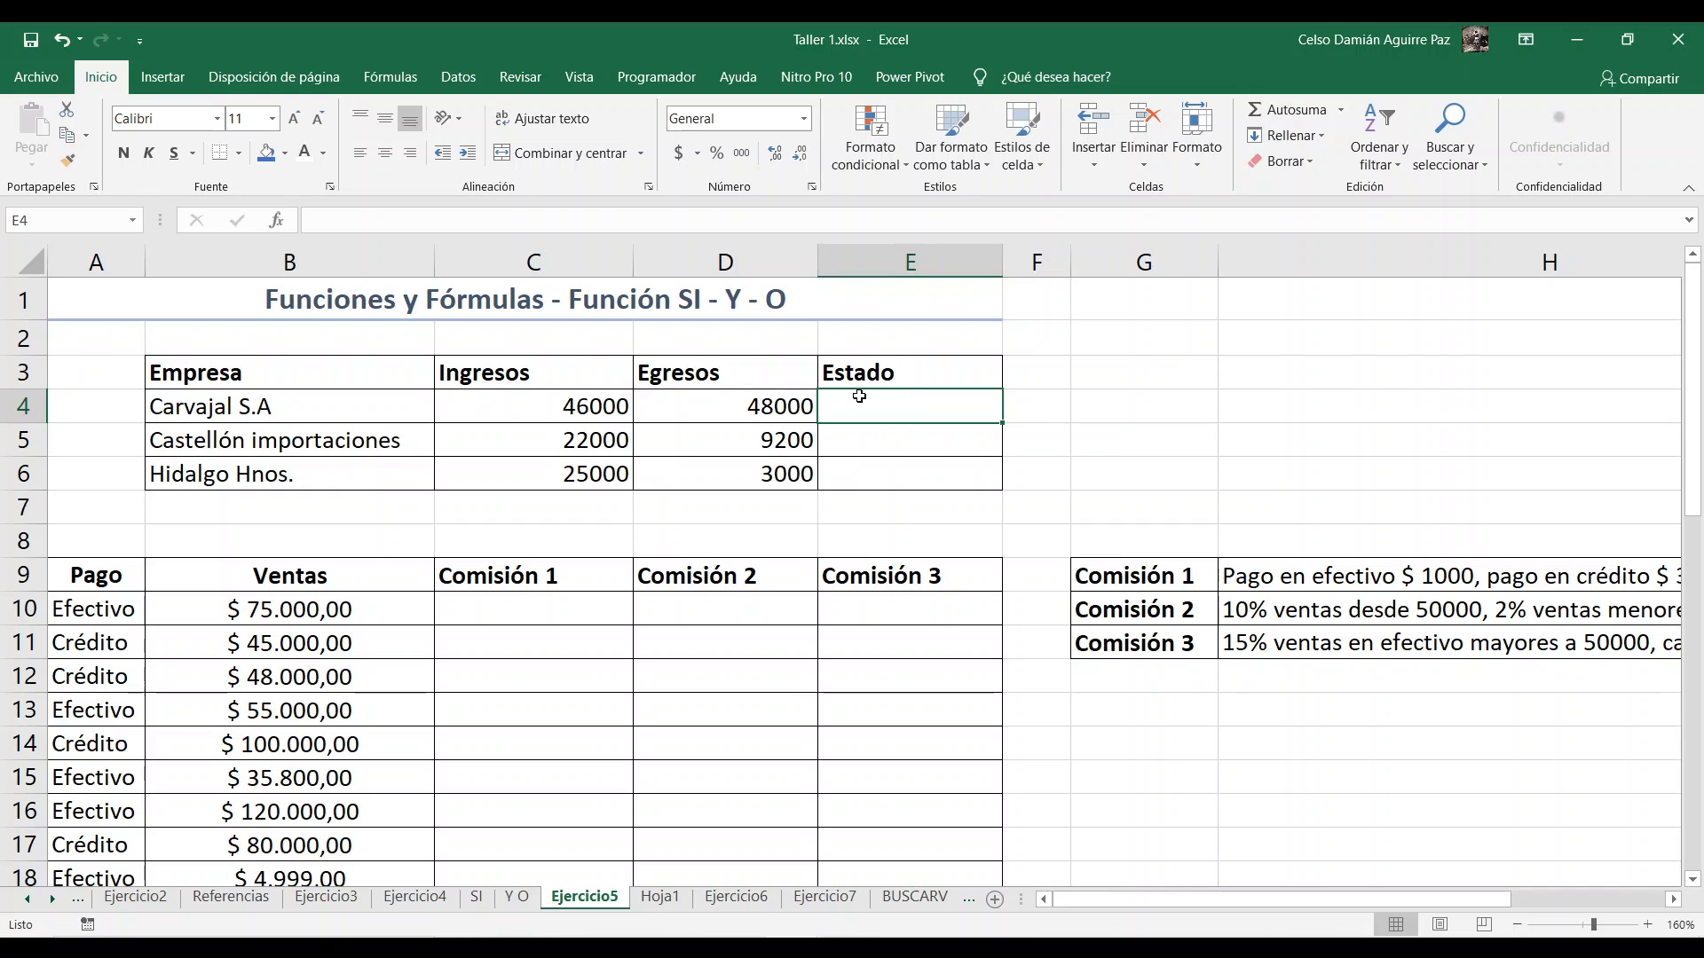
Step: Enter the two possible states beside the company table: Superávit in G3 and Déficit in G4
left_click(1097, 374)
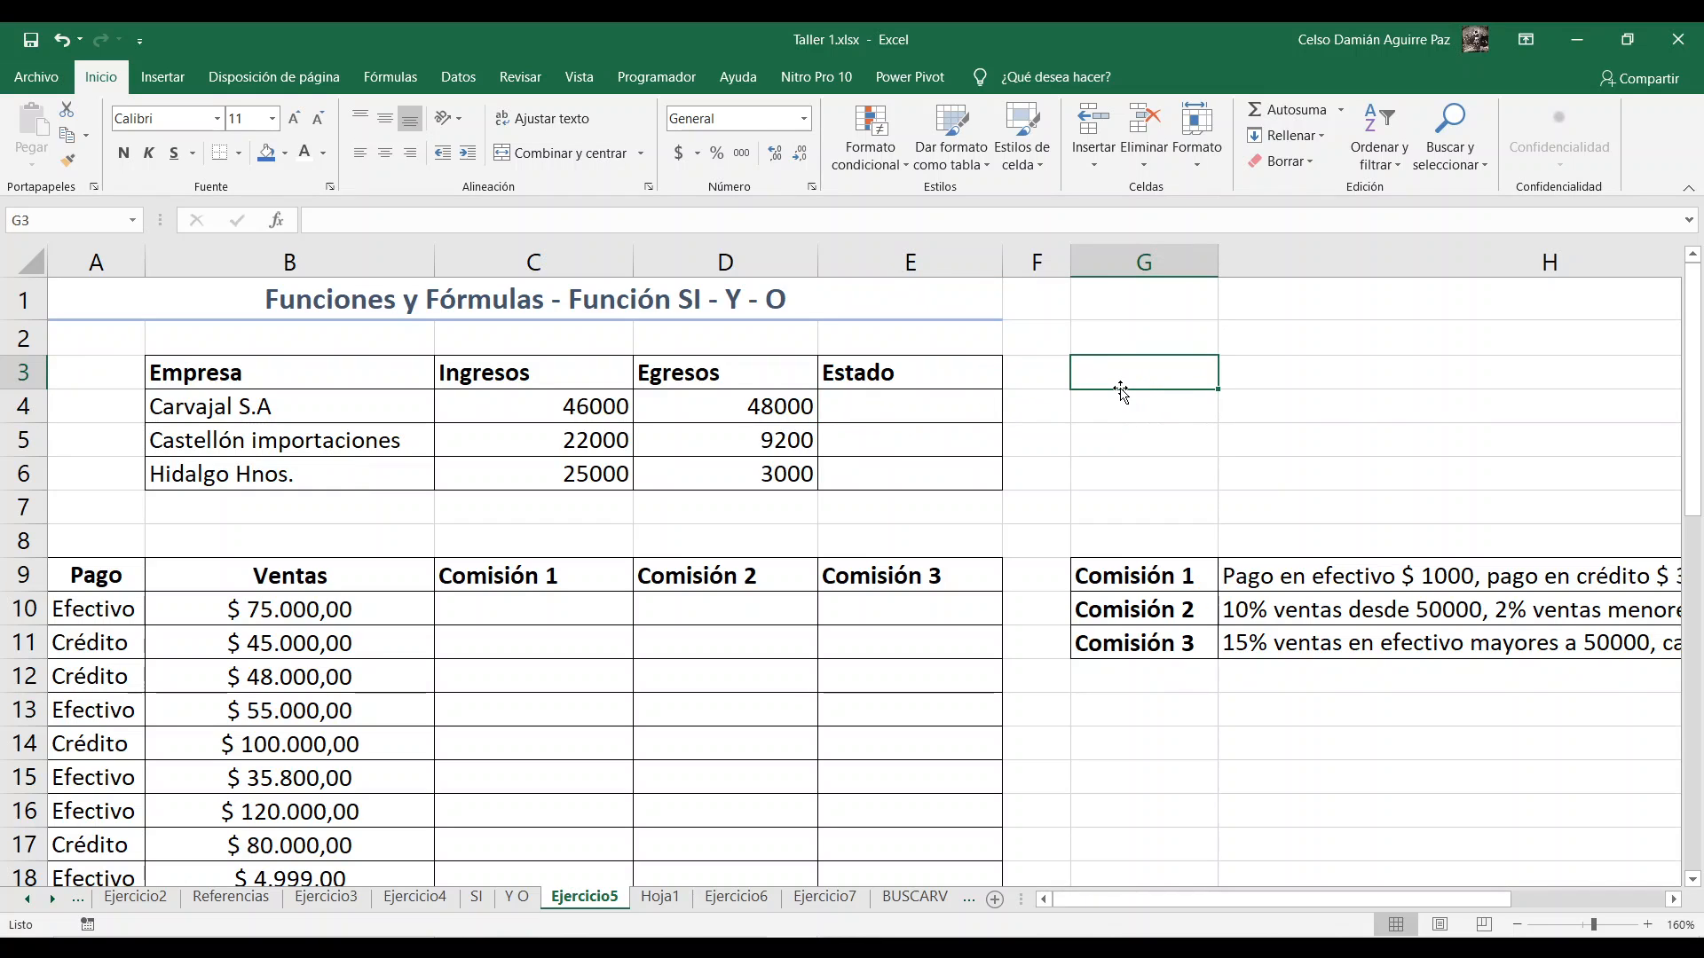
type("Supe")
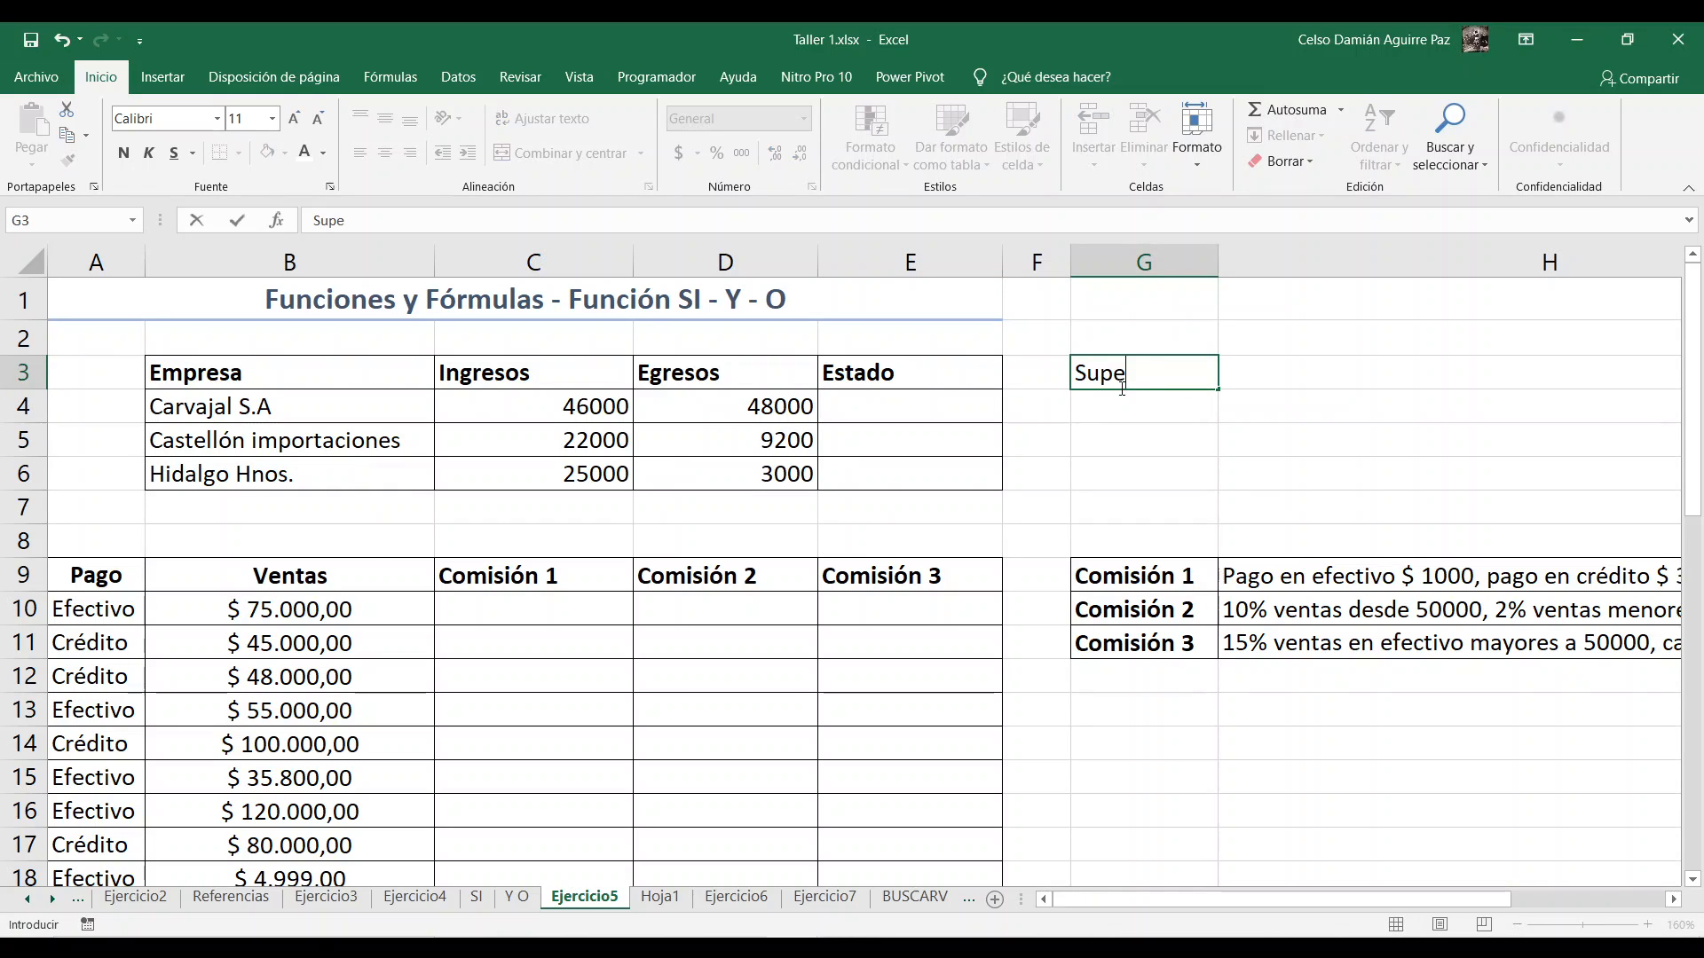
type("rávit")
key("Return")
type("Dé")
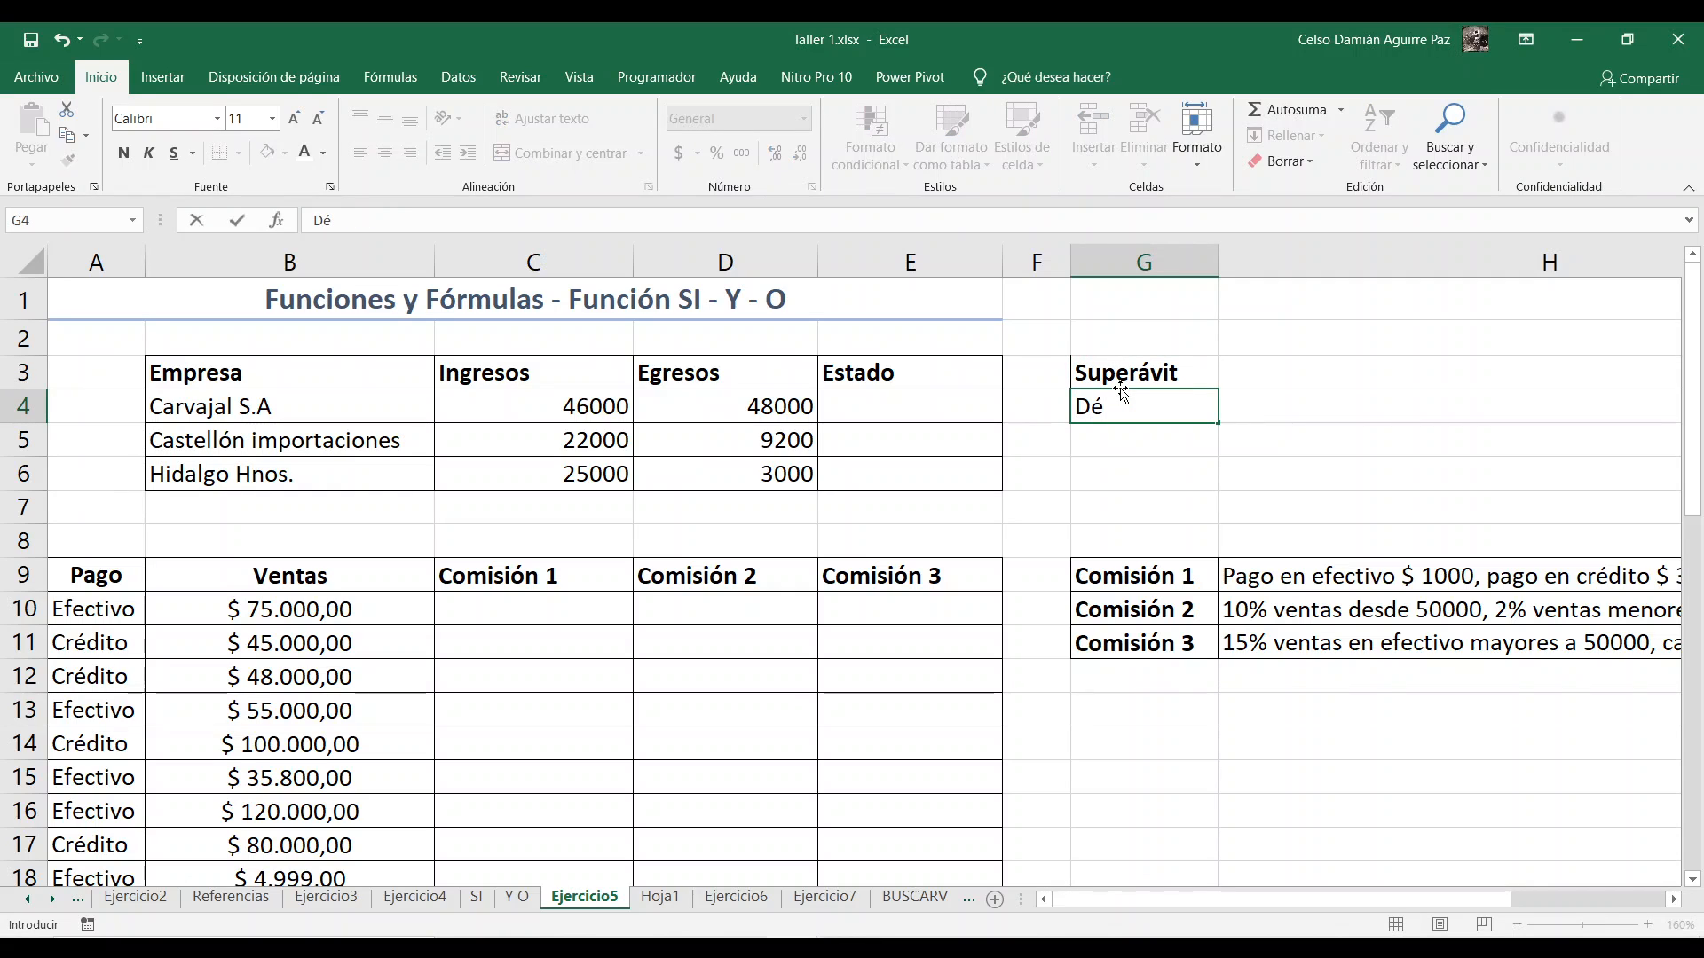
type("ficit")
left_click(1314, 366)
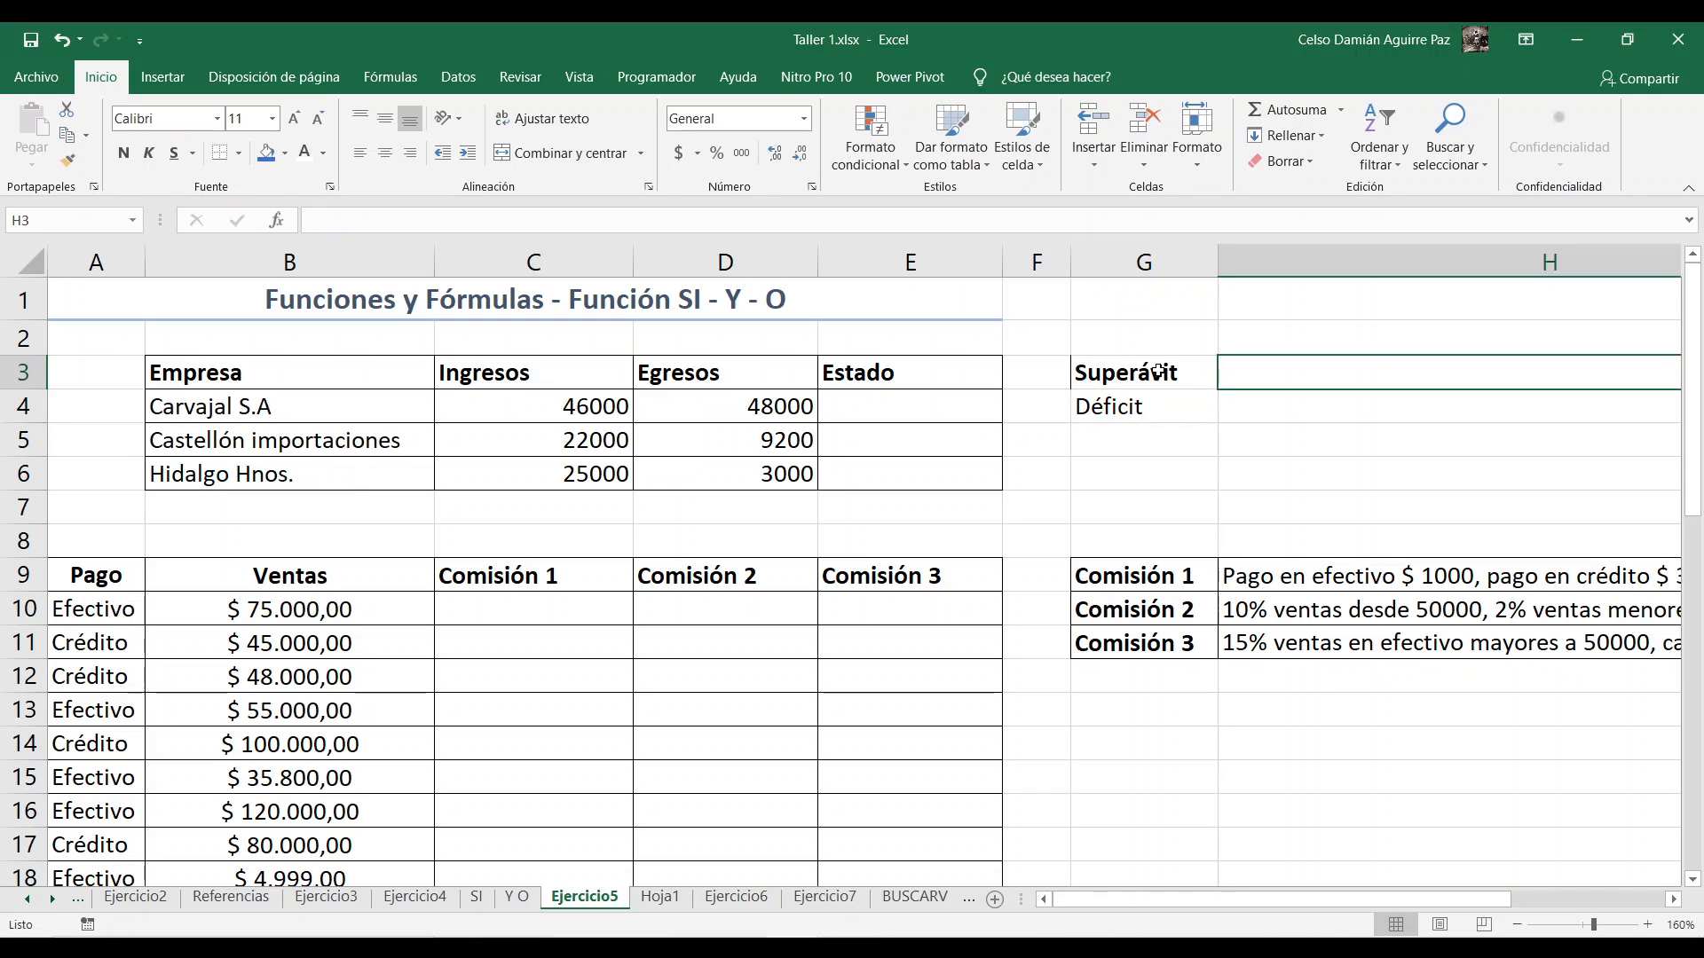
Step: Clear the formatting of the Superávit and Déficit cells, G3:G4, keeping their text
left_click_drag(1158, 371, 1144, 406)
left_click(1284, 161)
left_click(1299, 215)
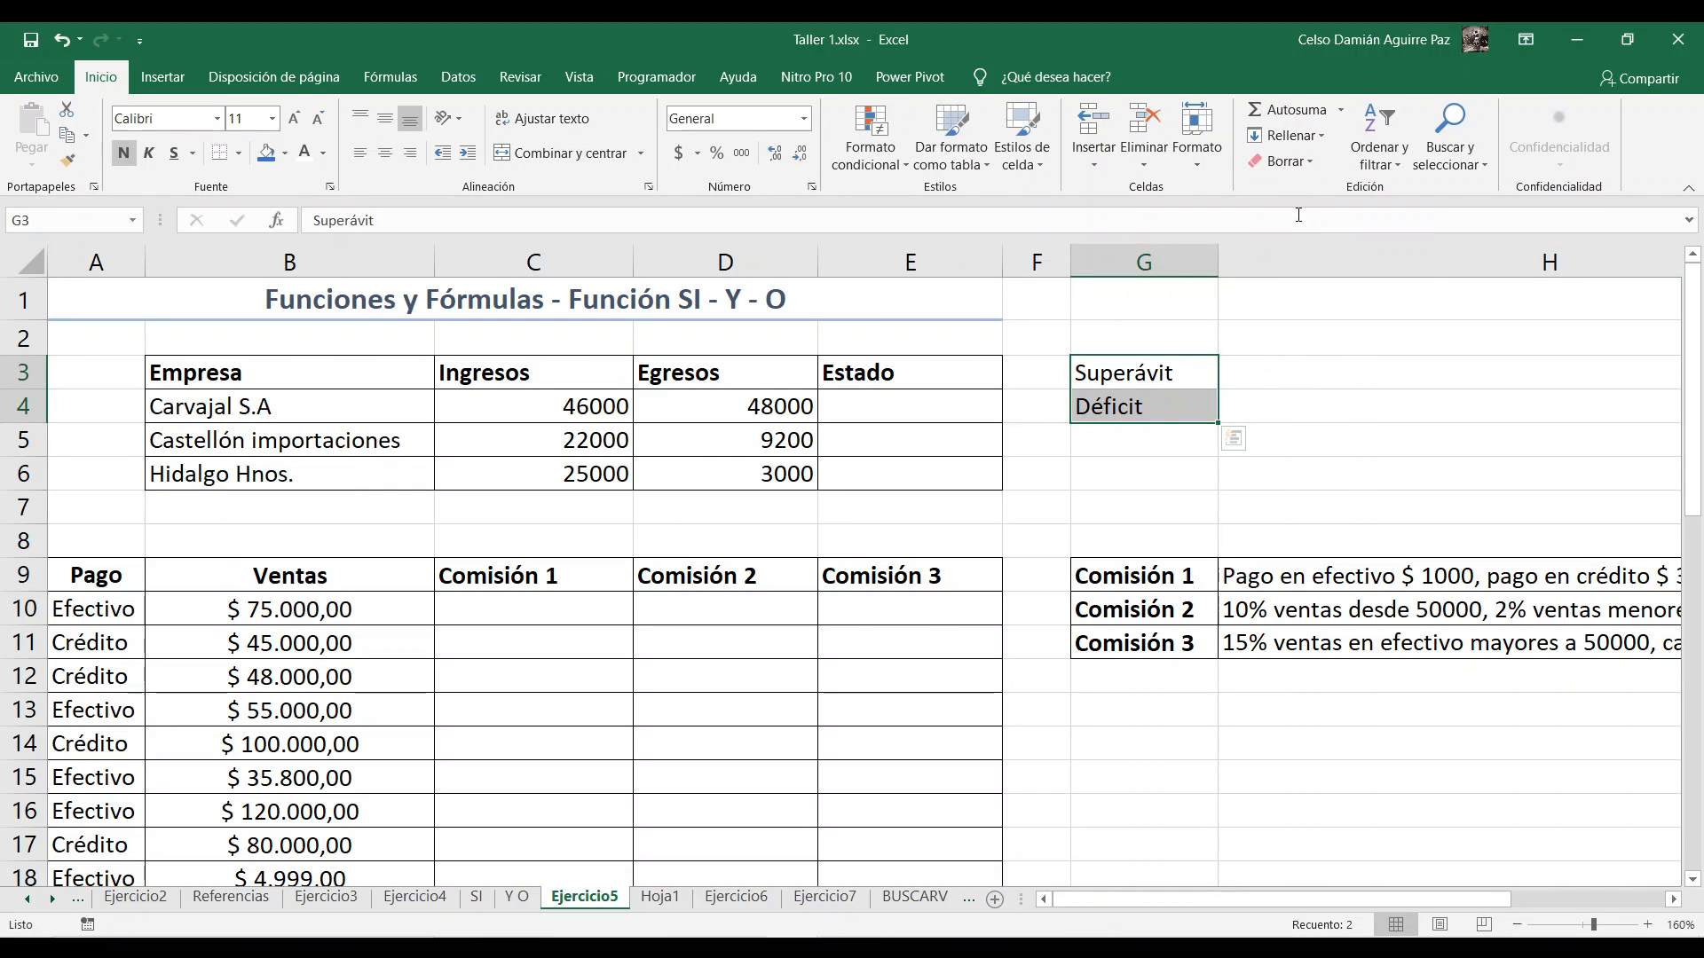
left_click(1154, 406)
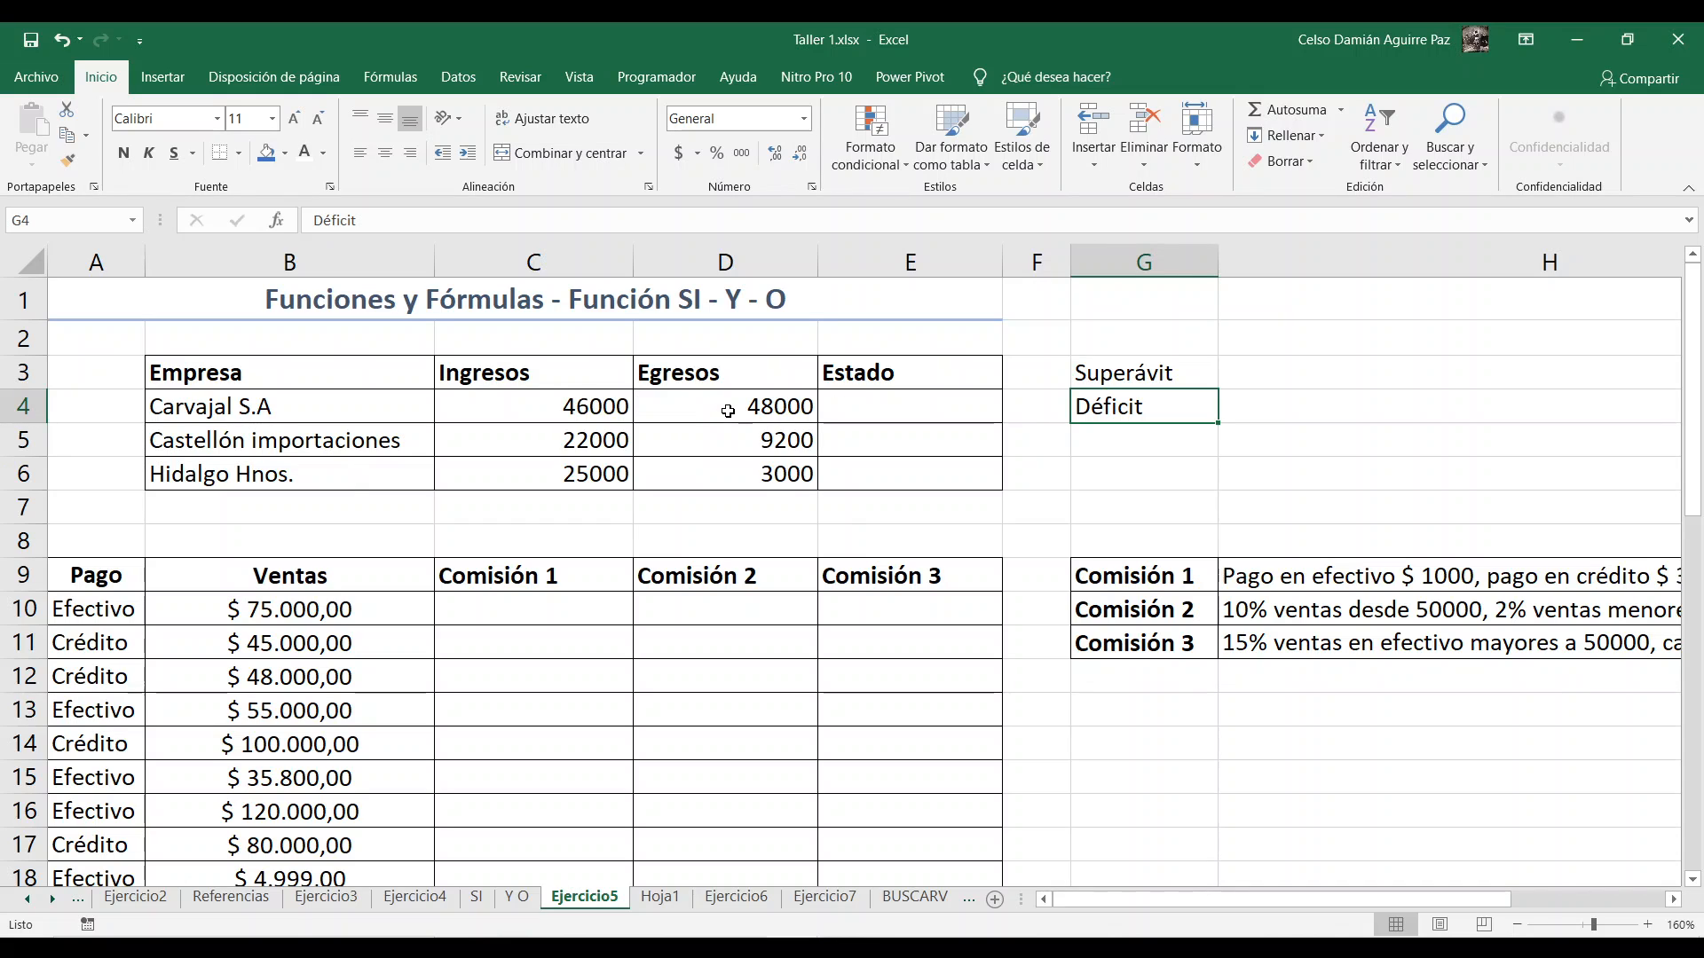
Step: Start an SI formula in Estado cell E4 with the logical test C4>D4
left_click(876, 404)
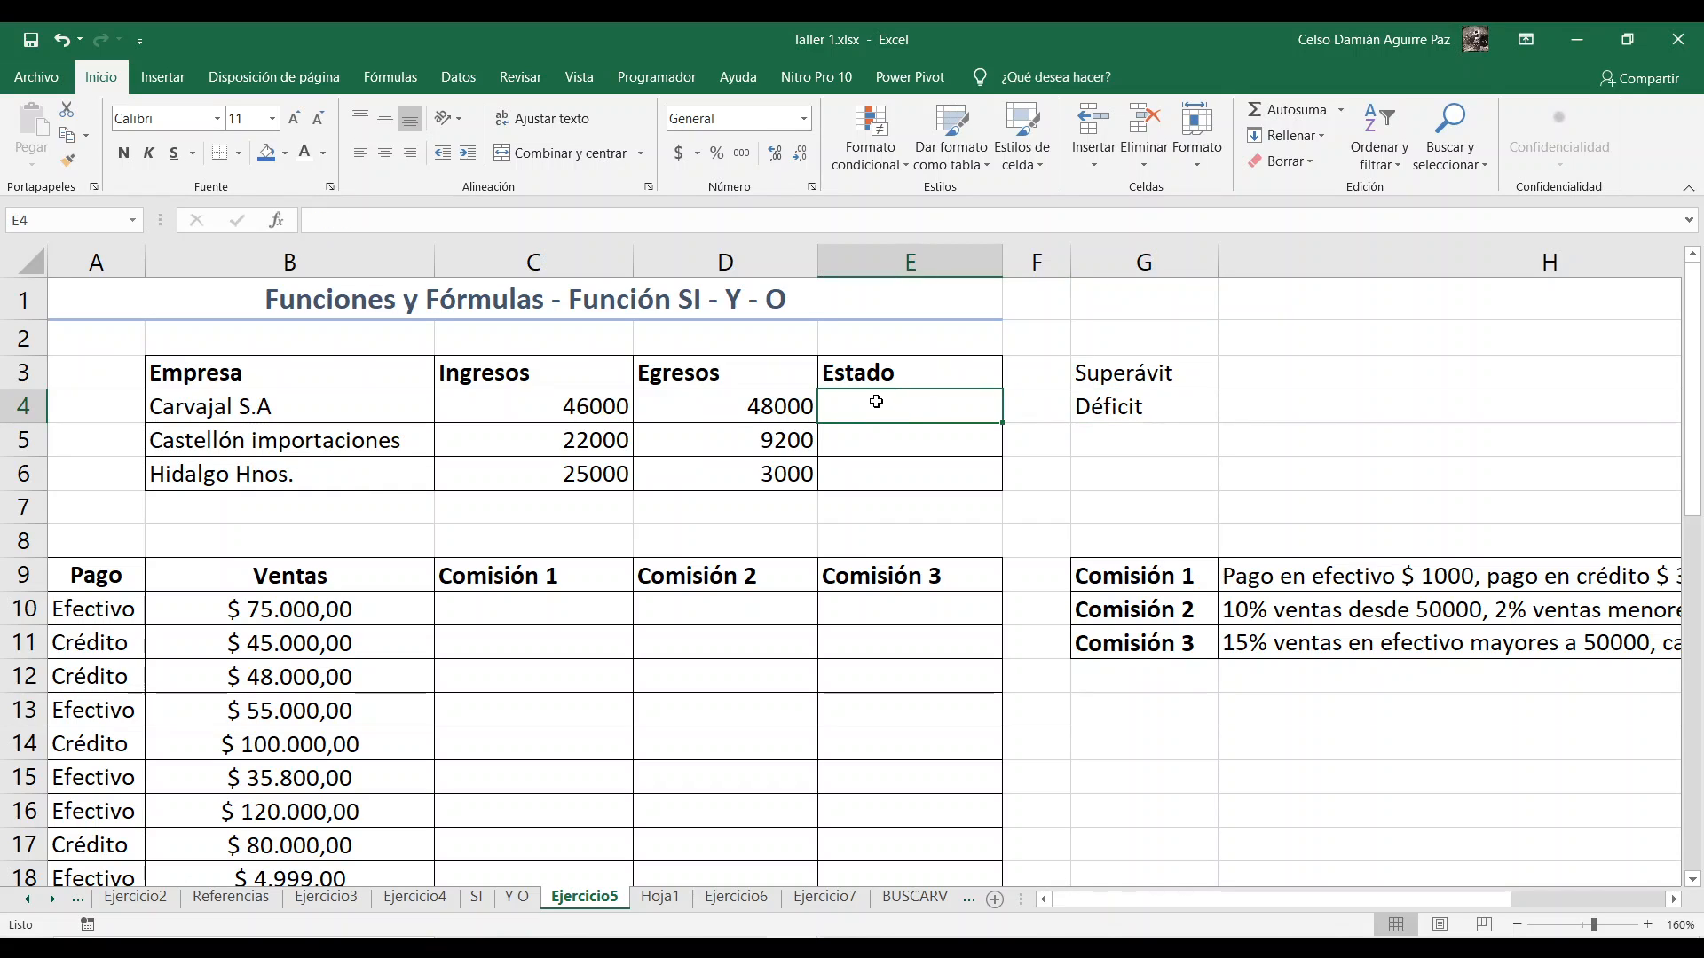
type("=")
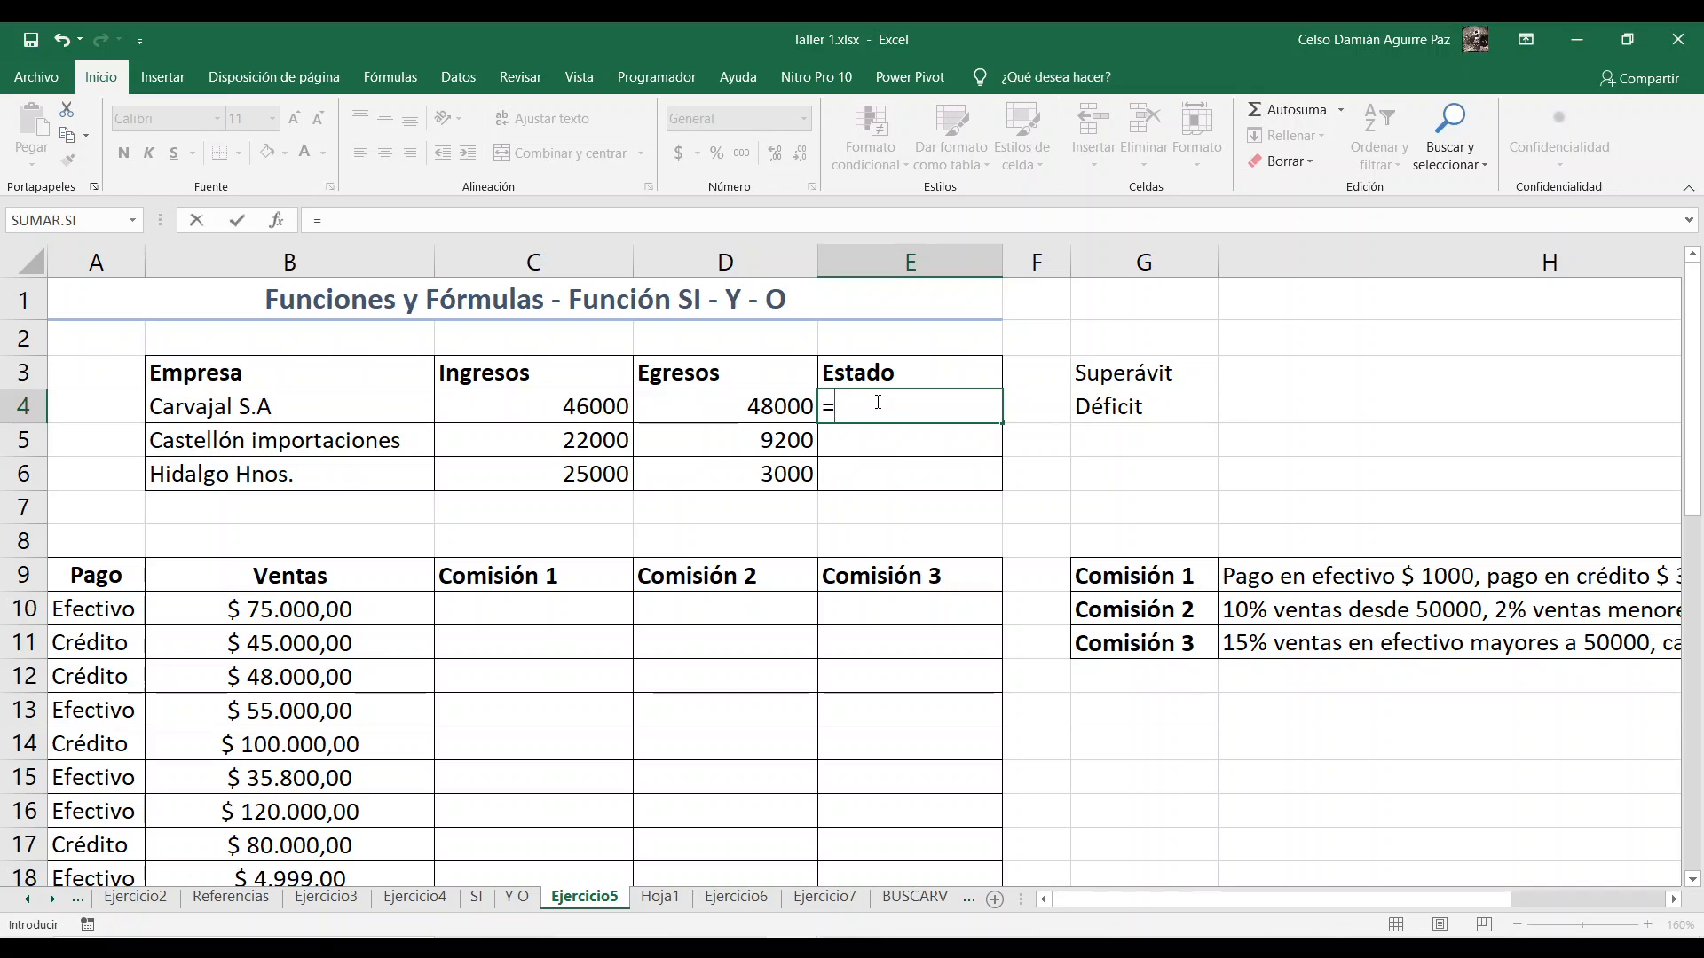
type("si")
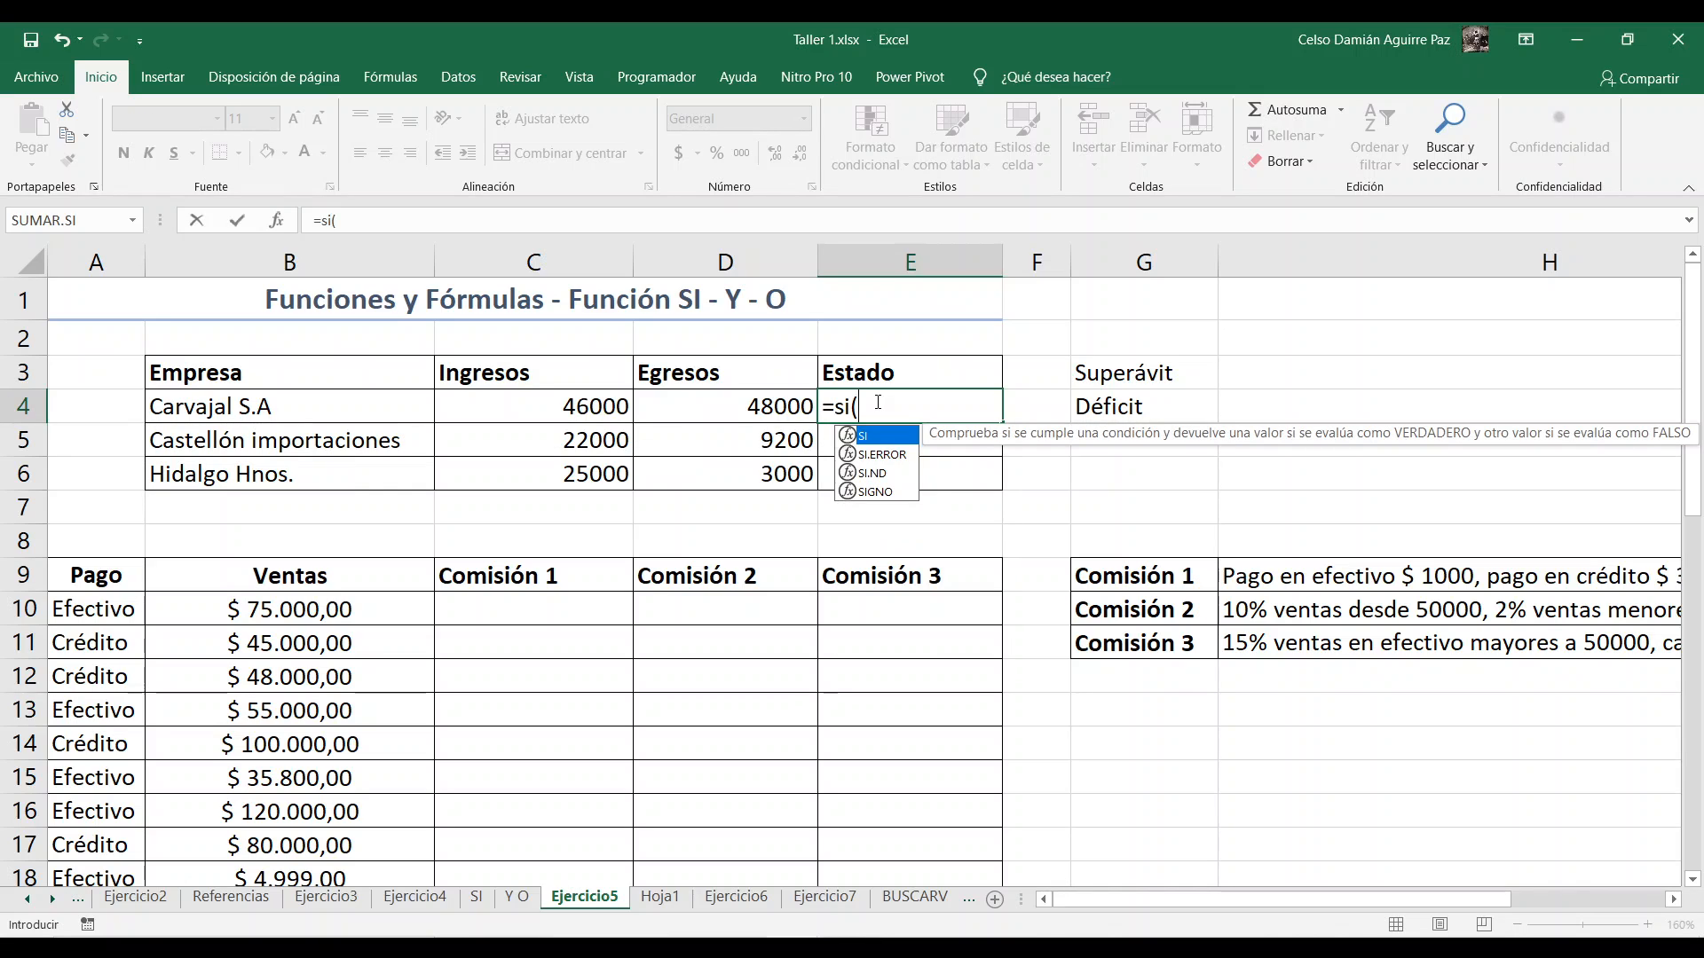
type("(")
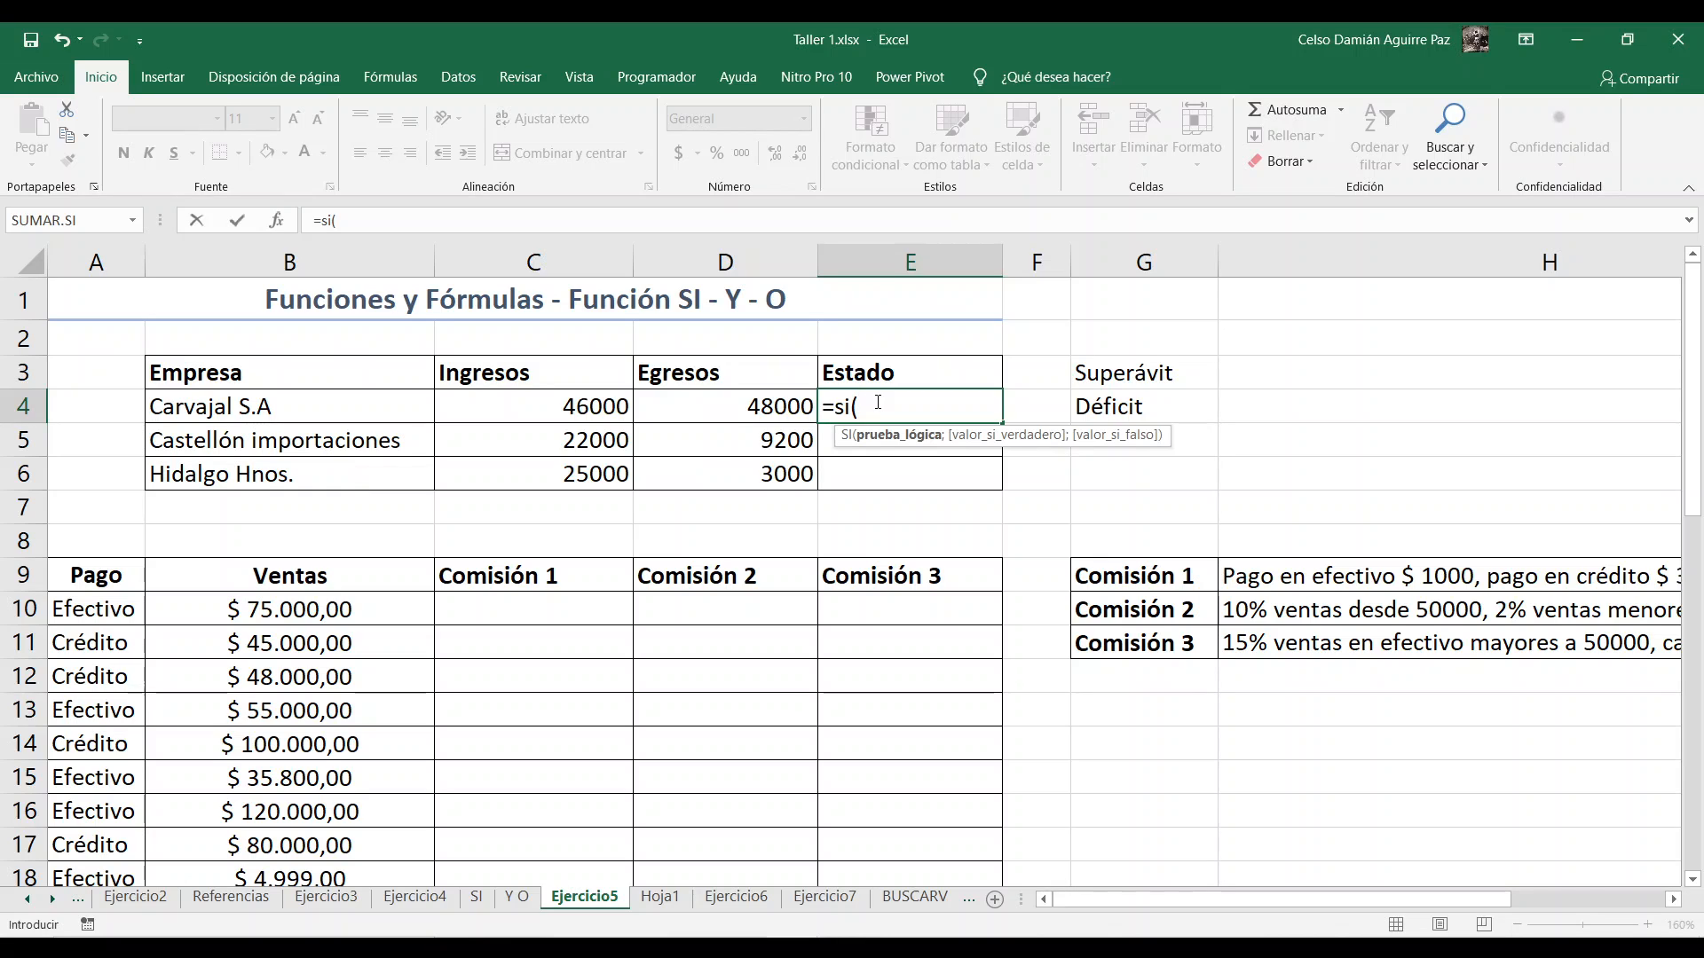
left_click(540, 416)
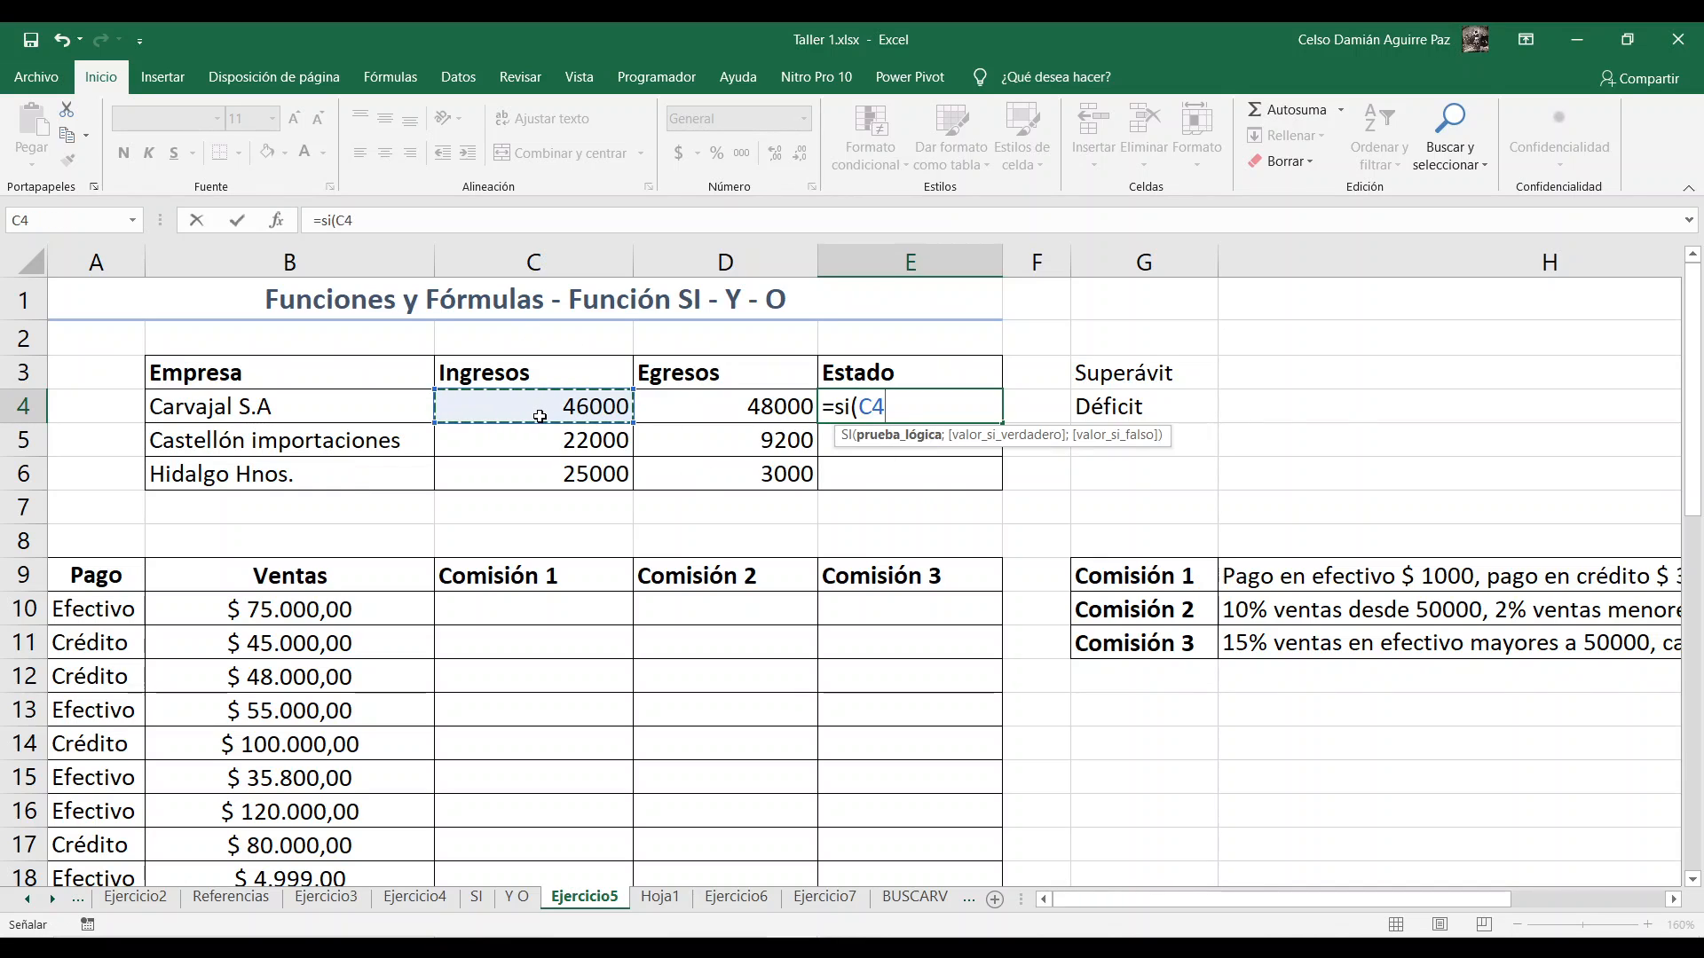
type(">")
left_click(711, 406)
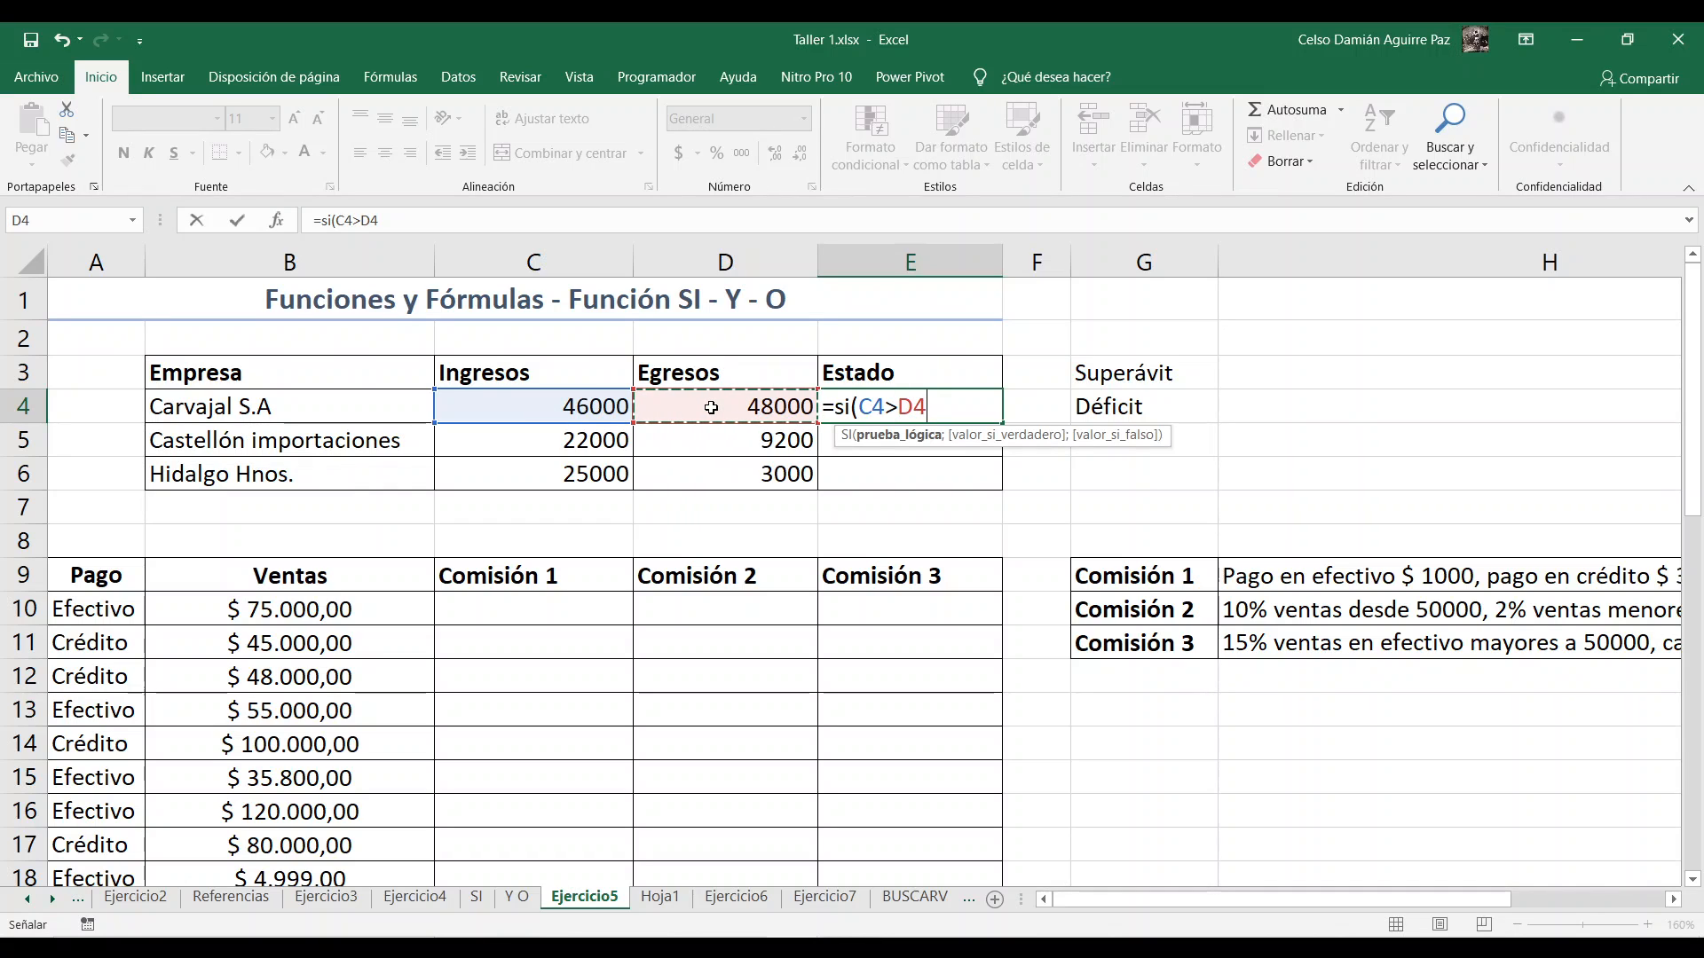
type(";")
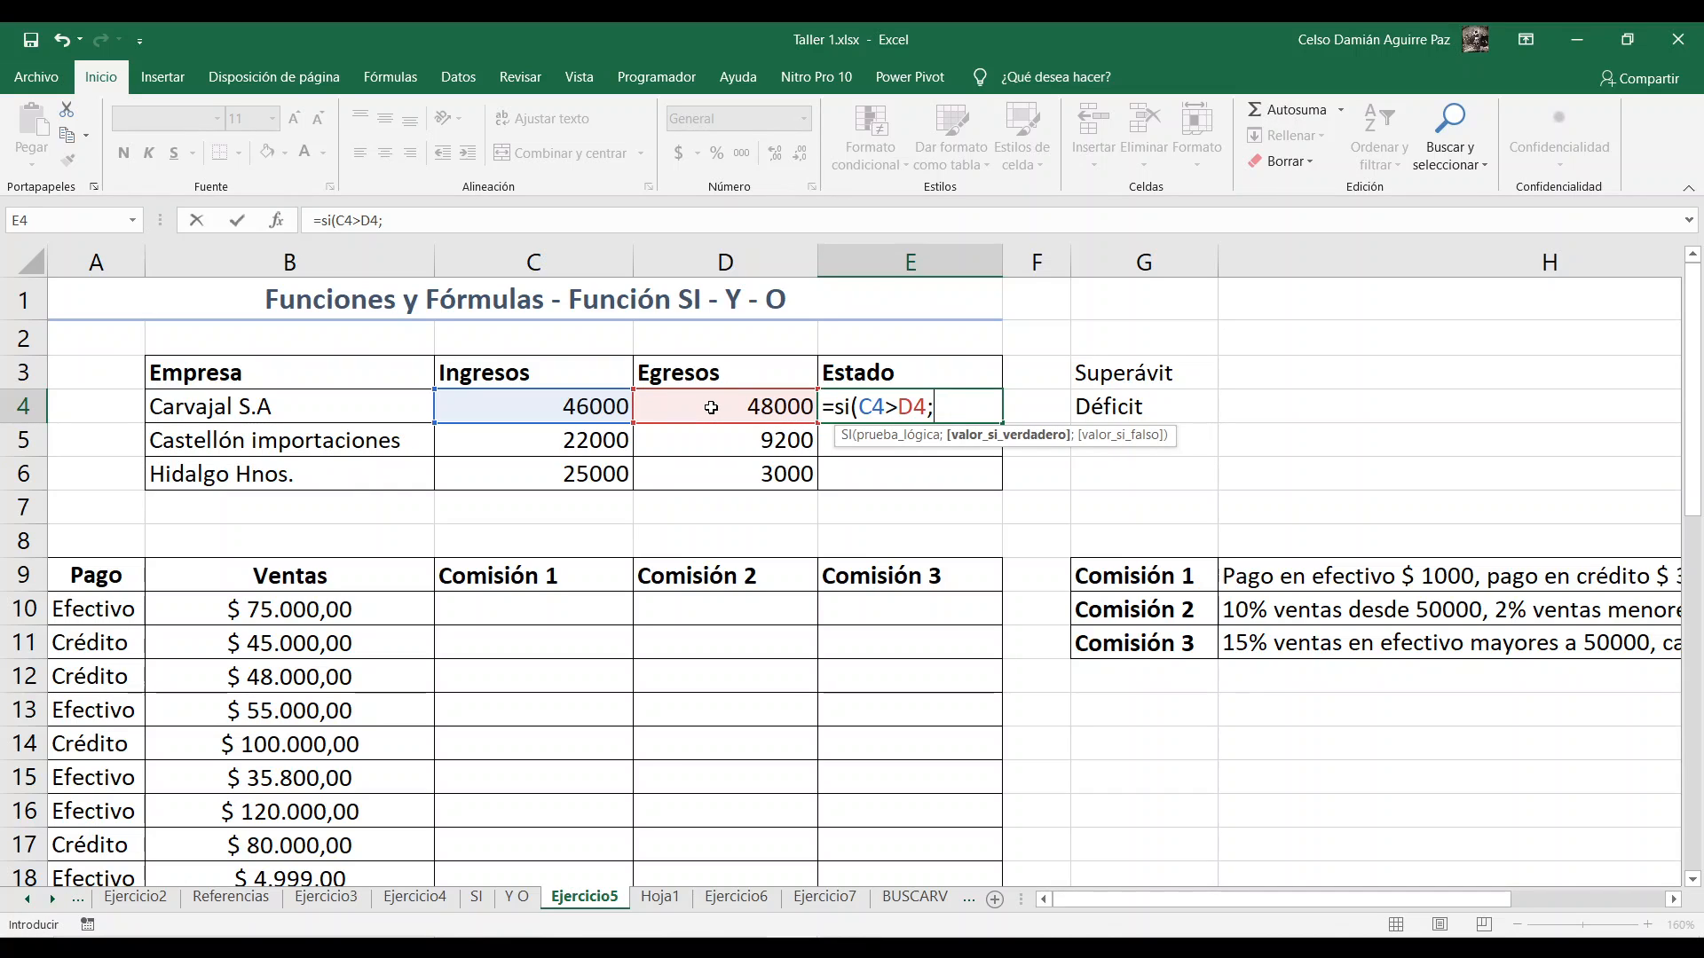
type("\"Superávit\"")
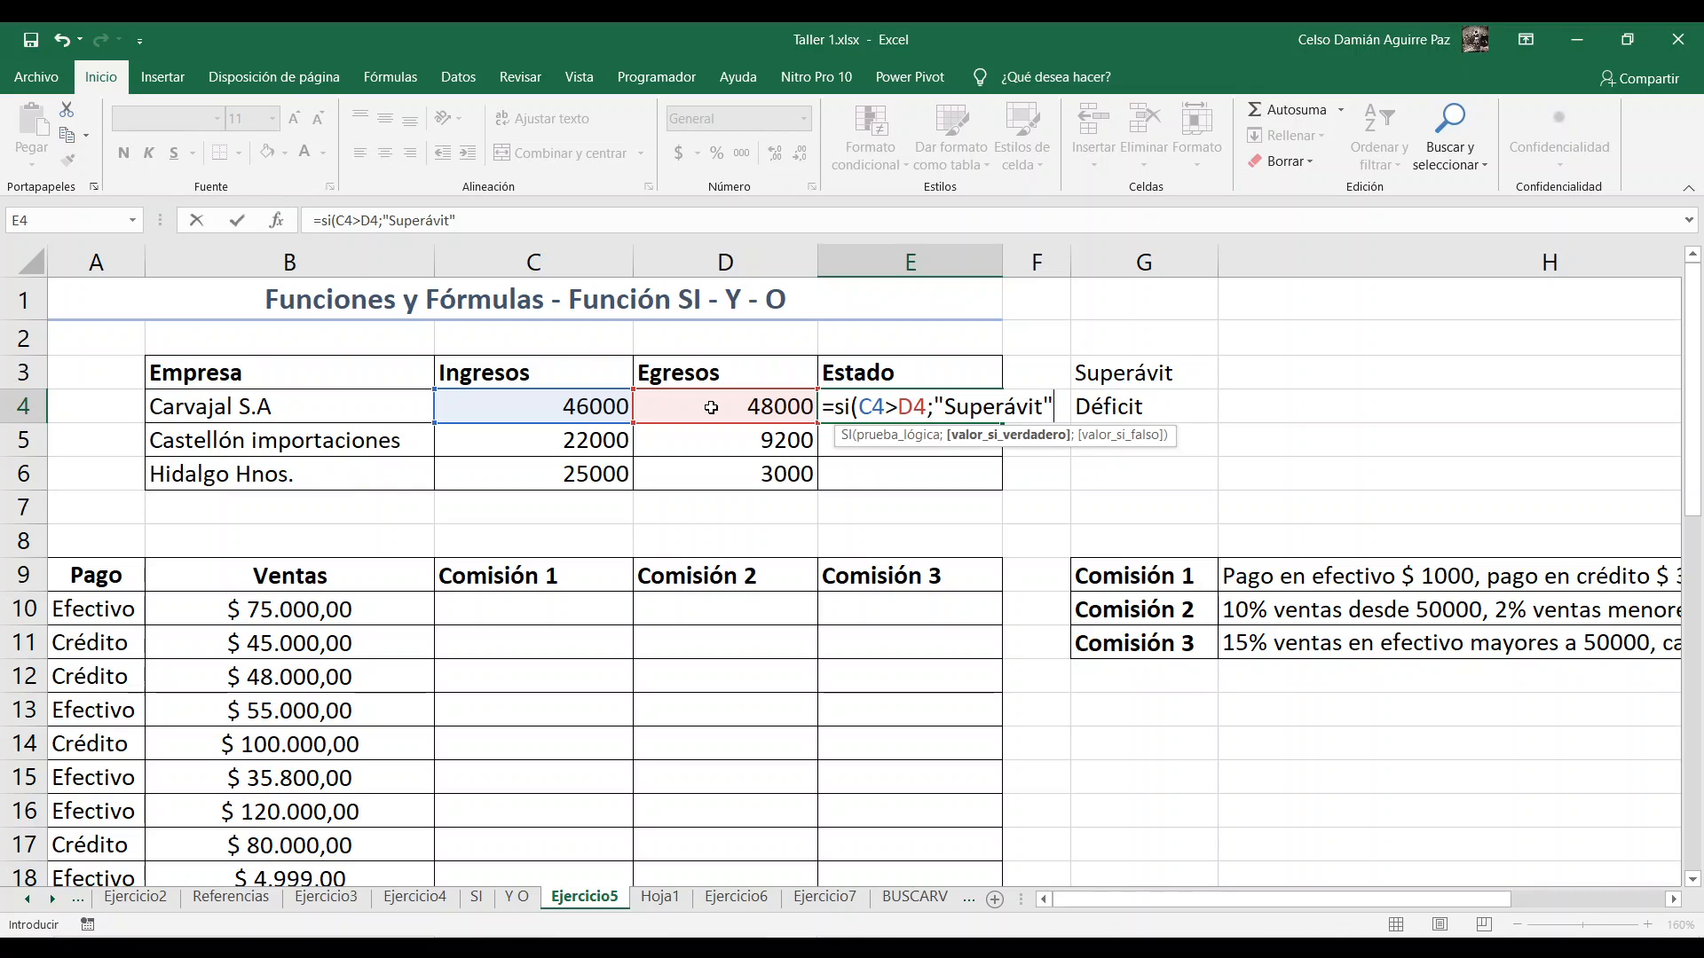
type(";")
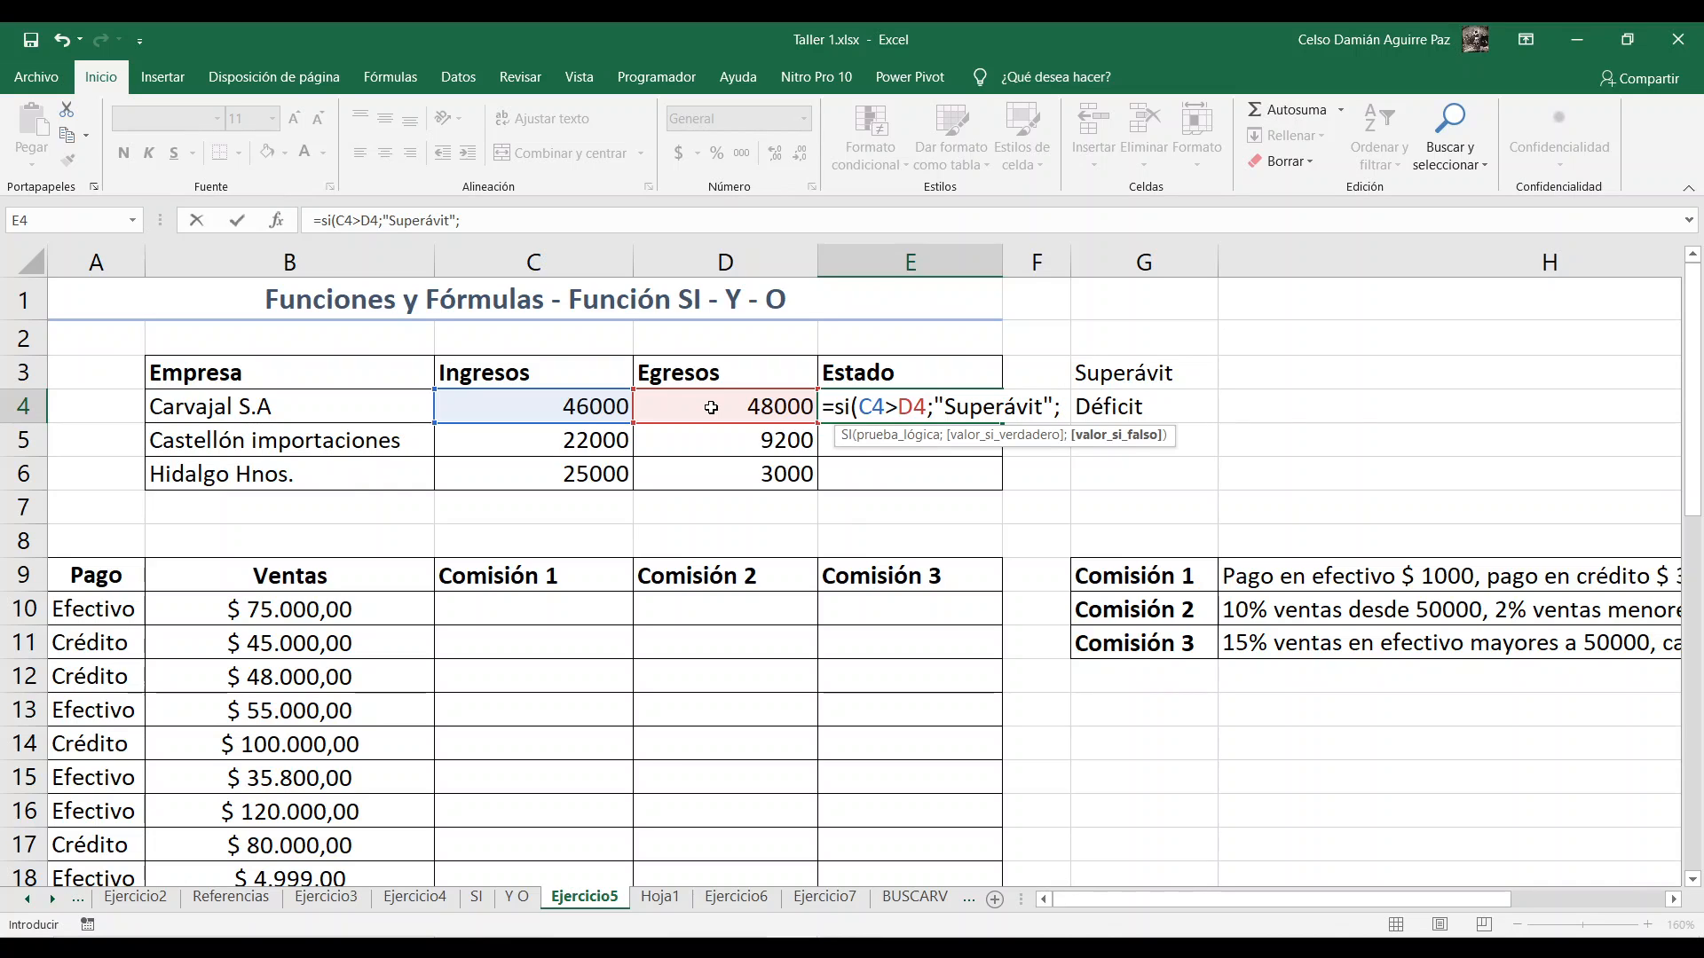
Step: Complete E4's SI formula with "Superávit" as the value if true and "Déficit" as the value if false
type("\"Déficit")
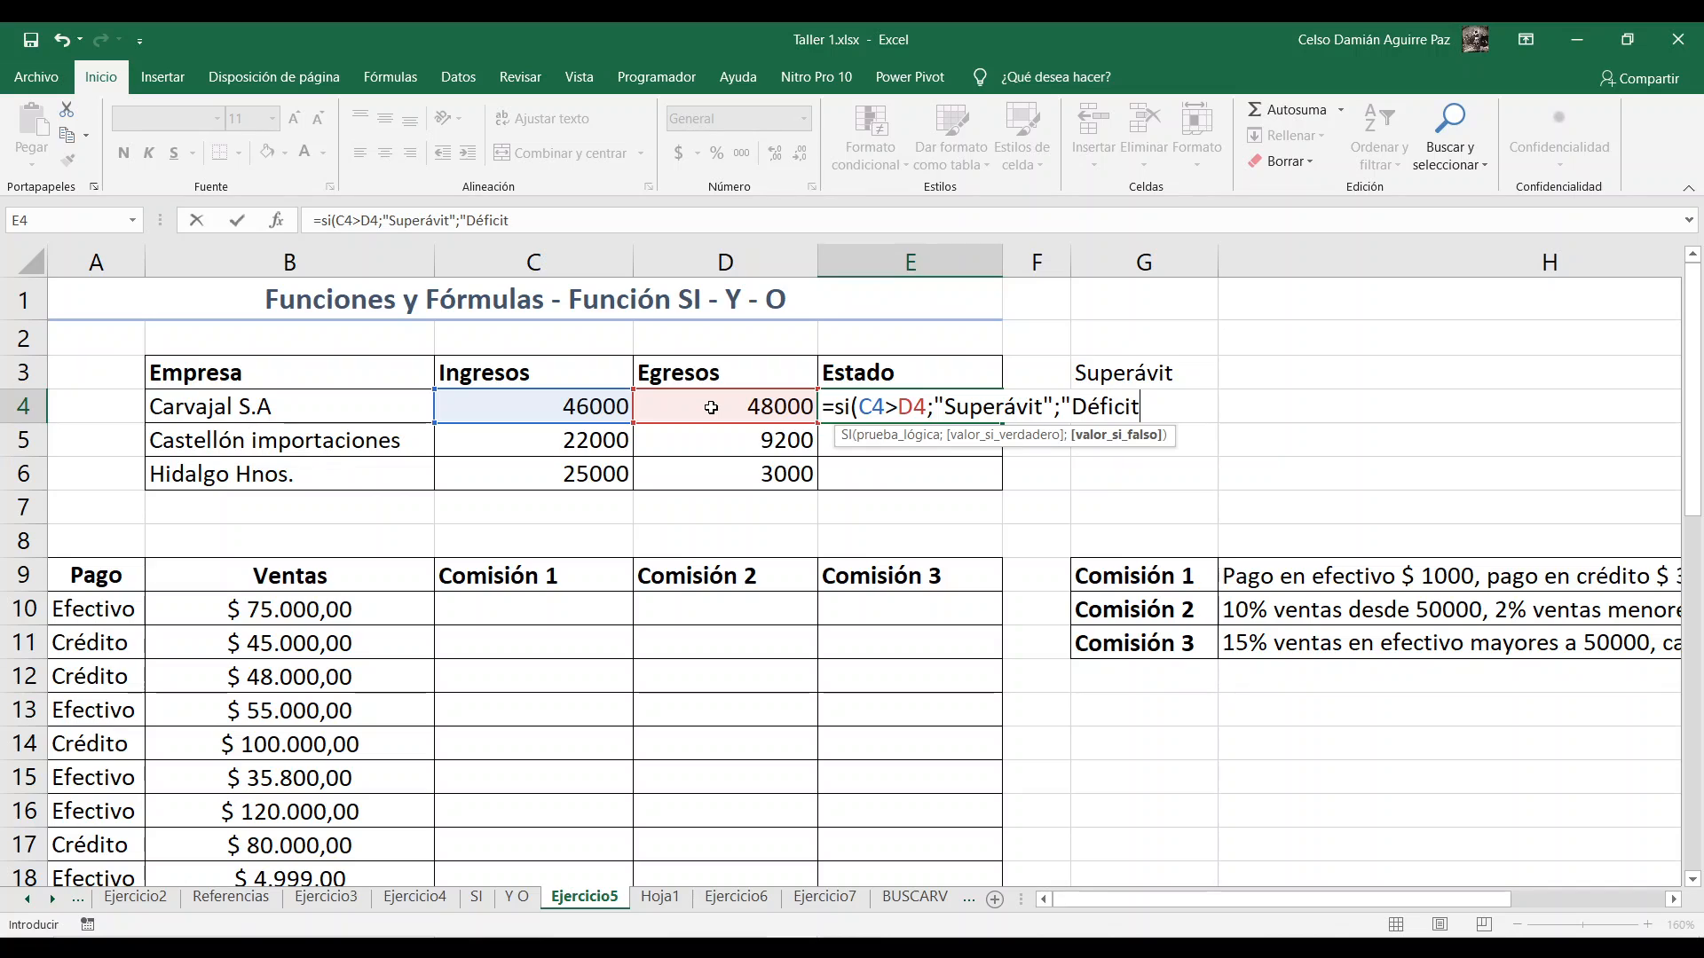
type("\")")
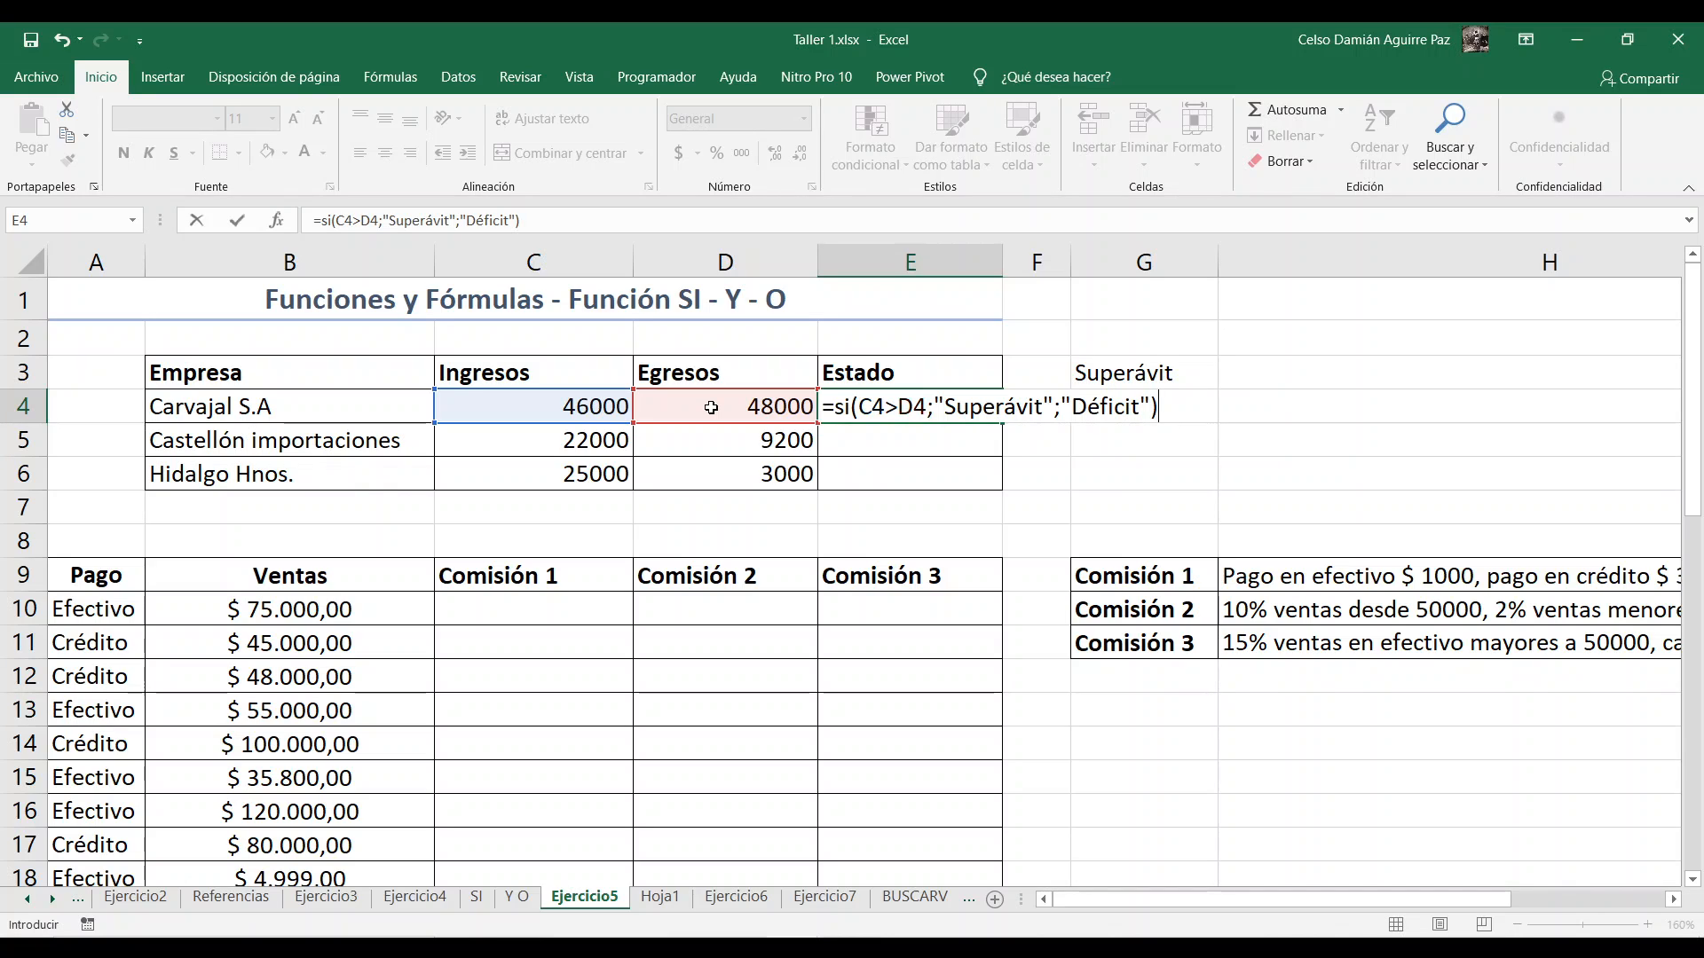
key("Return")
Step: Fill the Estado formula from E4 down to E6 for the remaining companies
left_click(980, 408)
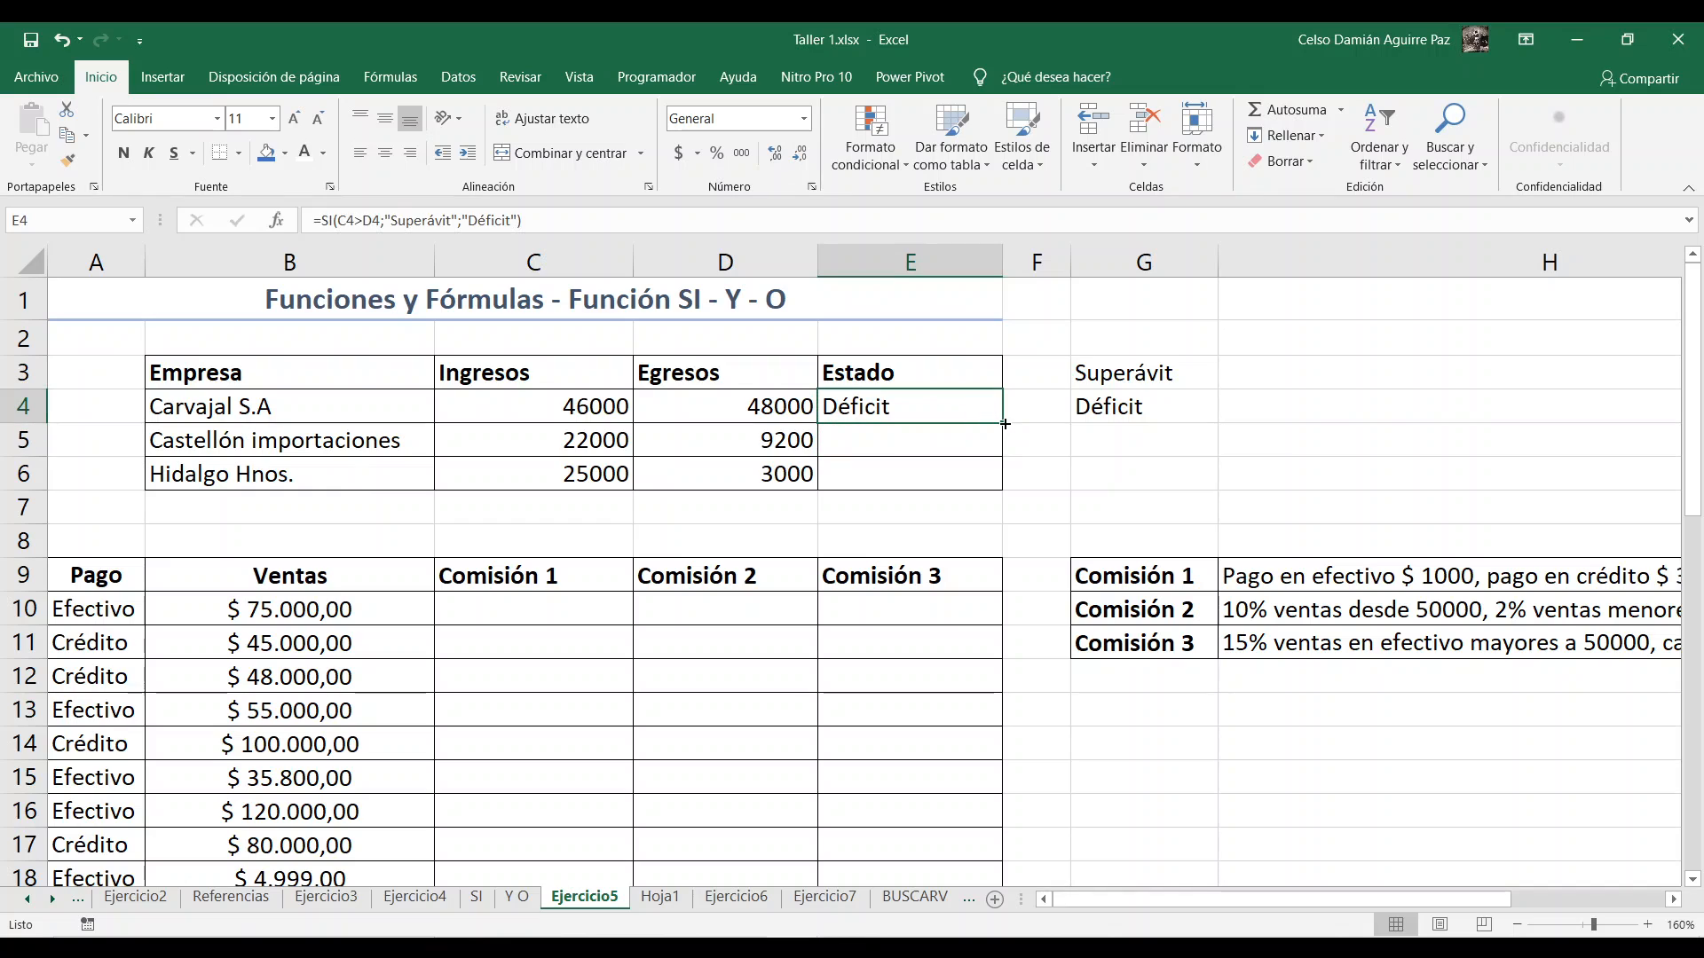
double_click(1002, 424)
left_click(965, 416)
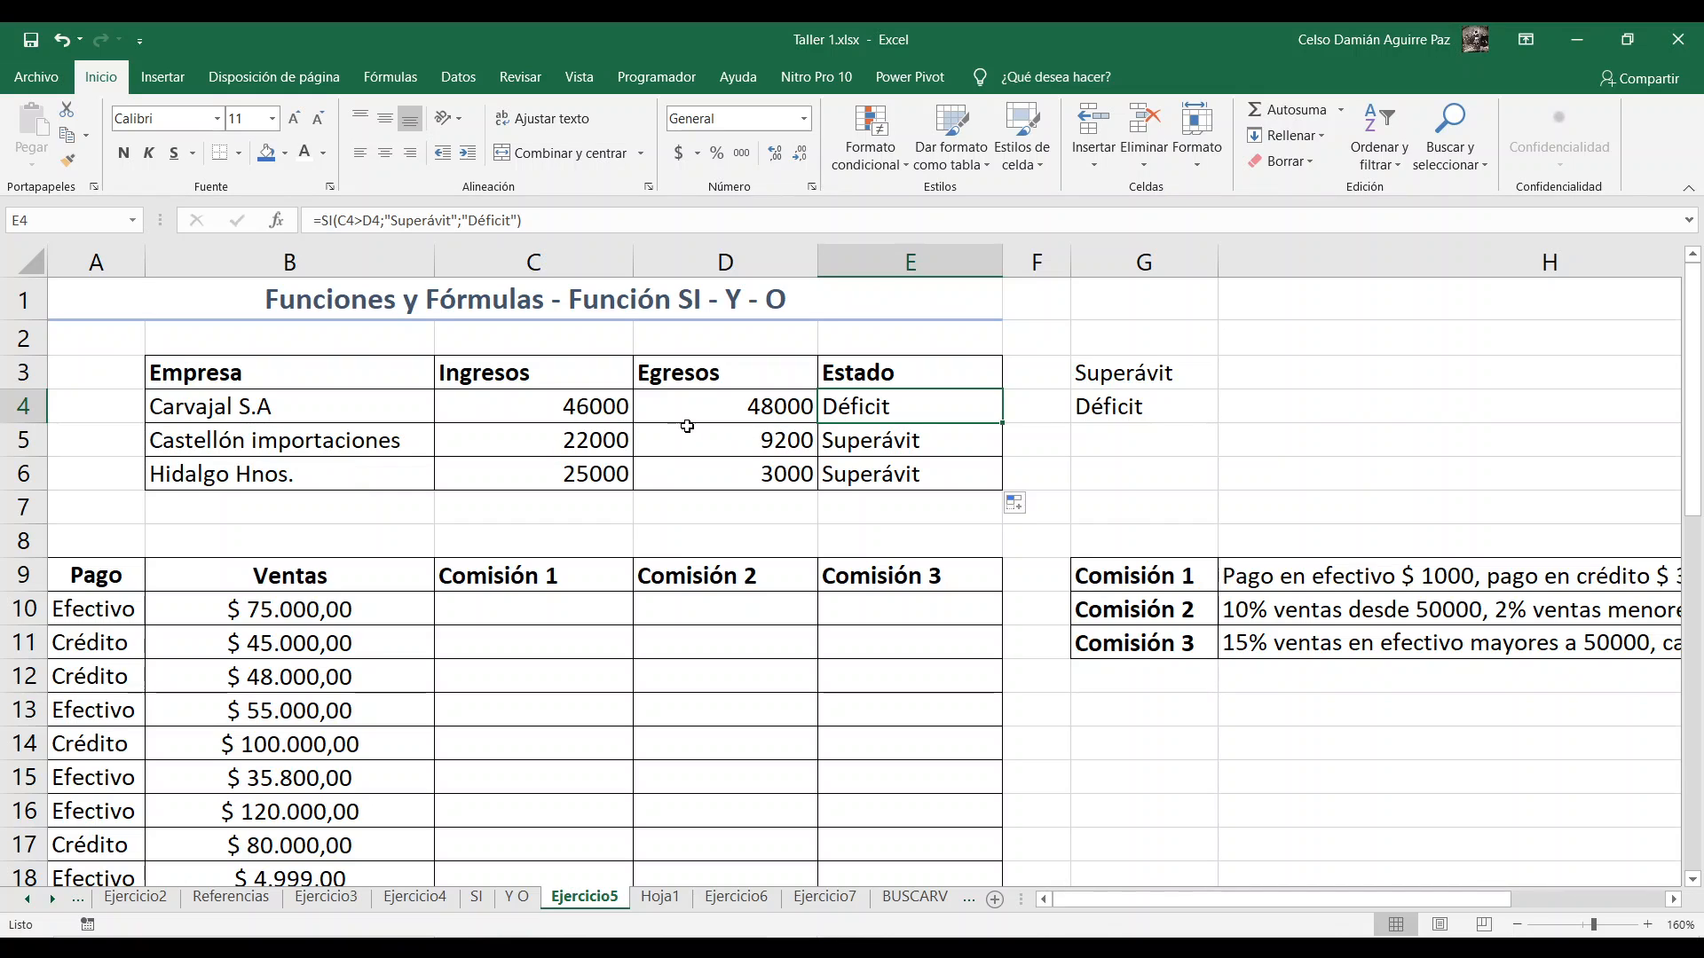
Step: Change the Egresos value of Hidalgo Hnos. in cell D6 to 30000
left_click(588, 410)
left_click(561, 478)
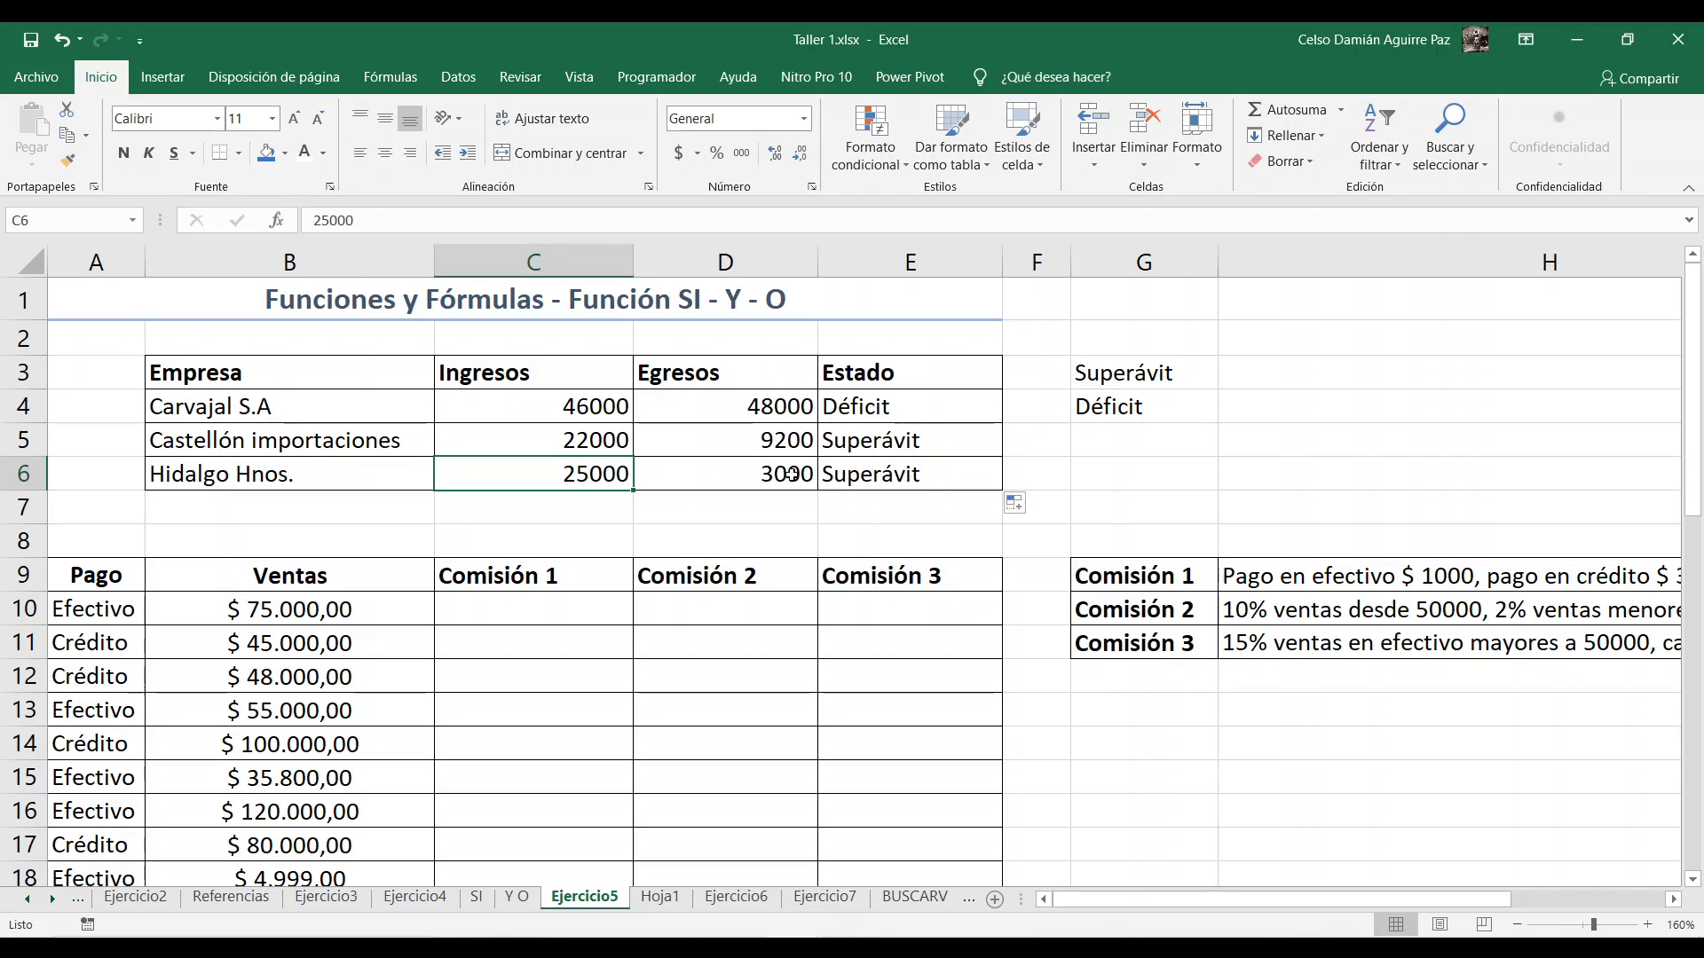
left_click(742, 477)
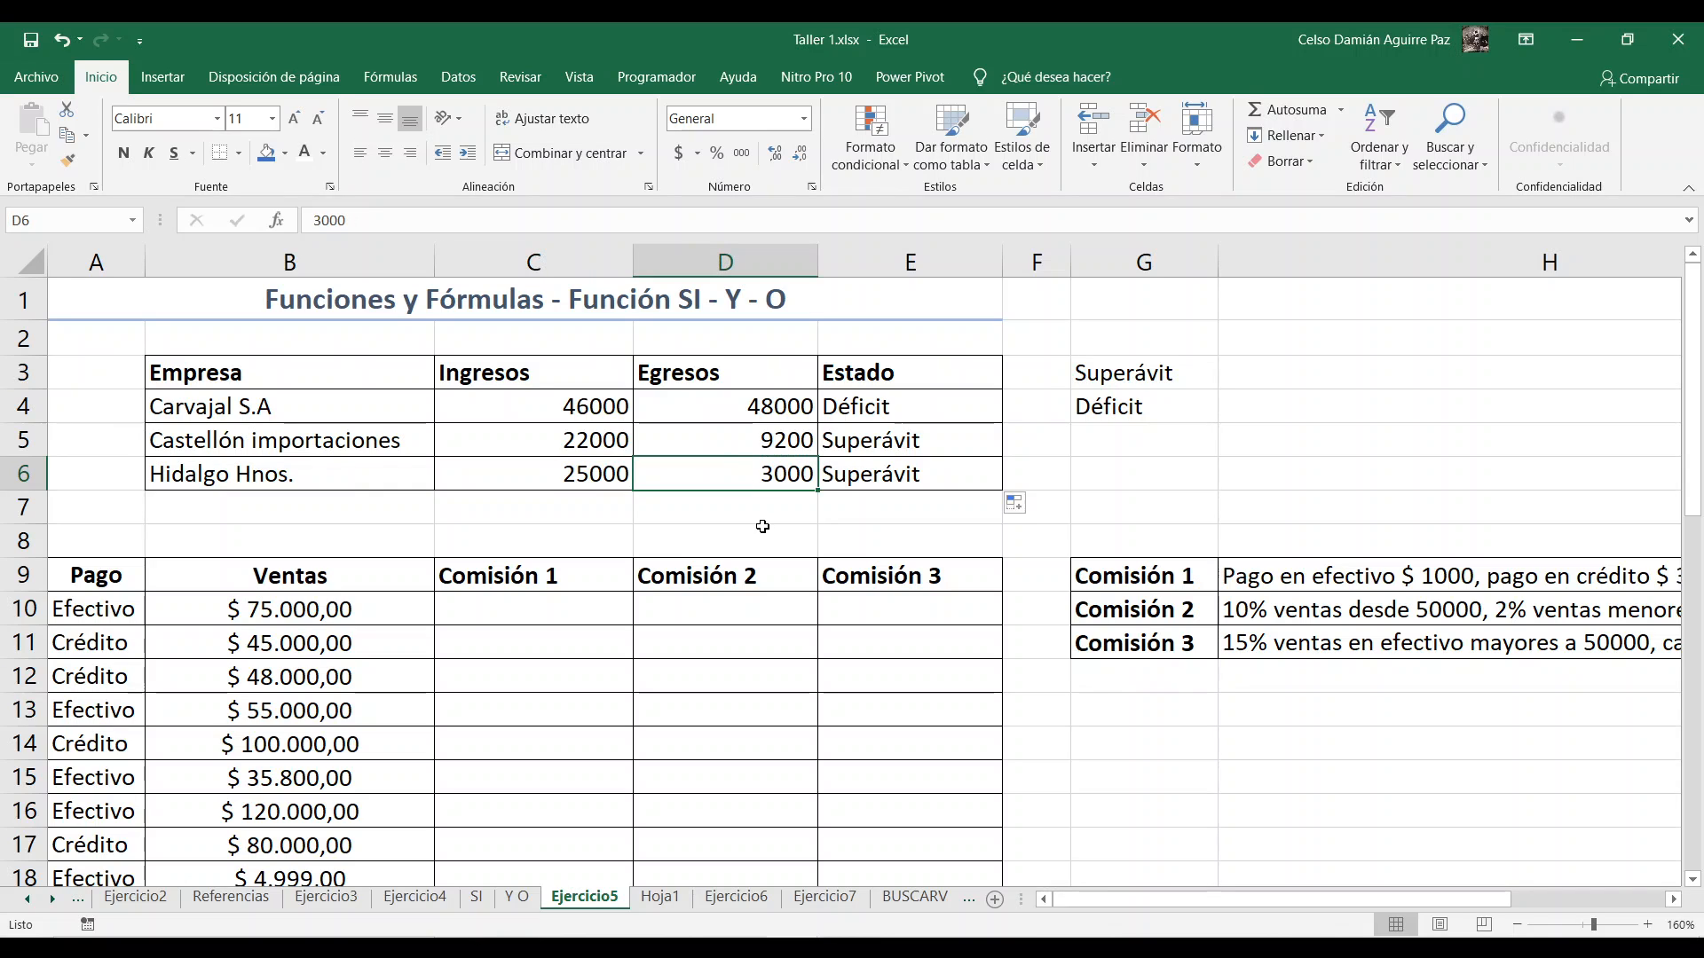
type("30000")
key("Return")
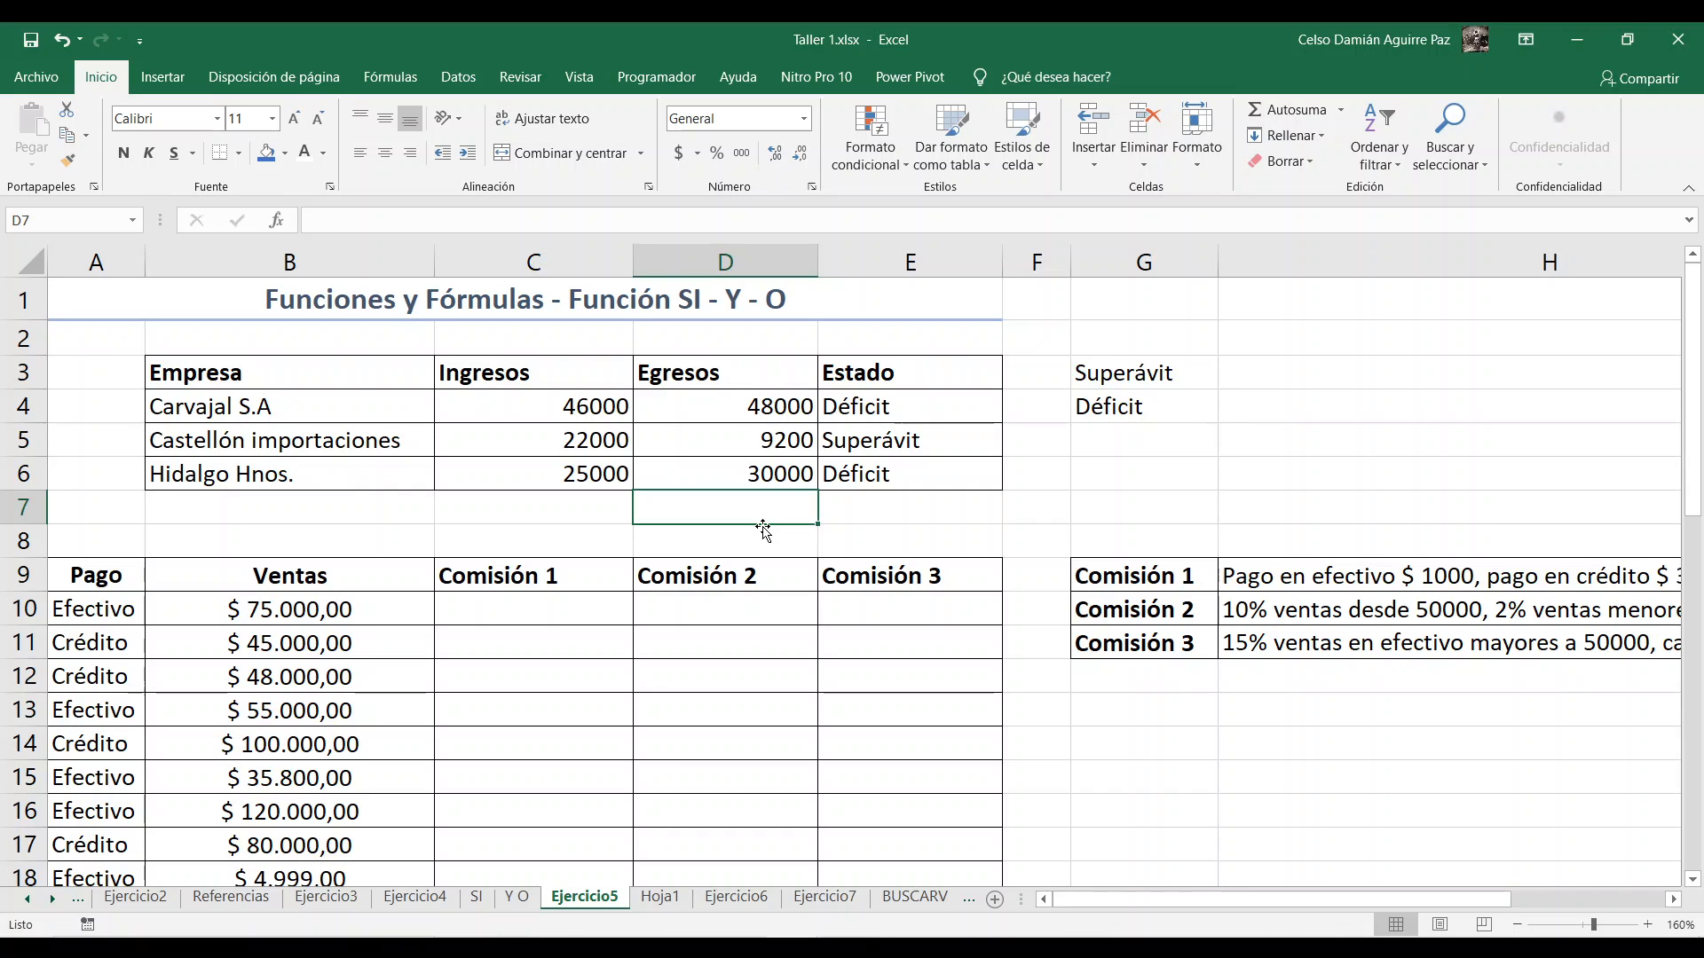
Step: Examine the Pago and Ventas data in A10:B18 and the commission rules beside the table, focusing on Comisión 1
scroll(764, 530, "down", 2)
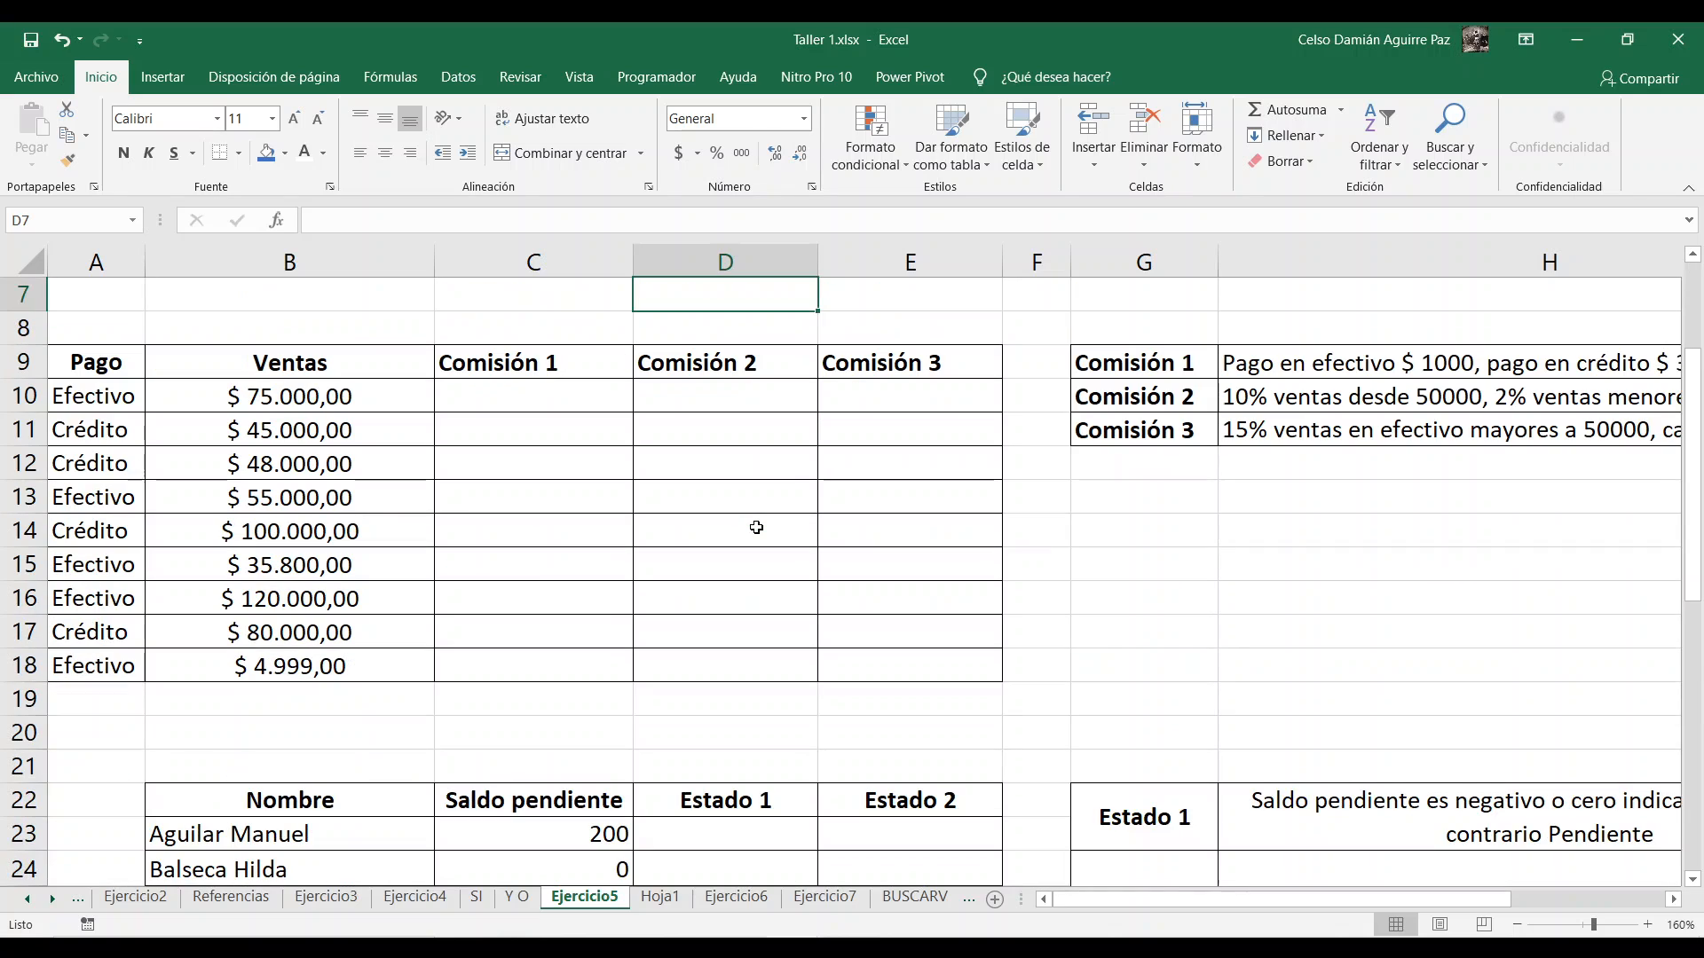
left_click_drag(85, 396, 302, 657)
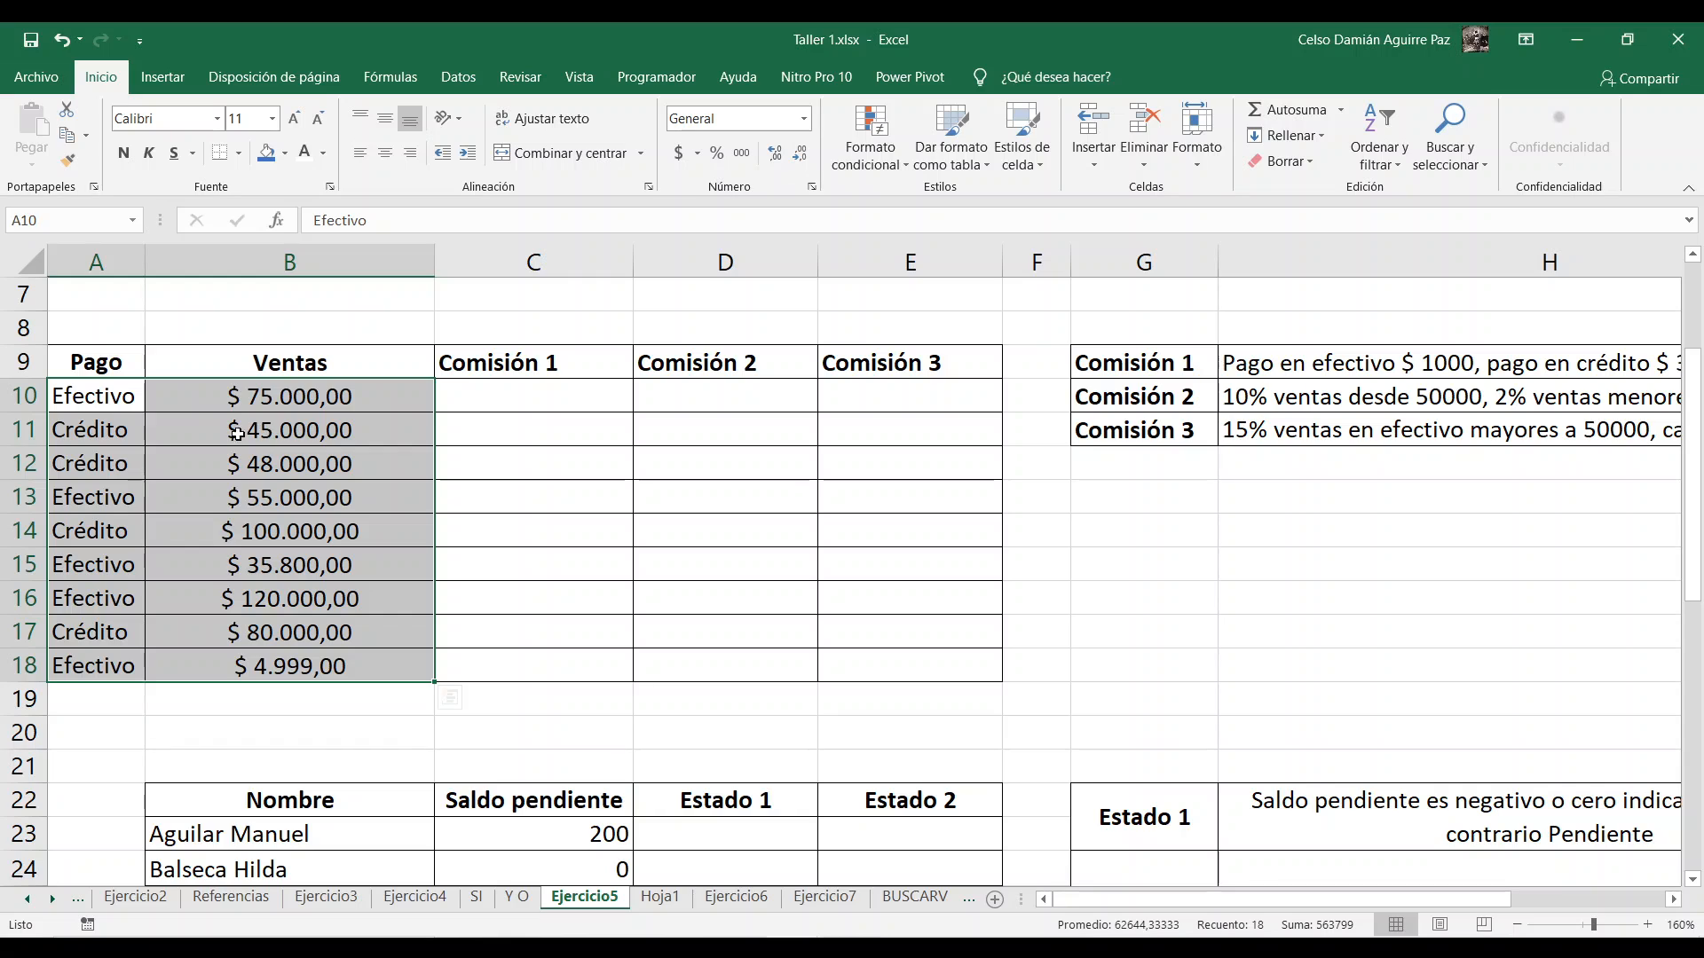
left_click(509, 439)
left_click(511, 397)
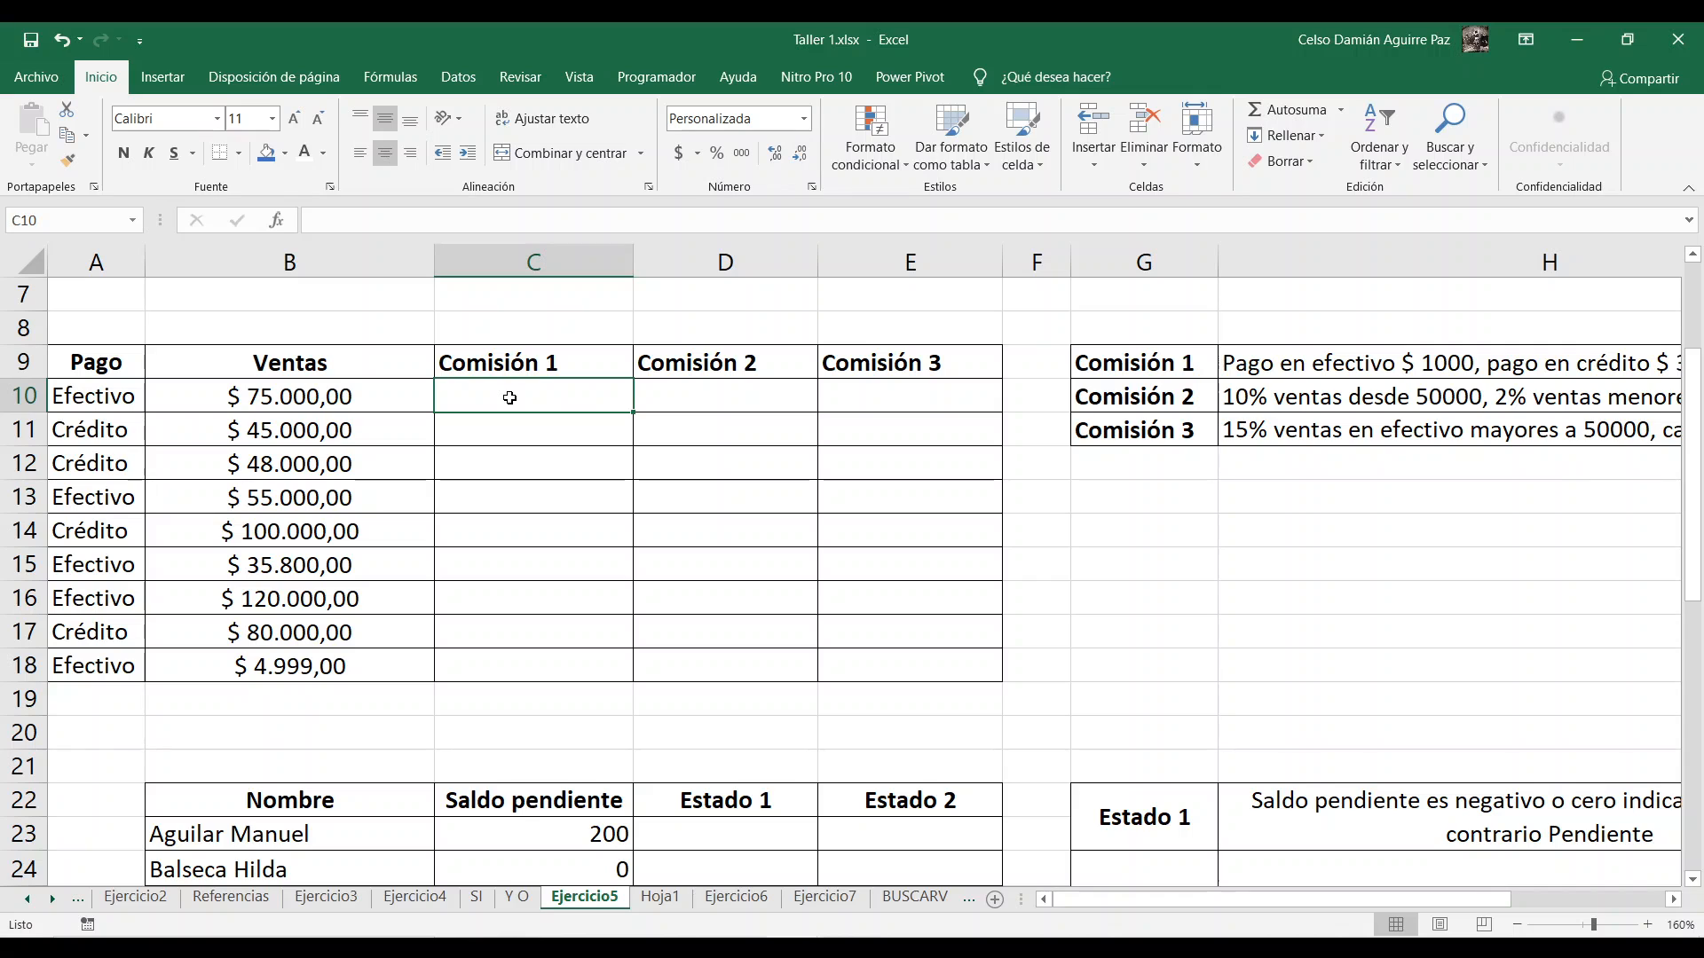
left_click(1674, 900)
left_click(1676, 901)
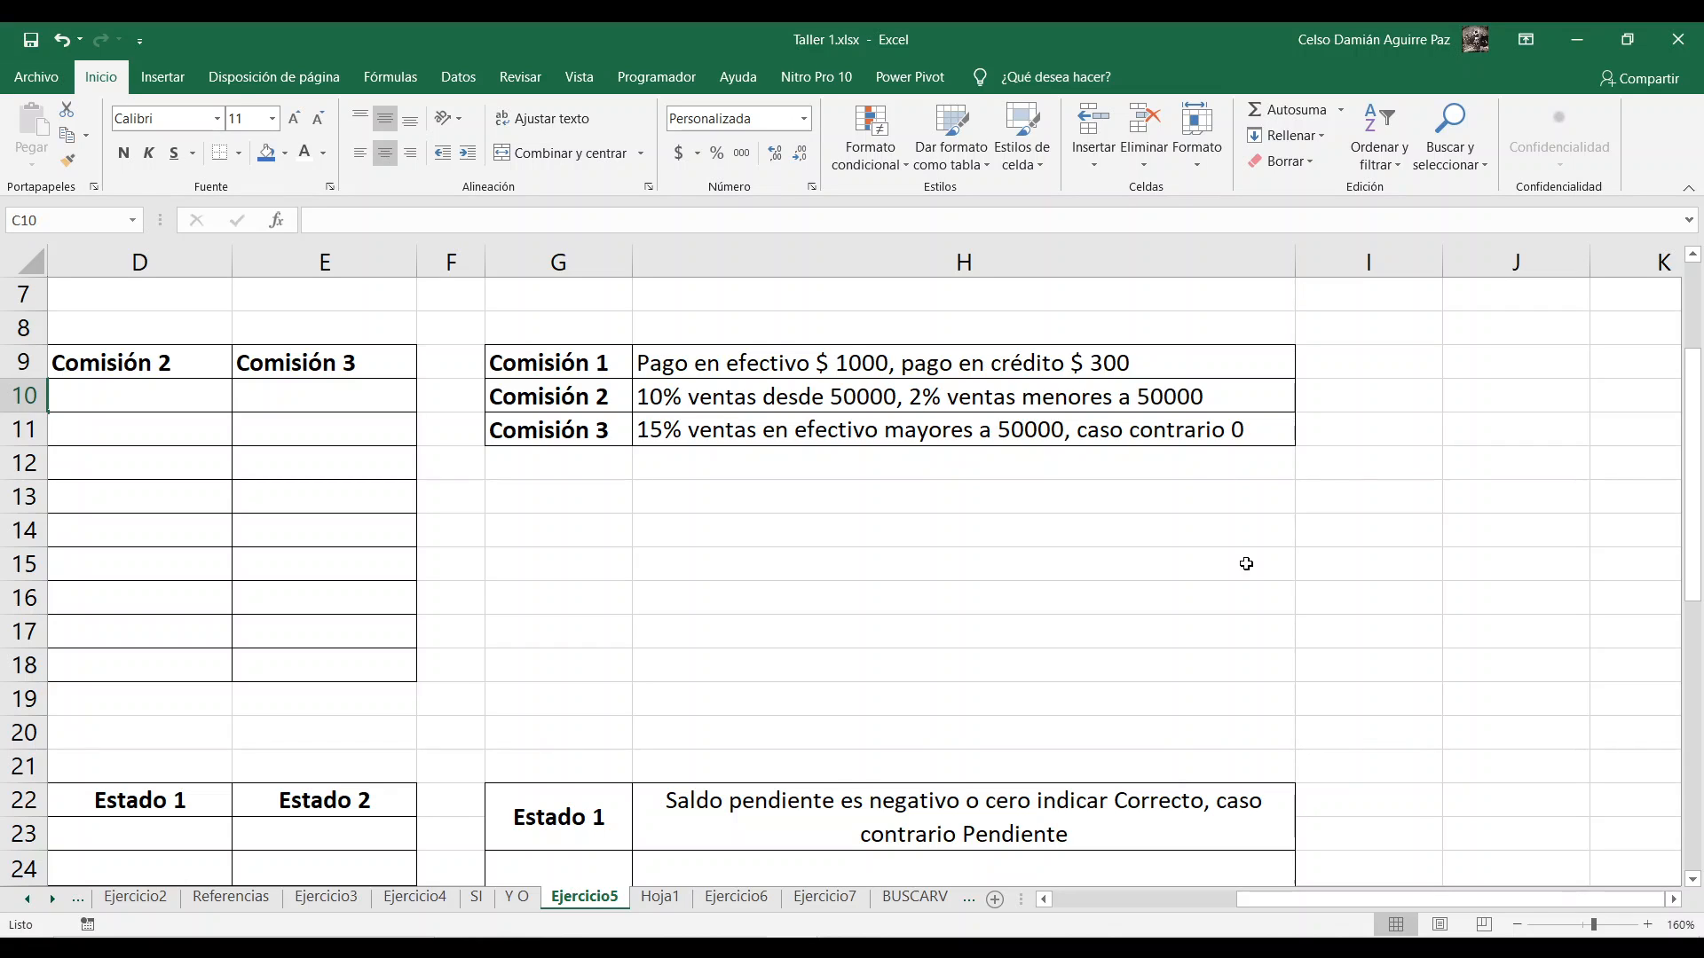
left_click_drag(1303, 898, 1106, 905)
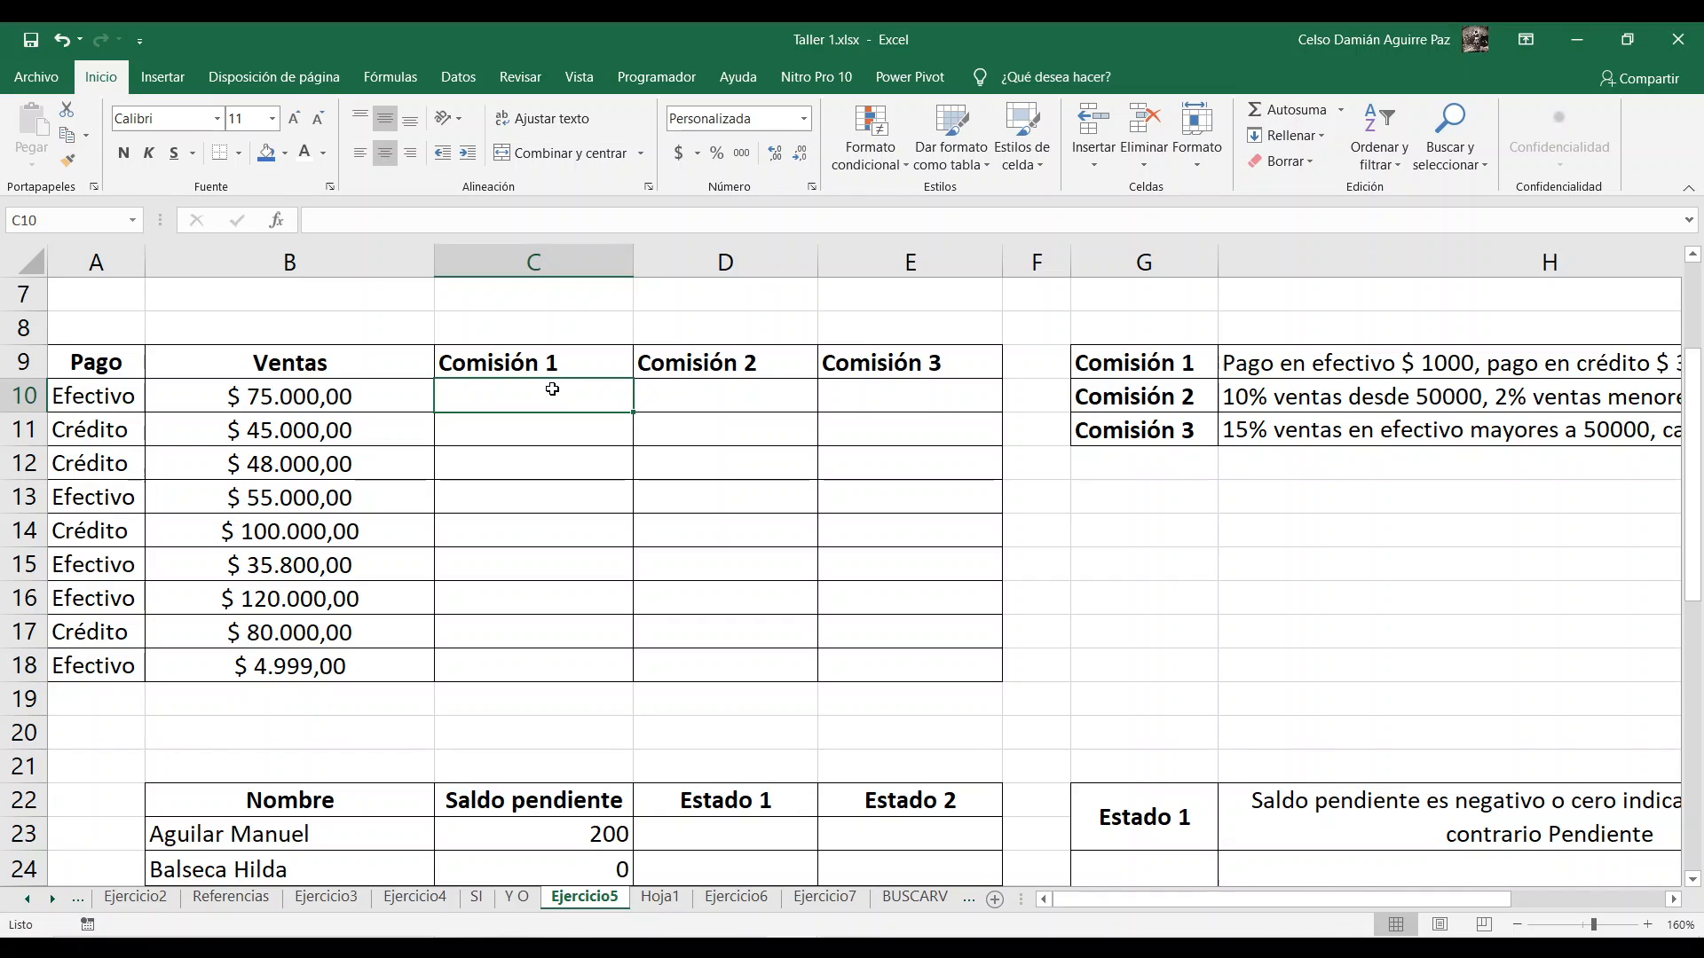
Step: Start an SI formula in Comisión 1 cell C10 with the logical test A10="Efectivo"
type("=")
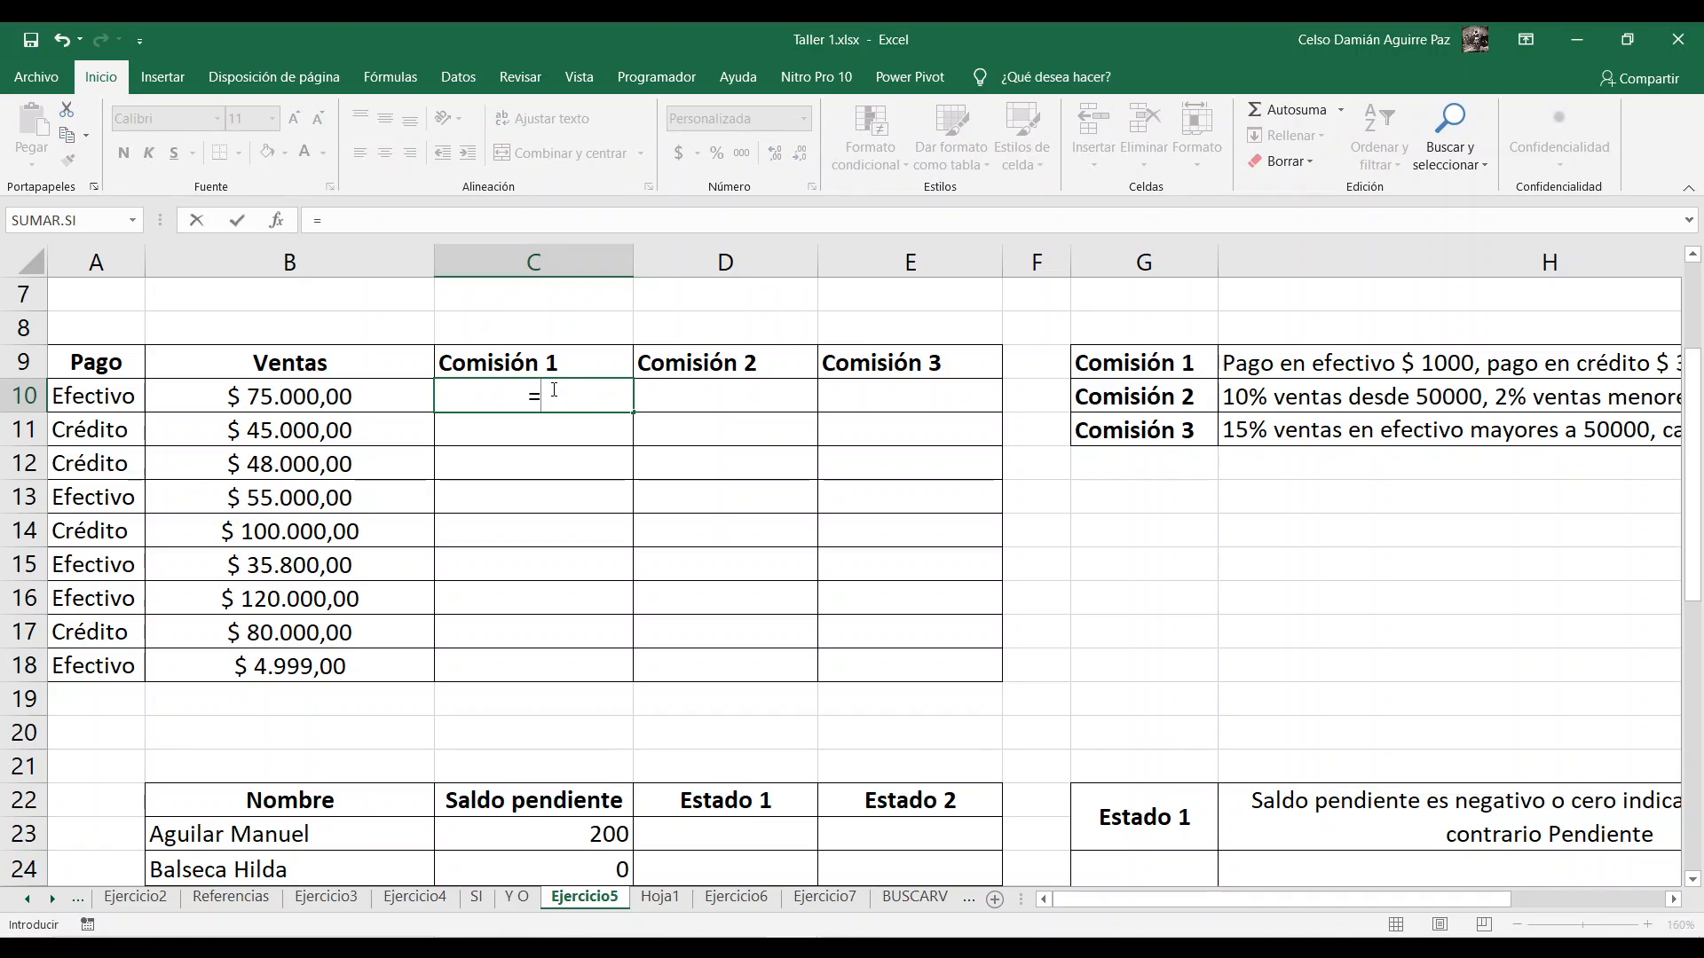
type("SI(")
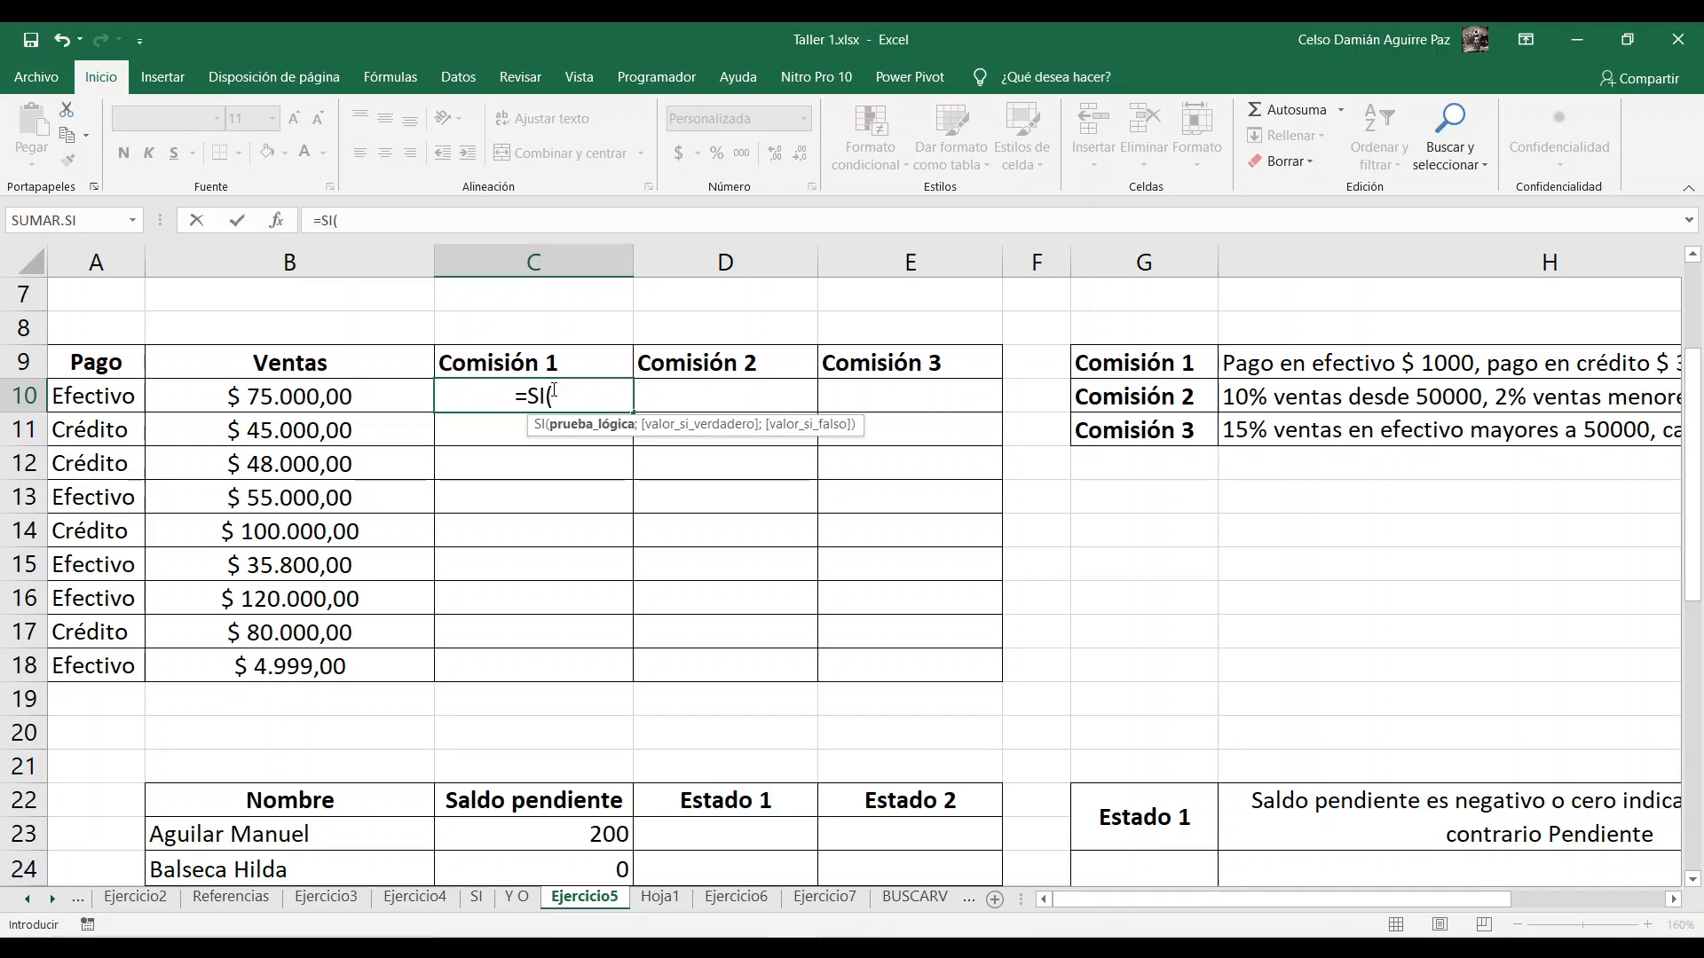
left_click(81, 402)
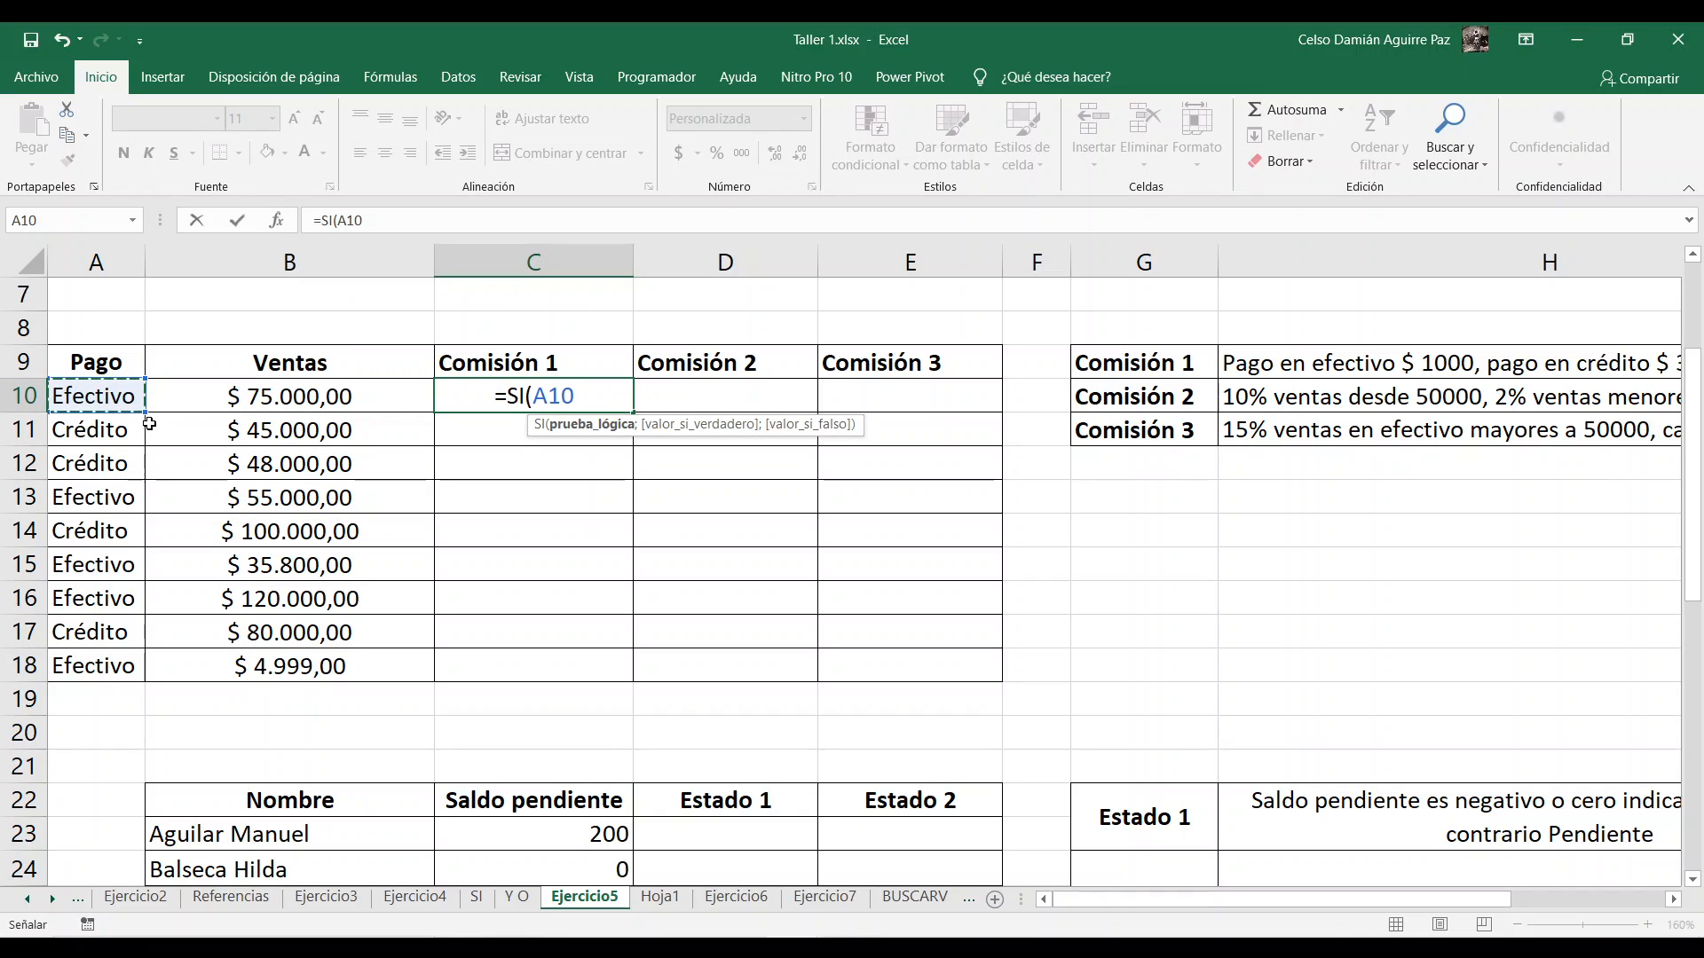
type("=")
type("Ëfect")
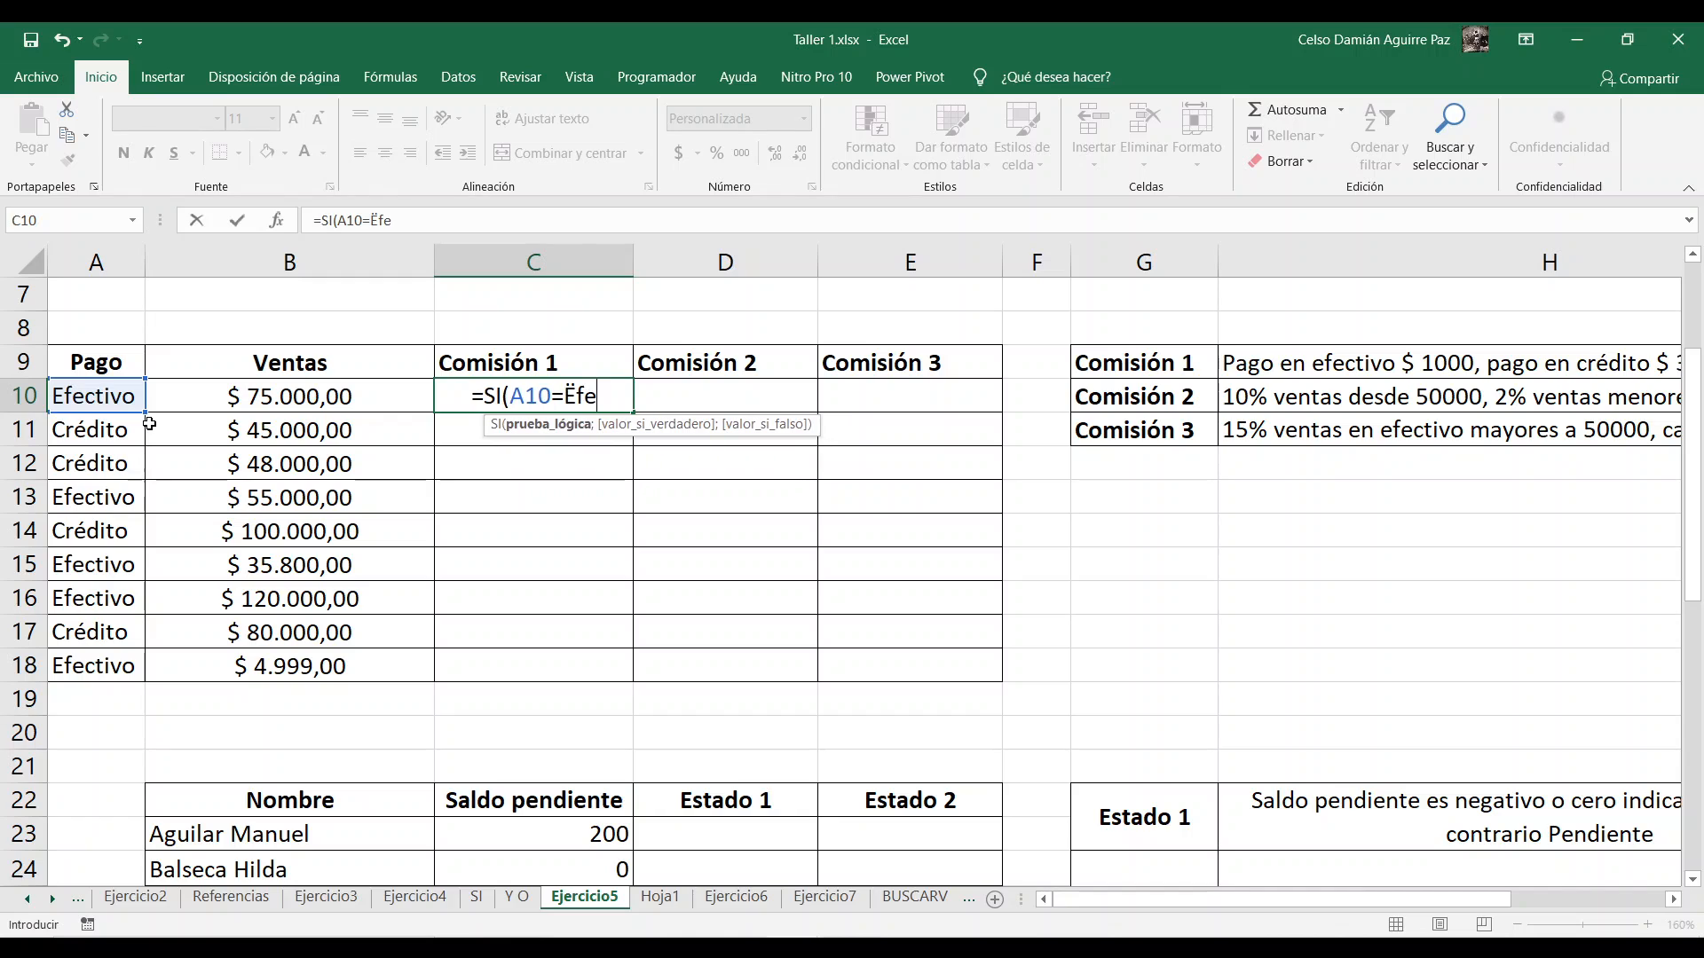
key("BackSpace")
key("BackSpace")
key("BackSpace")
key("BackSpace")
key("BackSpace")
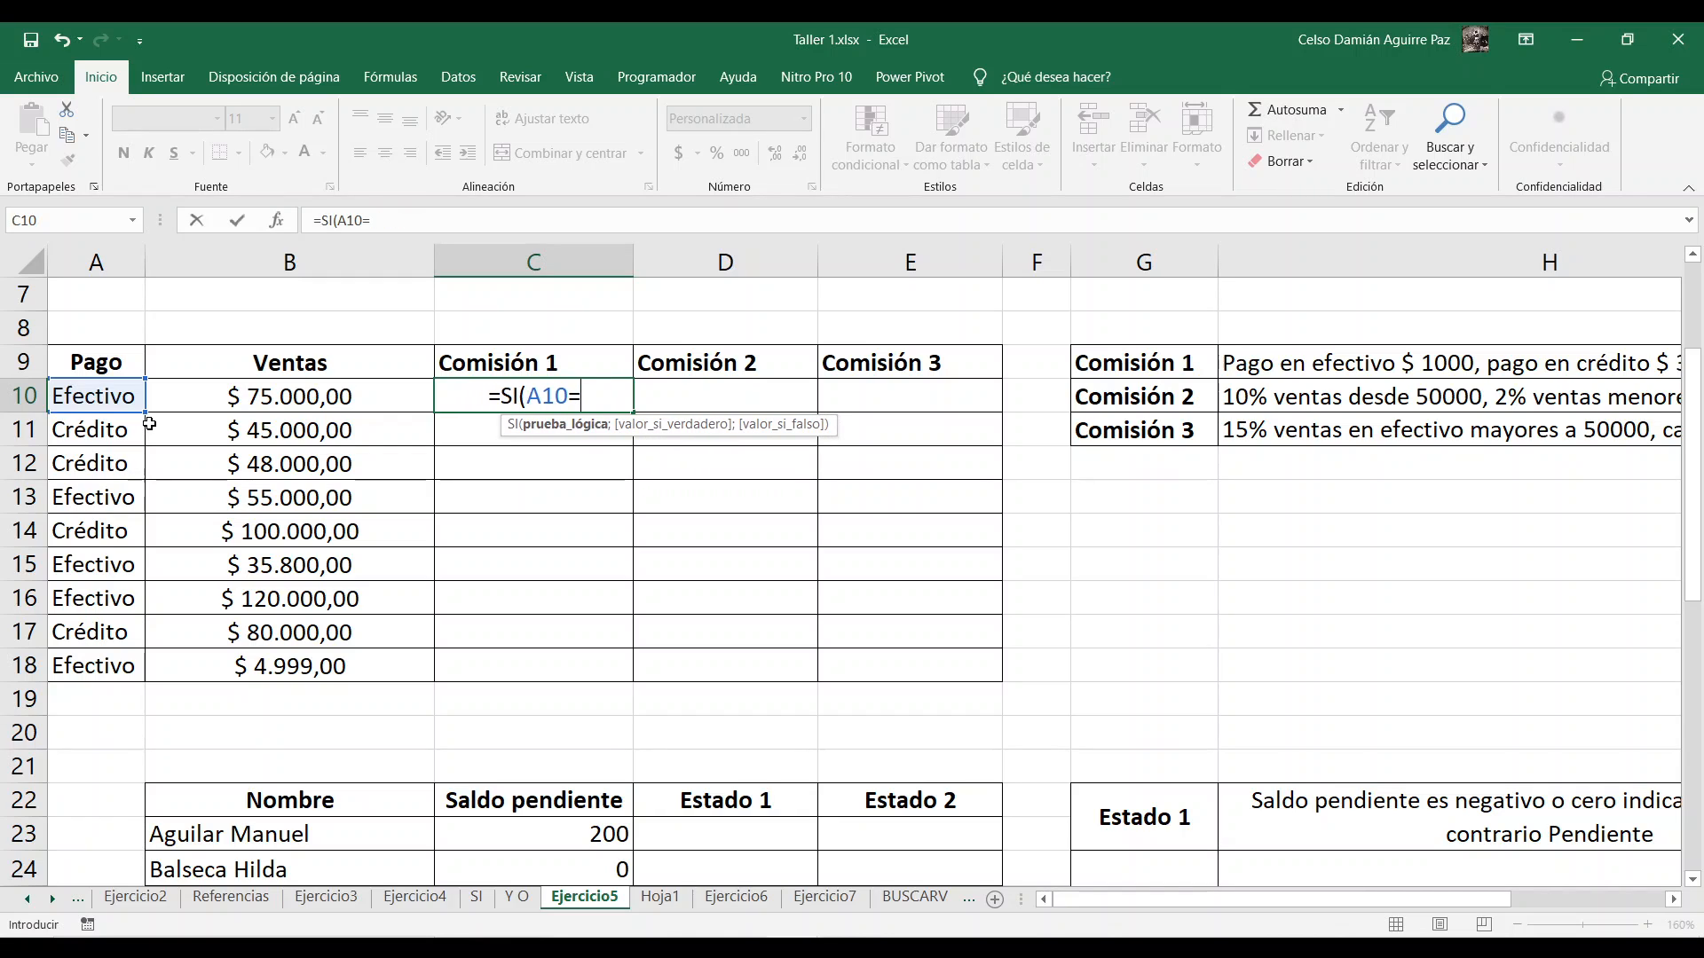
type("\"")
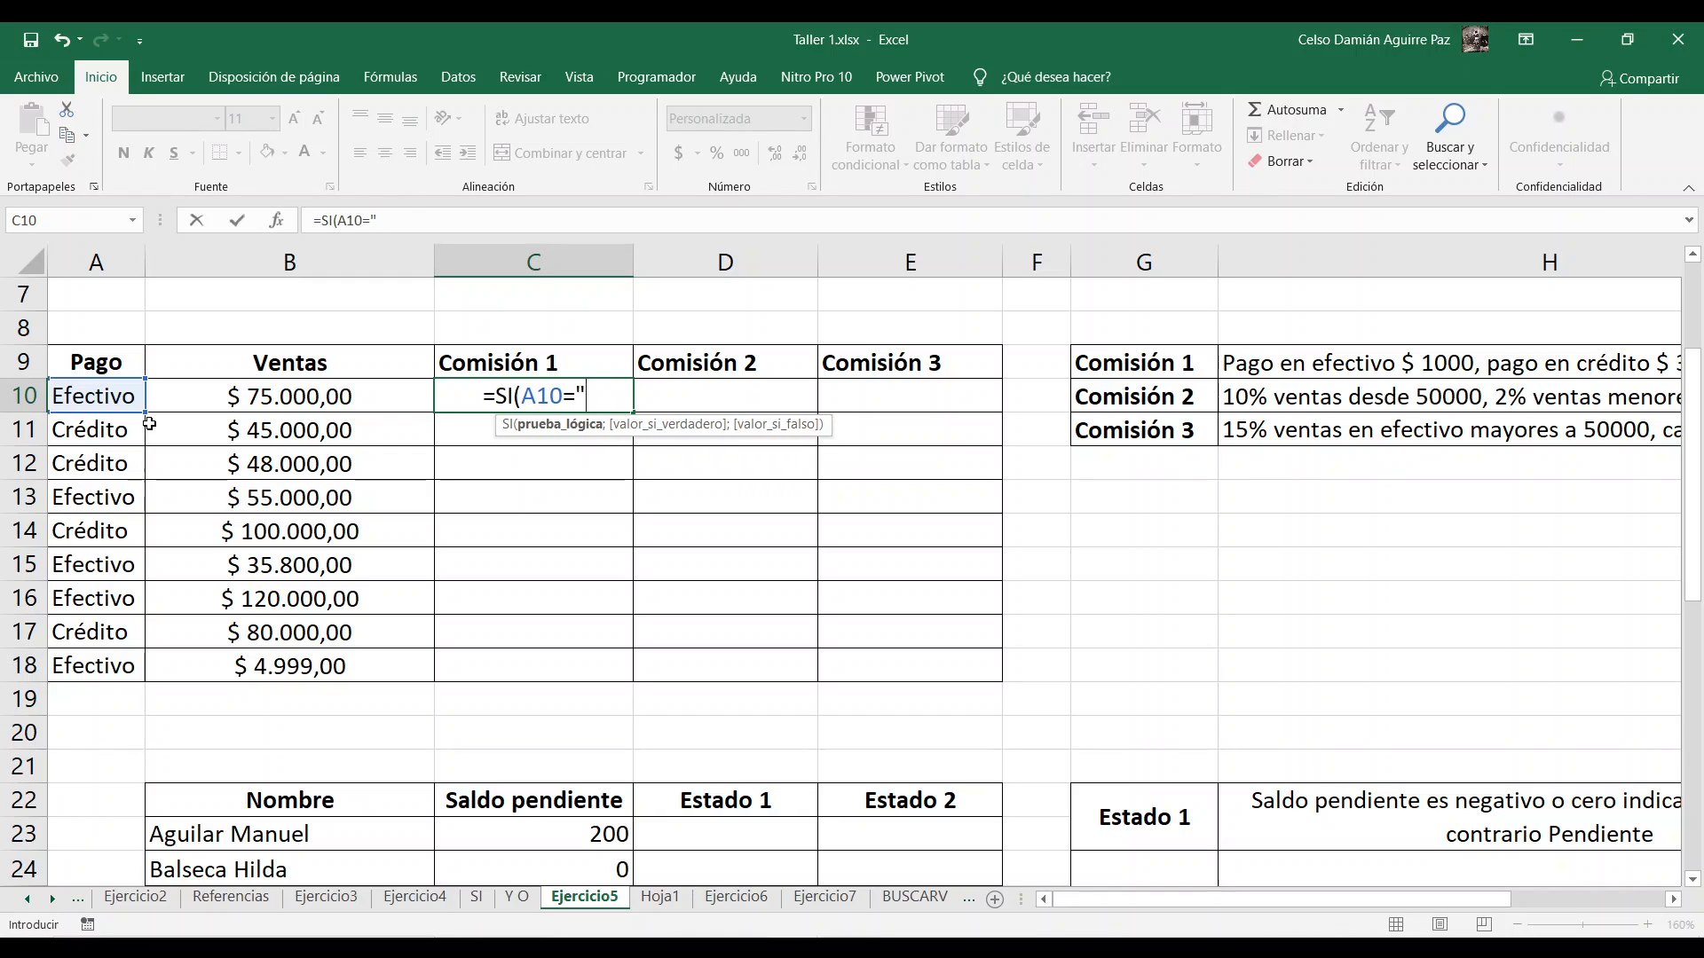
type("Efectivo")
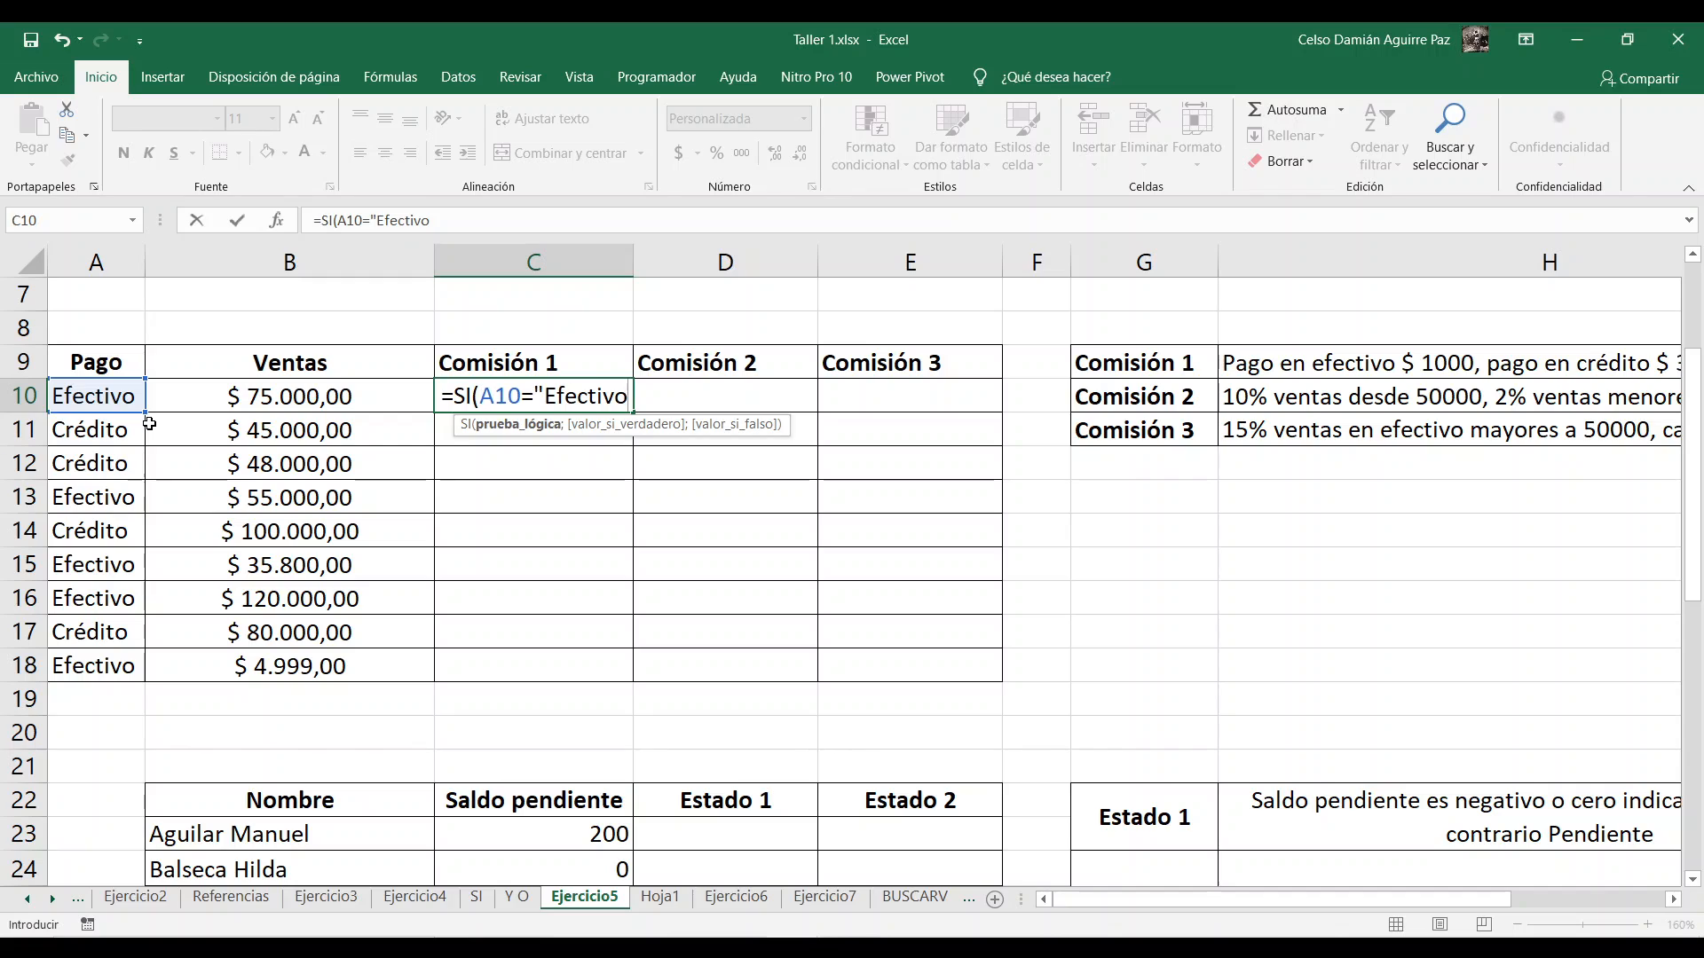
type("\"")
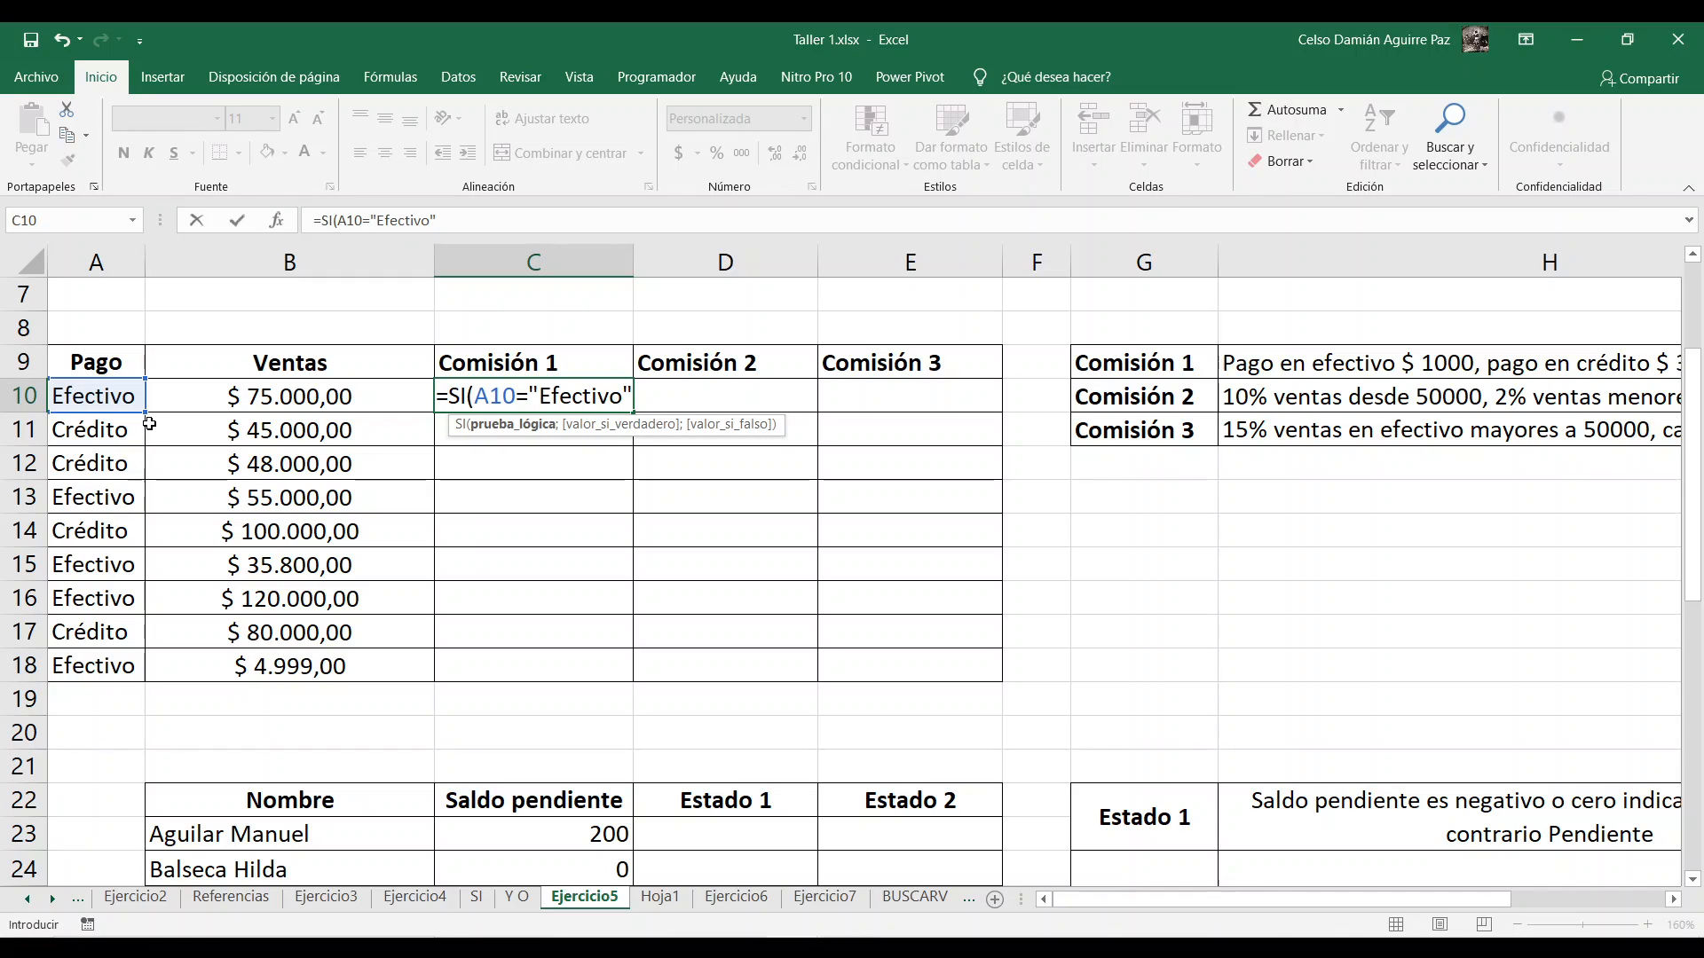
type(";")
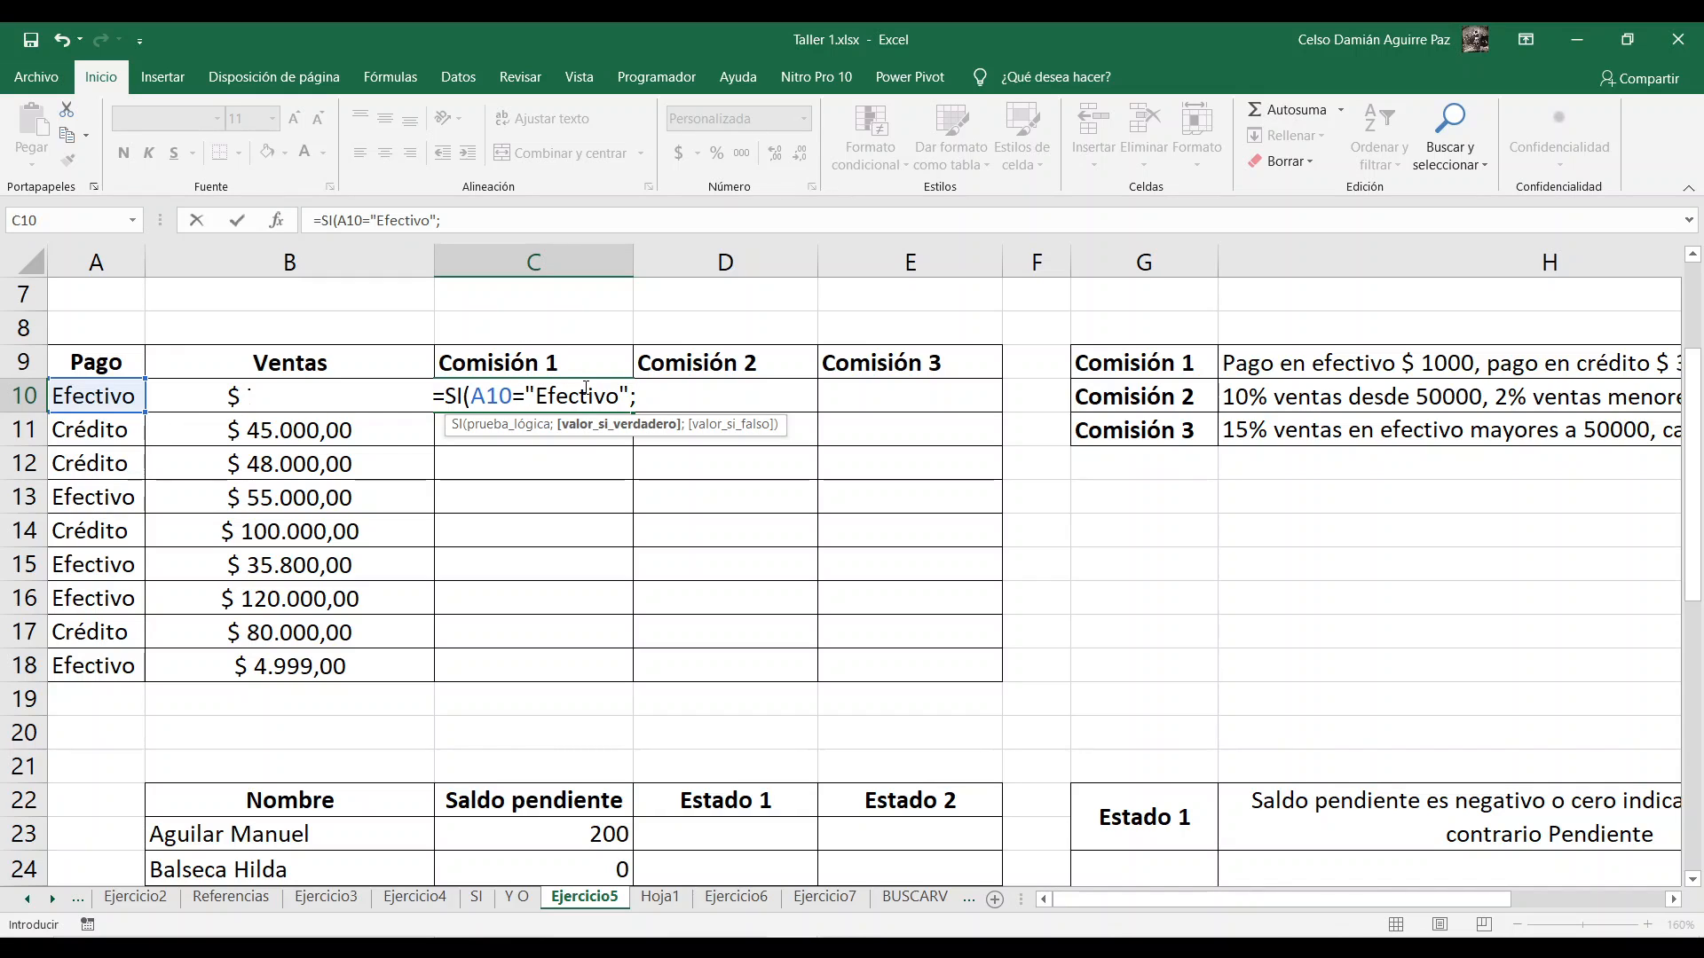
type("1000")
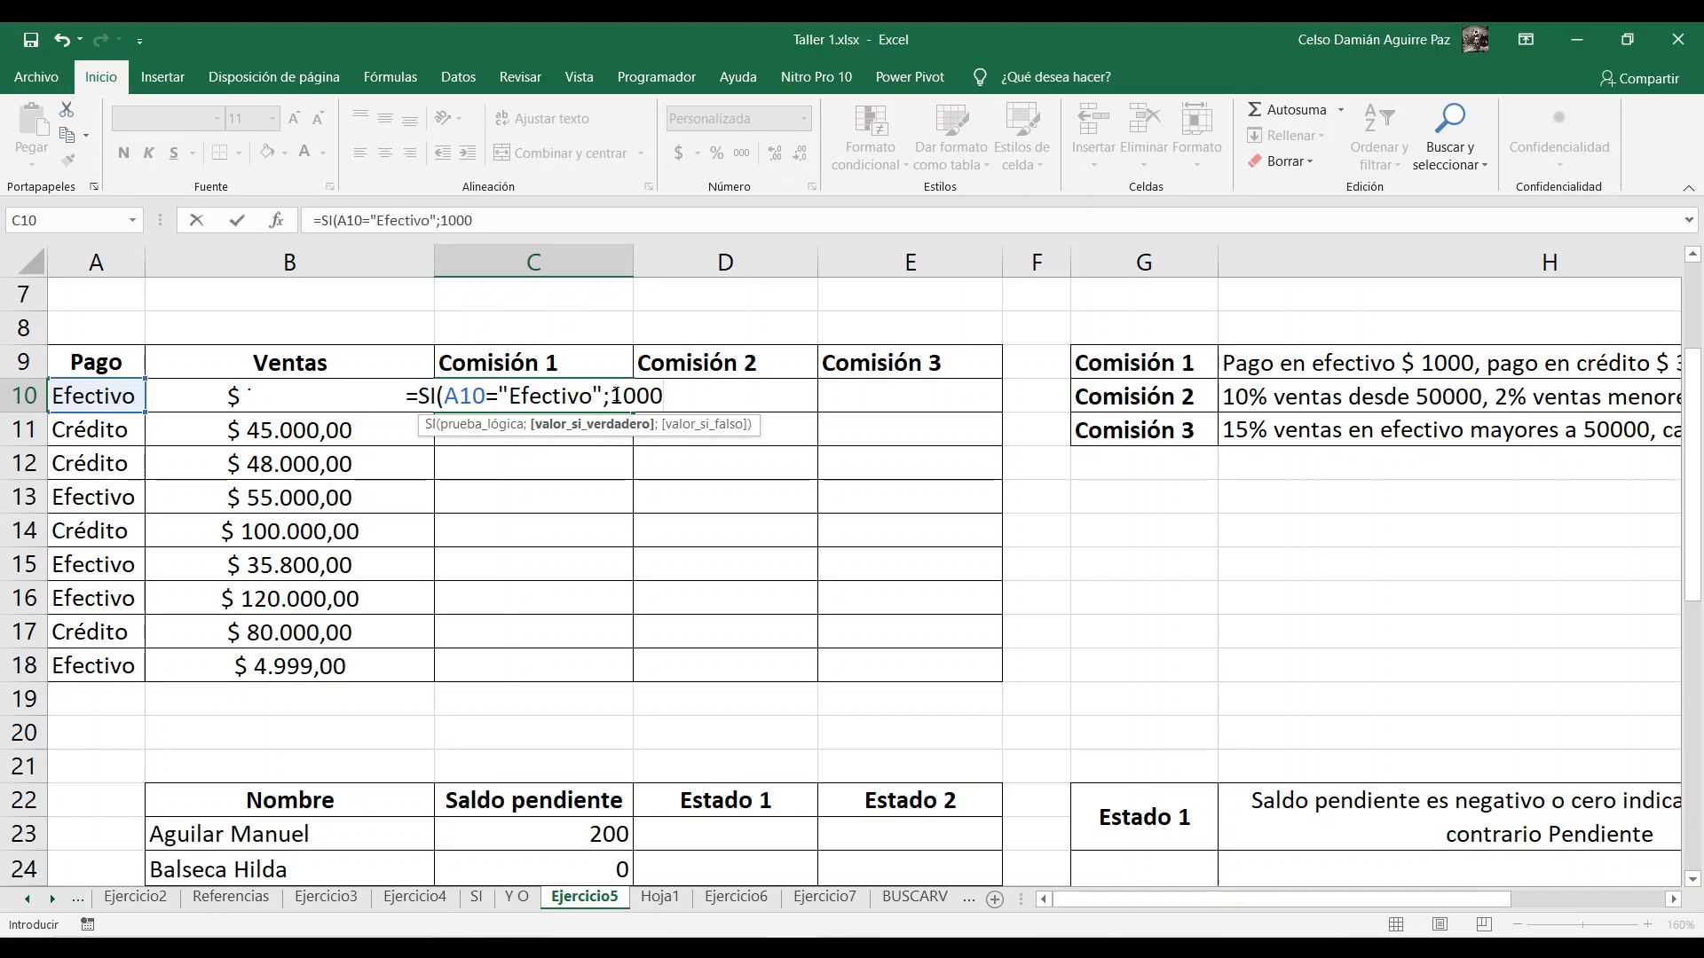
Step: Complete C10's SI formula with 1000 as the value if true and 300 as the value if false
type(";")
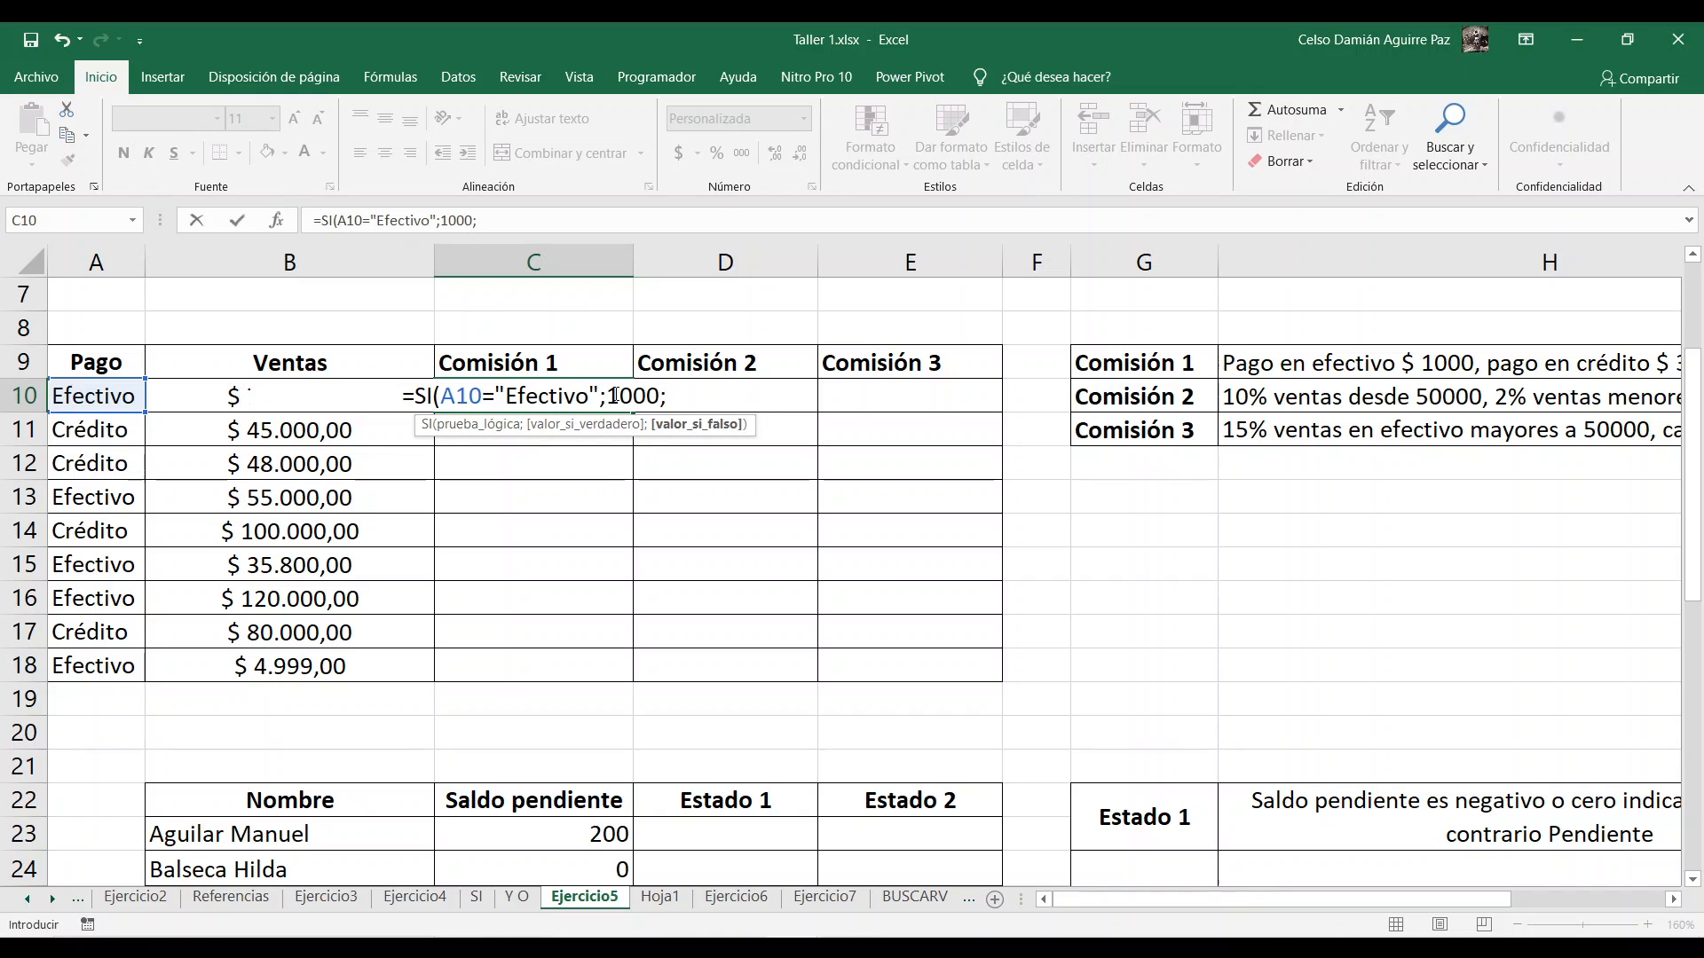
type("300)")
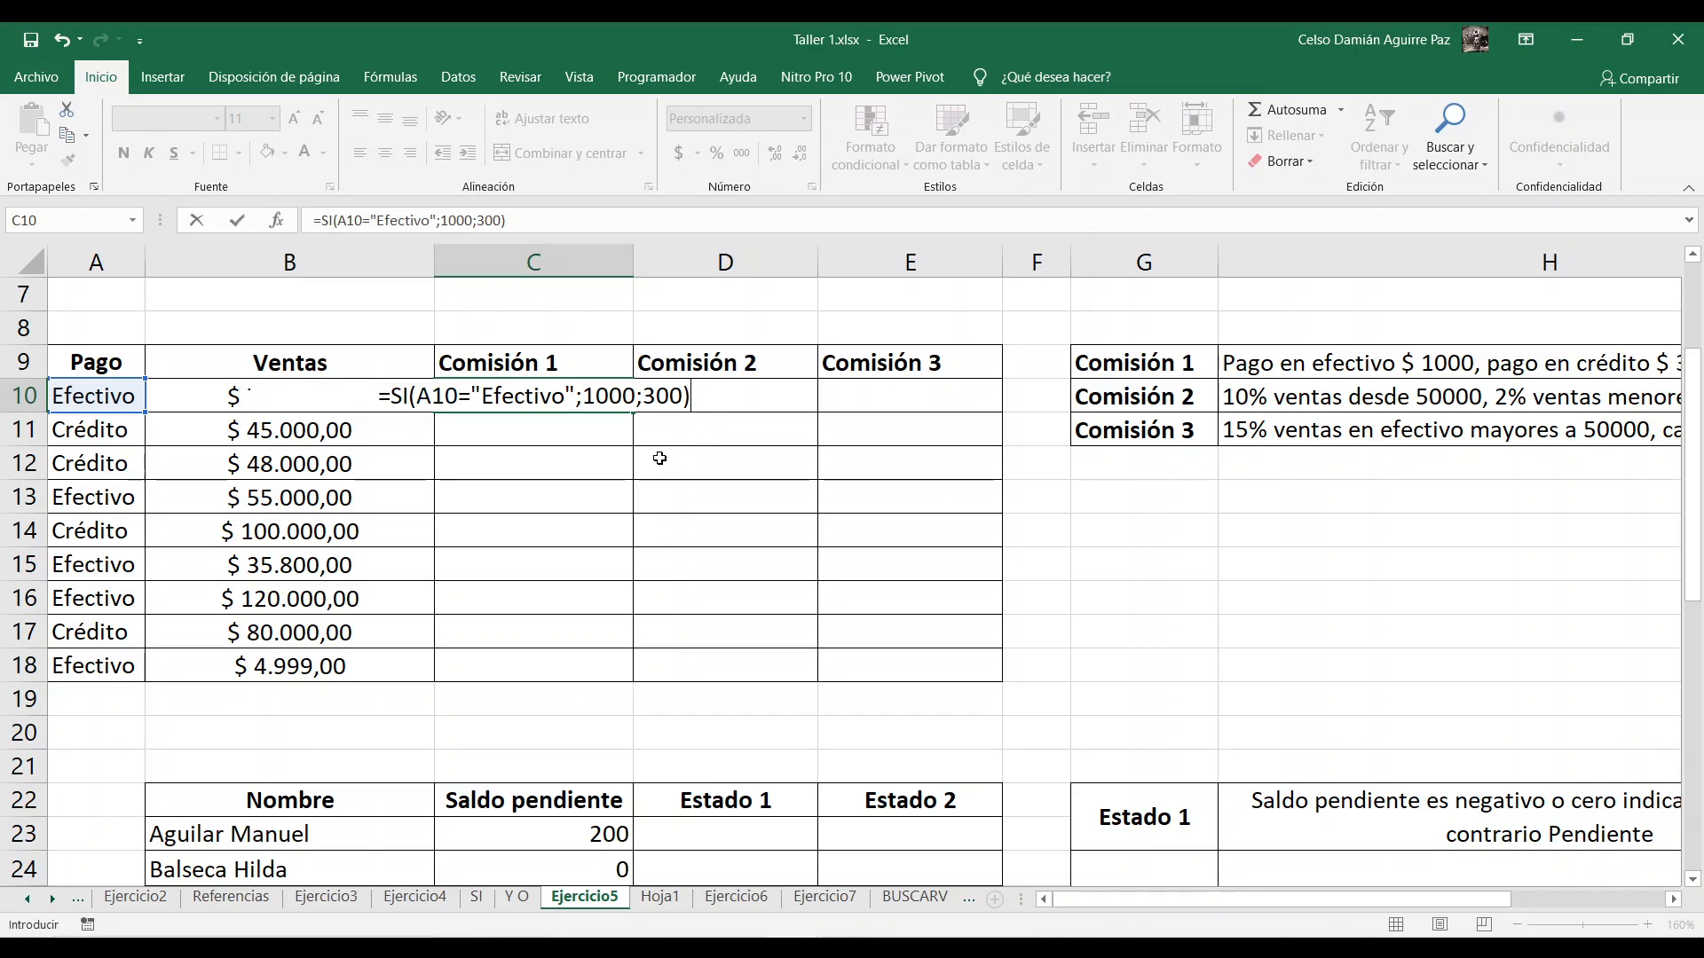
key("Return")
Step: Fill the Comisión 1 formula from C10 down to C18 for the remaining sales
left_click(611, 406)
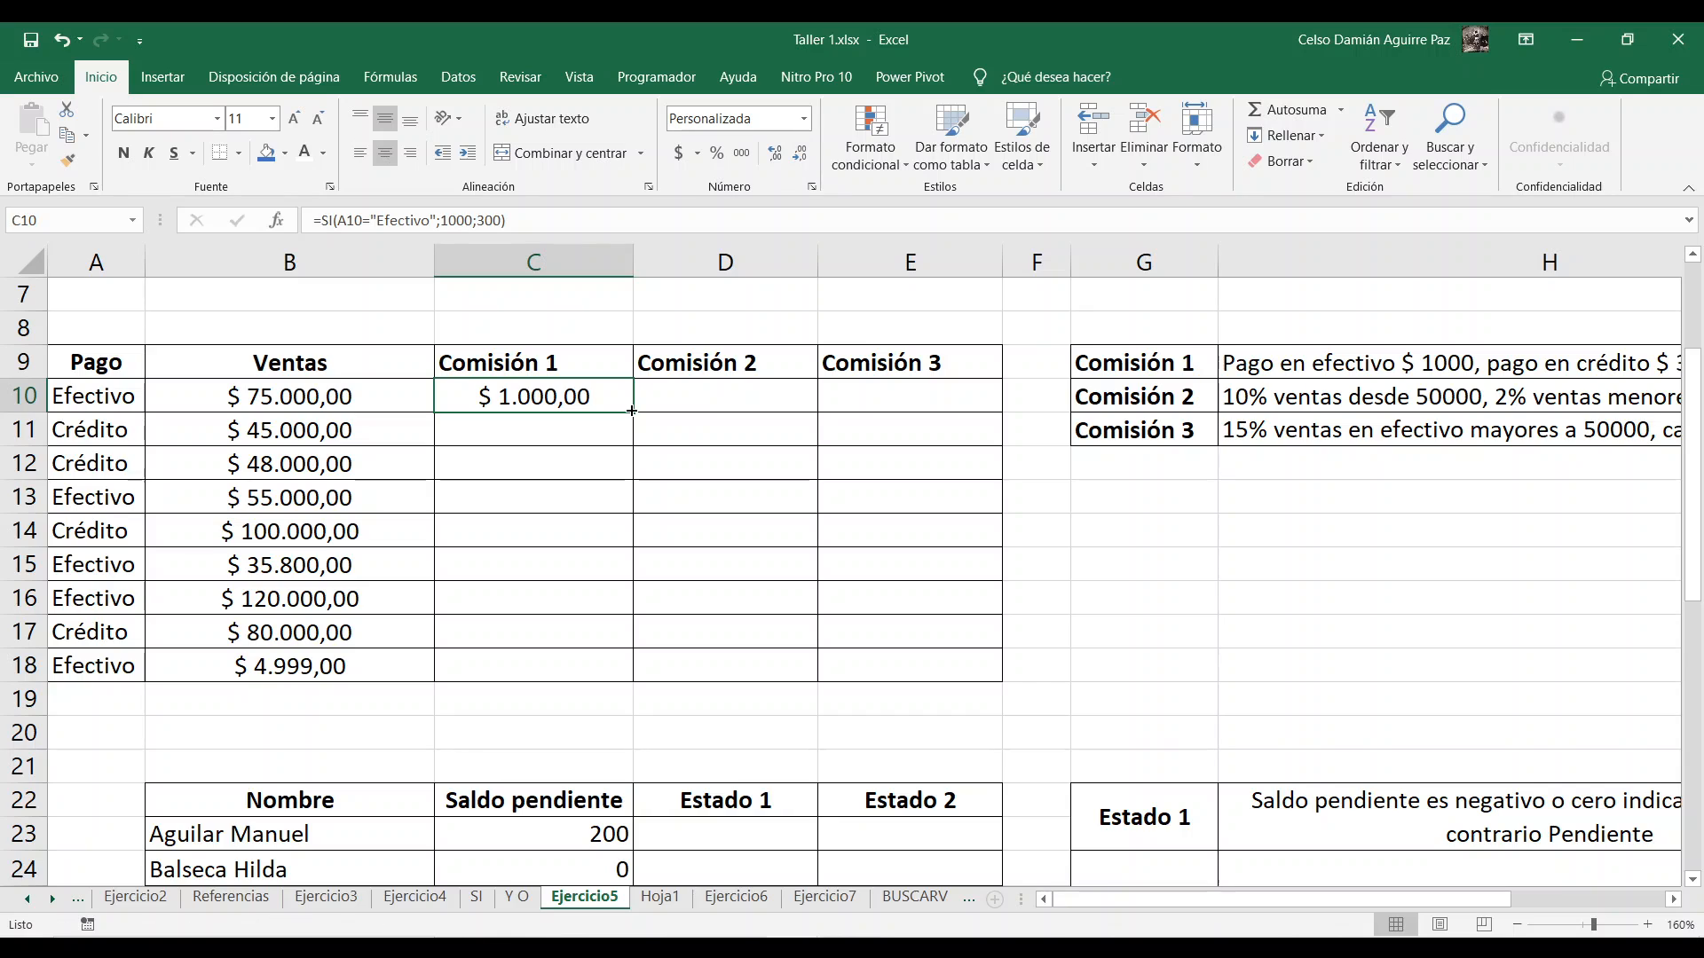
double_click(630, 411)
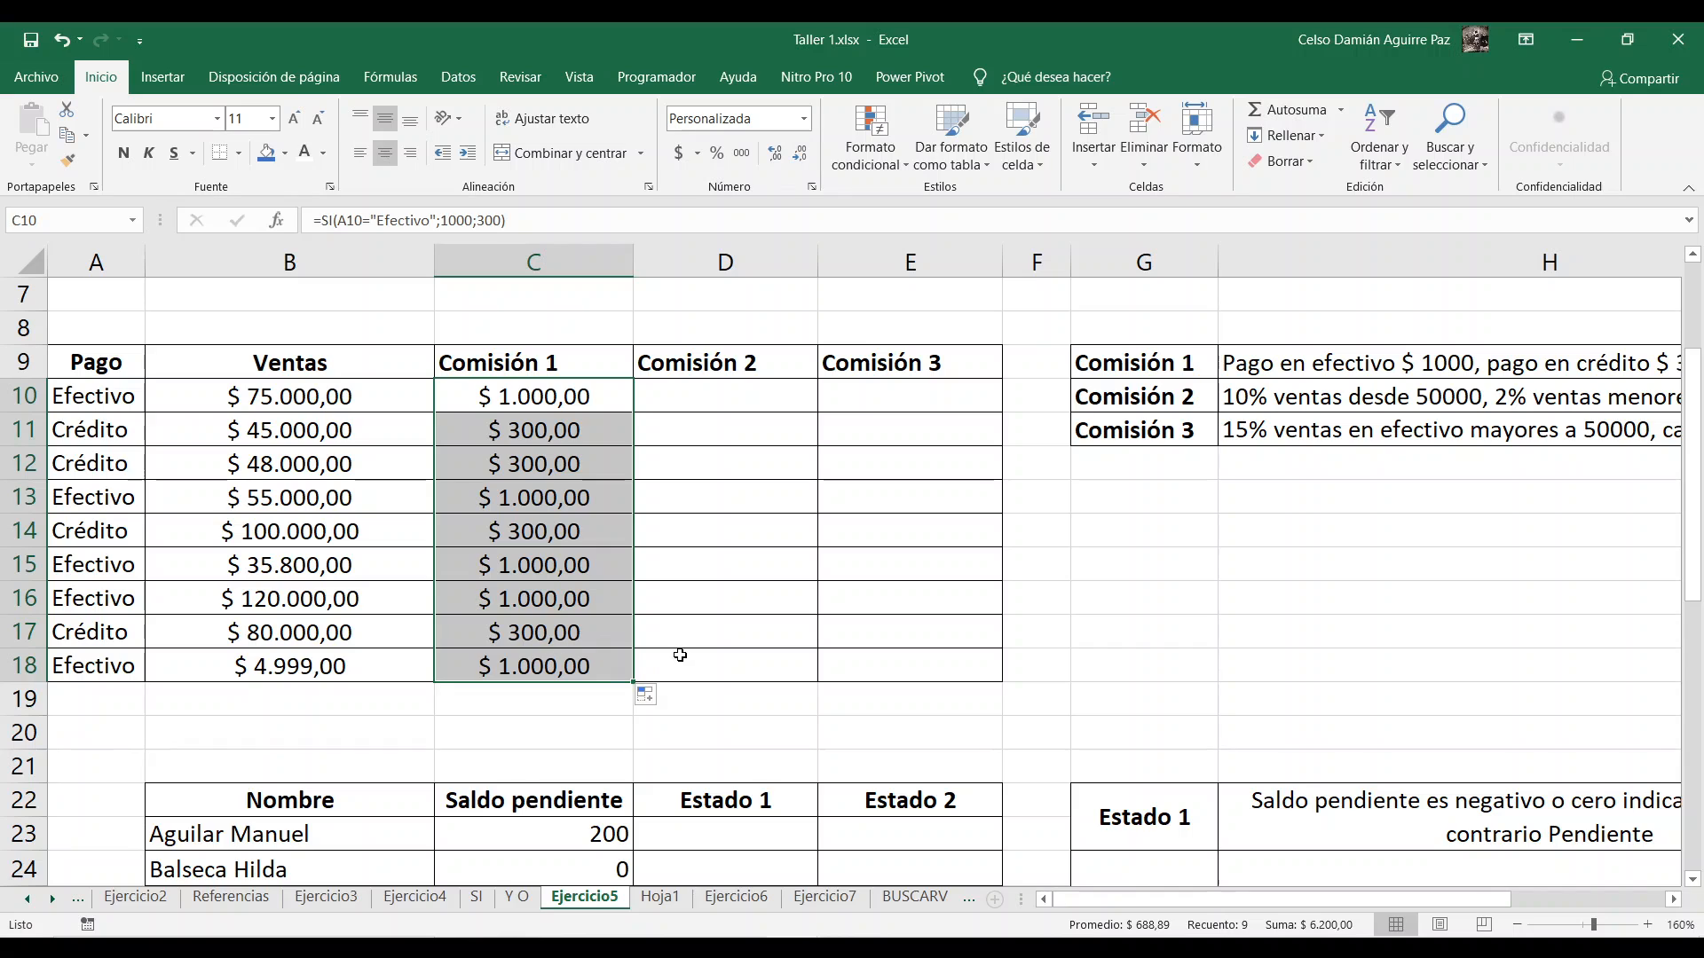
left_click(681, 655)
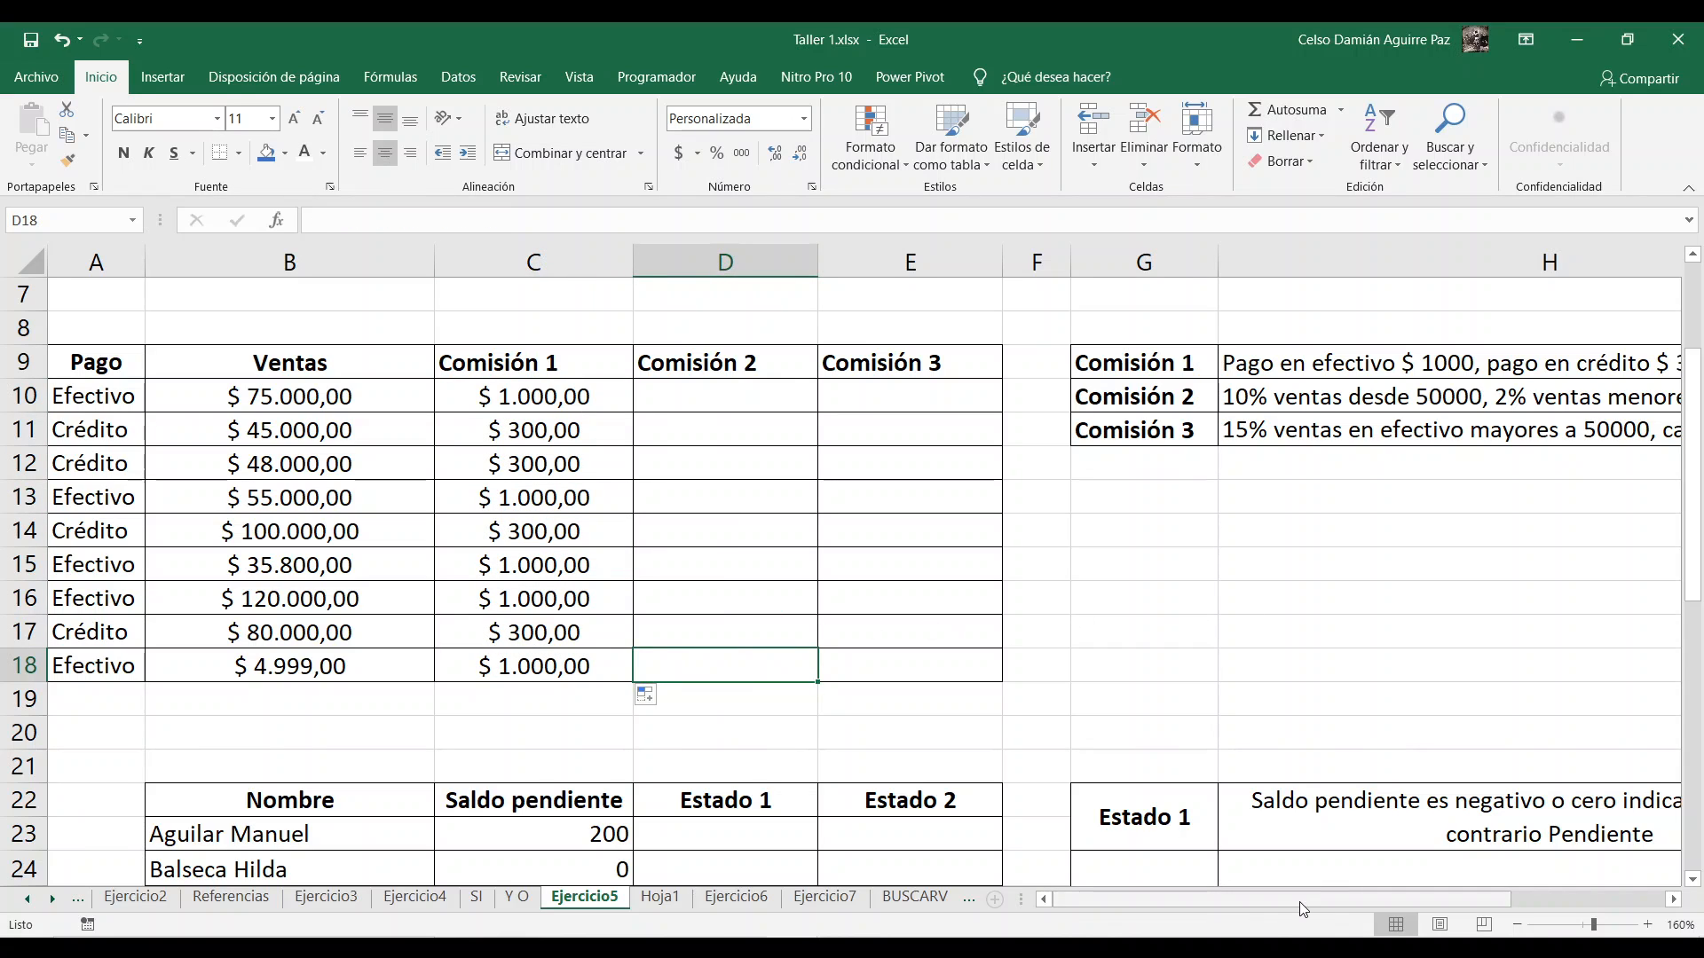
Step: Check the Comisión 2 rule against the Ventas values and start an SI formula in D10 with the logical test B10>=50000
left_click_drag(1299, 901, 1434, 901)
left_click(309, 395)
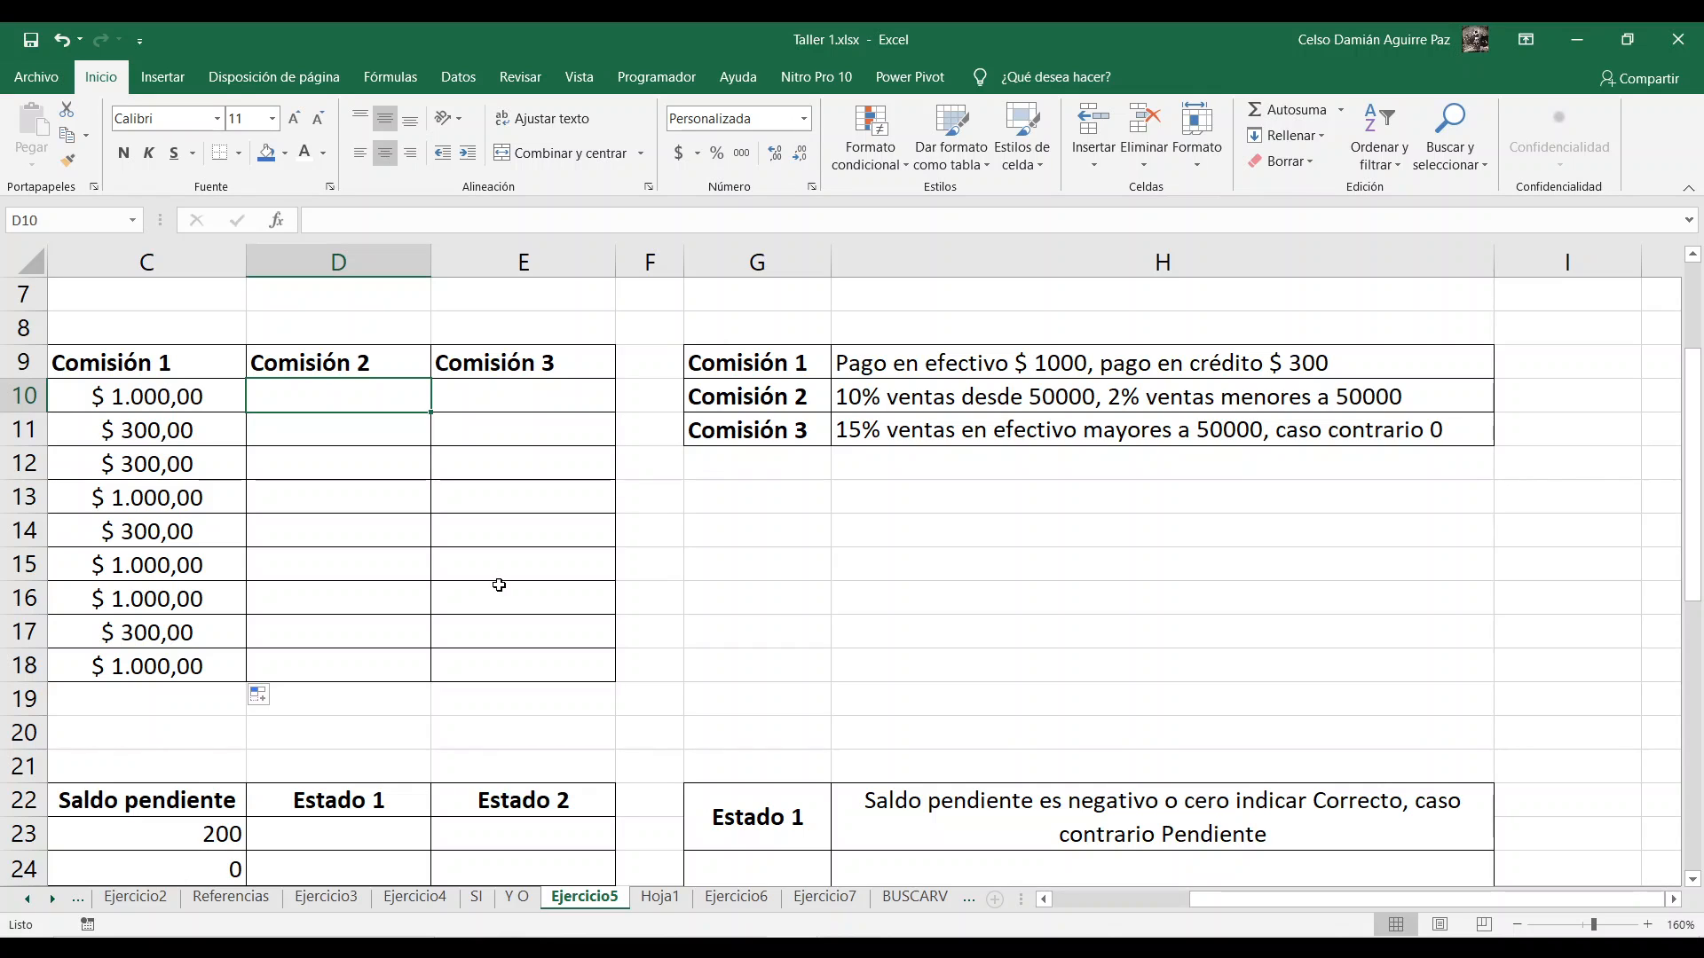
left_click_drag(1232, 904, 1062, 902)
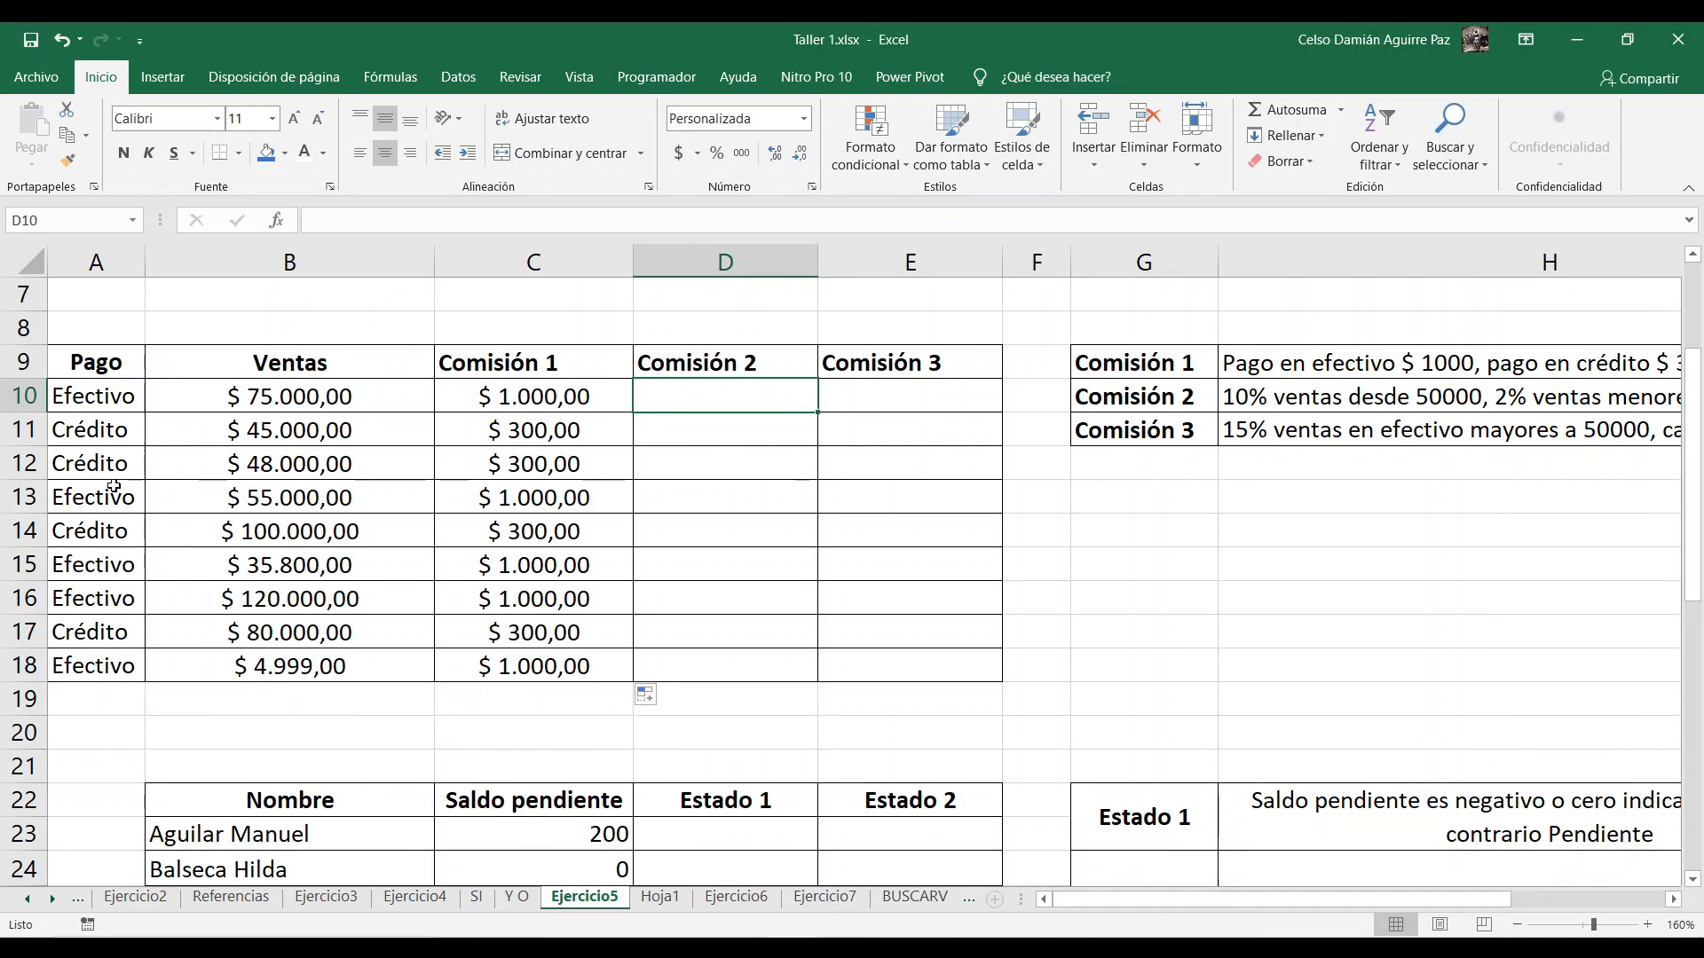
left_click(362, 406)
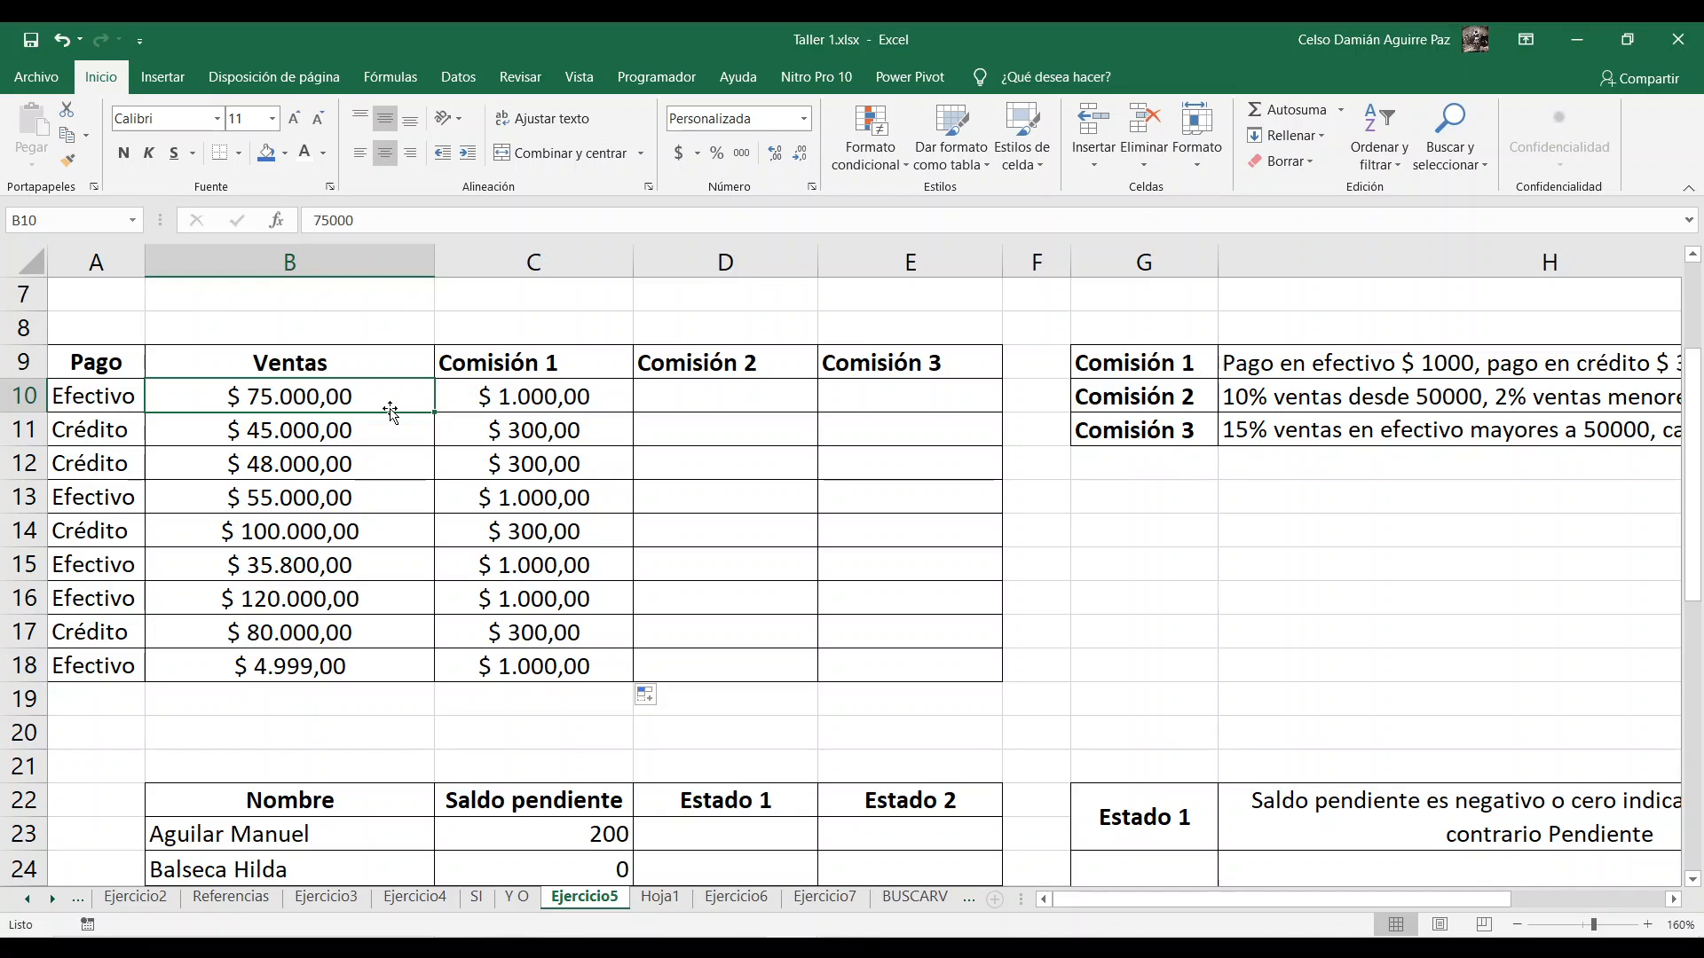
left_click(356, 431)
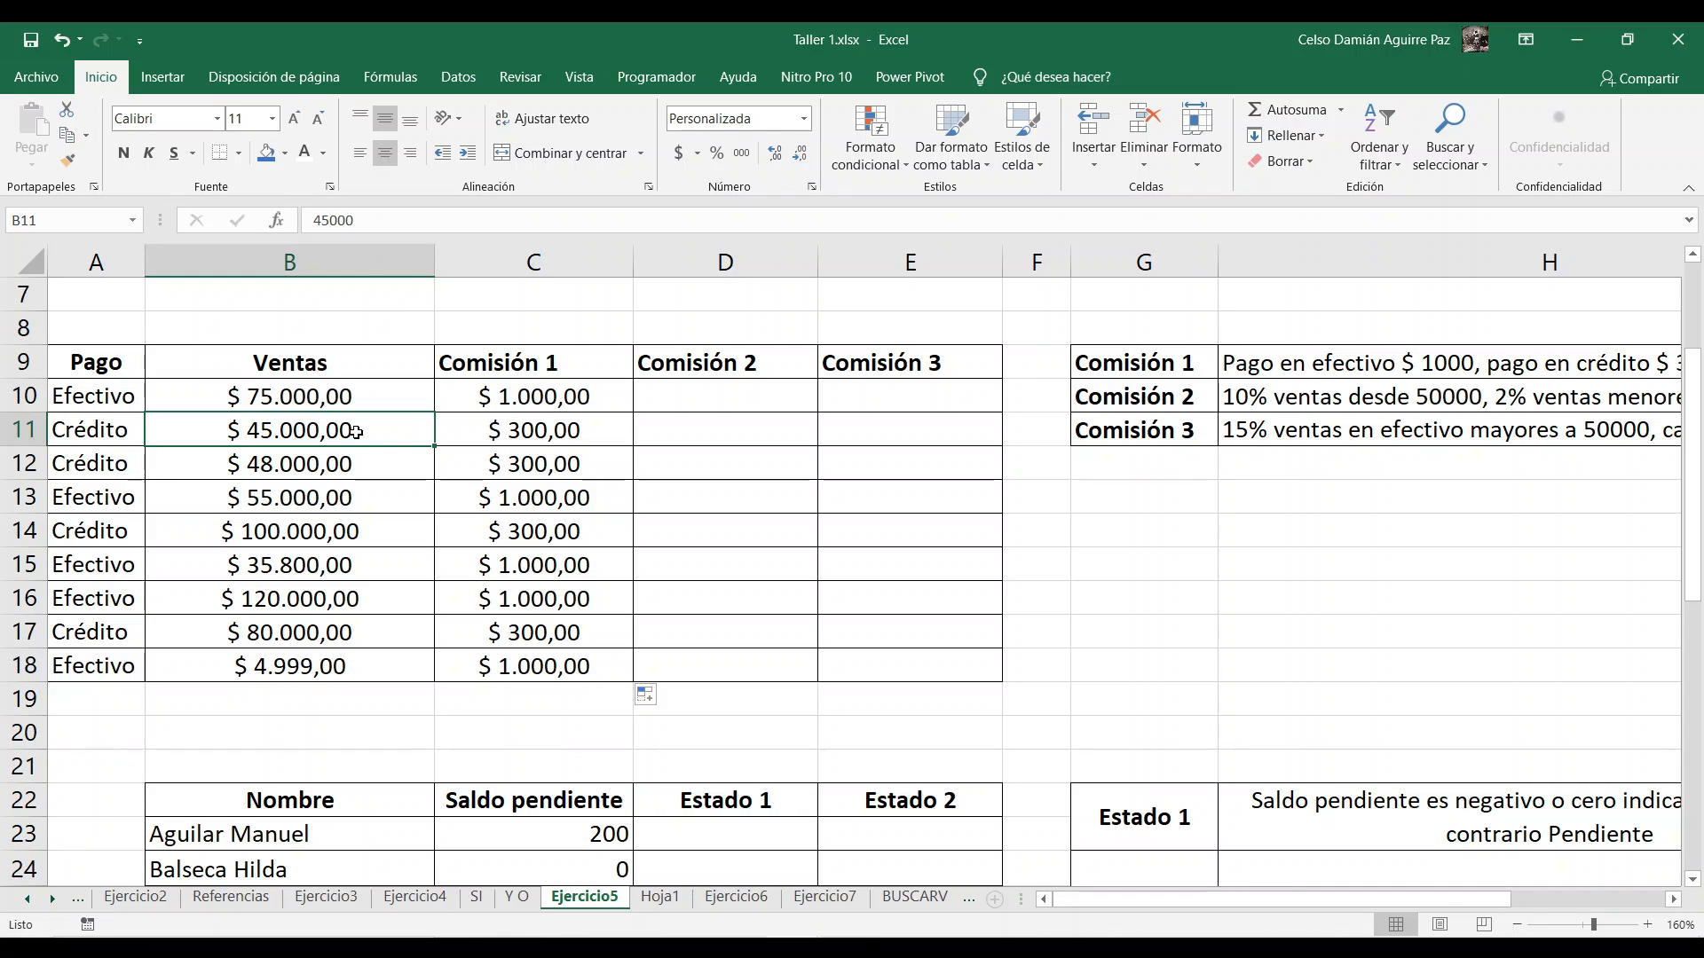
left_click(739, 406)
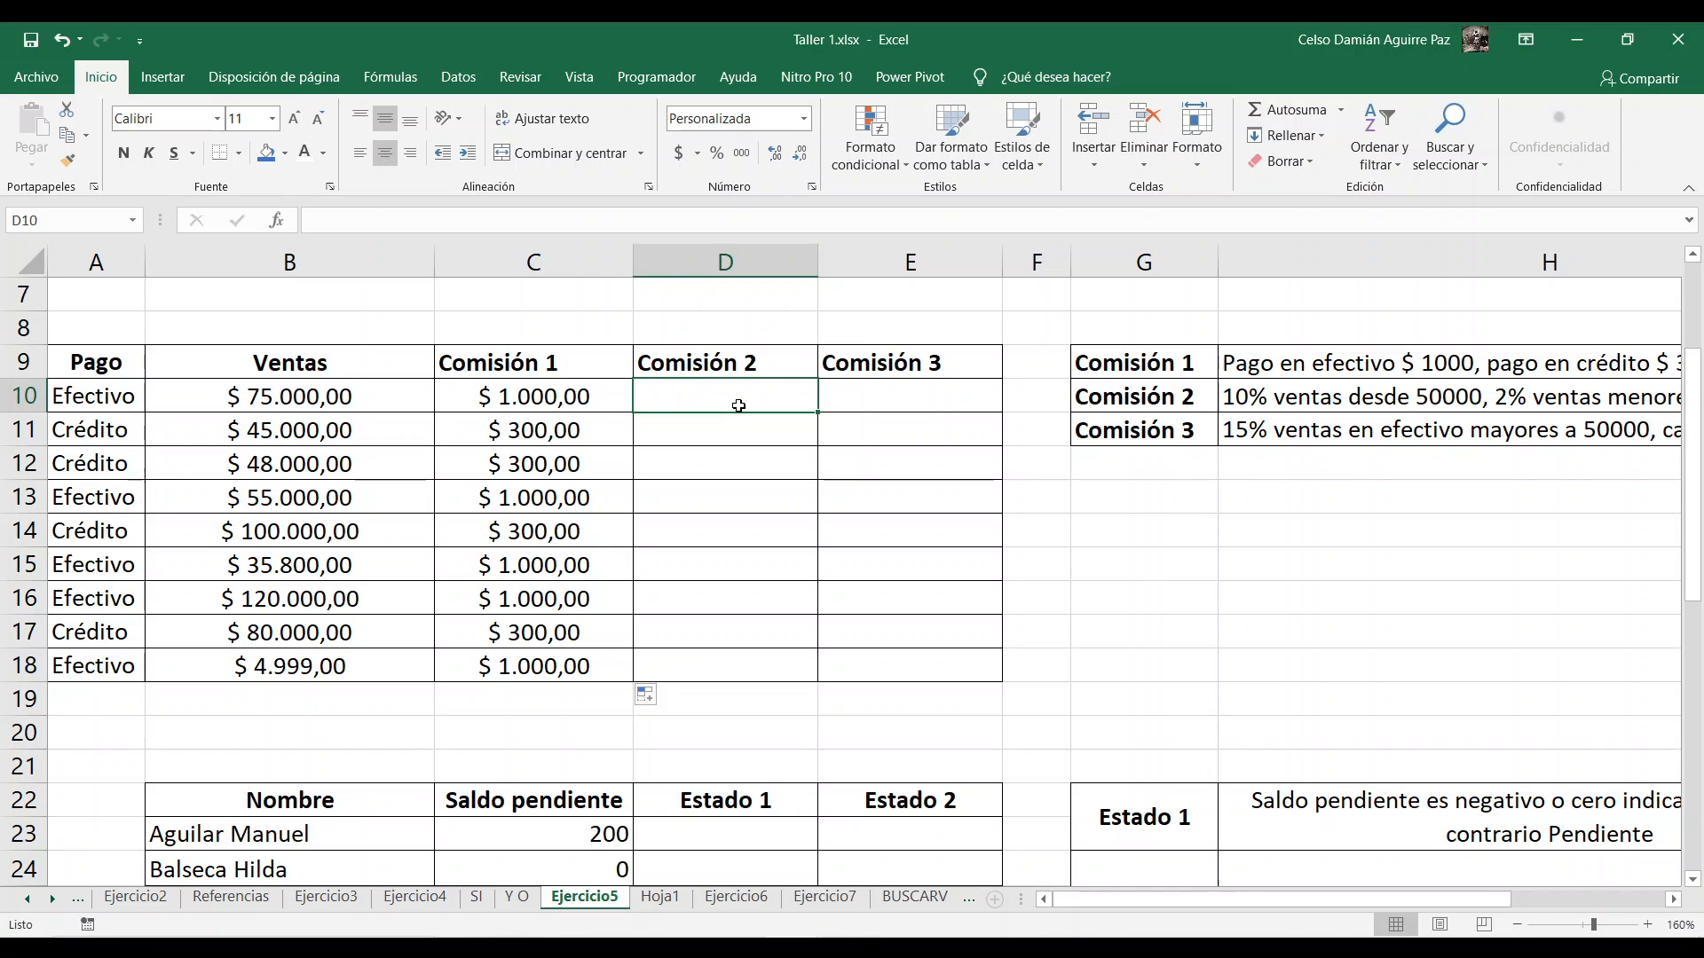
type("=si")
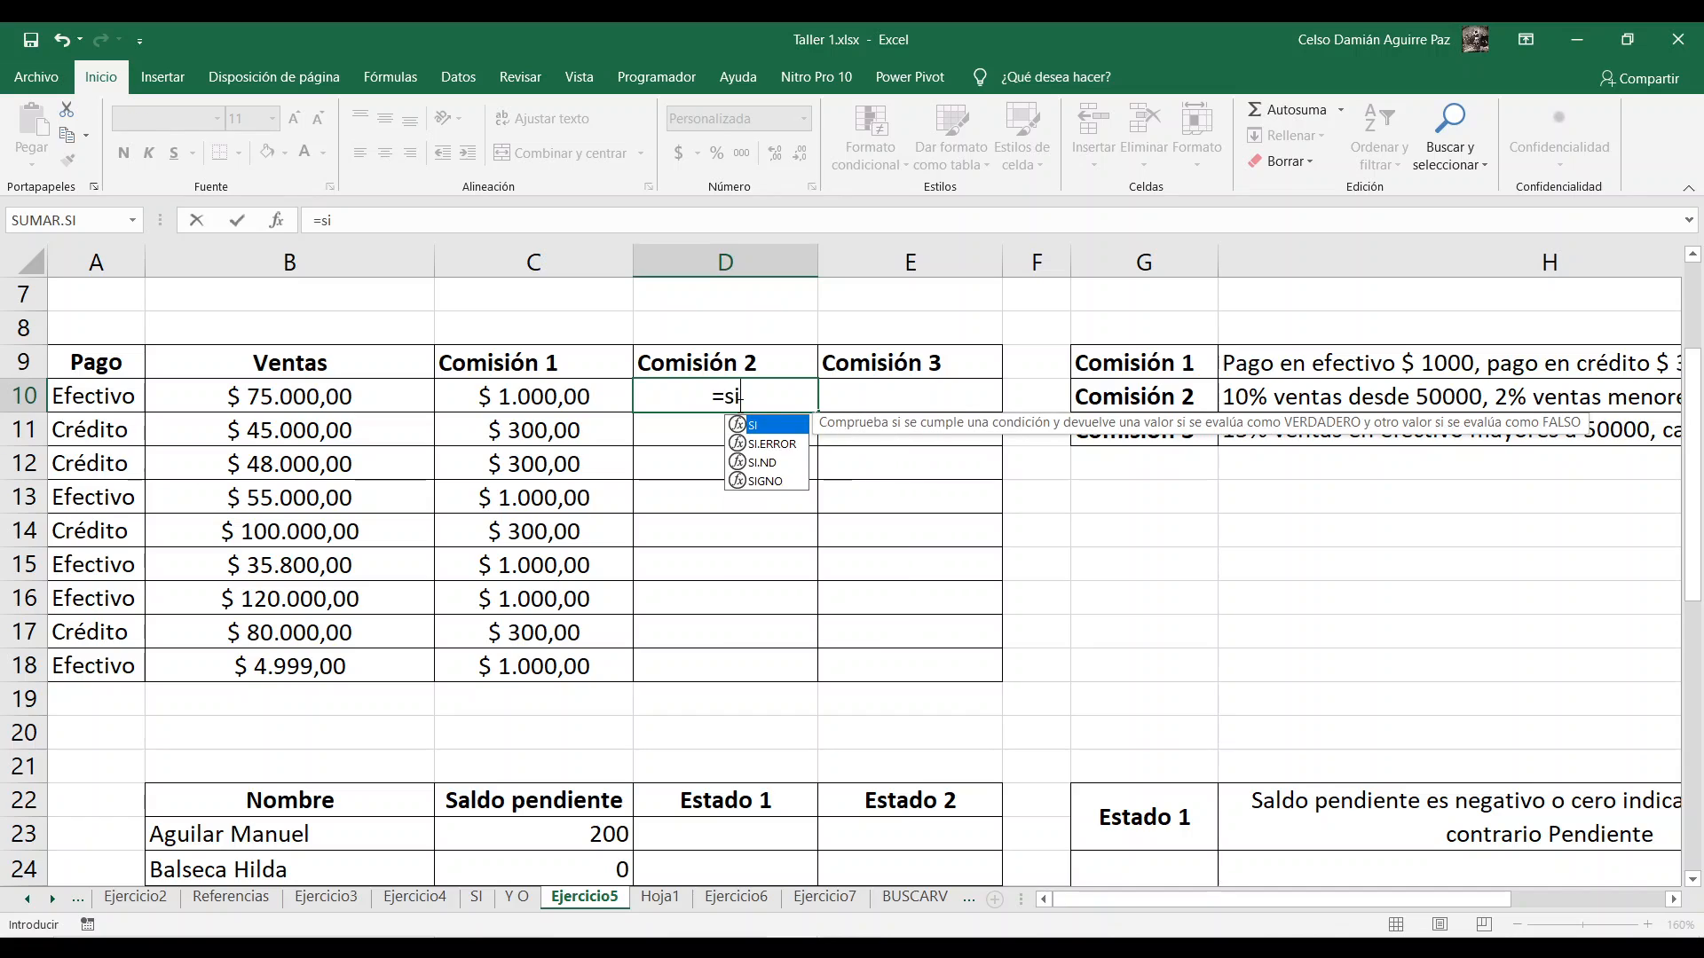
type("(")
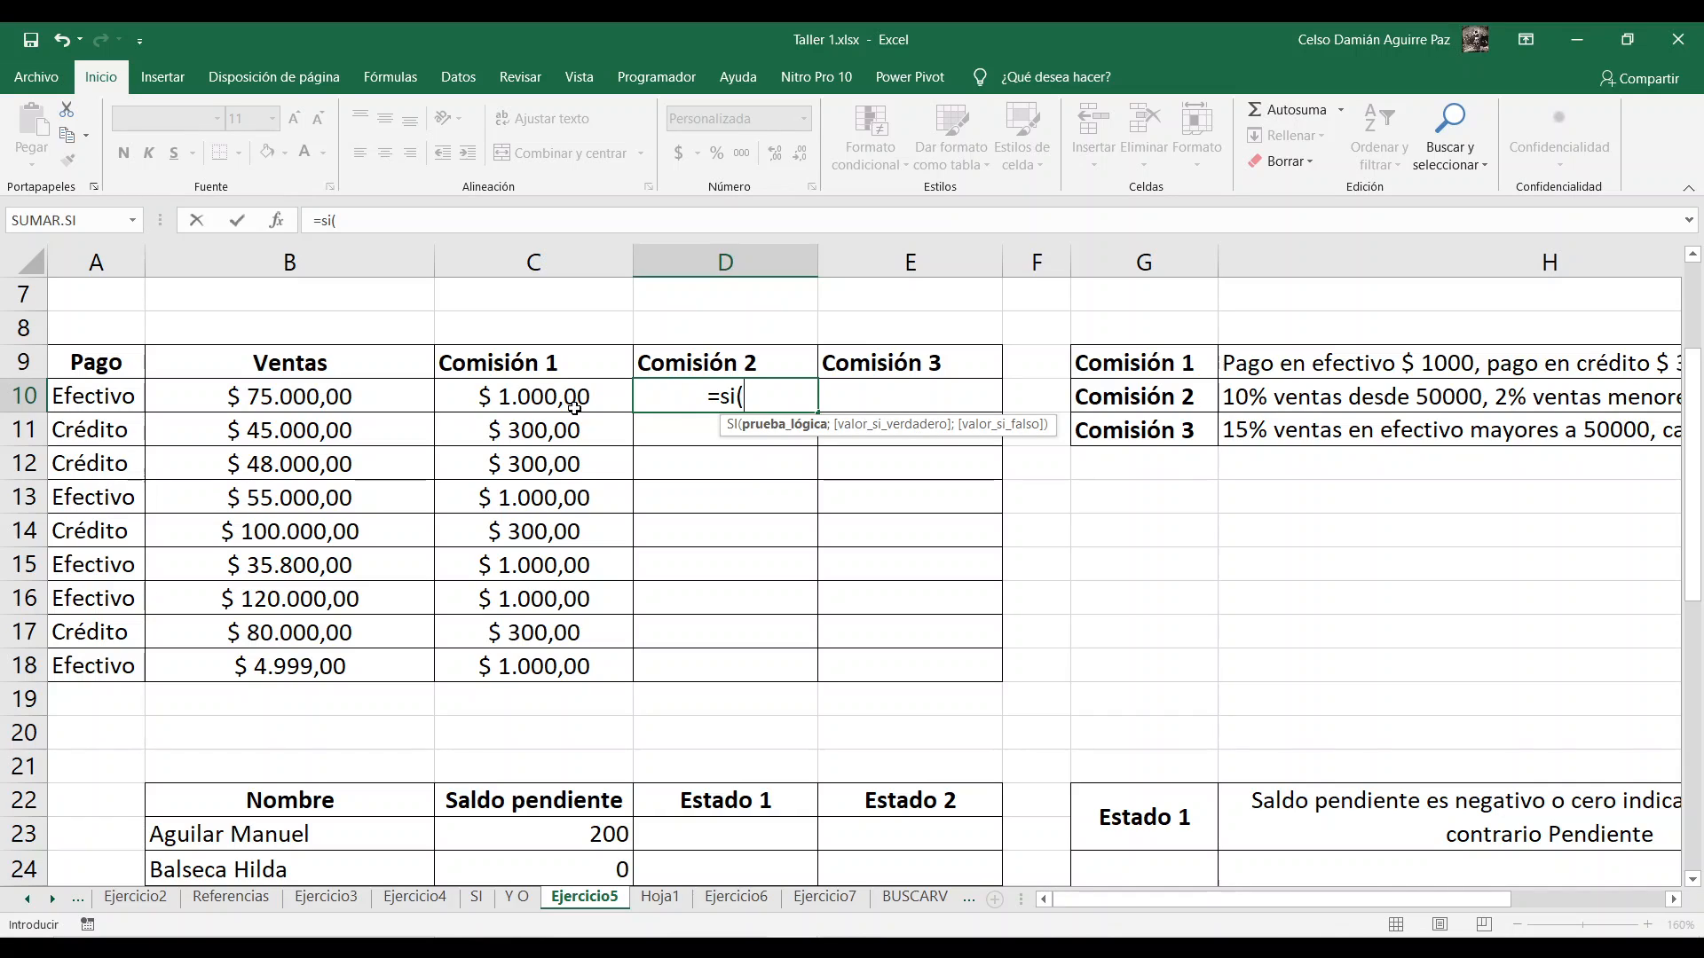
left_click(309, 394)
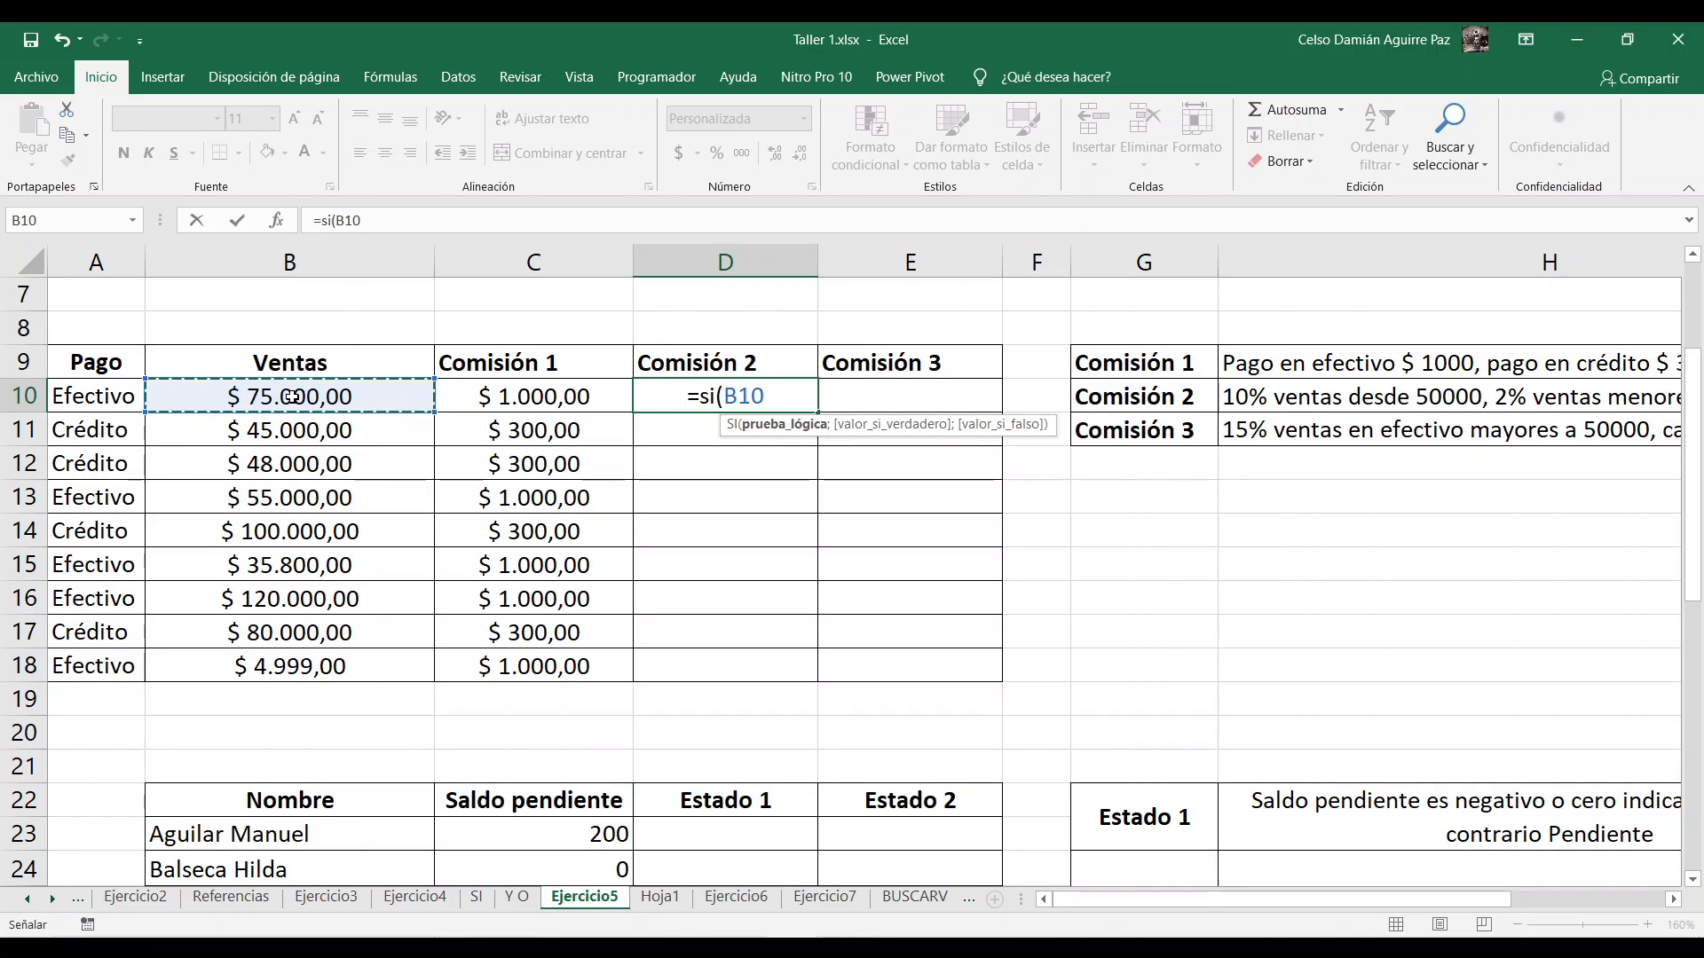
type(">=")
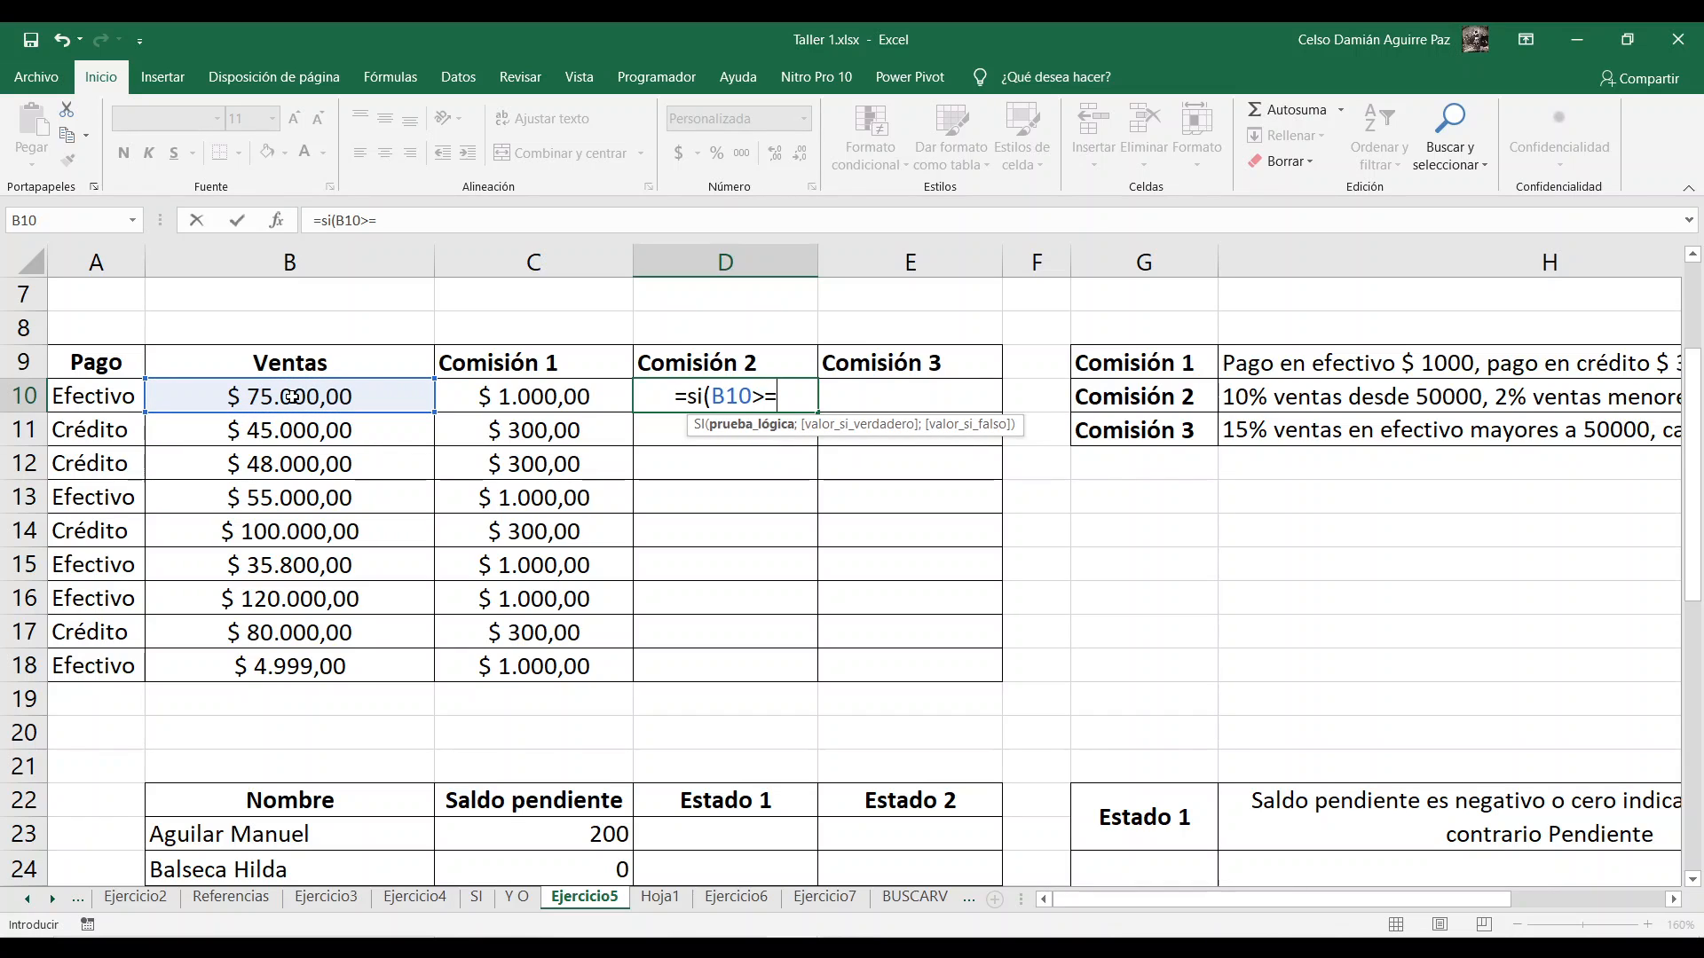
type("50")
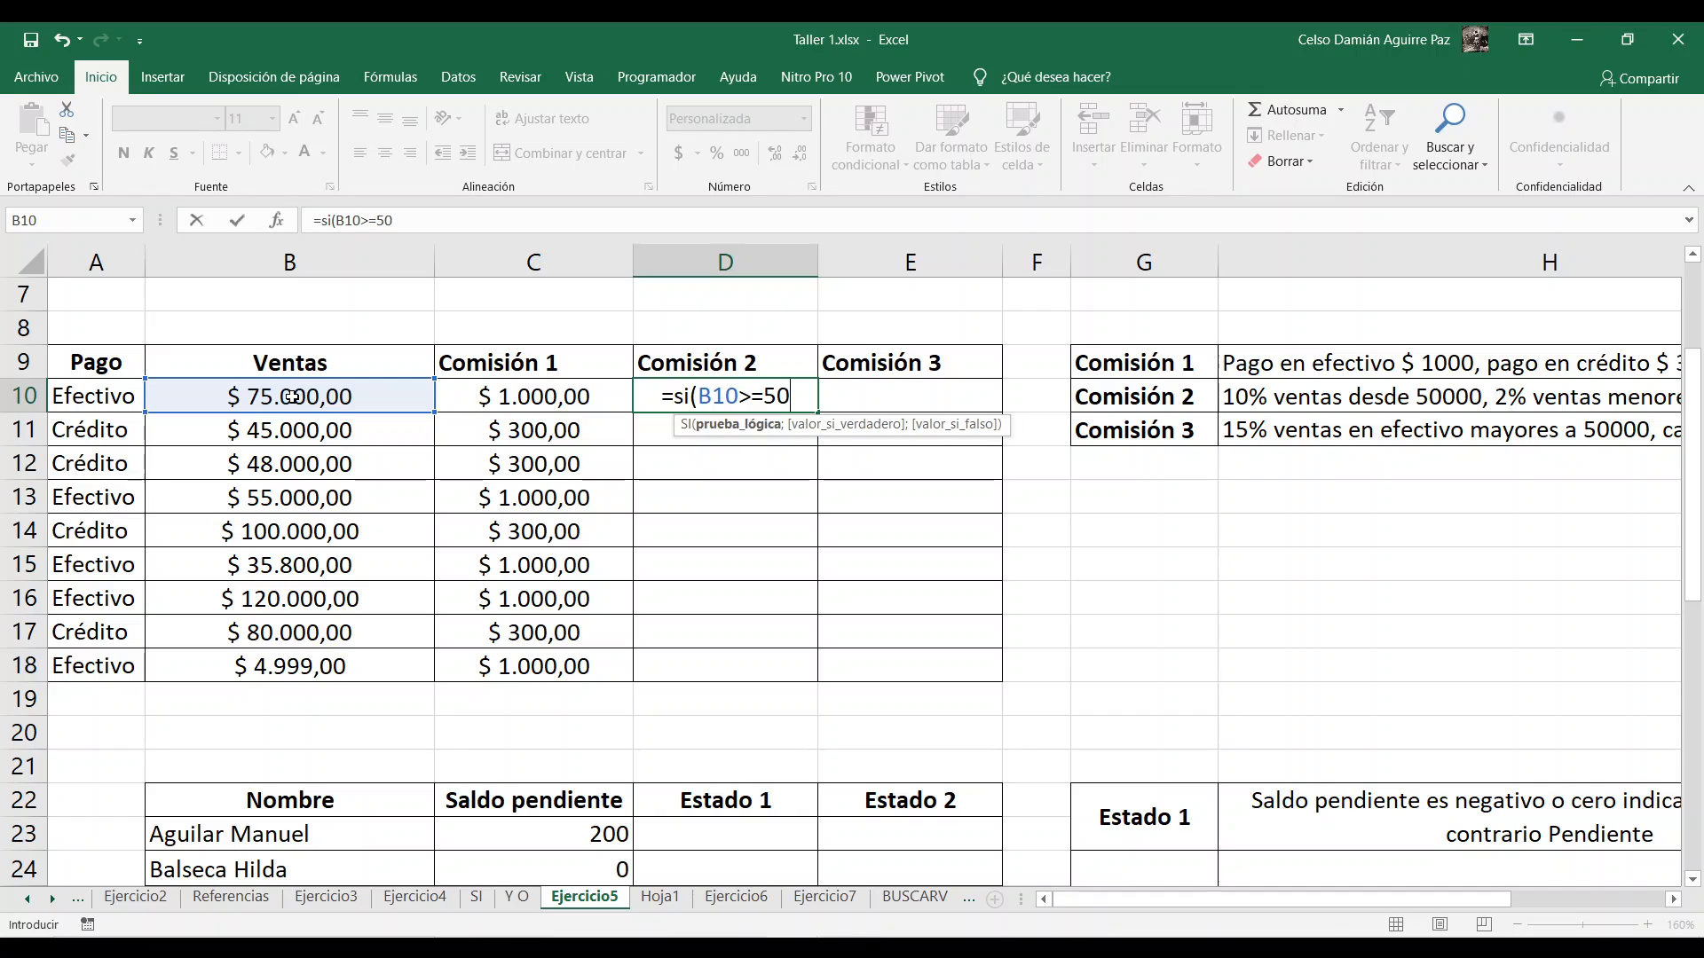
type("000")
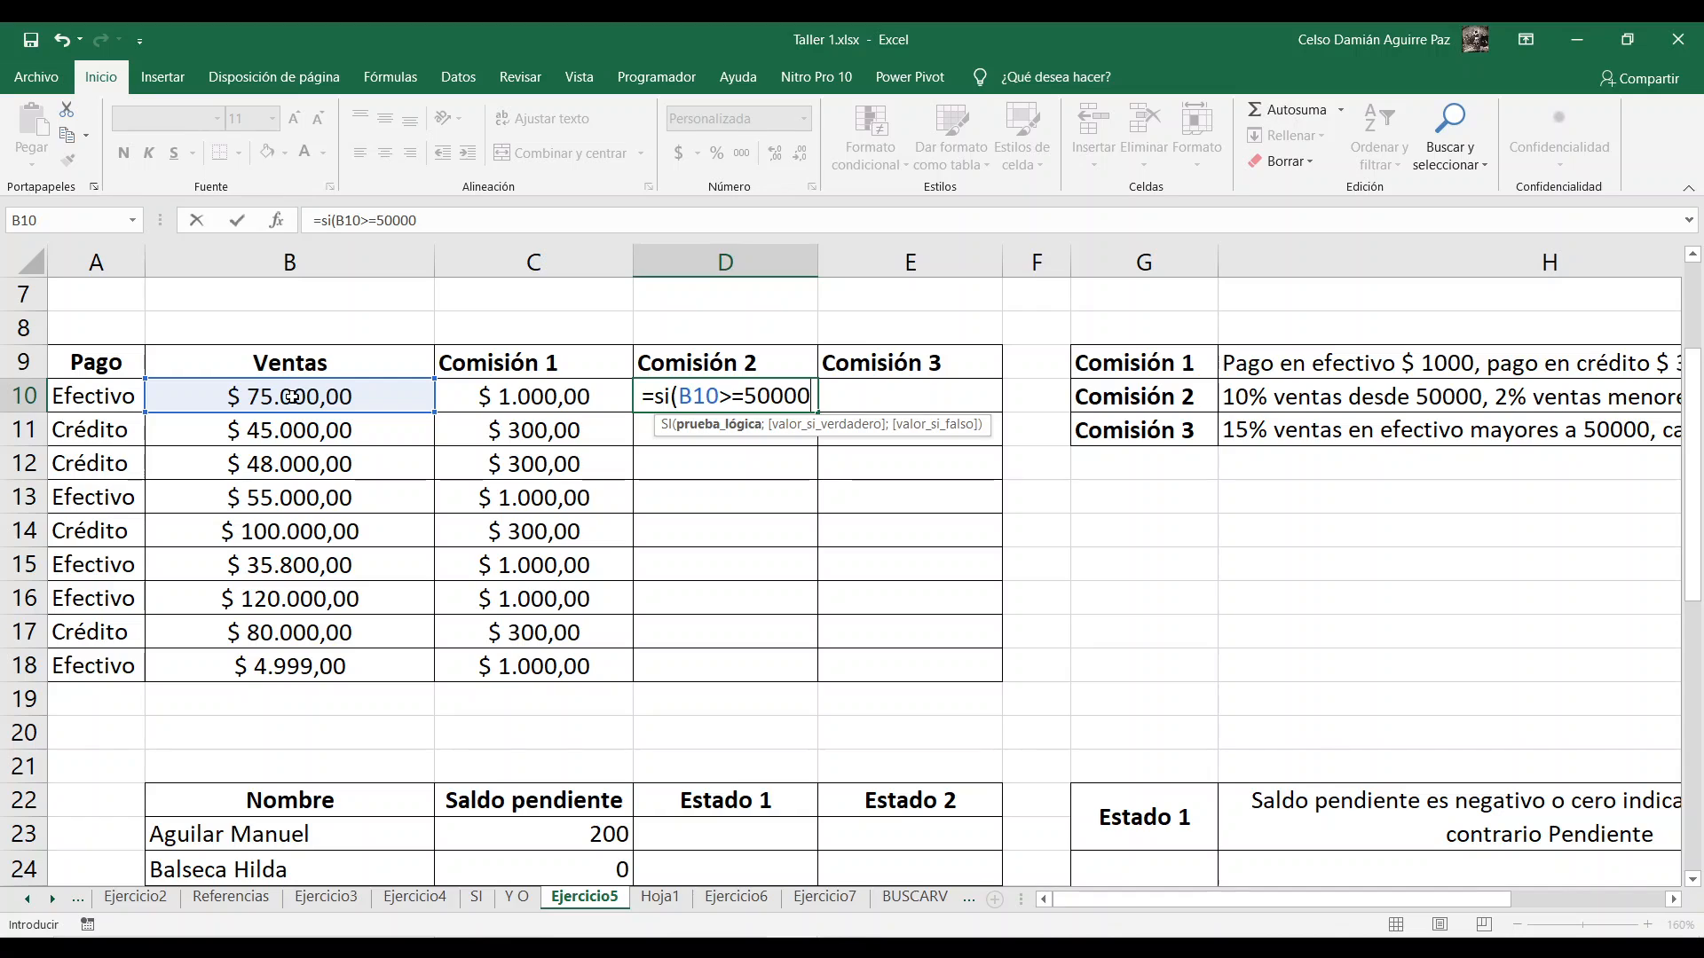
type(";")
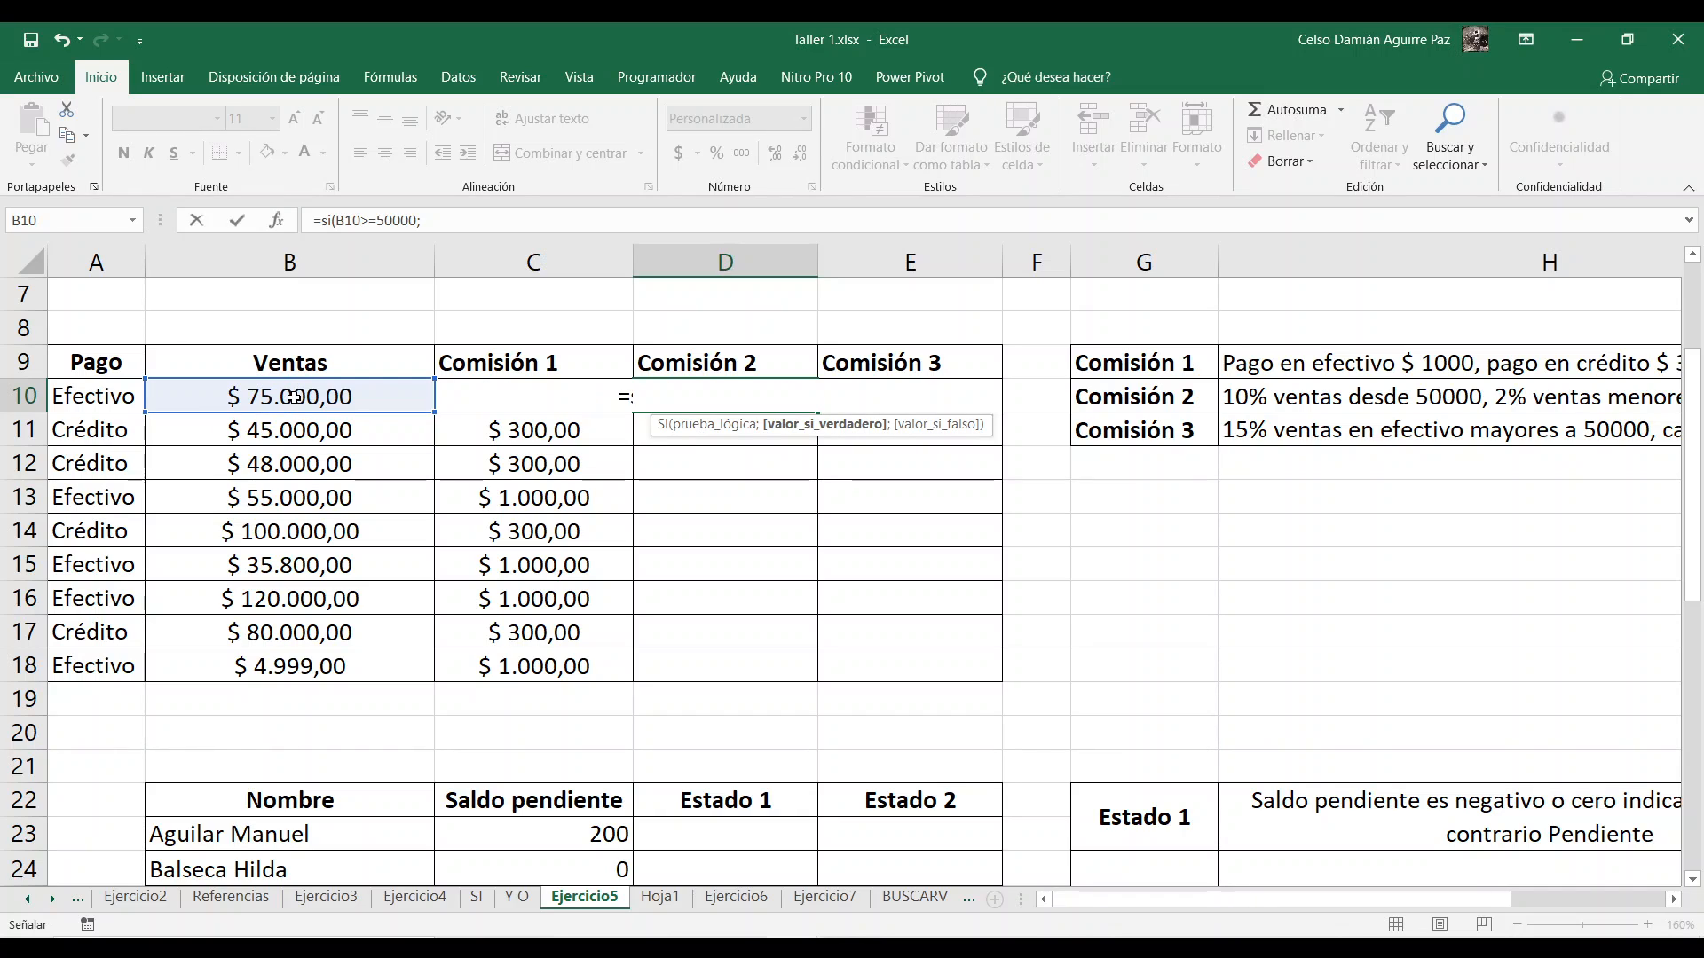
Step: Complete D10's SI formula with B10*10% as the value if true and B10*2% as the value if false
left_click(305, 396)
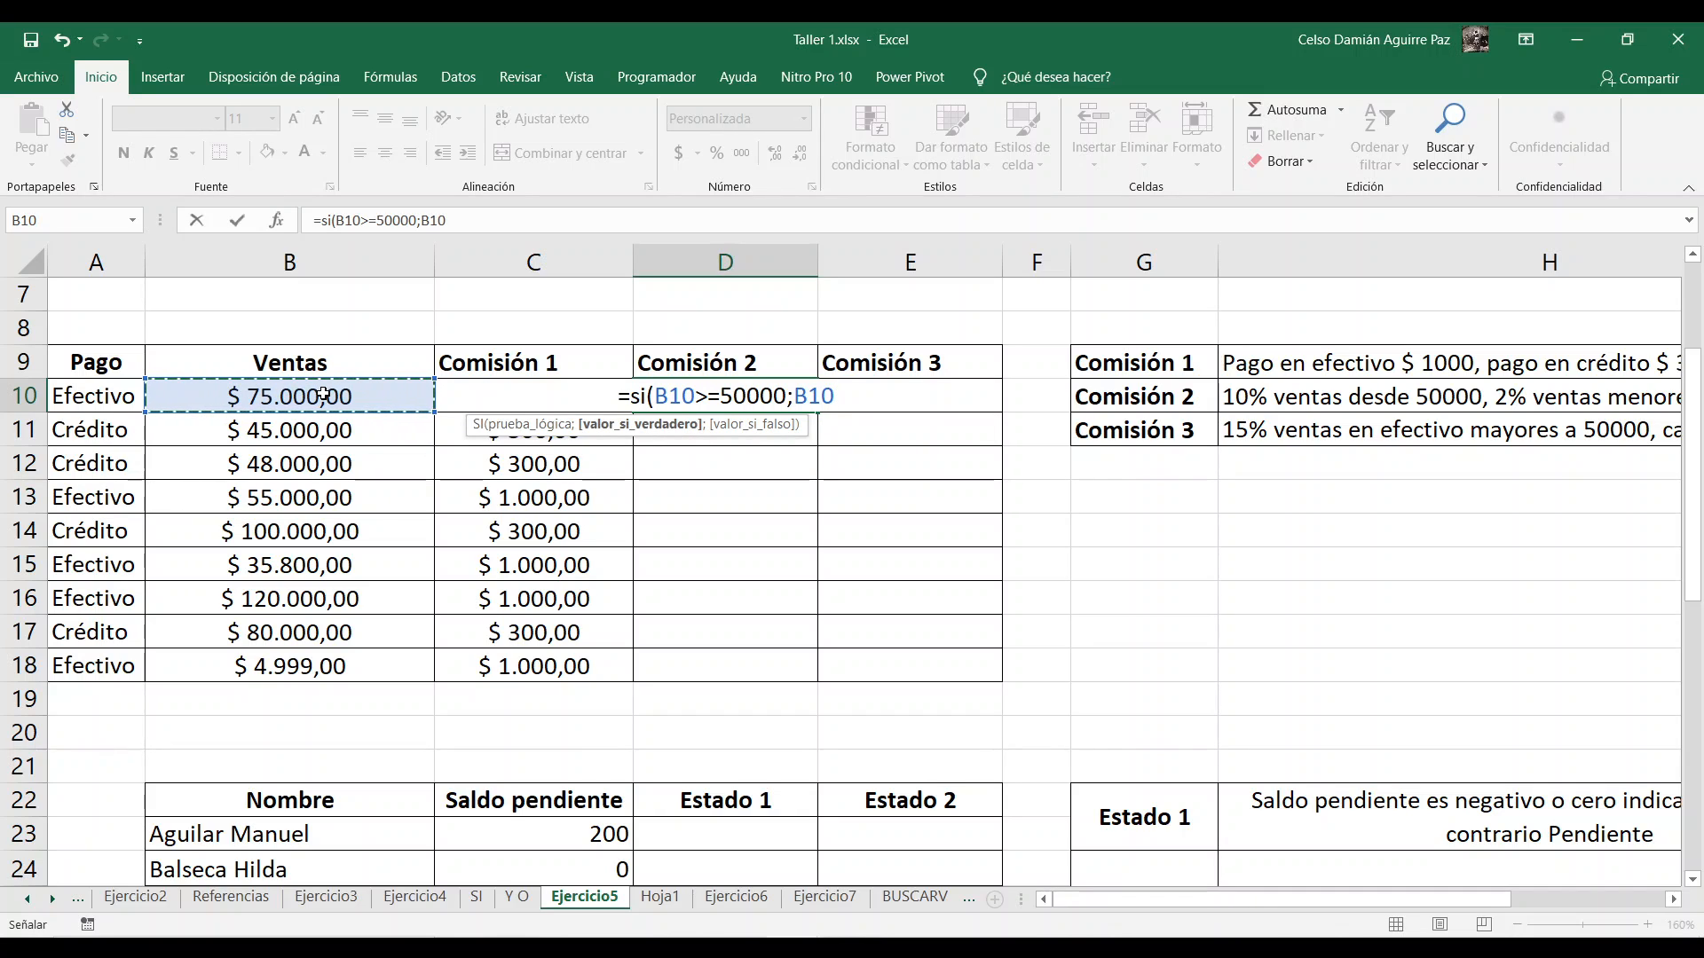
type("*")
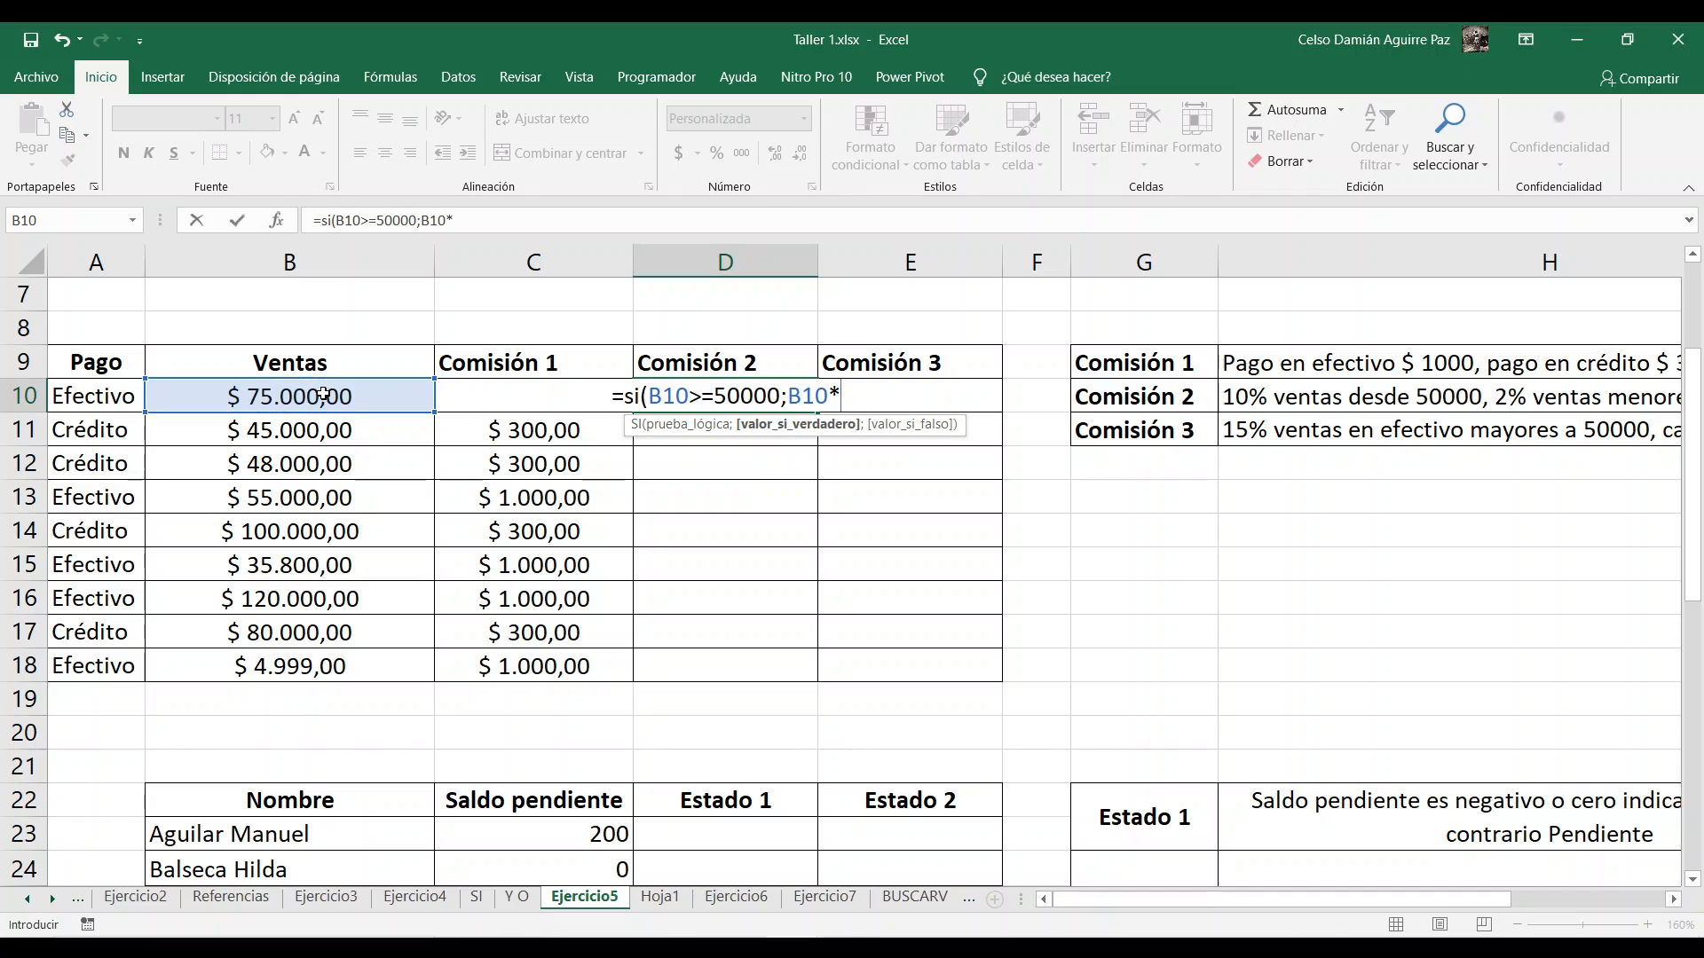
type("10%")
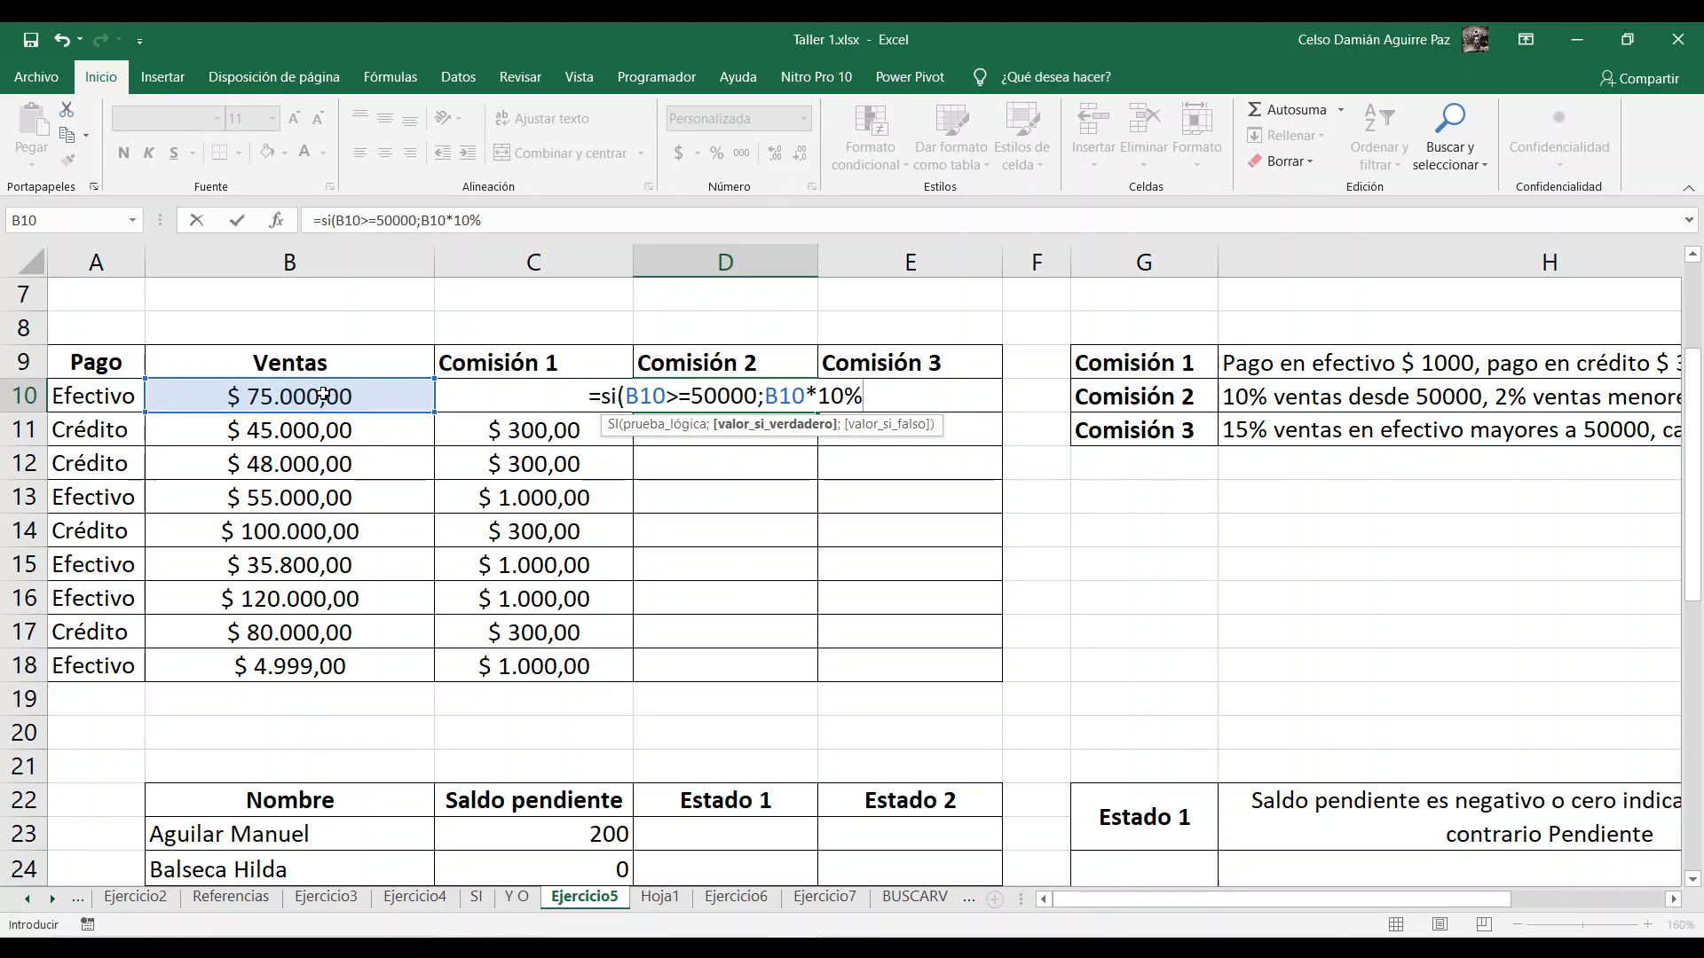
type(";")
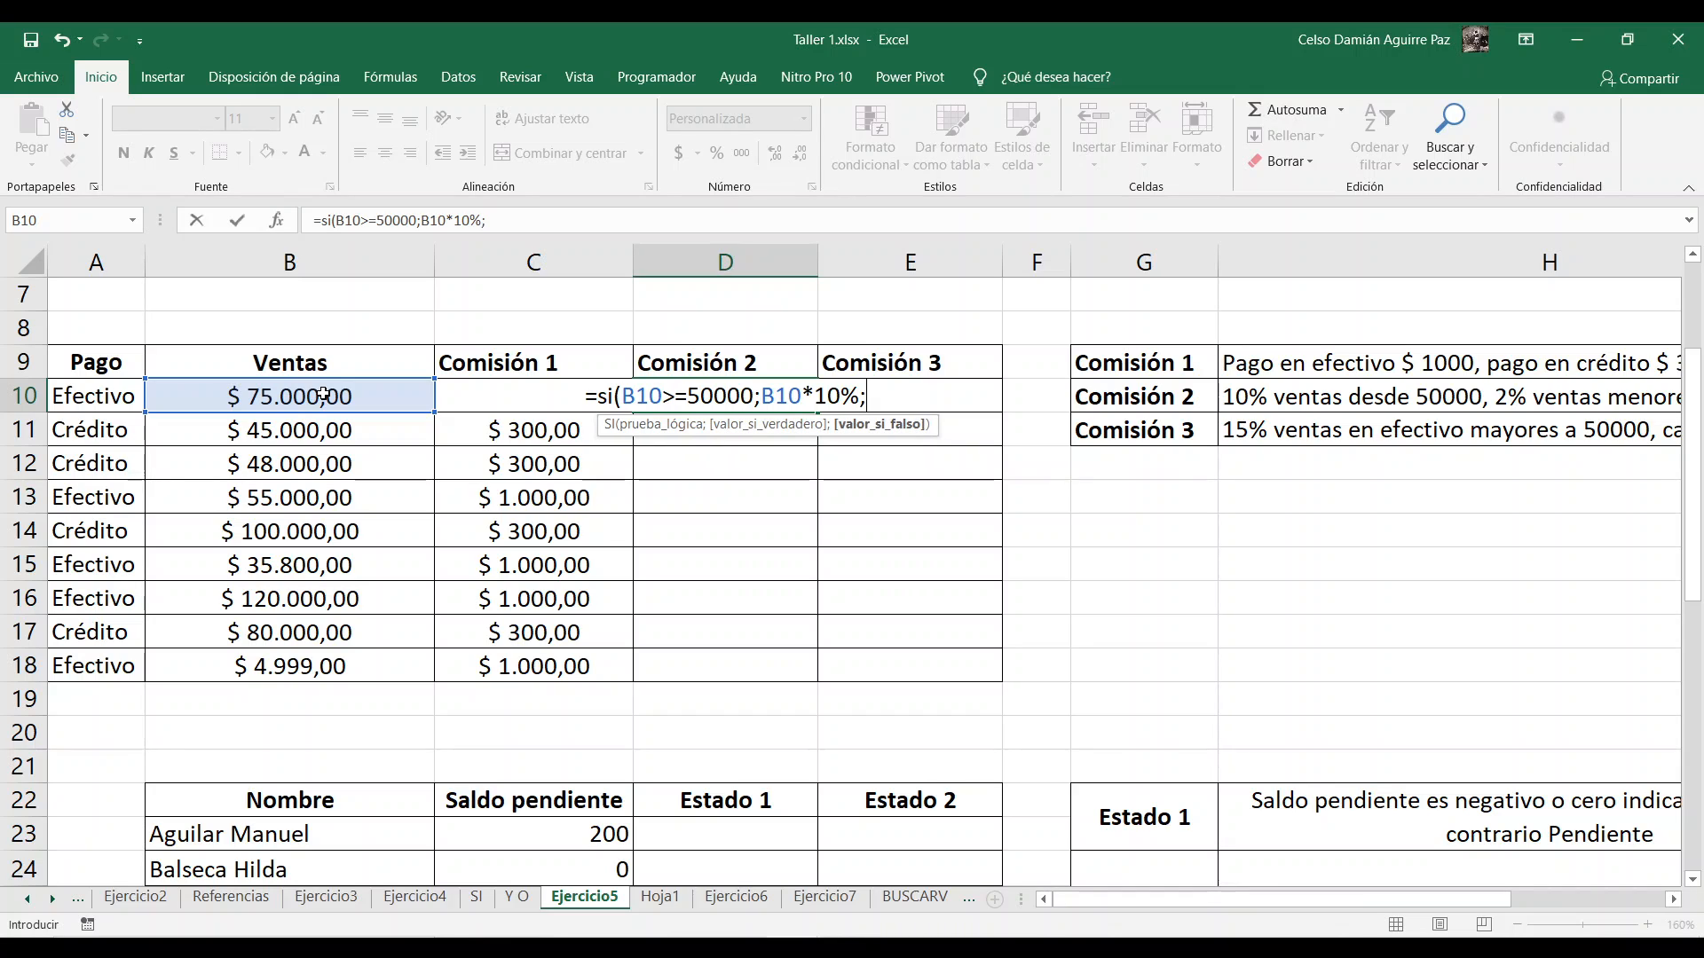
left_click(324, 396)
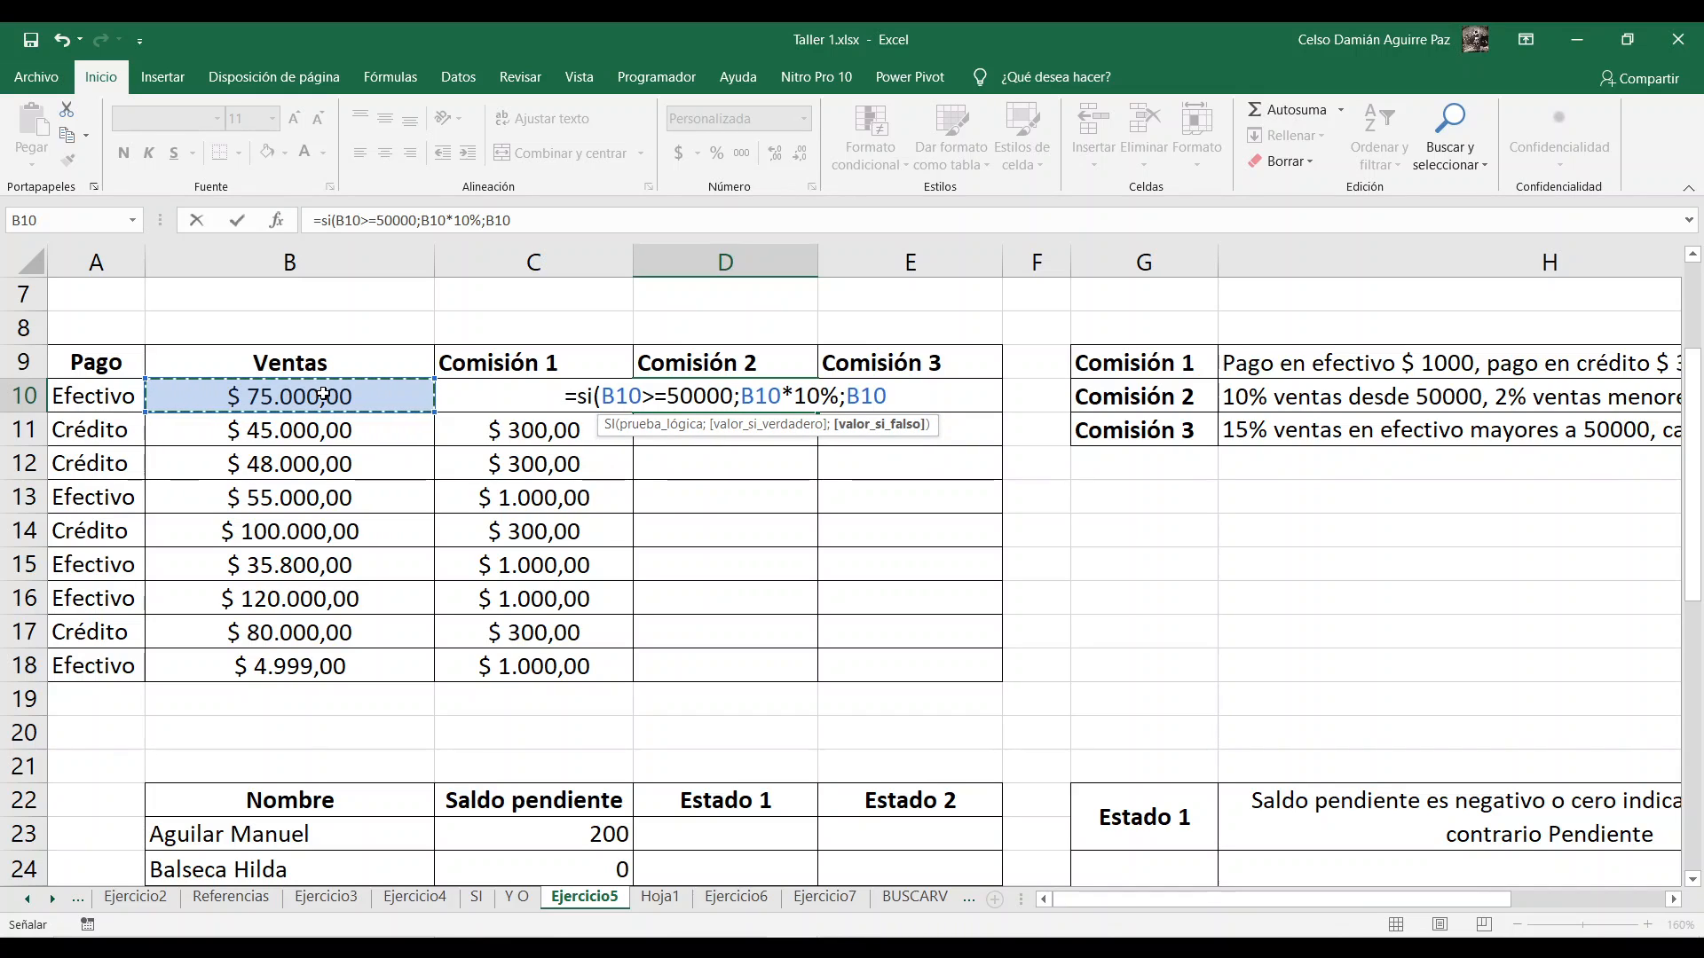
type("*")
type("2")
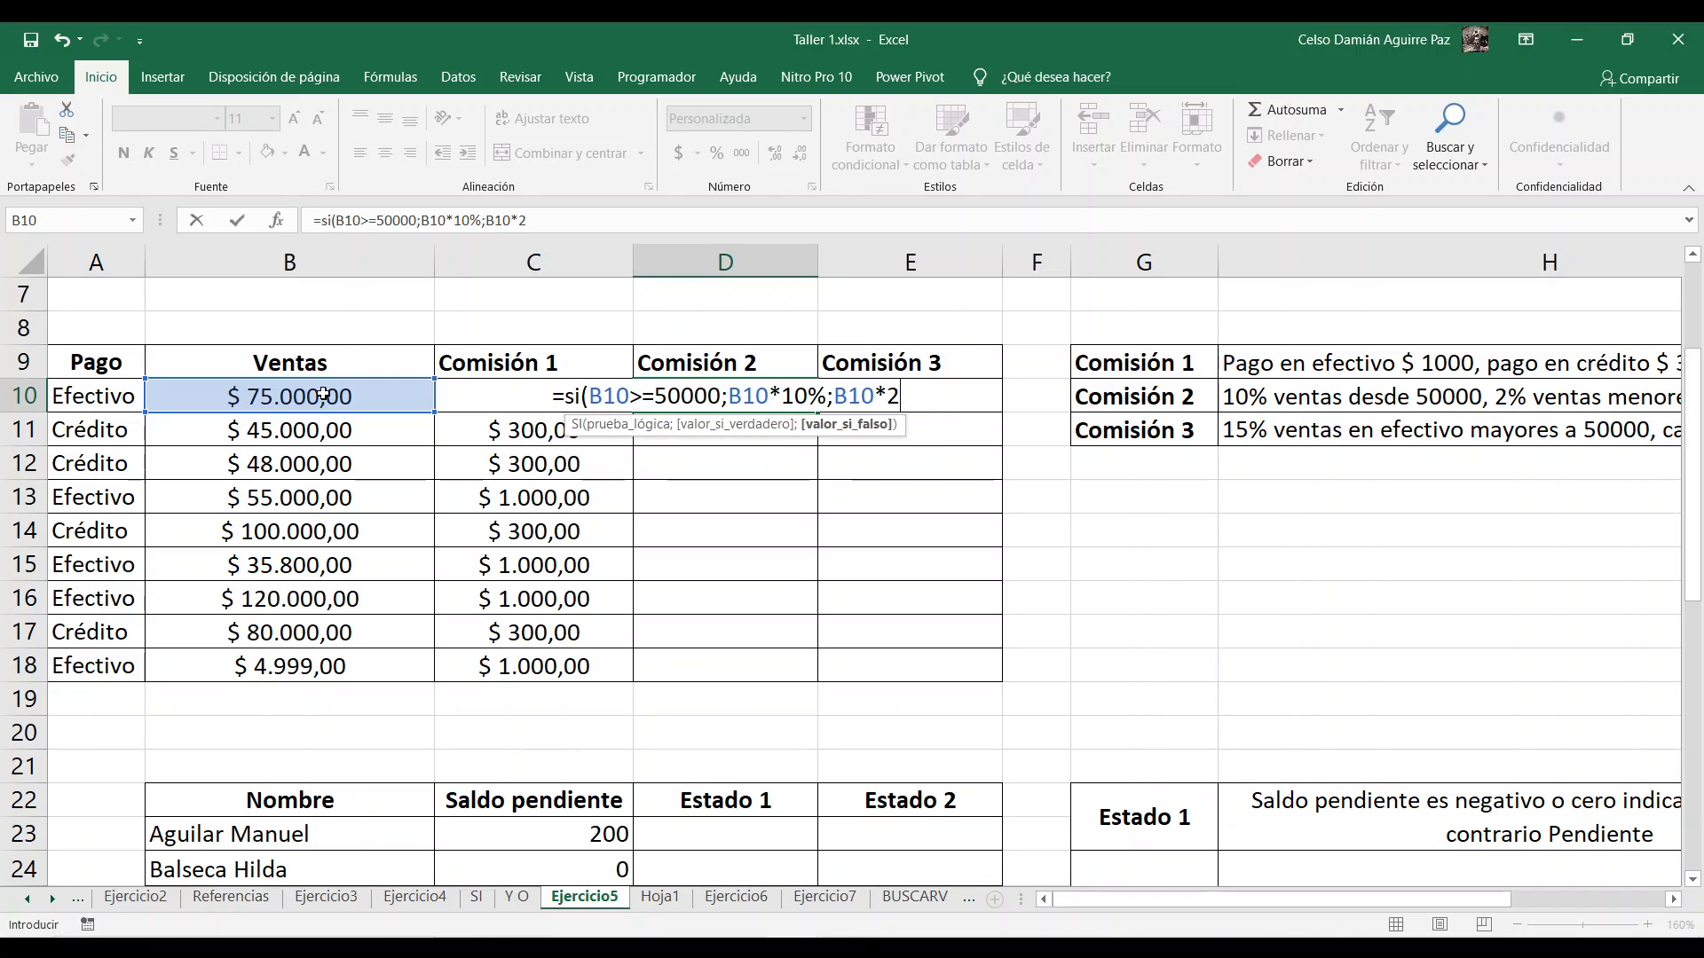
type("%)")
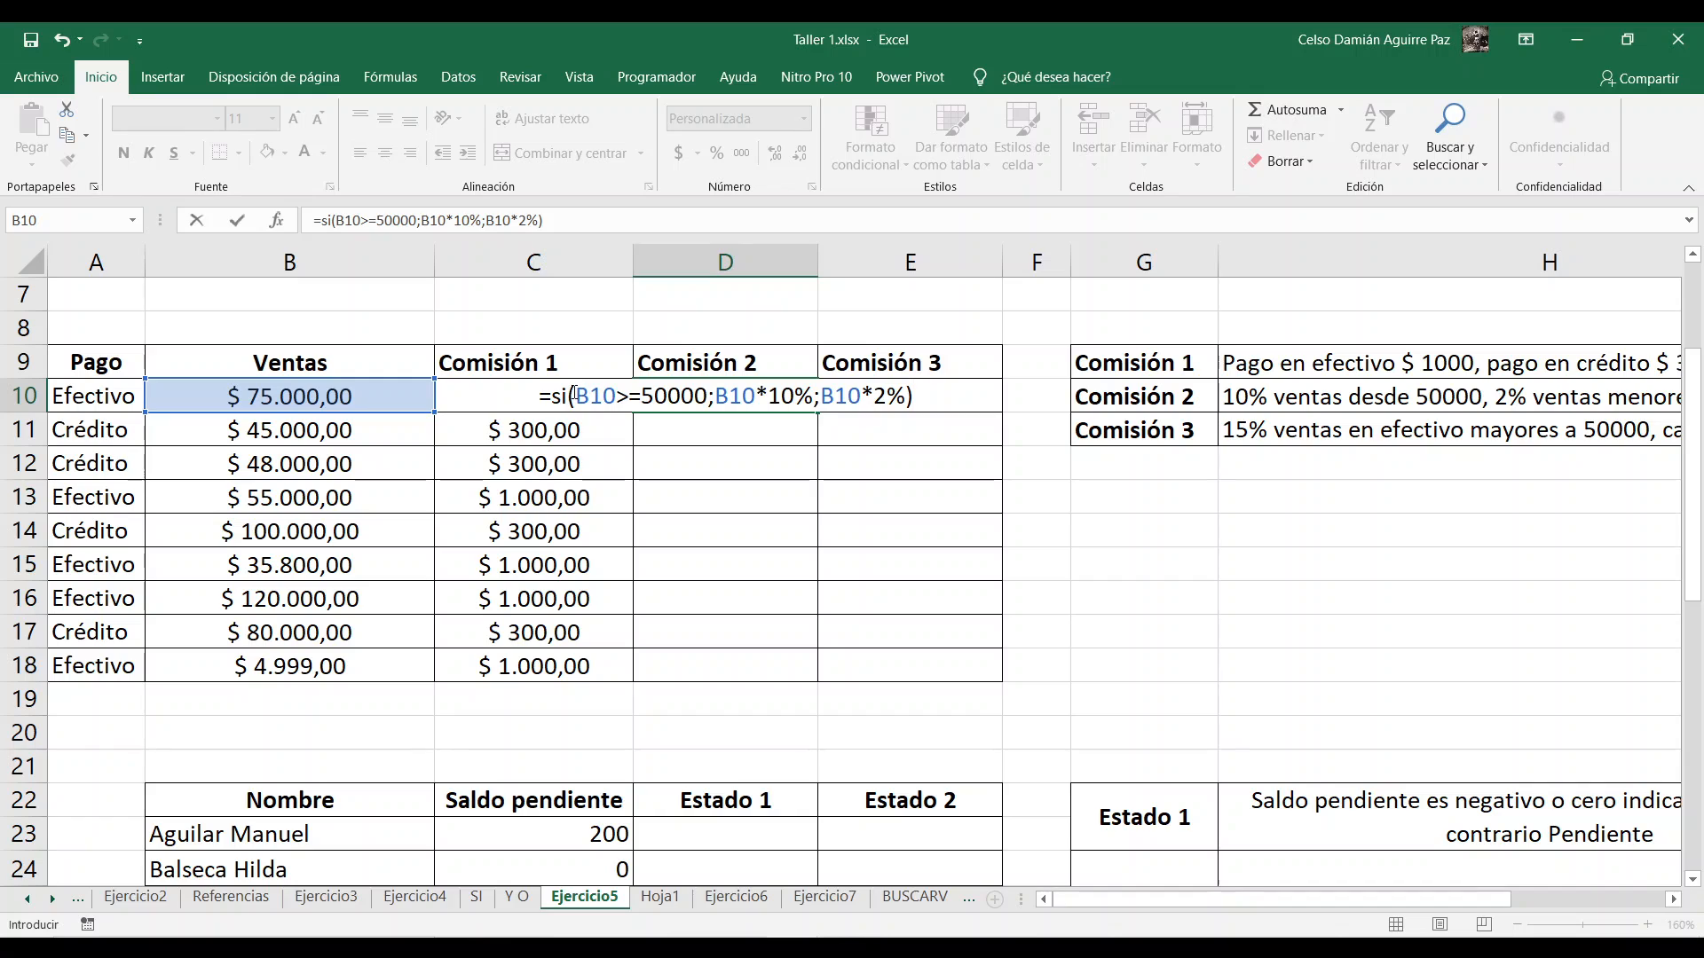
left_click_drag(575, 395, 904, 397)
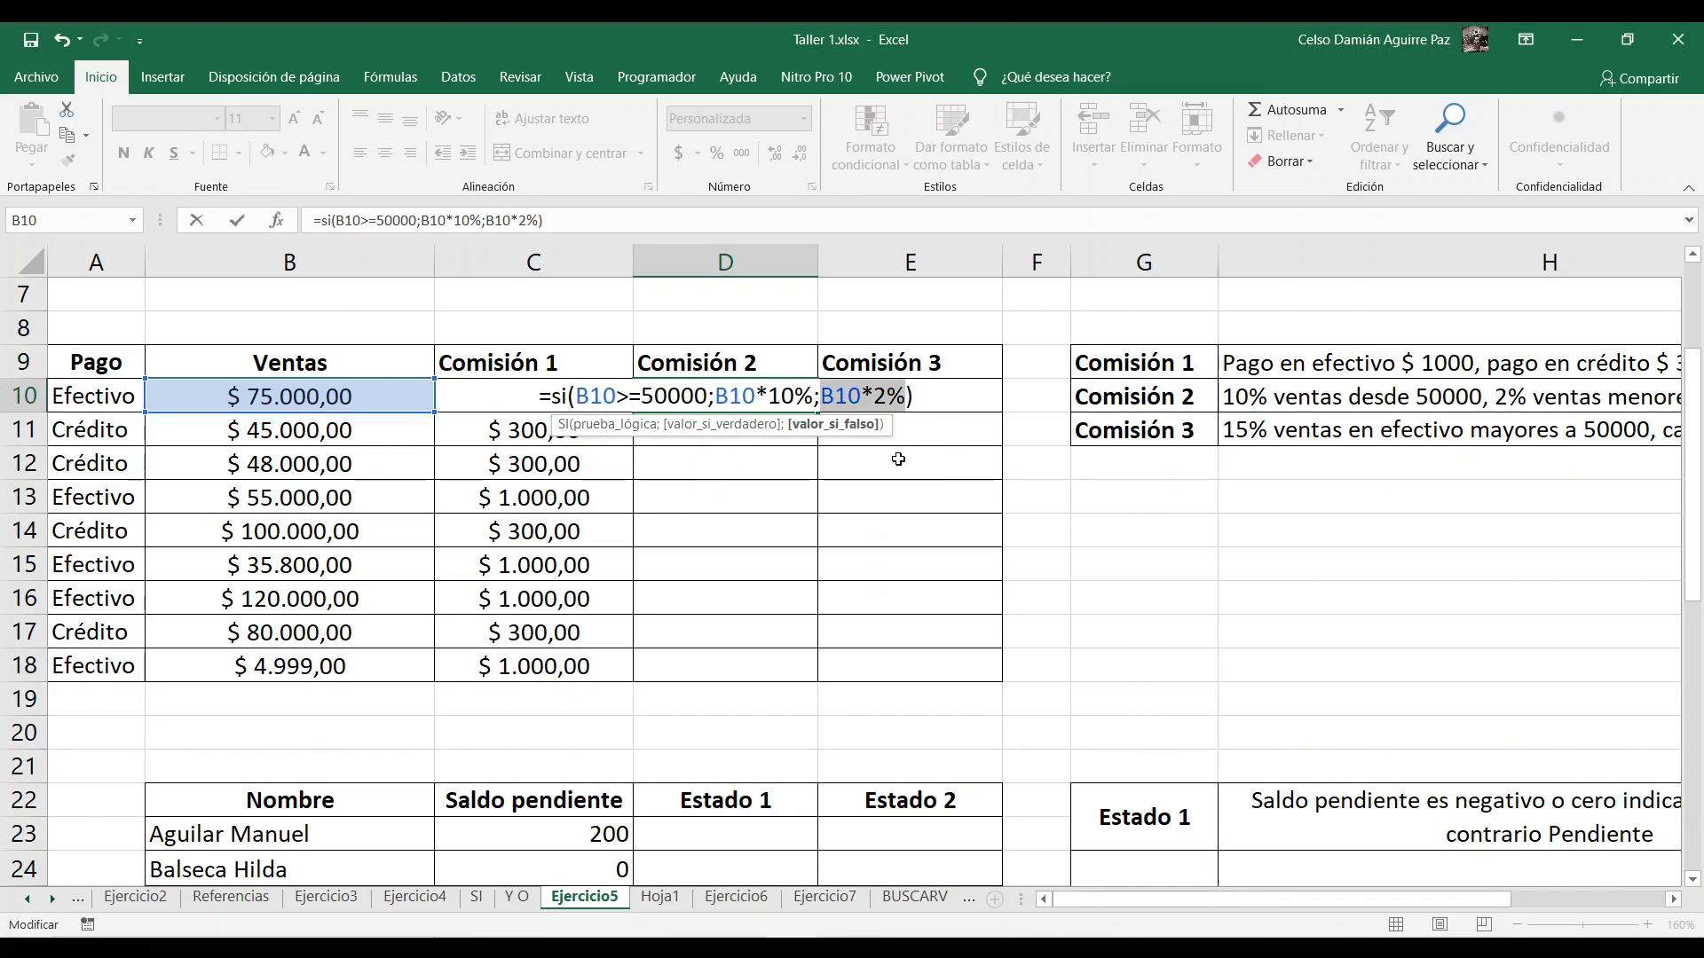
key("ctrl+Return")
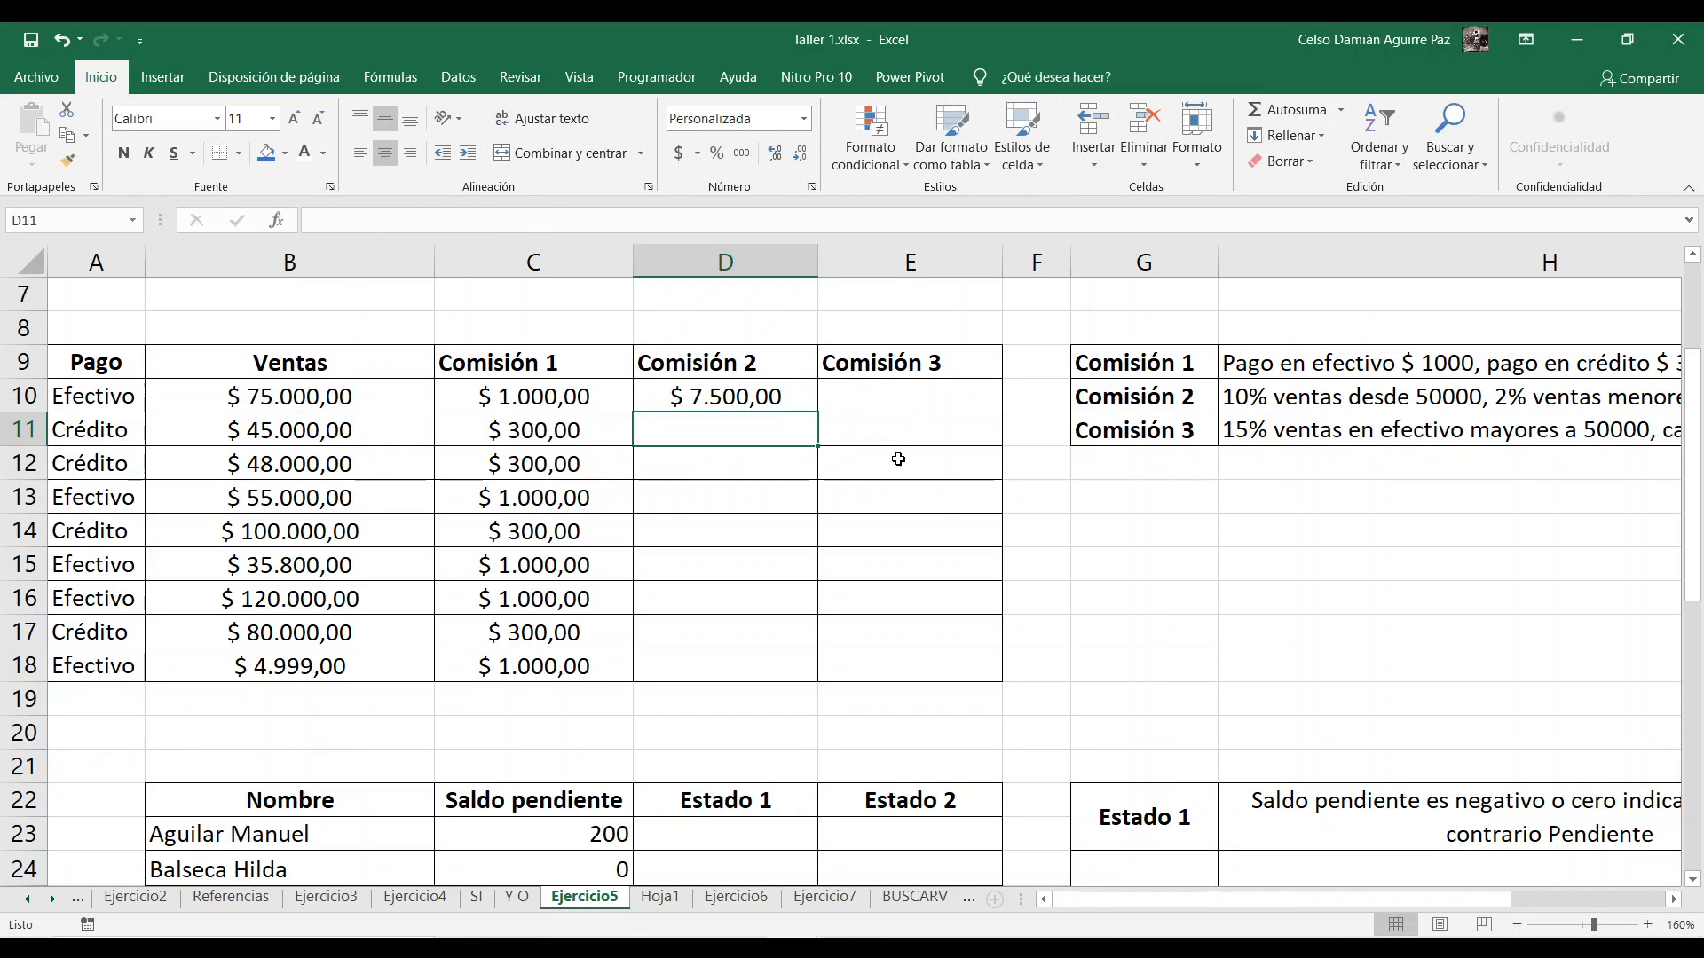
Step: Fill the Comisión 2 formula from D10 down to D18 and check the copied formula in D11 against the commission rules
double_click(817, 412)
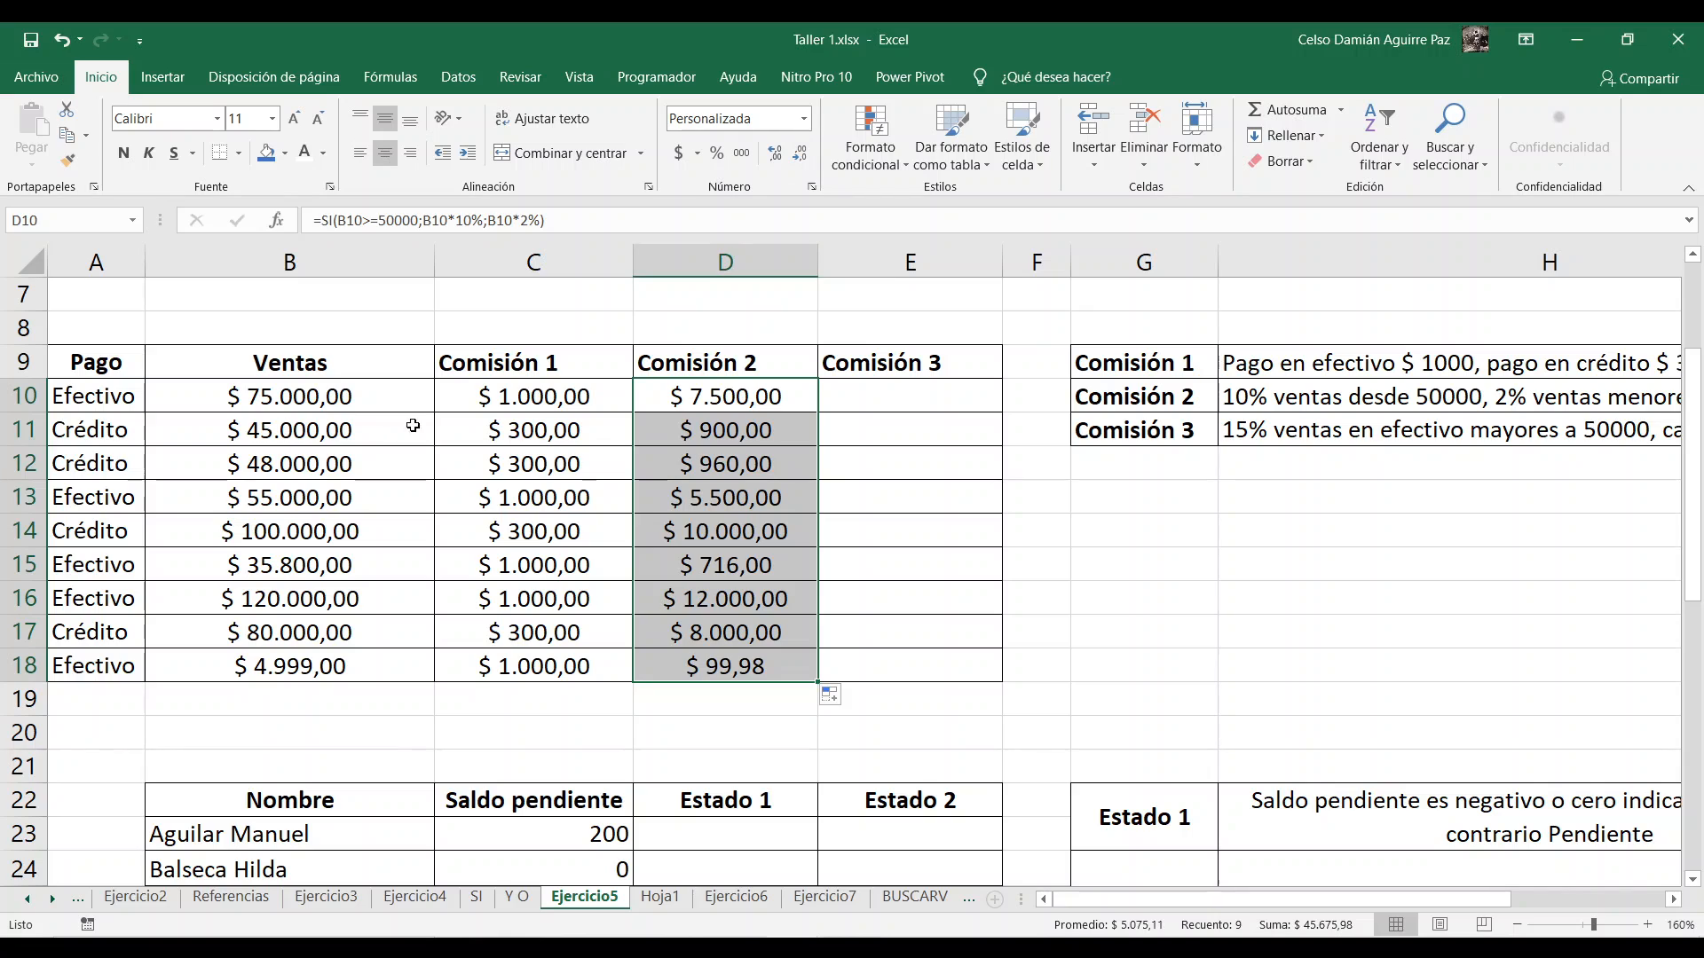
left_click(710, 428)
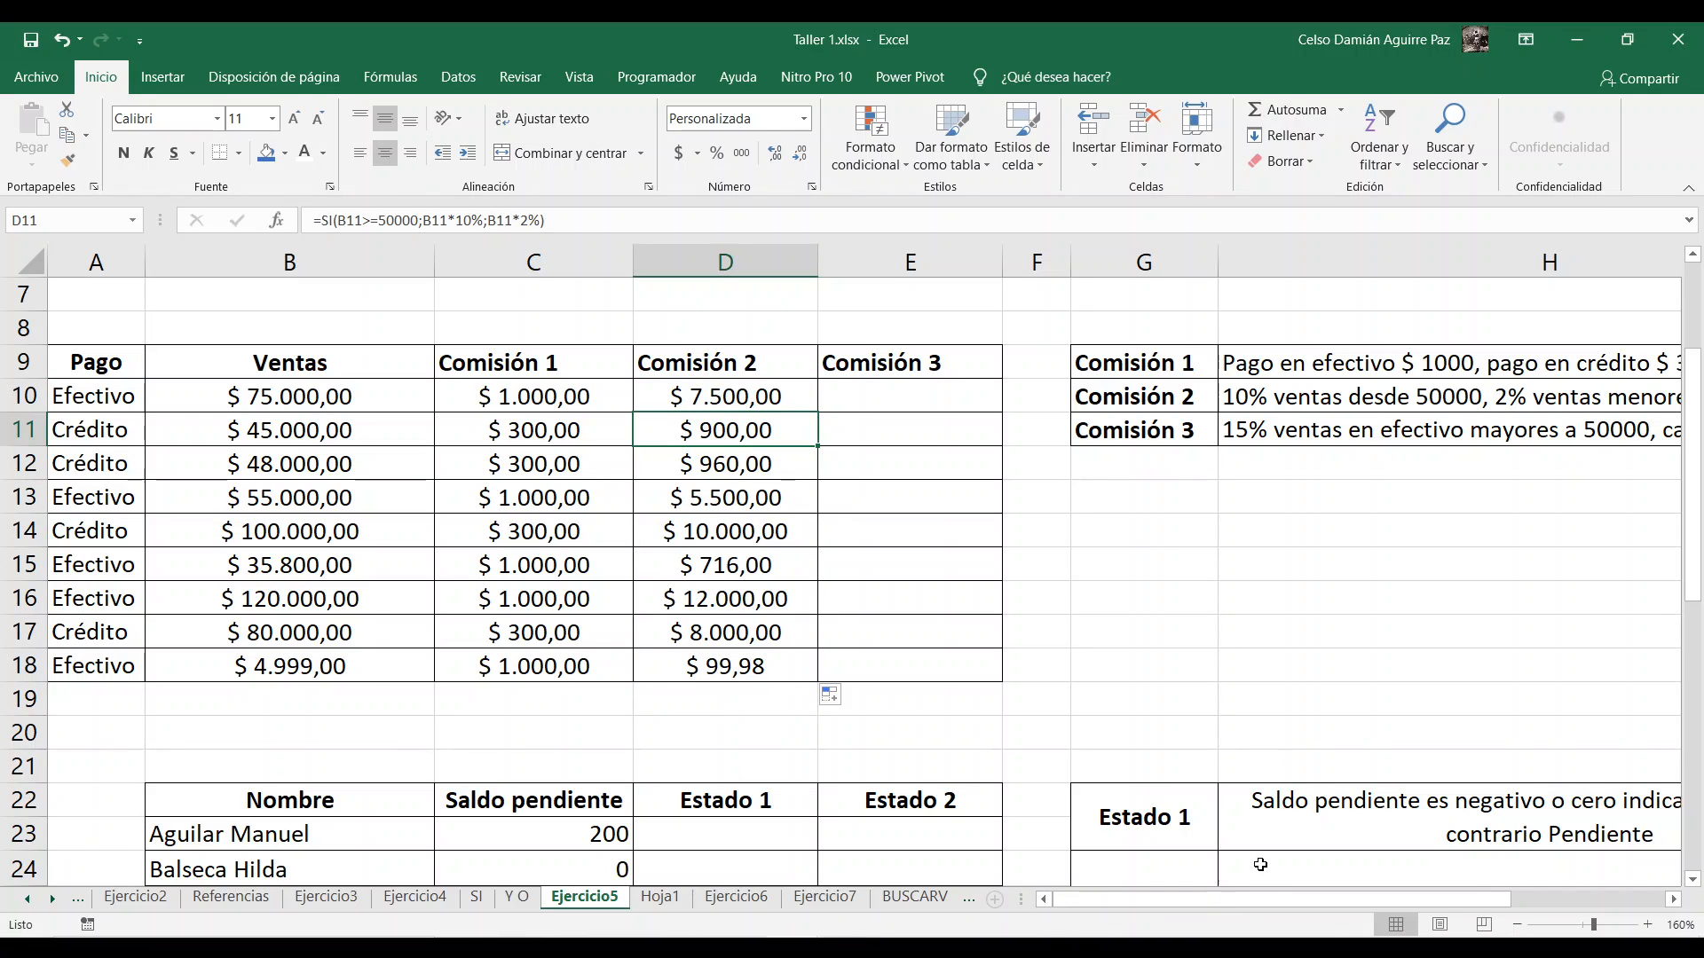
left_click_drag(1242, 899, 1286, 881)
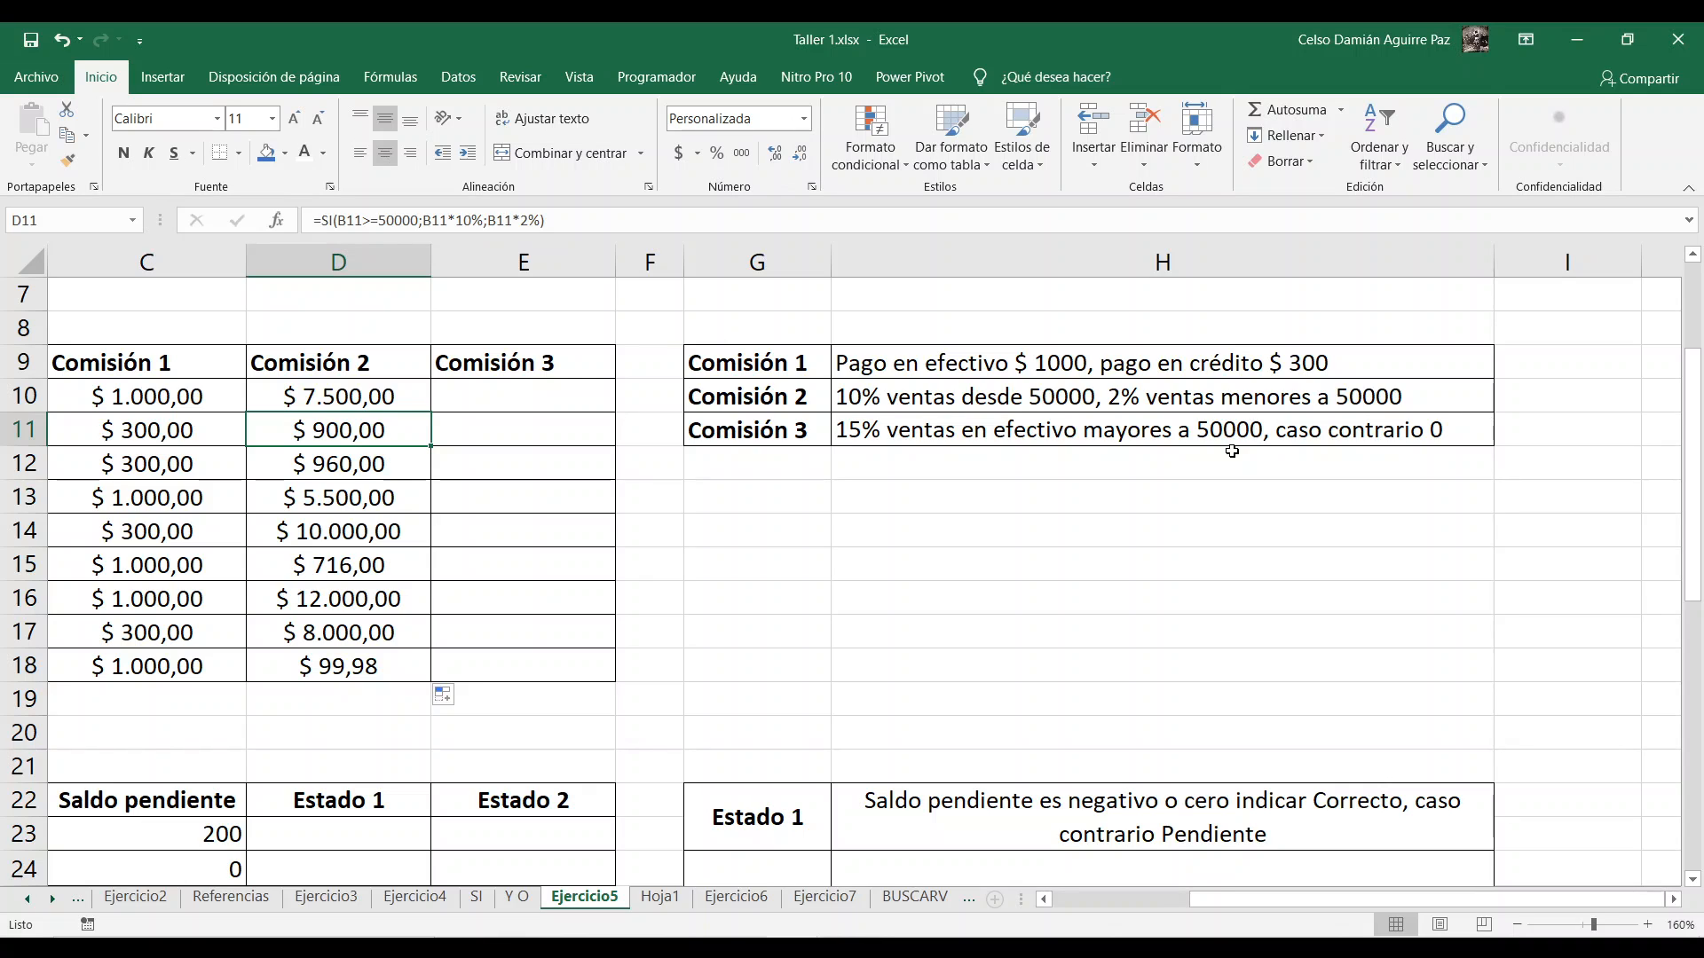
Step: Enter the labels Y in G13 and O in G14 below the commission rules
left_click(938, 495)
left_click(770, 493)
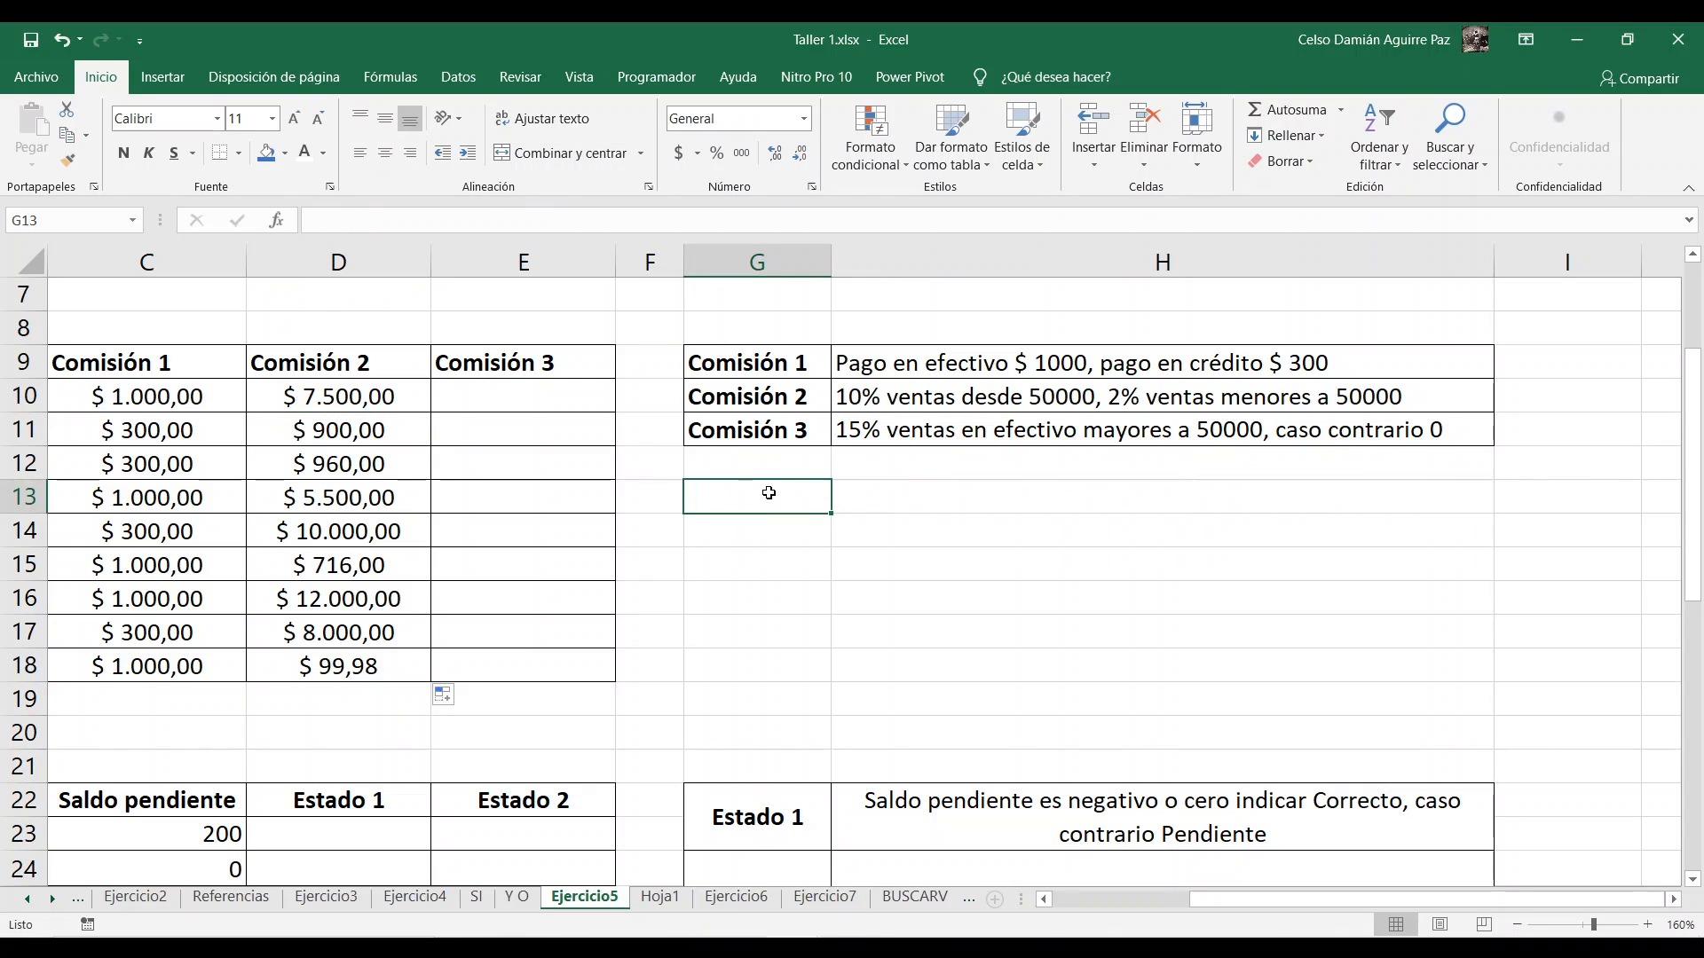
type("Y")
key("Return")
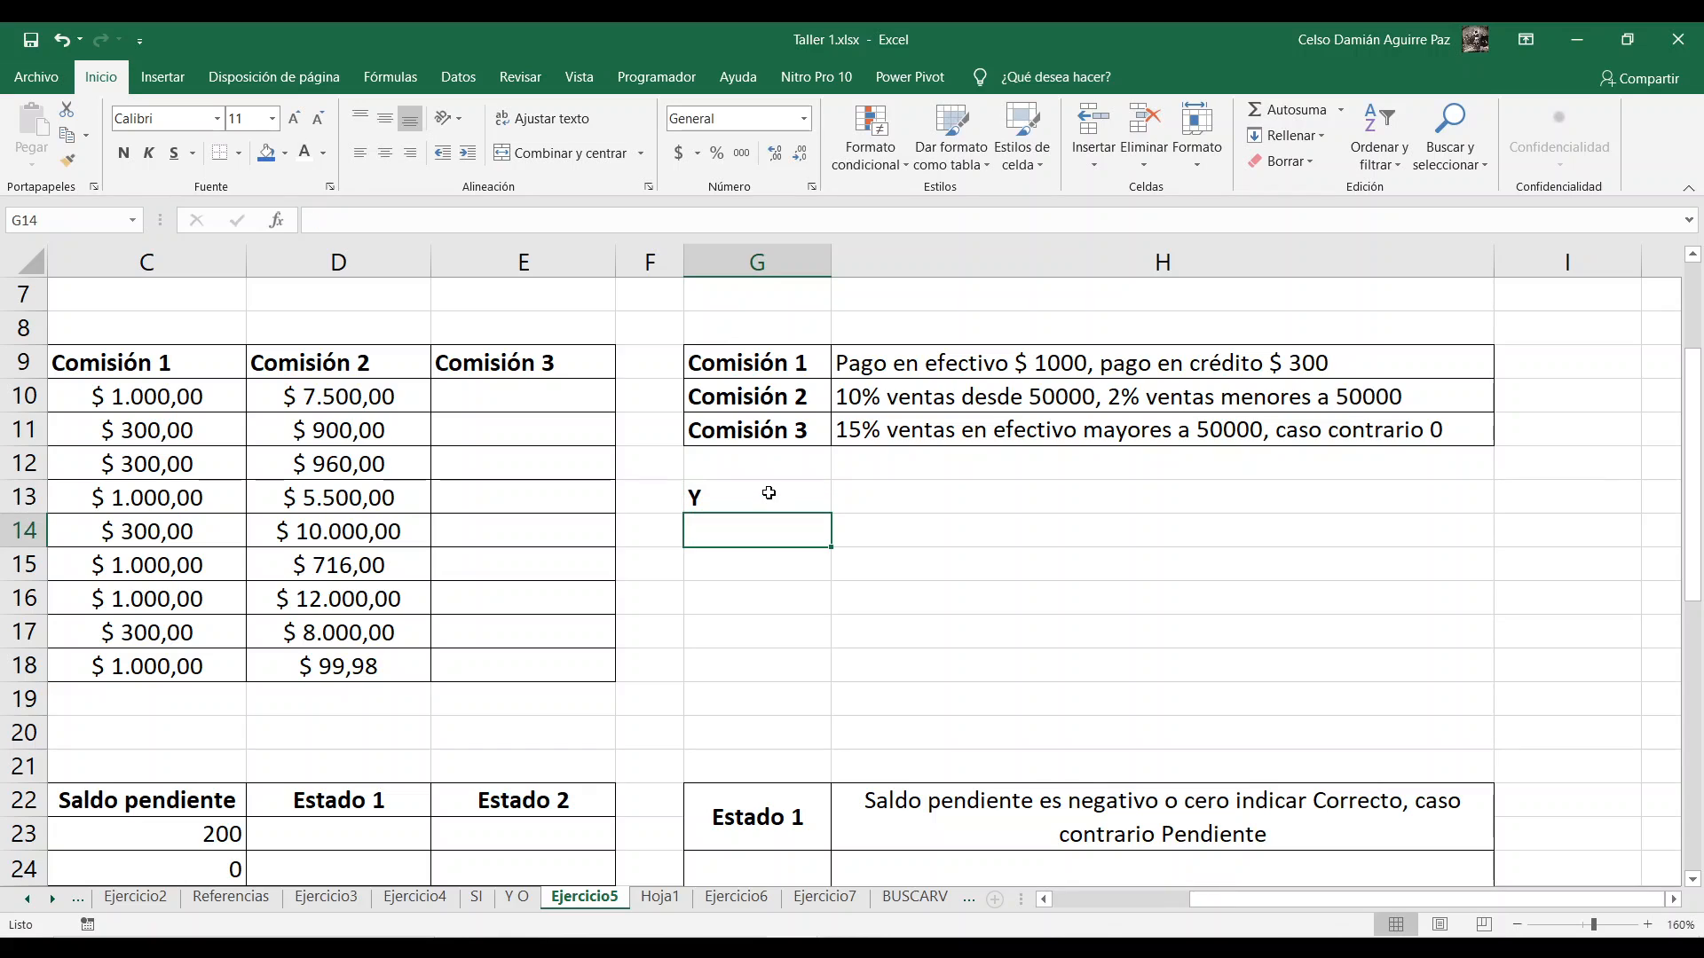
type("O")
key("Return")
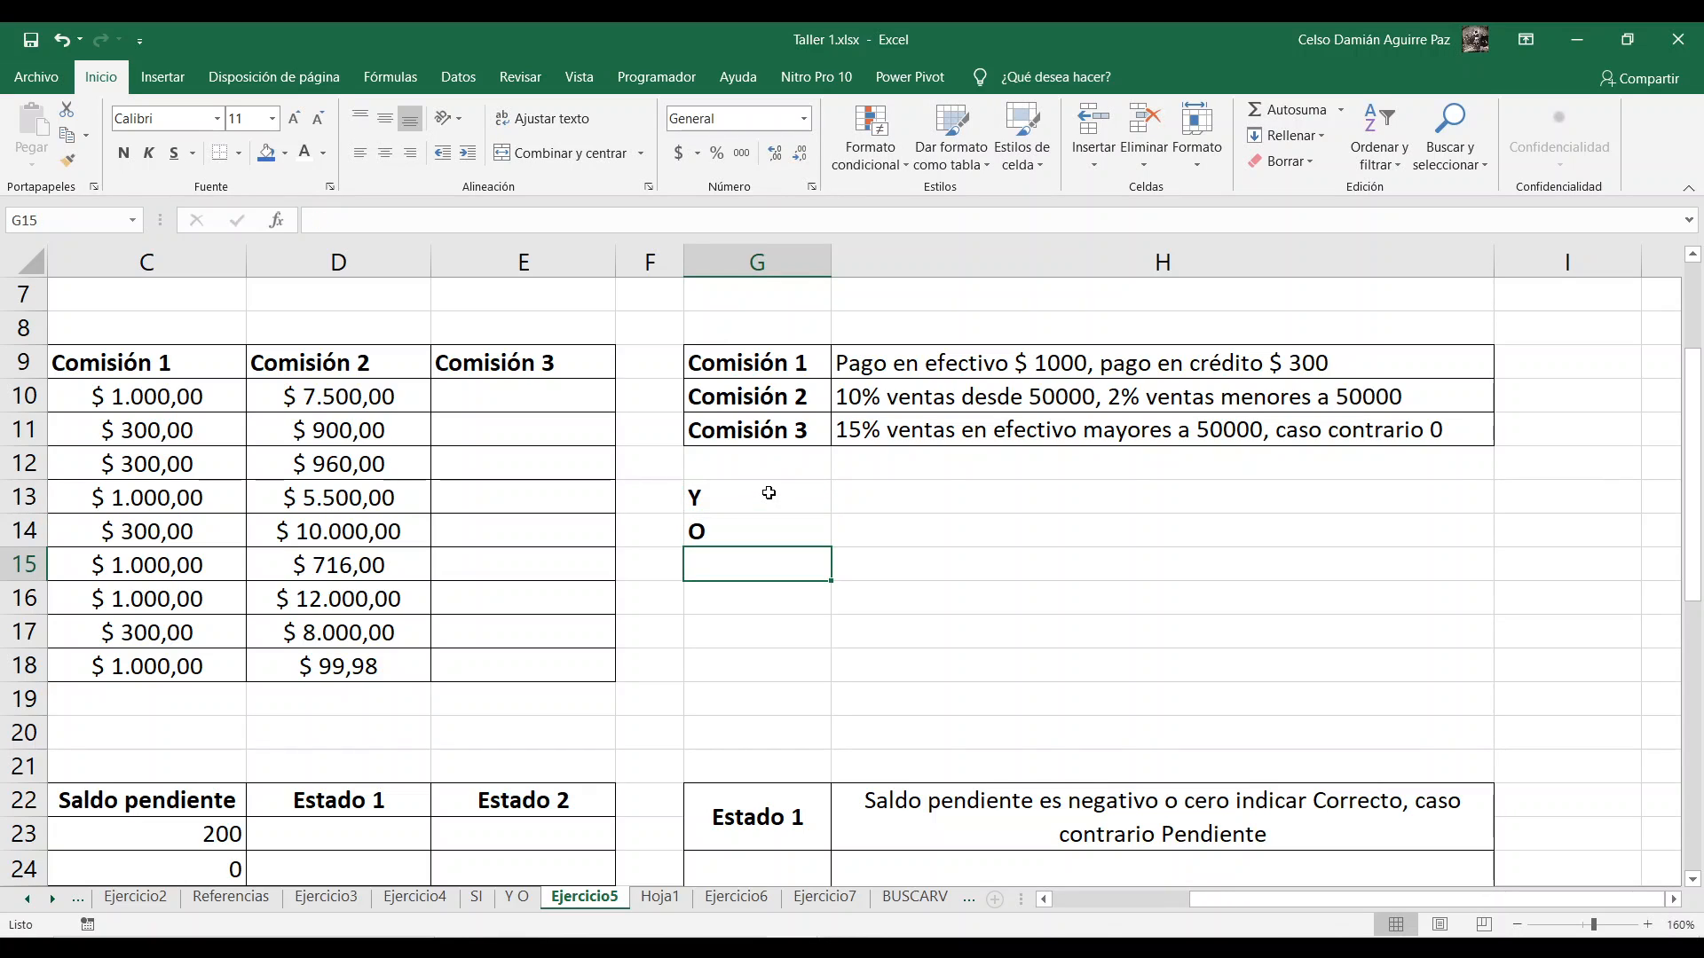
left_click(769, 493)
left_click(749, 540)
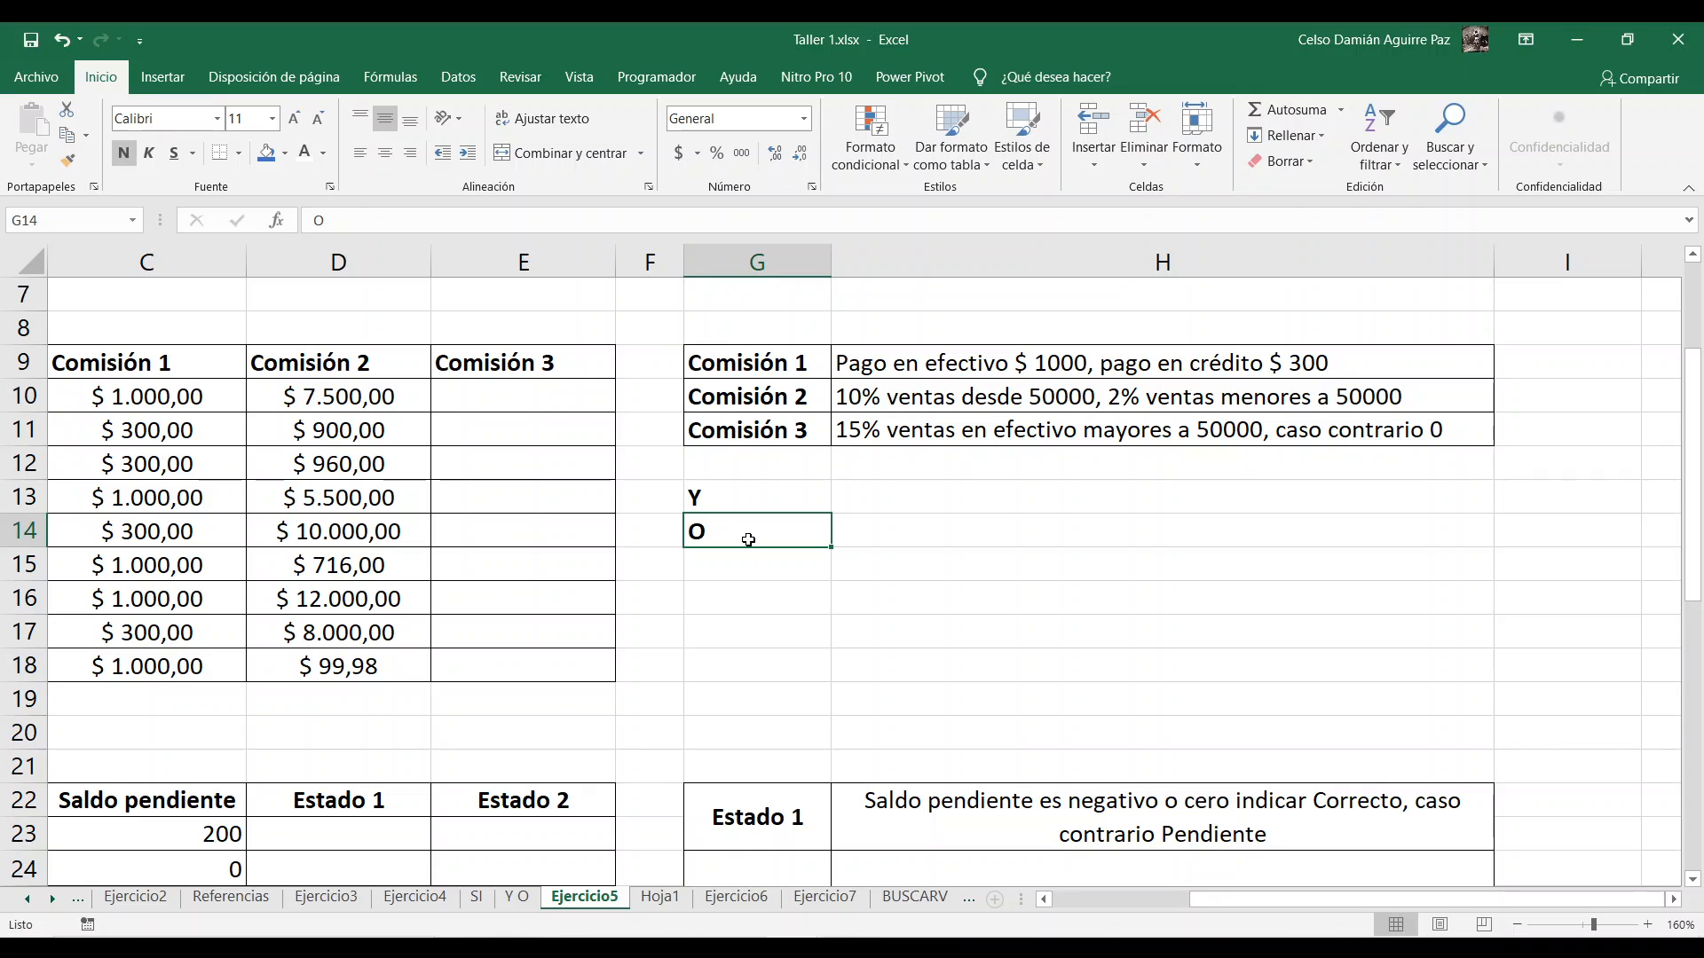
Step: Describe the Y function in H13 as "Devuelve verdadero si todas las condiciones son verdadero"
left_click(948, 487)
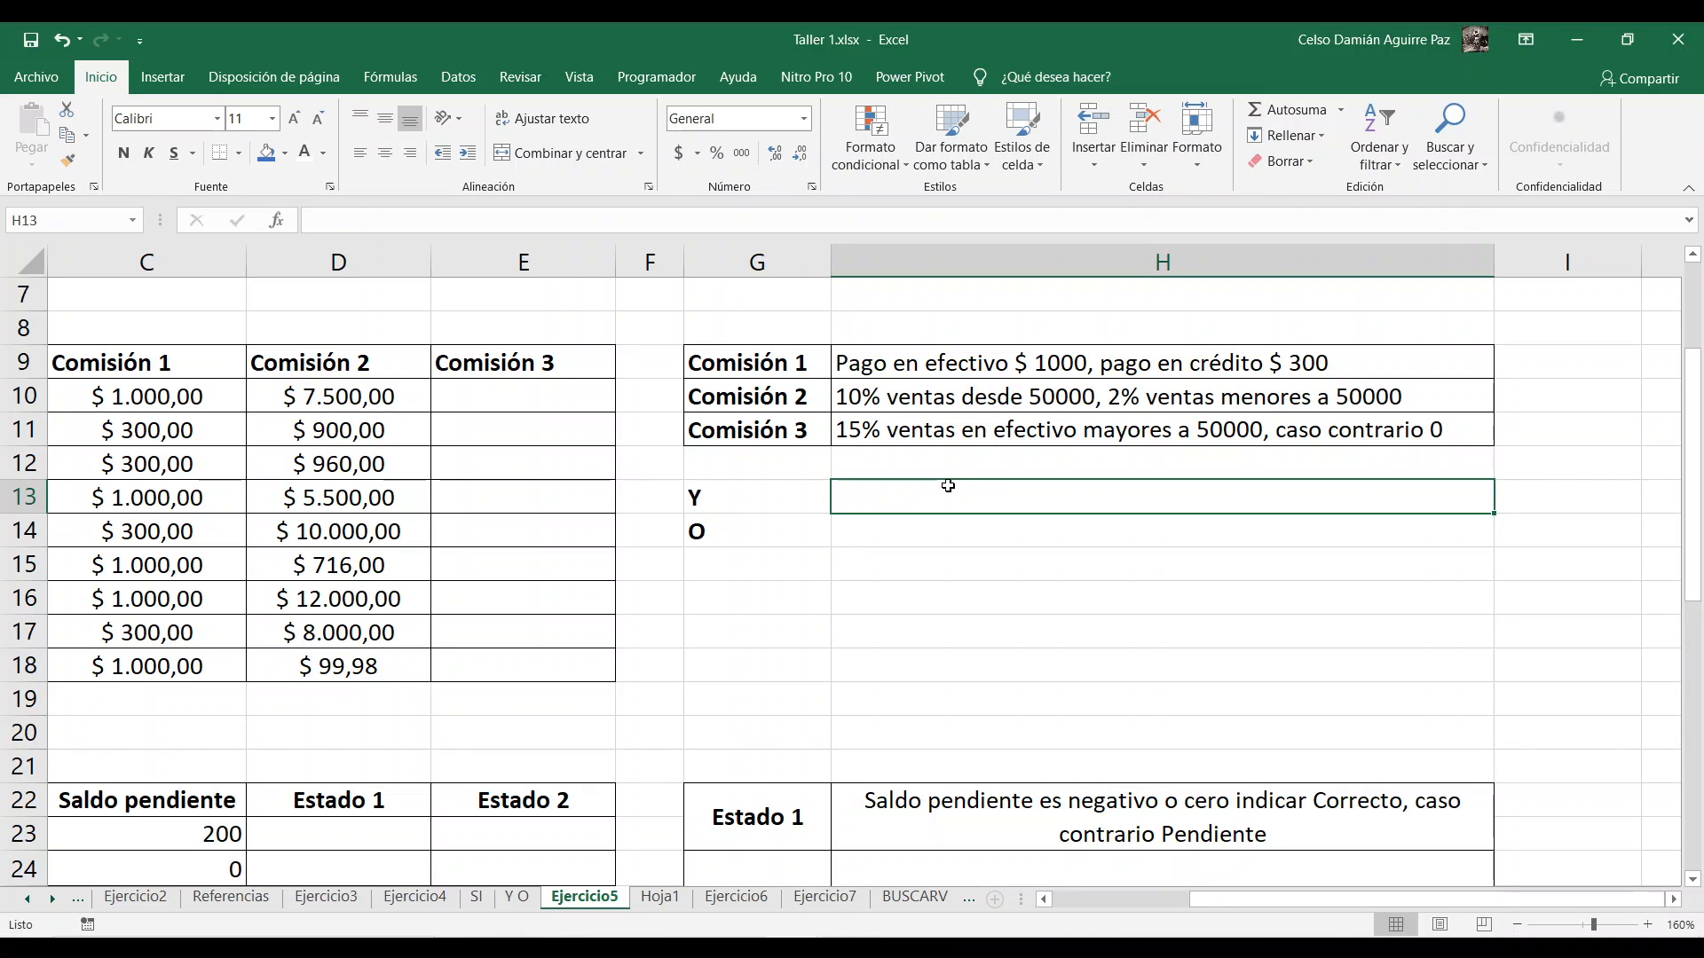
type("Me")
key("BackSpace")
key("BackSpace")
type("De")
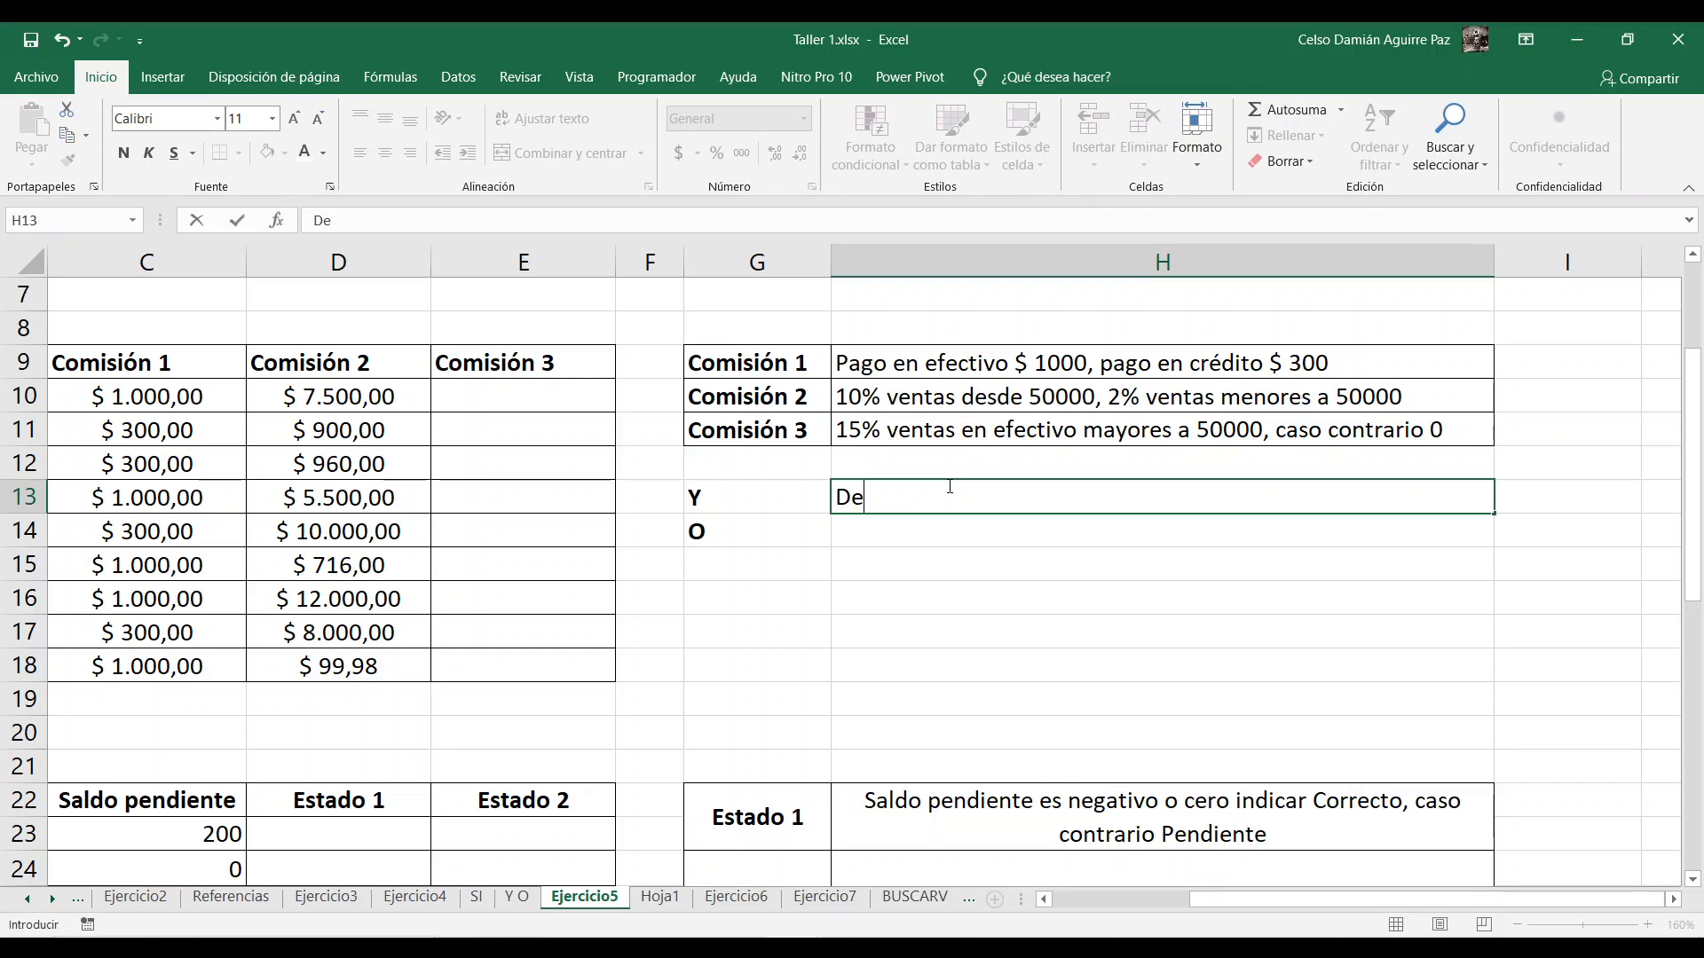
type("vuelve verdadero")
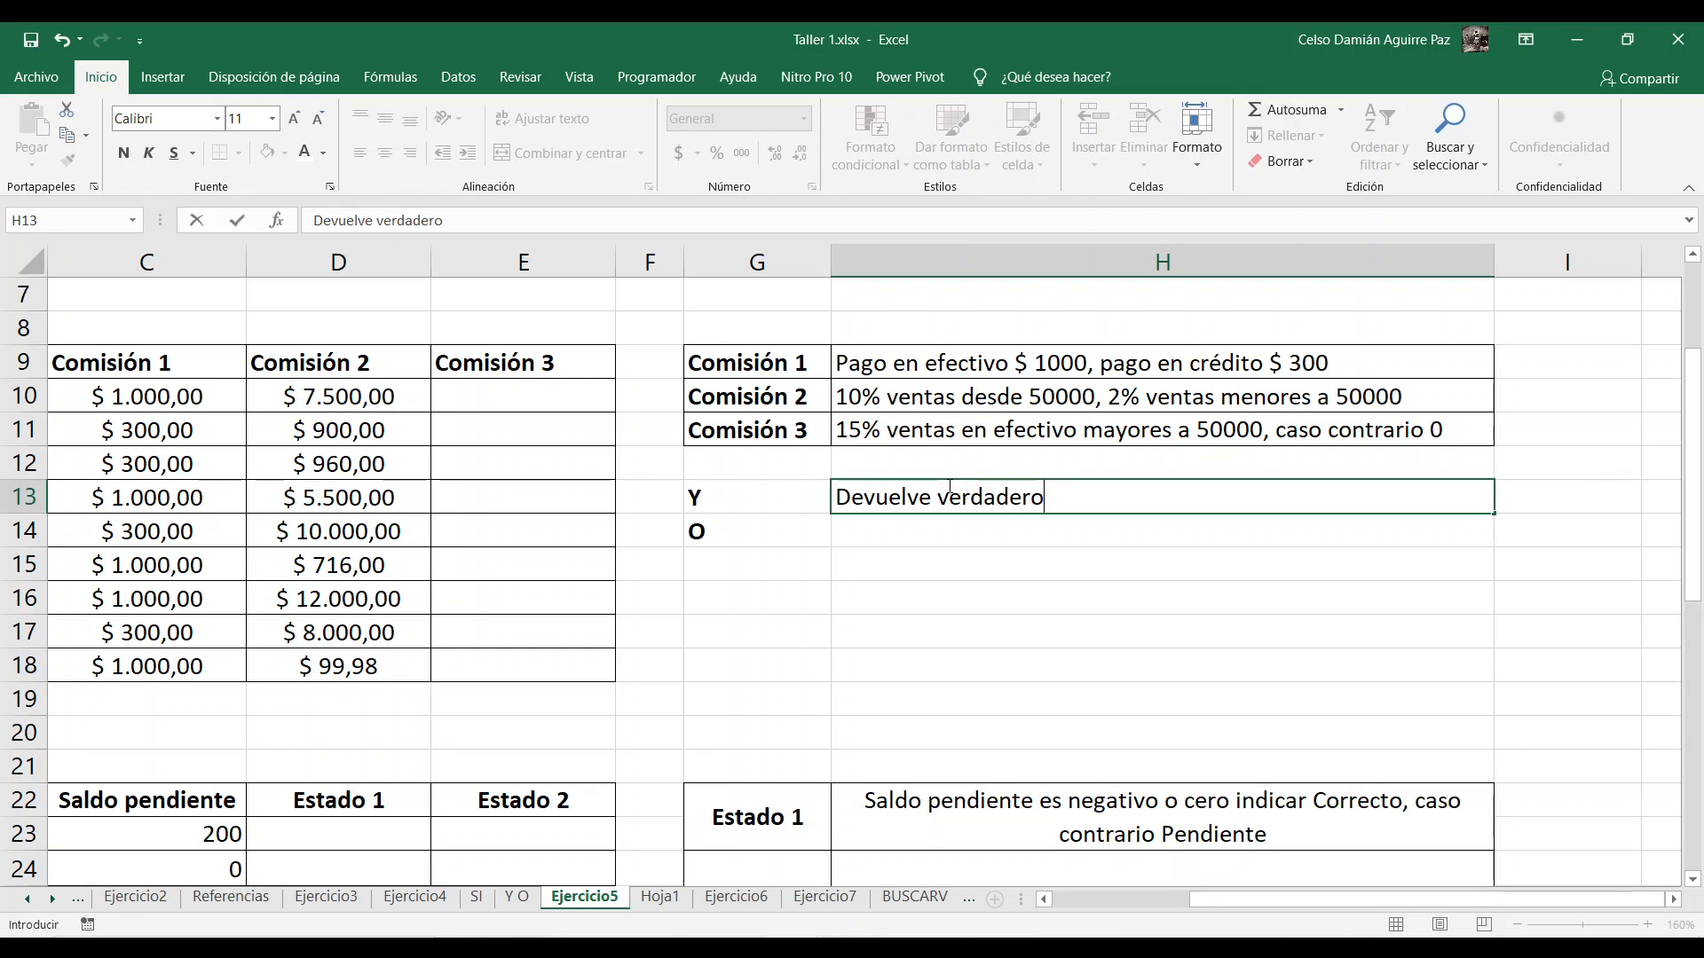
type(" si todas las")
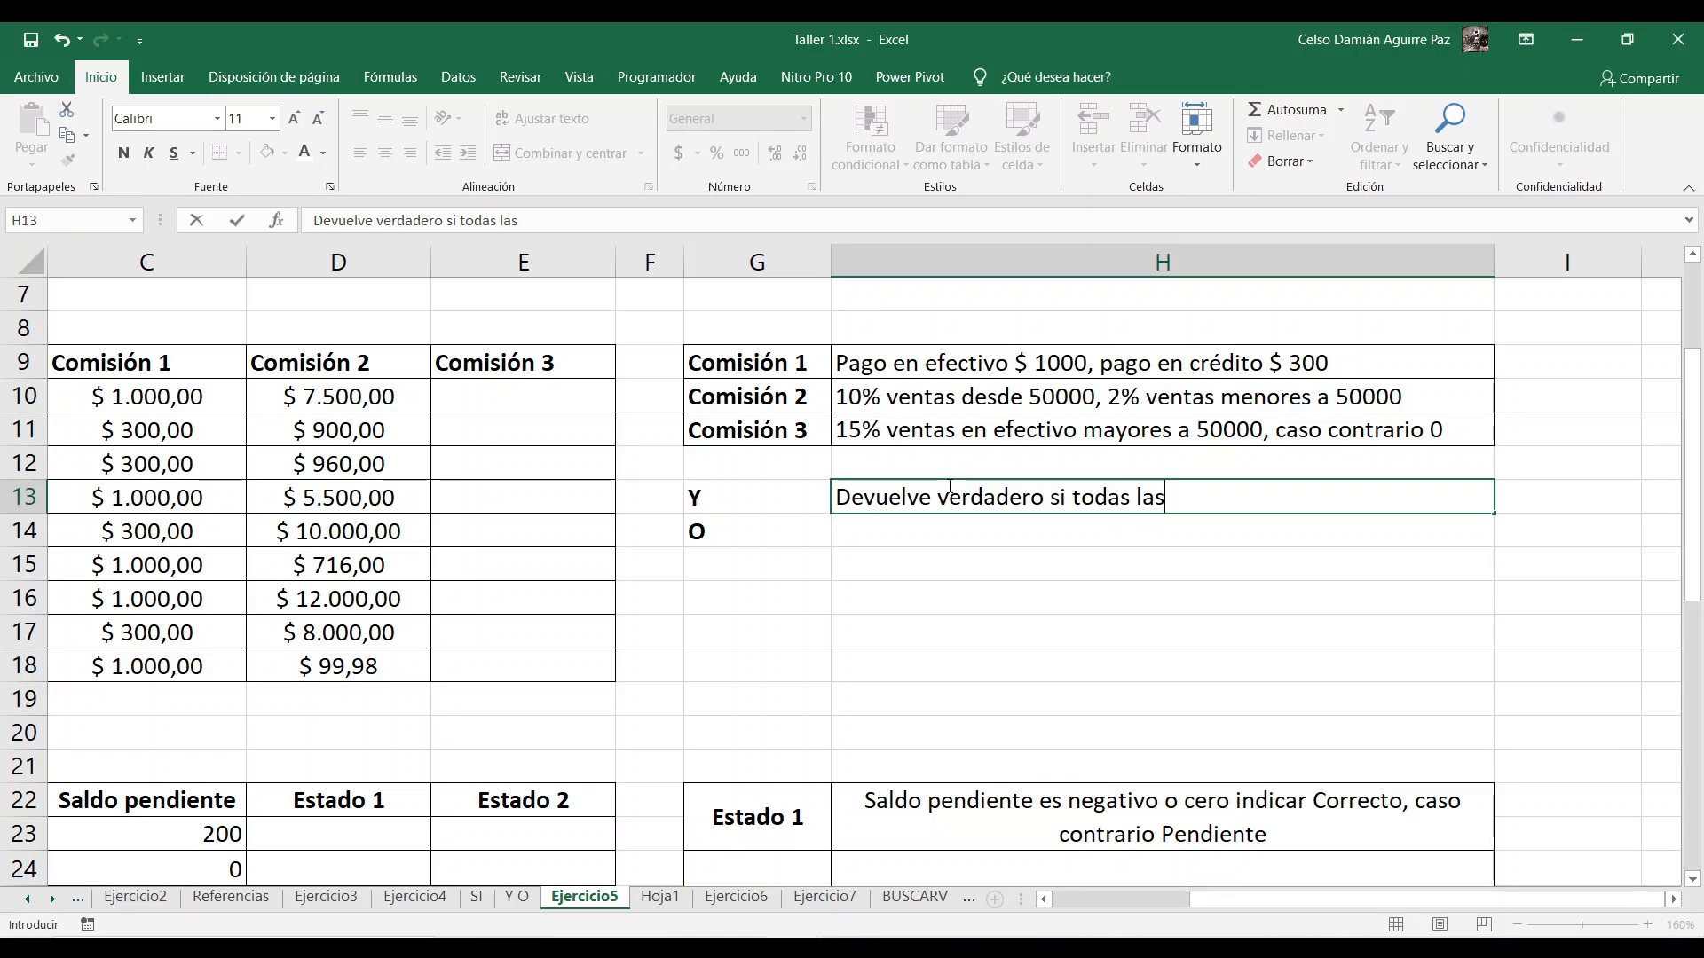
type(" condiciones so")
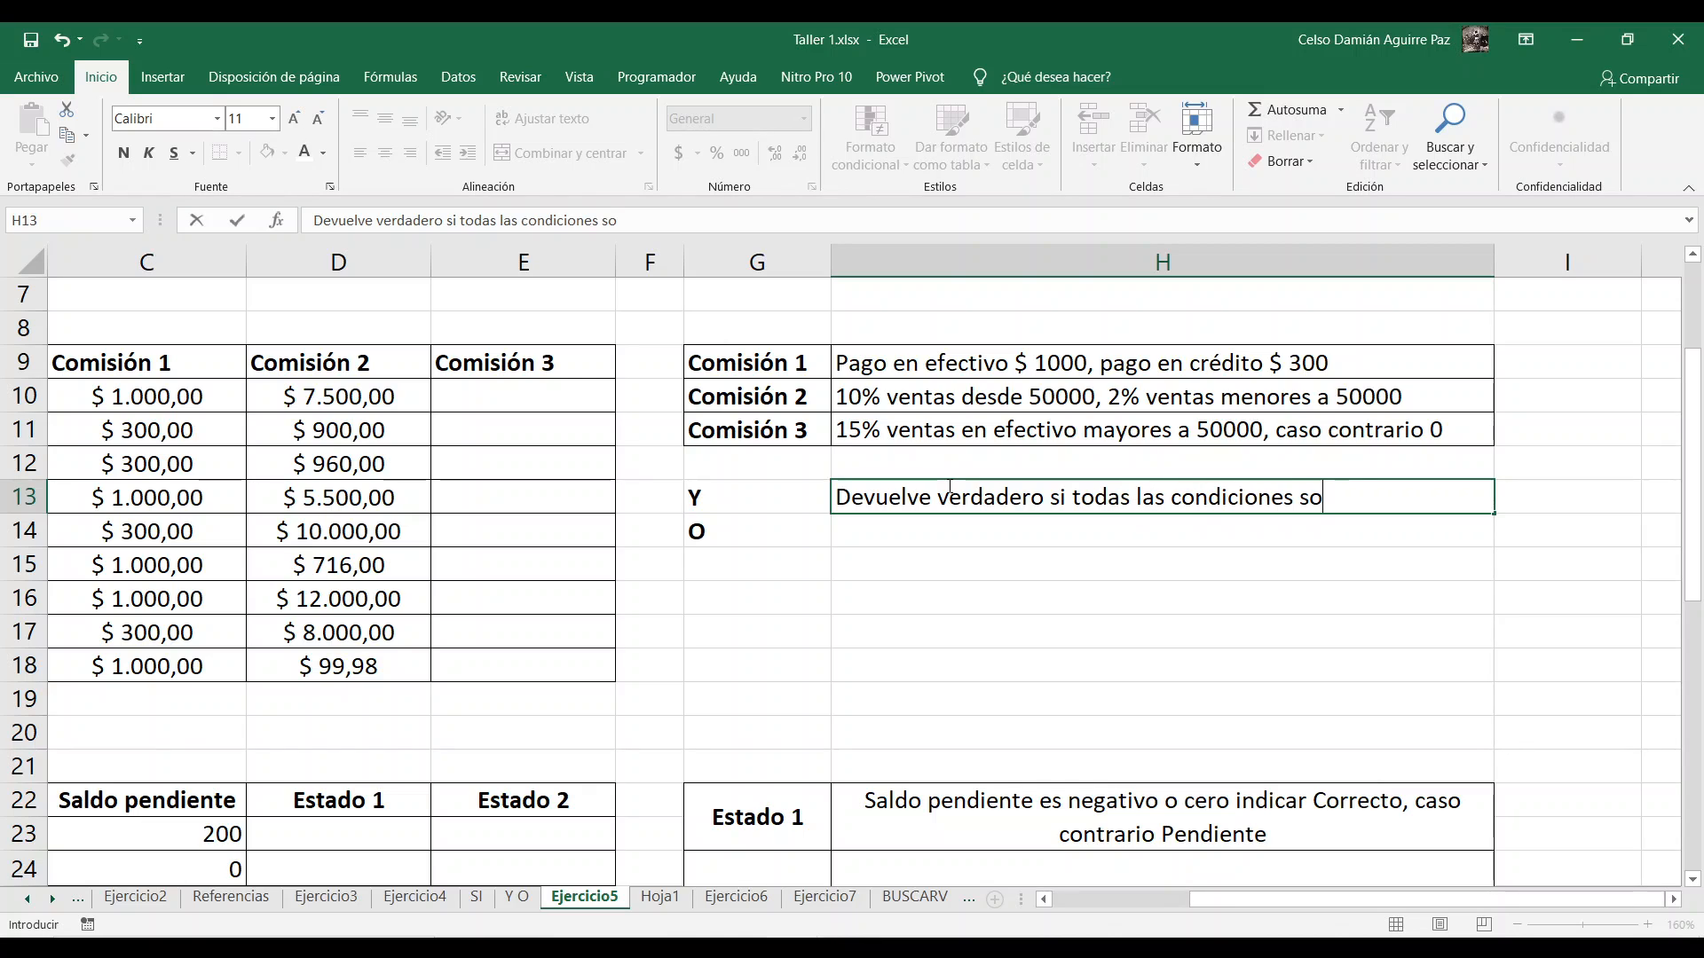
type("n verdadero")
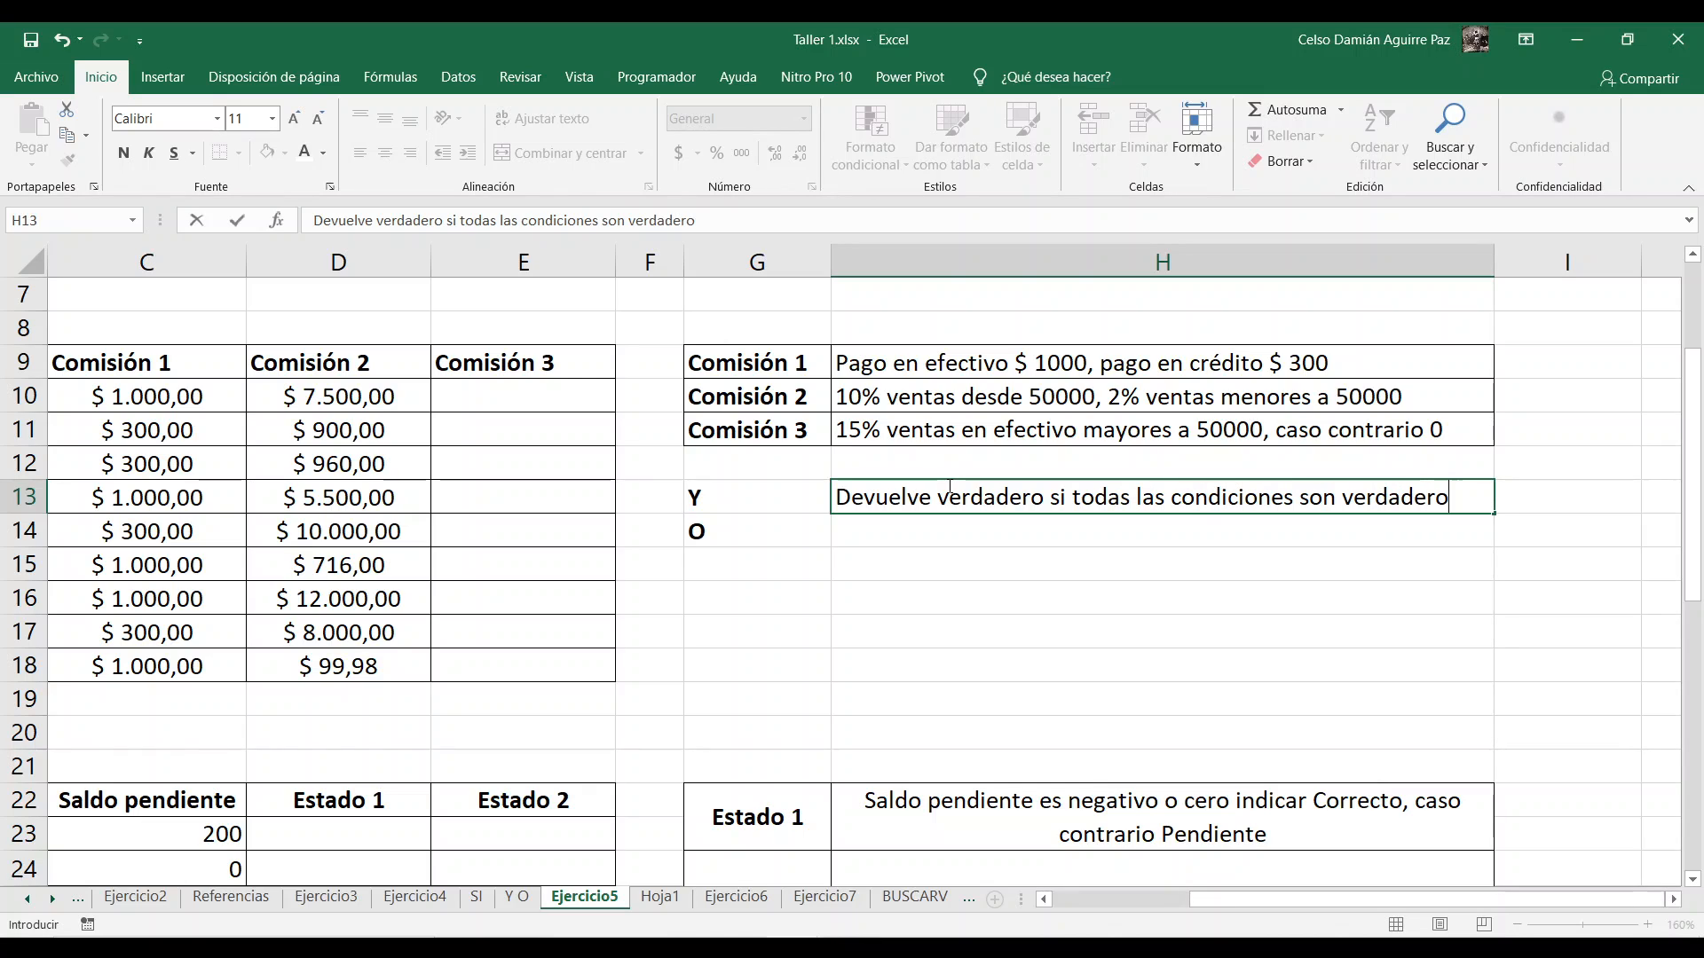
key("Return")
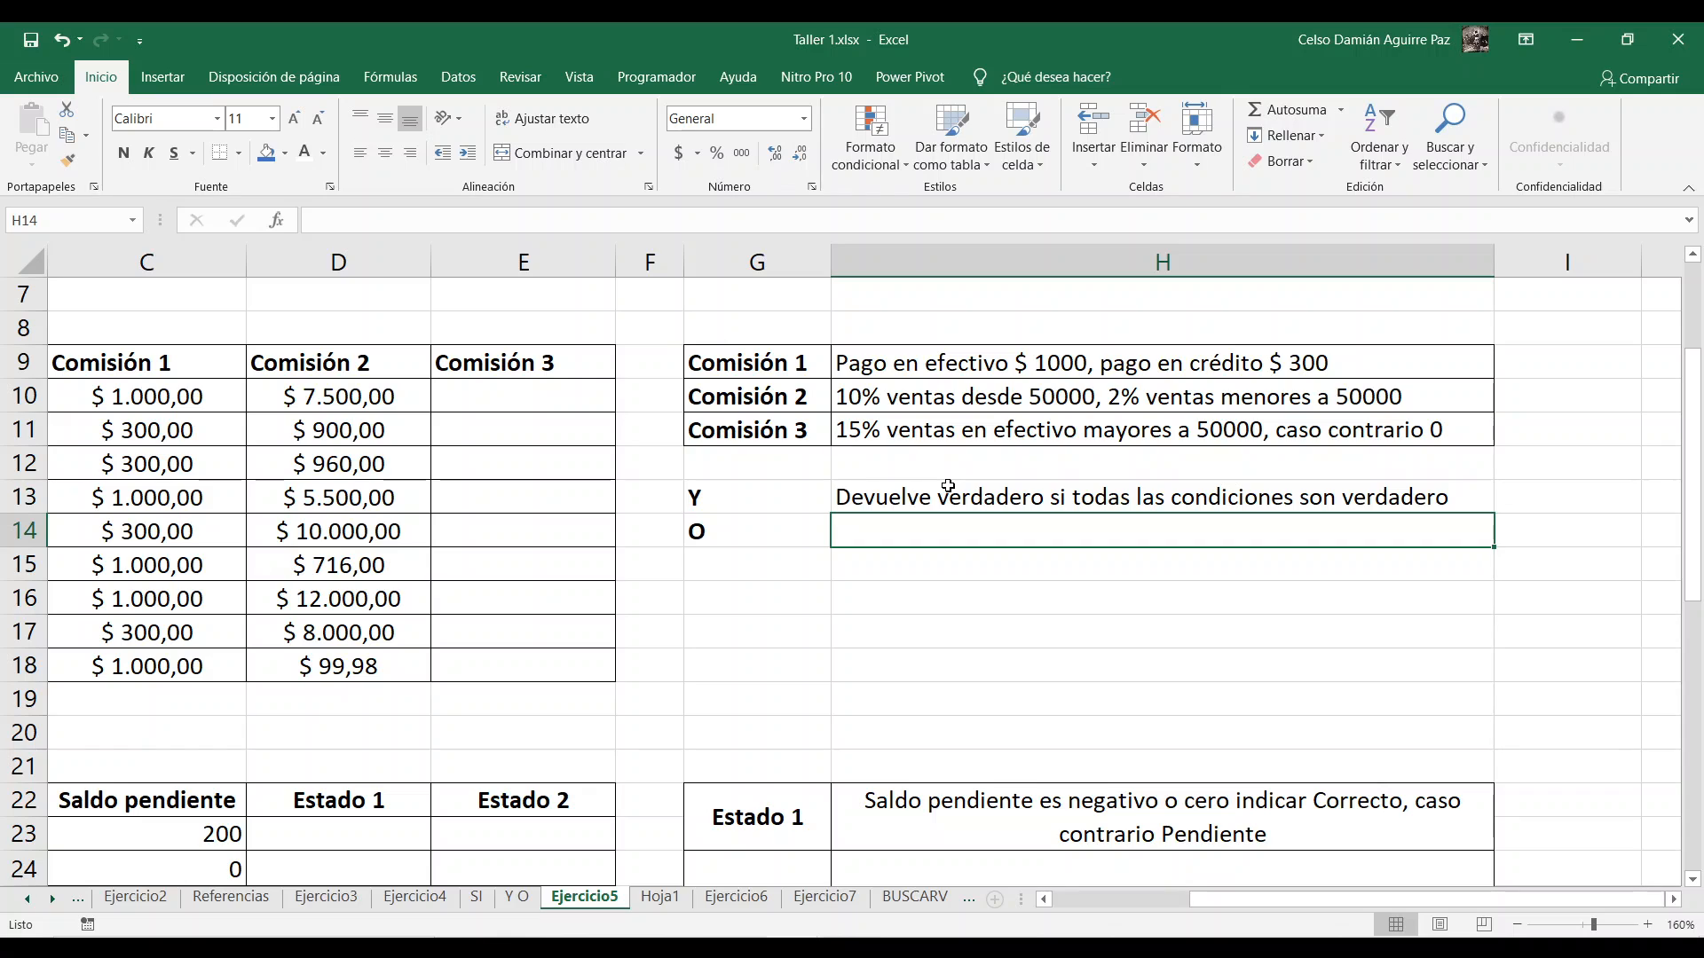
Step: Describe the O function in H14 as "Devuelve verdadero si al menos una condición es verdadero"
type("Devuelve ")
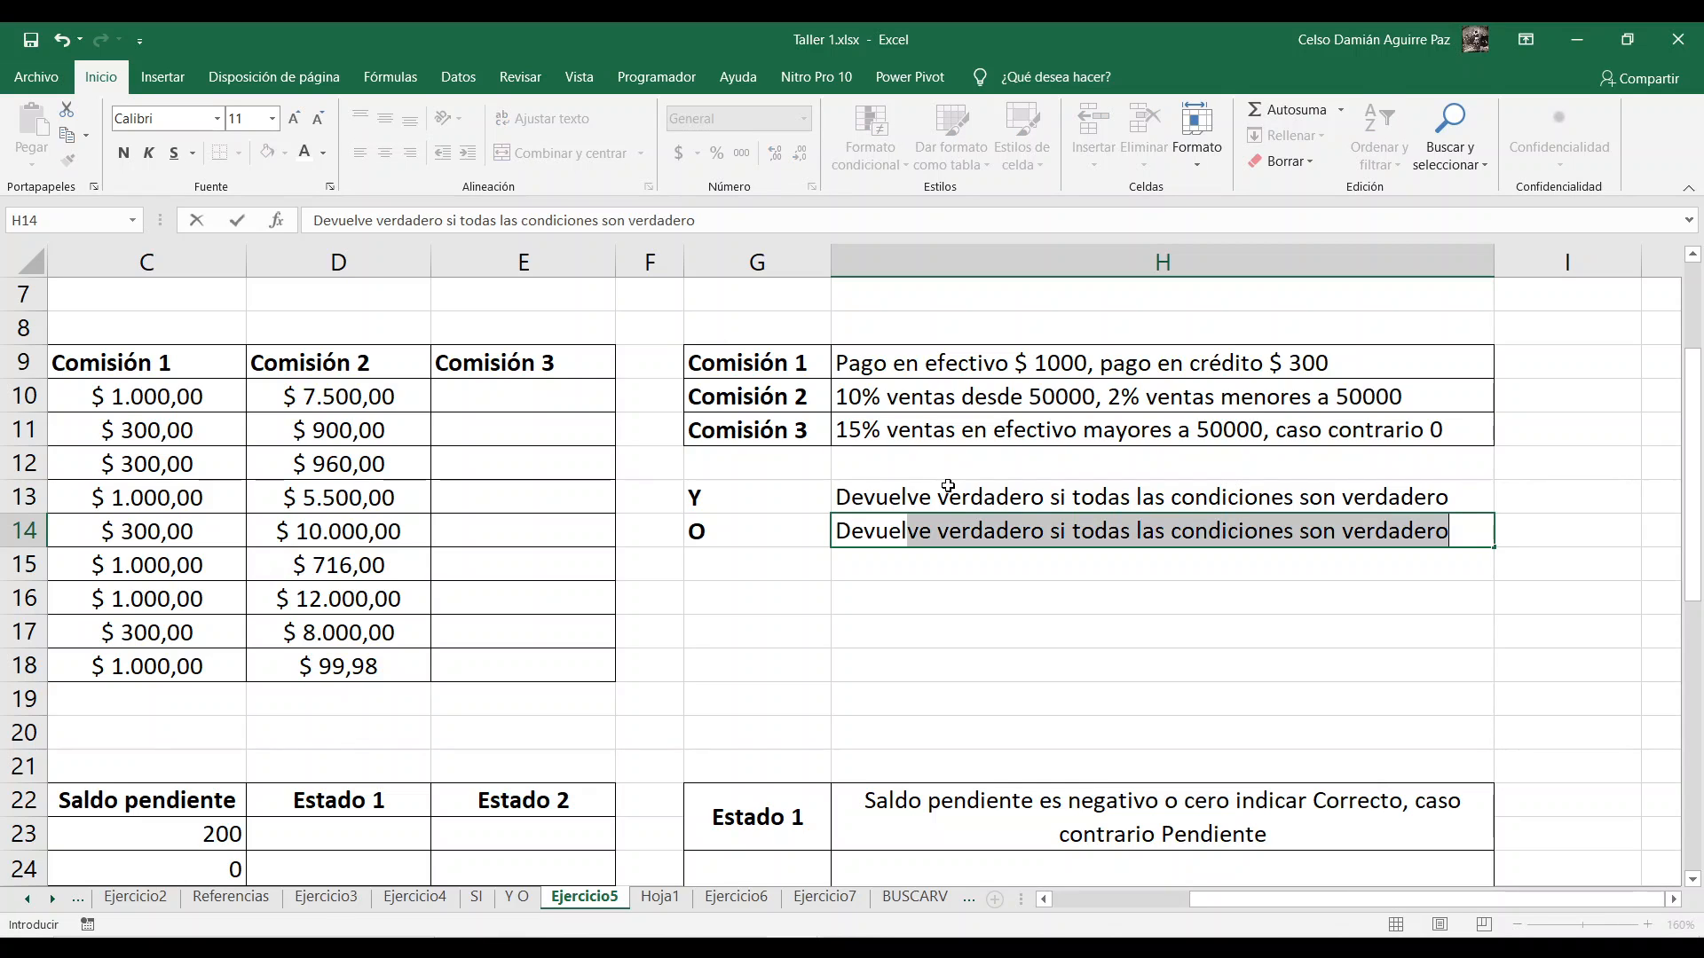
type("verdade")
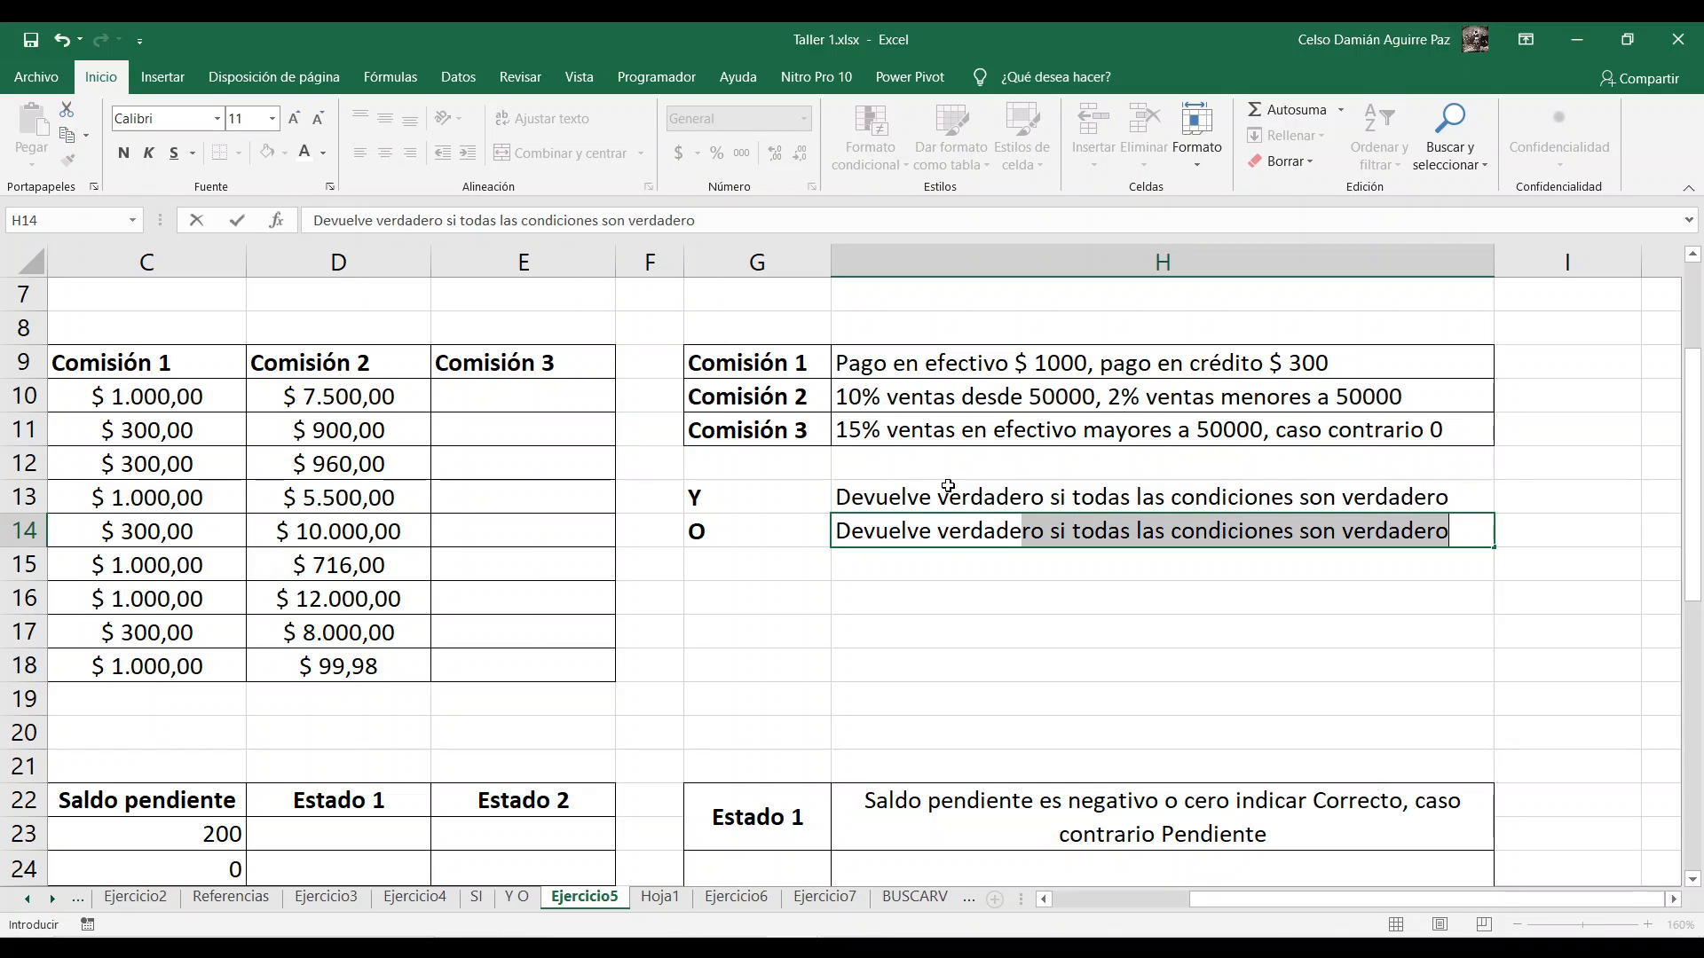
type("ro si al ")
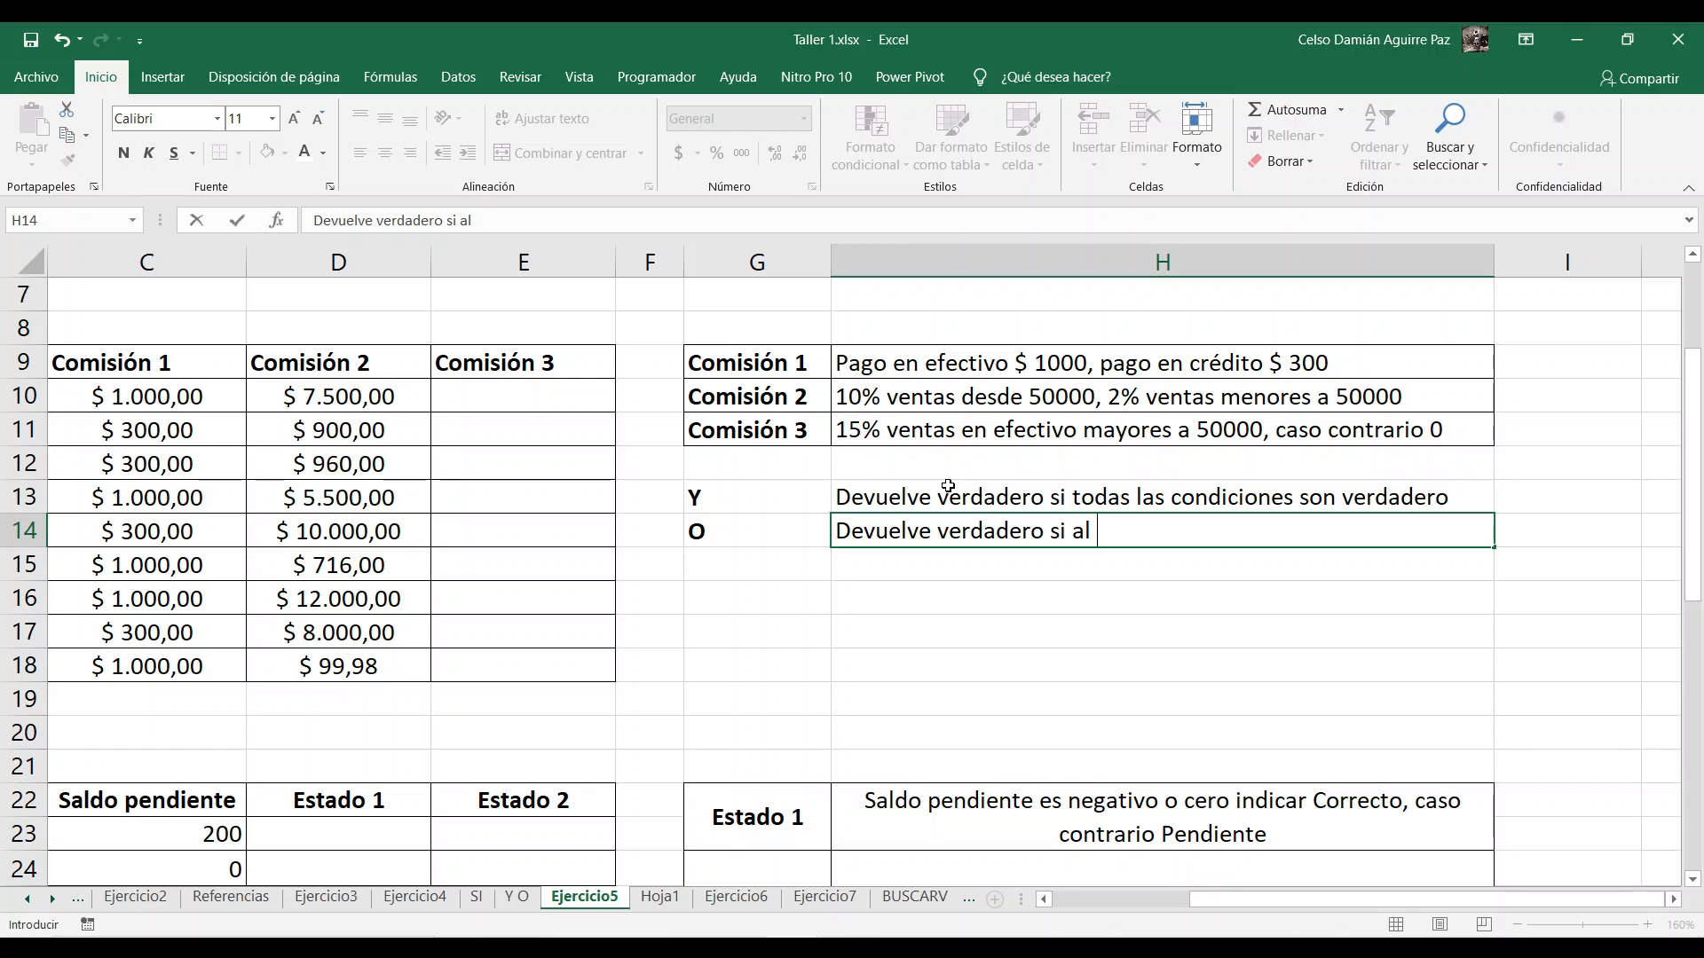
type("menos una ")
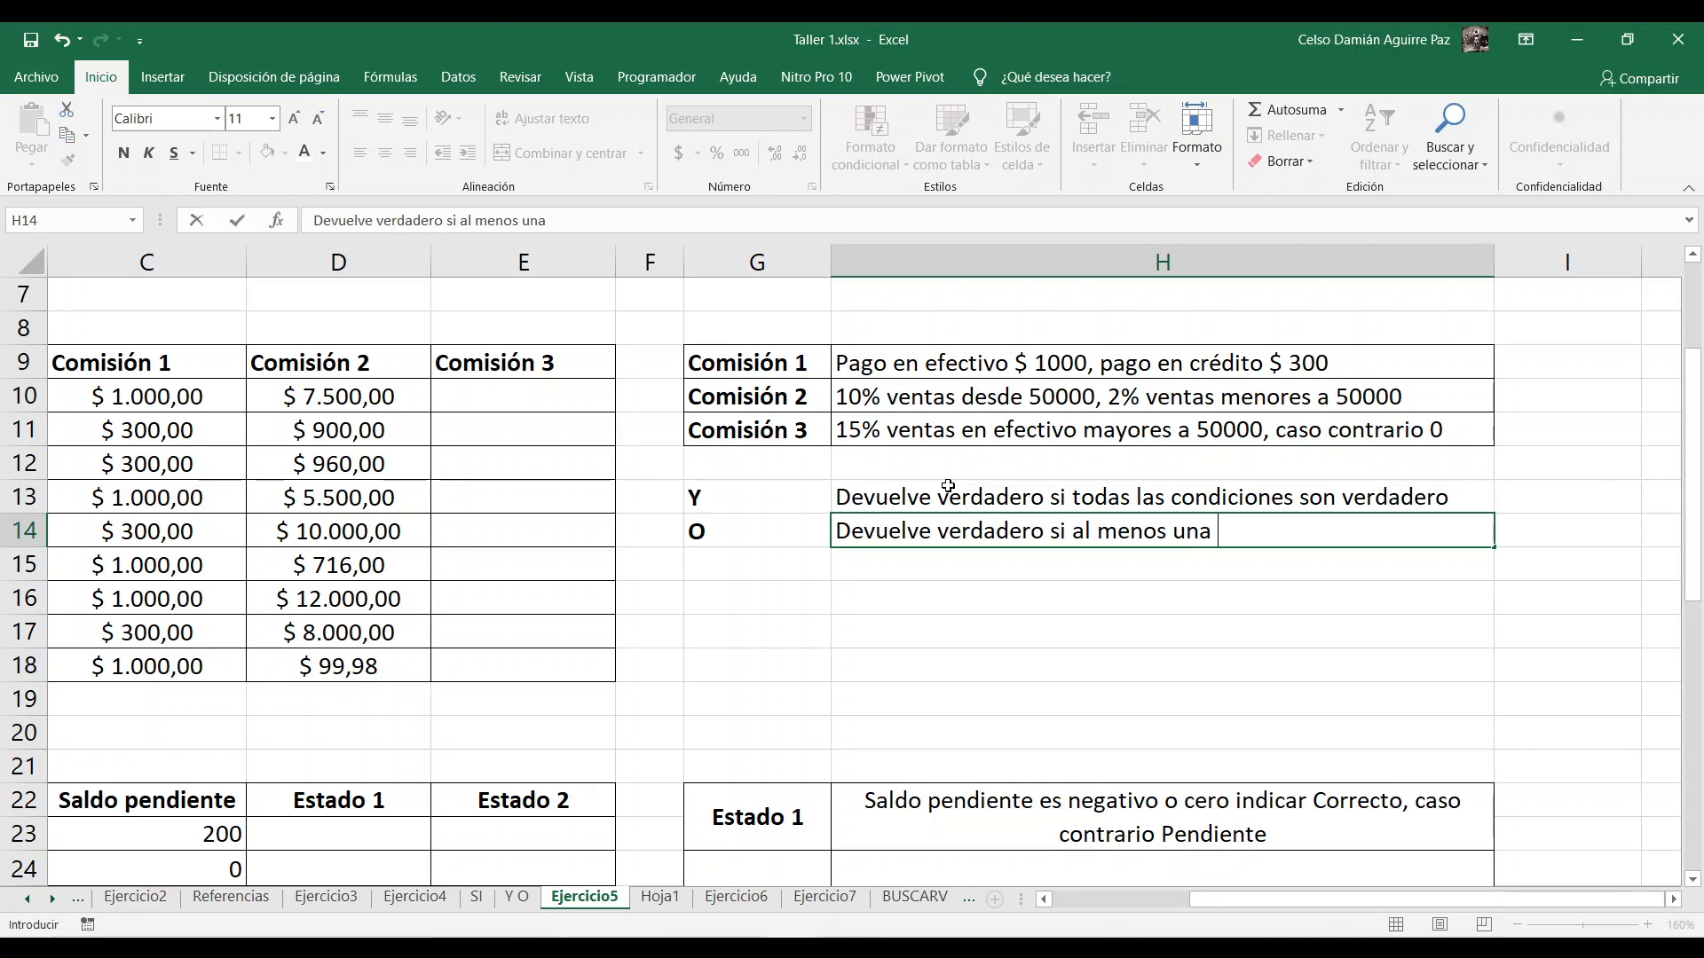
type("condicion")
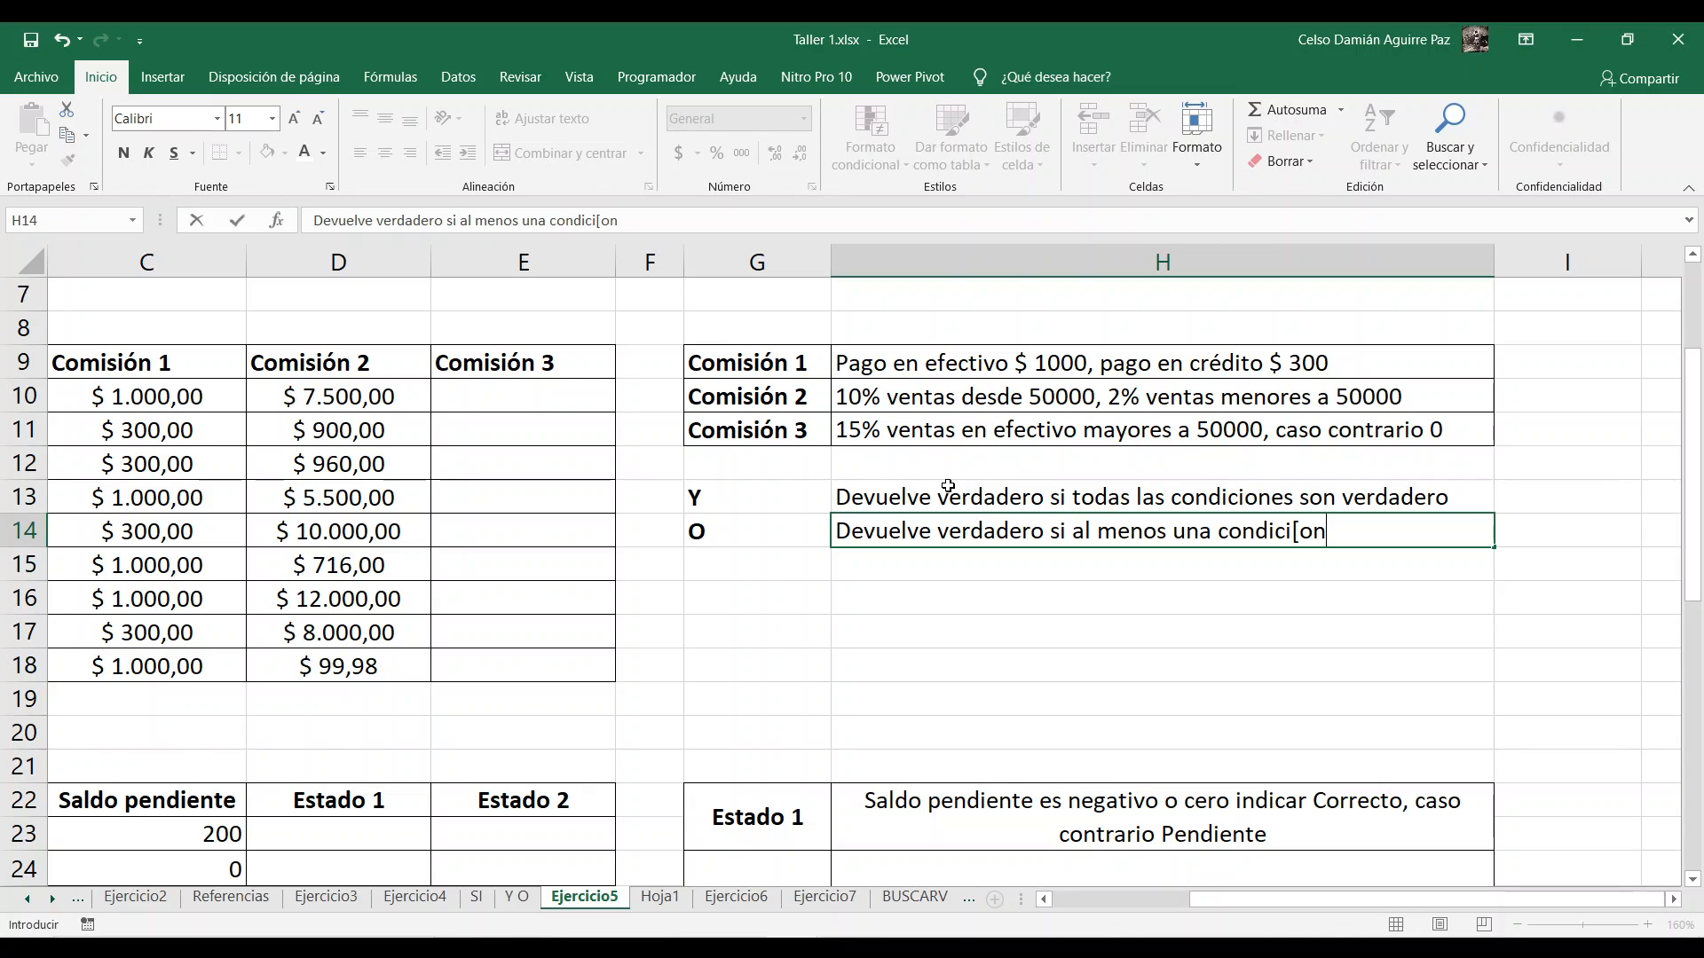
key("BackSpace")
key("BackSpace")
type("o")
key("BackSpace")
type("o")
key("BackSpace")
type("ón es ve")
type("rdadero")
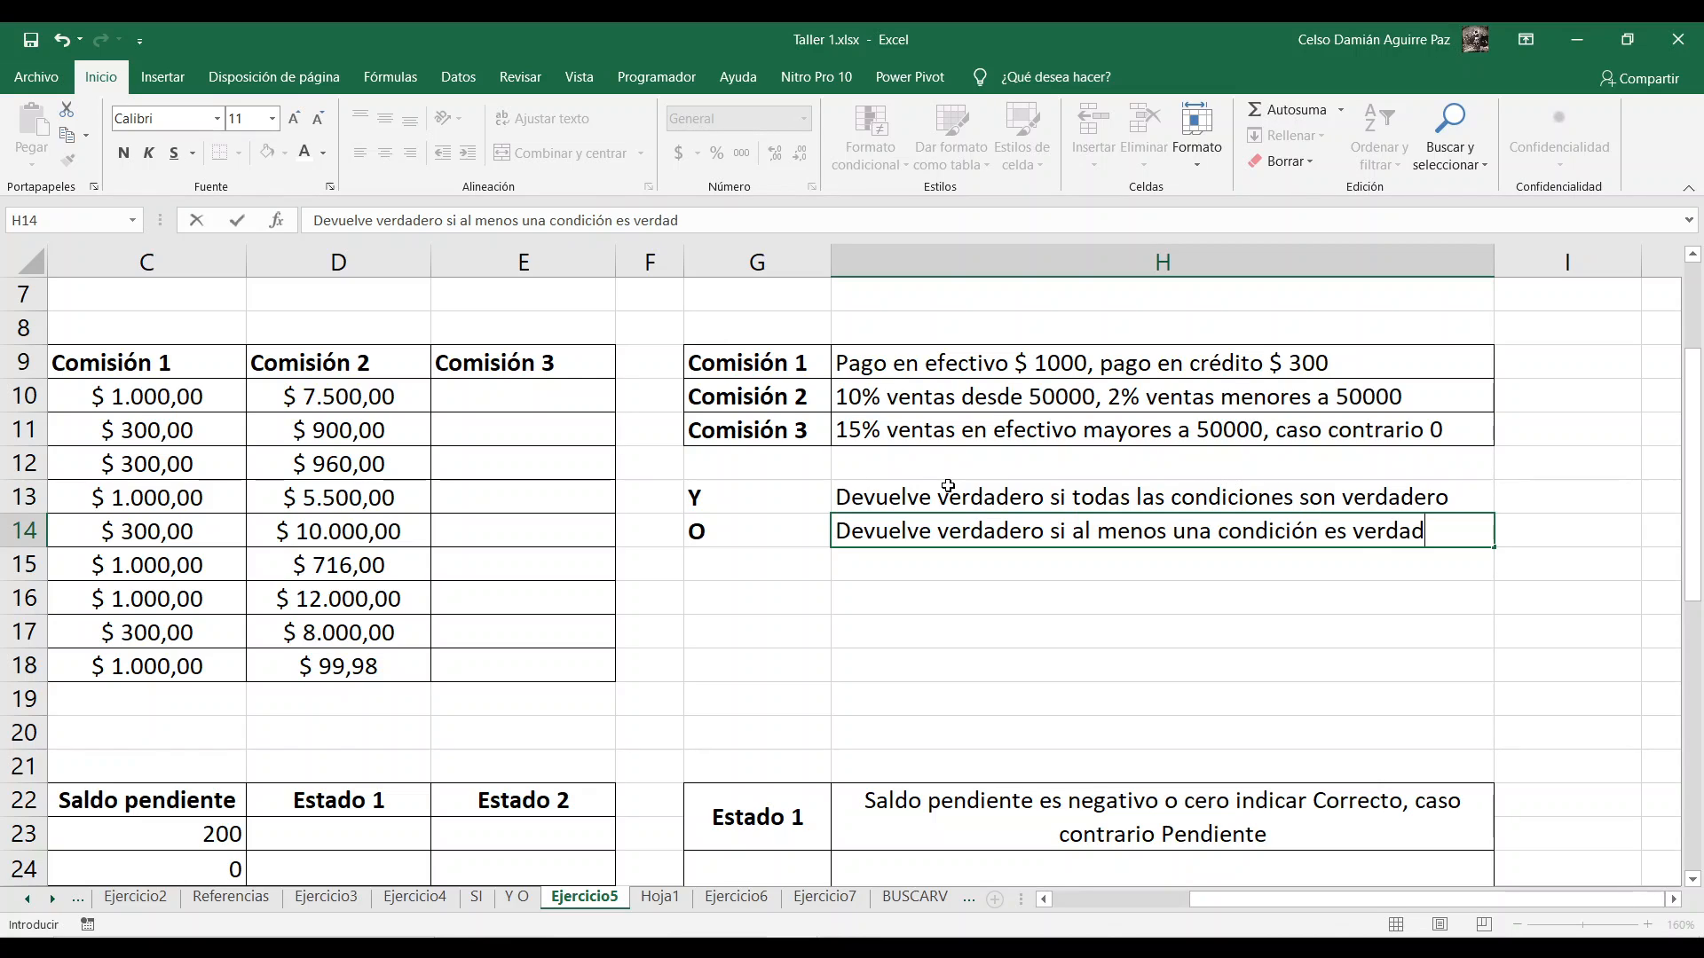
key("Return")
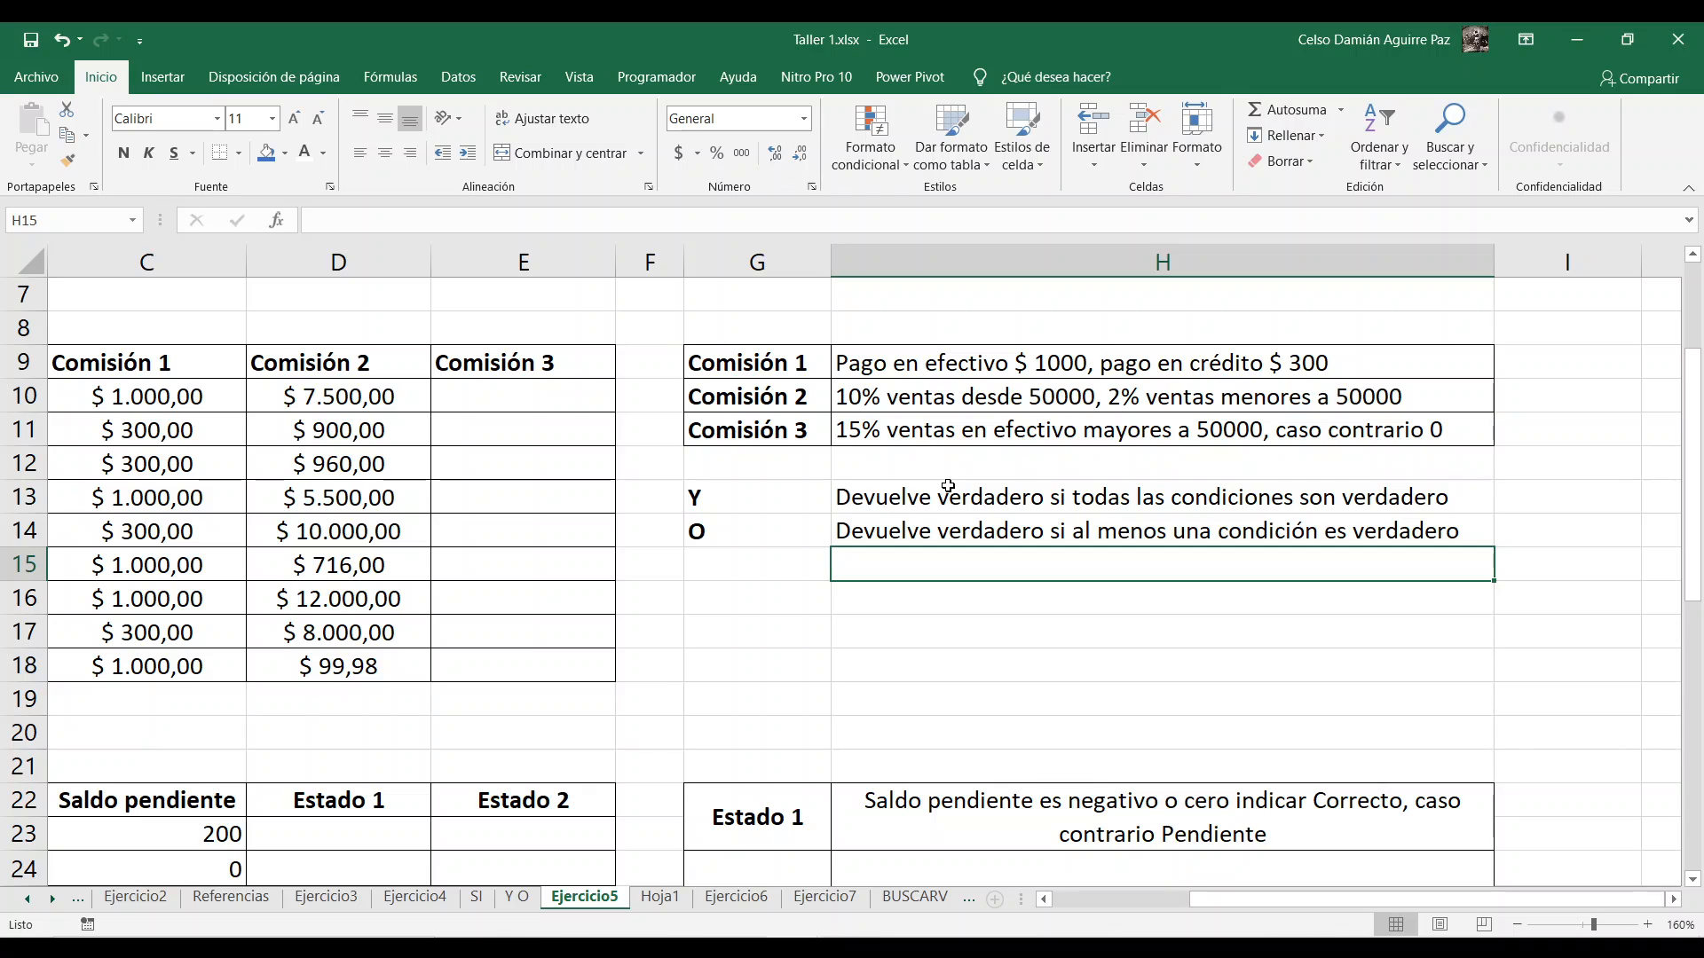
Step: Start an SI formula in E10 for the first Comisión 3 value
left_click(493, 389)
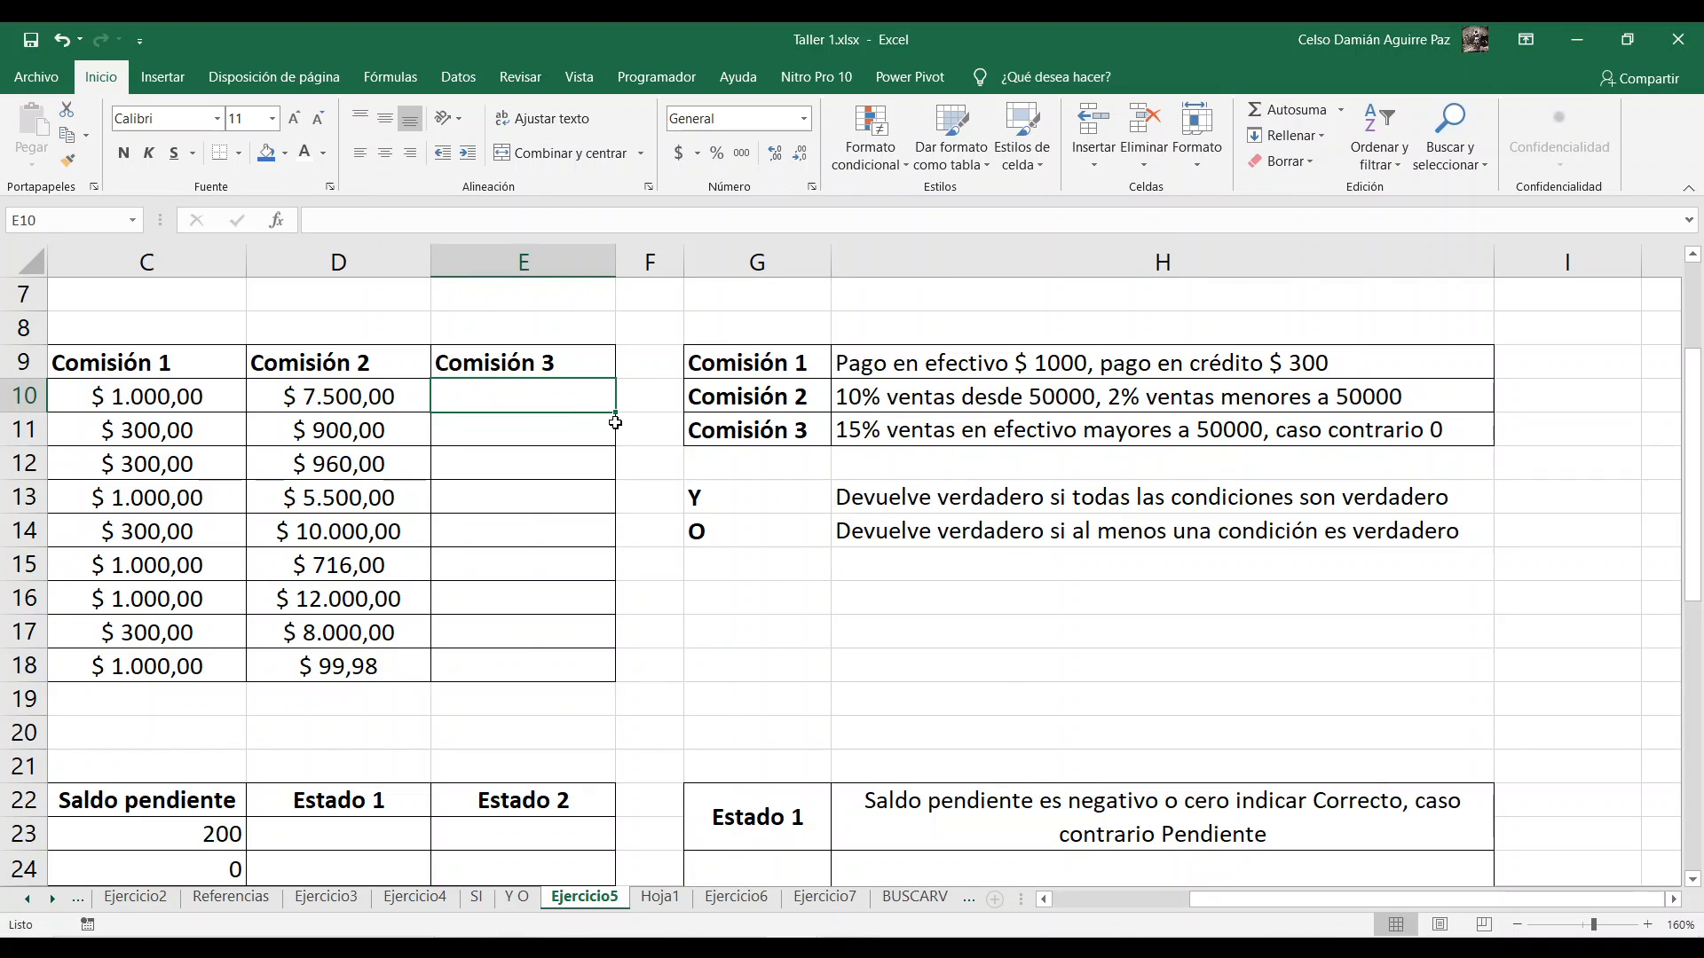
type("=si(")
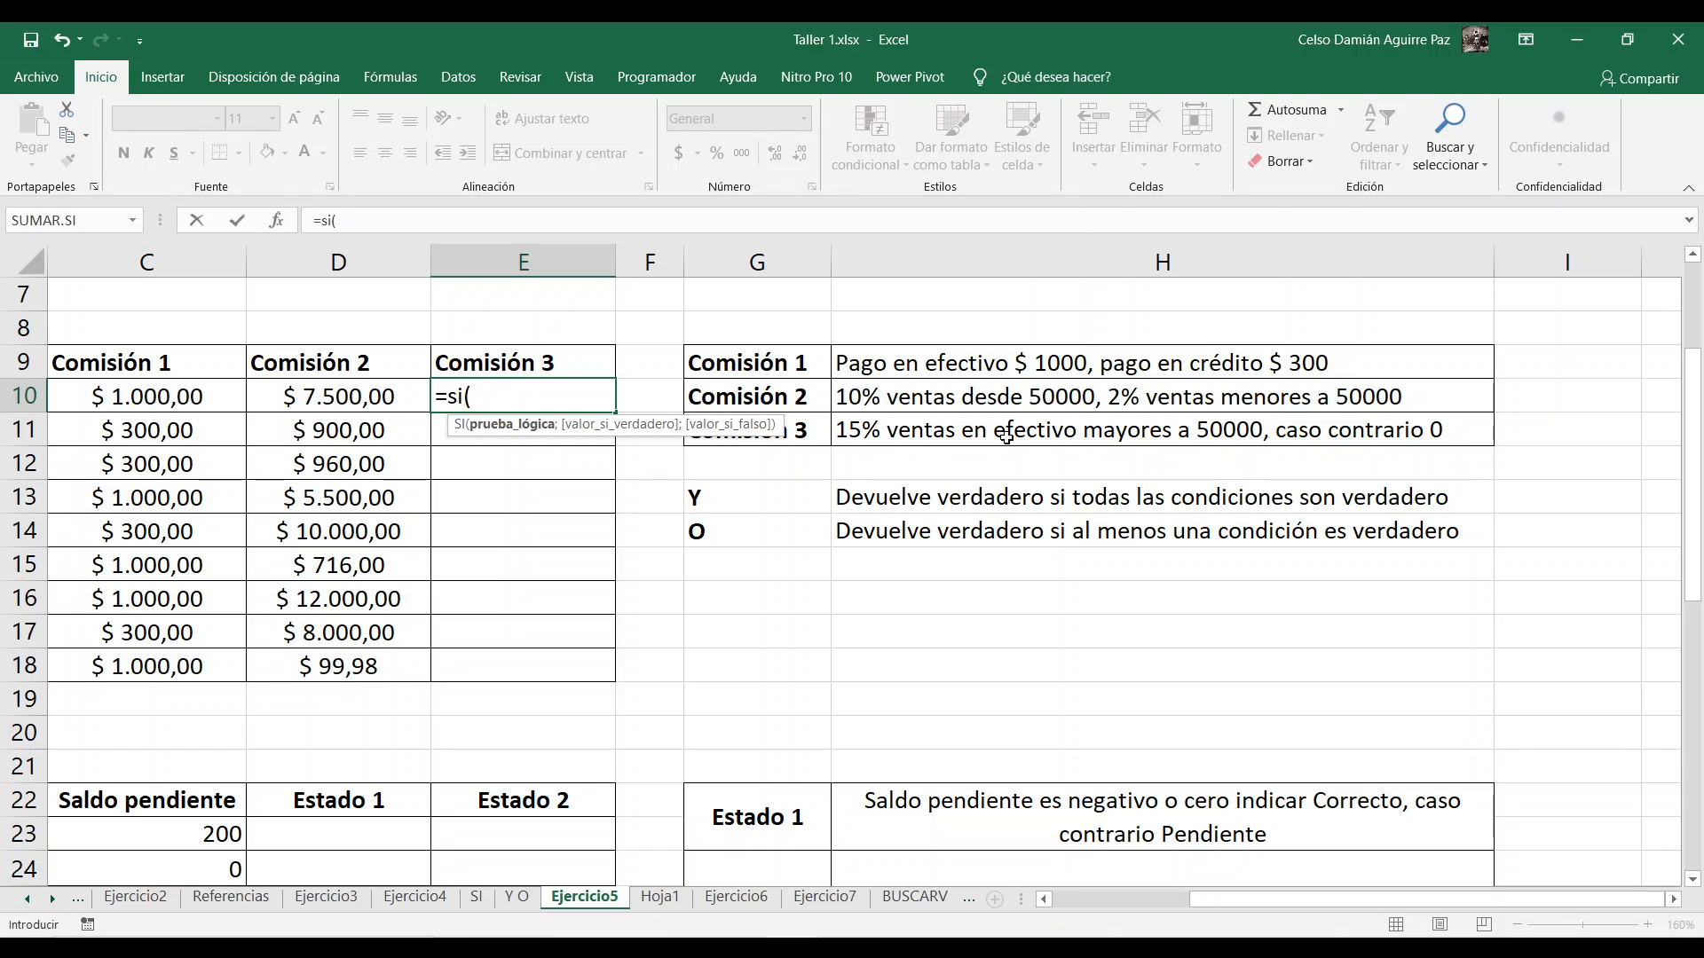
left_click_drag(1218, 899, 1078, 899)
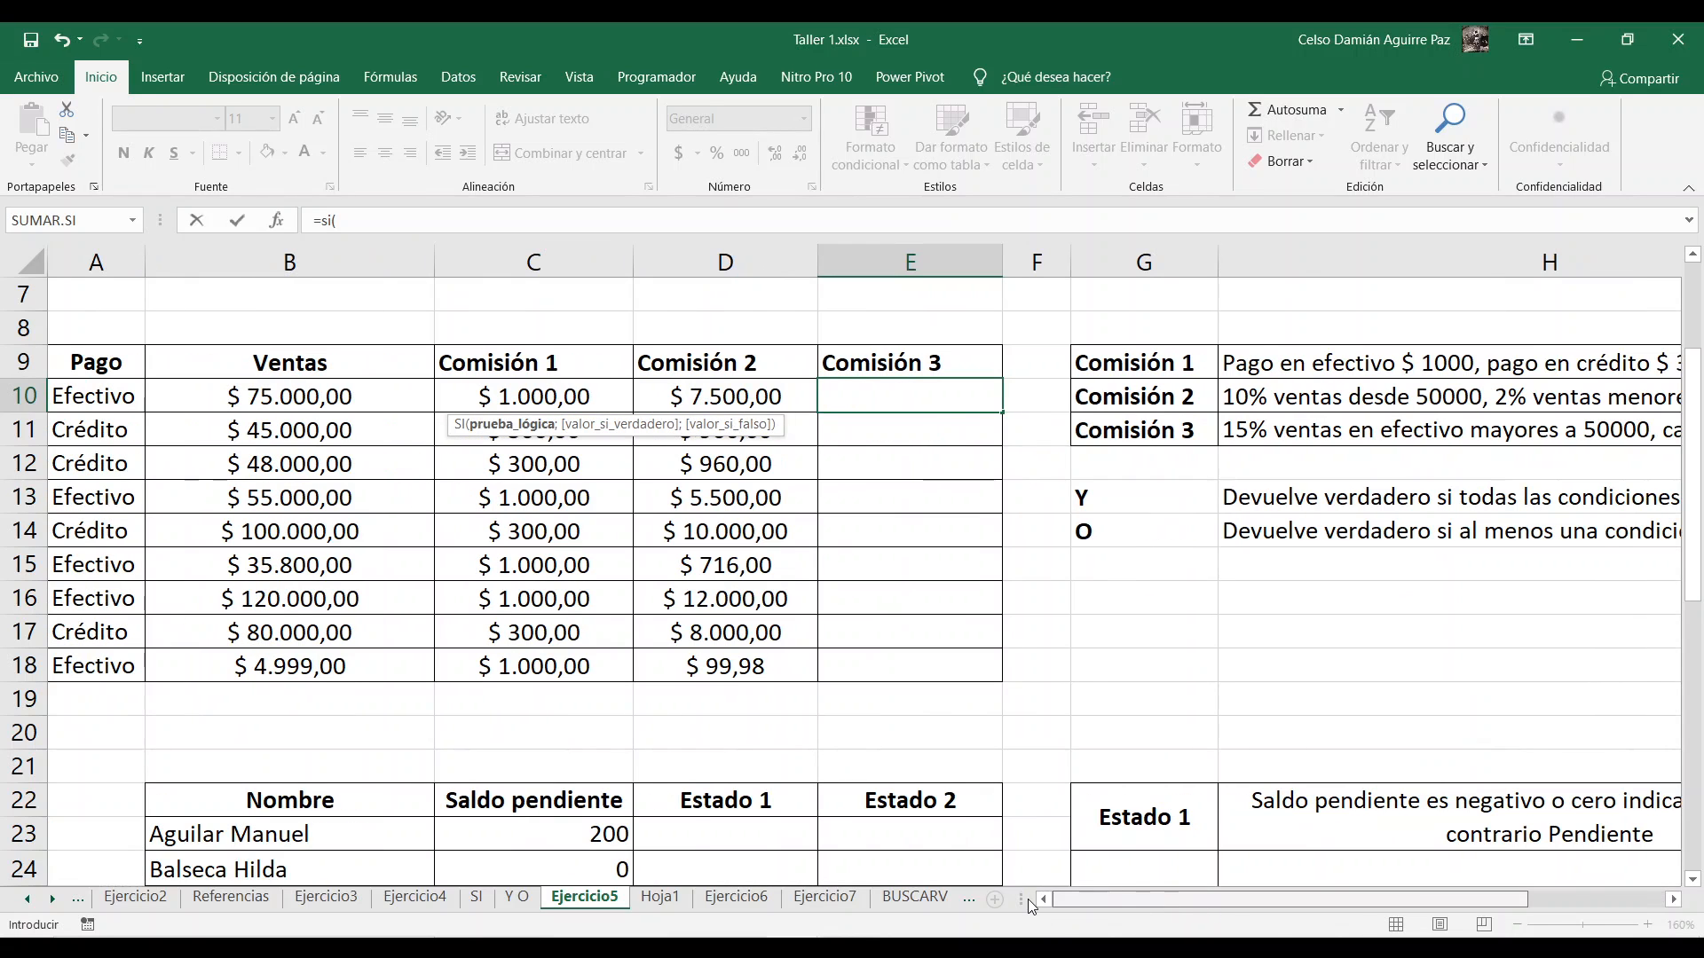
Step: Try to place both conditions directly in E10's SI formula as A10="Efectivo";B10>50000
left_click(71, 395)
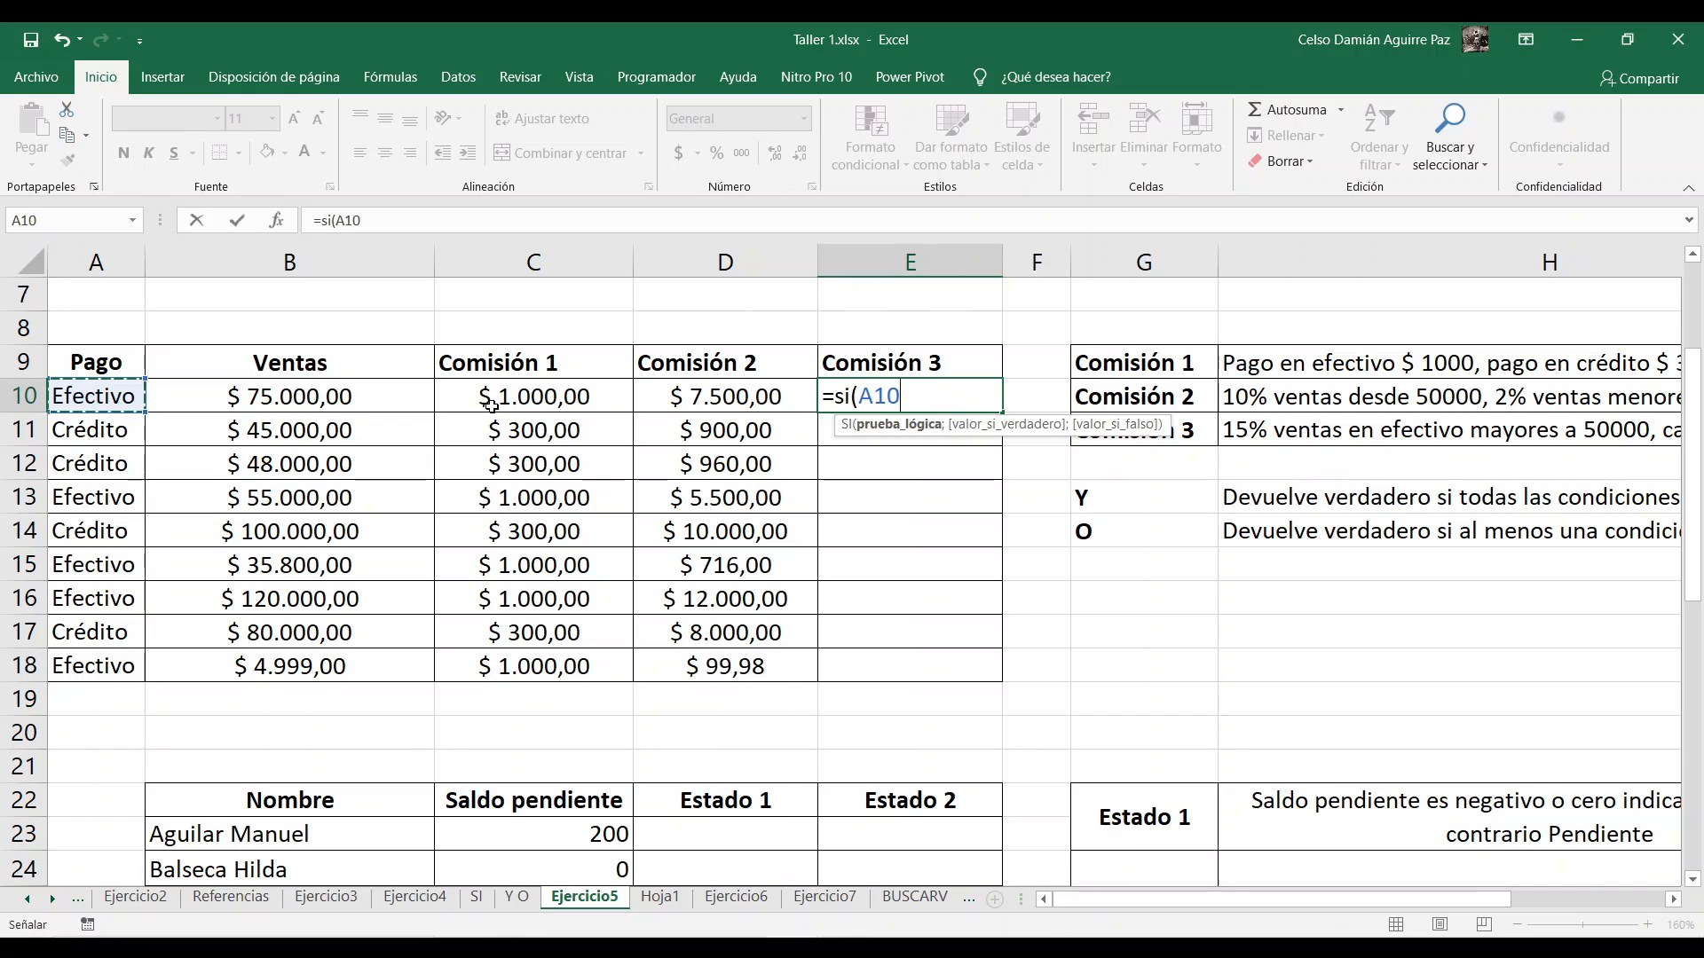
type("=")
type("Ëfecti")
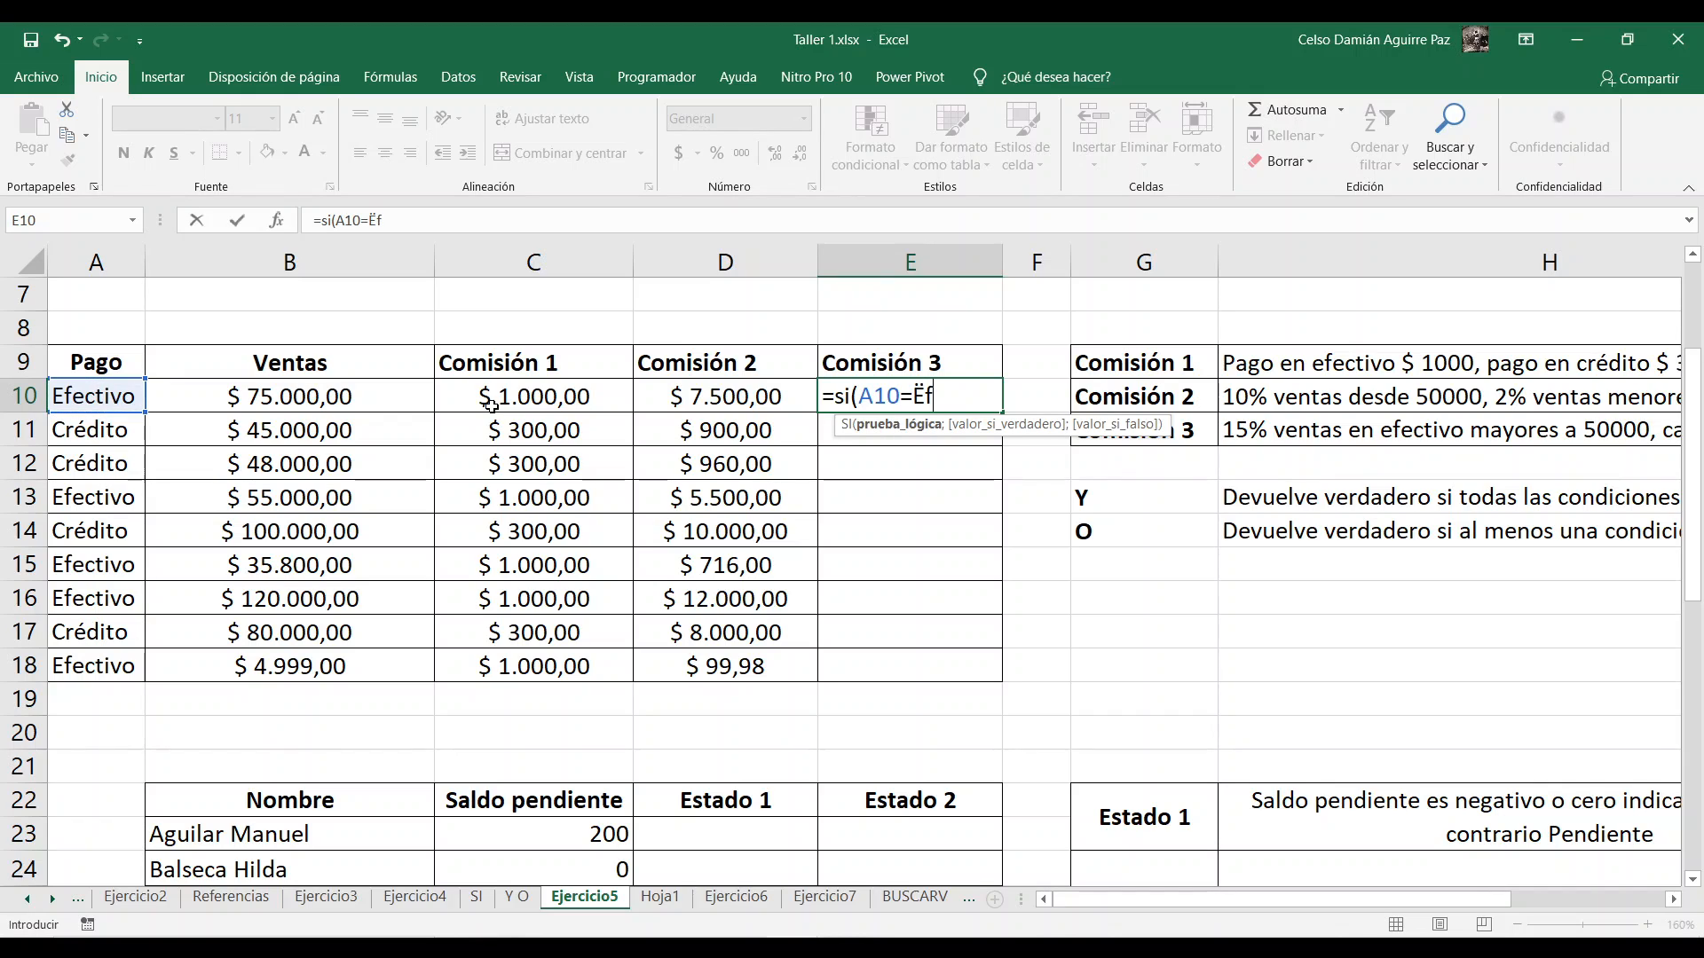
key("BackSpace")
key("BackSpace")
key("BackSpace")
key("BackSpace")
key("BackSpace")
key("BackSpace")
type("\"Efectivo\"")
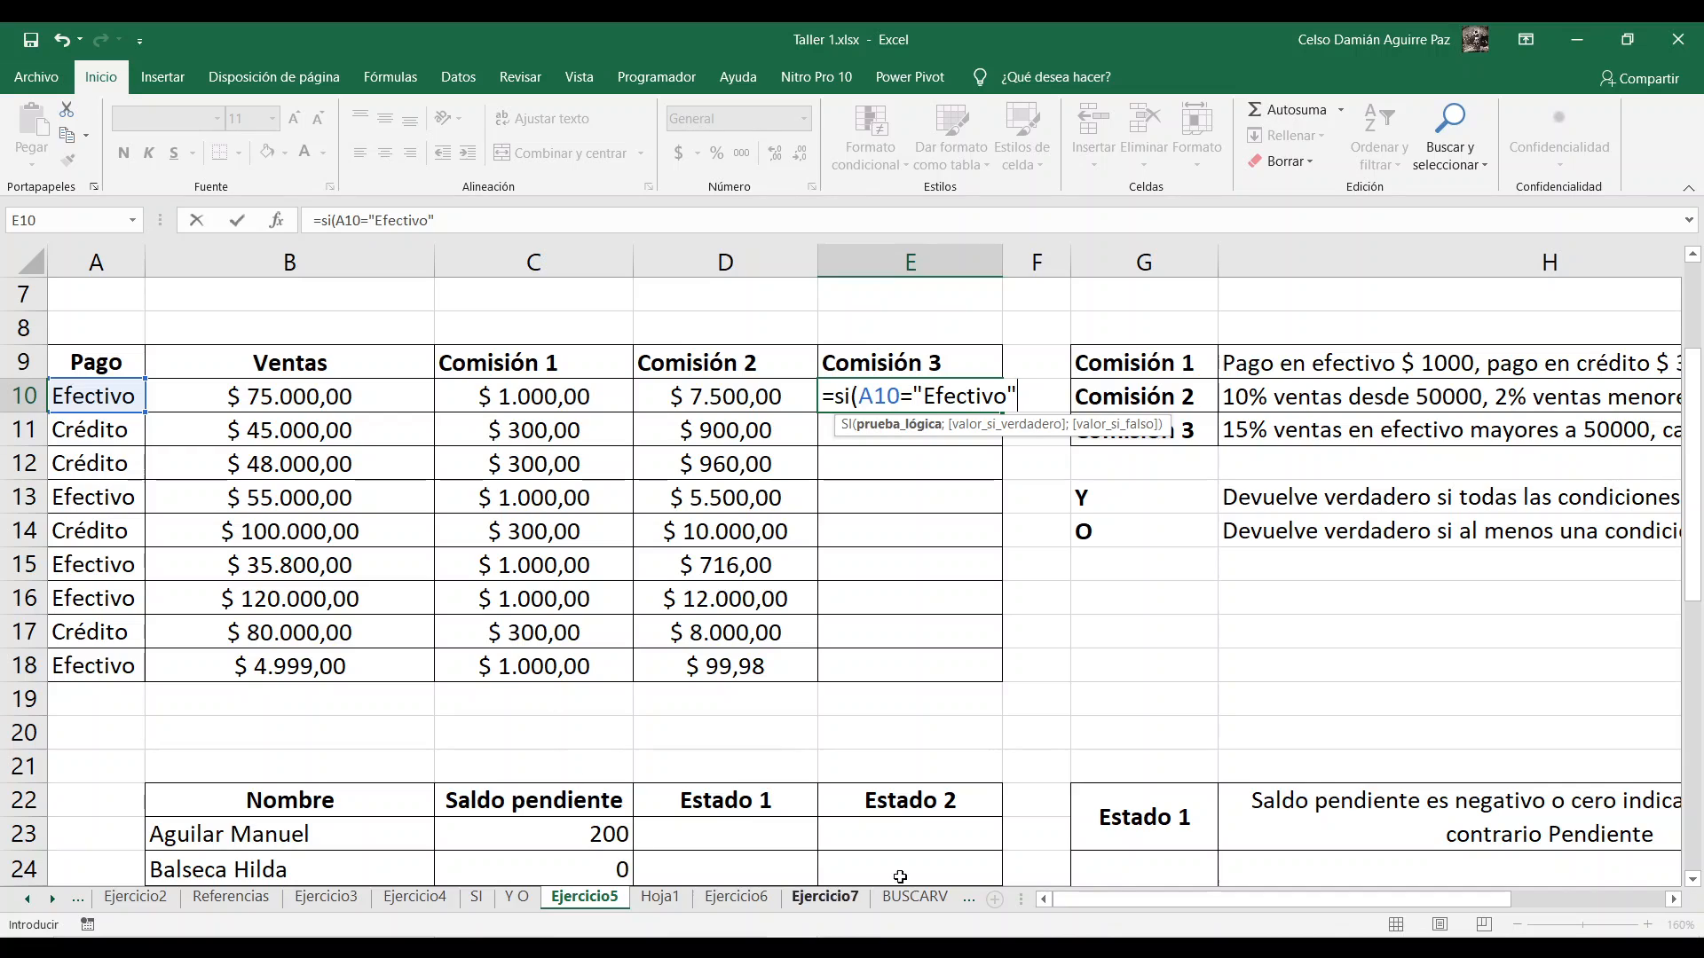
type(";")
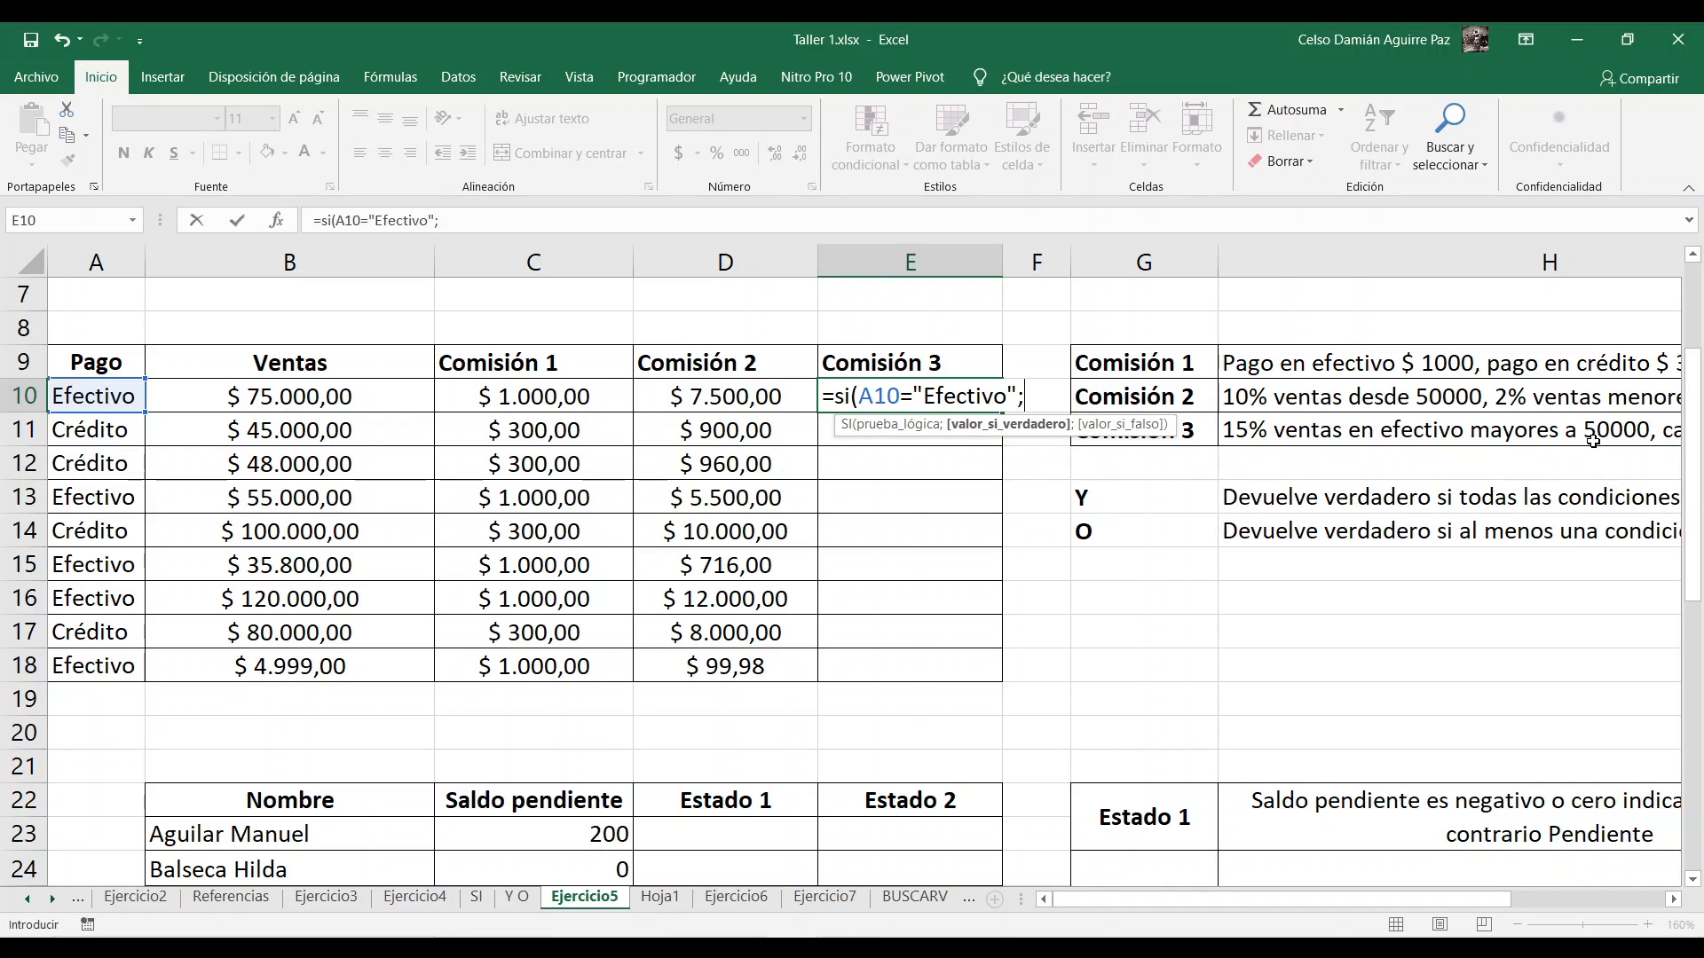
left_click(305, 401)
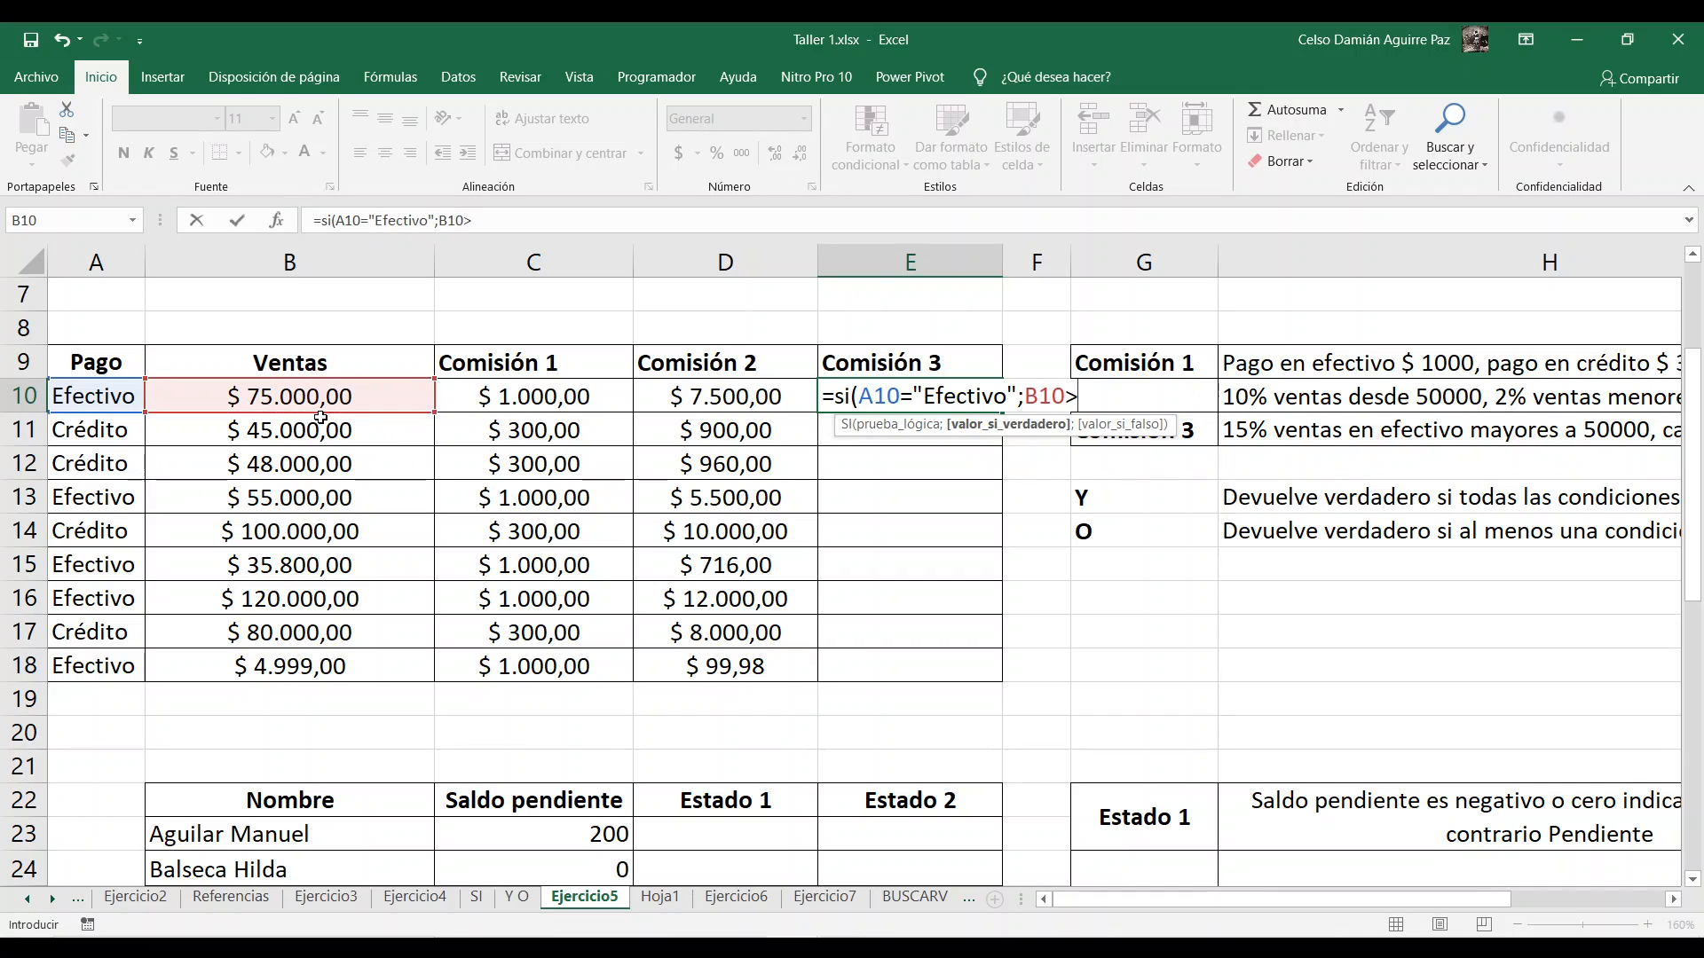
type(">50000")
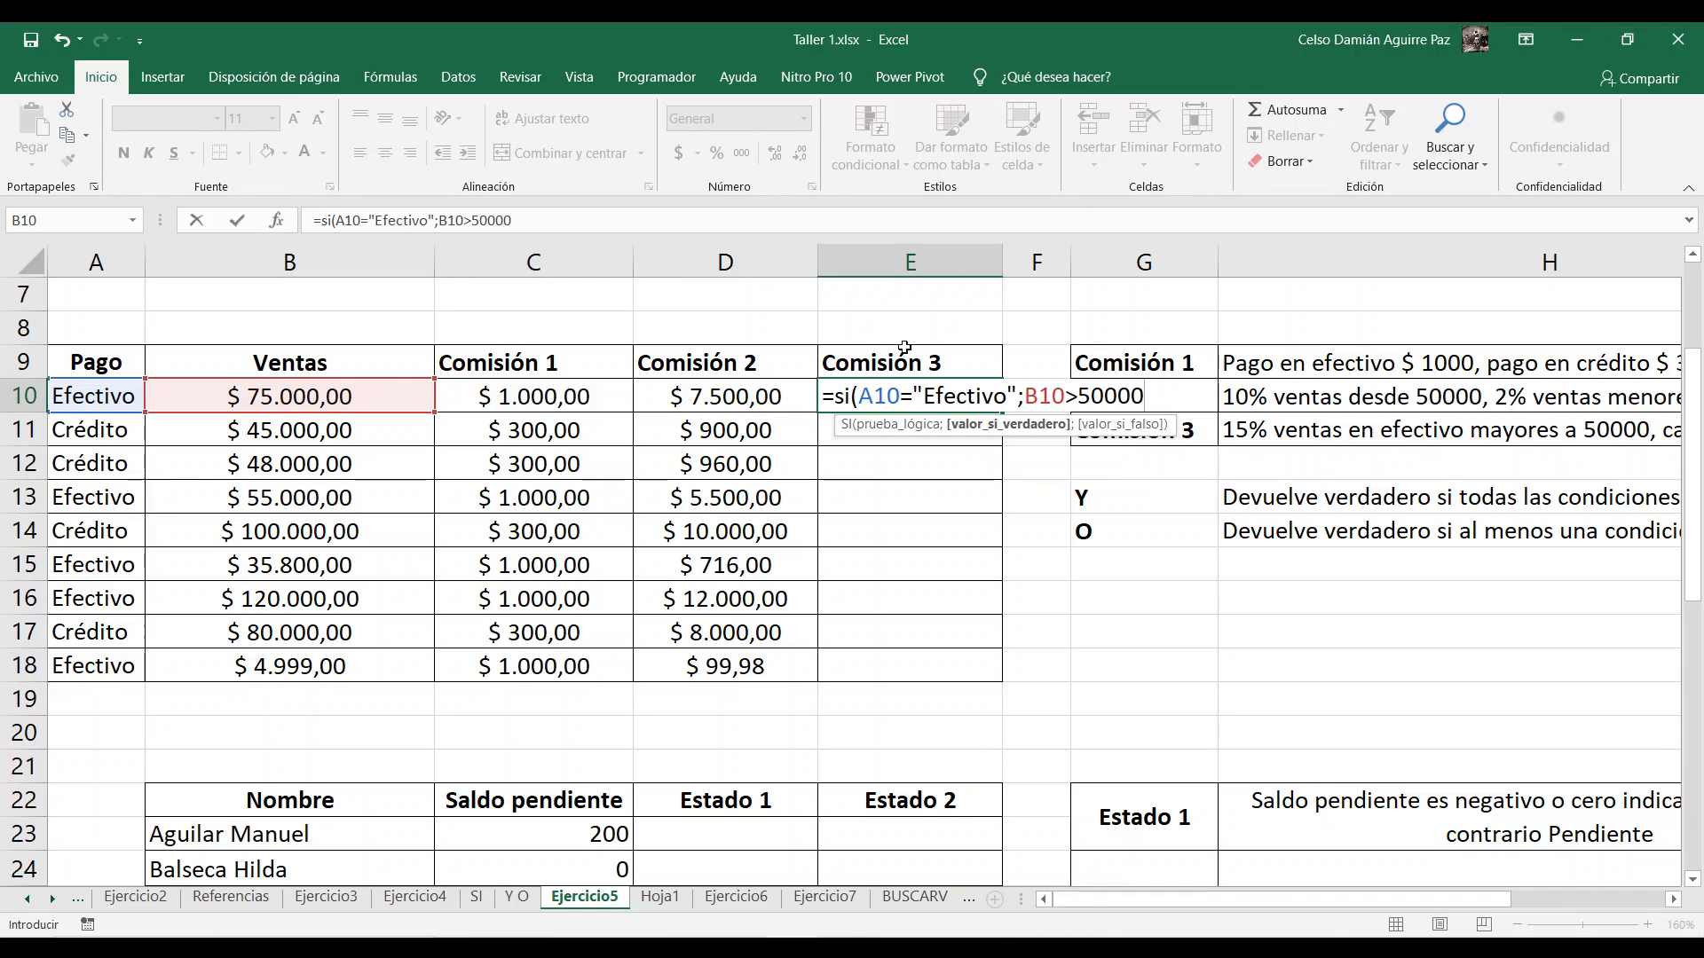
Step: Remove both conditions from E10's formula, keeping only the opening =si(
left_click_drag(1026, 396, 1148, 396)
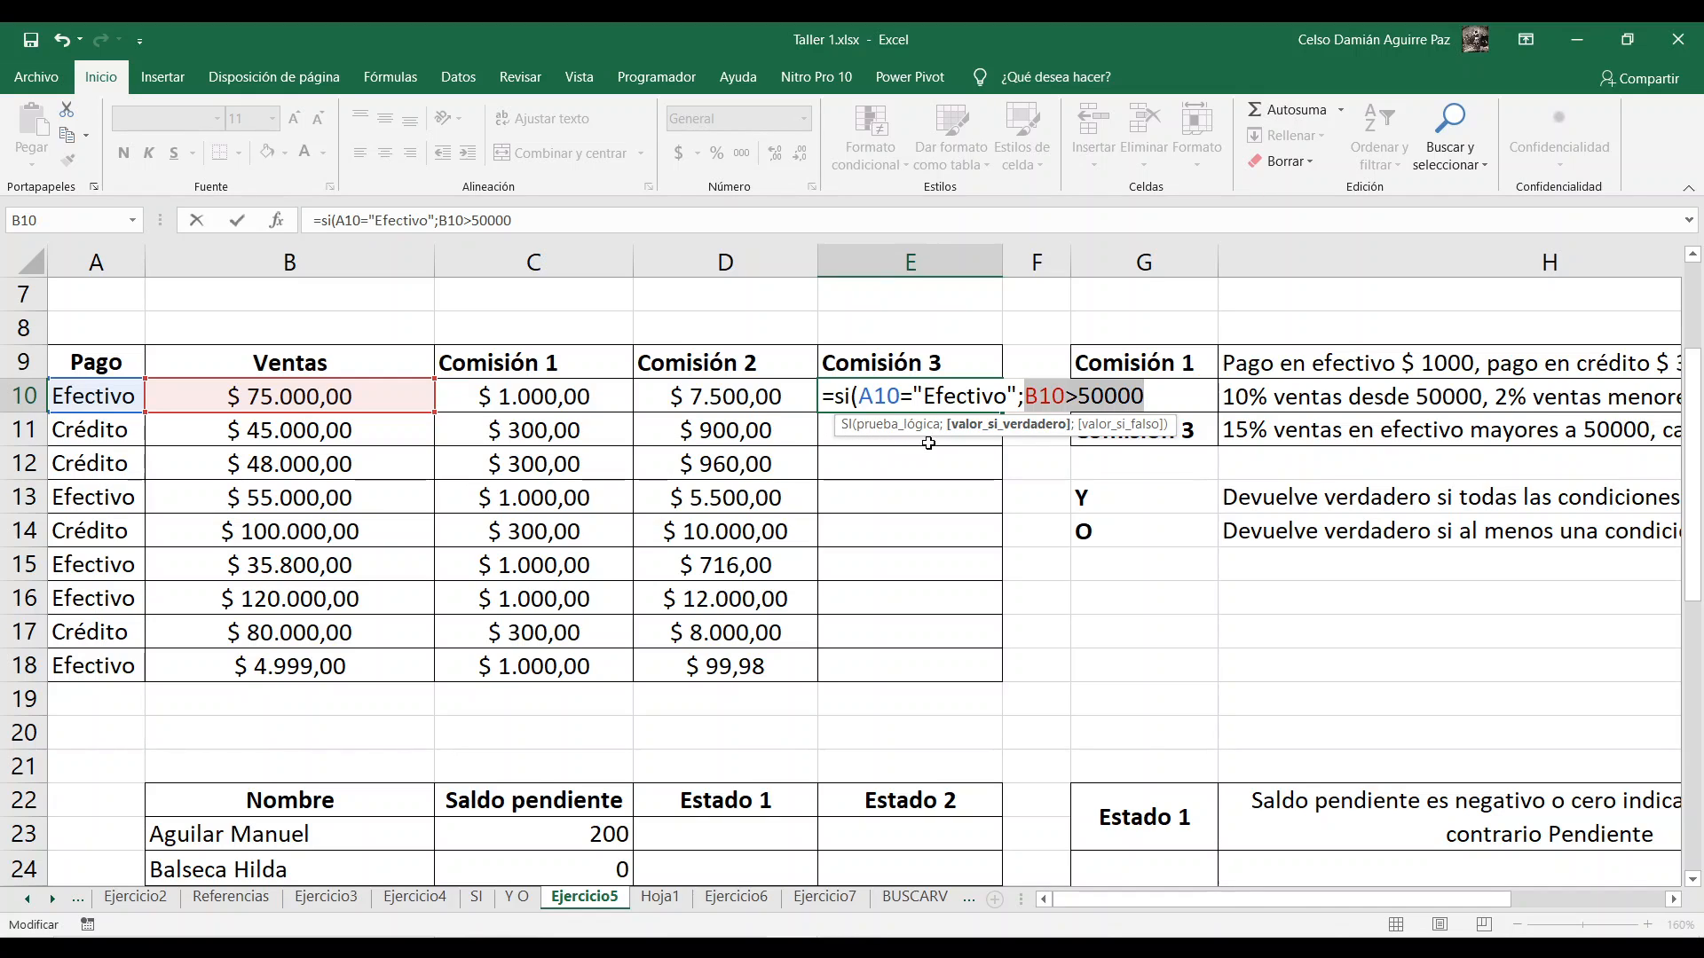
key("BackSpace")
key("BackSpace")
key("BackSpace")
key("BackSpace")
key("BackSpace")
key("BackSpace")
key("BackSpace")
key("BackSpace")
key("BackSpace")
key("BackSpace")
key("BackSpace")
key("BackSpace")
key("BackSpace")
key("BackSpace")
key("BackSpace")
key("BackSpace")
key("BackSpace")
key("BackSpace")
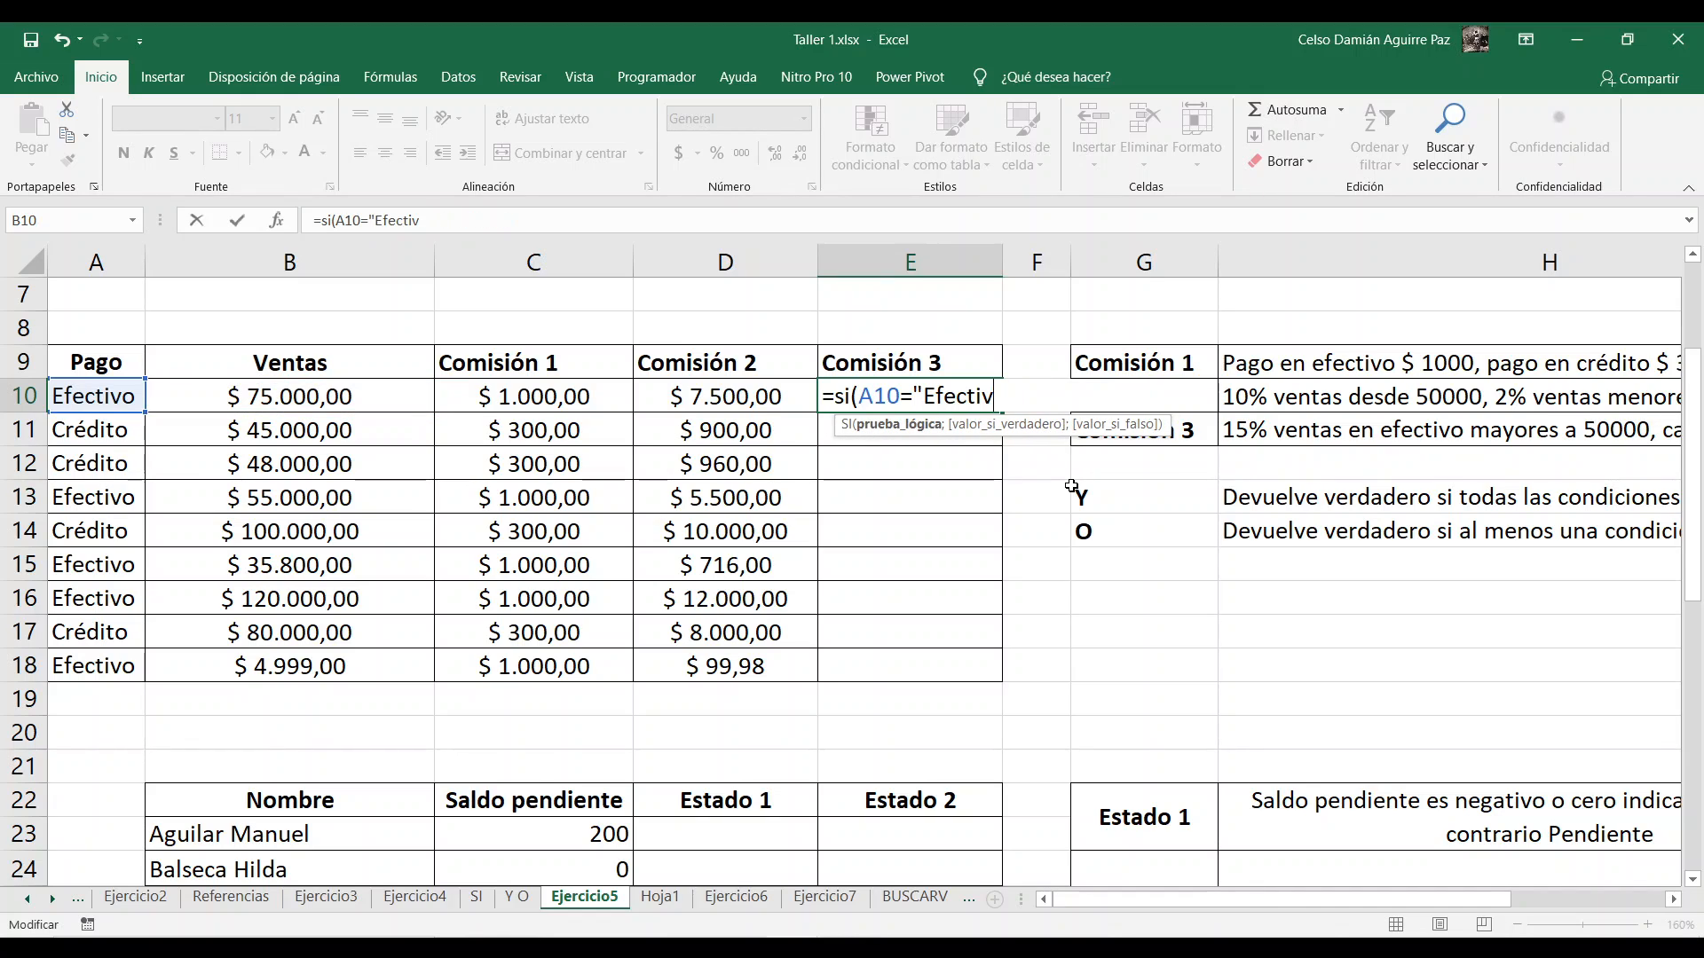
key("BackSpace")
key("BackSpace")
key("BackSpace")
key("BackSpace")
key("BackSpace")
key("BackSpace")
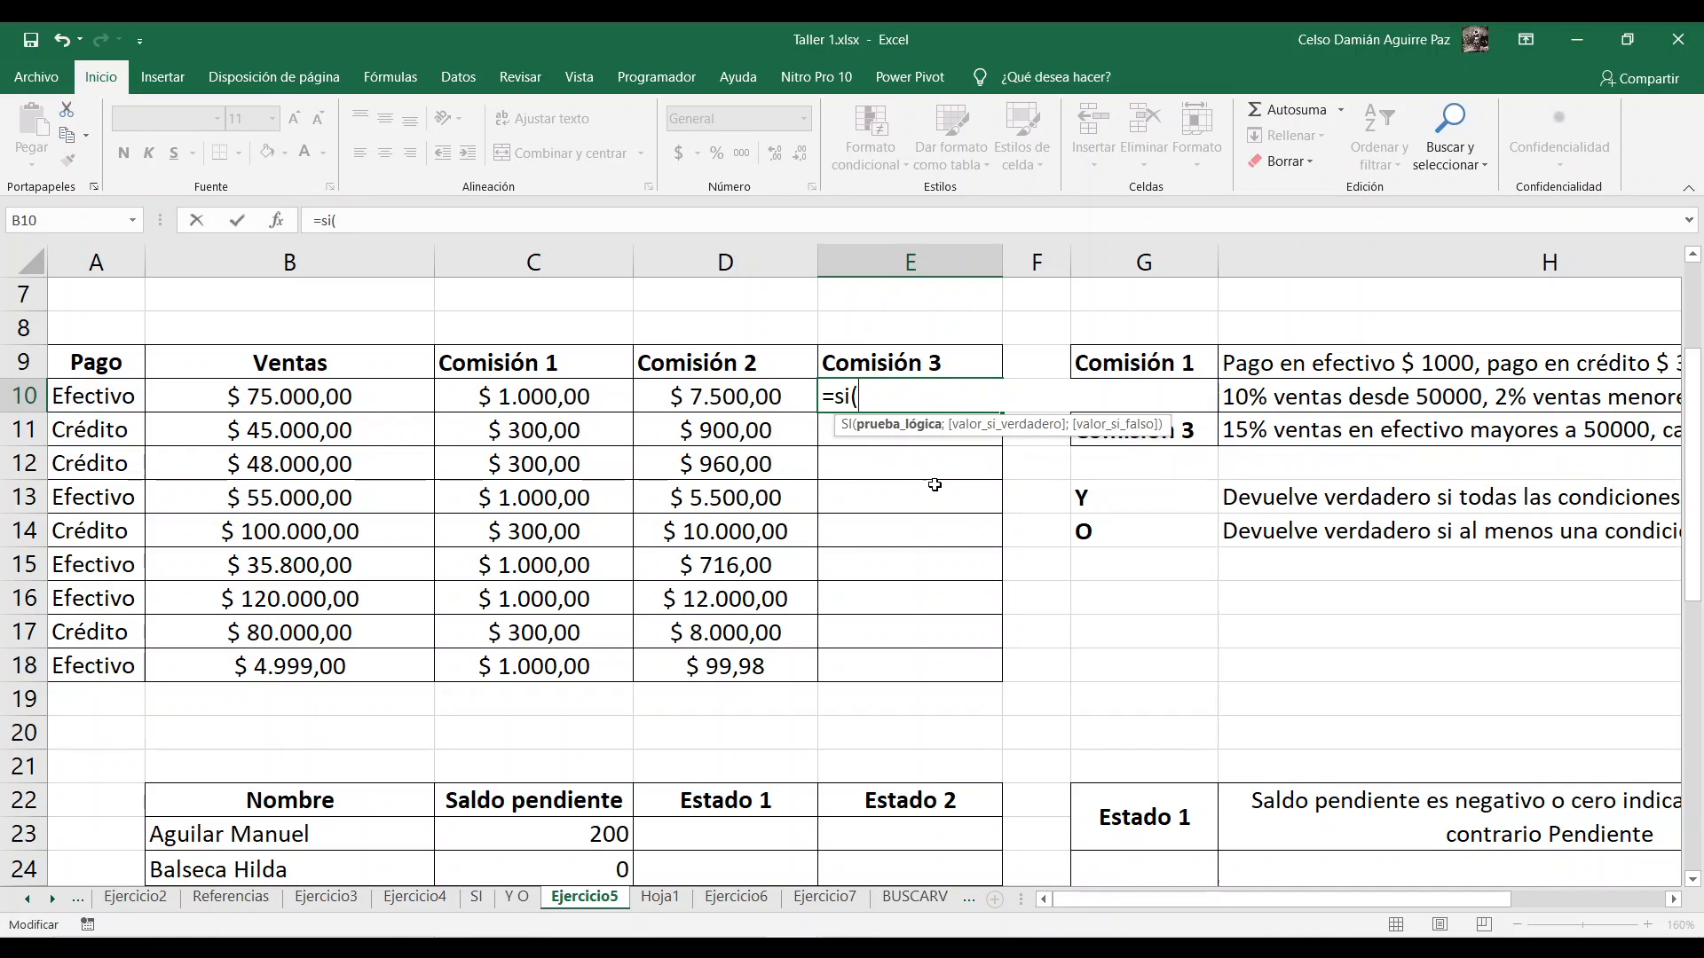
Step: Nest a Y function inside E10's SI formula with A10="Efectivo" as its first condition
type("y")
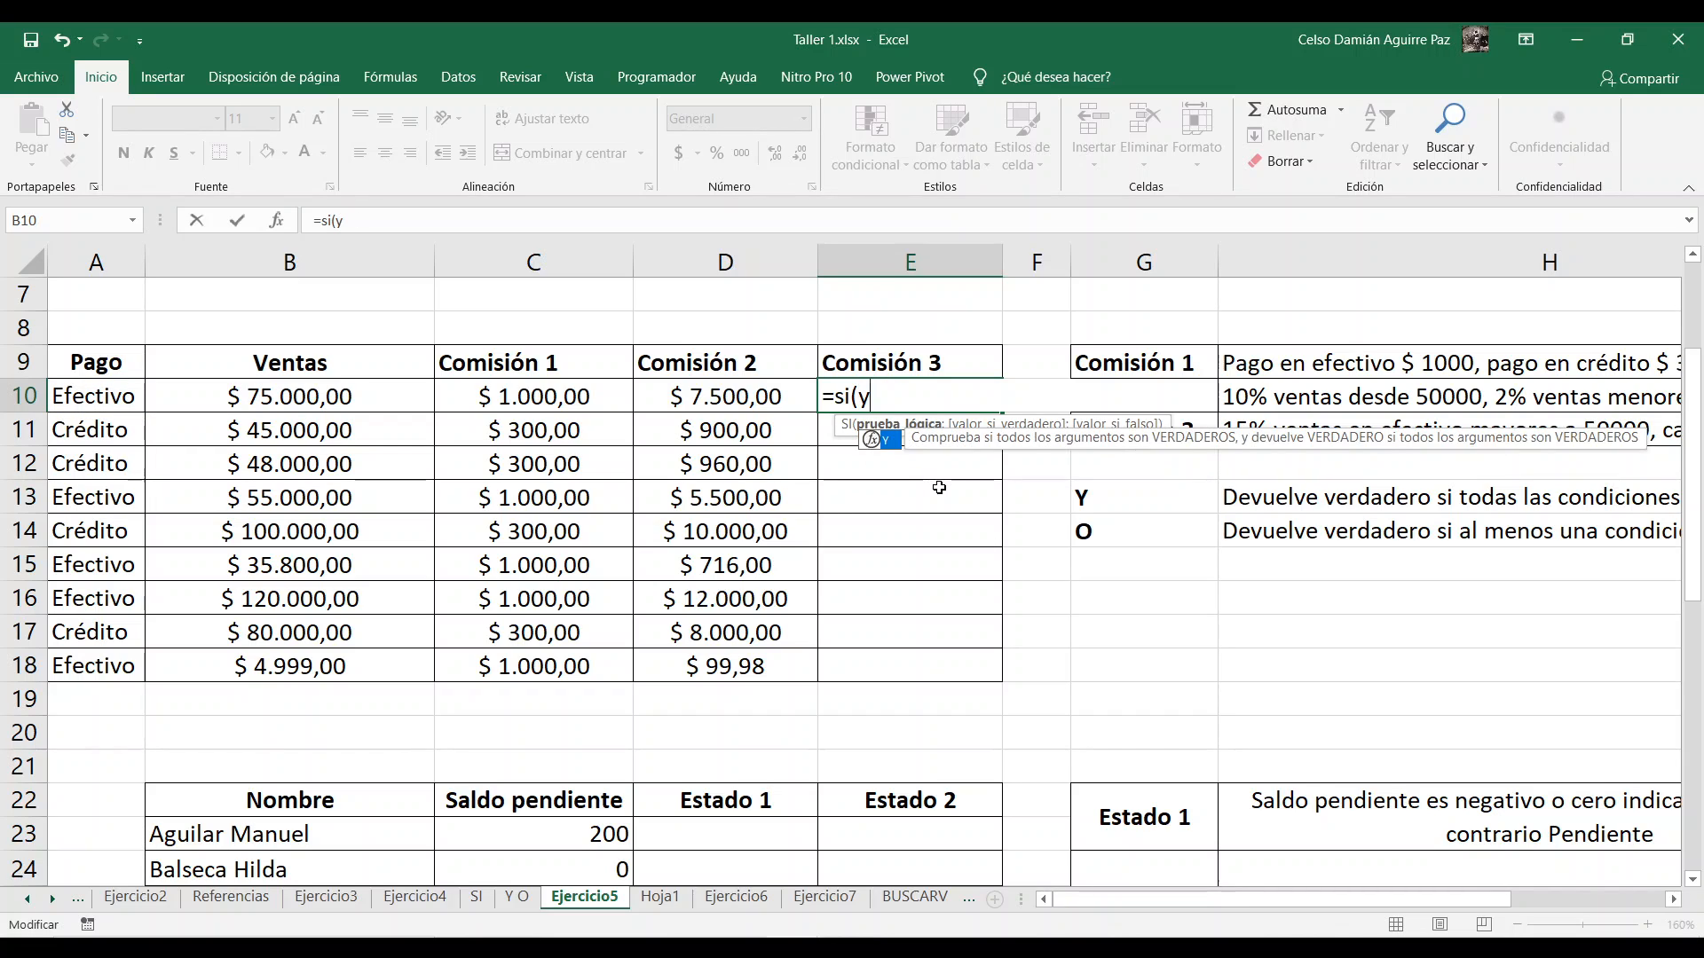
type("(")
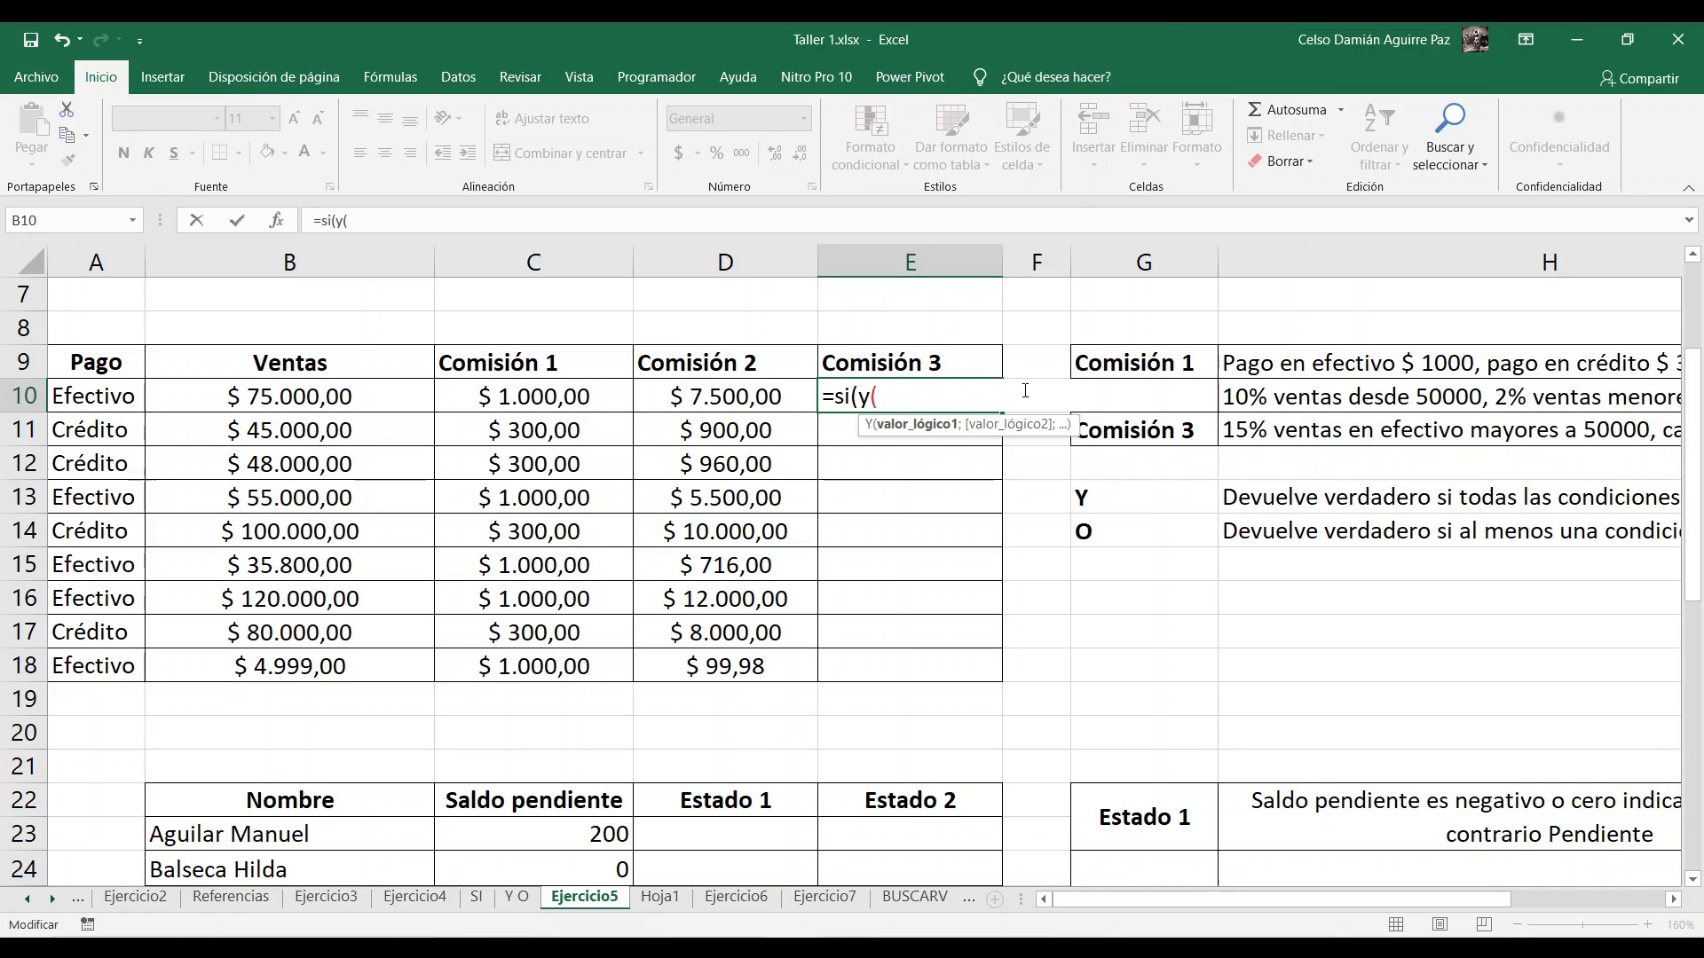
left_click(96, 392)
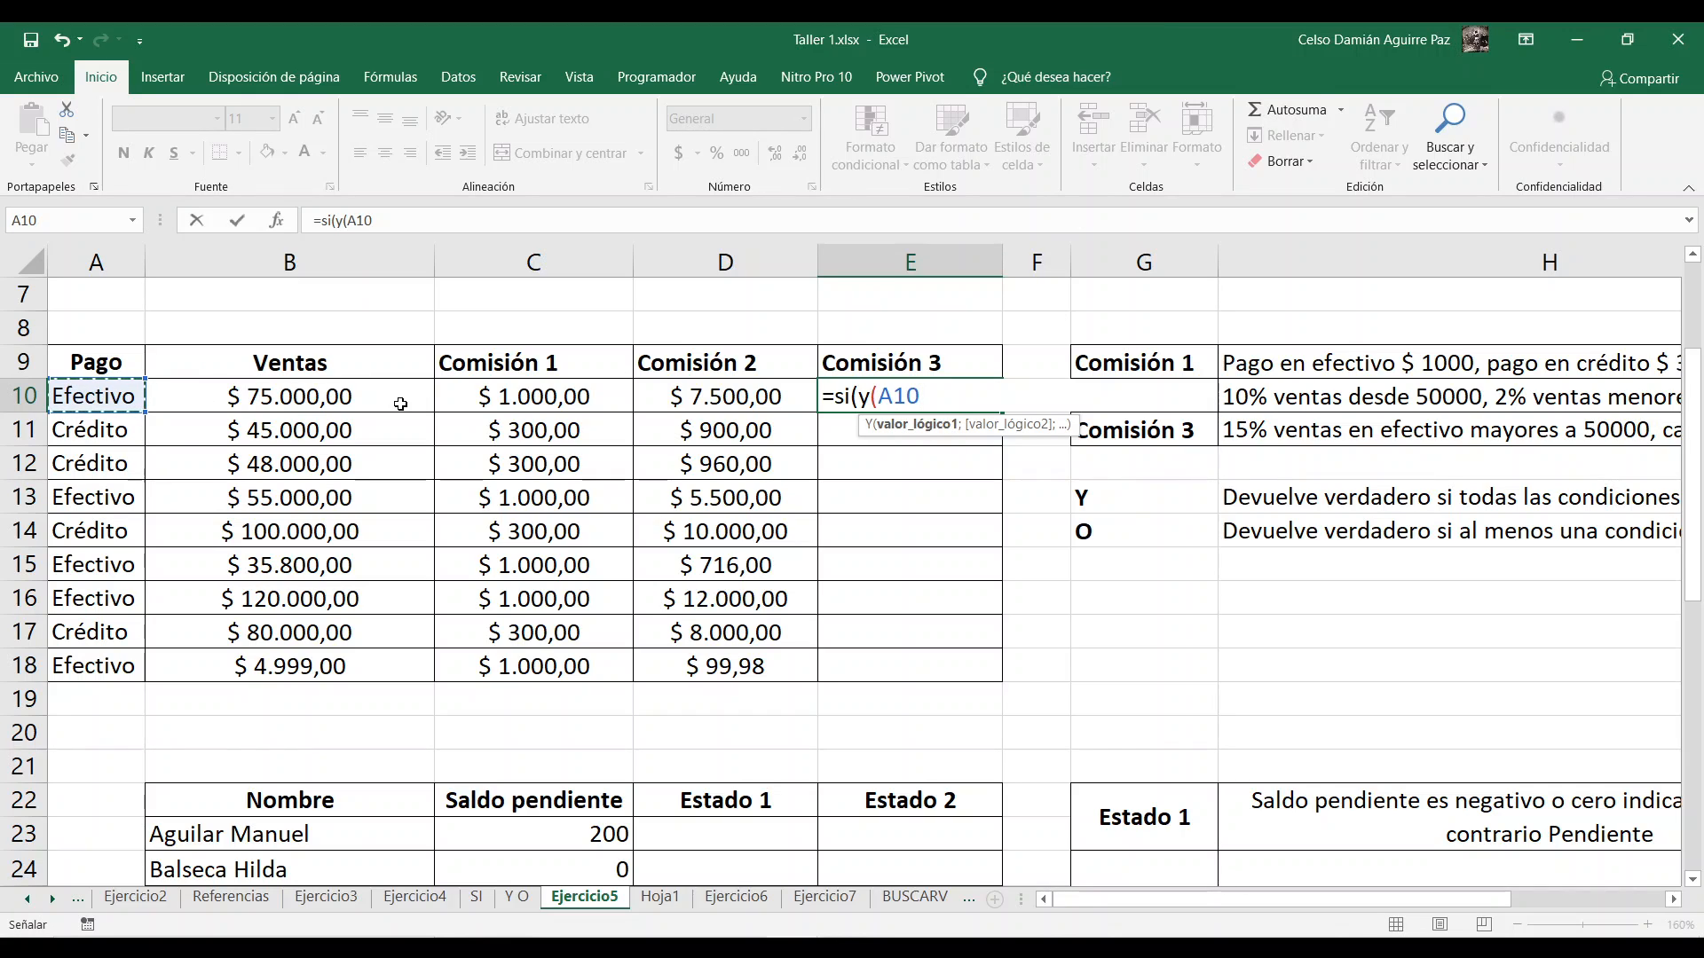
type("=\"Efectiv")
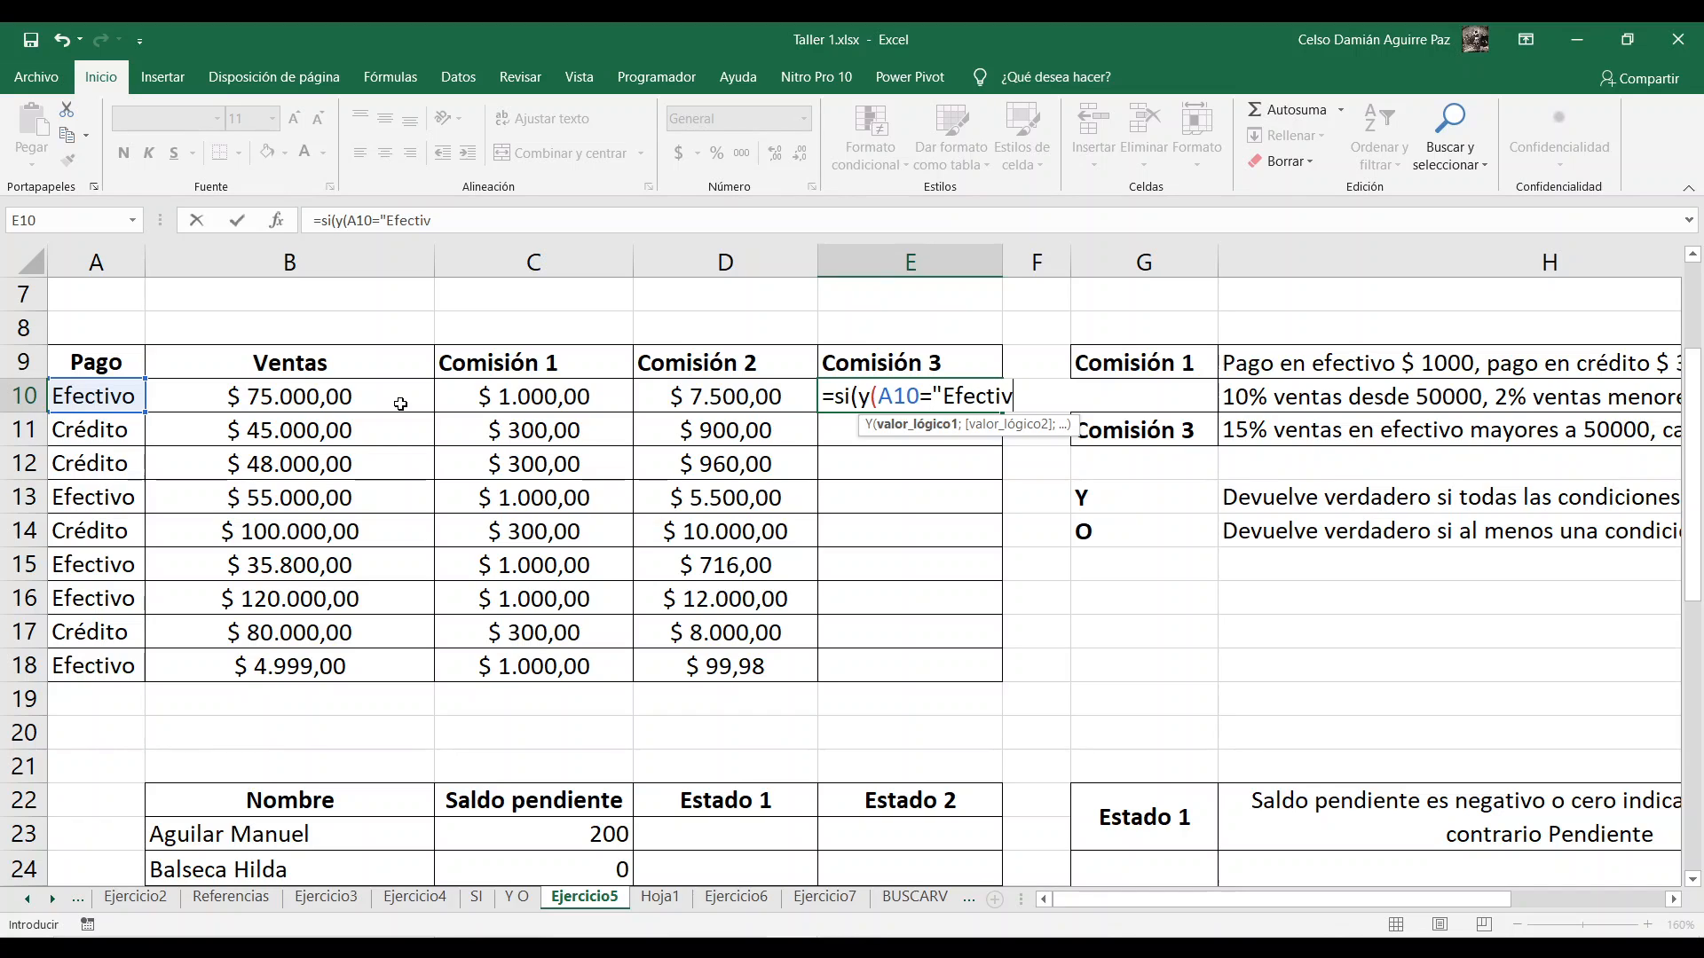
type("o\";")
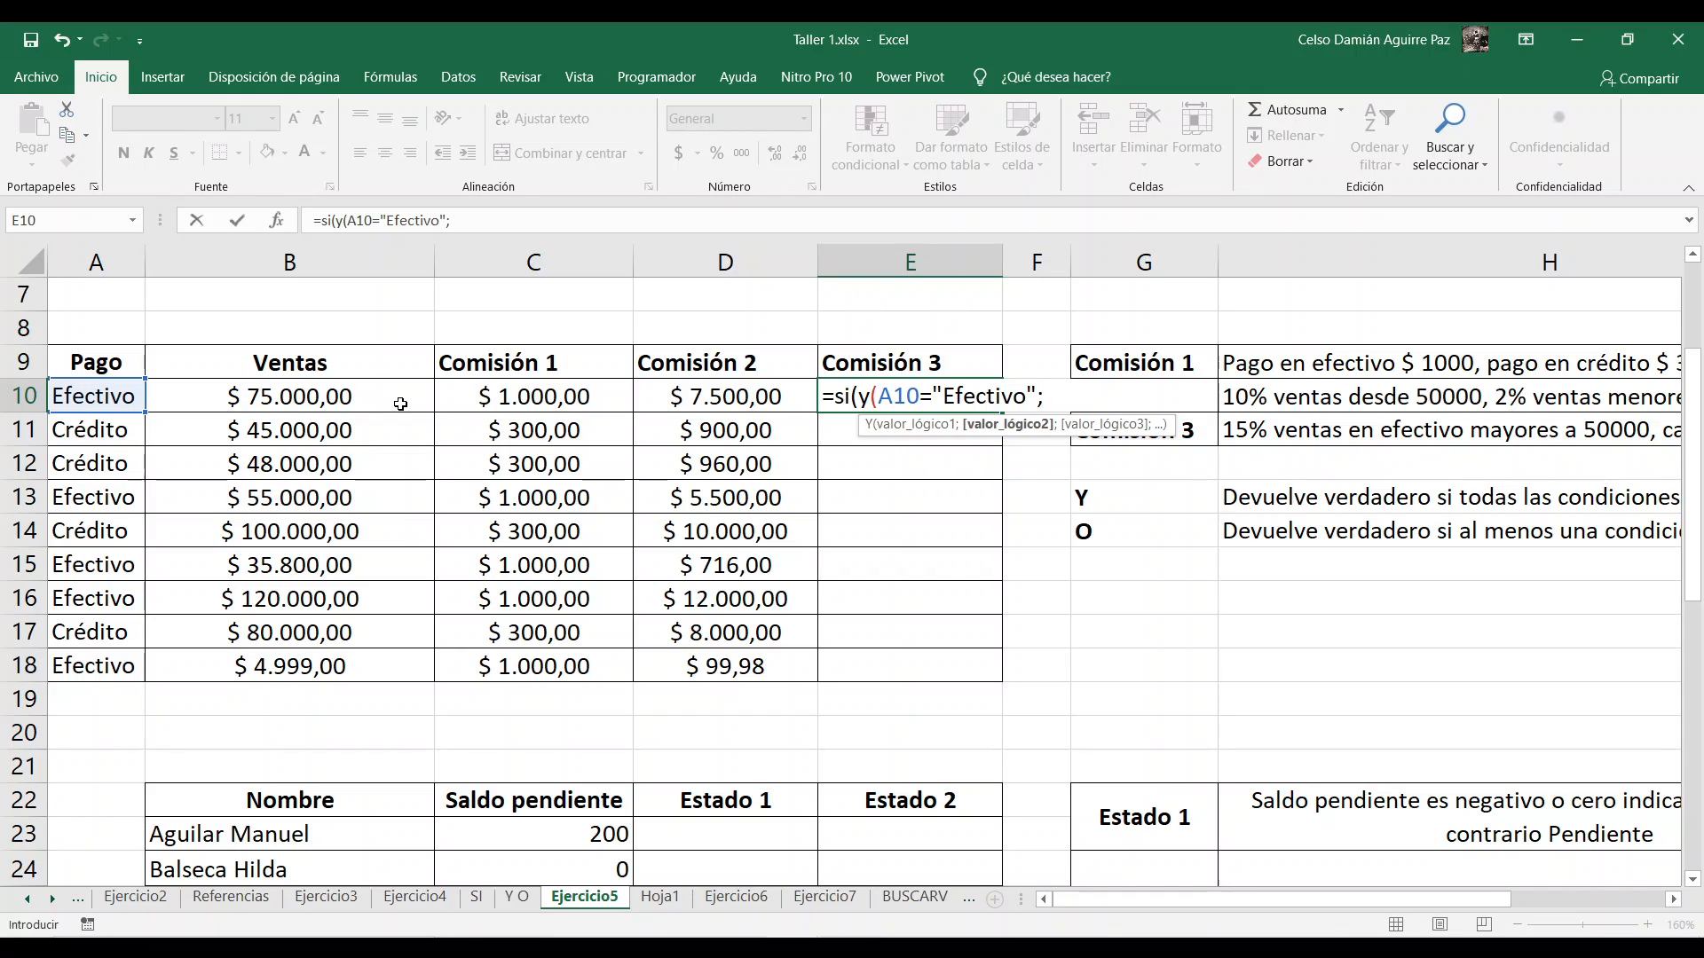
Step: Add B10>=50000 as the second condition and close the nested Y function in E10
left_click(402, 404)
type(">")
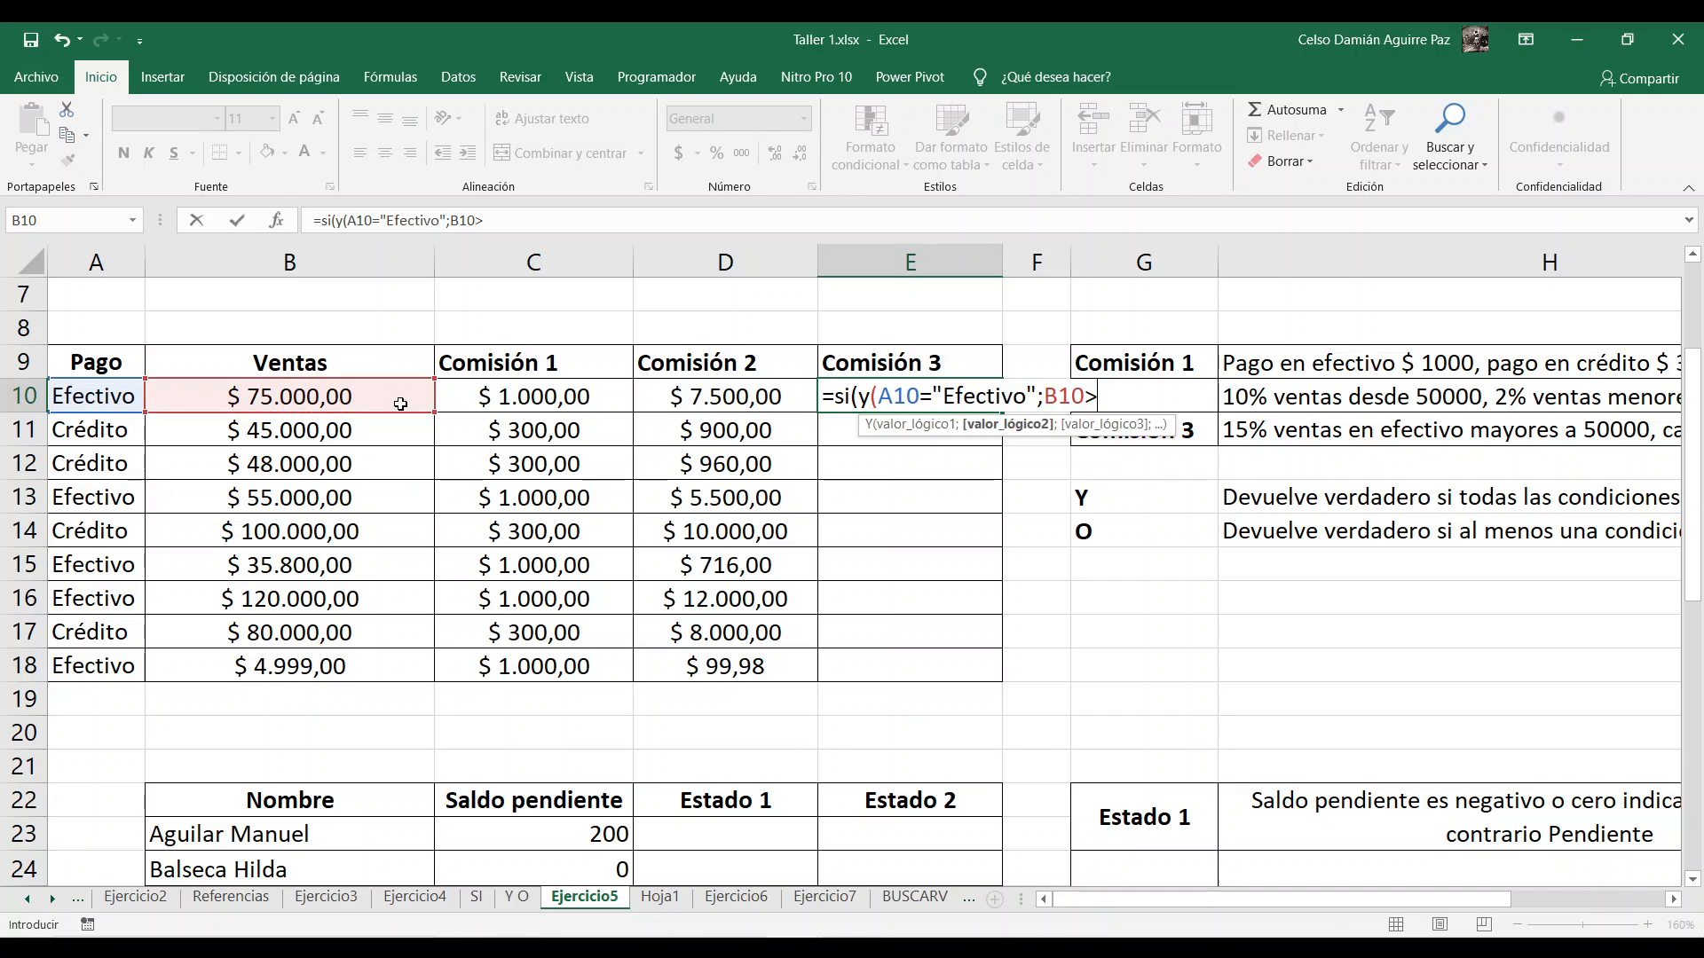
type("=50000")
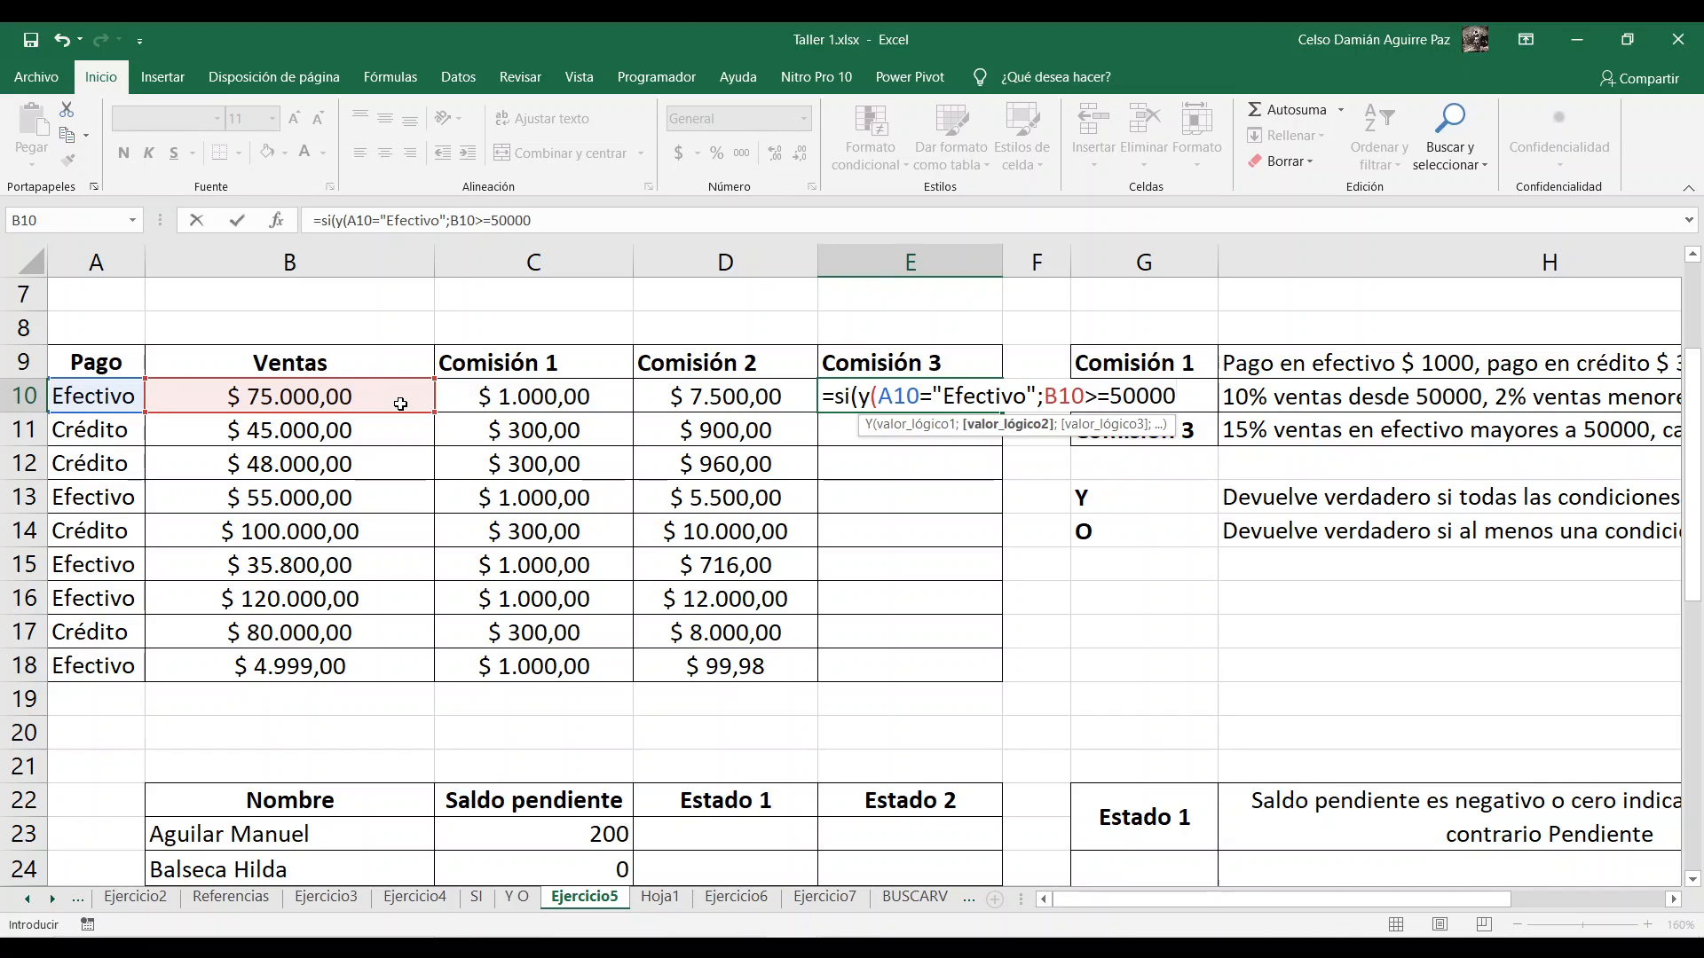
type(")")
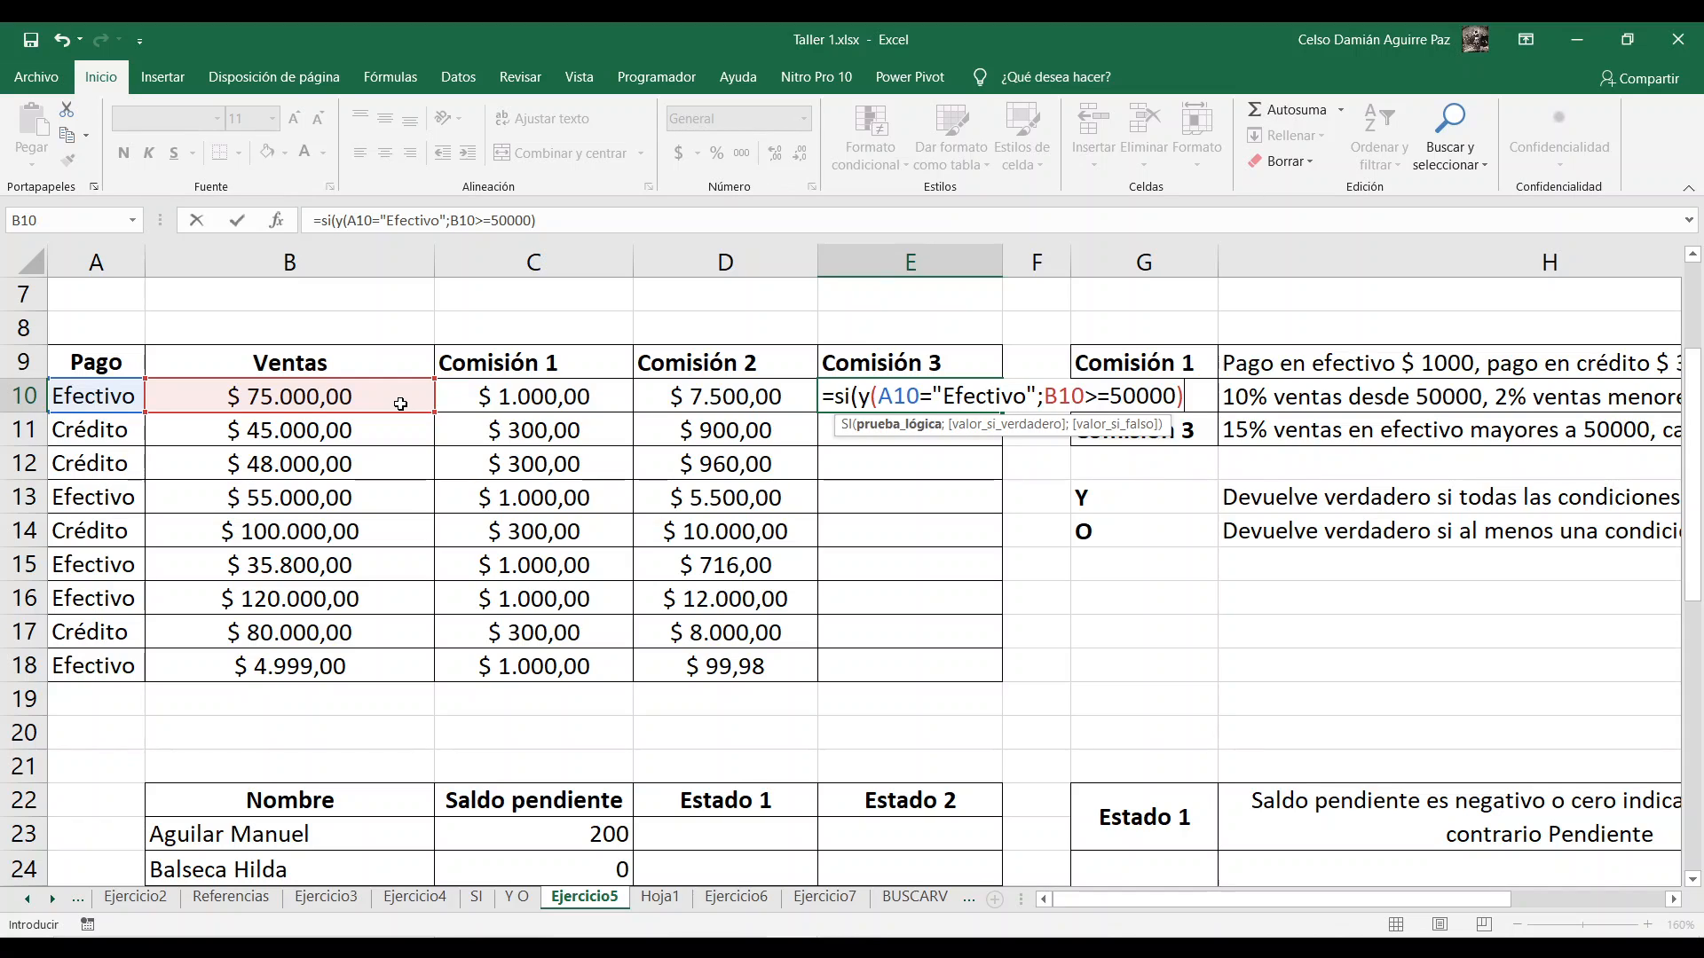
Step: Complete E10's SI formula with B10*15% as the true value and 0 as the false value
type(";")
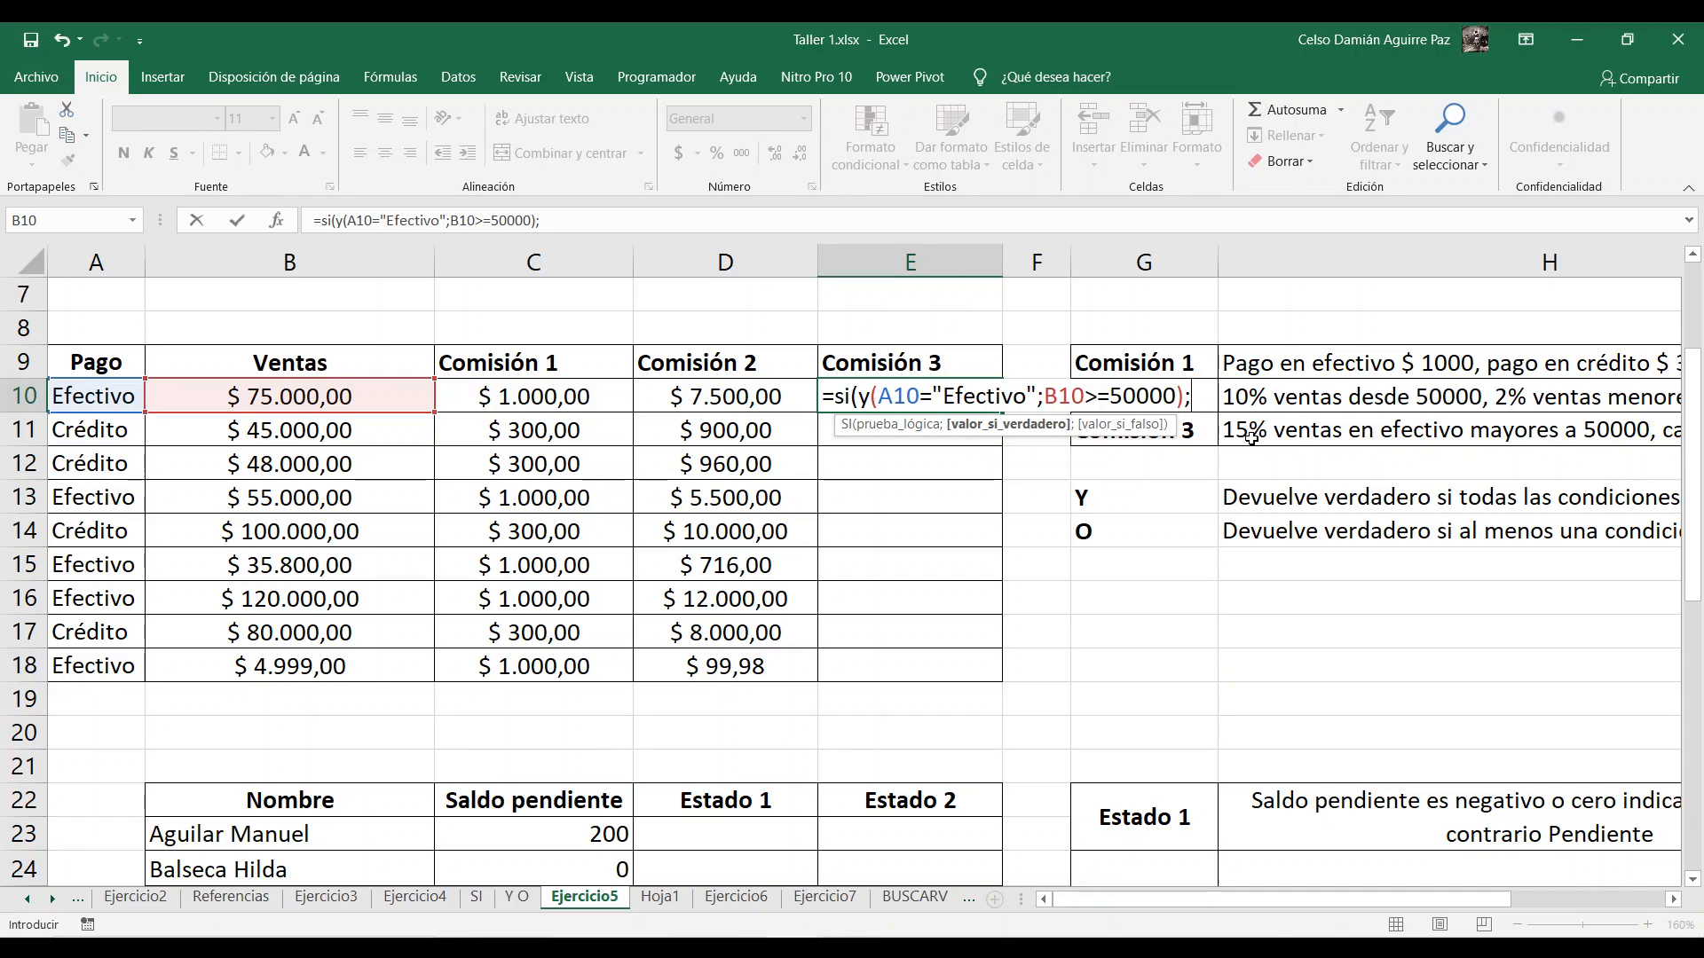
left_click(267, 396)
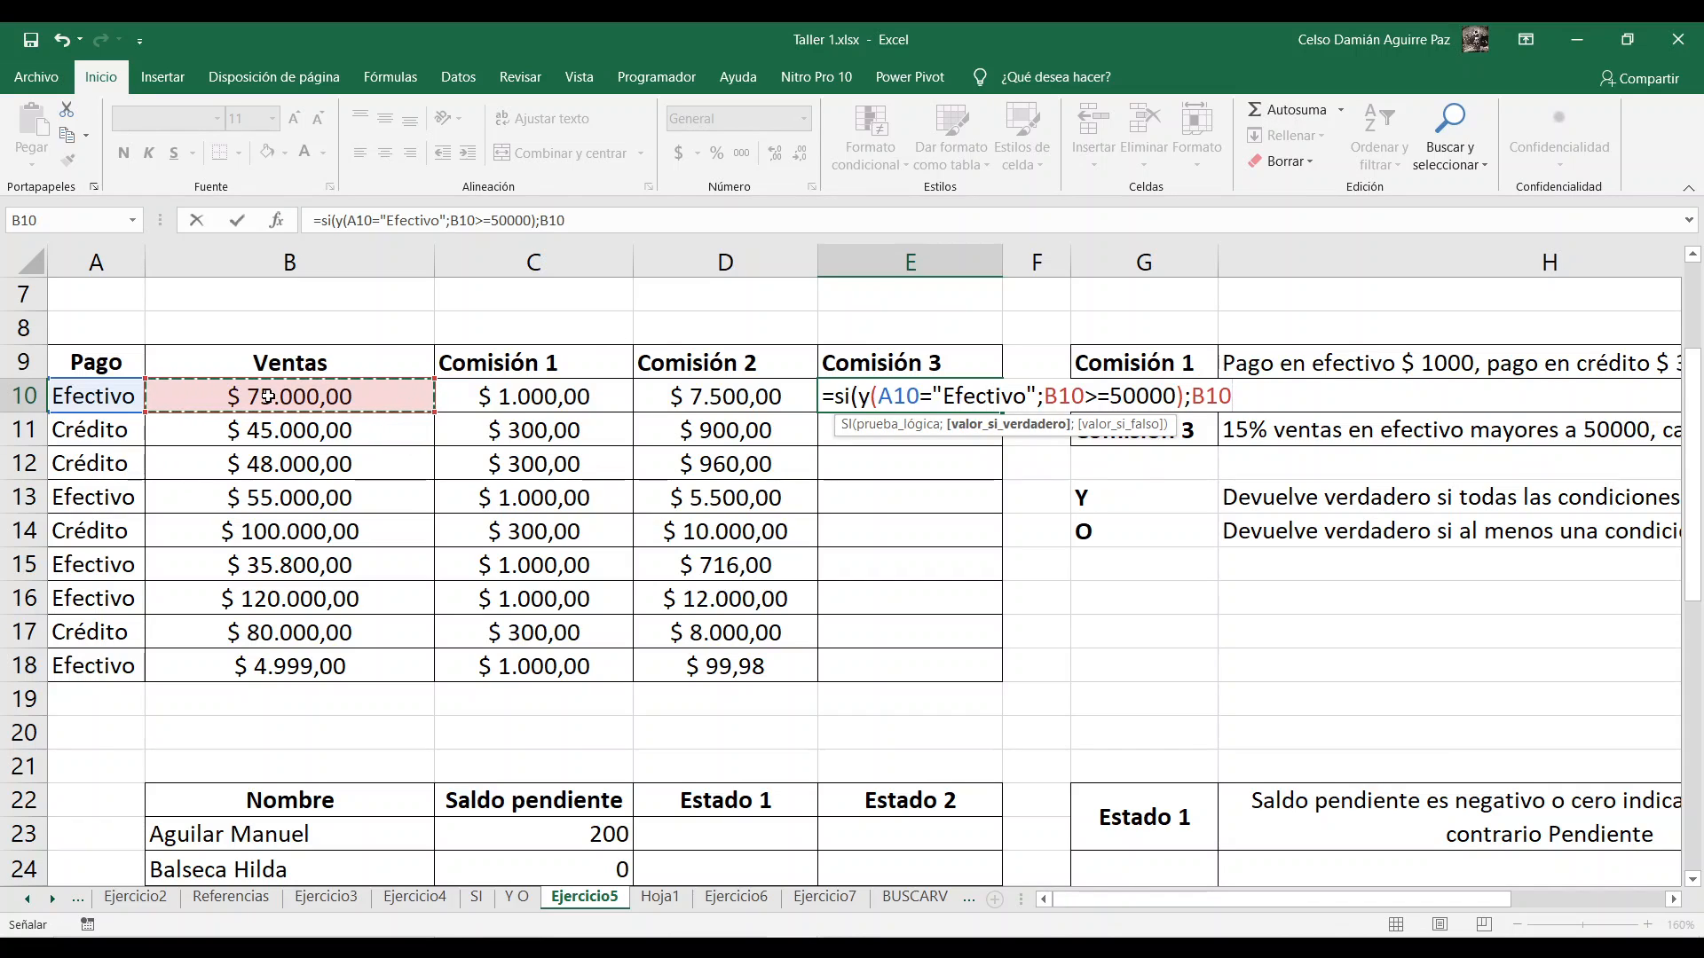
type("*5")
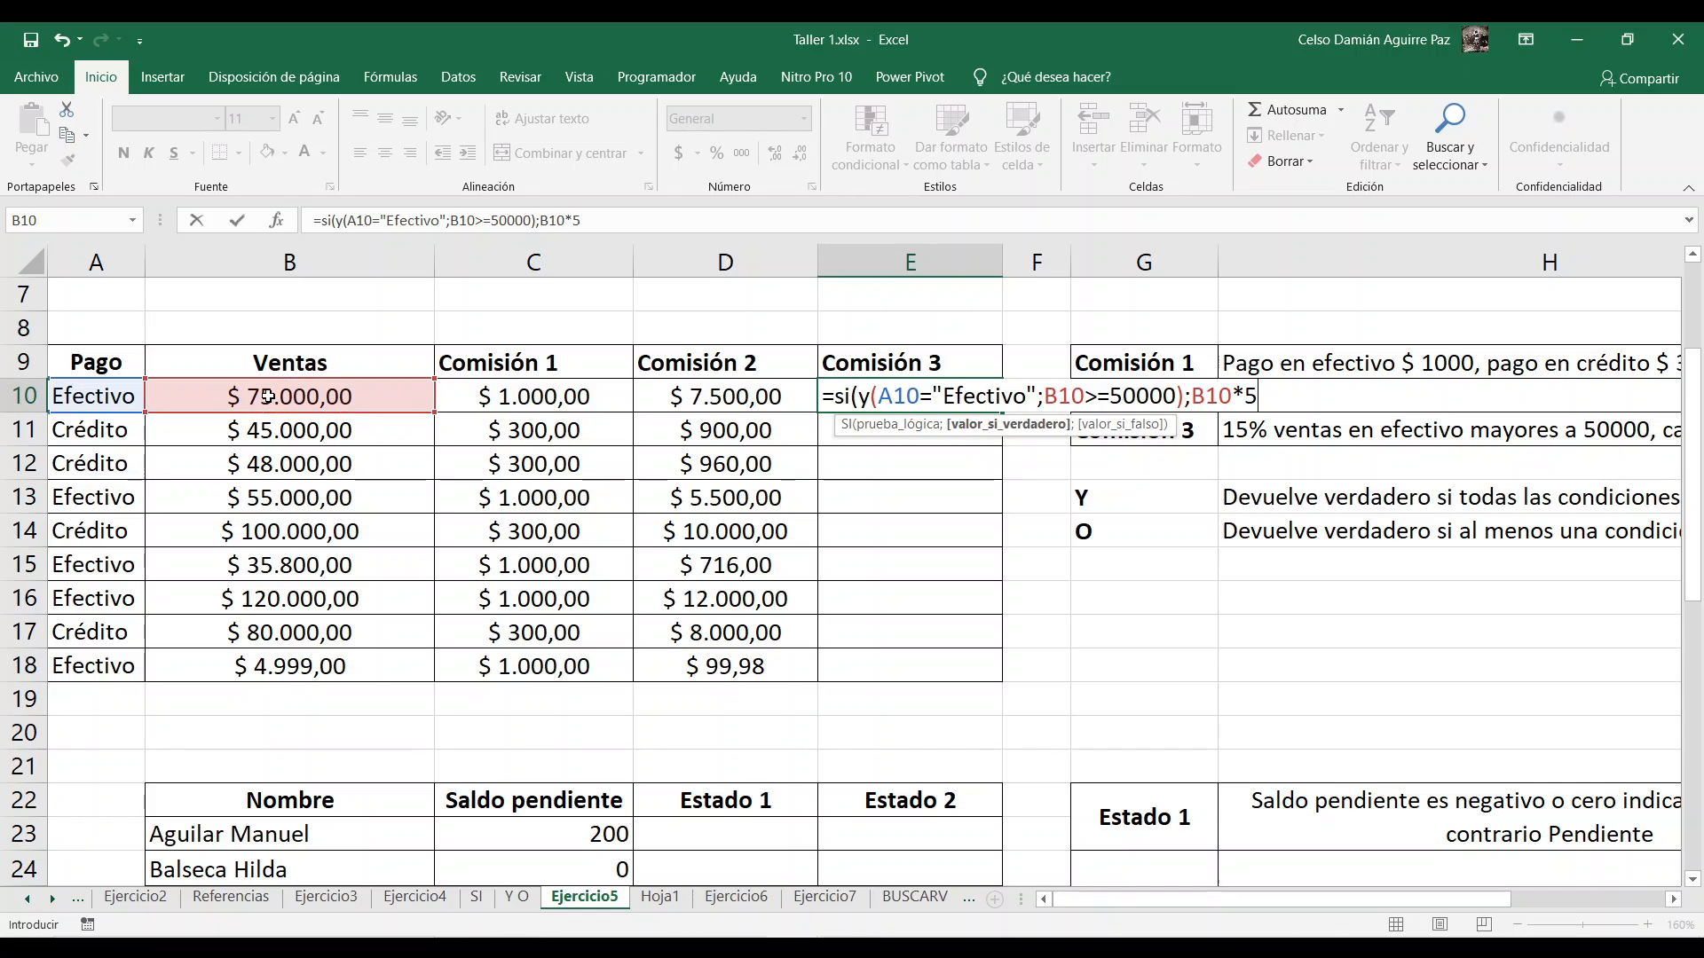
key("BackSpace")
type("15%;0")
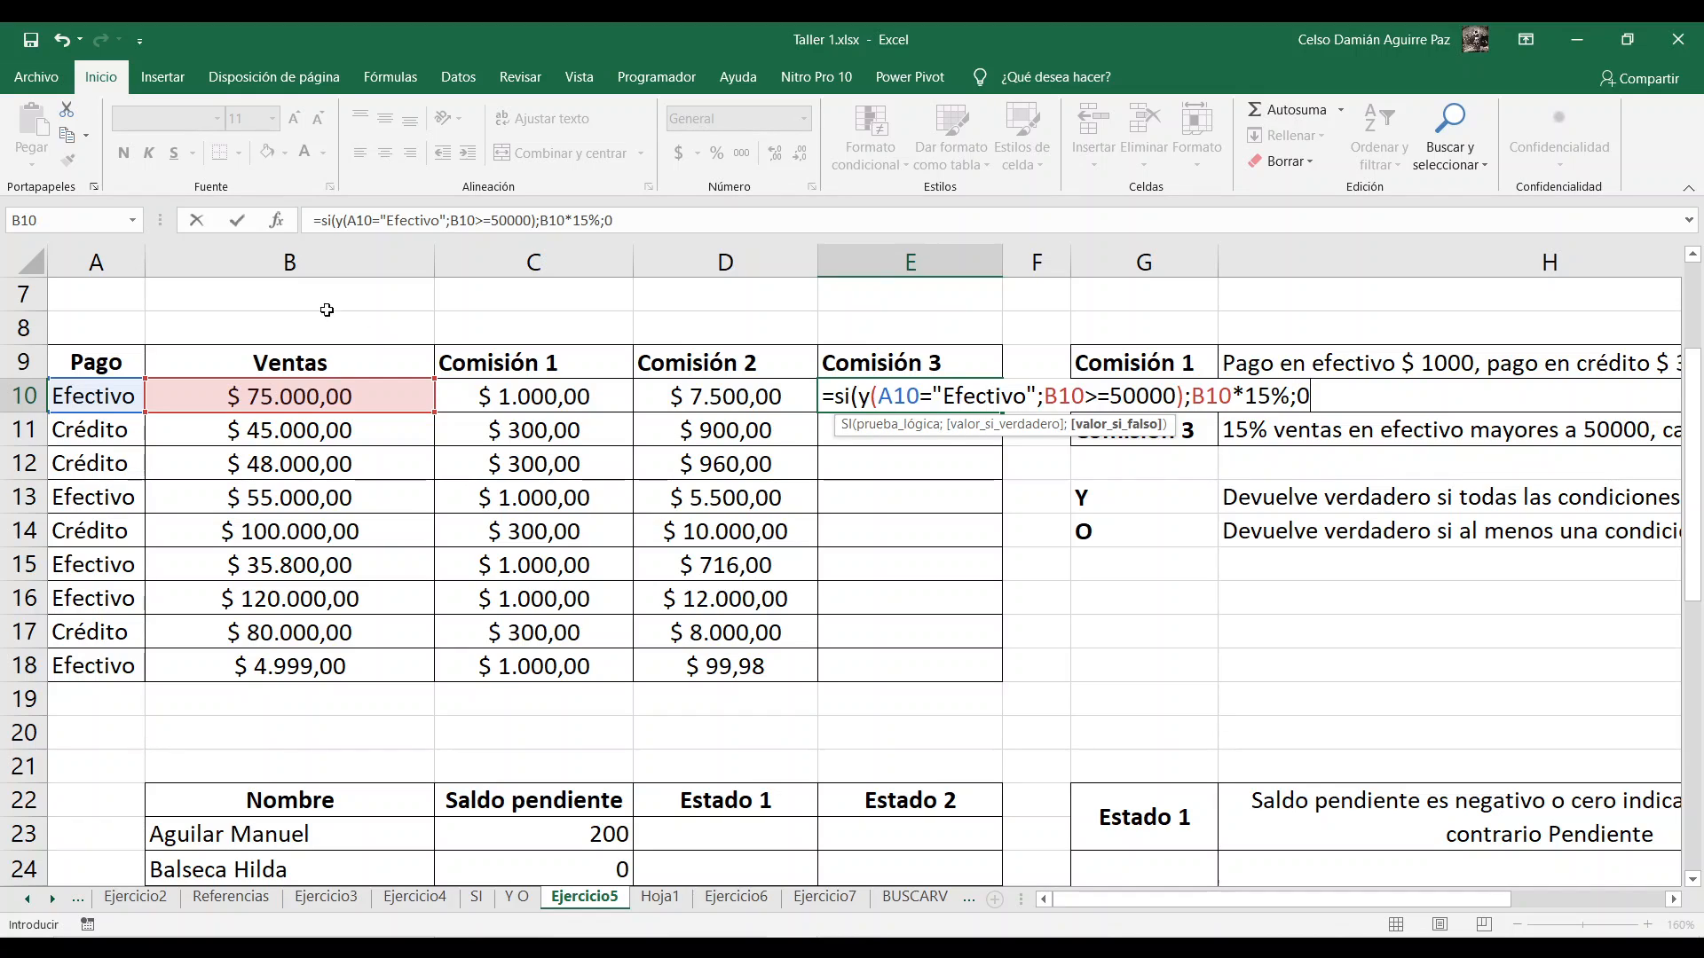
left_click(863, 397)
left_click(1312, 391)
left_click(1320, 388)
type(")")
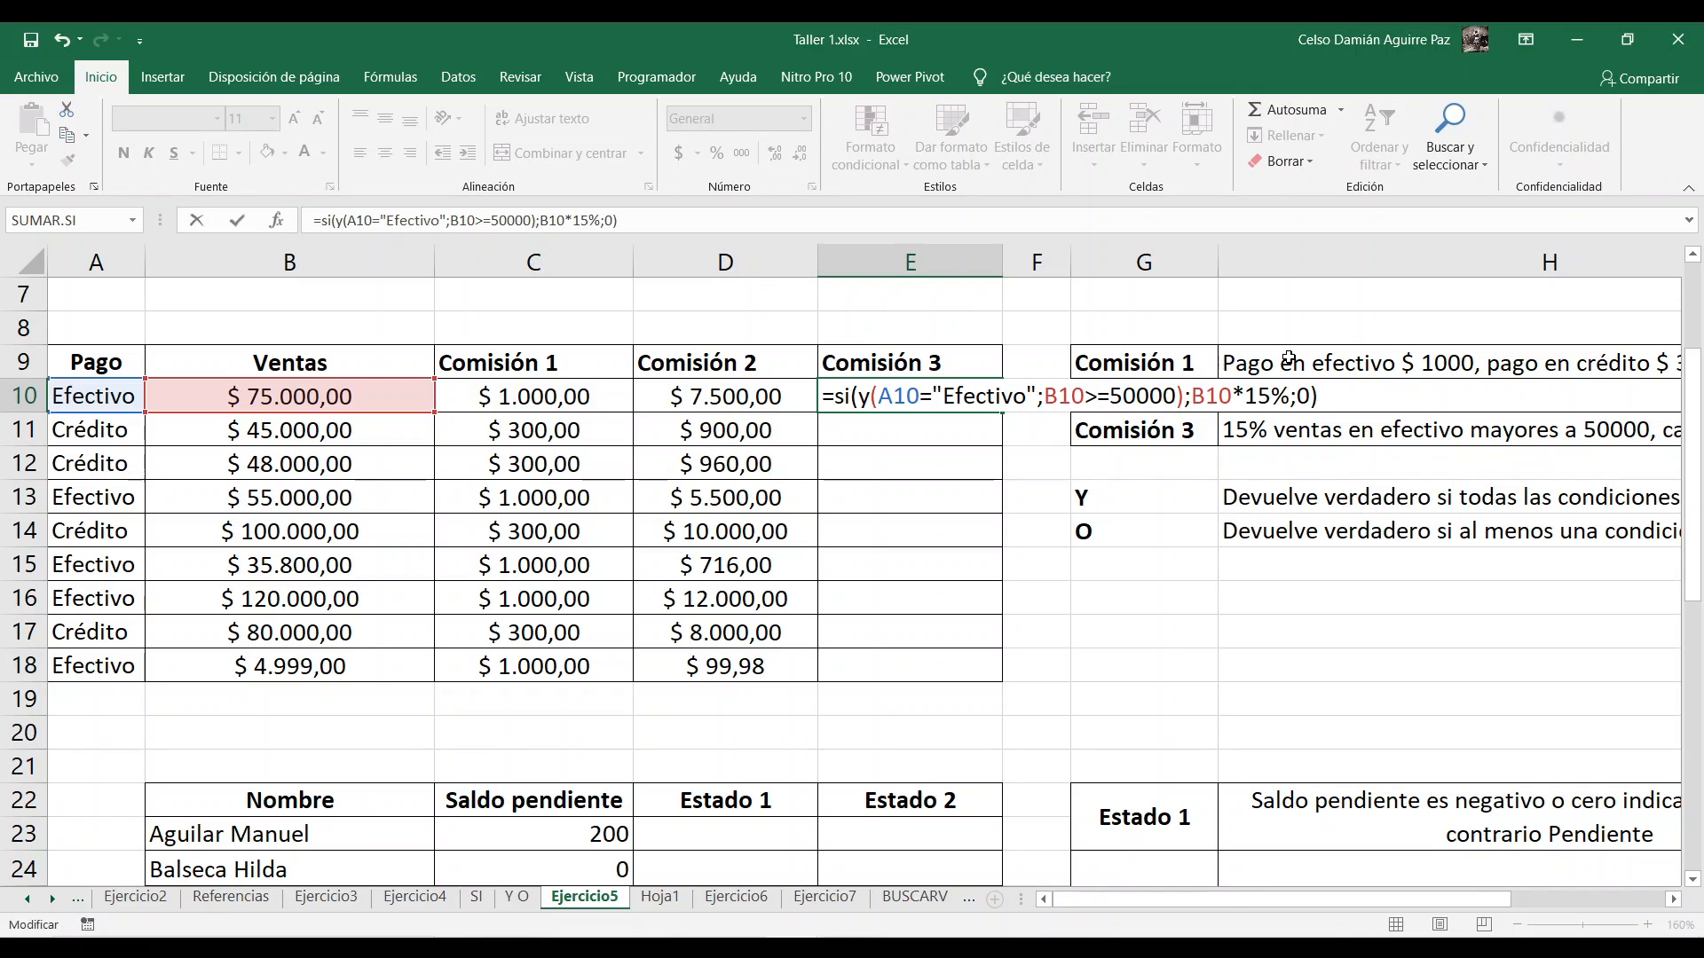
key("Return")
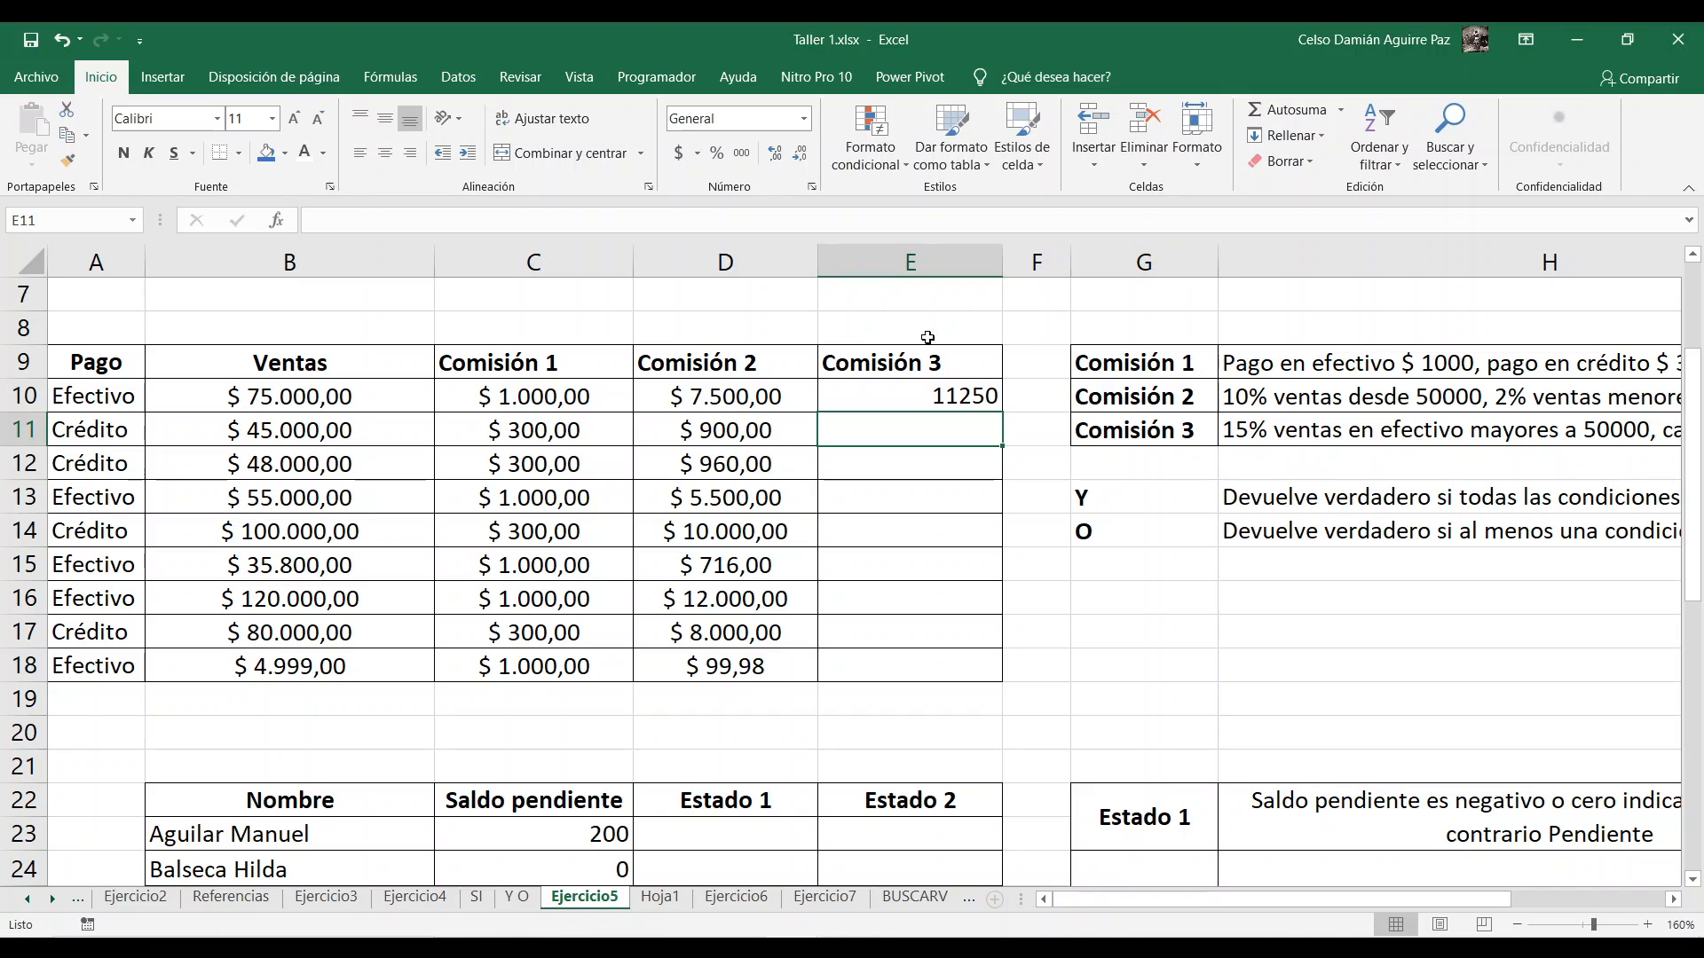
Step: Fill the Comisión 3 formula from E10 down to E18 and check the copies in E11 and E12
left_click(938, 369)
left_click(940, 396)
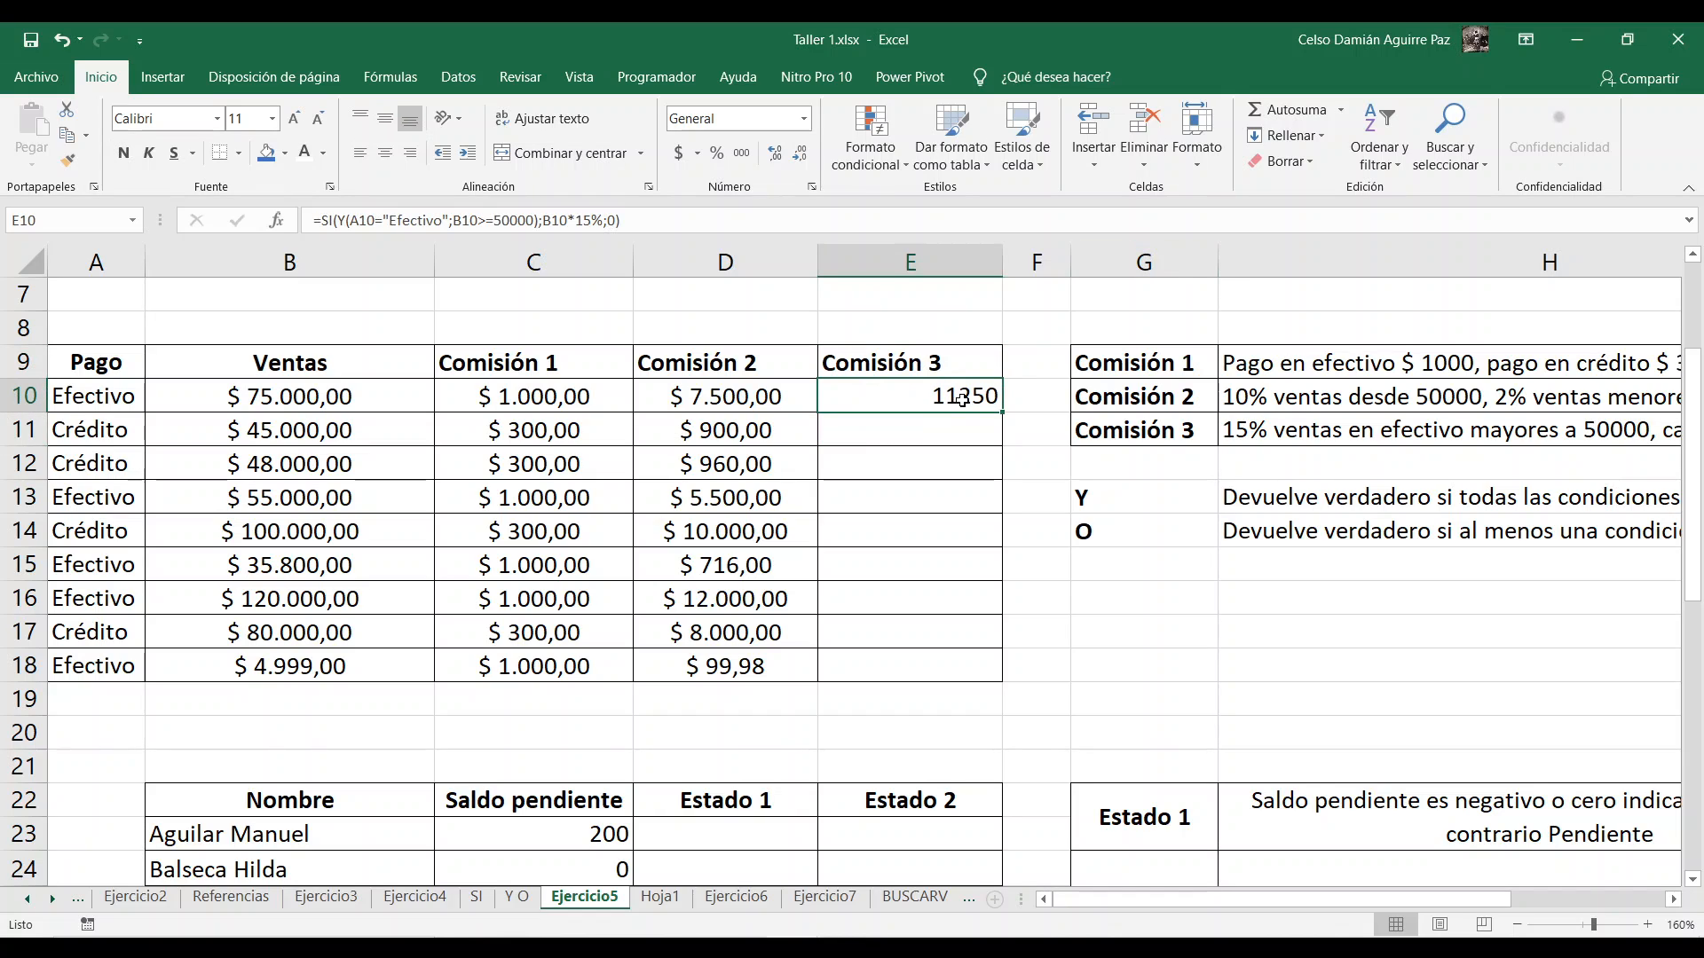
double_click(1004, 415)
left_click(929, 428)
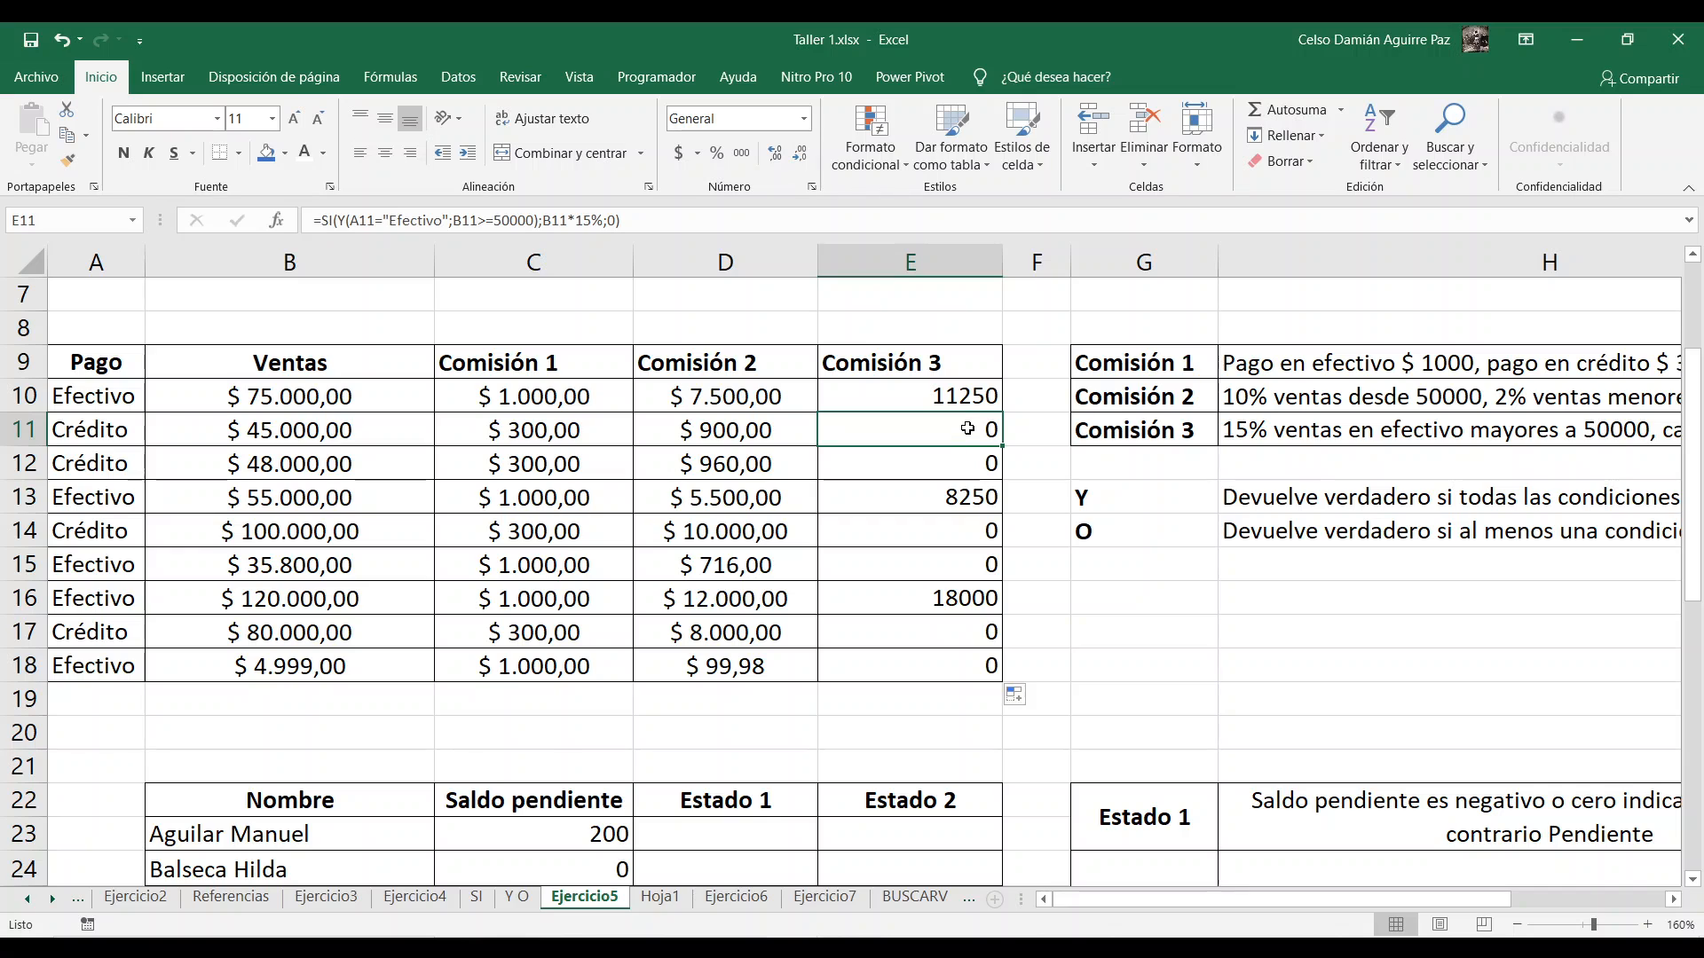
left_click(982, 456)
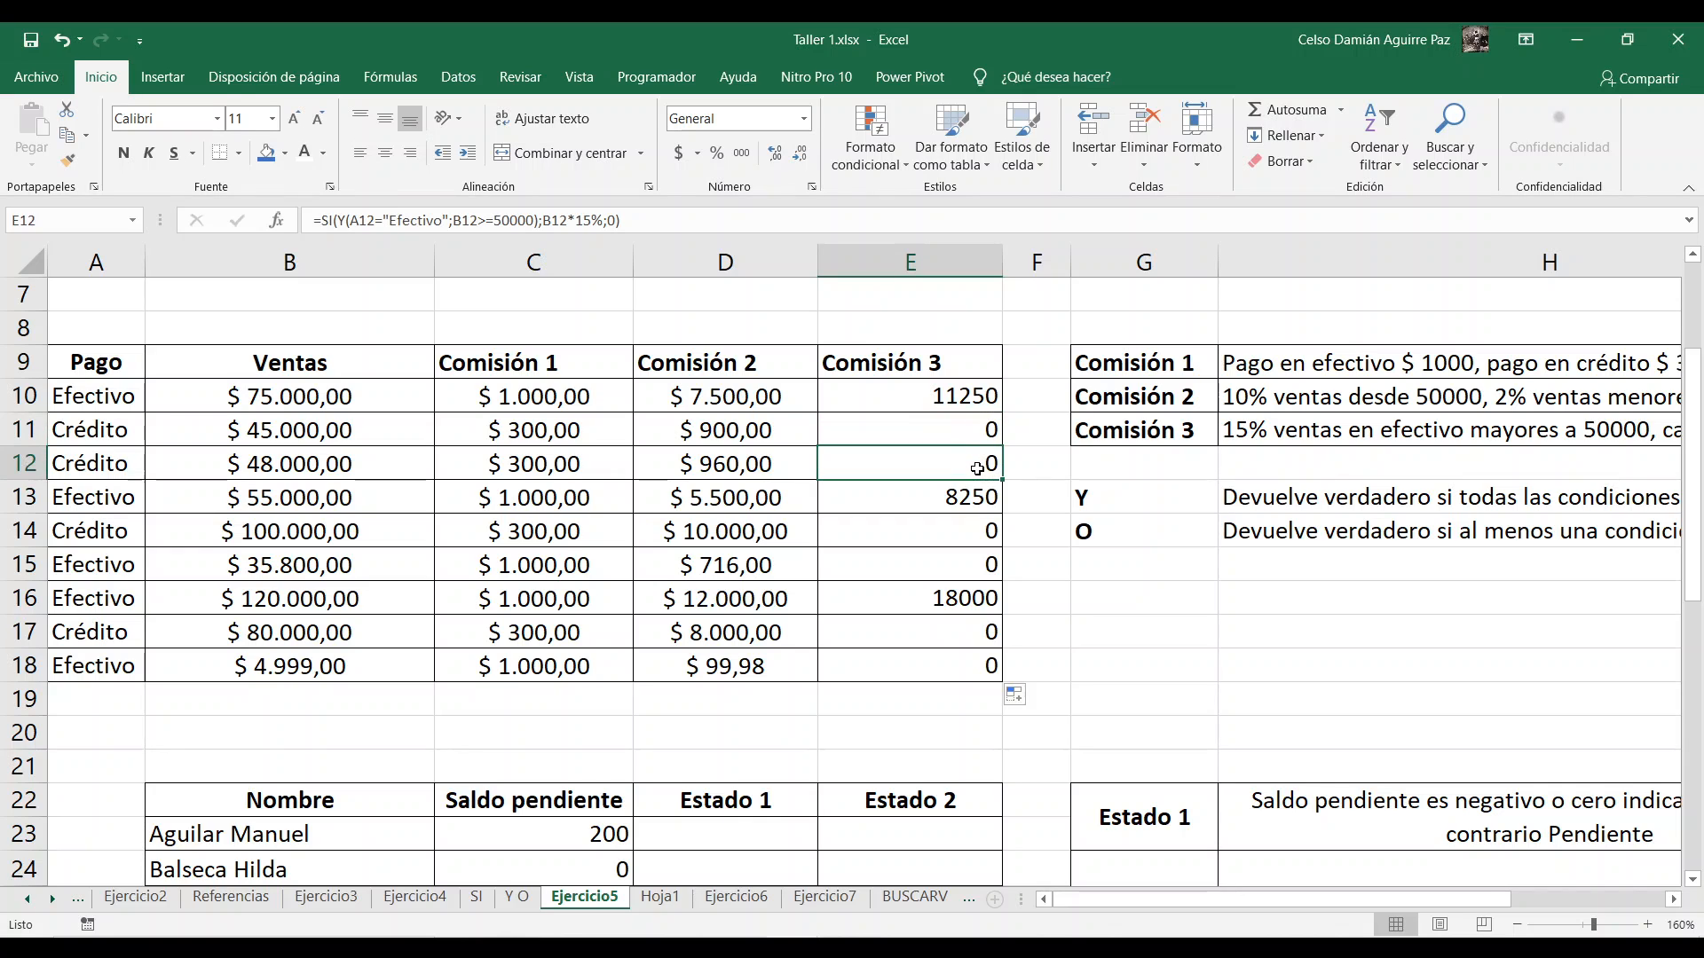
Step: Review the Estado 1 and Estado 2 exercise and the Nombre, Edad and Grupo table in B30:D35
scroll(1074, 460, "down", 2)
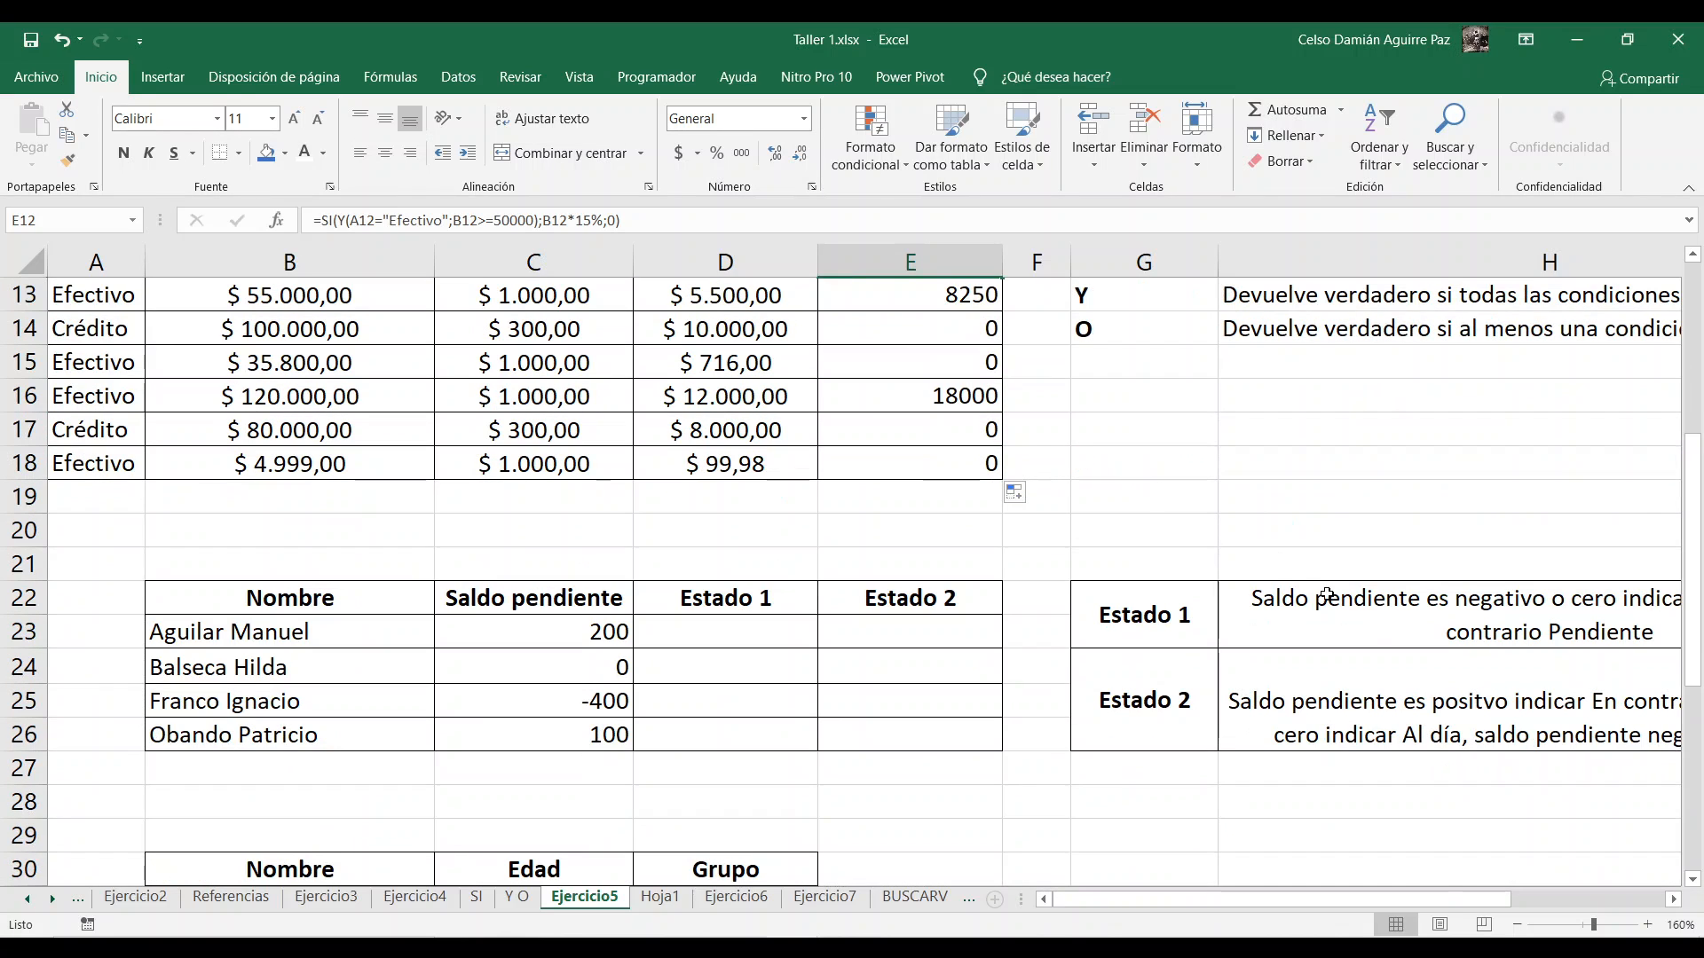
left_click_drag(1314, 902, 1179, 902)
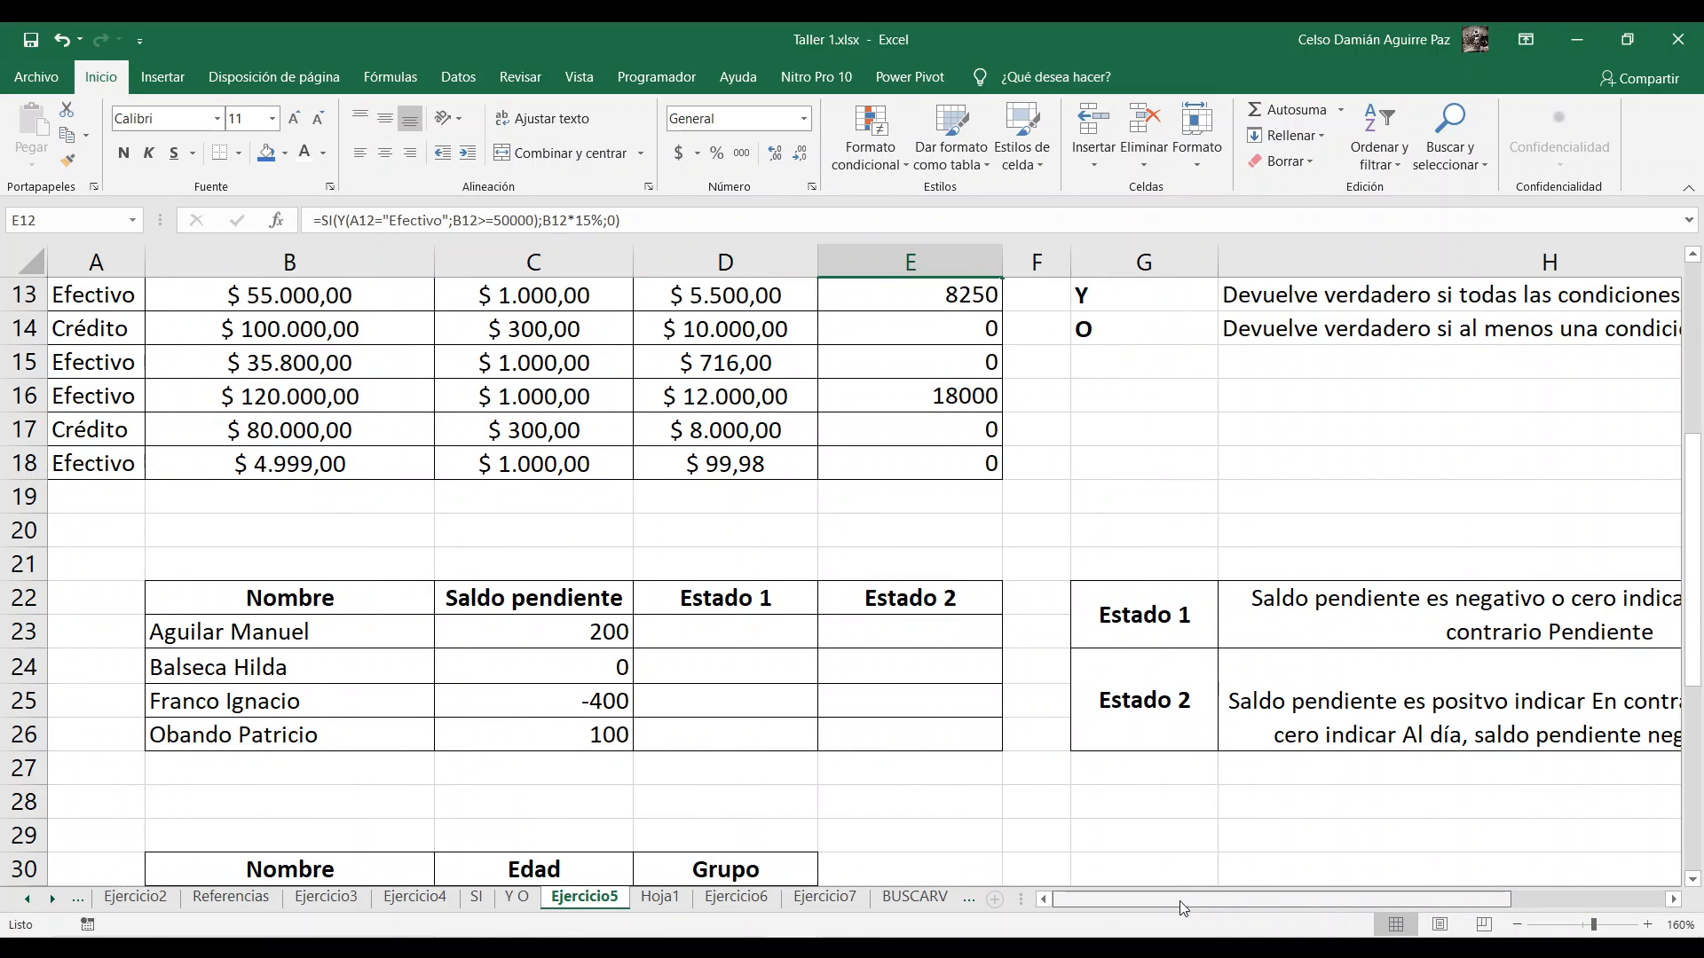
scroll(908, 676, "down", 4)
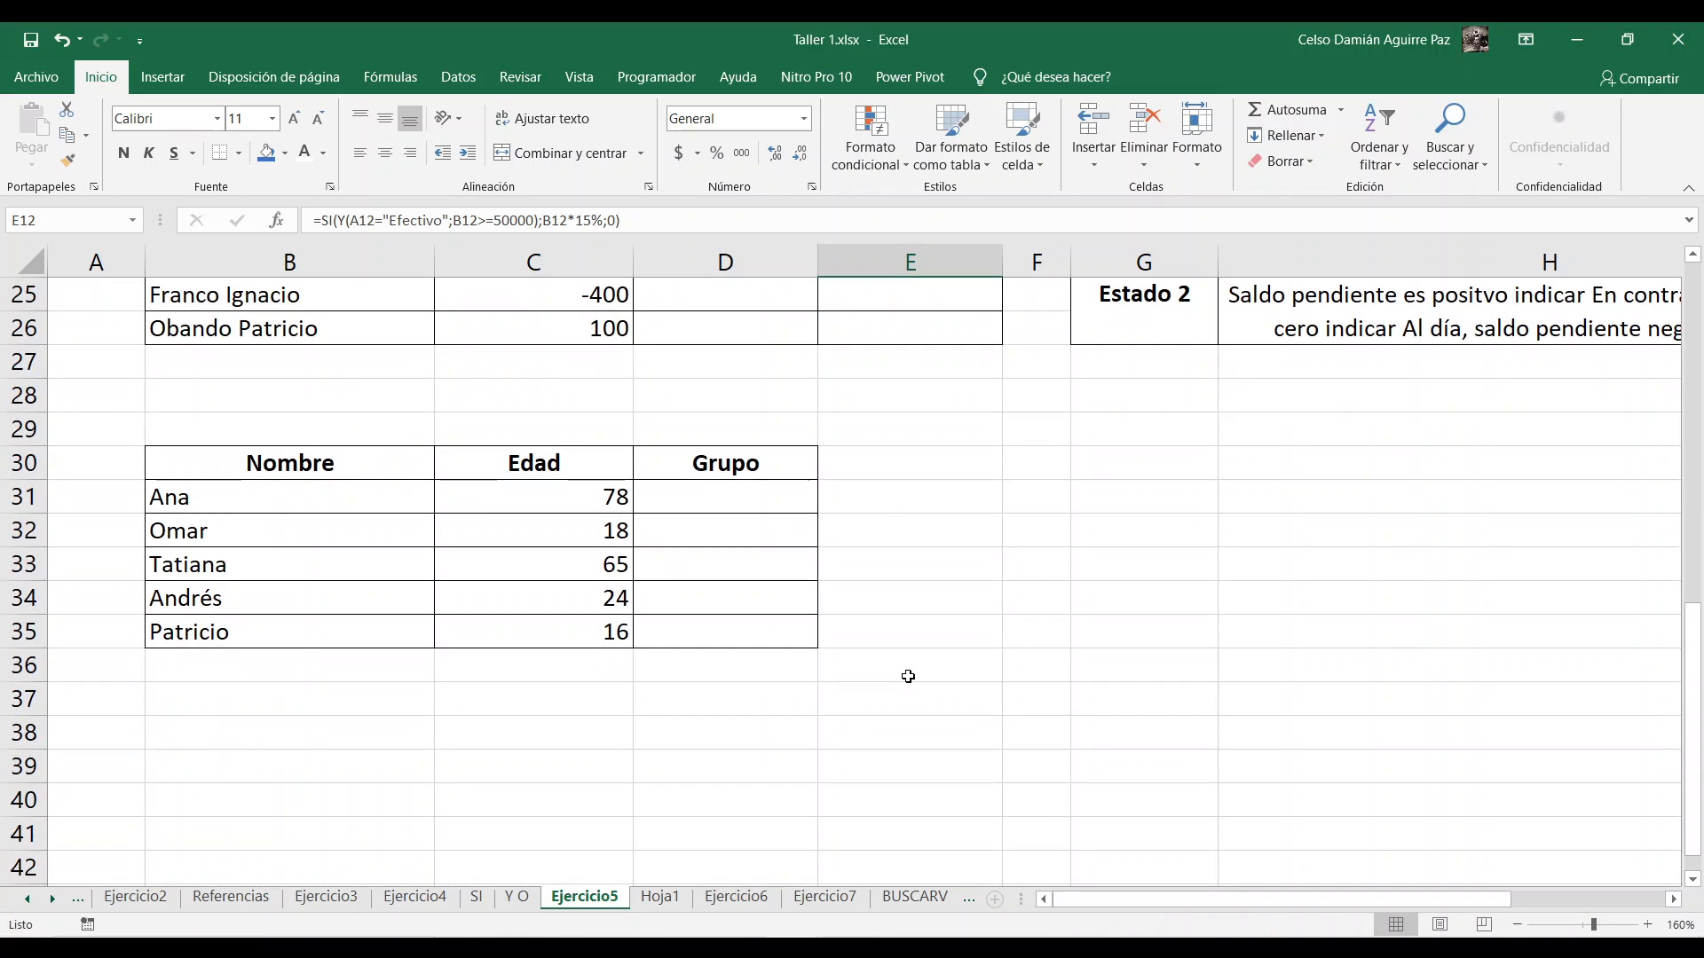
scroll(908, 676, "down", 1)
left_click_drag(236, 361, 710, 524)
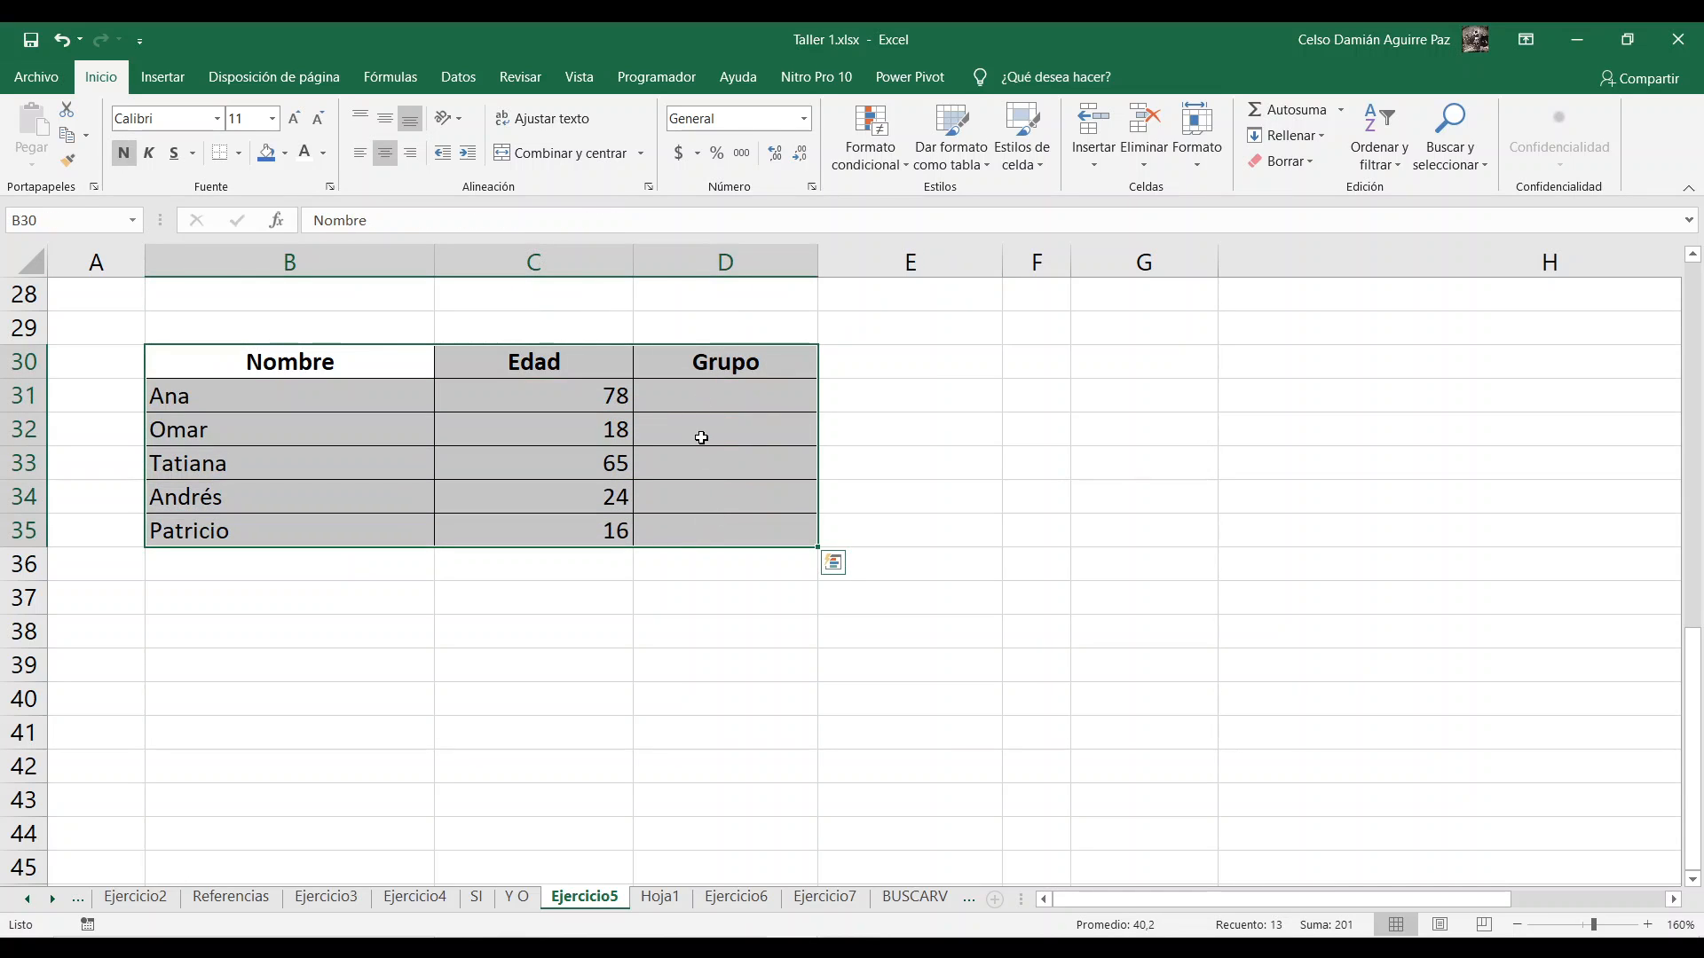
left_click(967, 437)
scroll(967, 438, "down", 1)
scroll(968, 438, "up", 1)
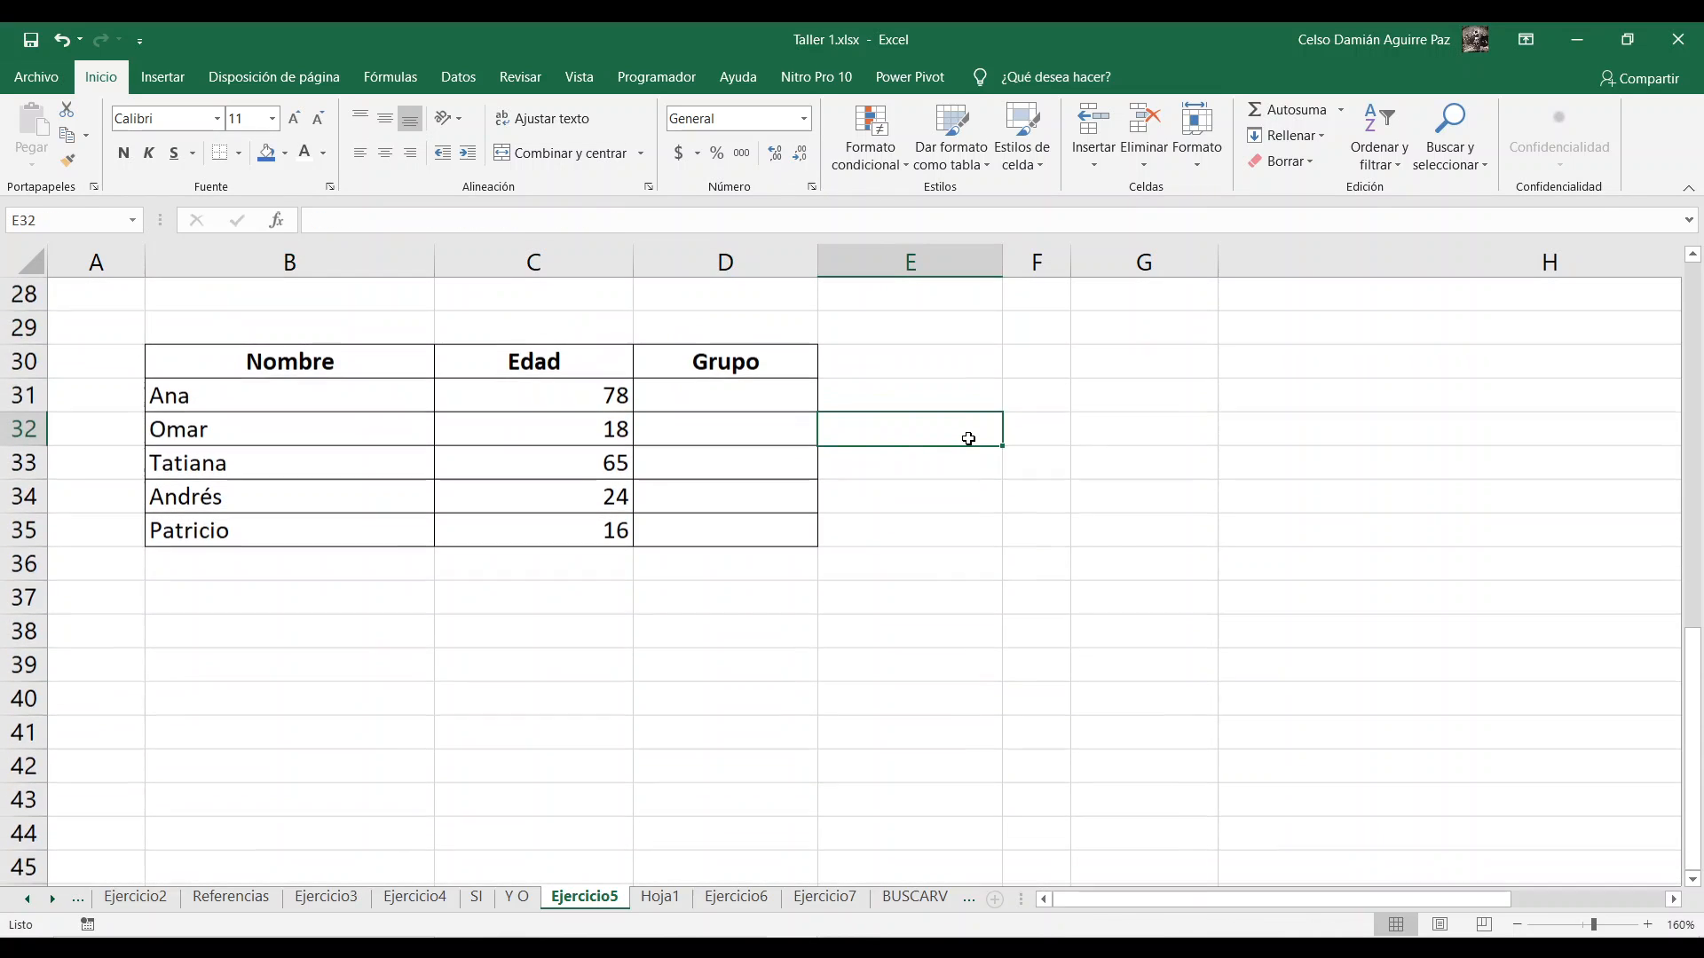
Step: List the age groups "Menor de edad", "Mayor de edad" and "Adulto mayor" in B37:B39 below the Grupo table
left_click(277, 596)
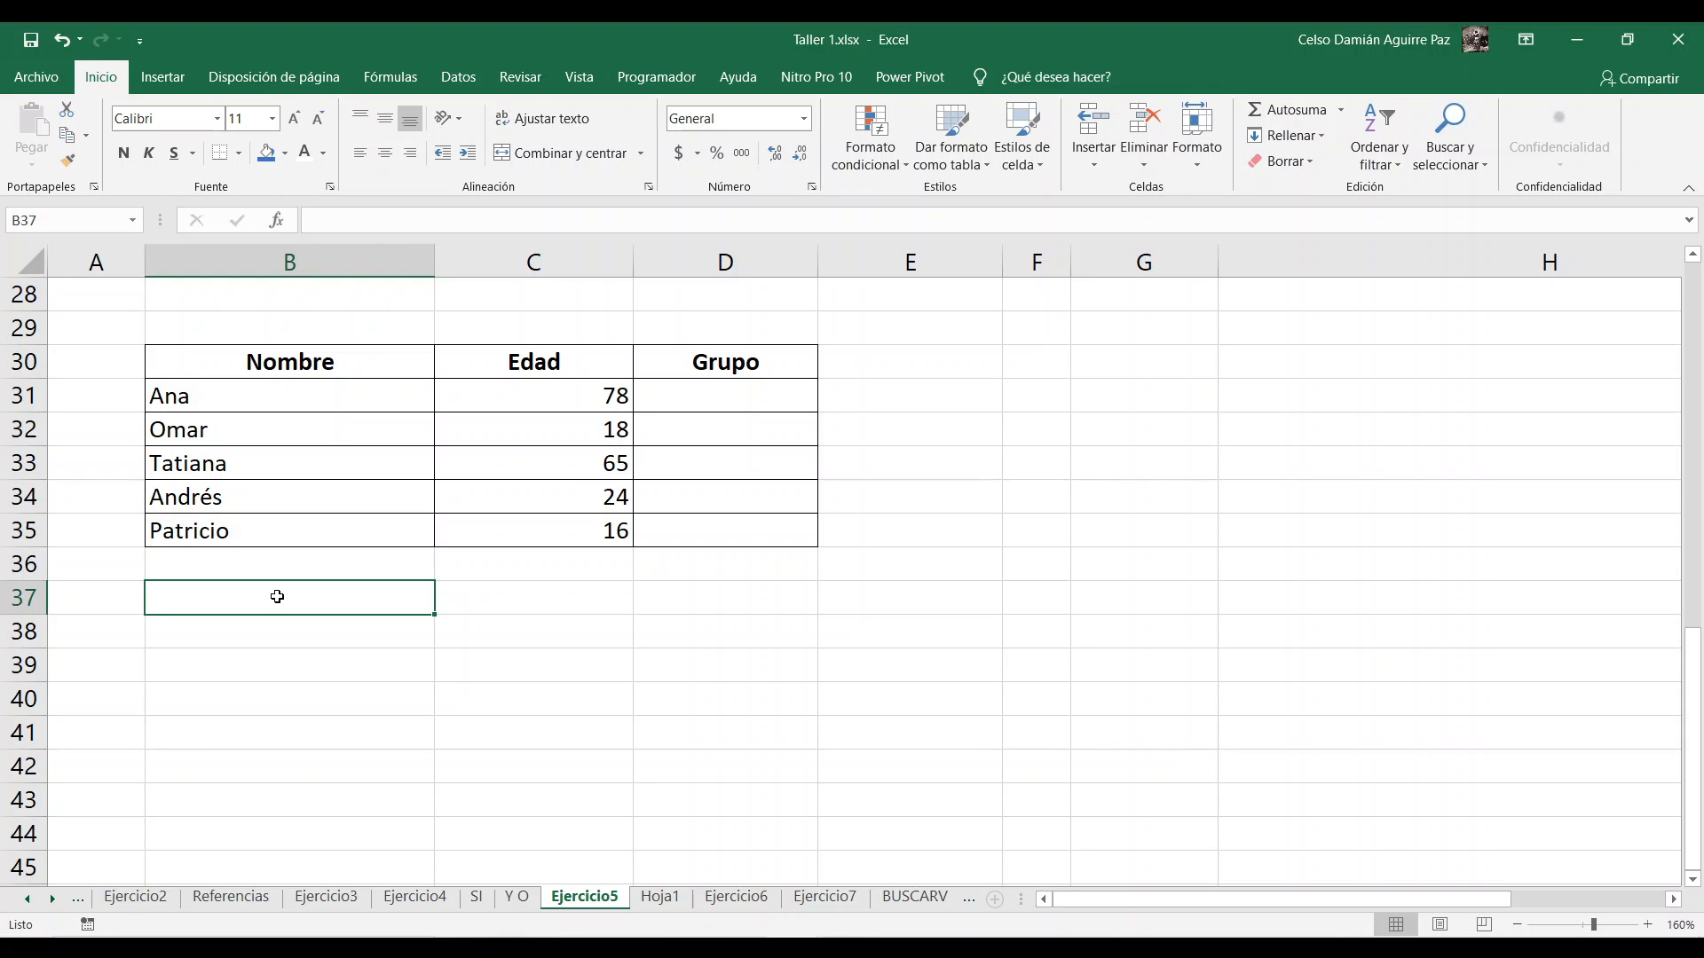
type("Menor de edad")
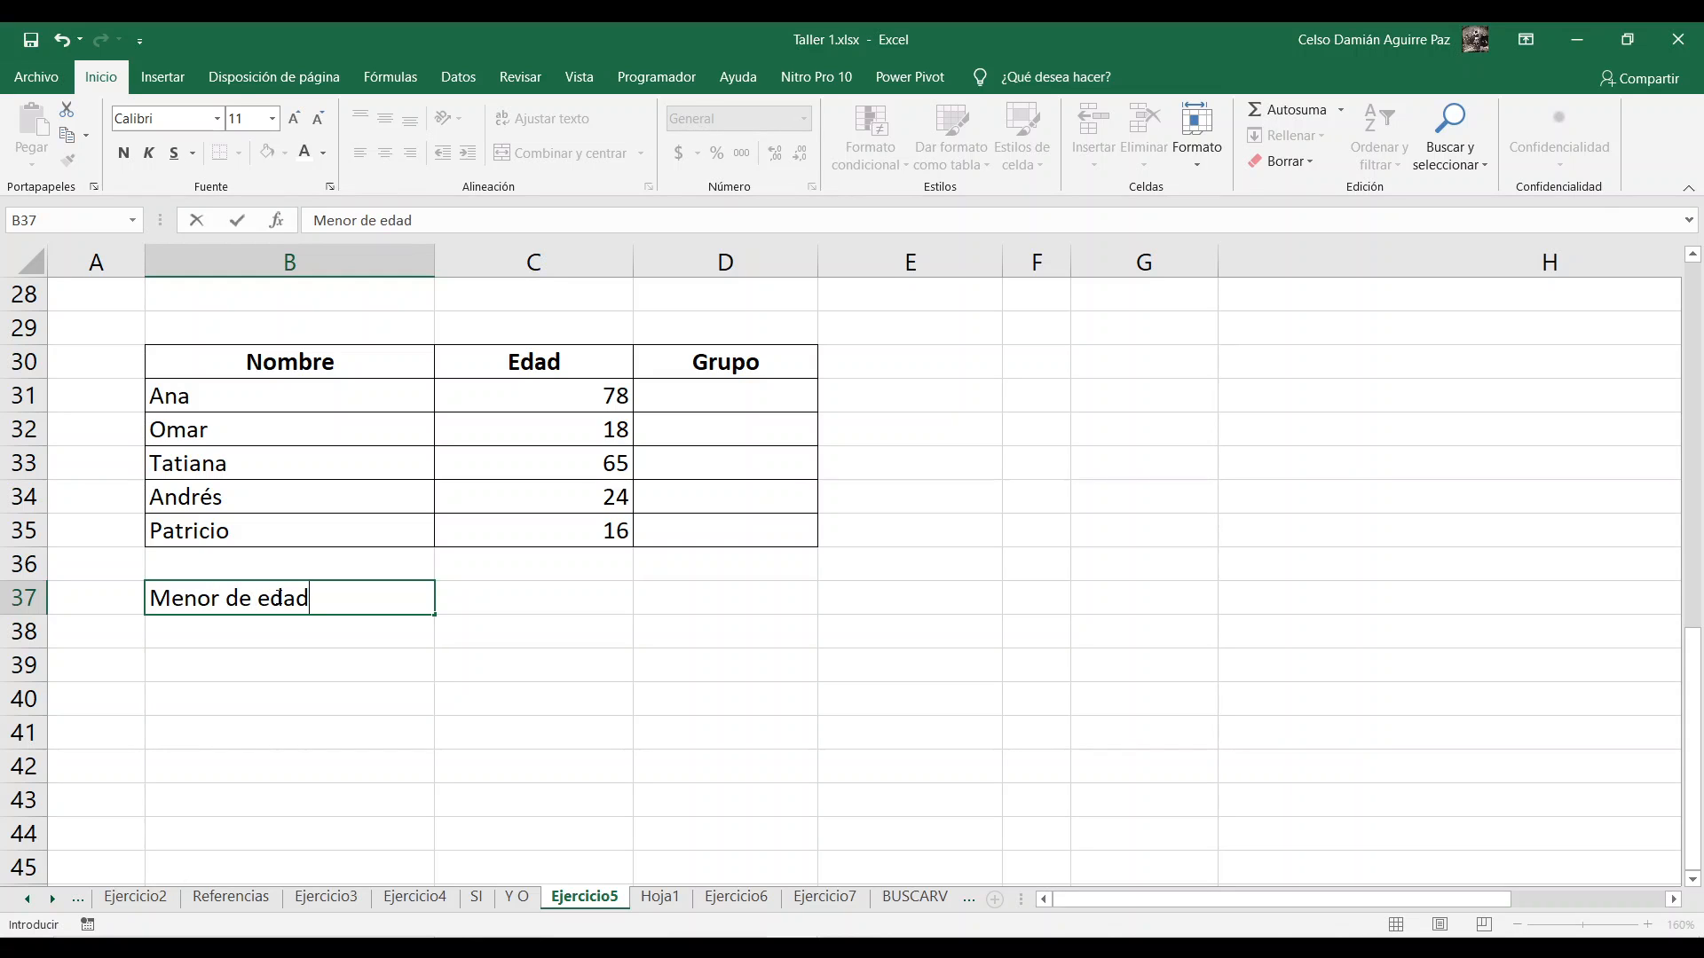
key("Return")
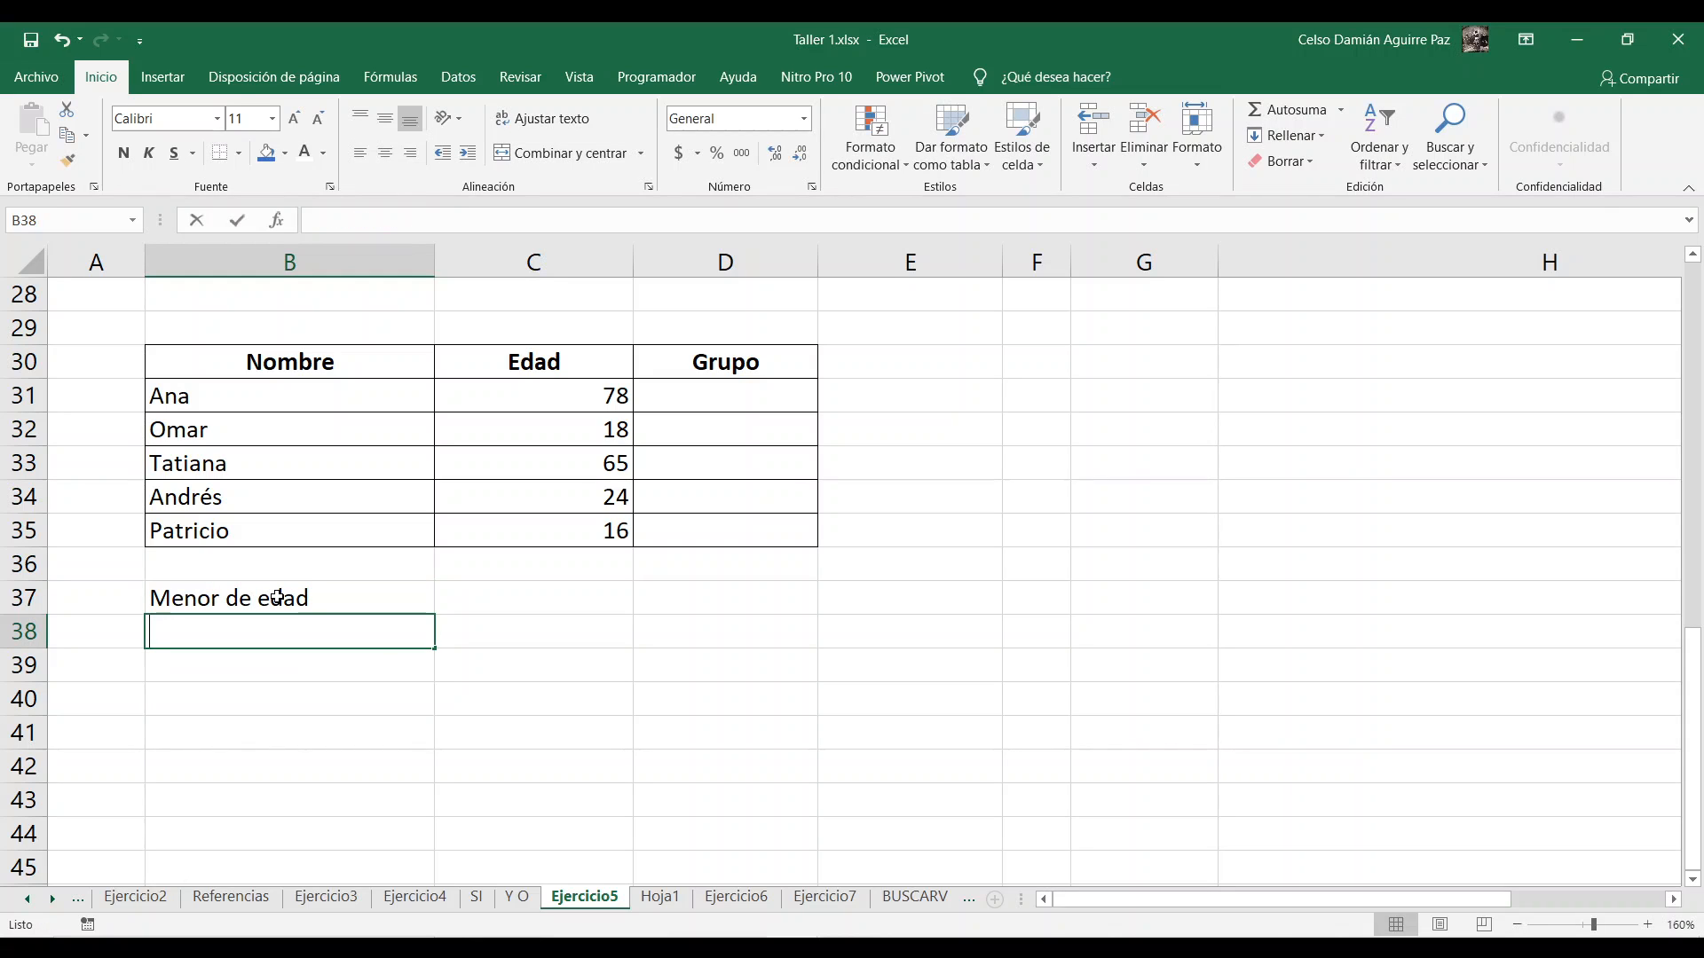
type("Mayor de edad")
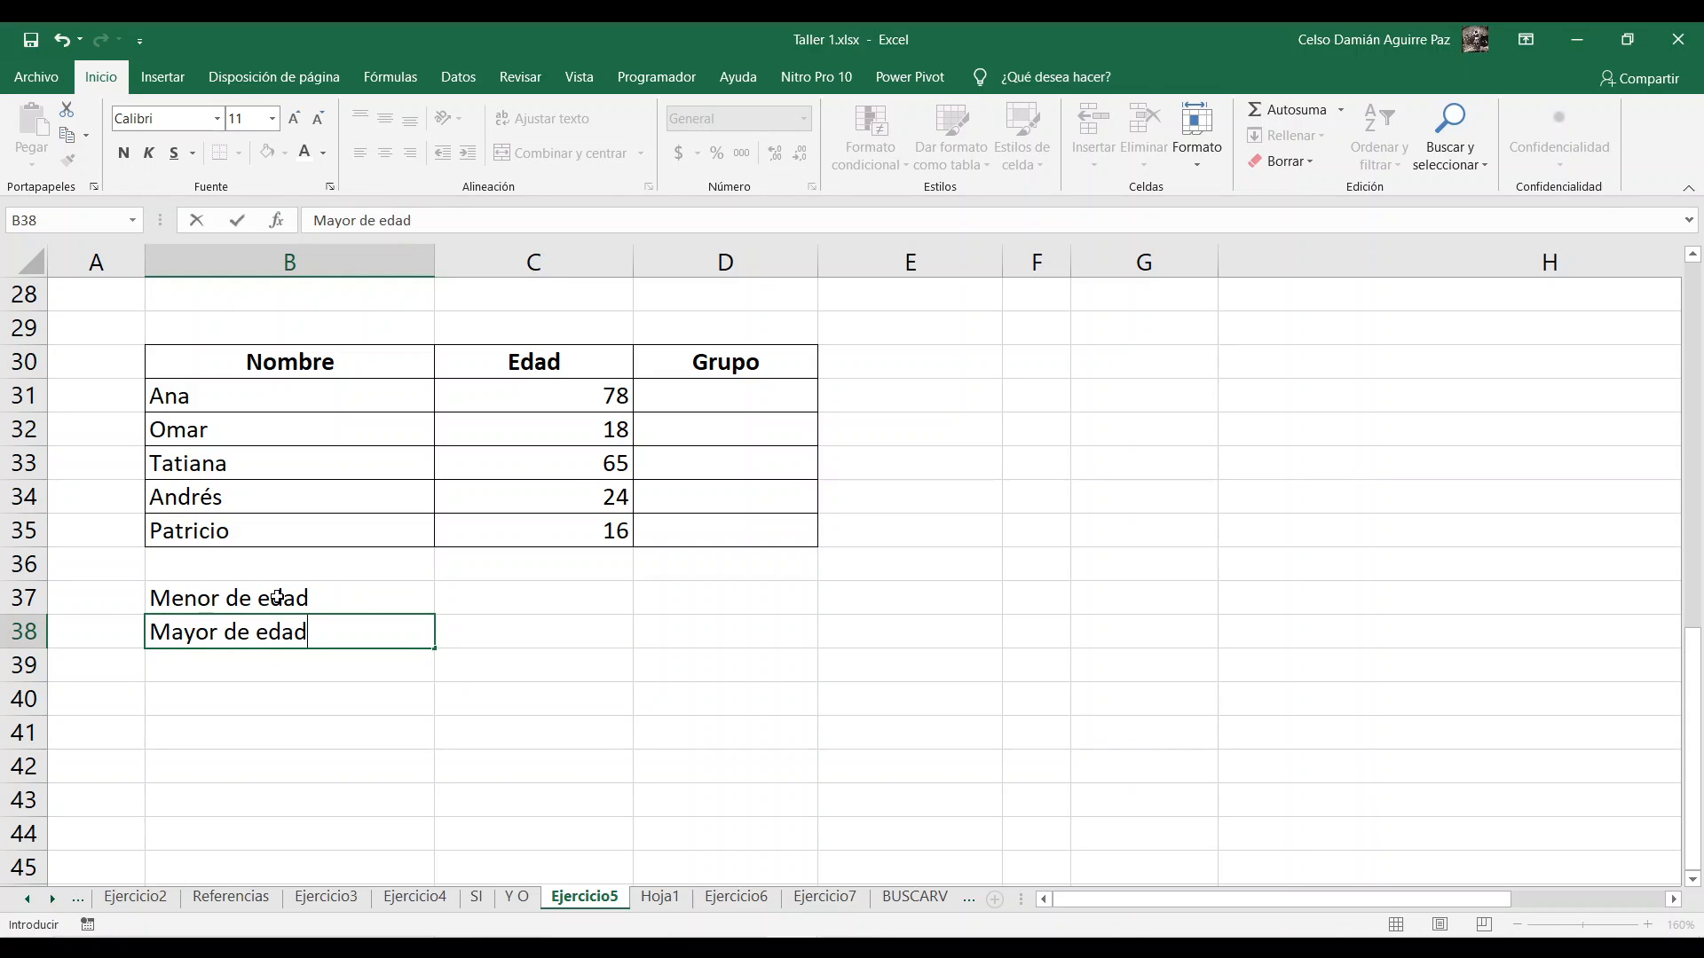
key("Return")
type("Adulto mayor")
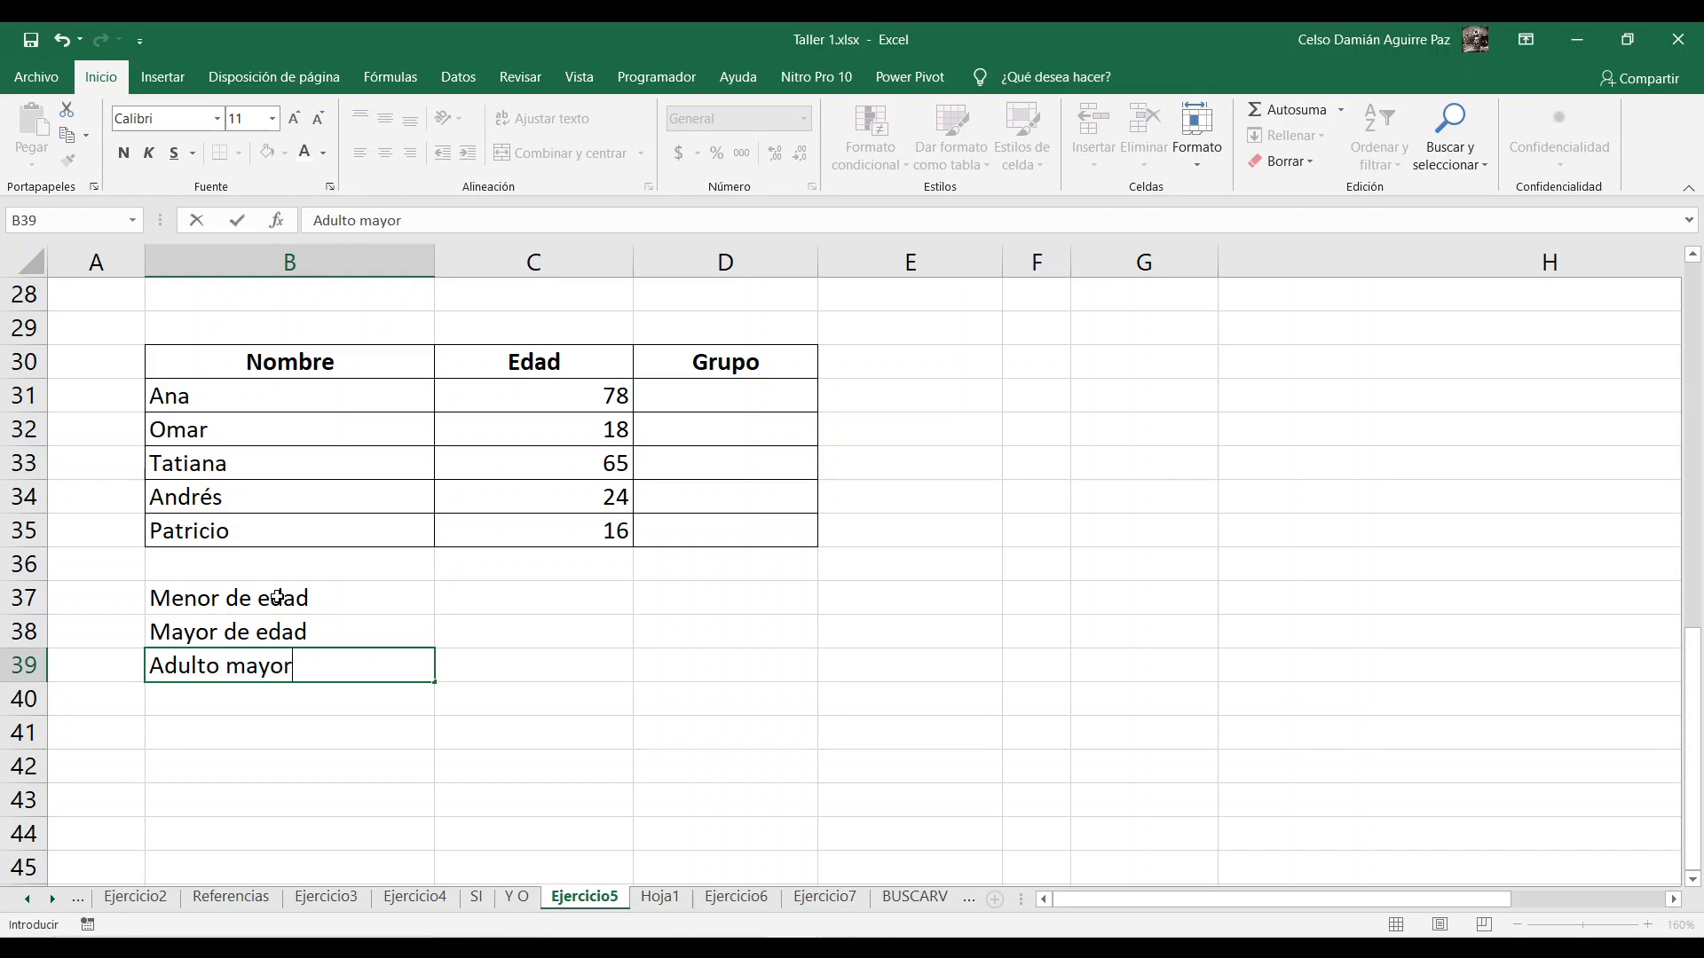
key("Return")
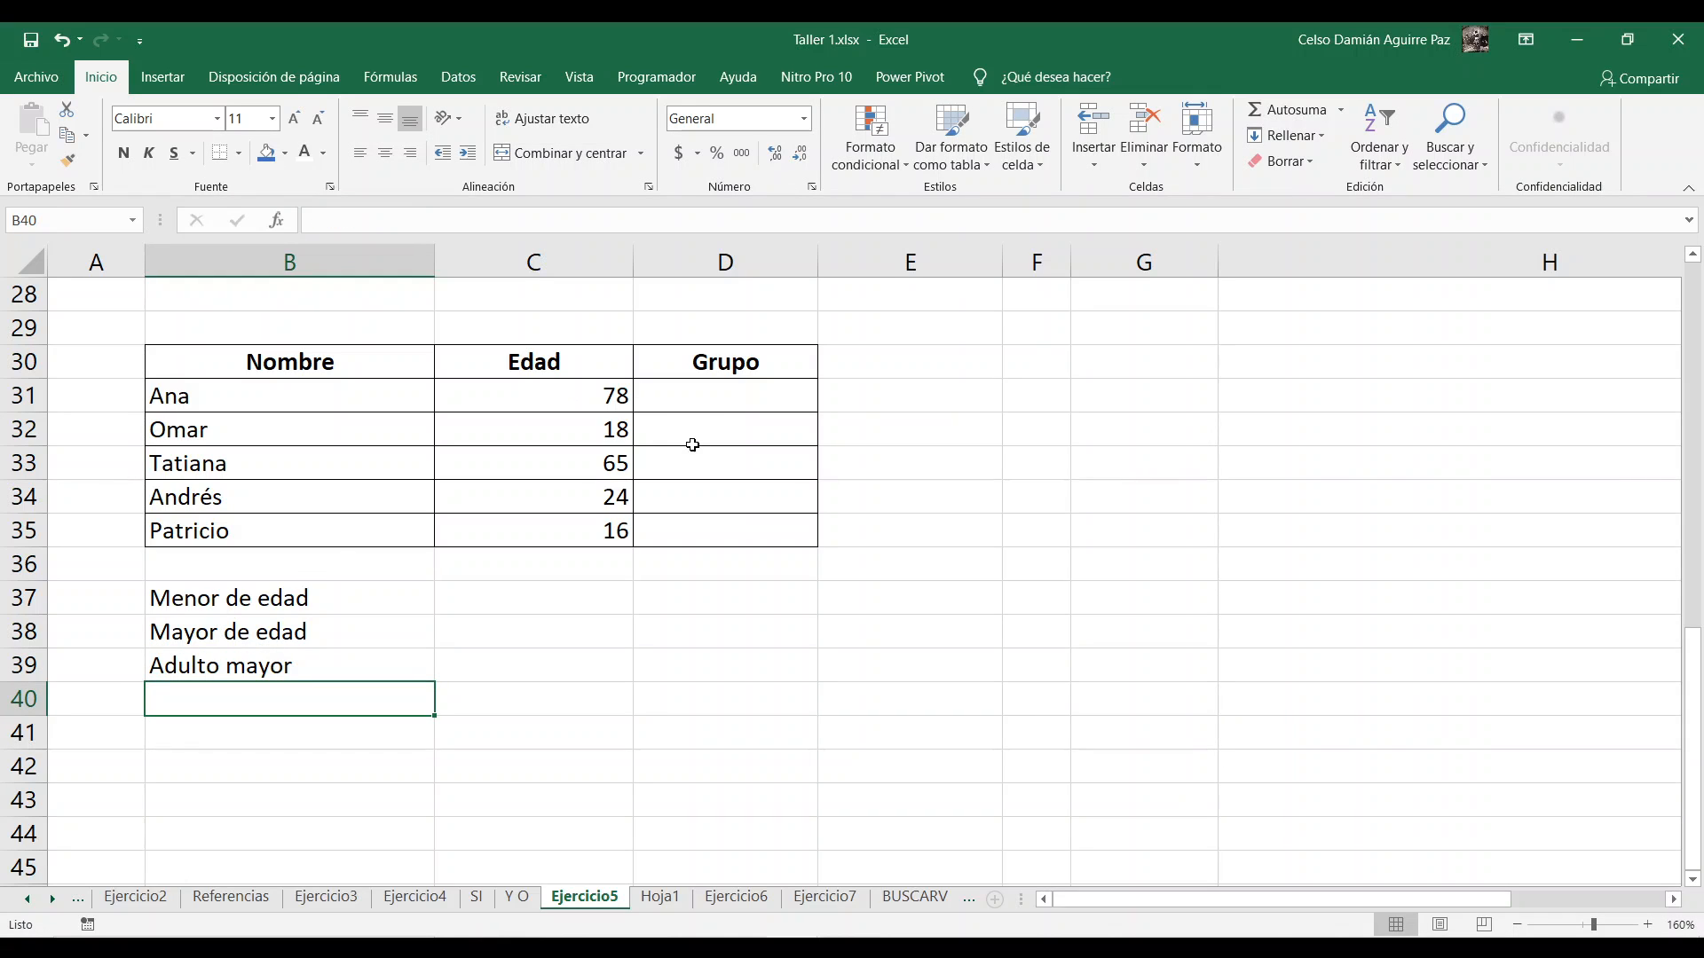
Step: Enter the age criterion <18 for "Menor de edad" in C37
left_click(710, 404)
left_click(716, 439)
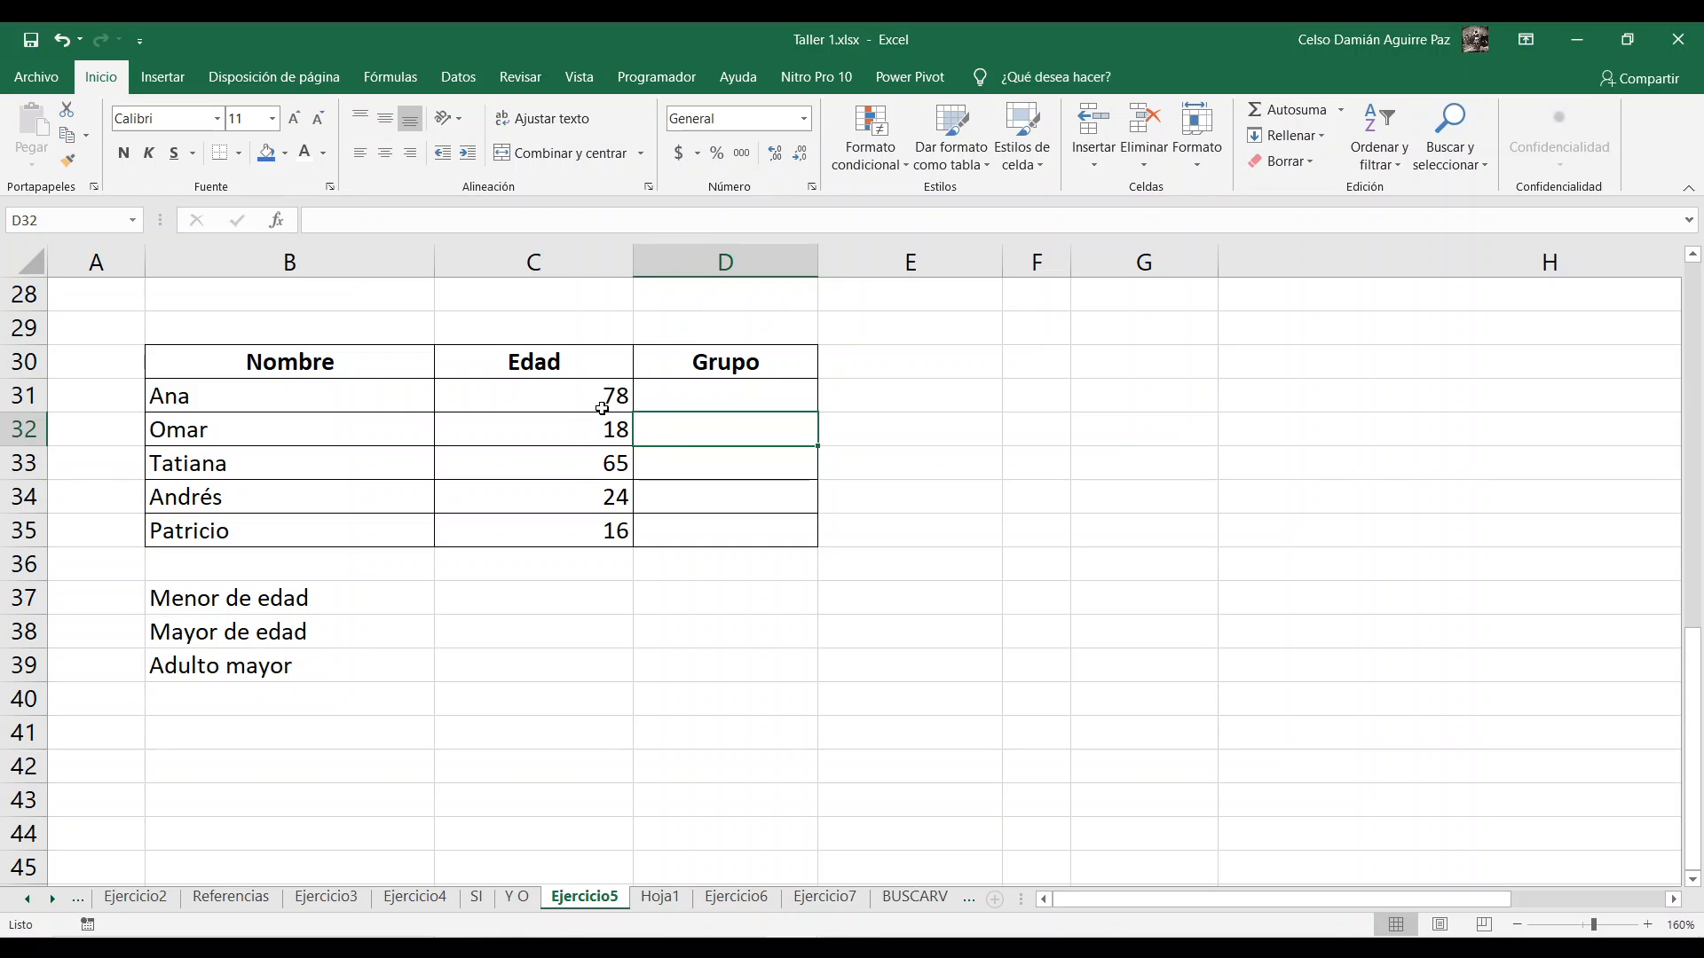
left_click(478, 592)
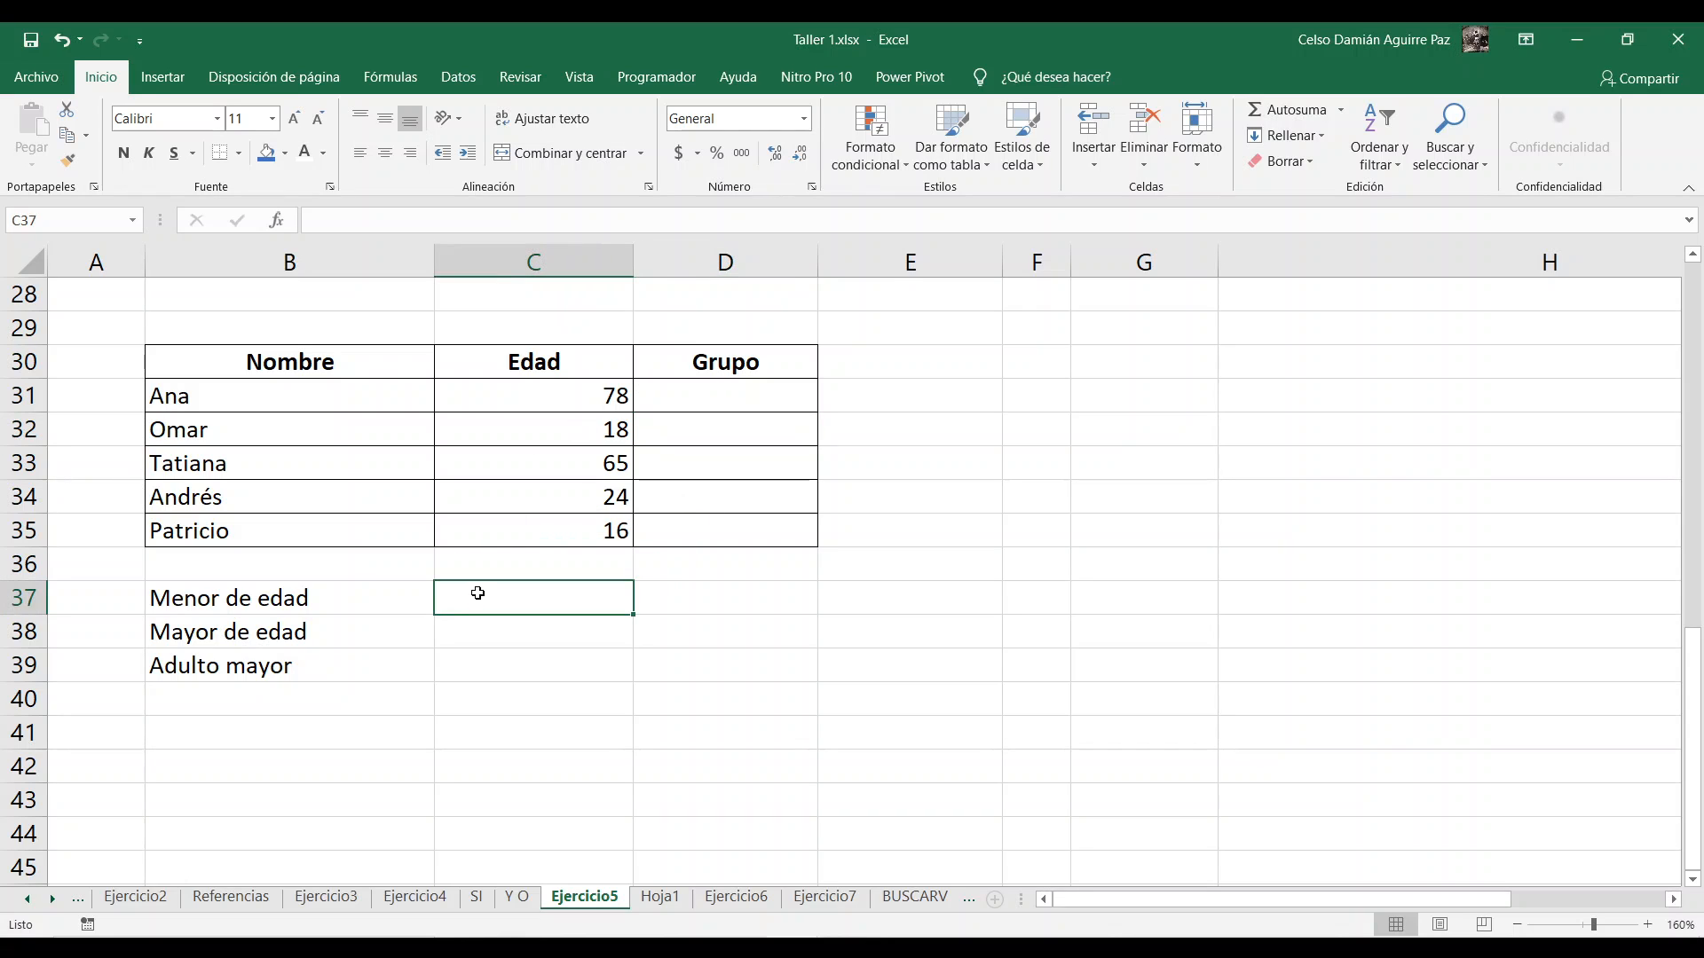
type("<")
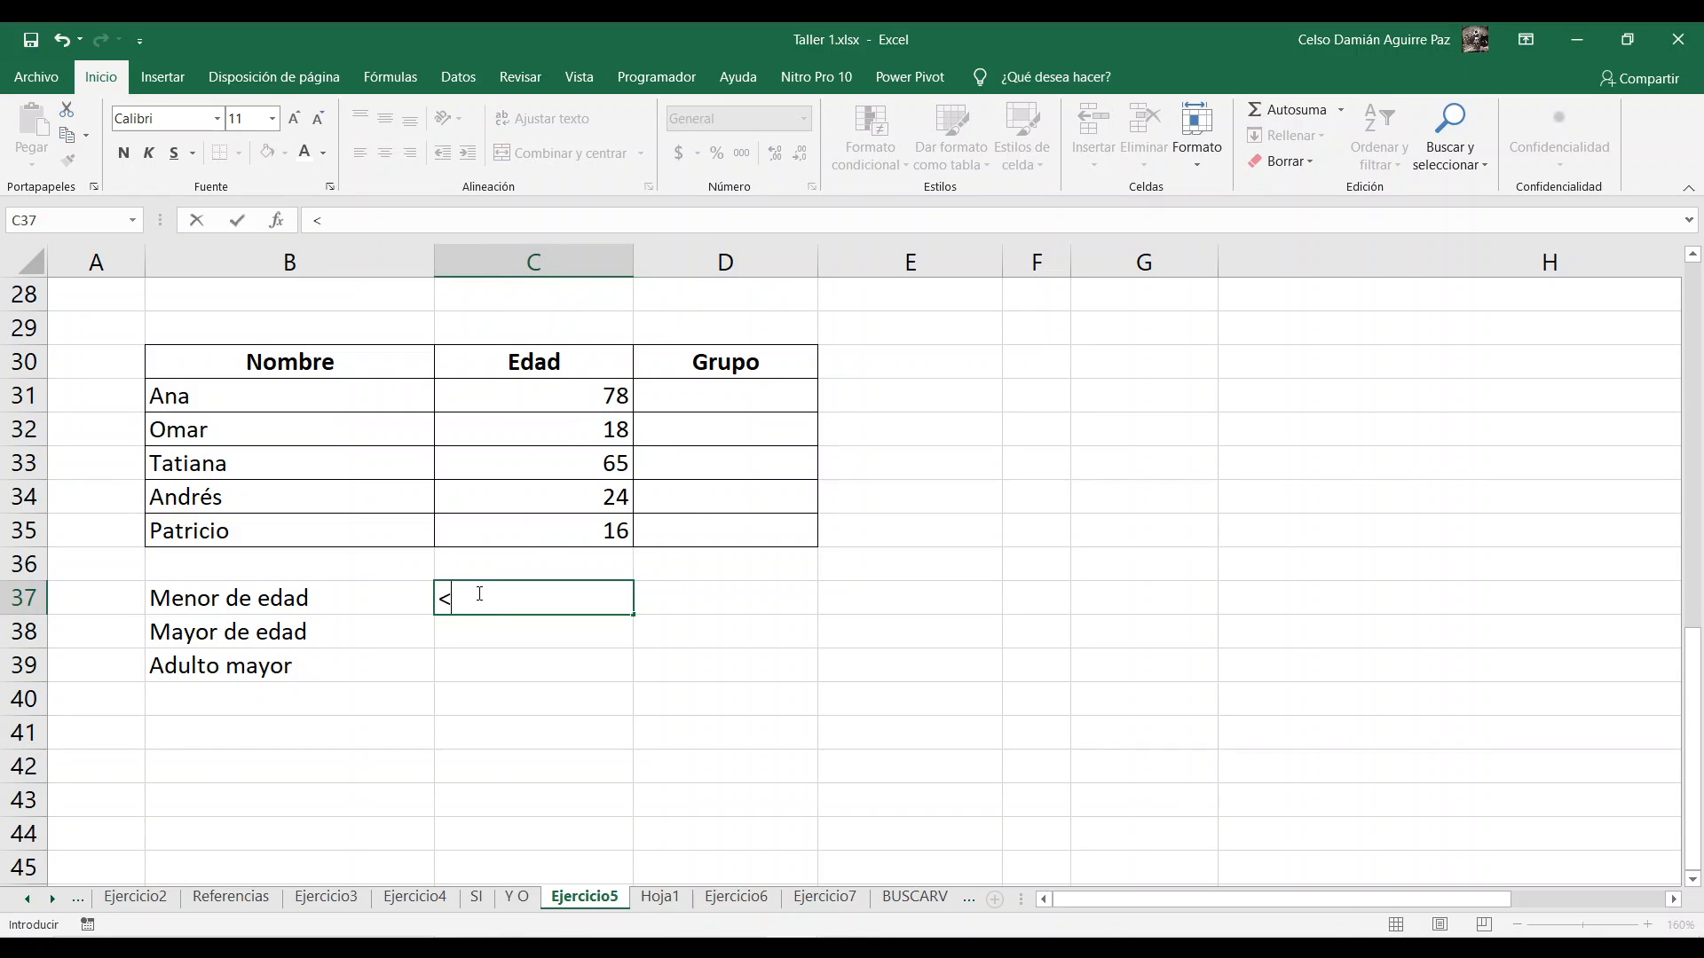
type("18")
key("Return")
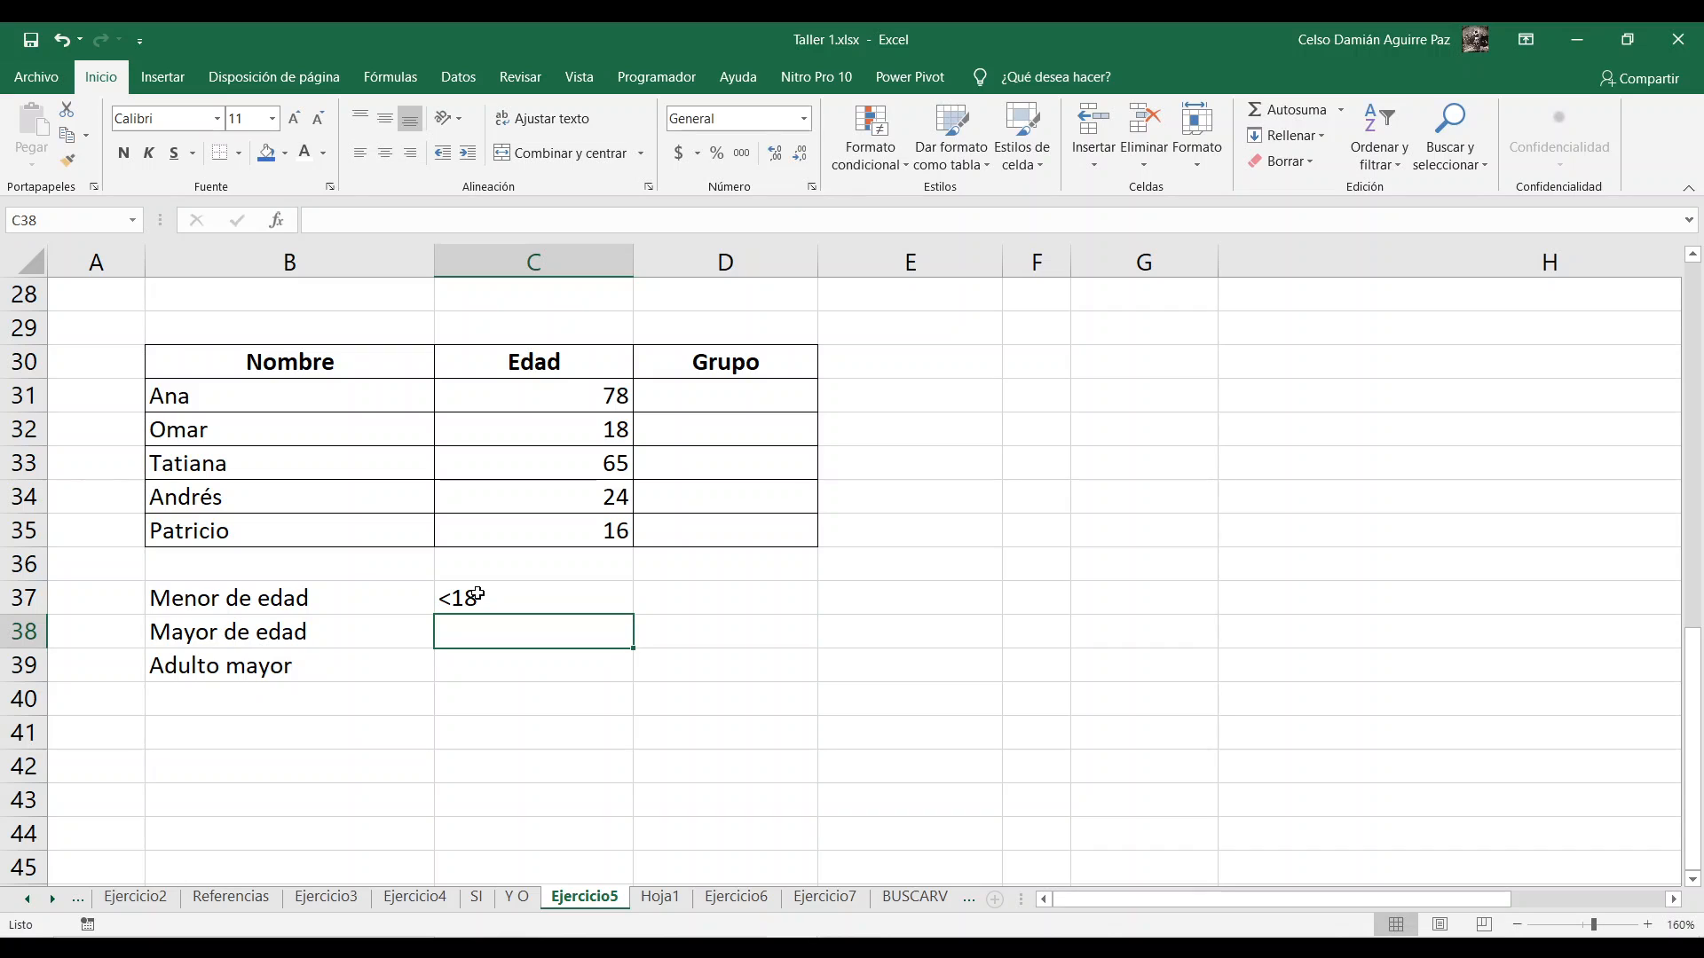
Step: Enter the age criterion ">=18 hasta <65" for "Mayor de edad" in C38
type(">18")
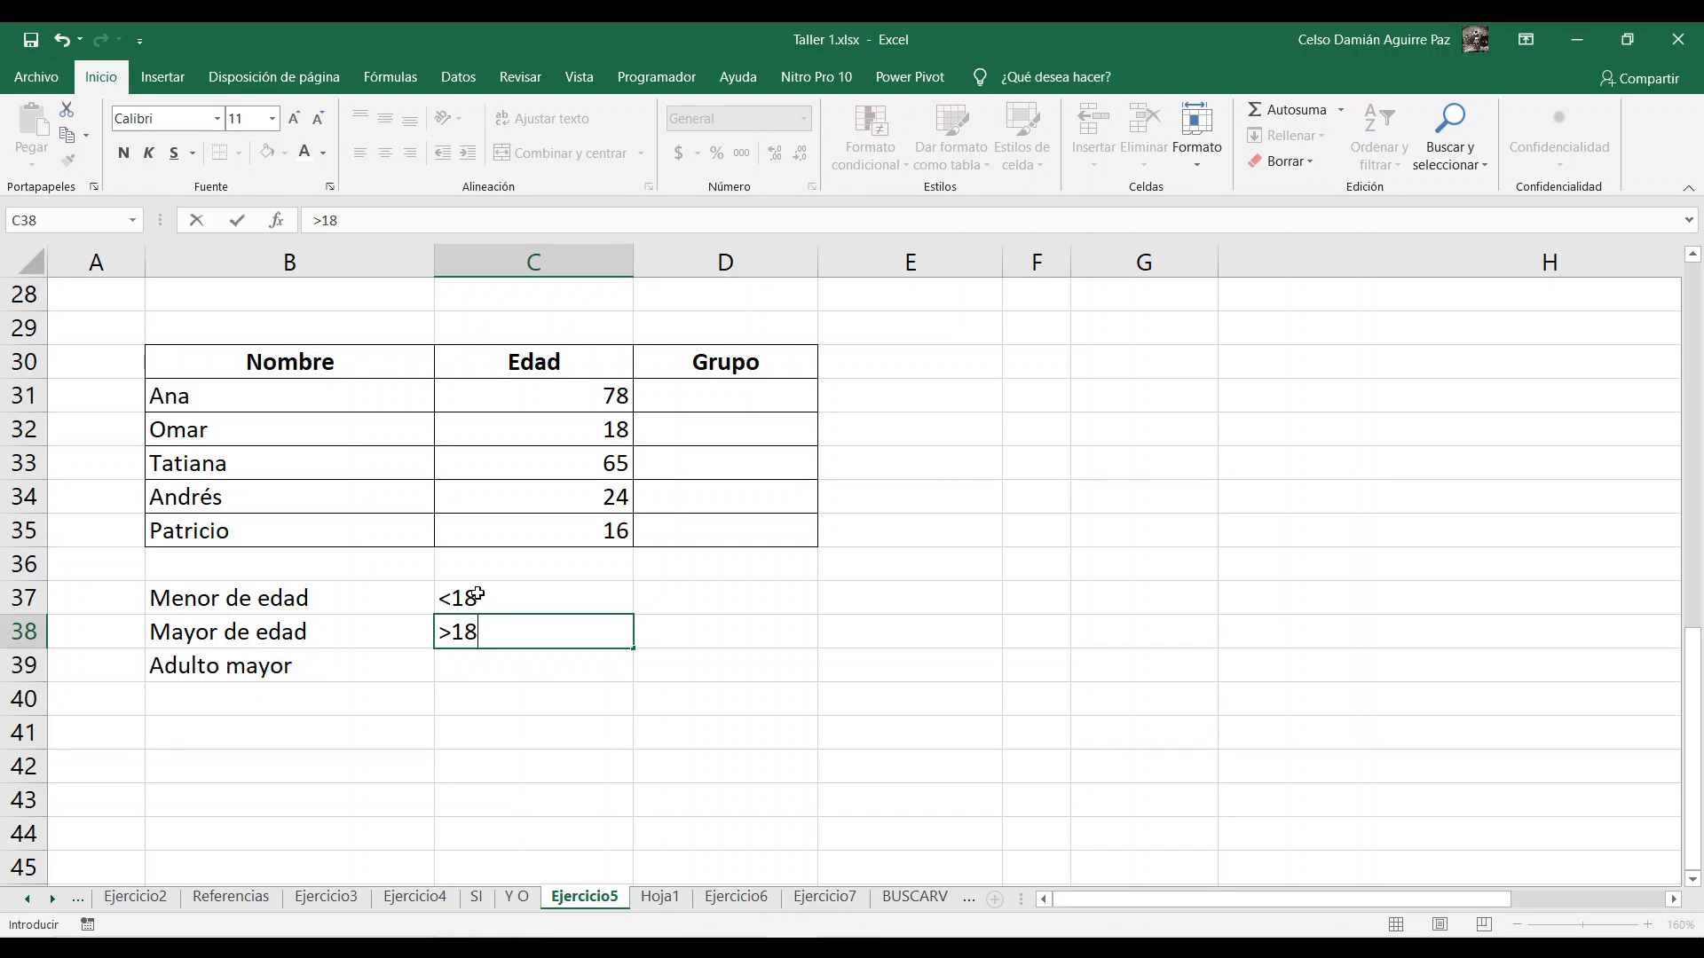
key("BackSpace")
key("BackSpace")
type("=18 hasta")
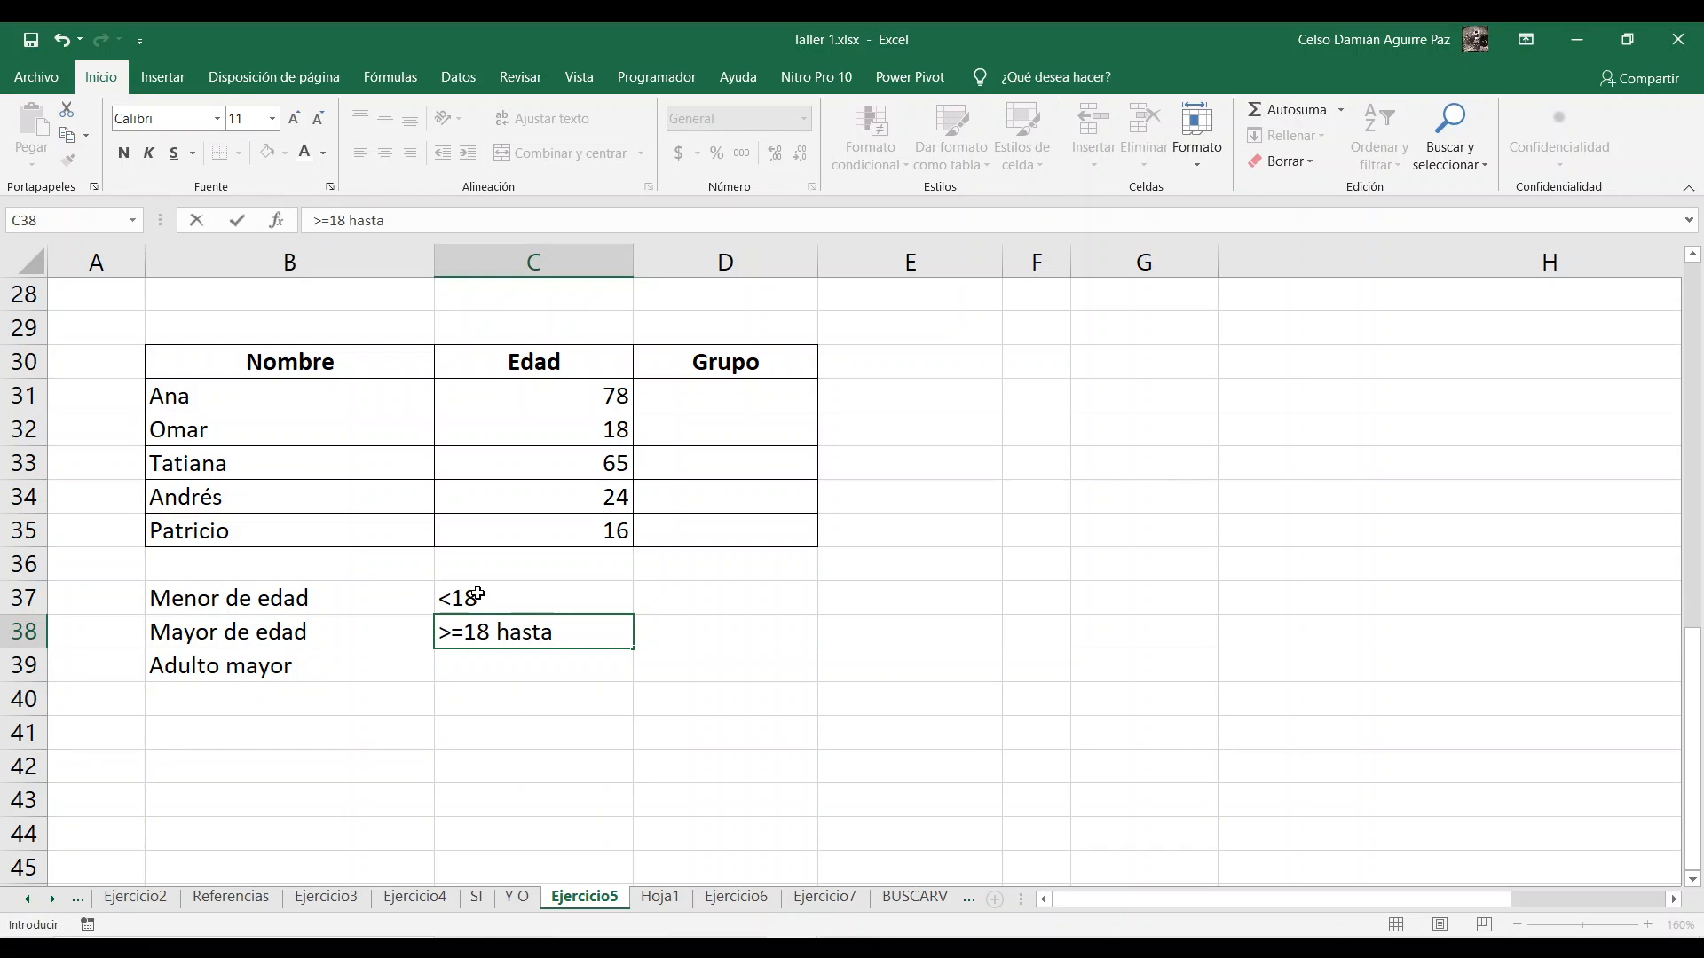
type(" +6")
type("5")
key("BackSpace")
key("BackSpace")
key("BackSpace")
key("BackSpace")
type("<65")
key("Return")
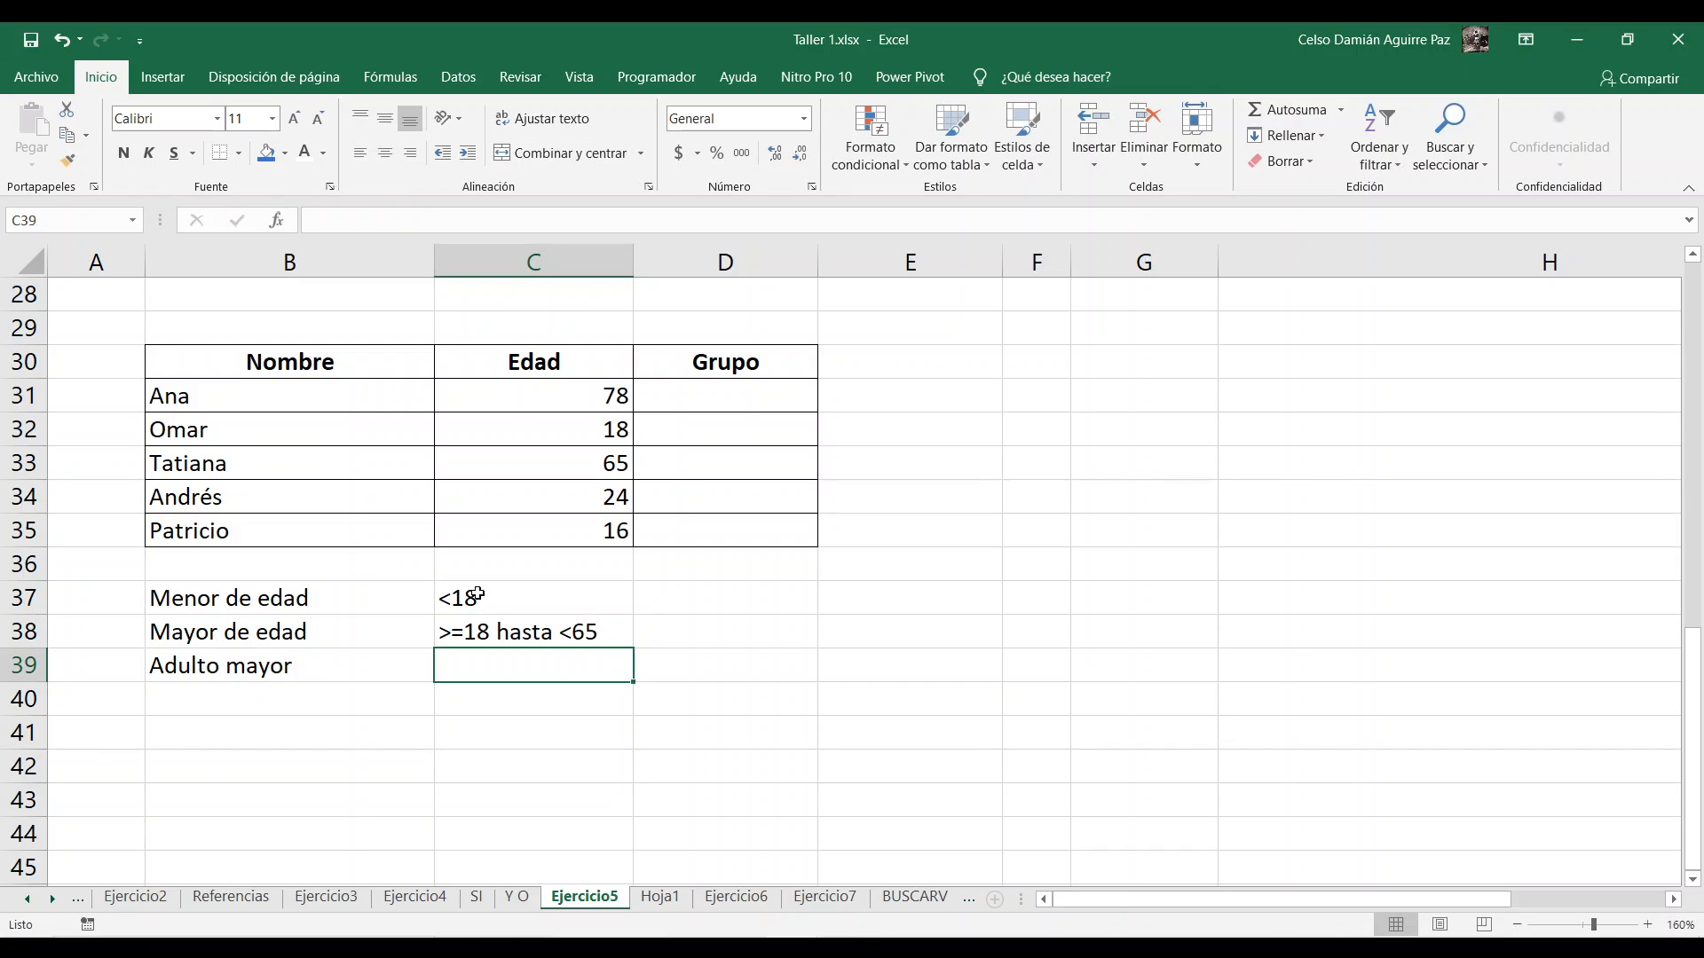
Step: Enter the age criterion ">=65" for "Adulto mayor" in C39
type(">")
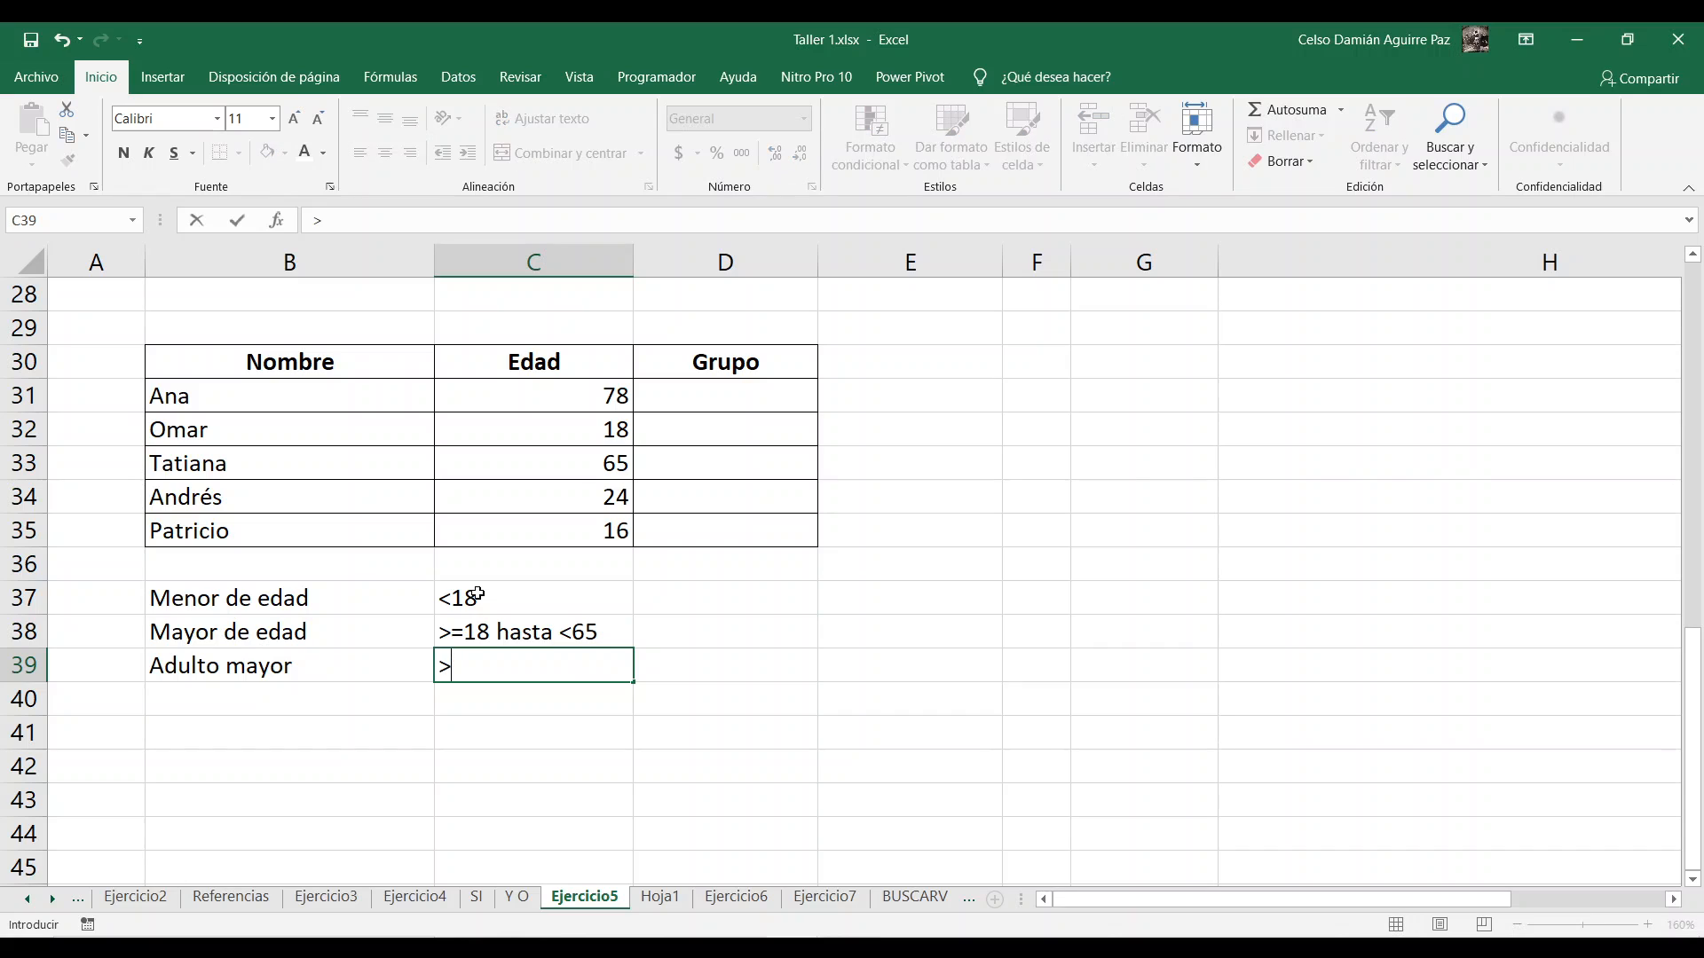
type("=65")
key("Return")
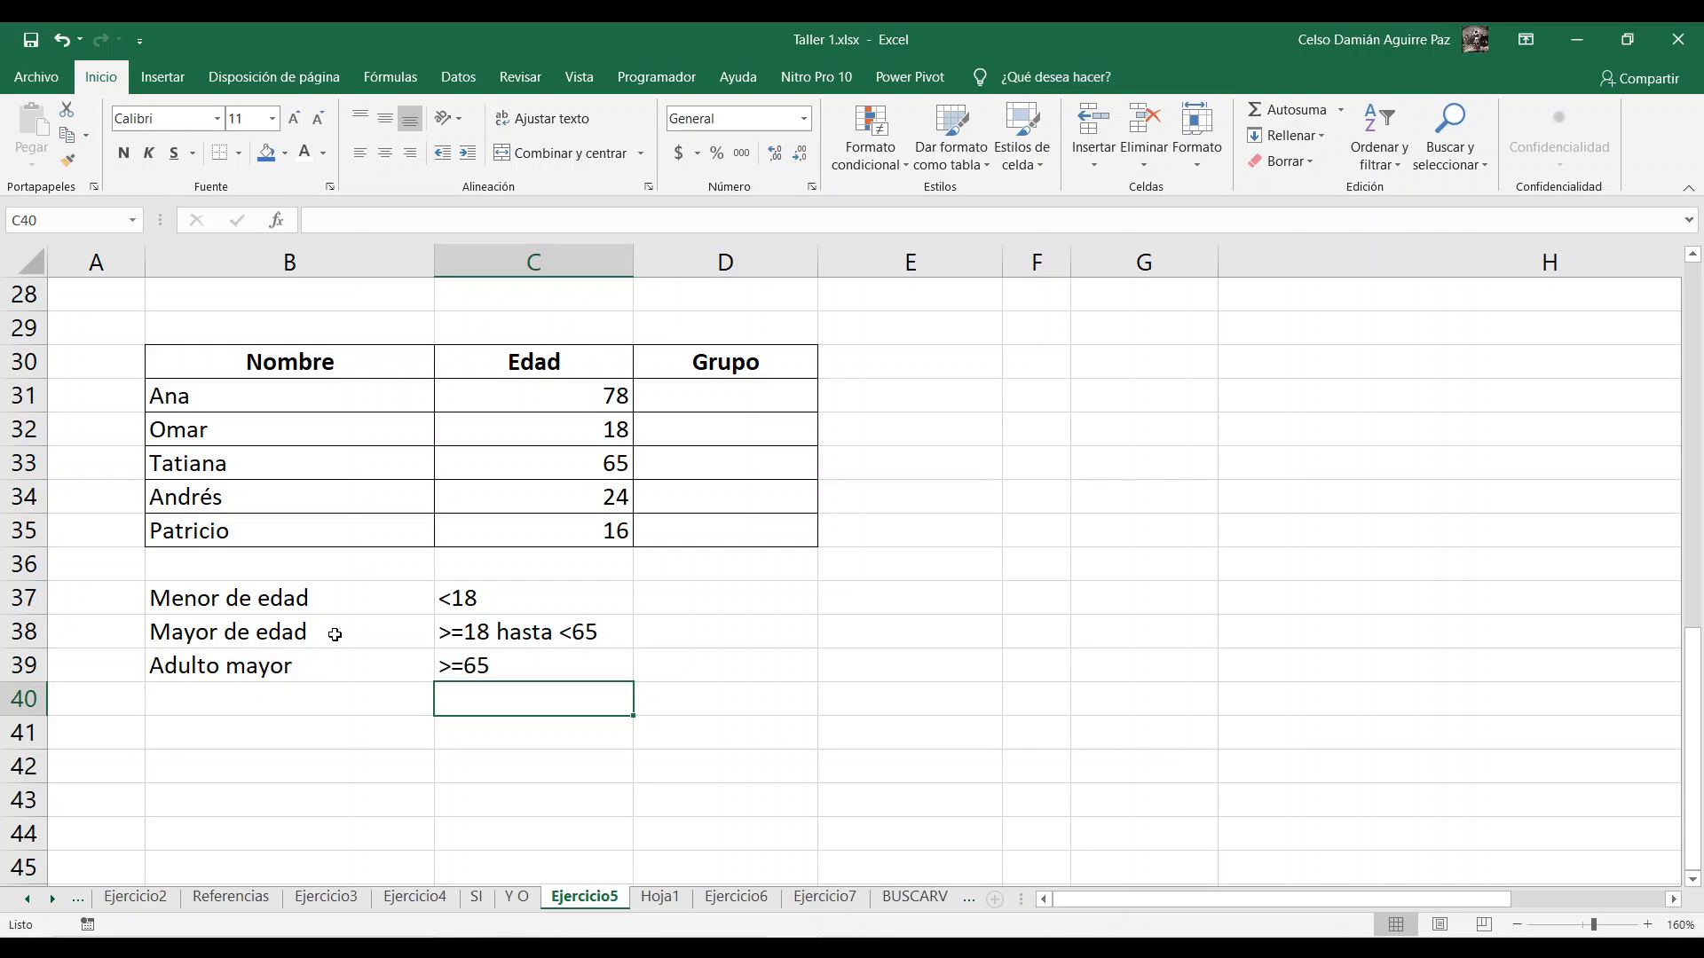
Step: Enter the label "Anidada" in B41 below the age criteria, accepting the value despite the validation warning
left_click(306, 705)
left_click(300, 726)
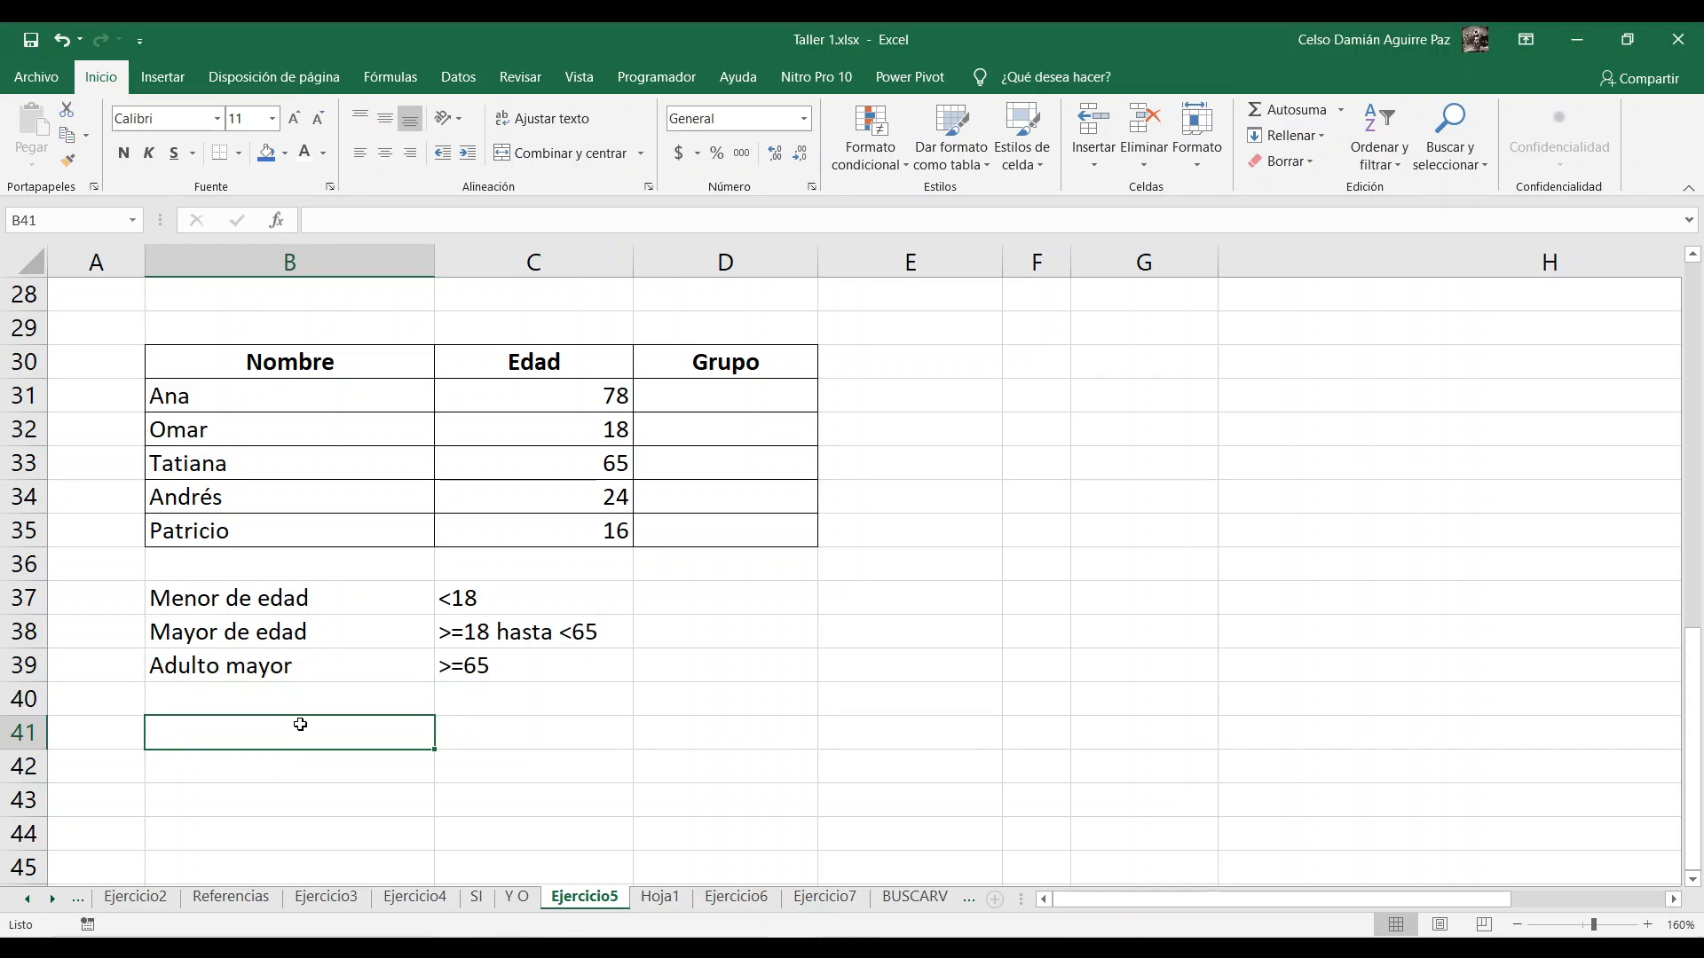
type("Anida")
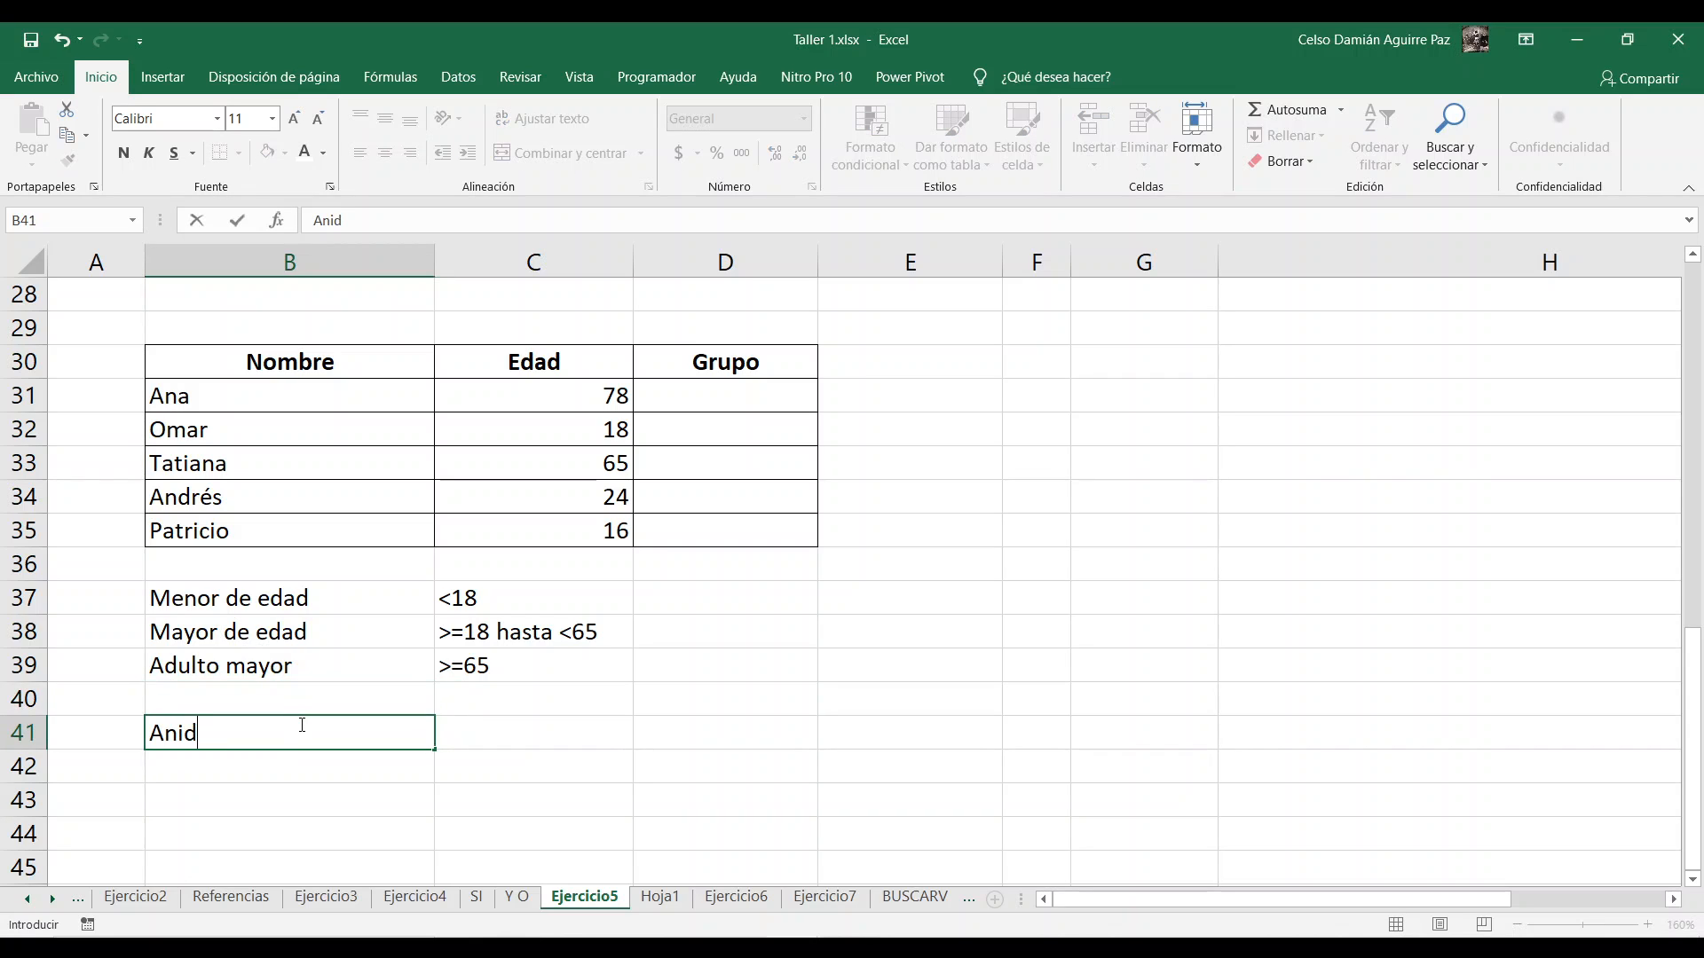
key("BackSpace")
key("BackSpace")
type("dada")
key("Return")
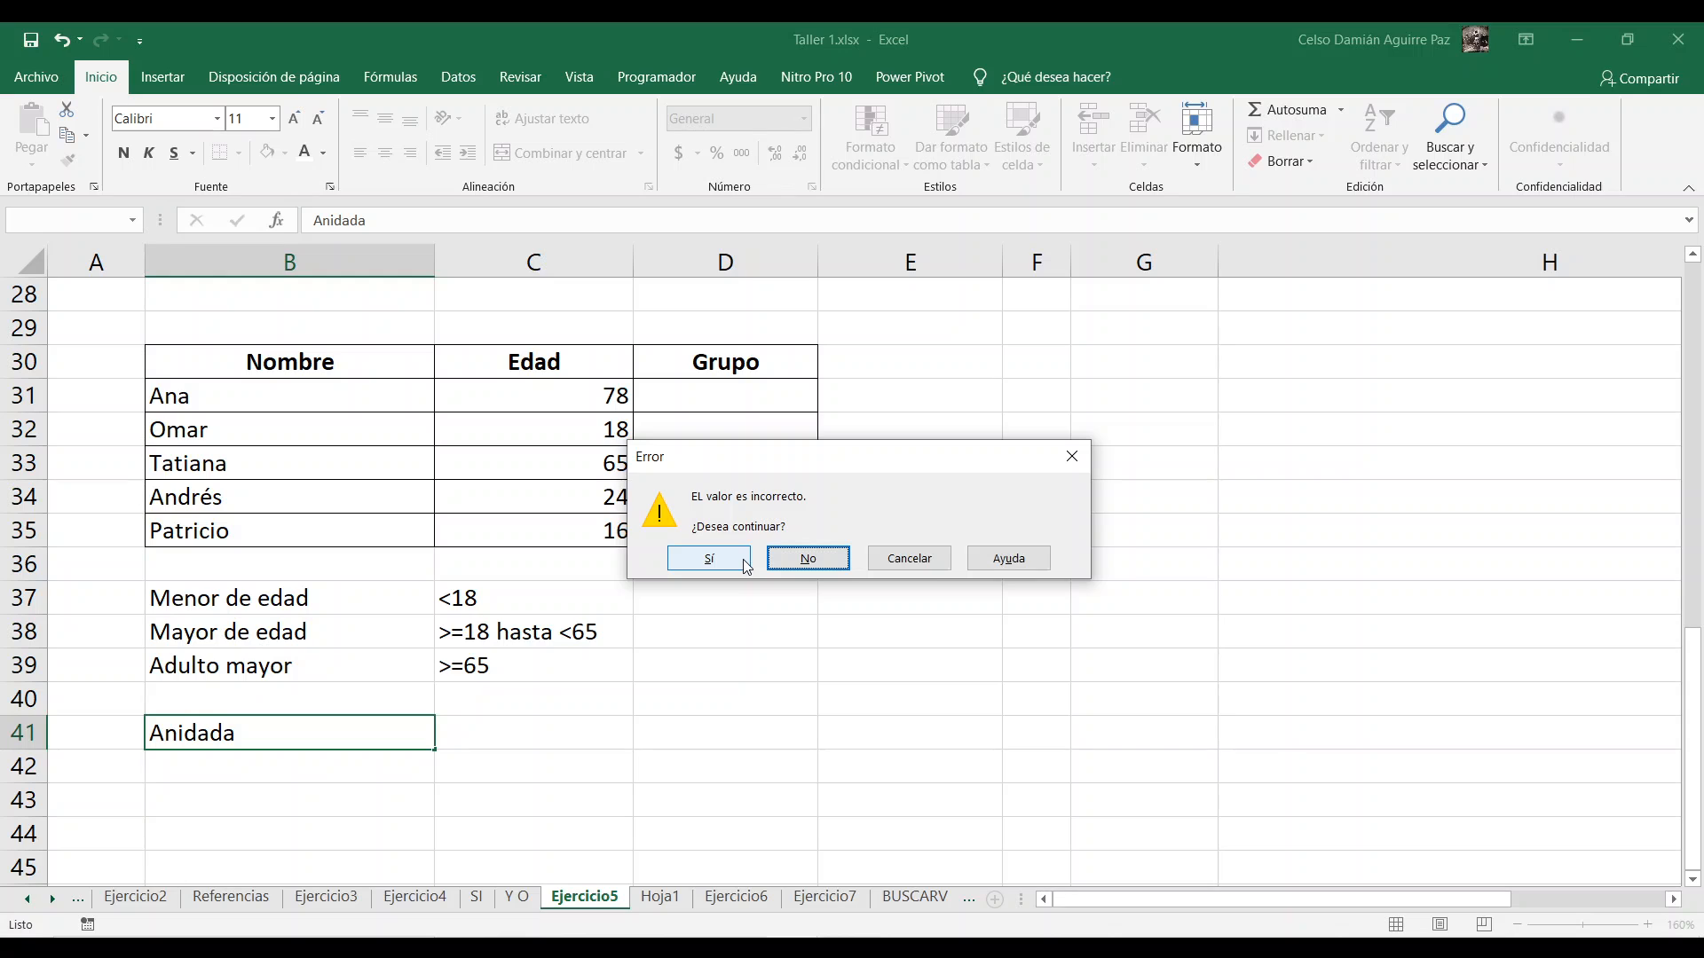
left_click(709, 559)
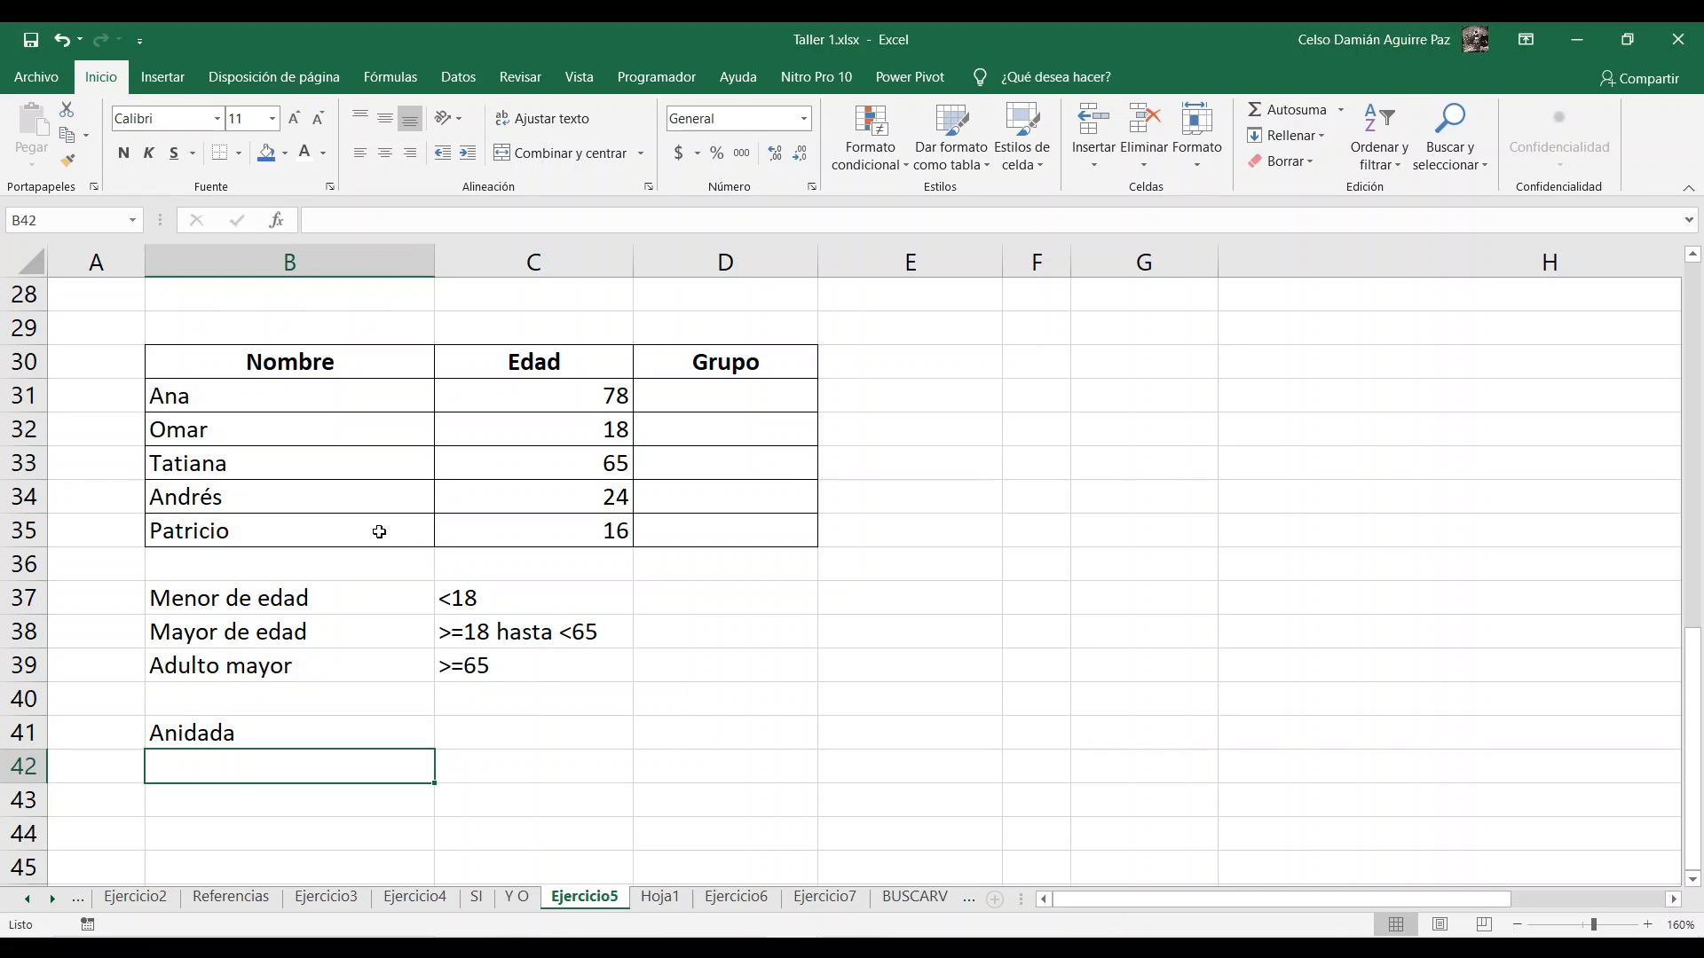
Step: Start an SI formula in D31 that tests C31<18 and returns "Menor de edad" when true
left_click(725, 393)
type("=")
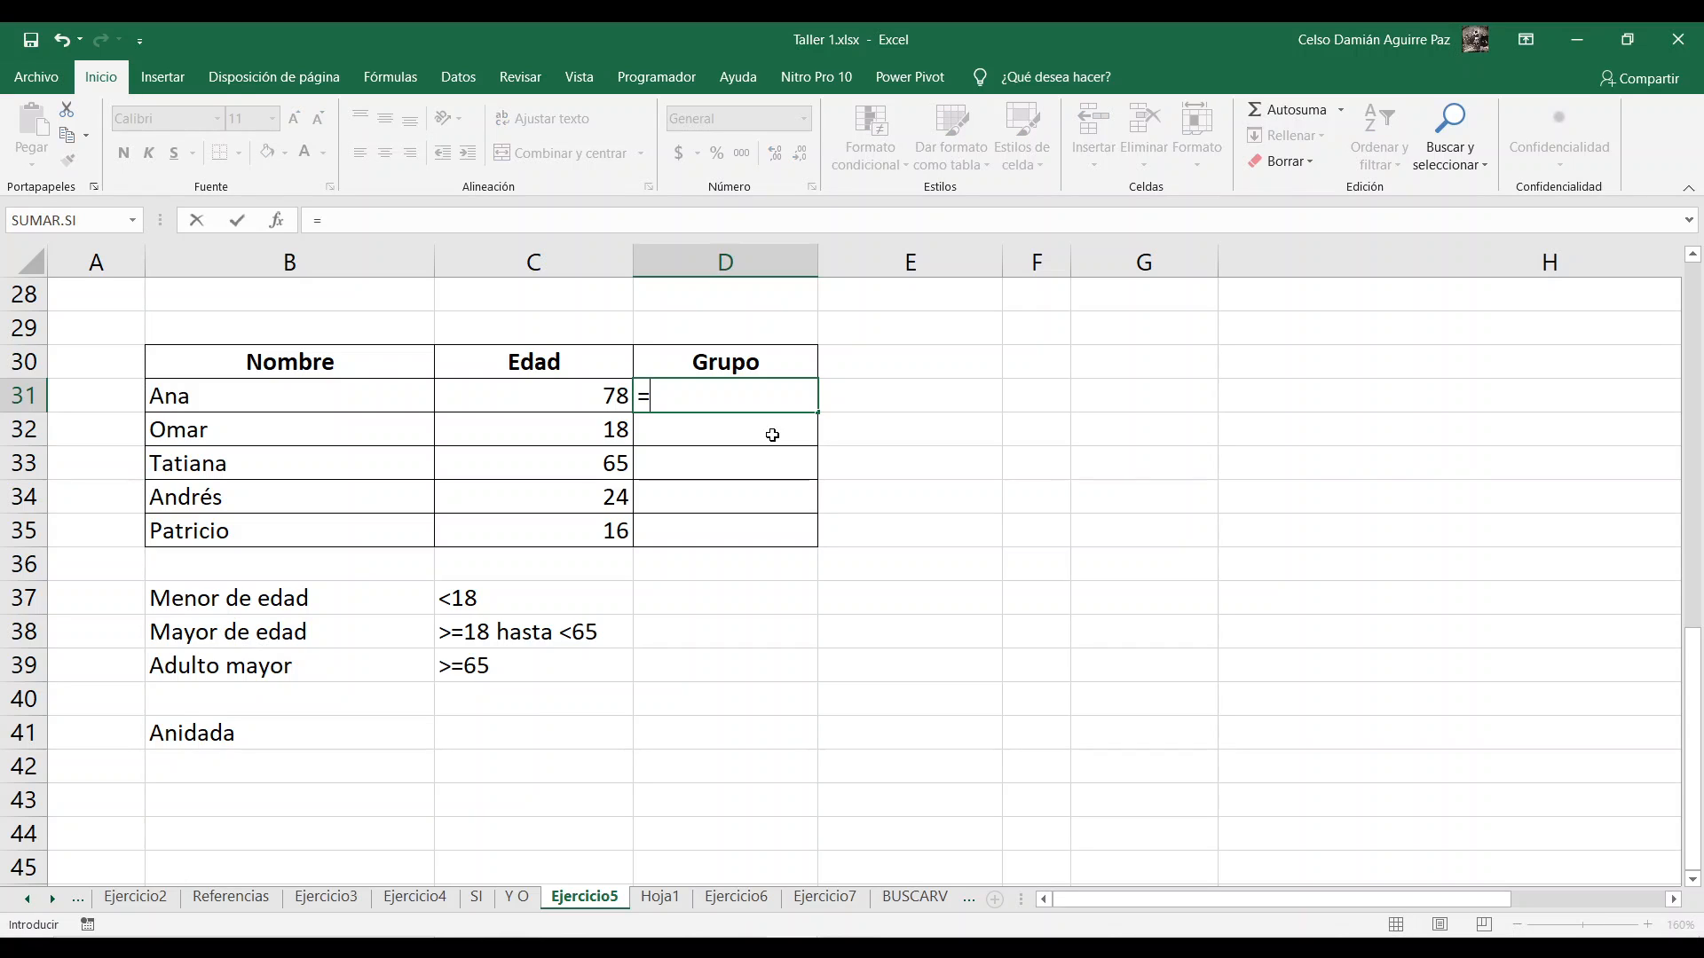
type("SI(")
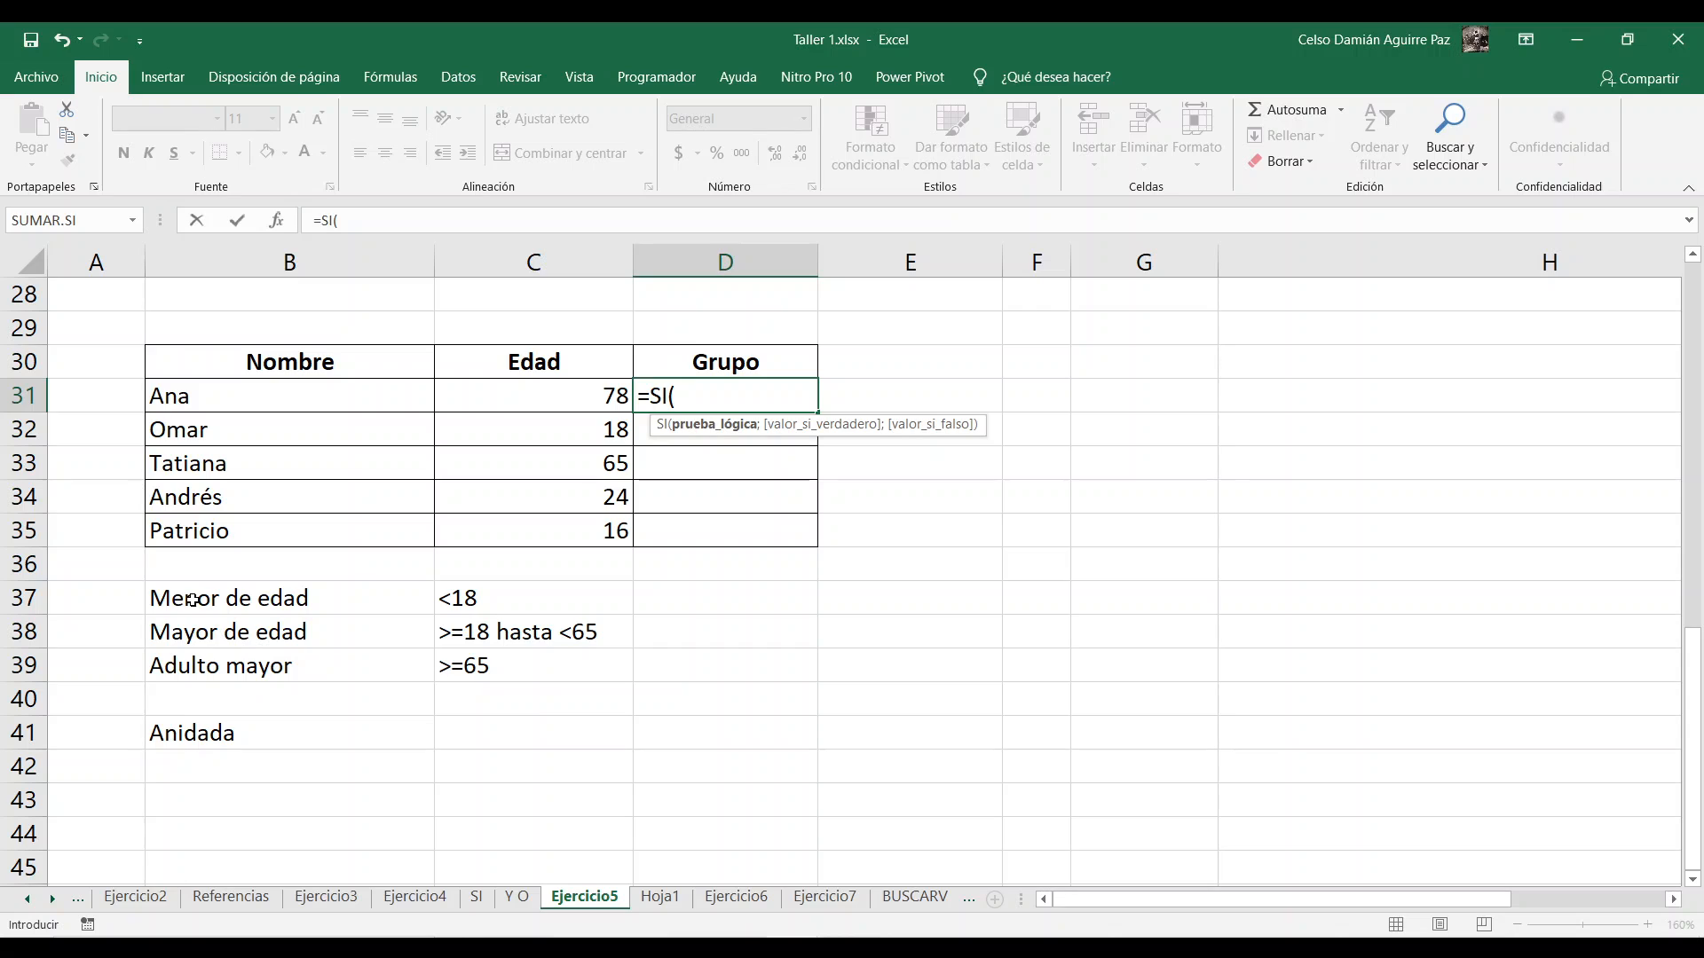
left_click(570, 401)
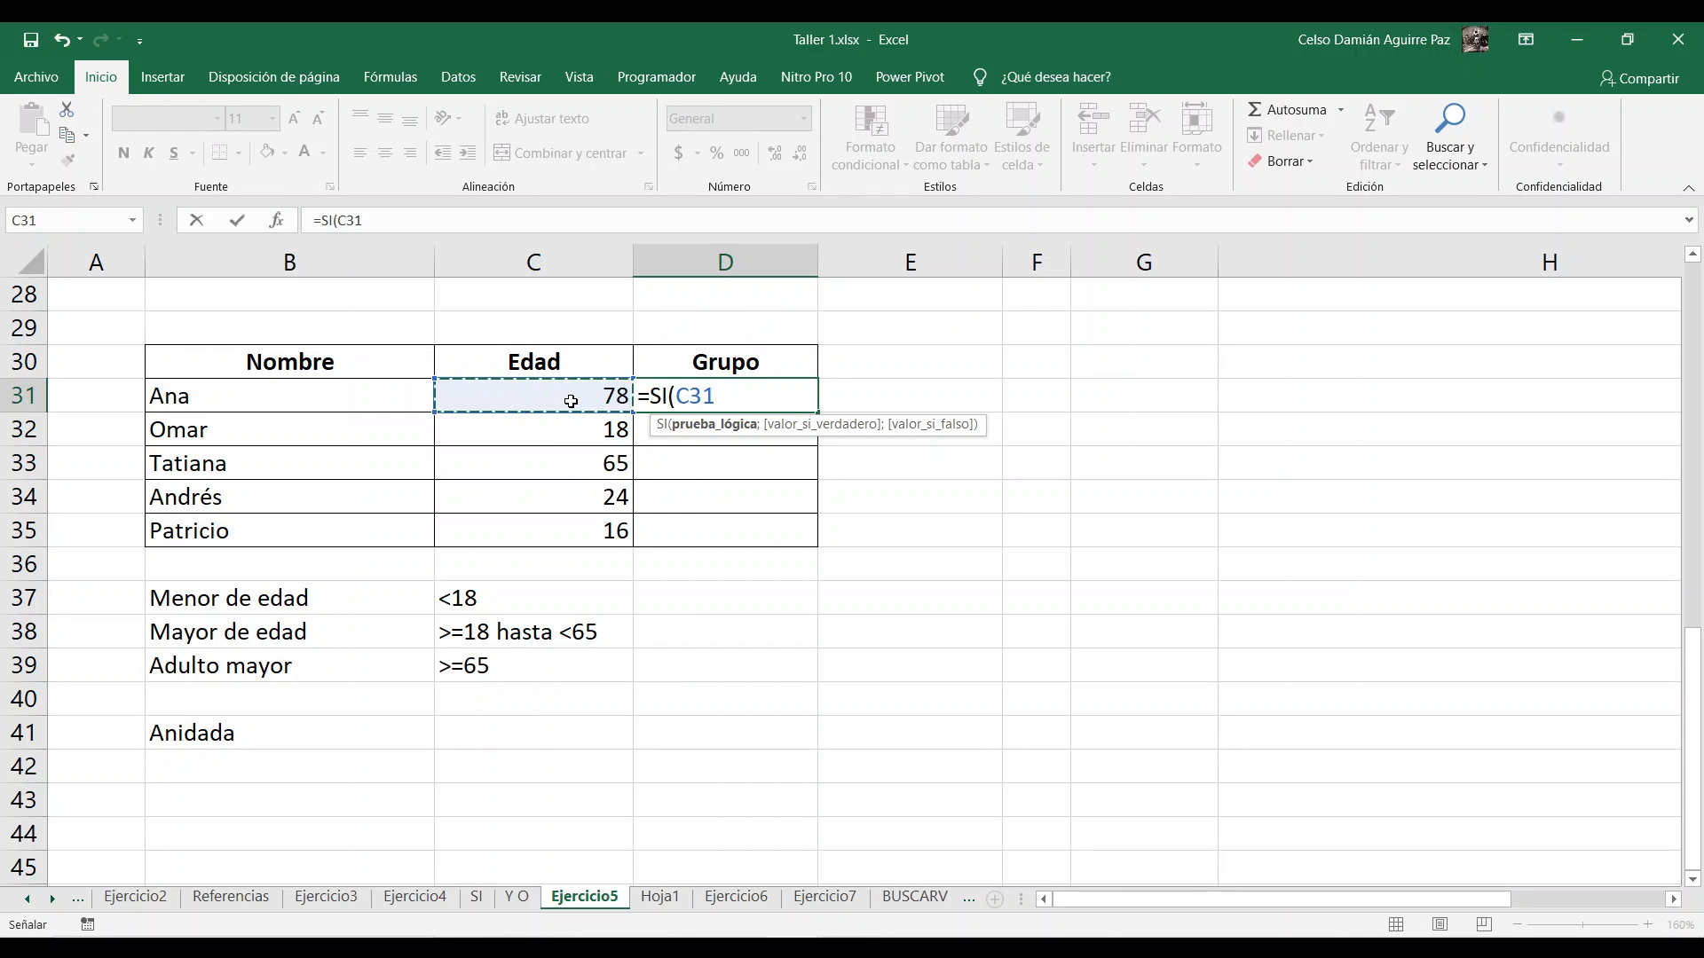
type("<18")
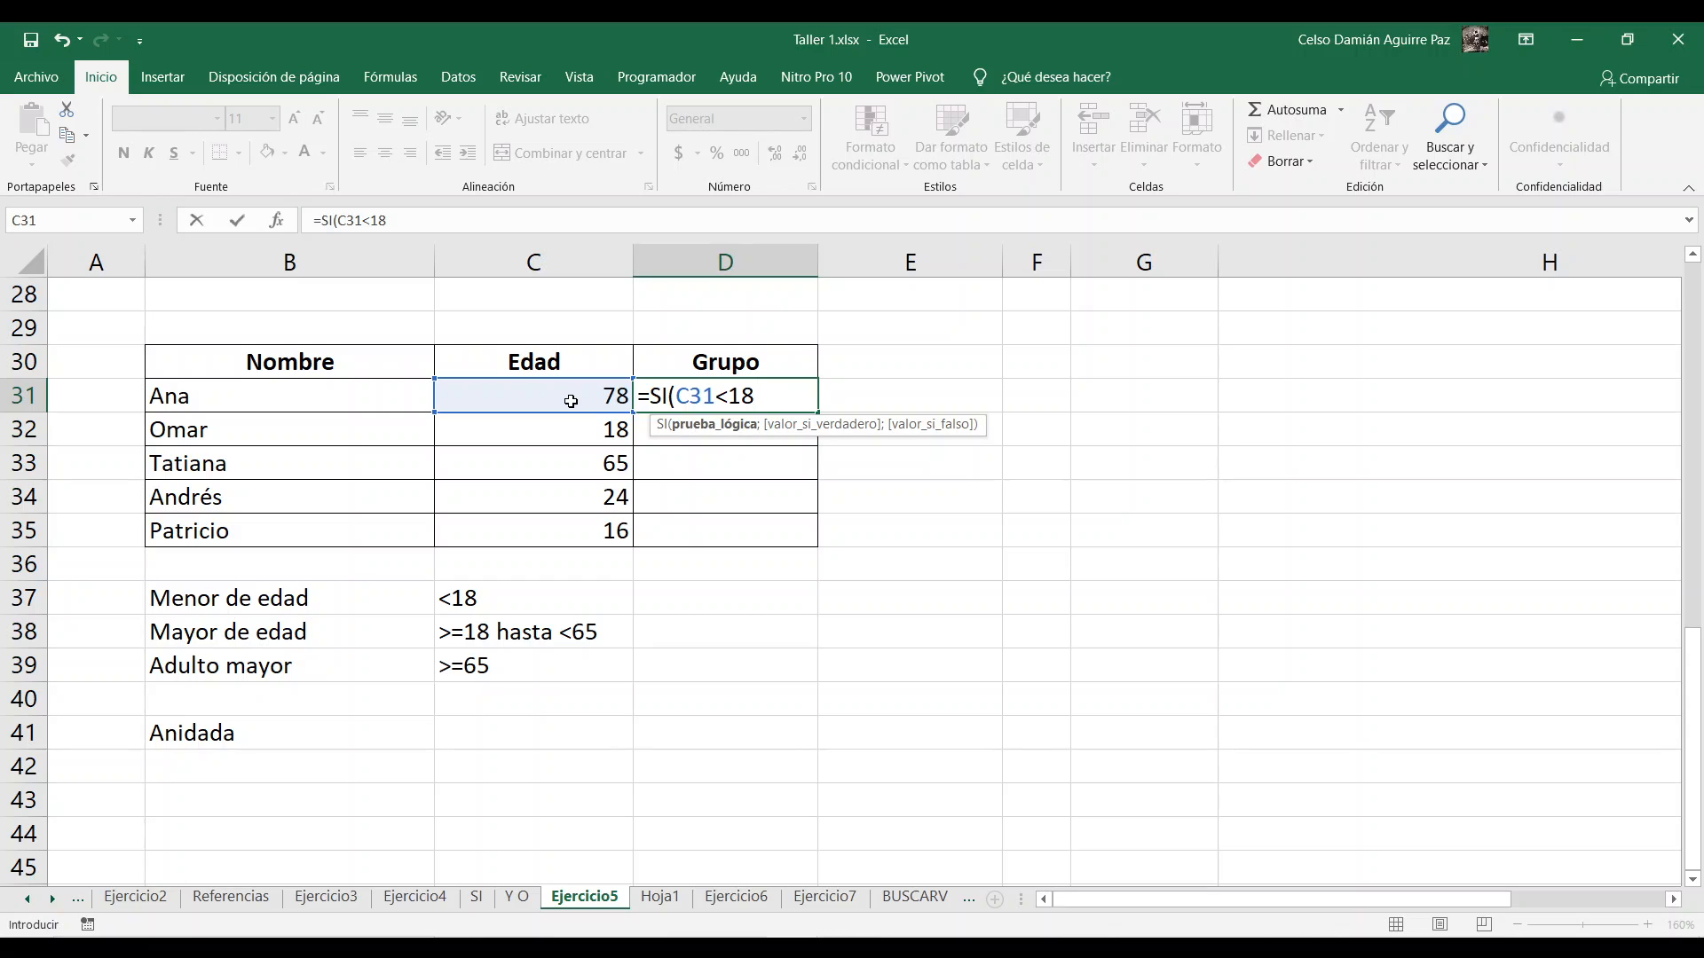
type(";")
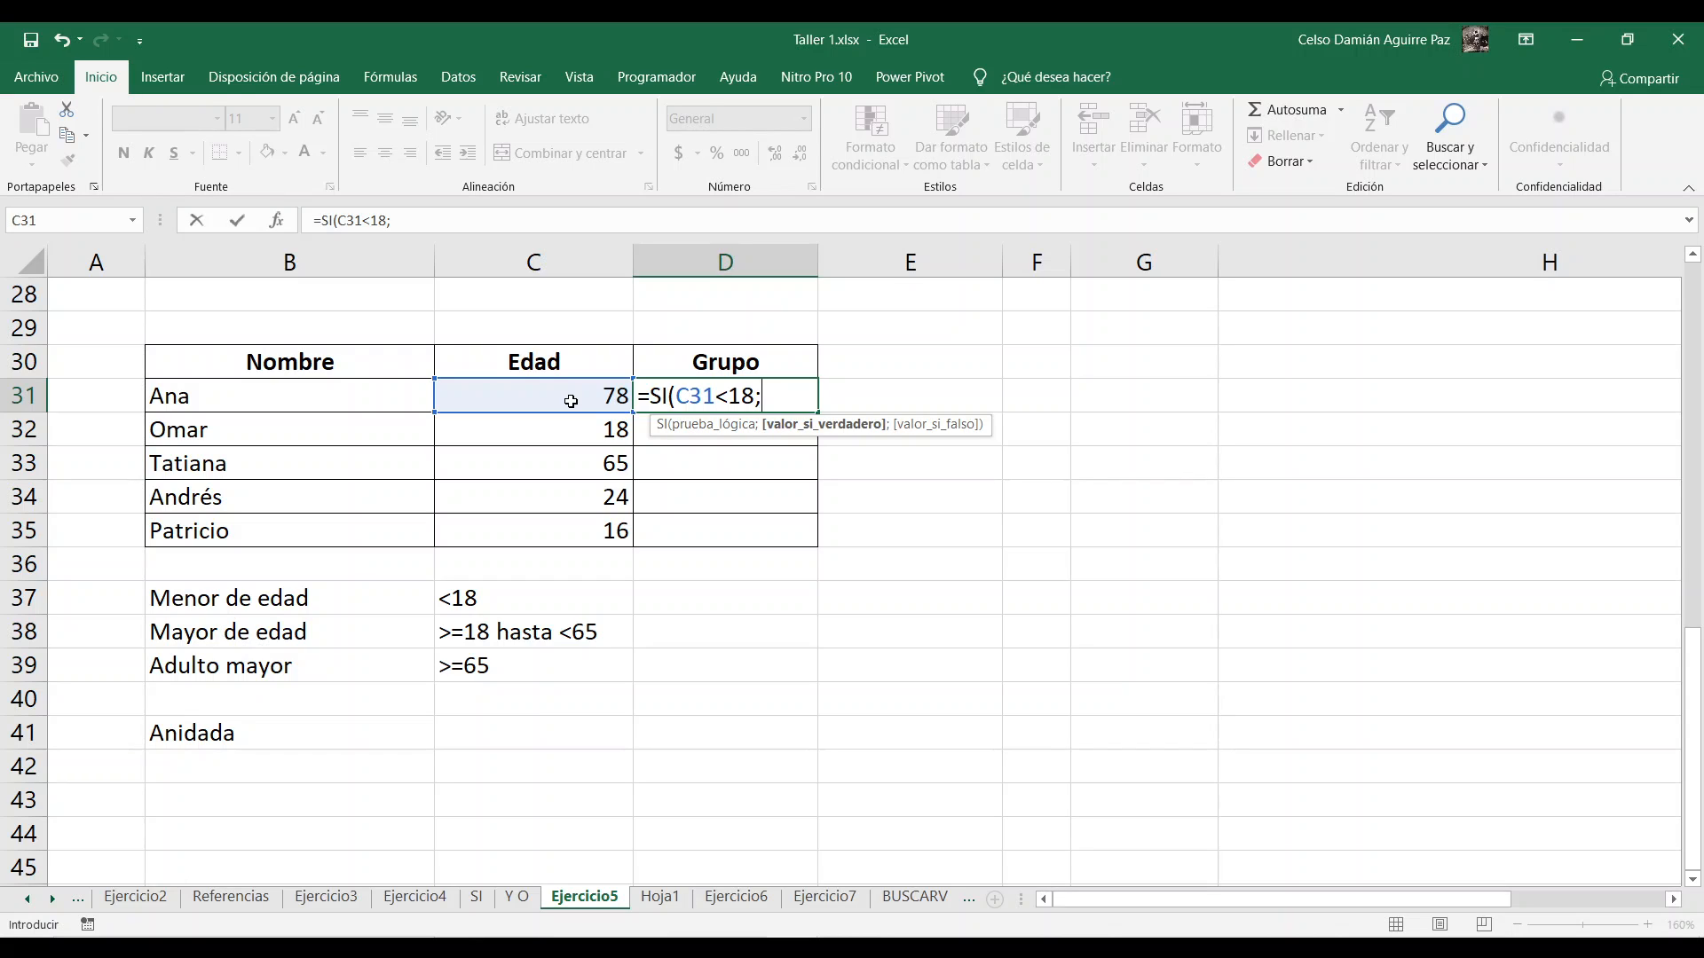
type("\"Menor de edad\"")
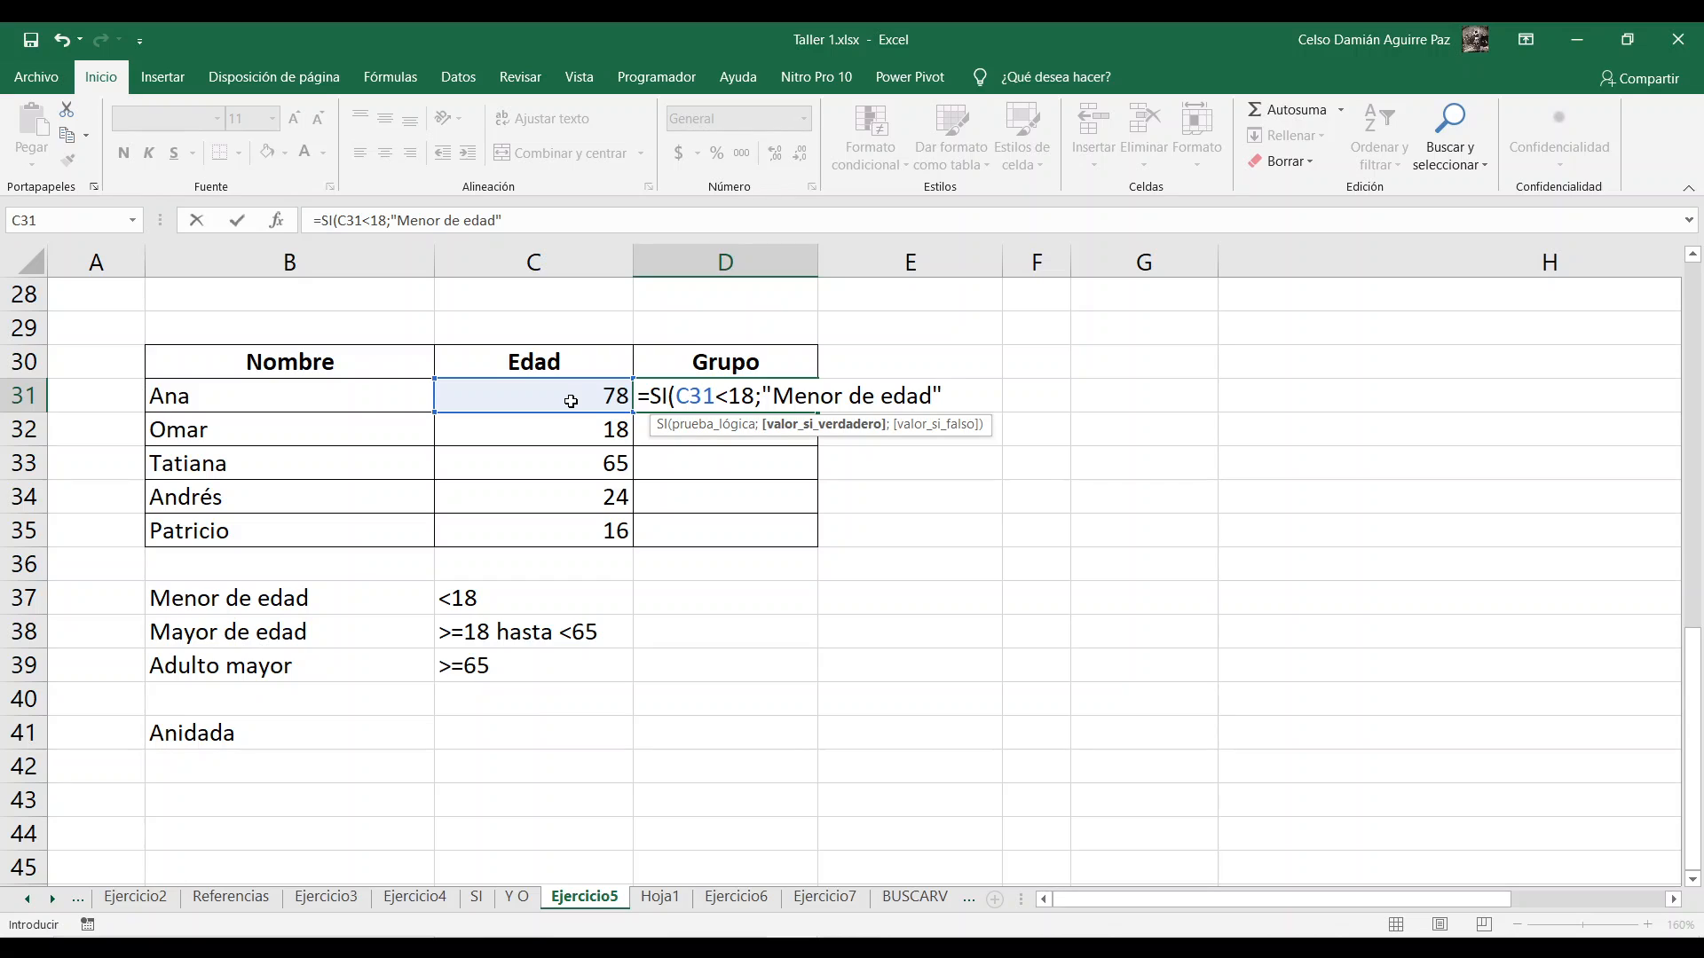
type(";")
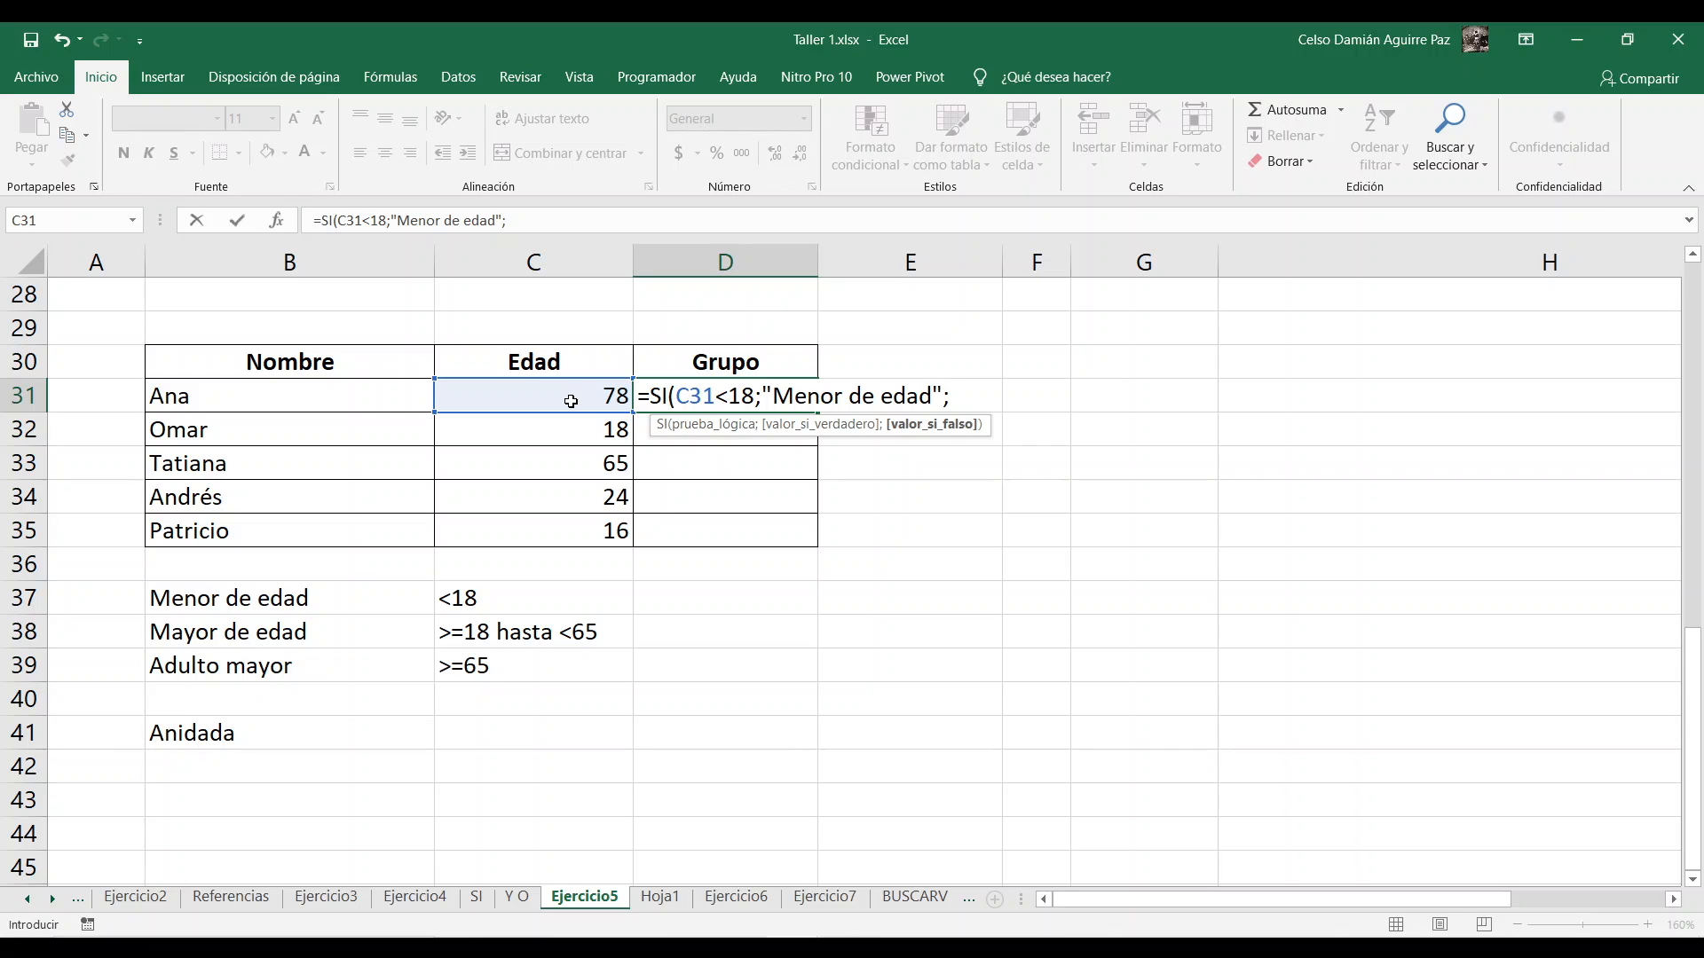
type("\"Mayor de ")
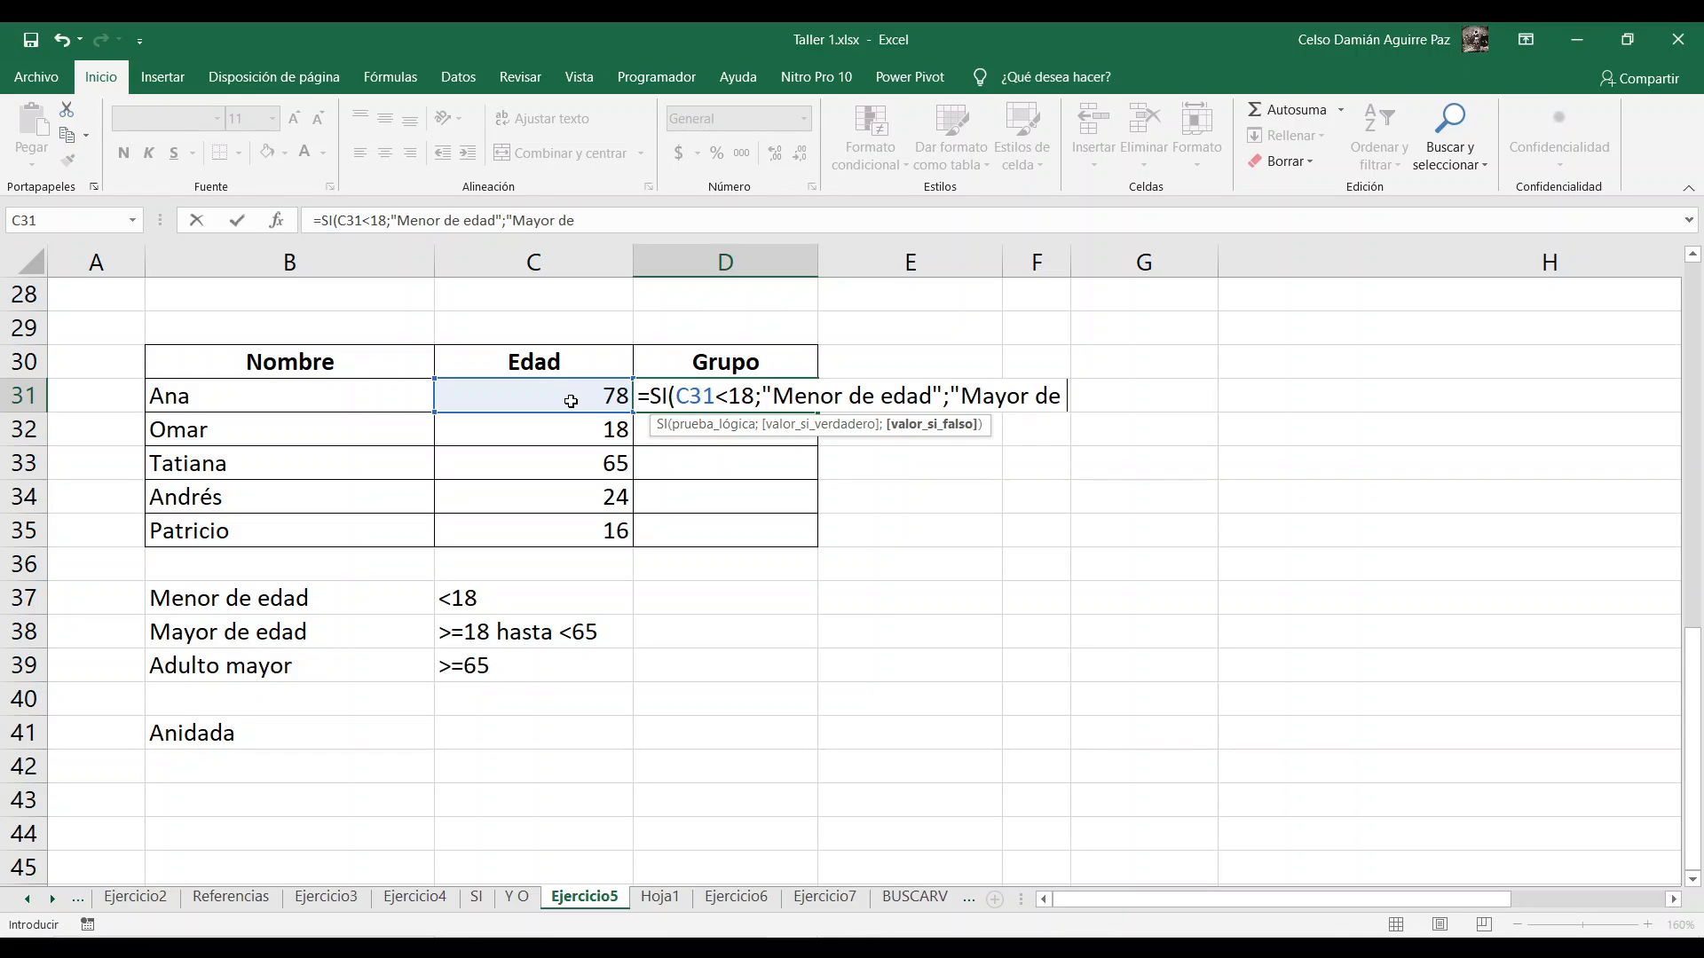
type("edad\"")
key("BackSpace")
key("BackSpace")
key("BackSpace")
key("BackSpace")
key("BackSpace")
key("BackSpace")
key("BackSpace")
key("BackSpace")
key("BackSpace")
key("BackSpace")
key("BackSpace")
key("BackSpace")
key("BackSpace")
key("BackSpace")
key("BackSpace")
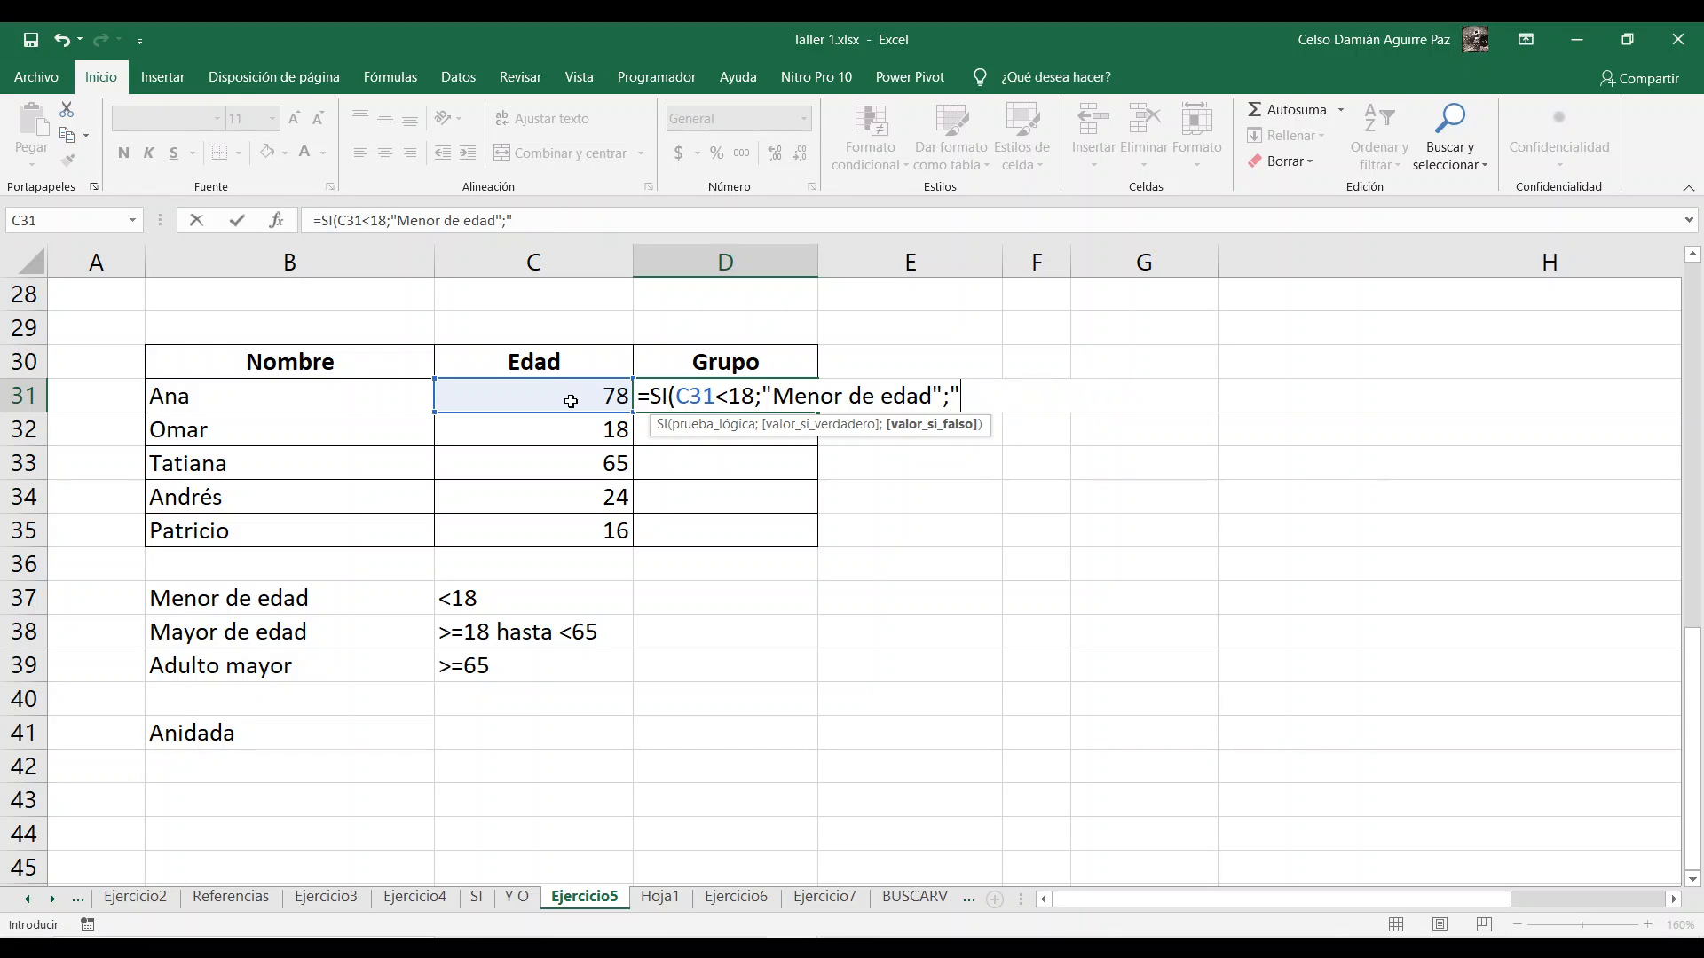
key("BackSpace")
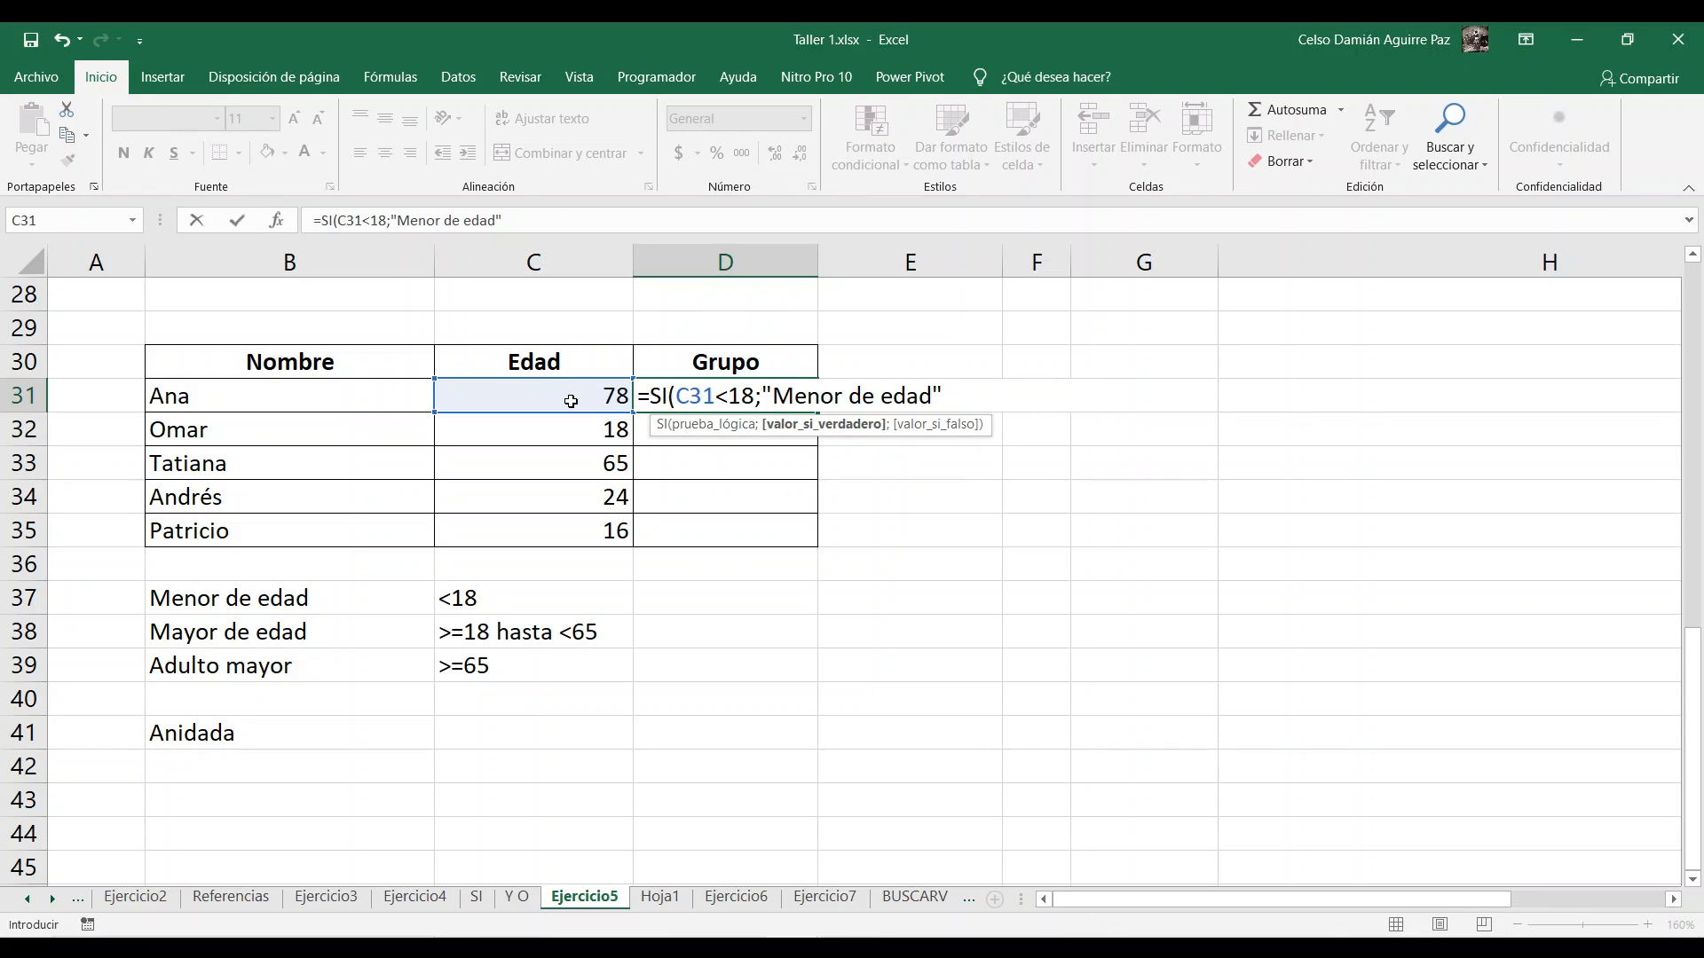
Step: Nest a second SI function testing C31<65 as the value-if-false argument of the D31 formula
type(";")
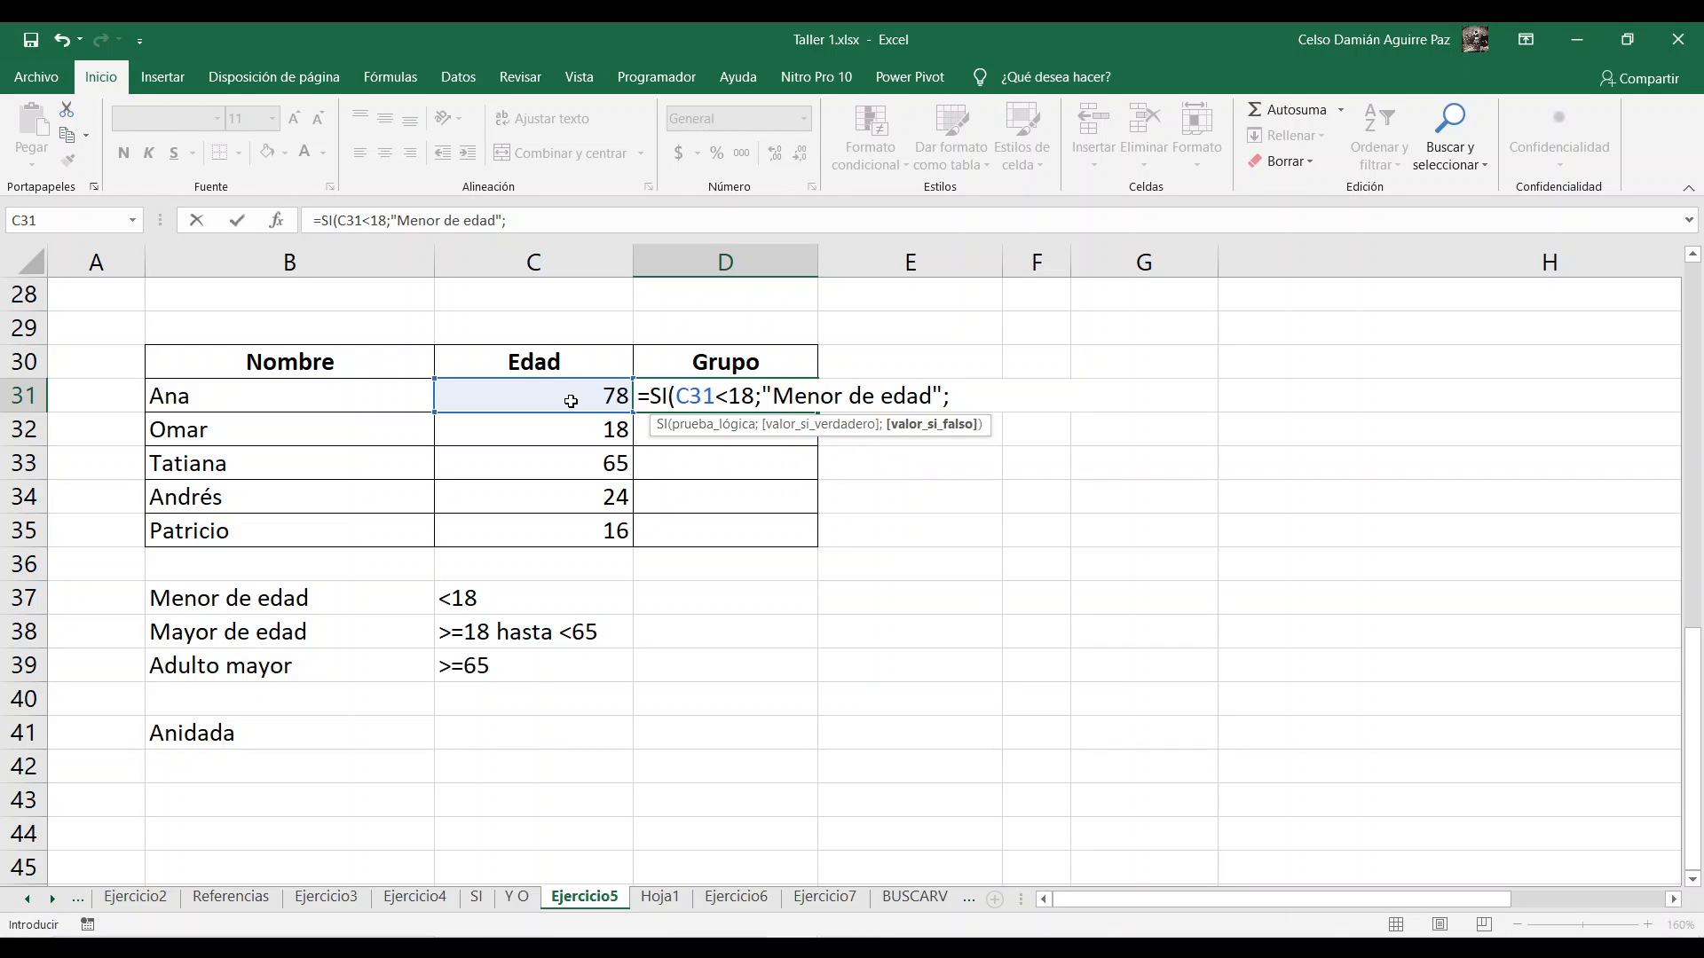
type("si")
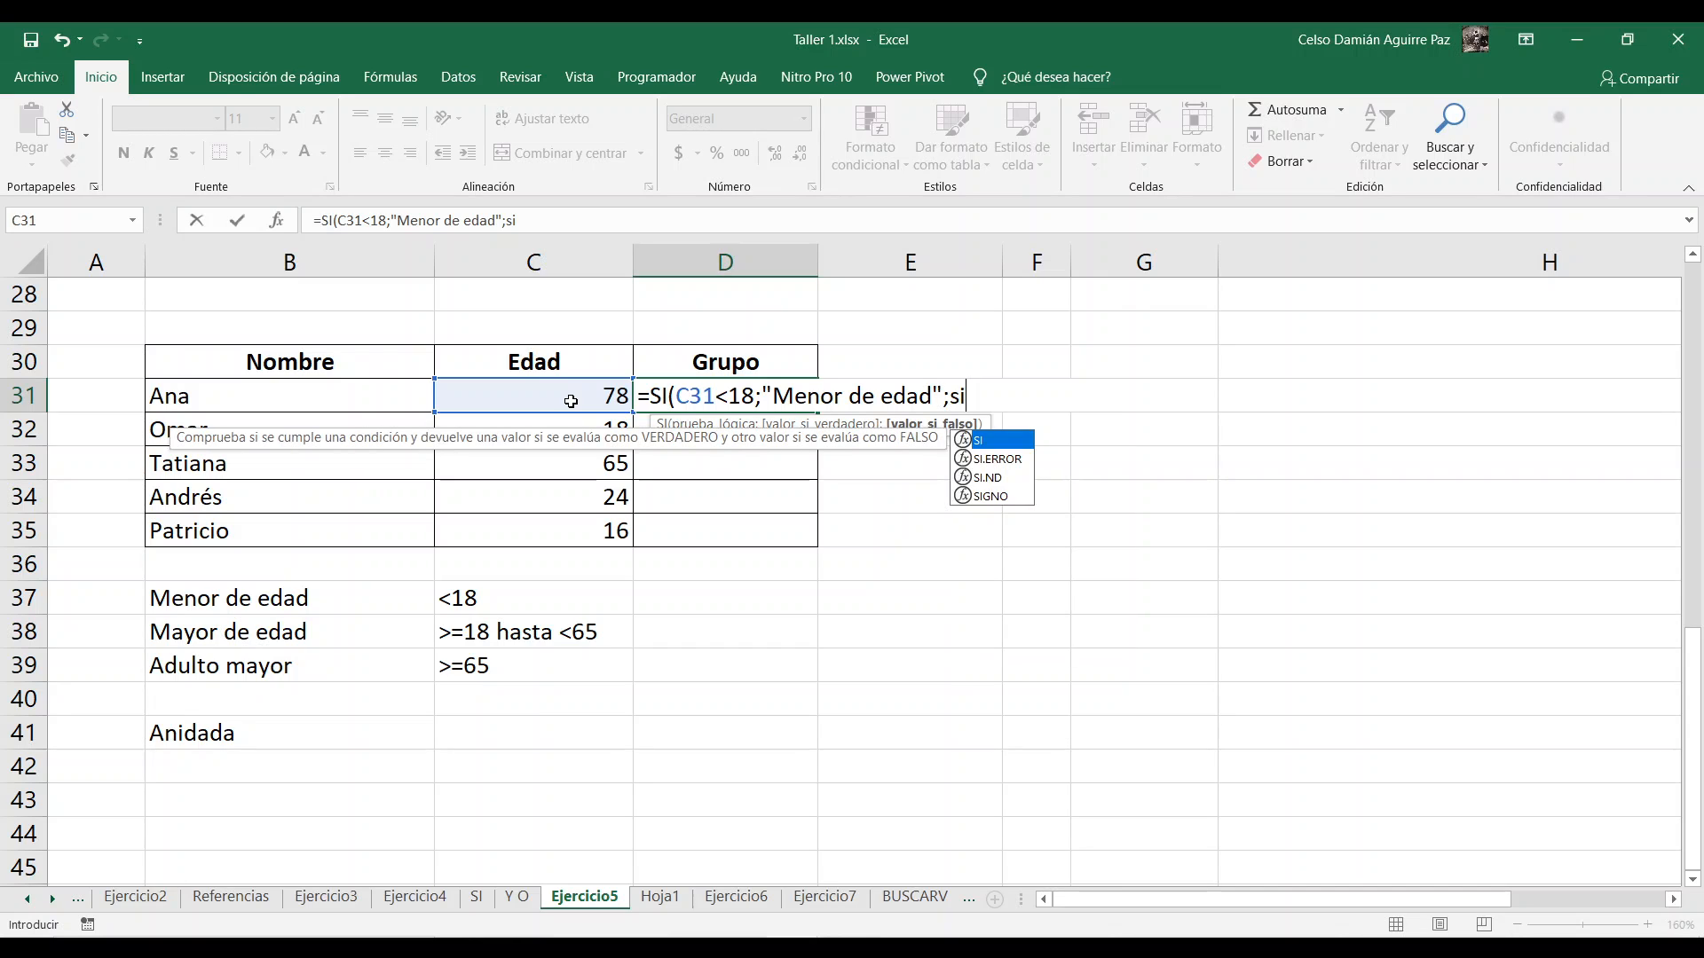
key("BackSpace")
key("BackSpace")
type("SI(")
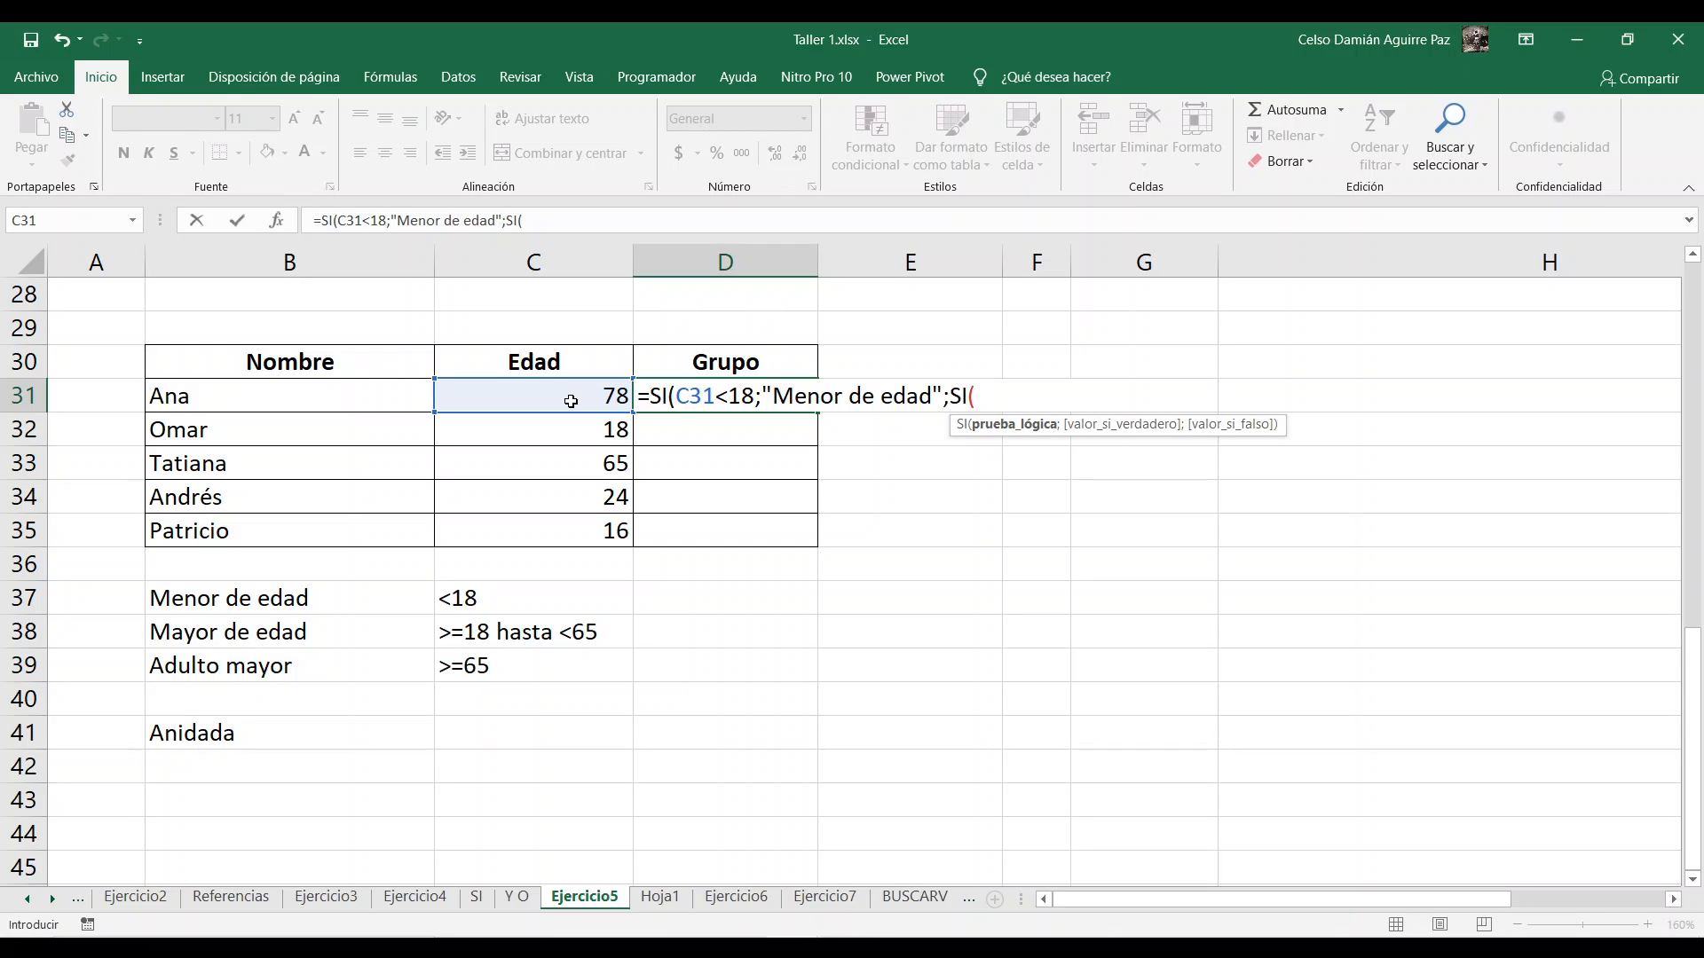
left_click(570, 401)
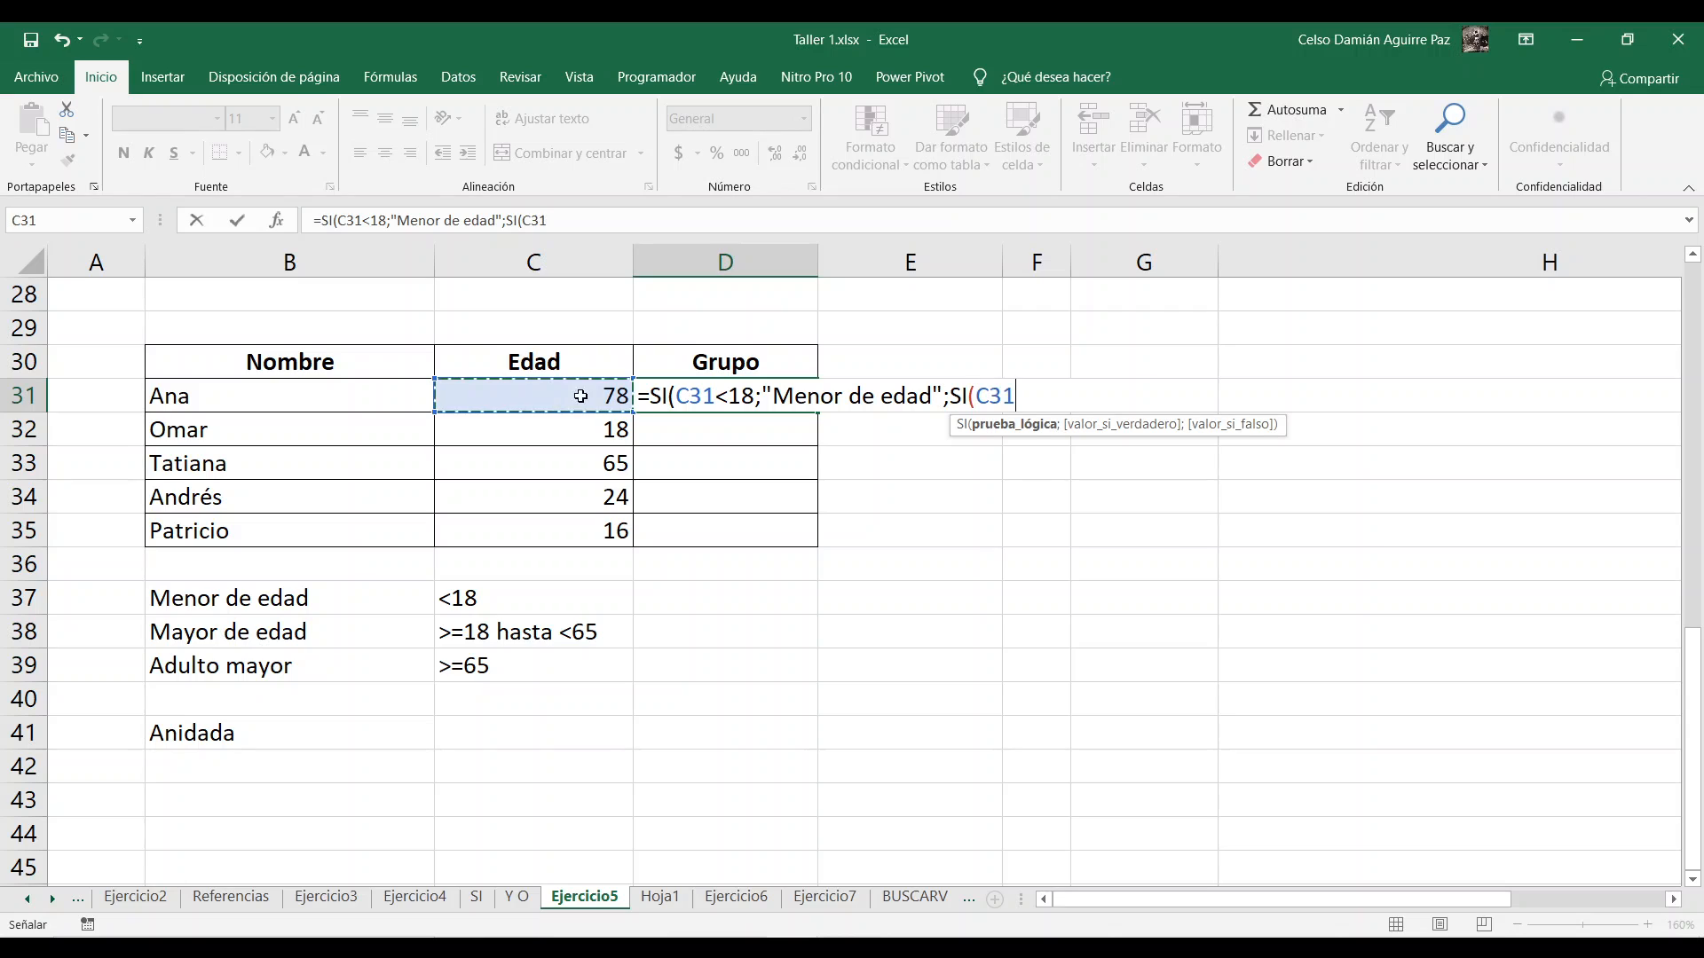
type("<")
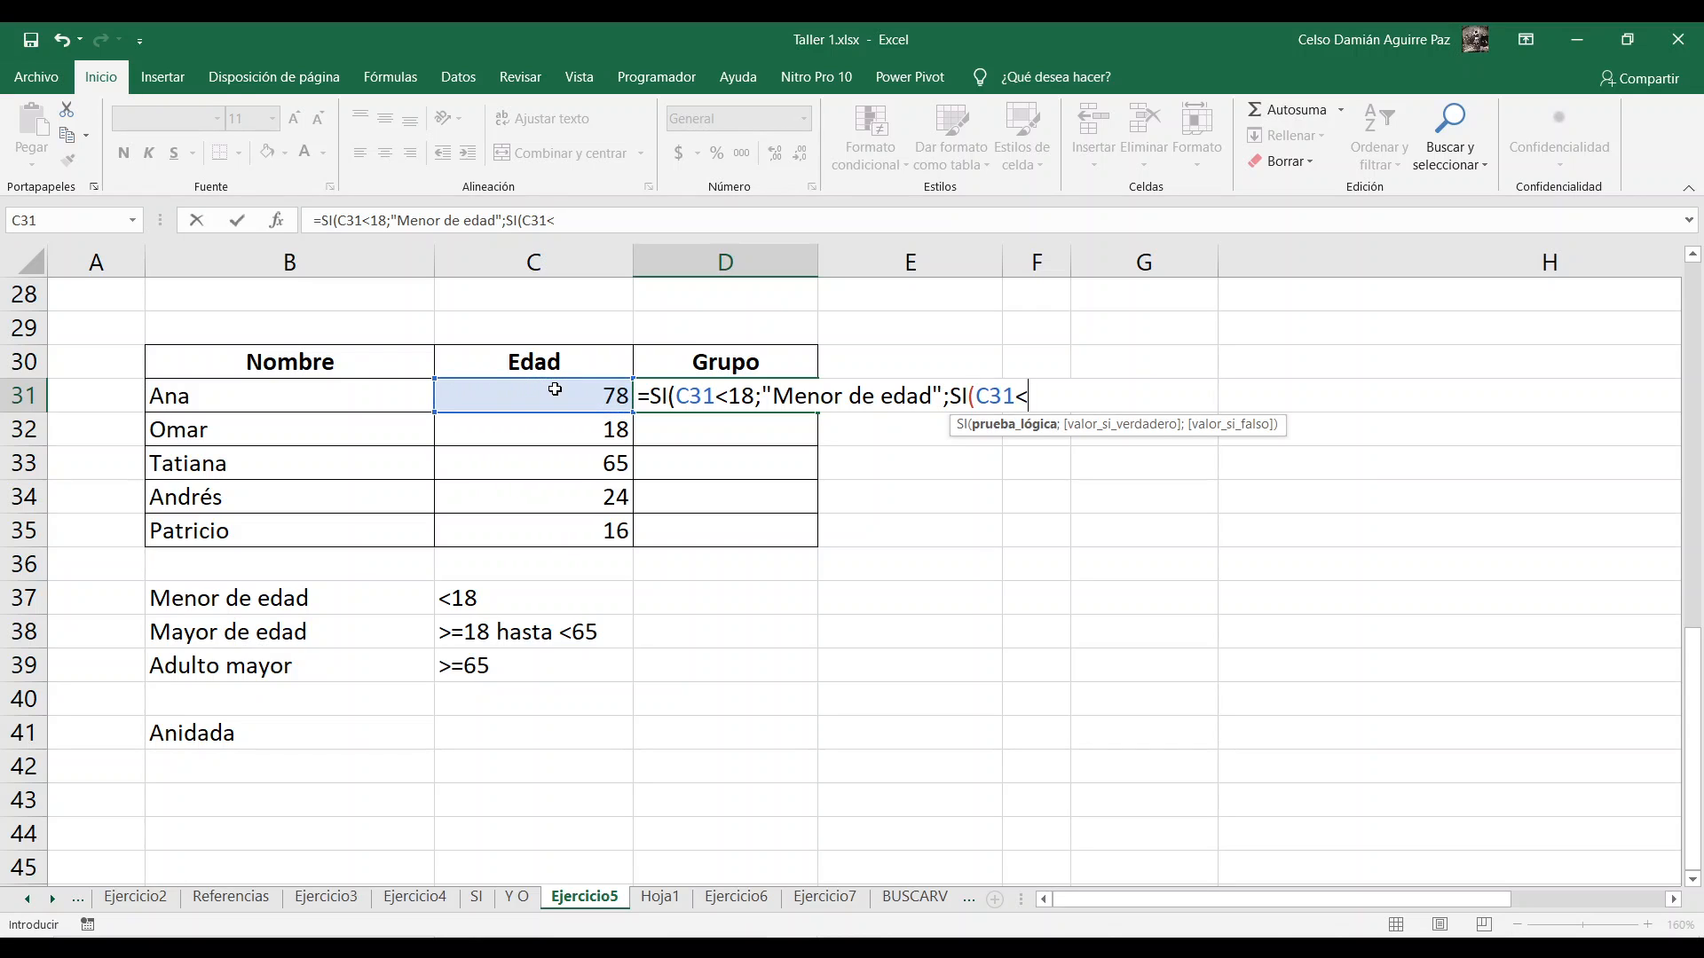
type("65")
type(";")
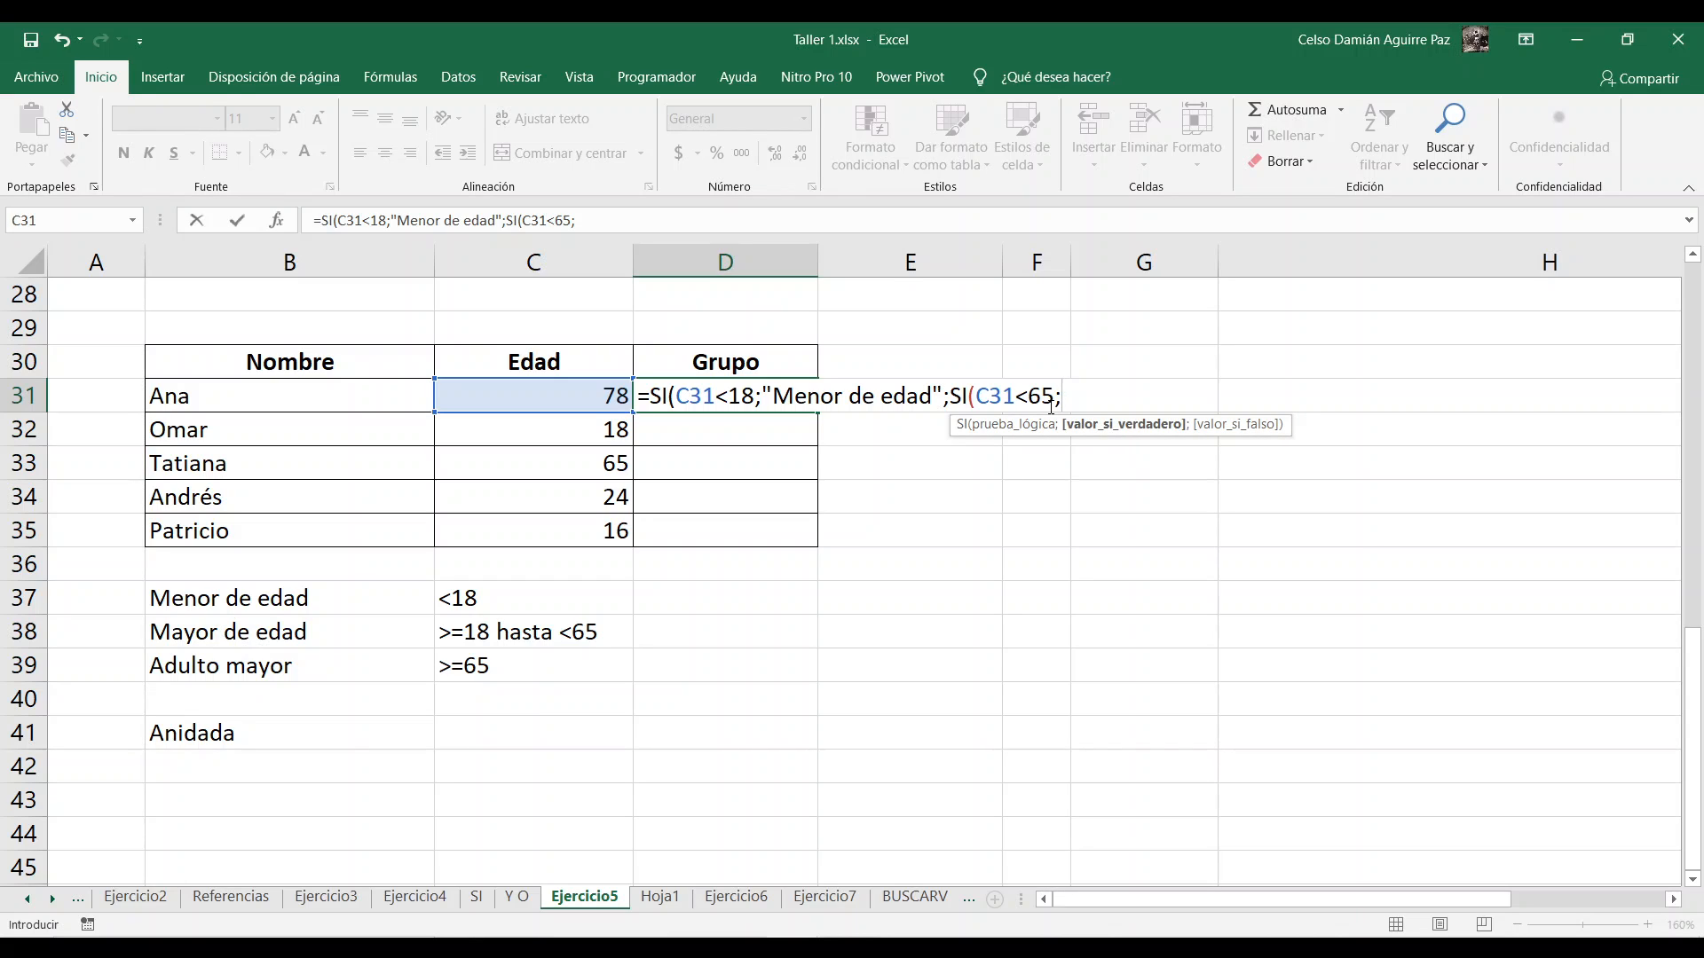
type("\"Mayor")
Step: Complete the nested SI in D31 with "Mayor de edad" when true and "Adulto mayor" when false, and enter the formula
type("edad")
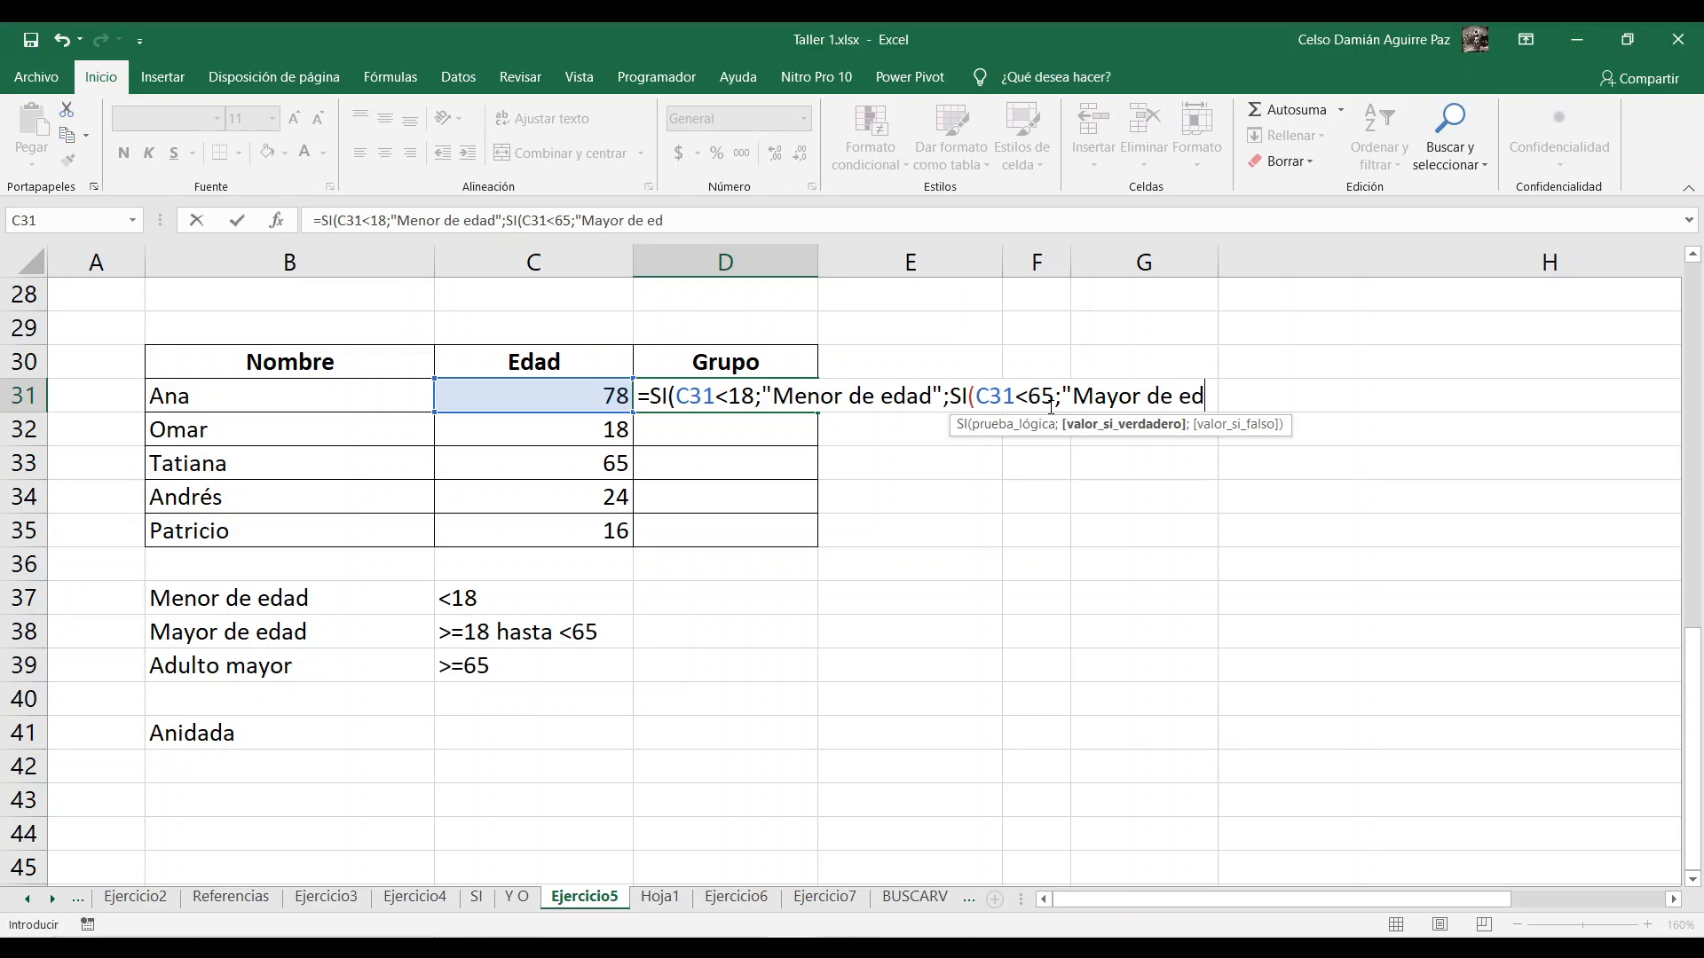
type("\"")
type(";")
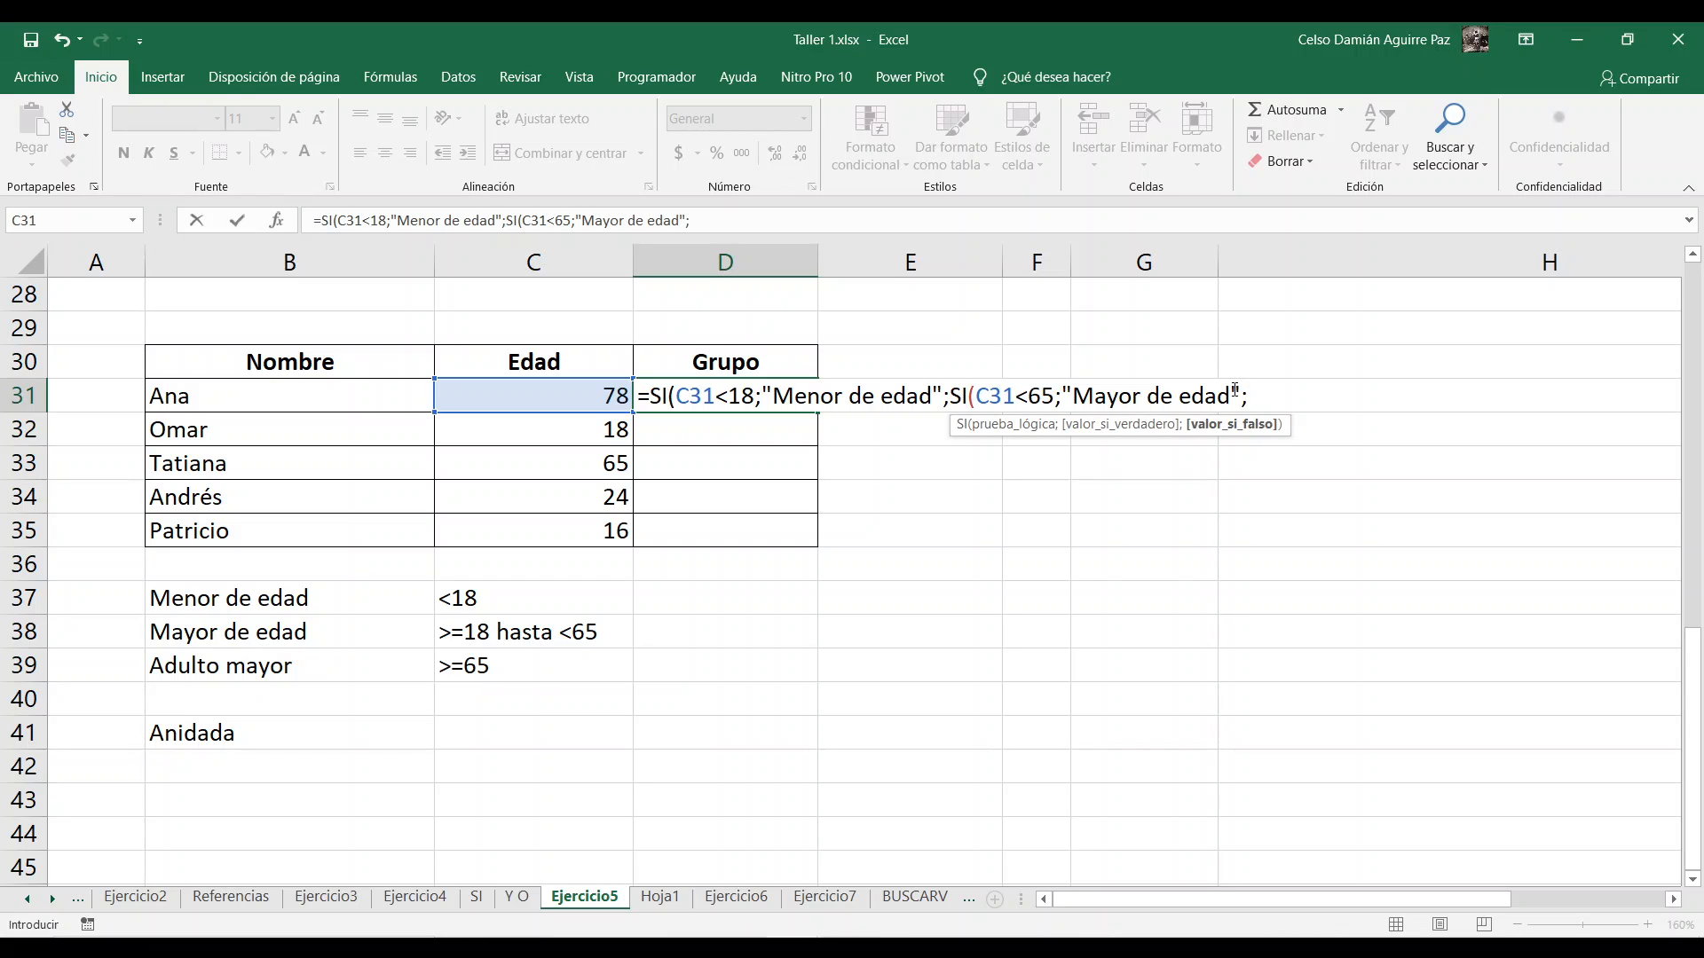
type("\"Adulto mayor\"")
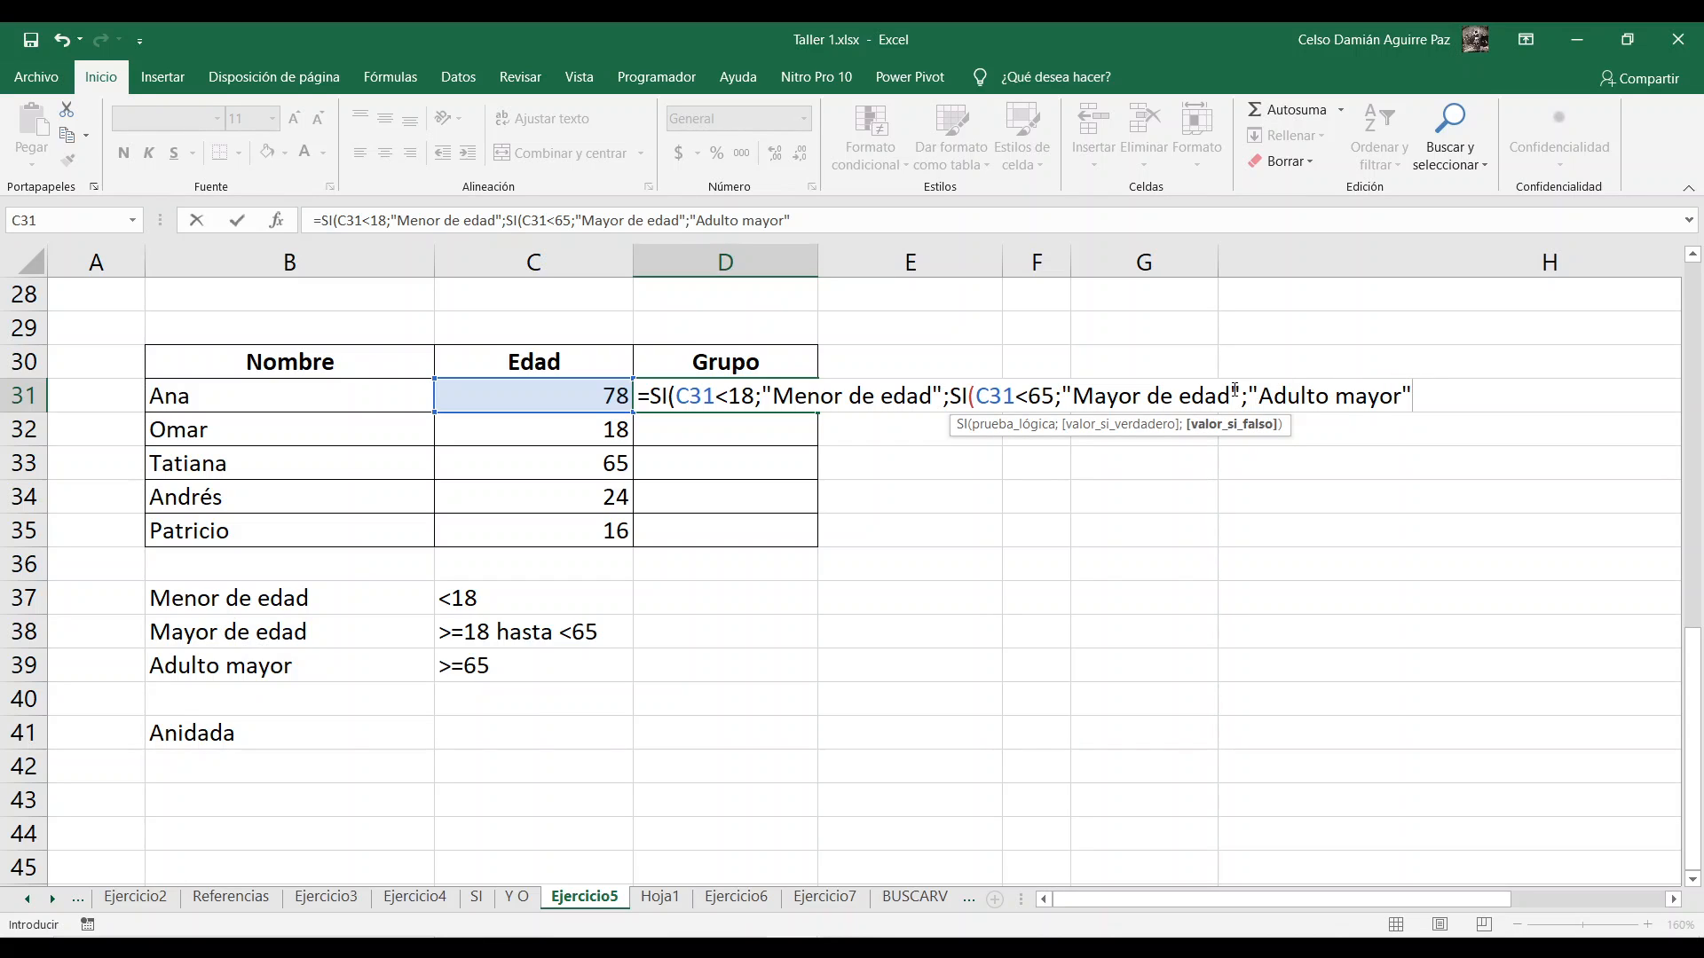
type("))")
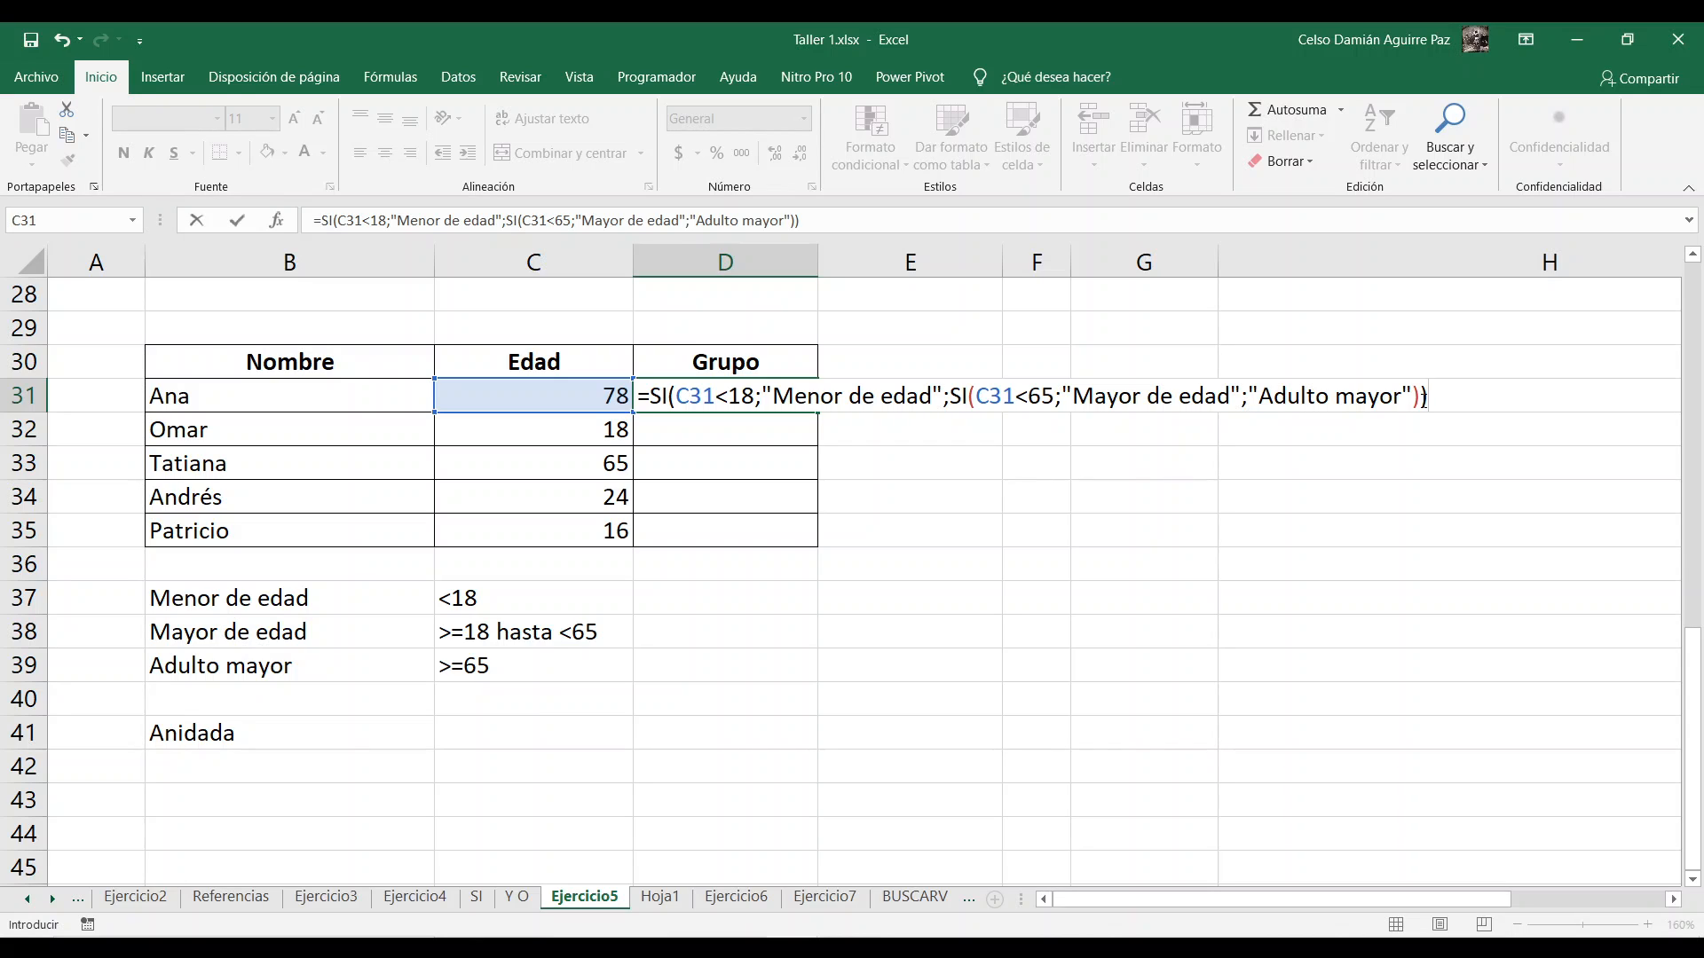
key("Return")
Step: Copy the nested SI formula from D31 down through D35 and check the copies in D32 and D33
left_click(772, 395)
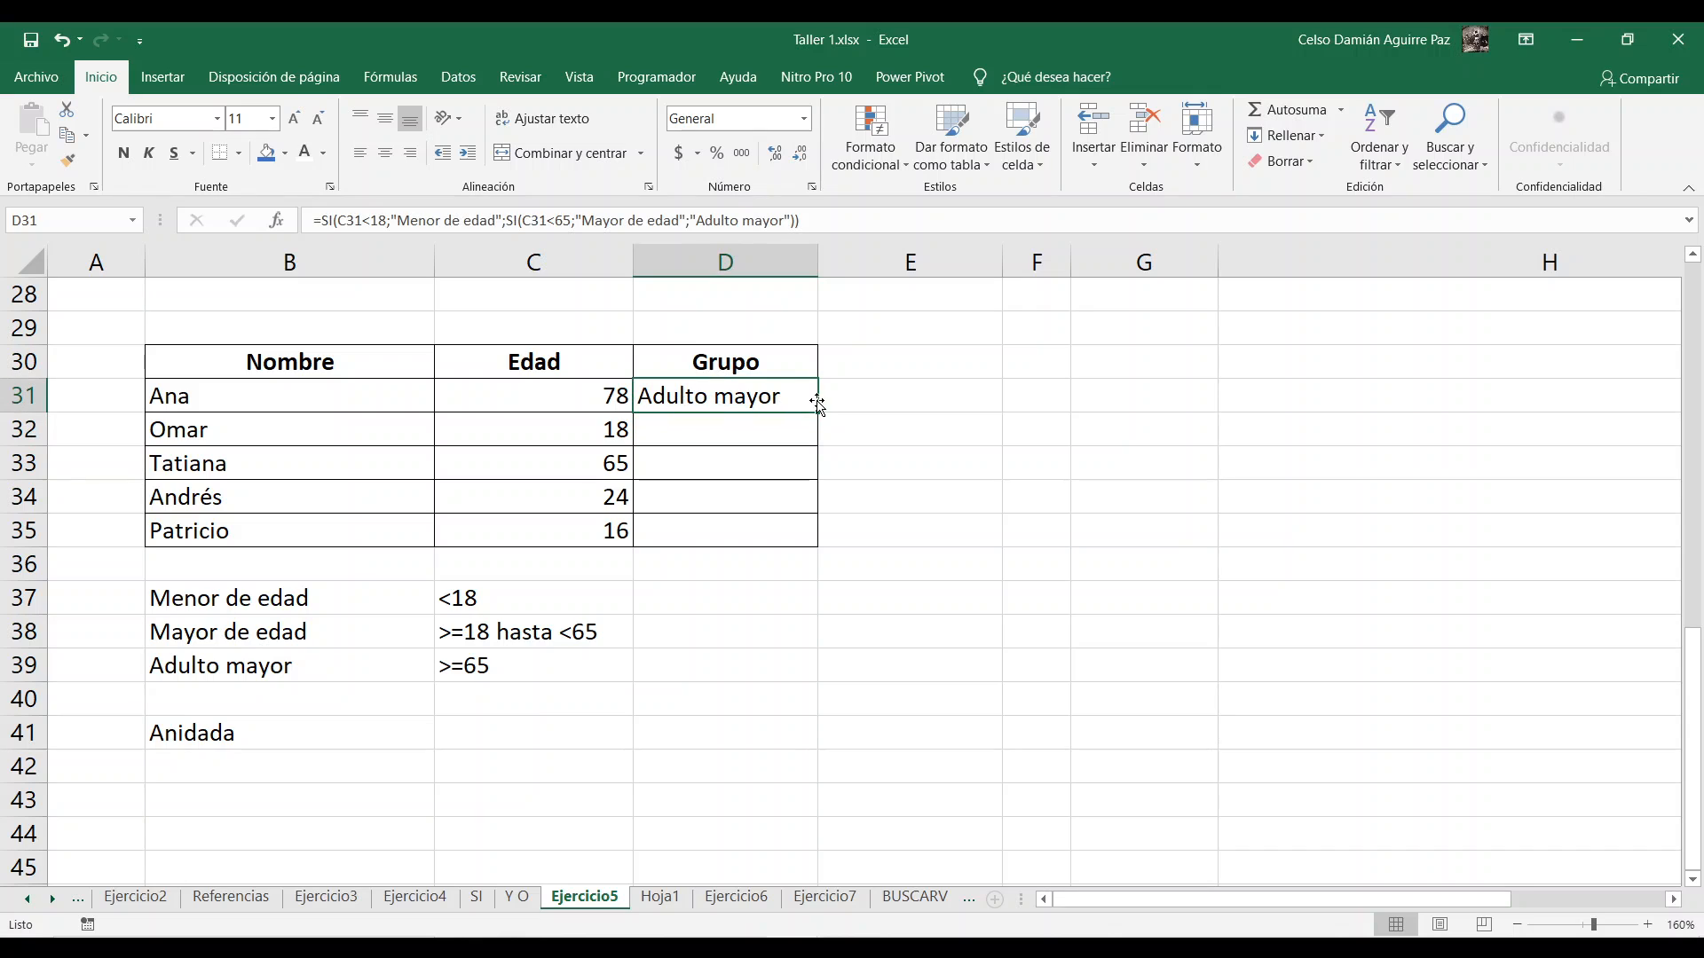
left_click(822, 416)
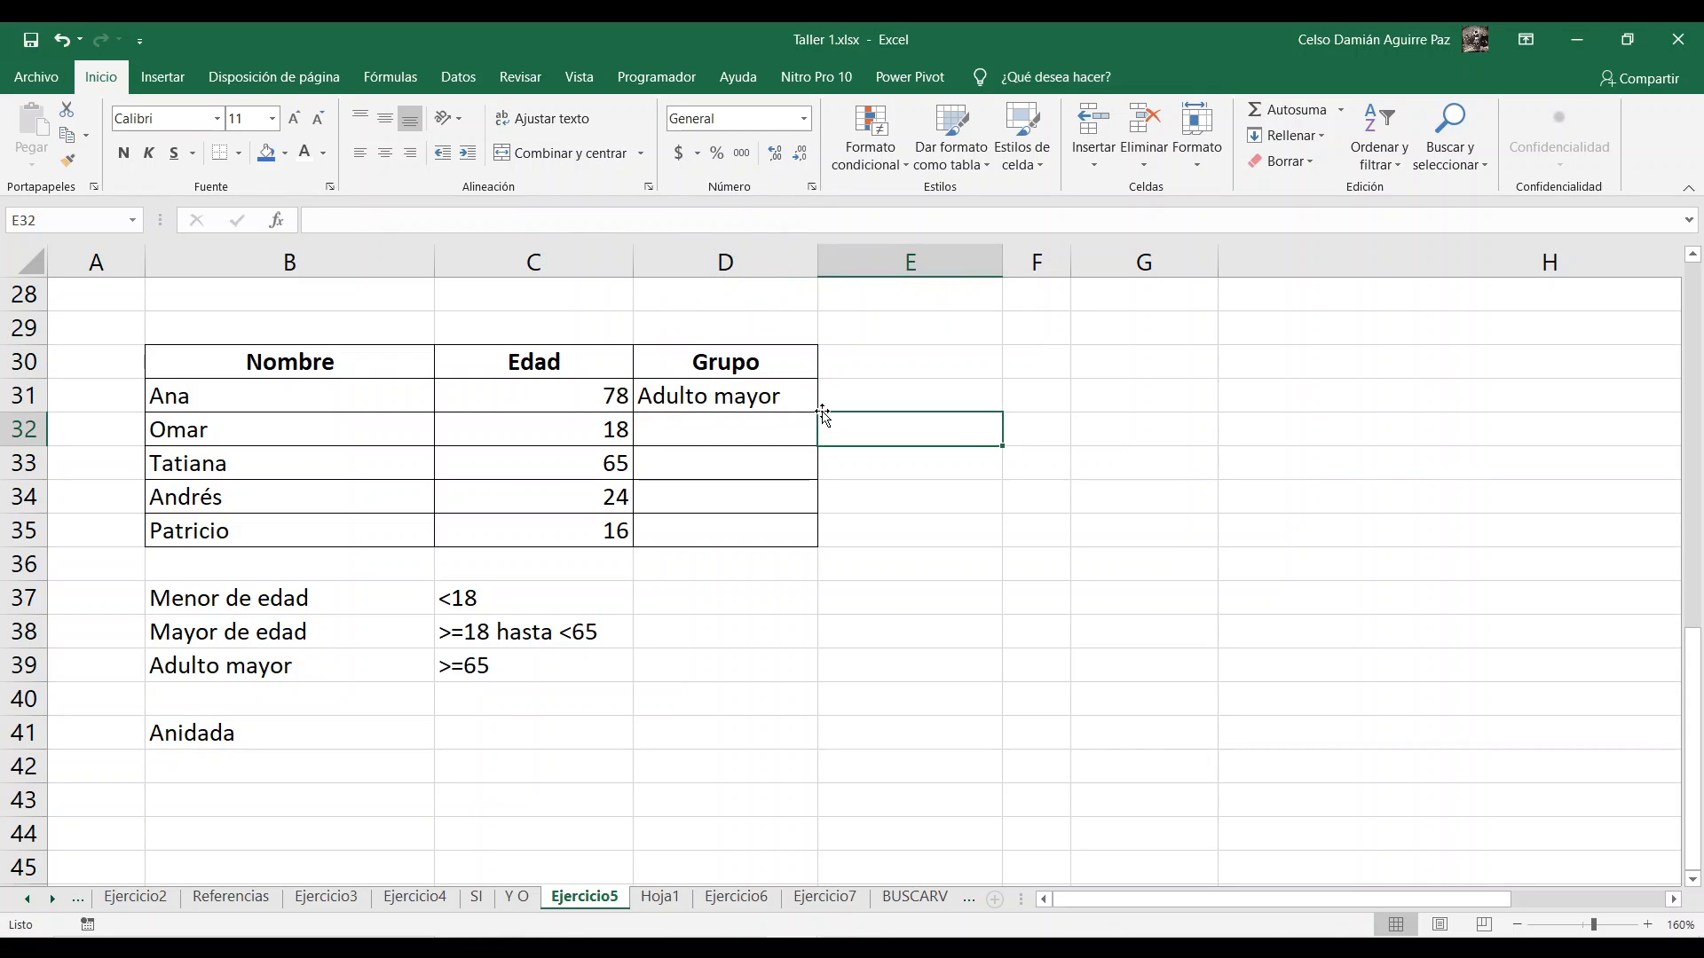
left_click(812, 405)
double_click(819, 415)
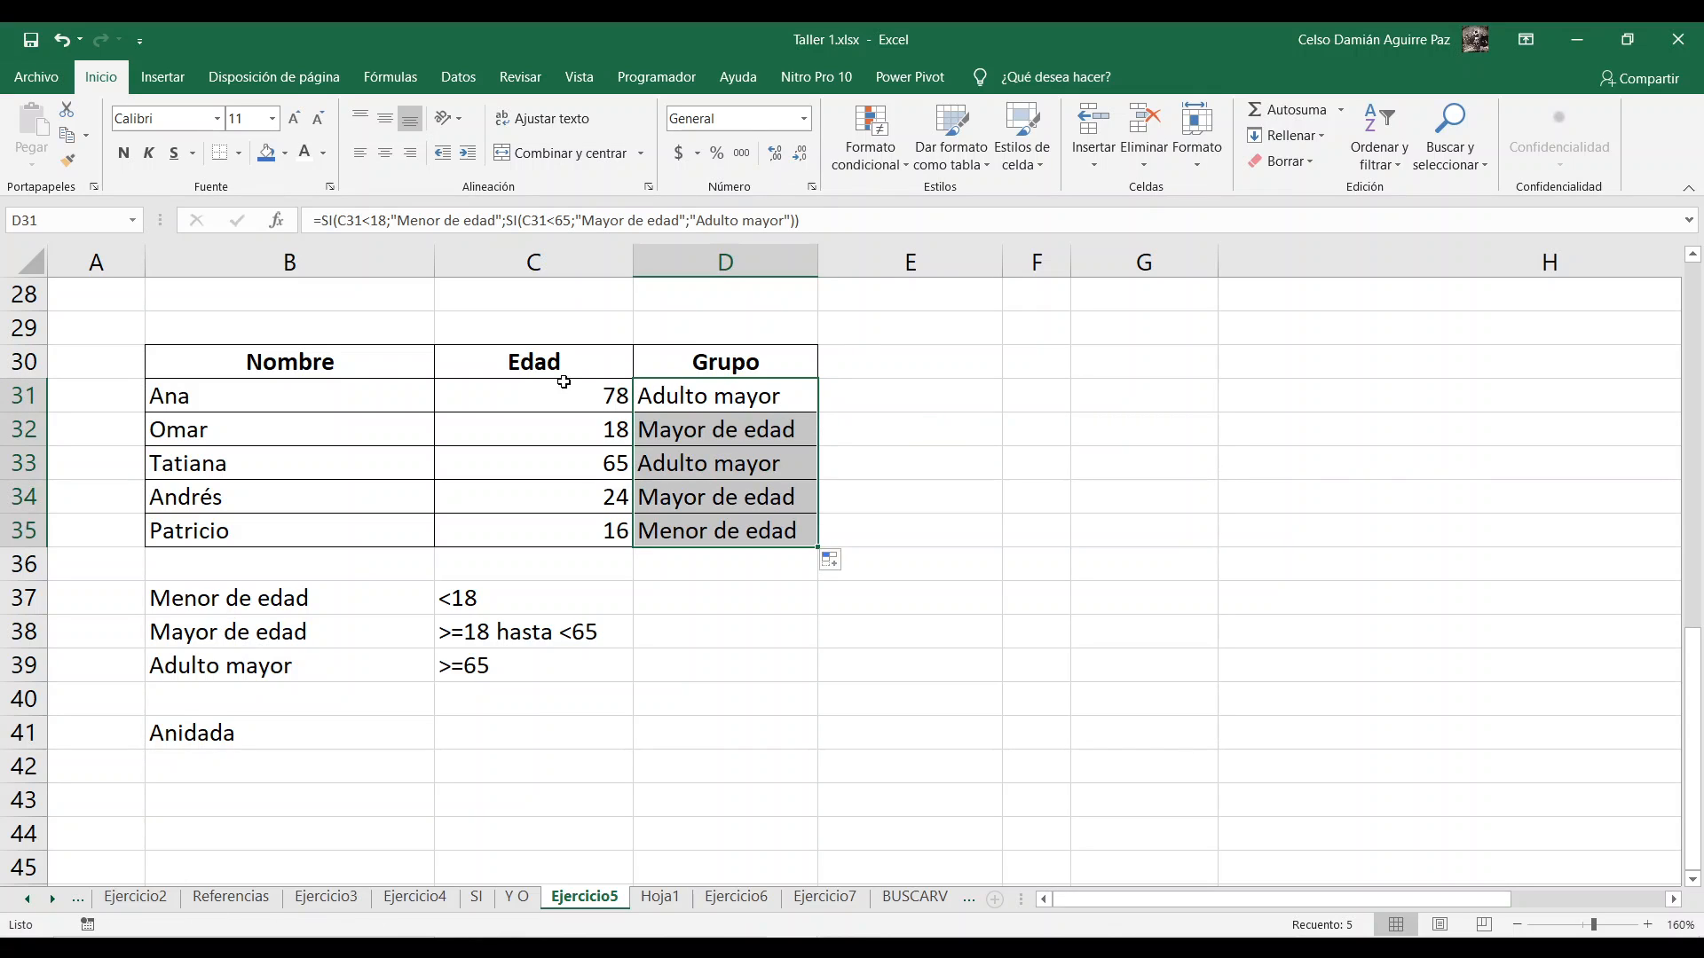
left_click(736, 417)
left_click(680, 463)
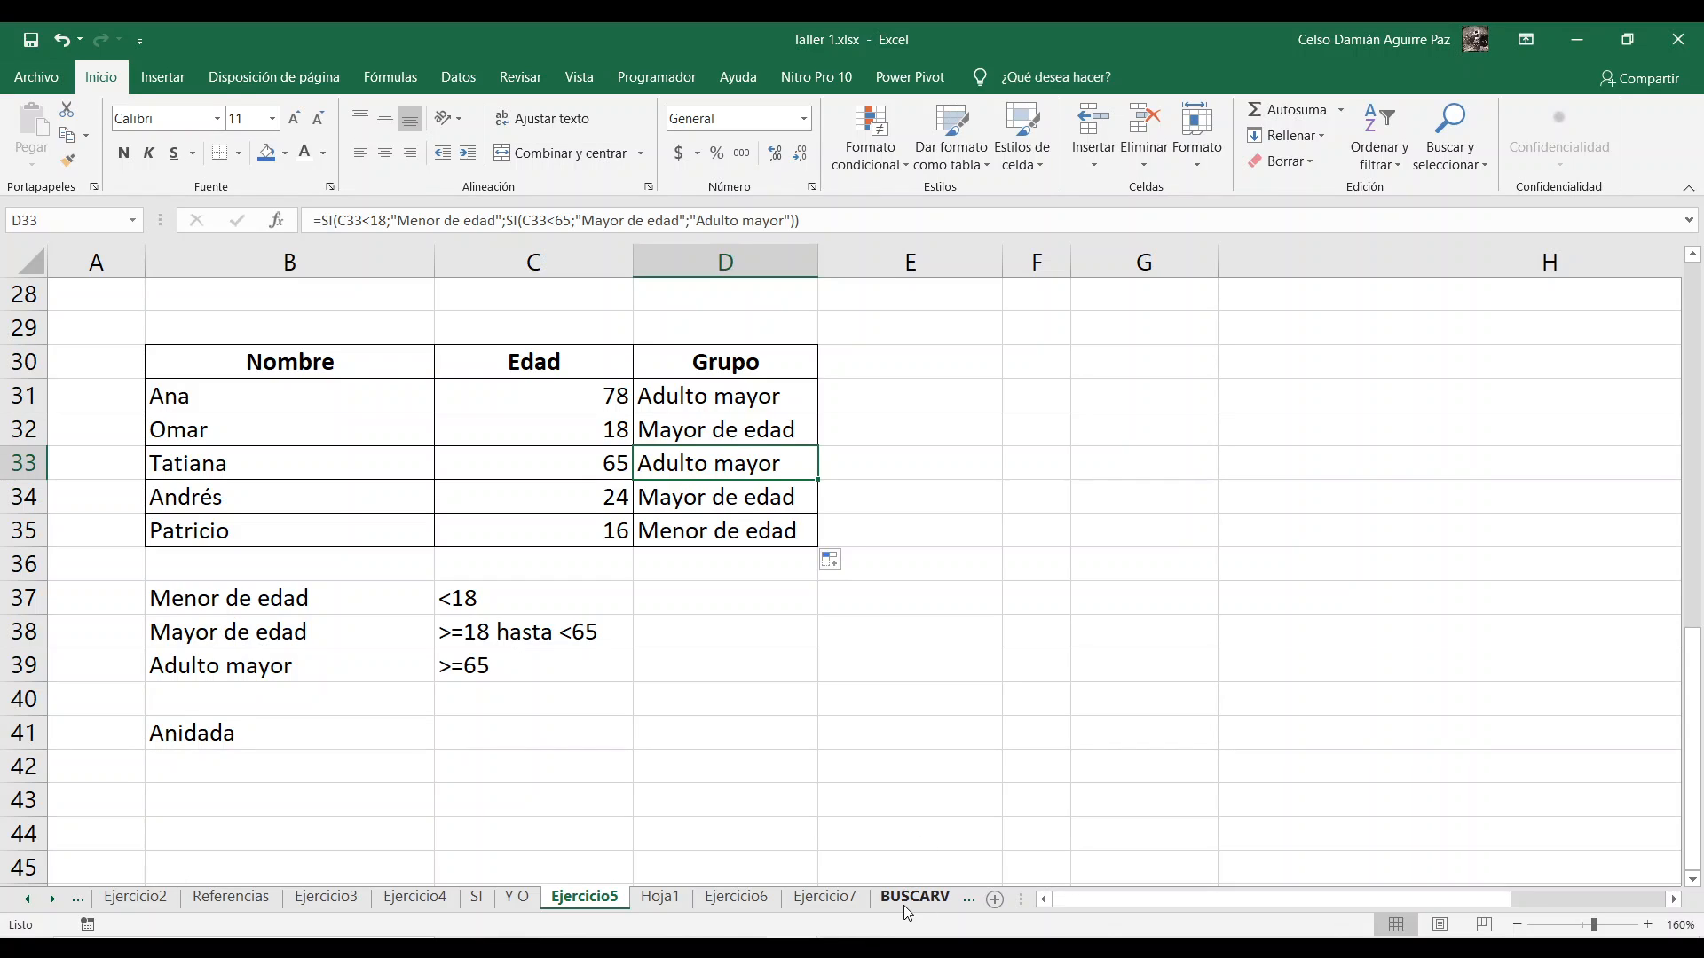
left_click(850, 948)
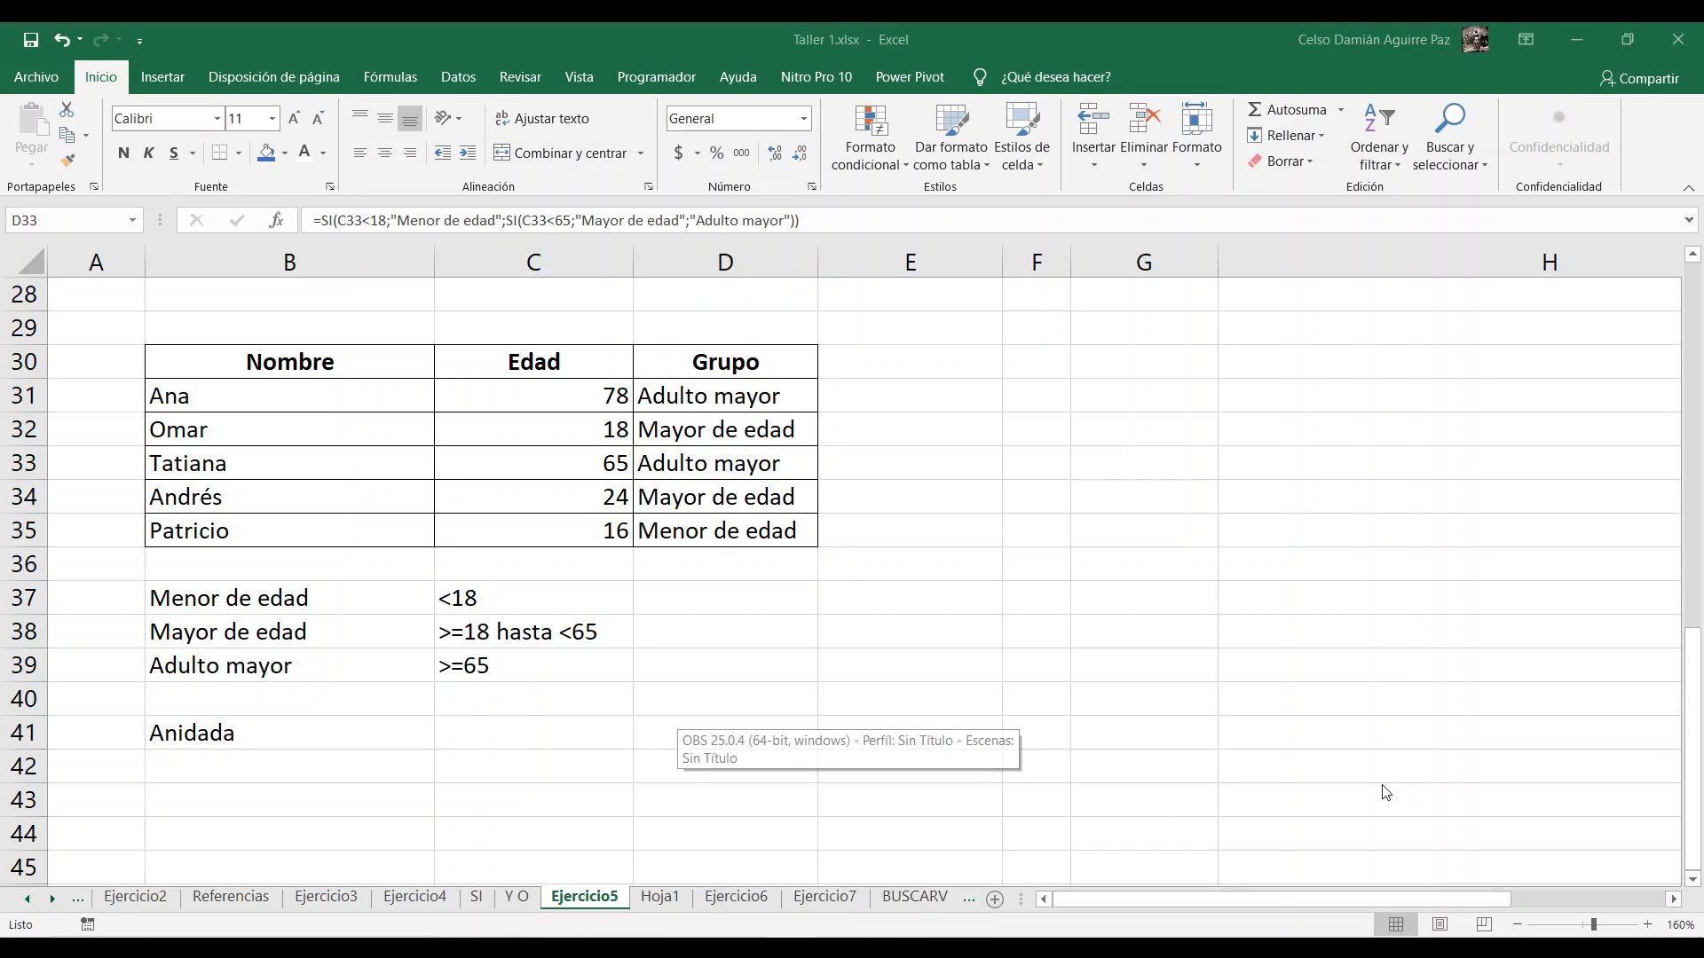
left_click(1542, 700)
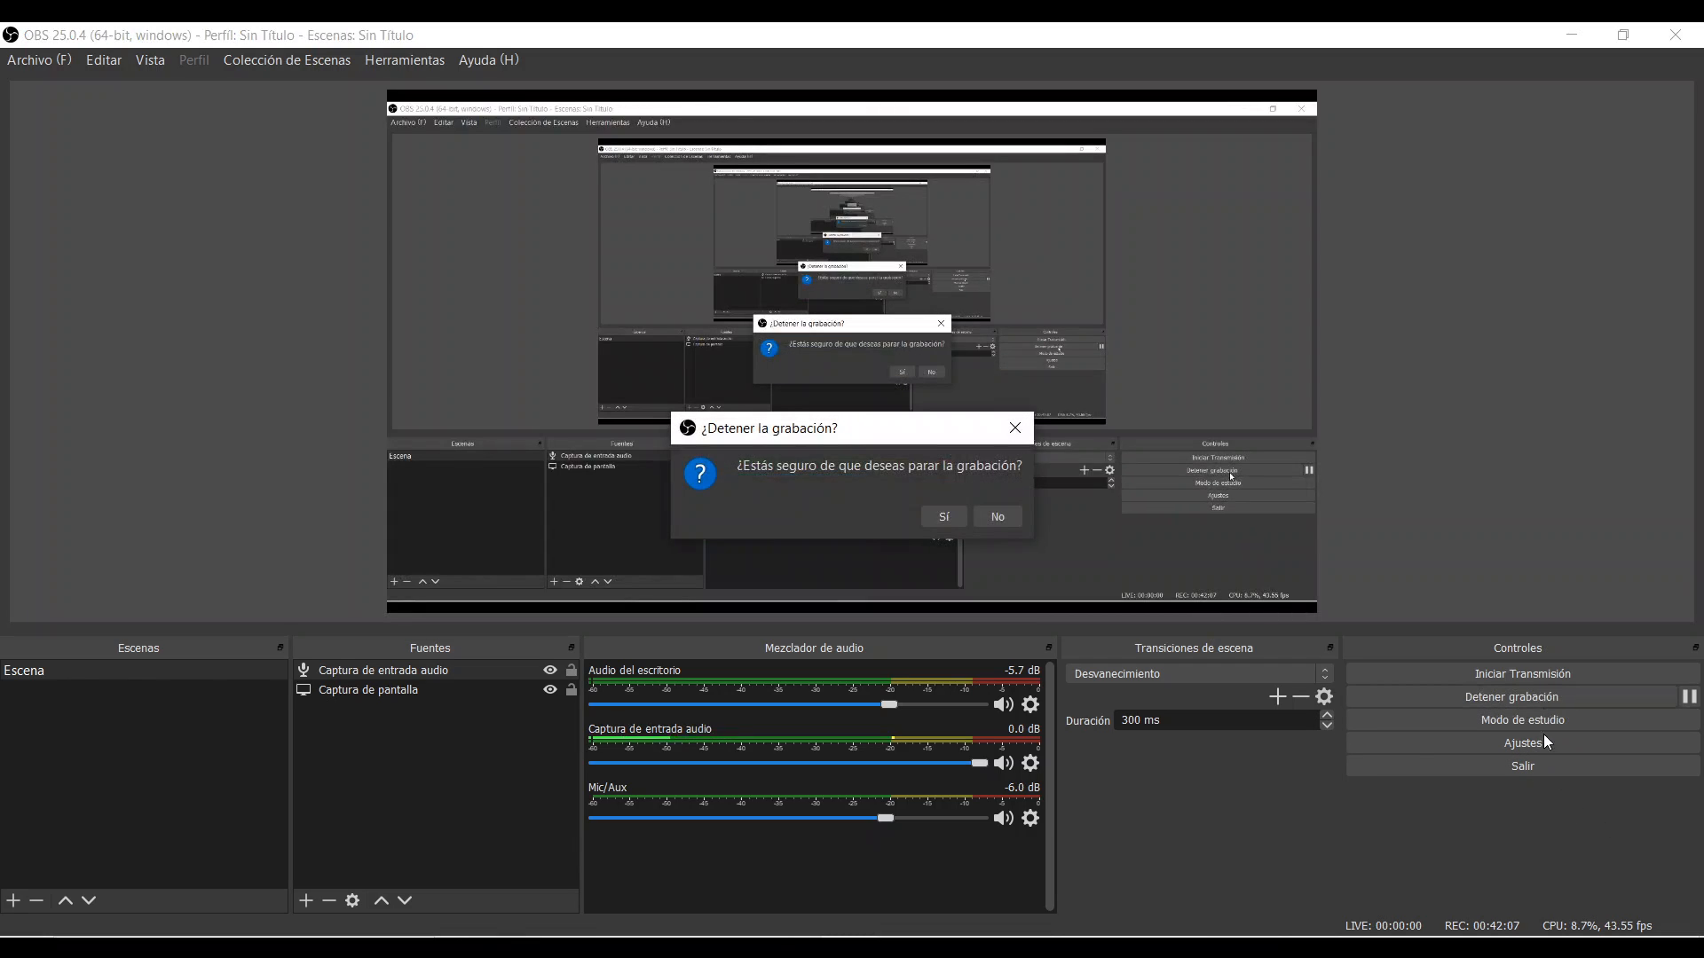